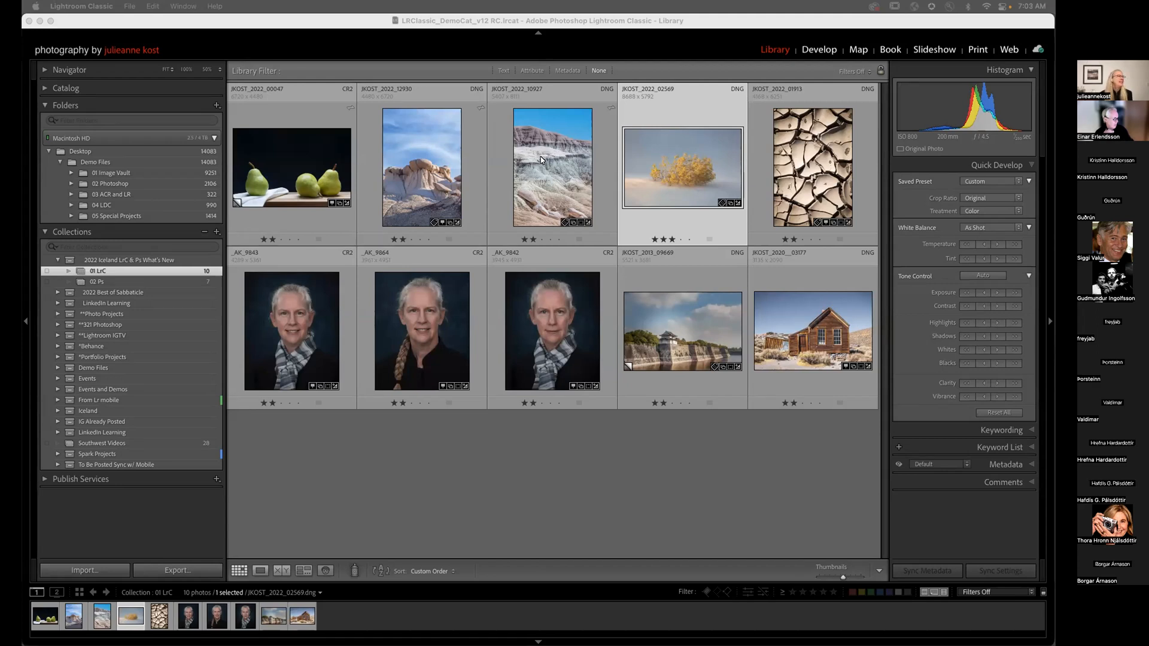
Step: Open the pears still-life photo from the grid in Loupe view
{"action": "left_click", "coordinate": [277, 160]}
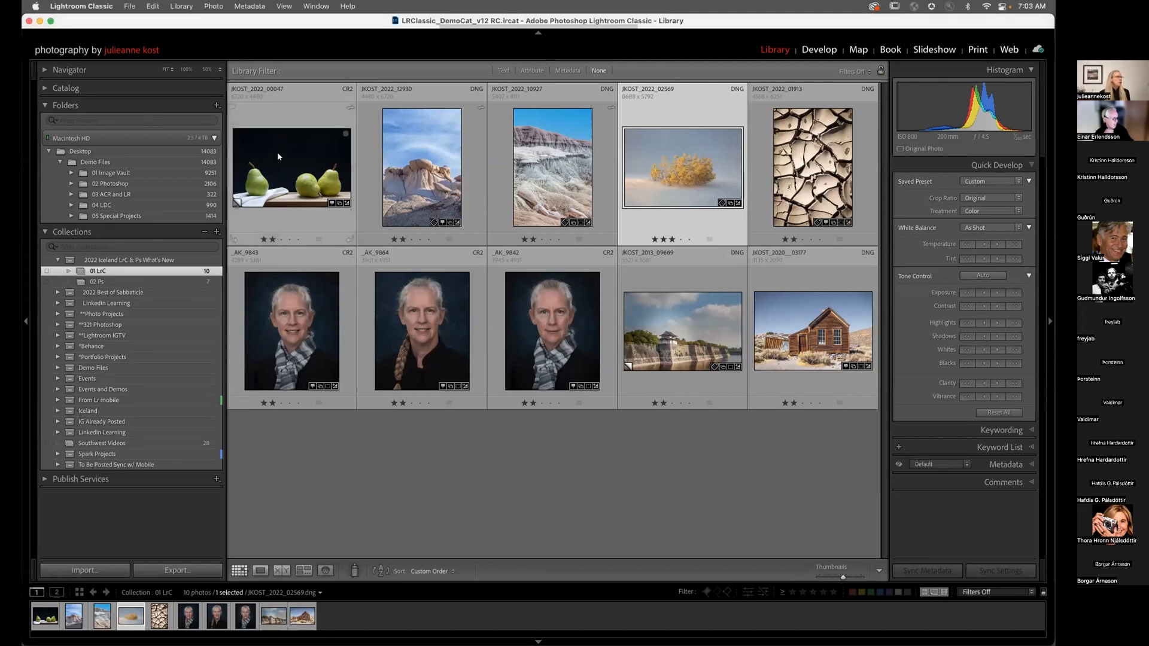
{"action": "double_click", "coordinate": [277, 161]}
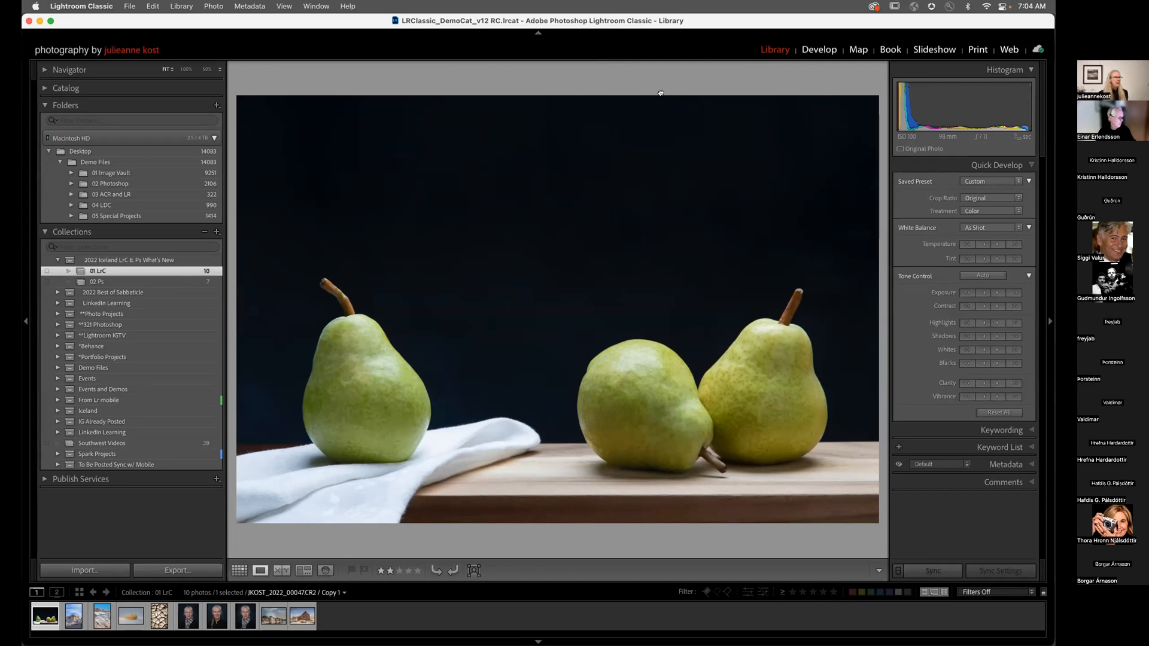
Step: Show the pears photo in Develop at Fit view, left panel hidden, with Masking options open
{"action": "left_click", "coordinate": [660, 93]}
{"action": "key", "text": "d"}
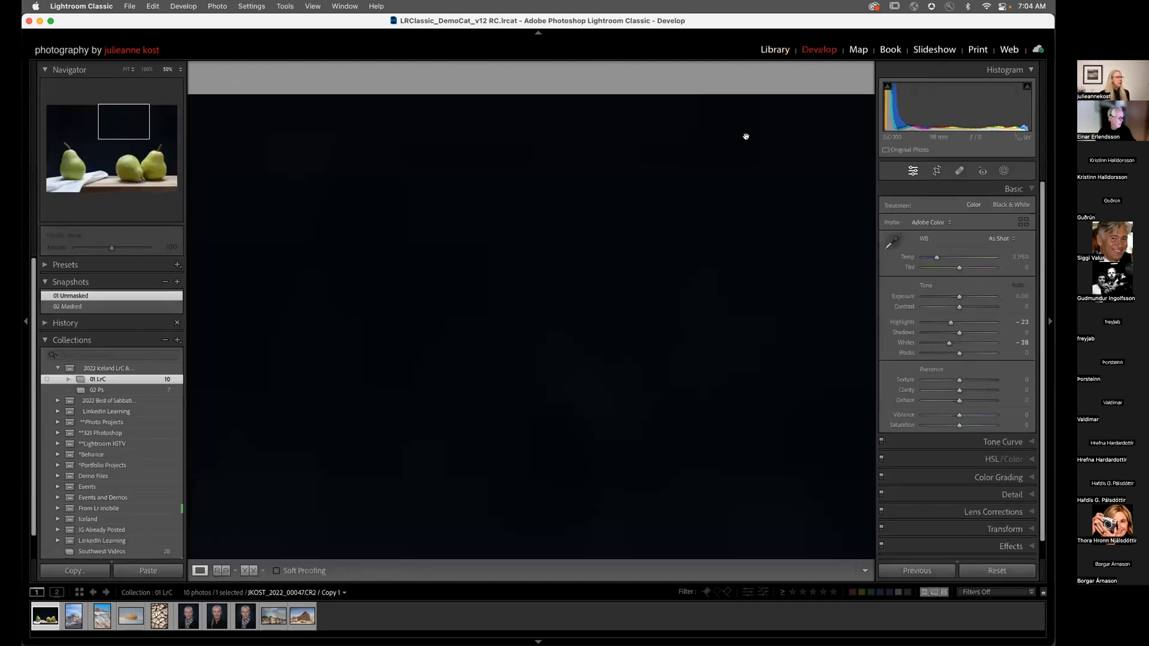
{"action": "left_click", "coordinate": [658, 283]}
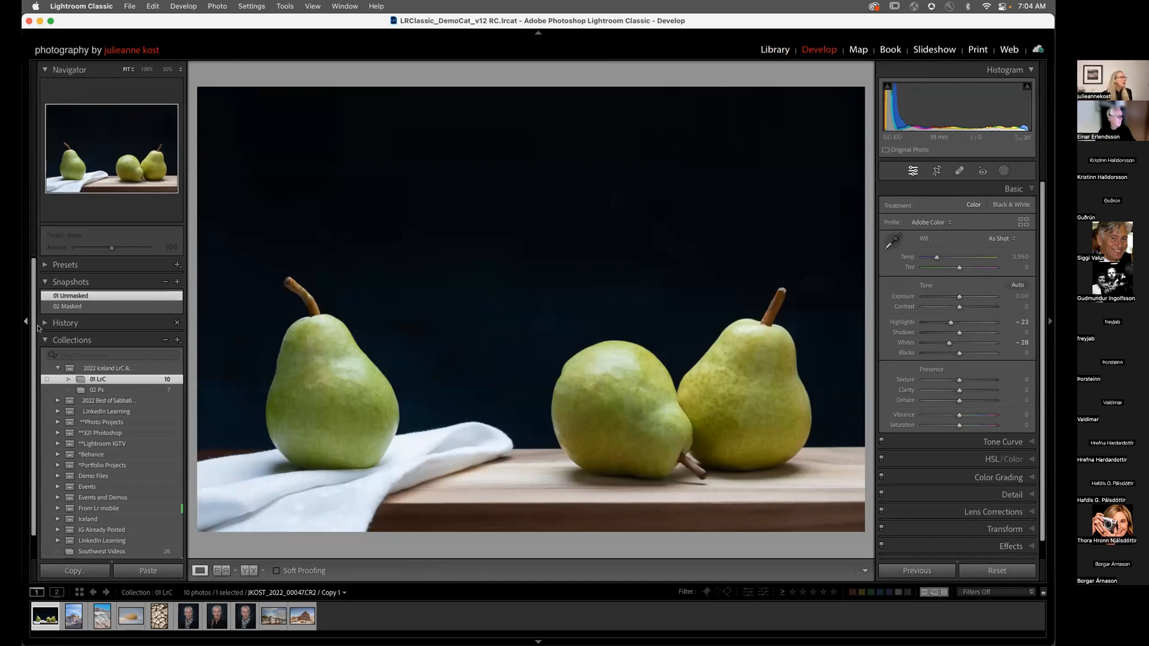
{"action": "left_click", "coordinate": [25, 322]}
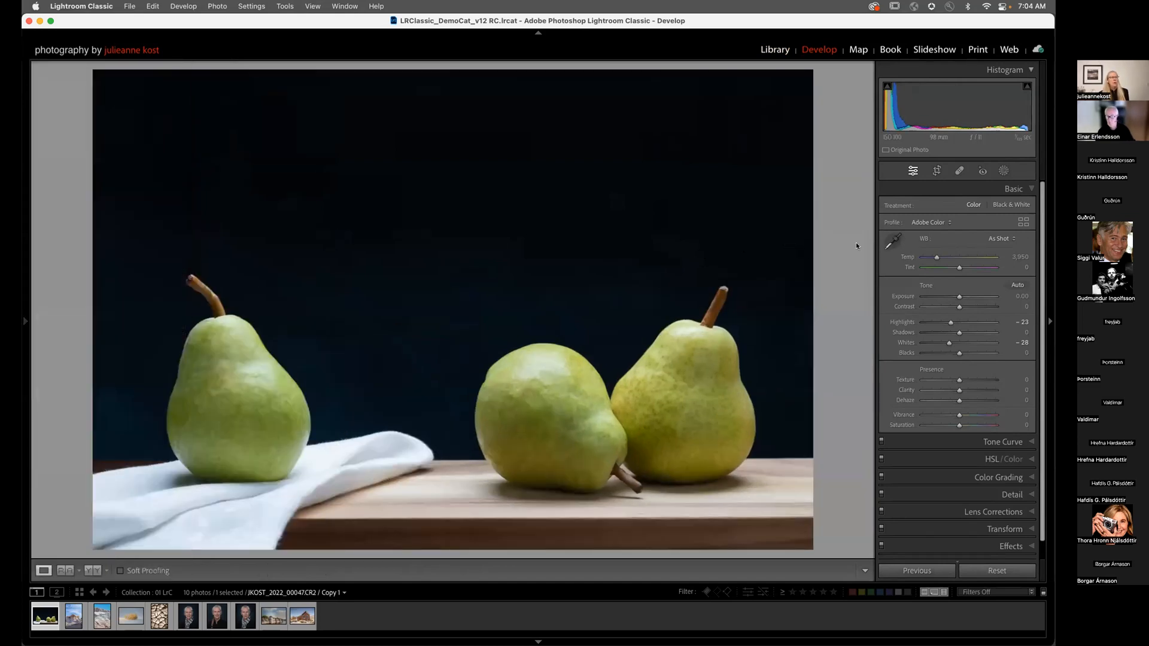
{"action": "left_click", "coordinate": [1003, 171]}
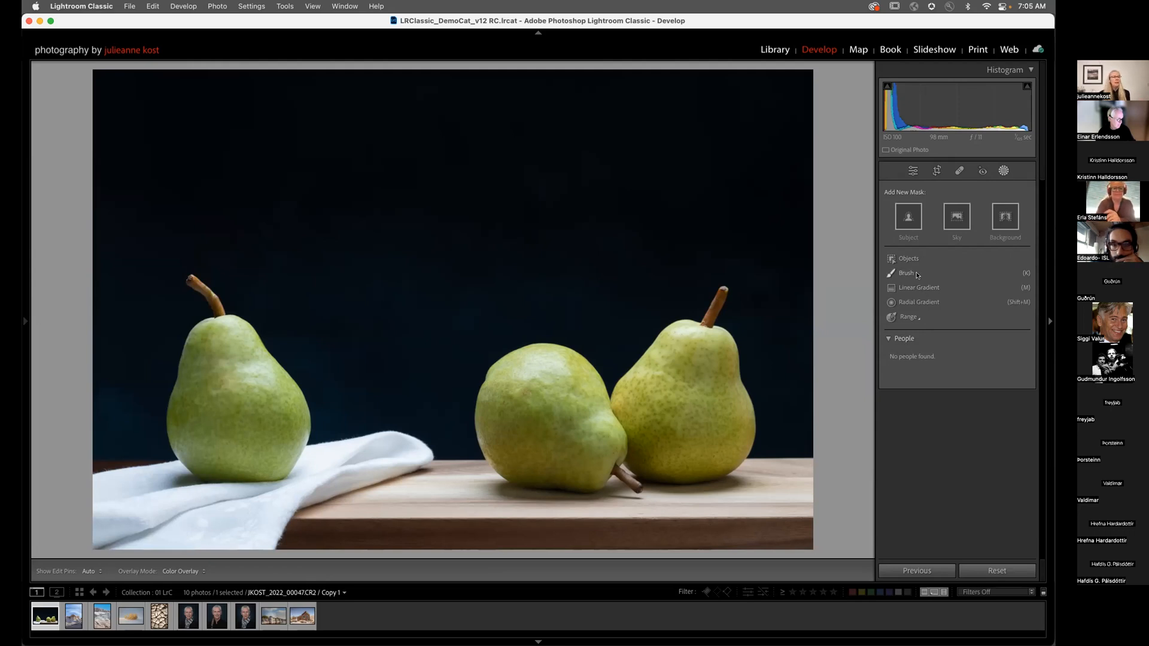
Step: Add a Select Subject mask (Mask 1) isolating the three pears
{"action": "left_click", "coordinate": [904, 318]}
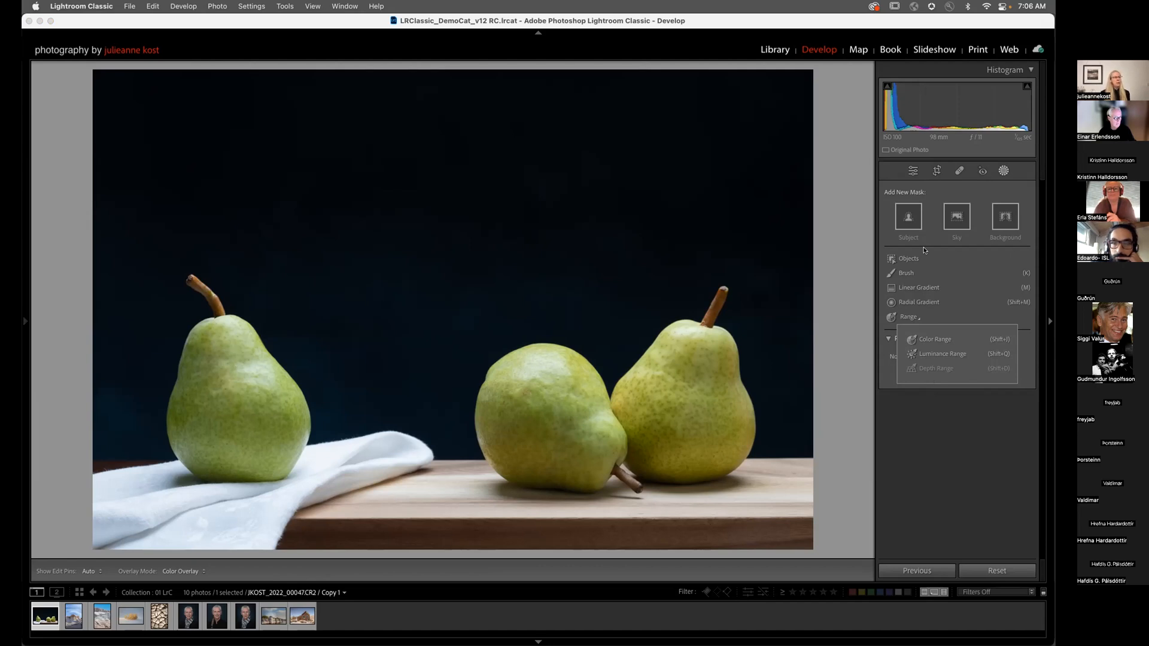
{"action": "left_click", "coordinate": [908, 217]}
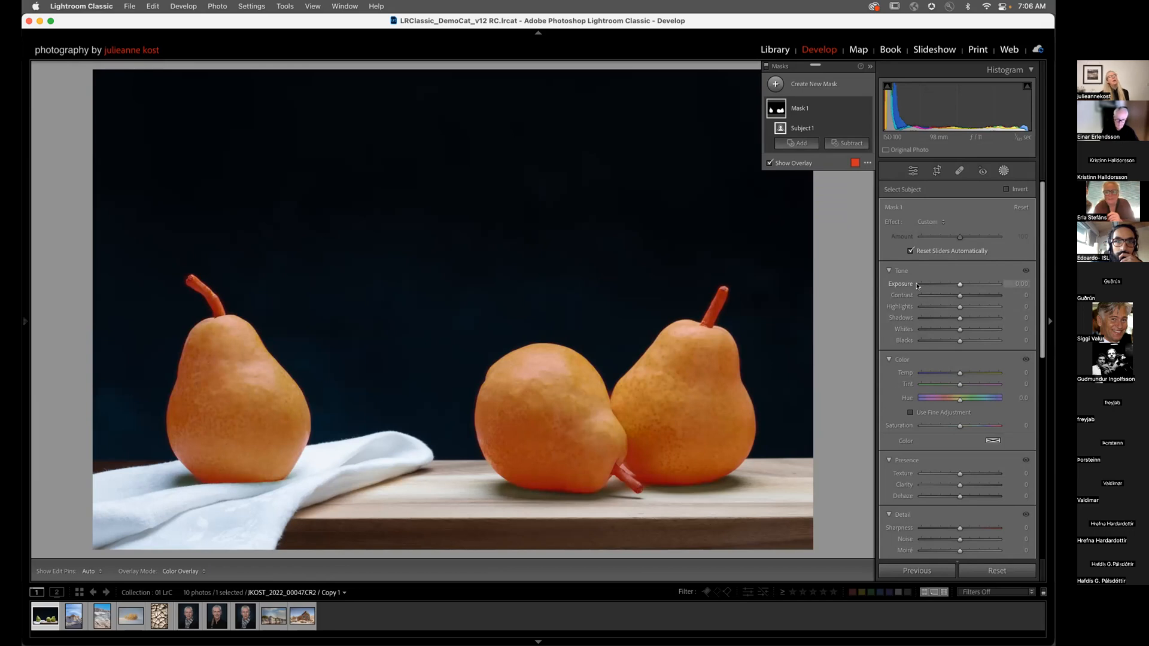
{"action": "scroll", "coordinate": [928, 294], "scroll_direction": "down", "scroll_amount": 8}
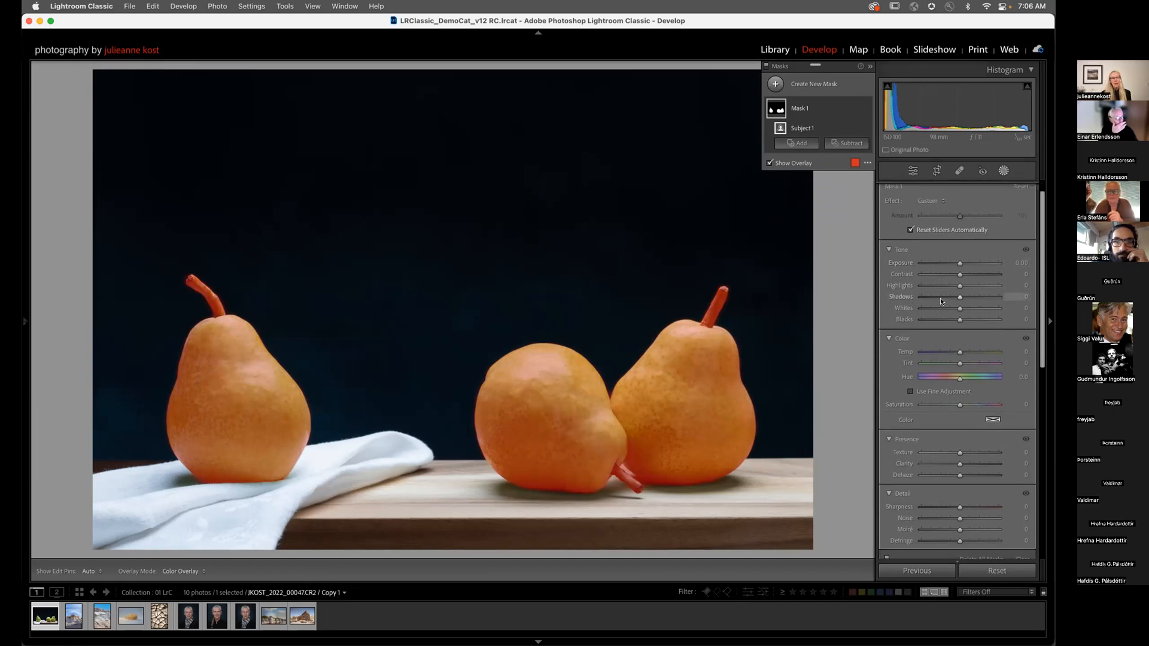
{"action": "scroll", "coordinate": [941, 301], "scroll_direction": "up", "scroll_amount": 6}
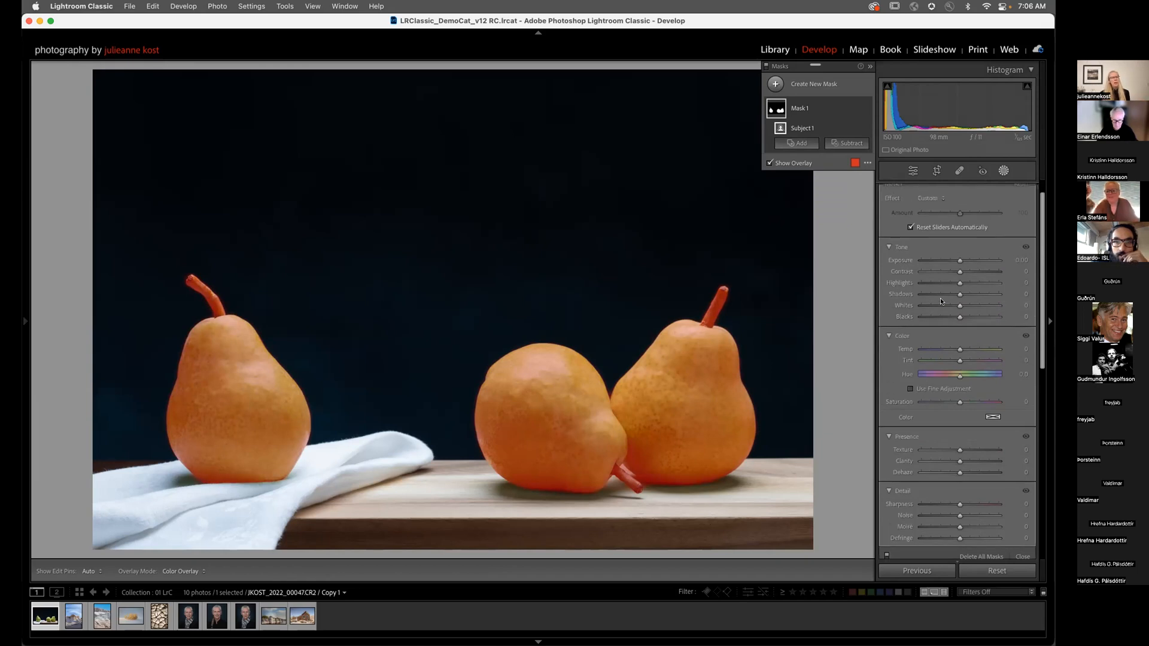
{"action": "scroll", "coordinate": [941, 301], "scroll_direction": "up", "scroll_amount": 1}
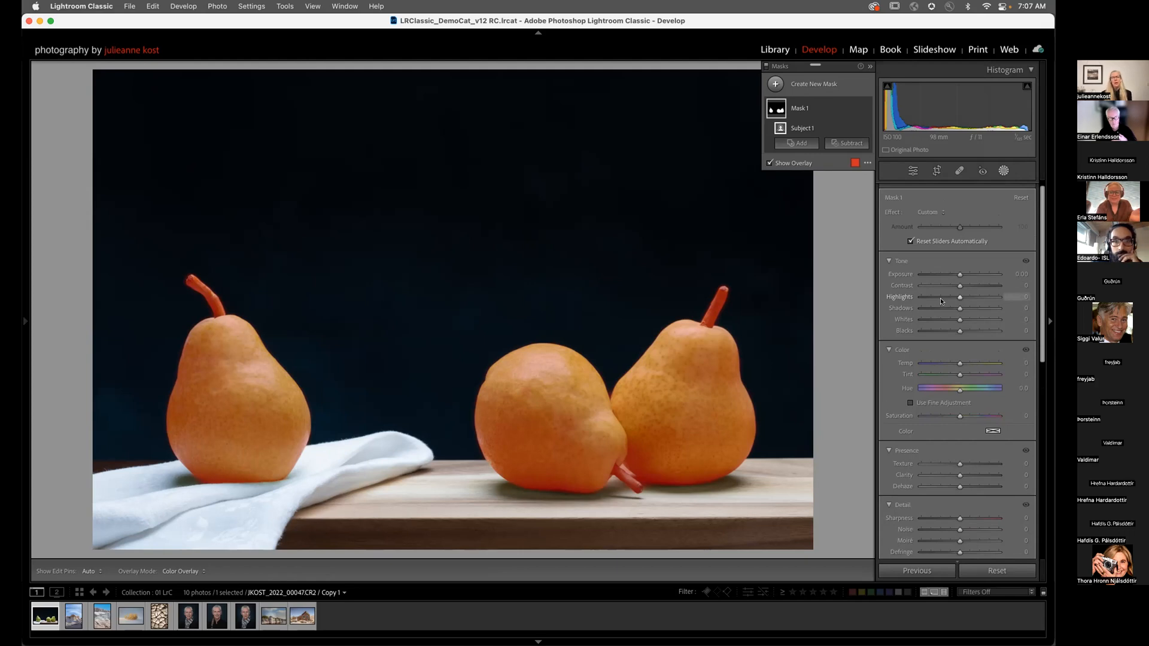
{"action": "left_click", "coordinate": [887, 263]}
{"action": "left_click", "coordinate": [889, 280]}
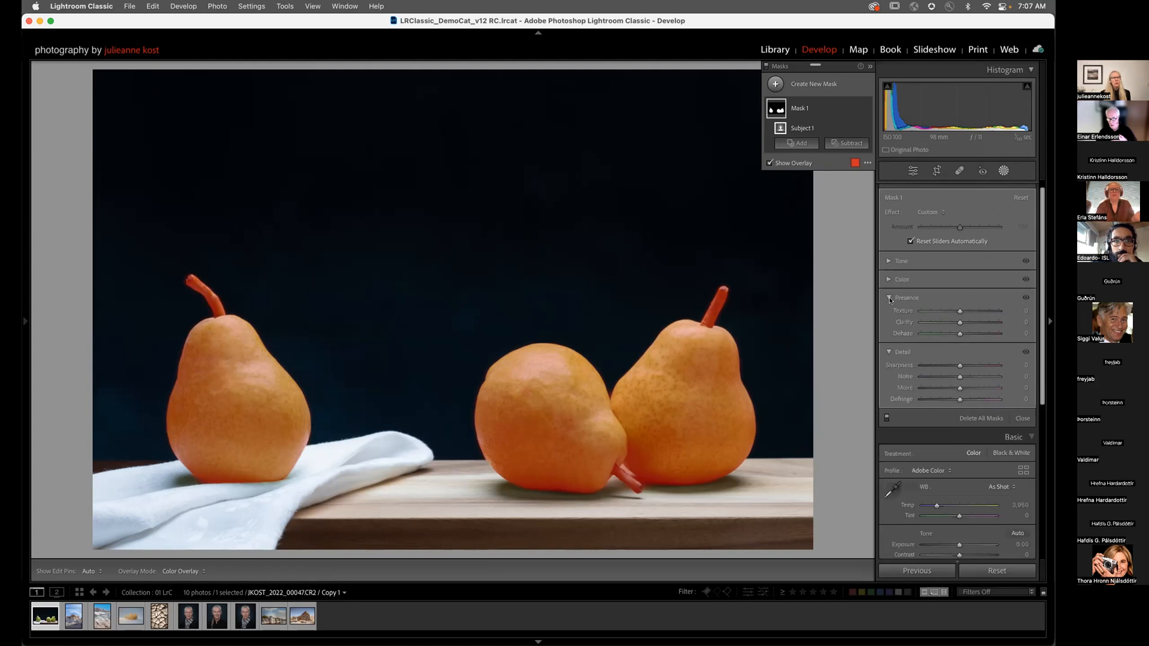
{"action": "left_click", "coordinate": [889, 297]}
{"action": "left_click", "coordinate": [889, 316]}
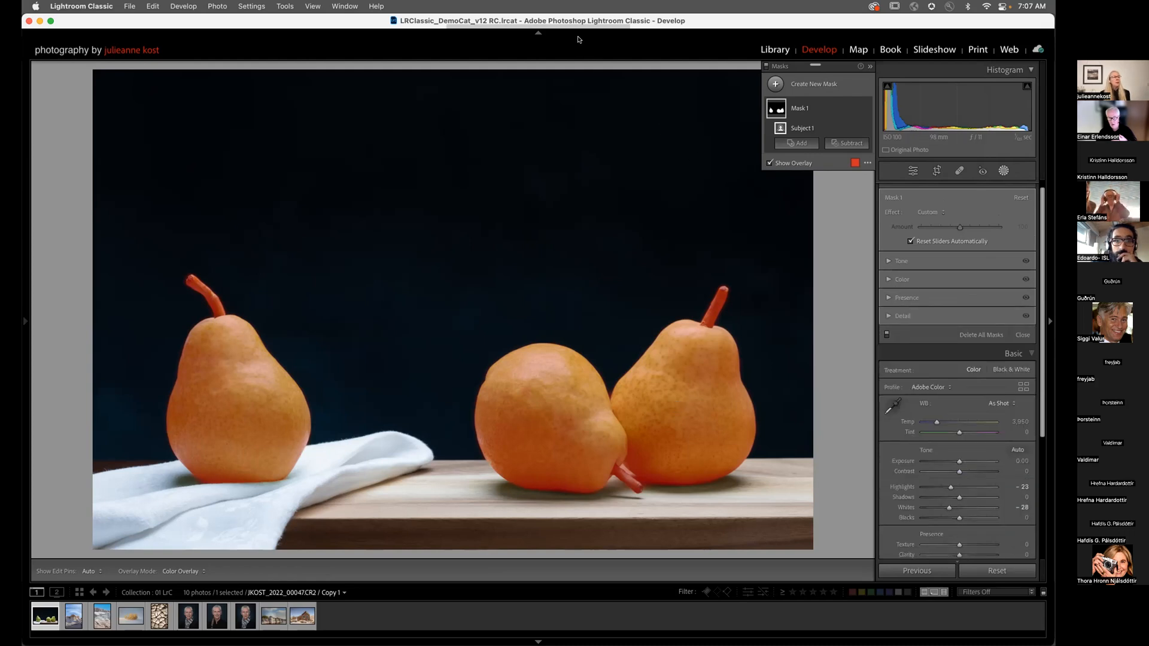
{"action": "left_click", "coordinate": [890, 262]}
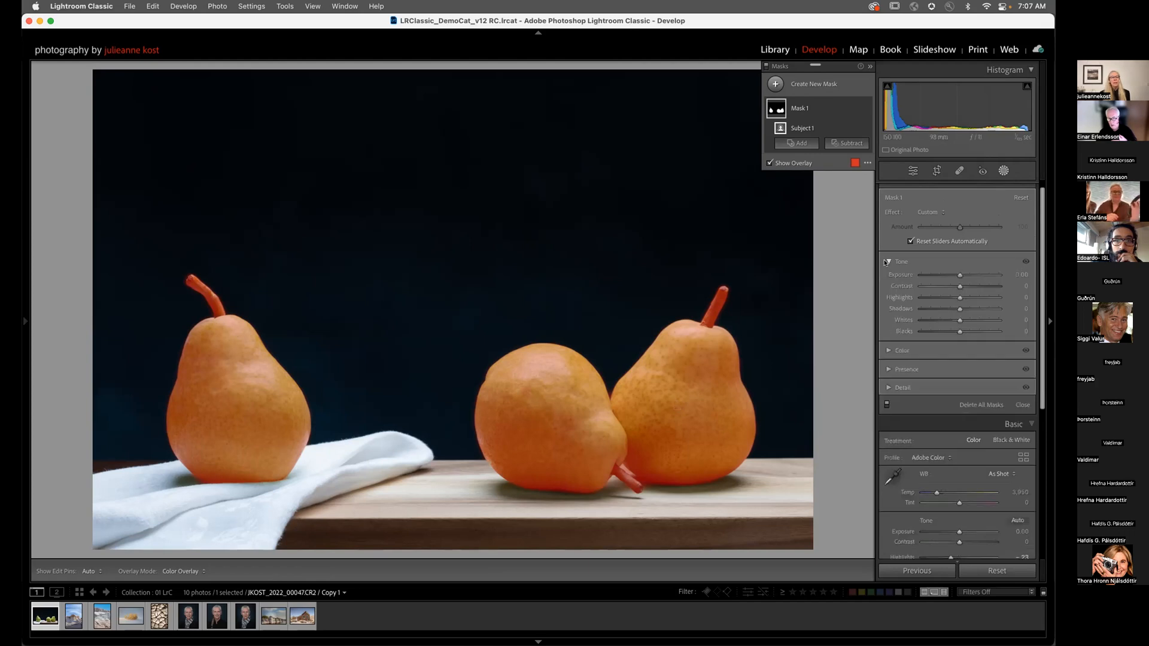
{"action": "right_click", "coordinate": [904, 264]}
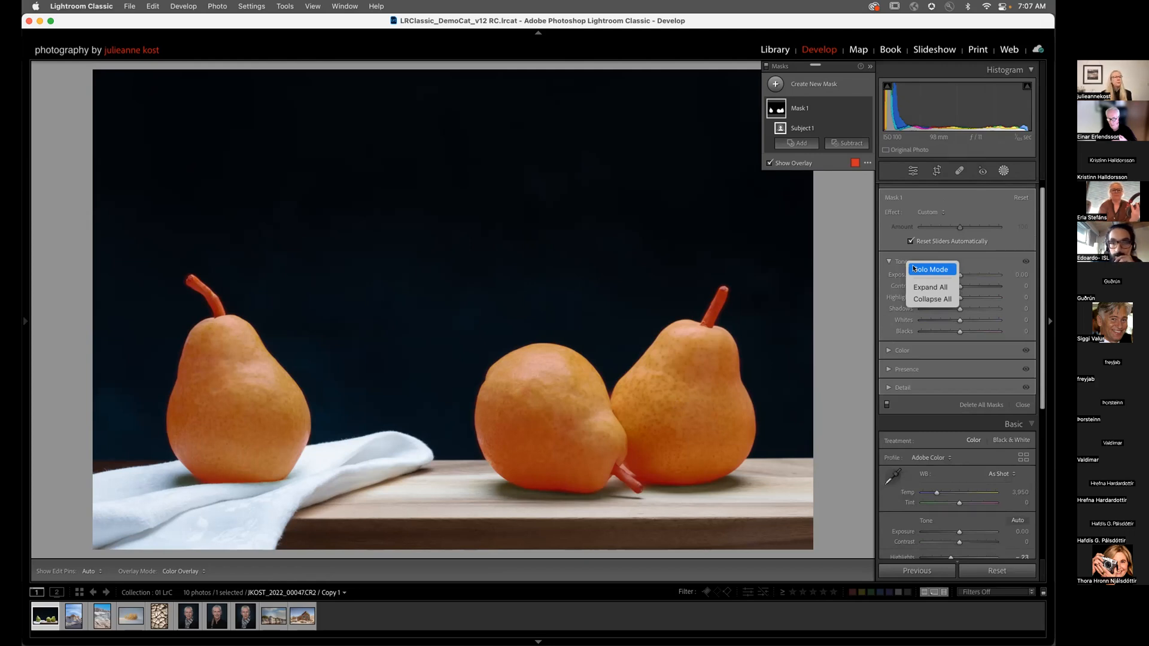
{"action": "left_click", "coordinate": [914, 268]}
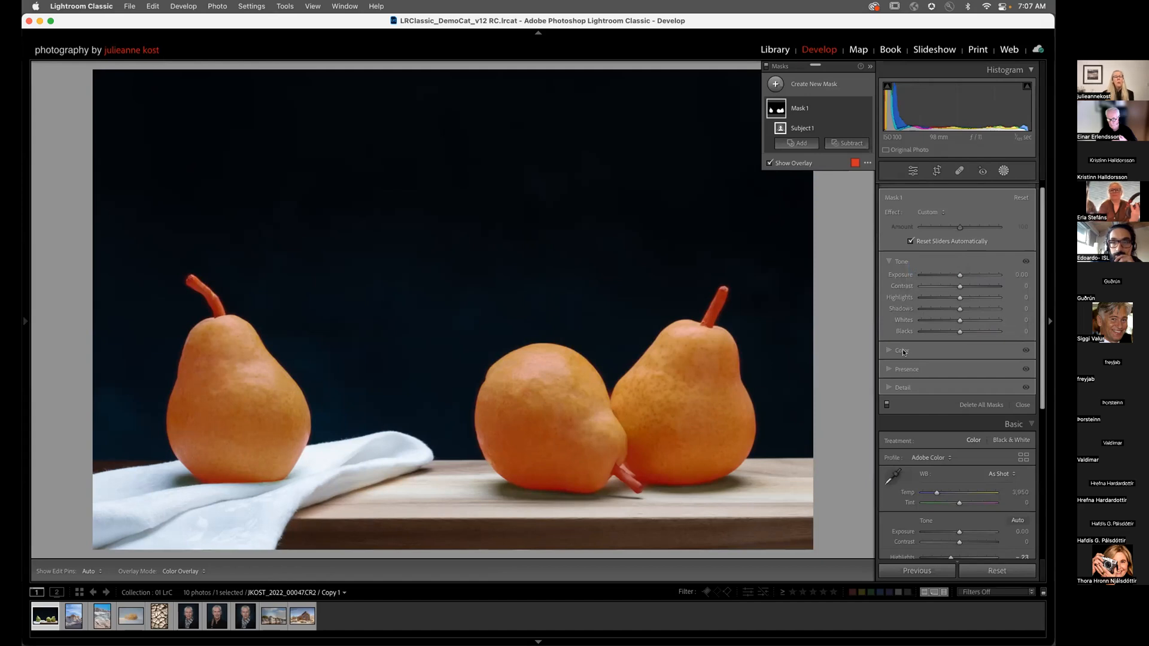
{"action": "left_click", "coordinate": [906, 351]}
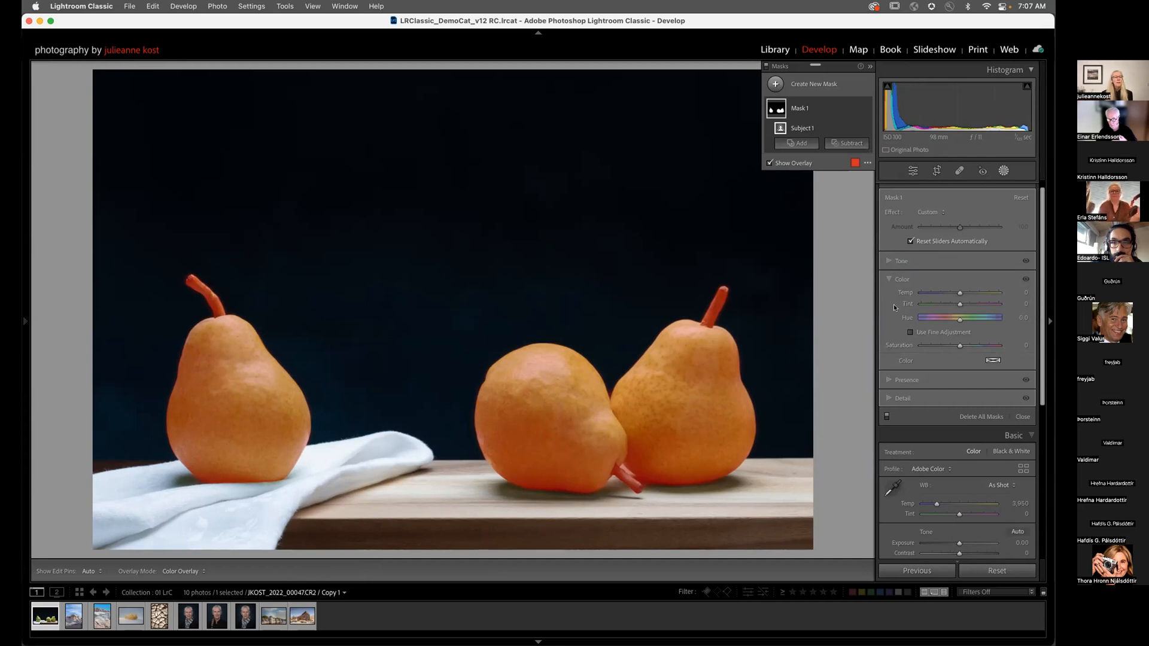
{"action": "left_click", "coordinate": [900, 399]}
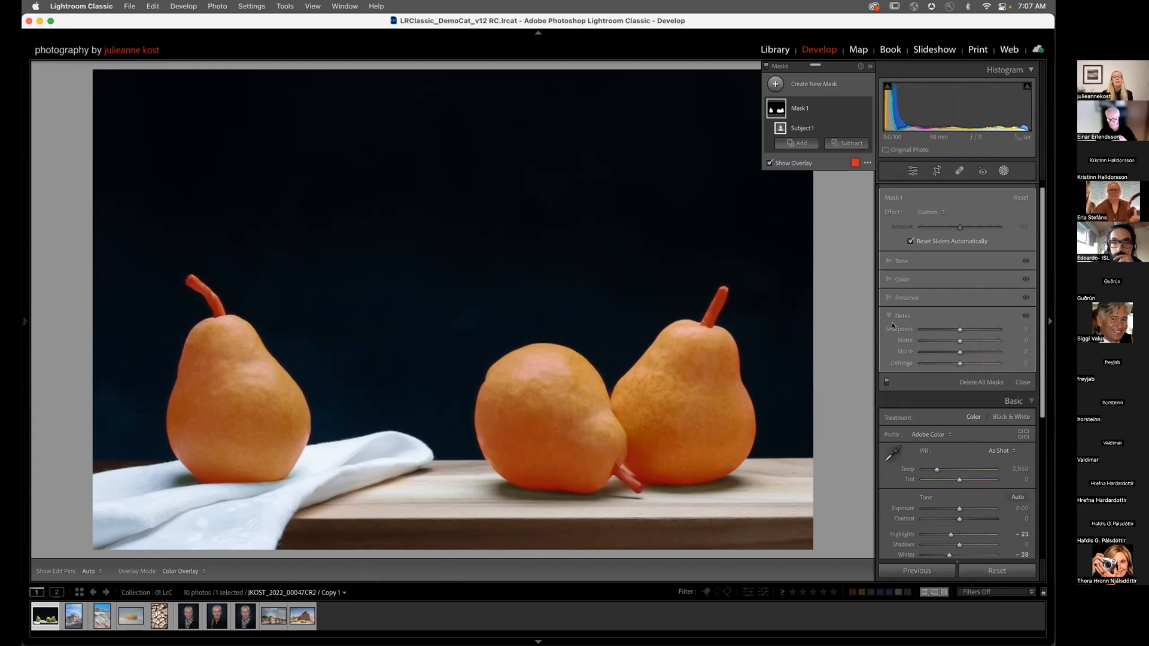
{"action": "right_click", "coordinate": [903, 265]}
{"action": "left_click", "coordinate": [916, 270]}
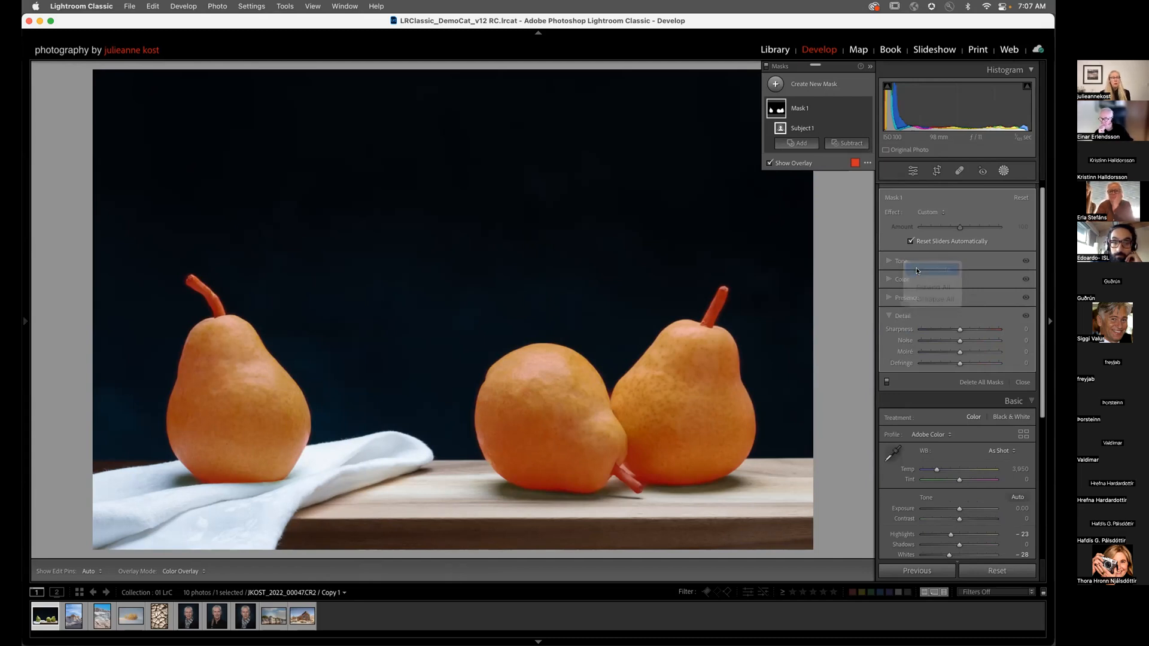
{"action": "left_click", "coordinate": [889, 299]}
{"action": "left_click", "coordinate": [889, 281]}
{"action": "left_click", "coordinate": [889, 262]}
Step: Float the Masks panel over the photo near its top-right corner
{"action": "scroll", "coordinate": [924, 333], "scroll_direction": "down", "scroll_amount": 4}
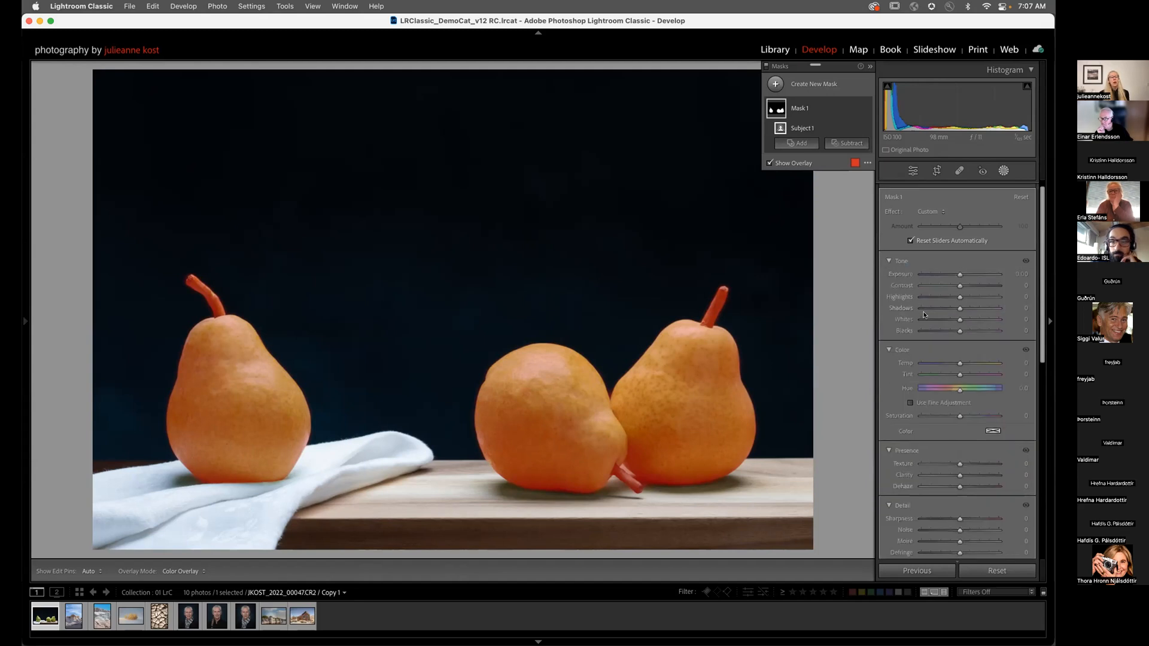
{"action": "scroll", "coordinate": [924, 332], "scroll_direction": "up", "scroll_amount": 4}
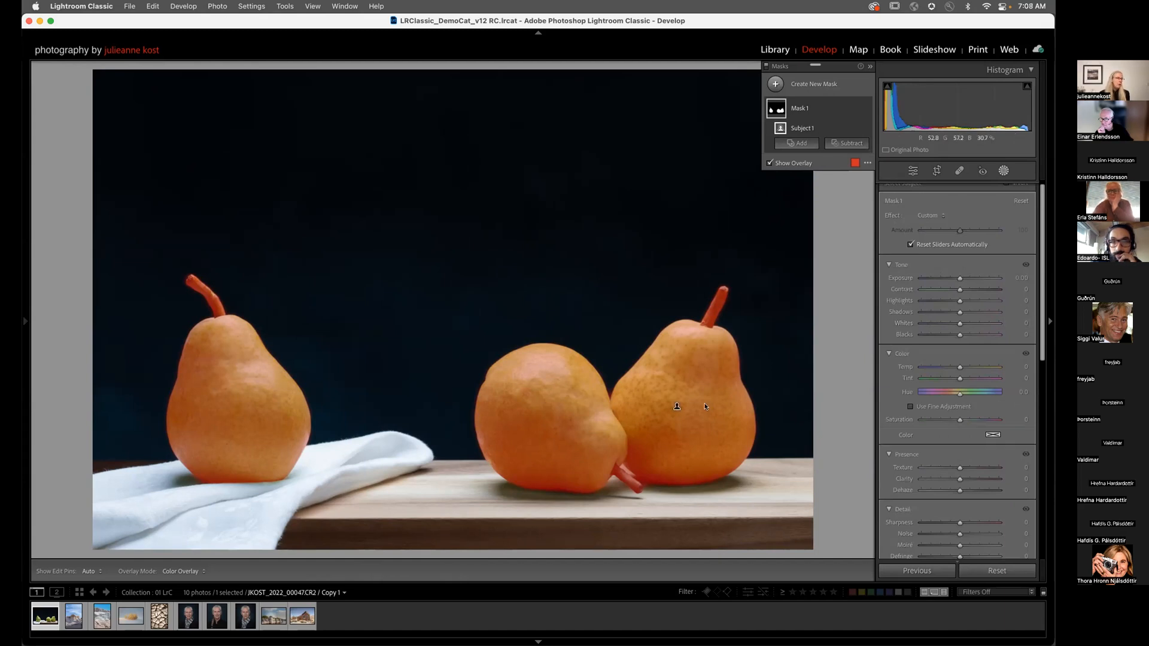
{"action": "left_click_drag", "start_coordinate": [814, 60], "coordinate": [546, 113]}
{"action": "left_click_drag", "start_coordinate": [692, 109], "coordinate": [956, 182]}
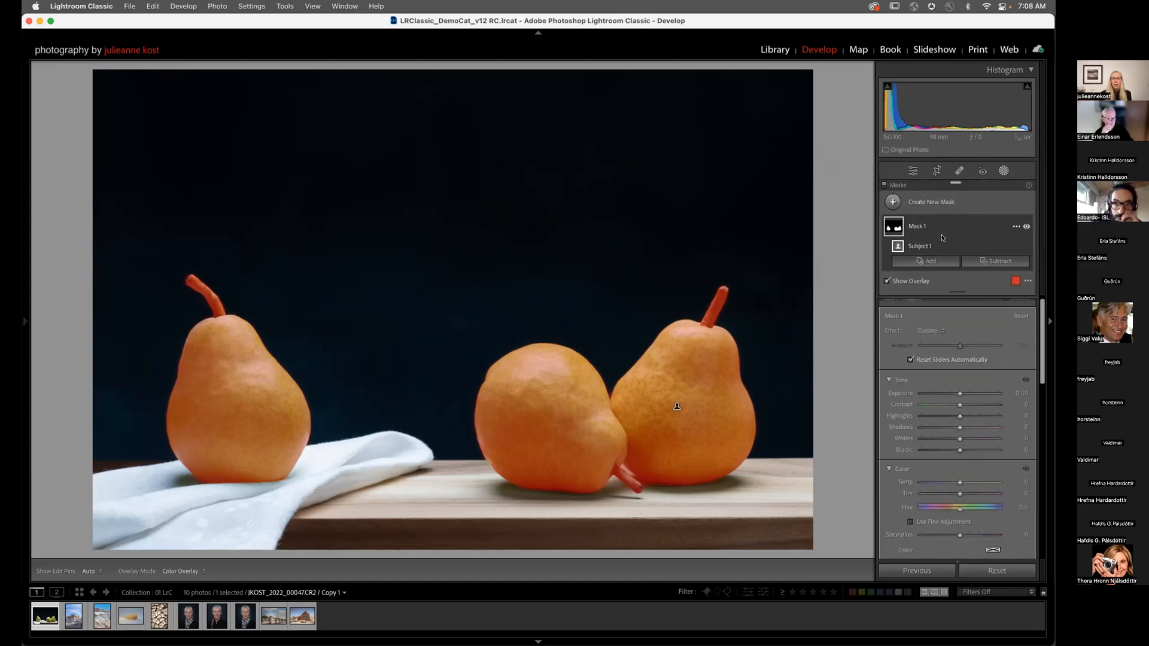
{"action": "left_click_drag", "start_coordinate": [951, 182], "coordinate": [805, 70]}
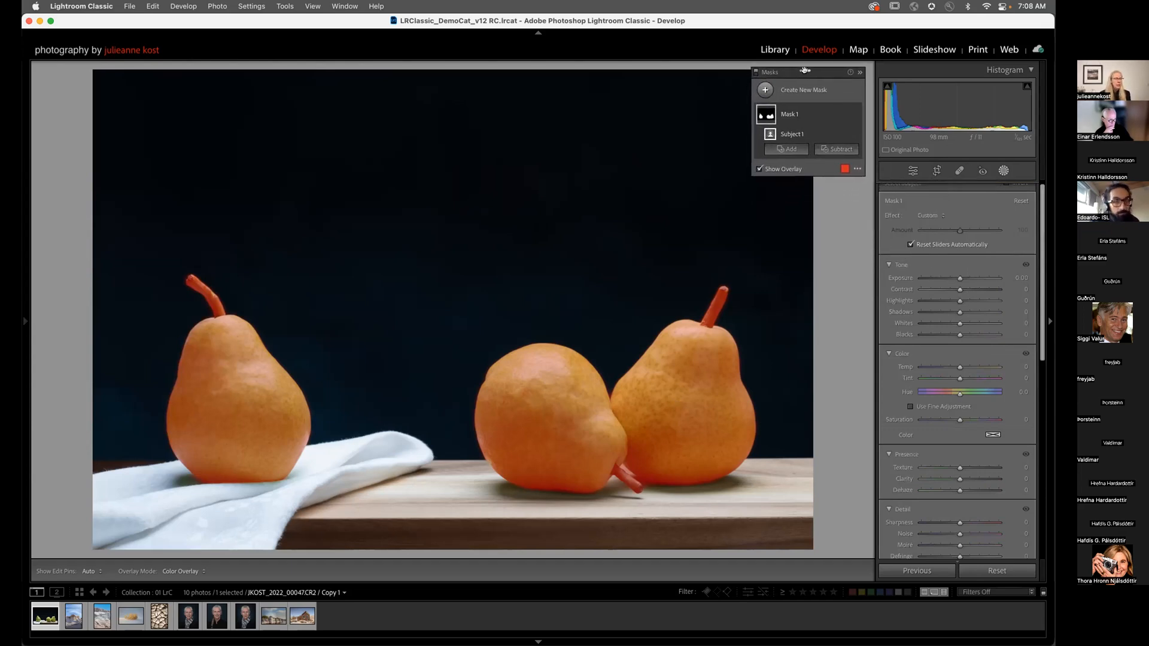
Step: Enable Auto Hide Masking Panel and raise Mask 1's Exposure to 1.01
{"action": "left_click", "coordinate": [860, 171]}
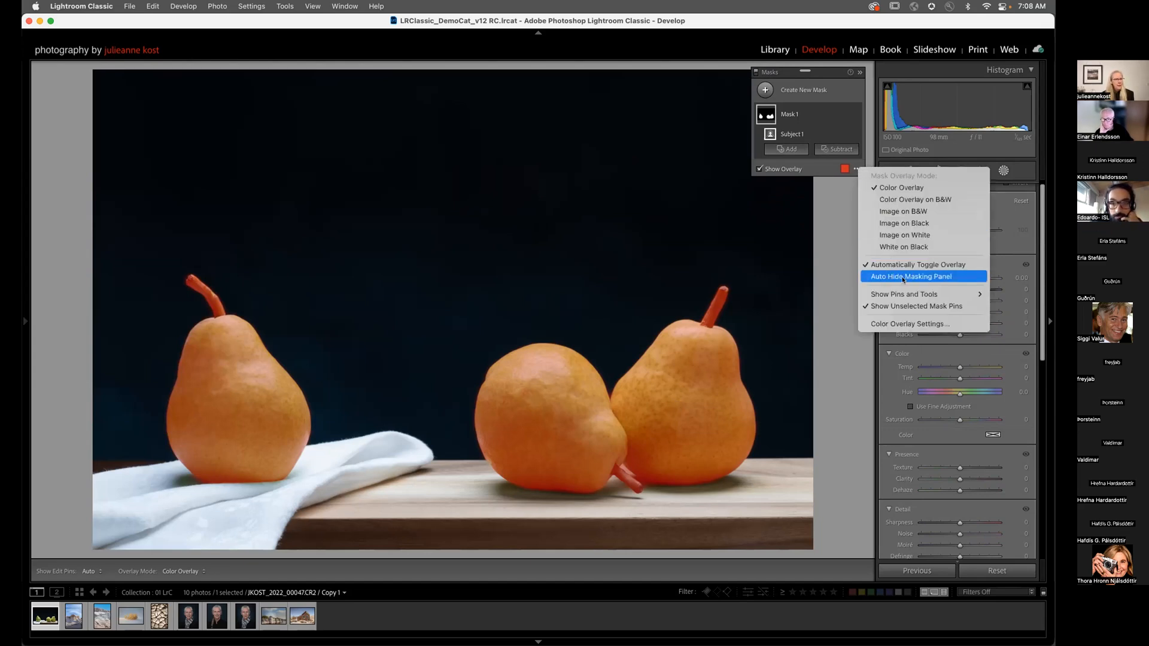
{"action": "left_click", "coordinate": [873, 277]}
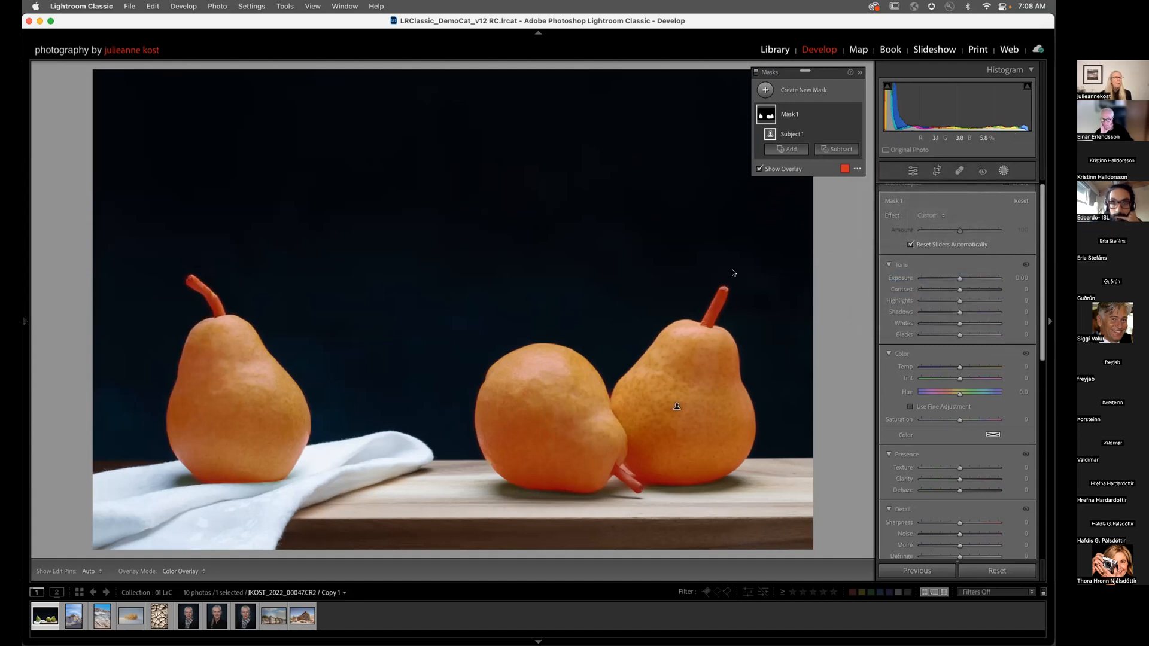
{"action": "mouse_move", "coordinate": [965, 280]}
{"action": "left_mouse_down"}
{"action": "mouse_move", "coordinate": [954, 279]}
{"action": "mouse_move", "coordinate": [968, 280]}
{"action": "left_mouse_up"}
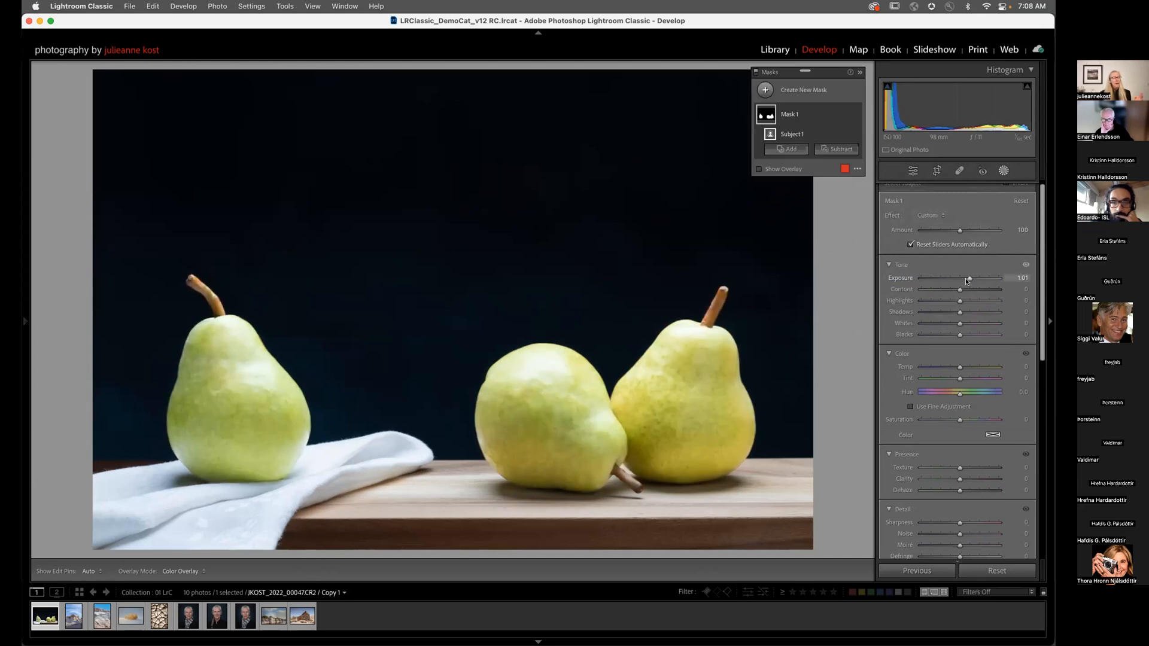
Step: Paint a brush mask (Mask 2) over the right pear, with masks-panel auto-hide on
{"action": "left_click", "coordinate": [766, 90]}
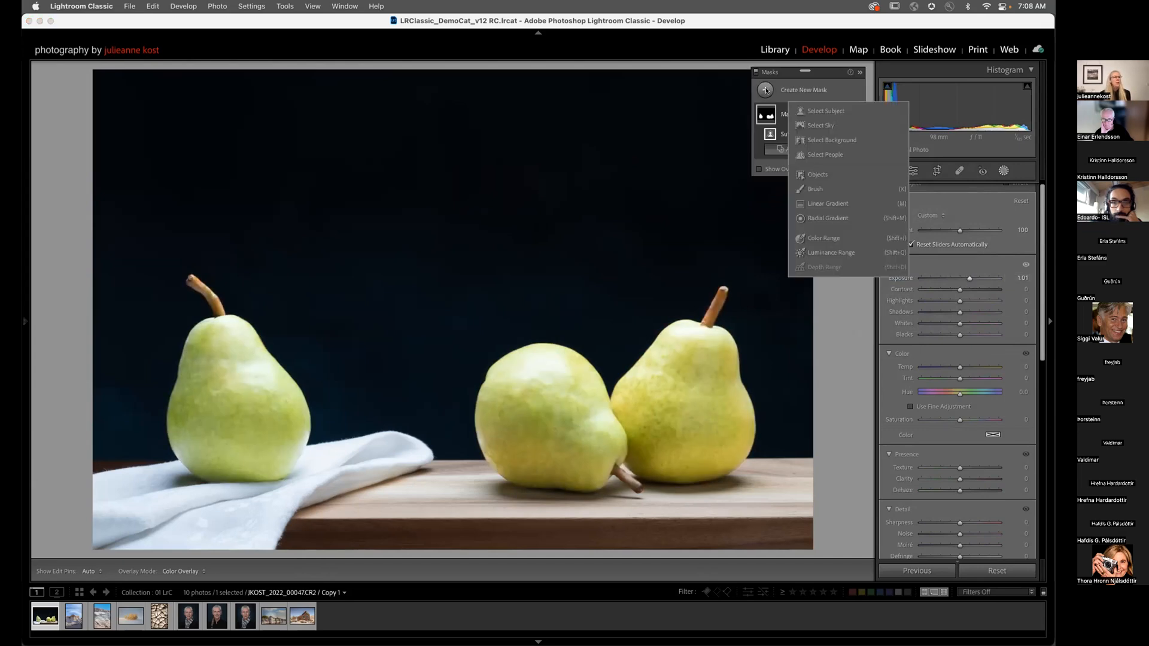
{"action": "left_click", "coordinate": [815, 188]}
{"action": "mouse_move", "coordinate": [708, 344]}
{"action": "left_mouse_down"}
{"action": "mouse_move", "coordinate": [685, 365]}
{"action": "mouse_move", "coordinate": [697, 372]}
{"action": "mouse_move", "coordinate": [666, 368]}
{"action": "mouse_move", "coordinate": [679, 352]}
{"action": "mouse_move", "coordinate": [687, 368]}
{"action": "left_mouse_up"}
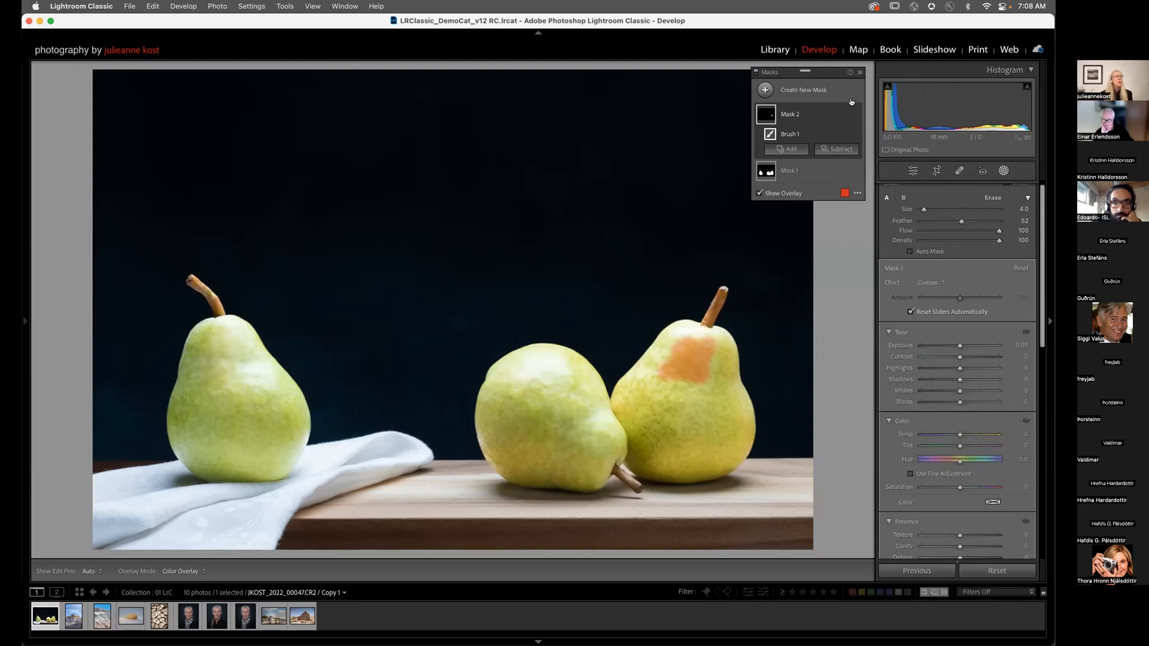
{"action": "left_click", "coordinate": [857, 192]}
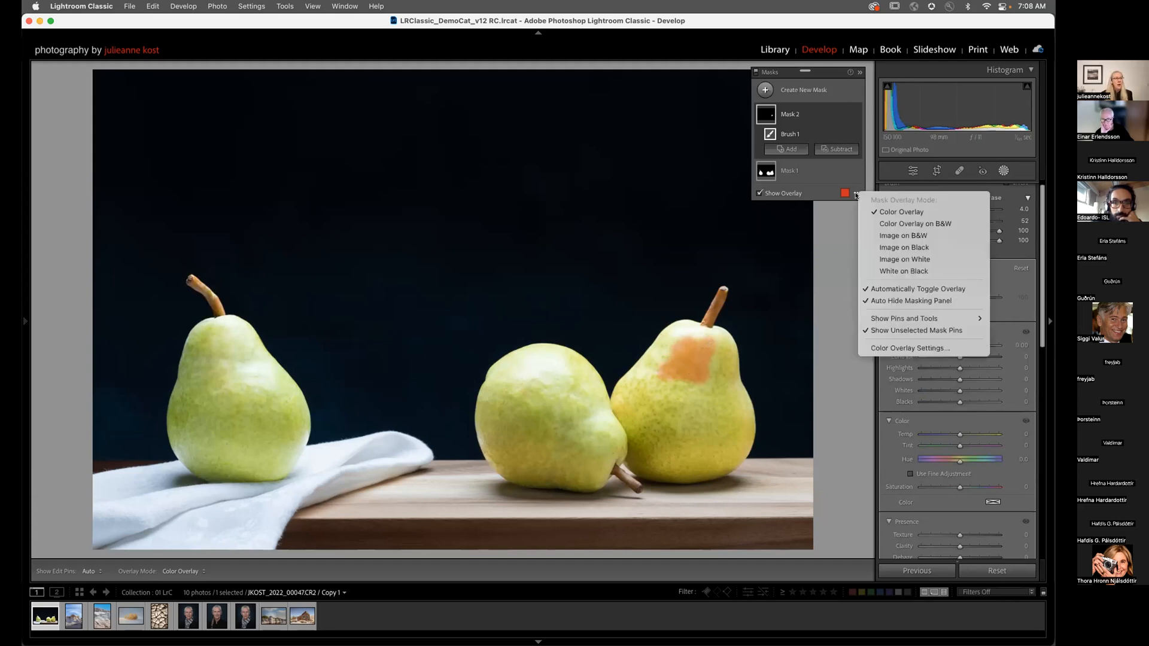
{"action": "left_click", "coordinate": [879, 302]}
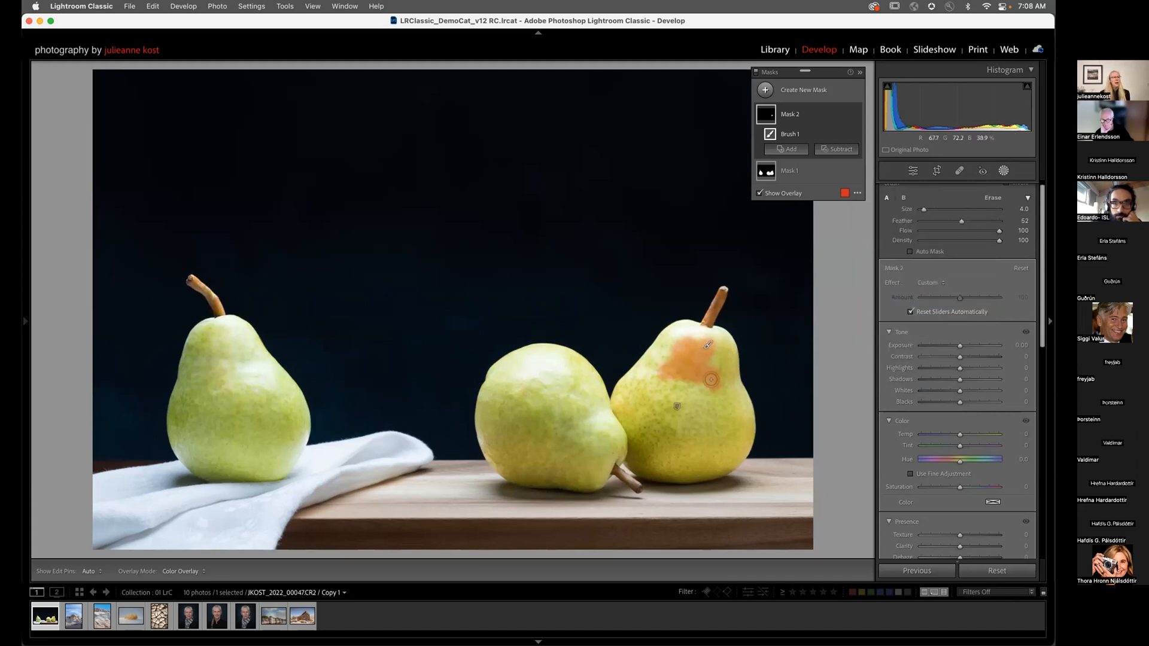
{"action": "mouse_move", "coordinate": [680, 372]}
{"action": "left_mouse_down"}
{"action": "mouse_move", "coordinate": [661, 350]}
{"action": "mouse_move", "coordinate": [654, 358]}
{"action": "mouse_move", "coordinate": [665, 319]}
{"action": "mouse_move", "coordinate": [671, 355]}
{"action": "mouse_move", "coordinate": [713, 373]}
{"action": "left_mouse_up"}
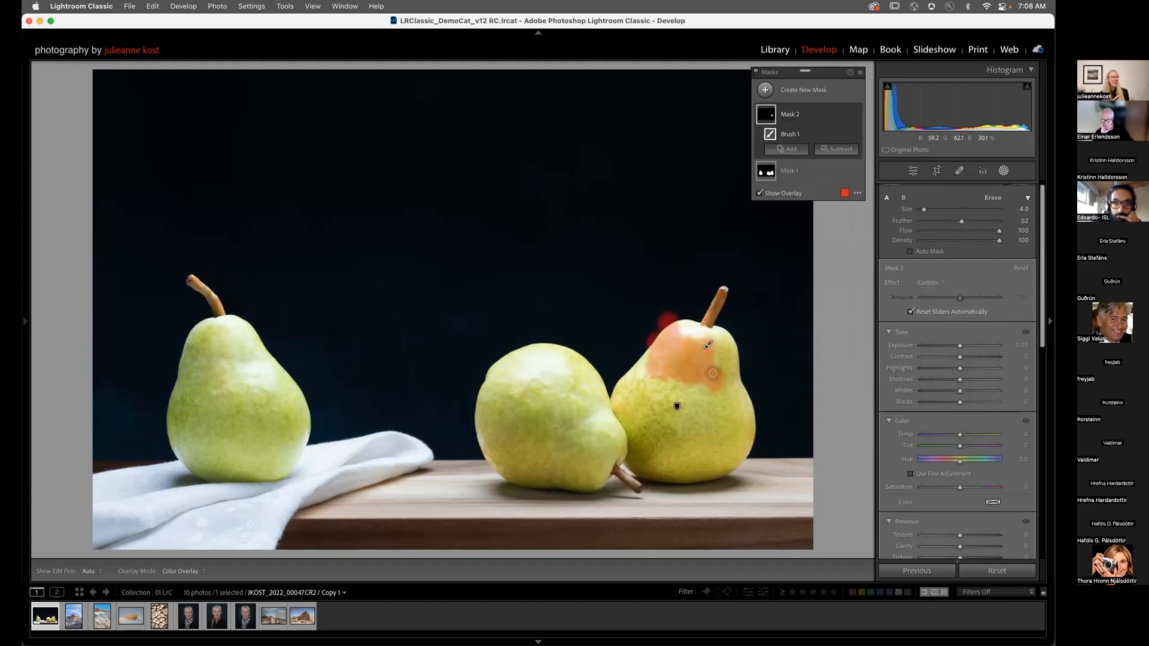
{"action": "left_click_drag", "start_coordinate": [713, 373], "coordinate": [716, 388]}
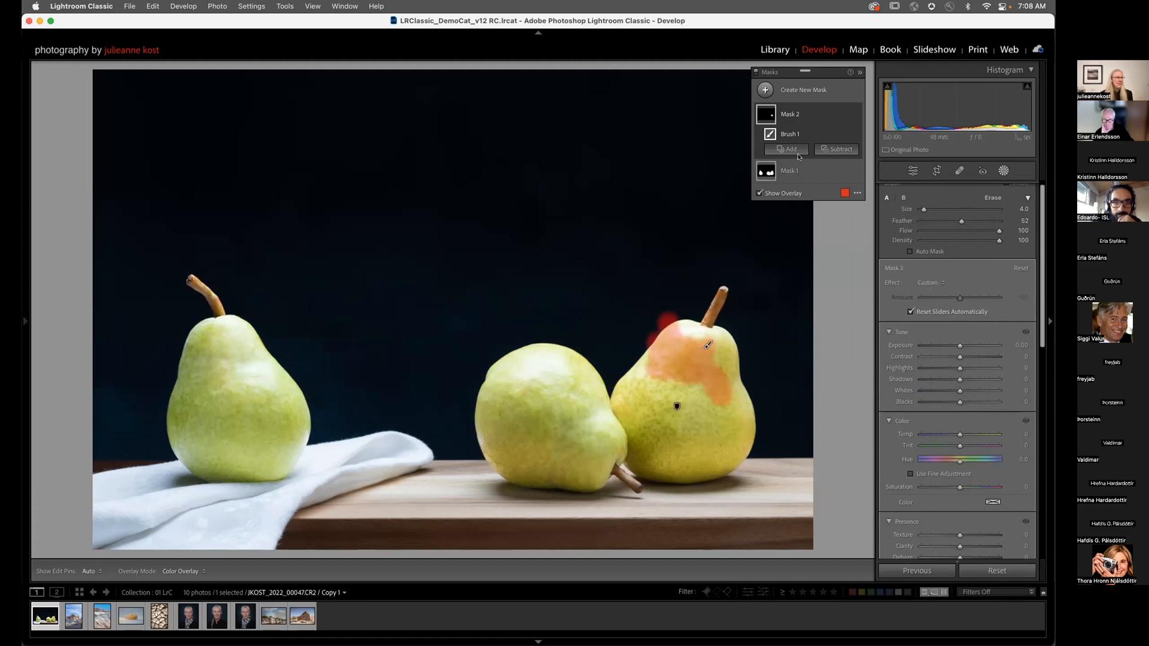
Step: Delete Mask 2, set Mask 1's Exposure to 1.03, and show the overlay
{"action": "left_click", "coordinate": [844, 115]}
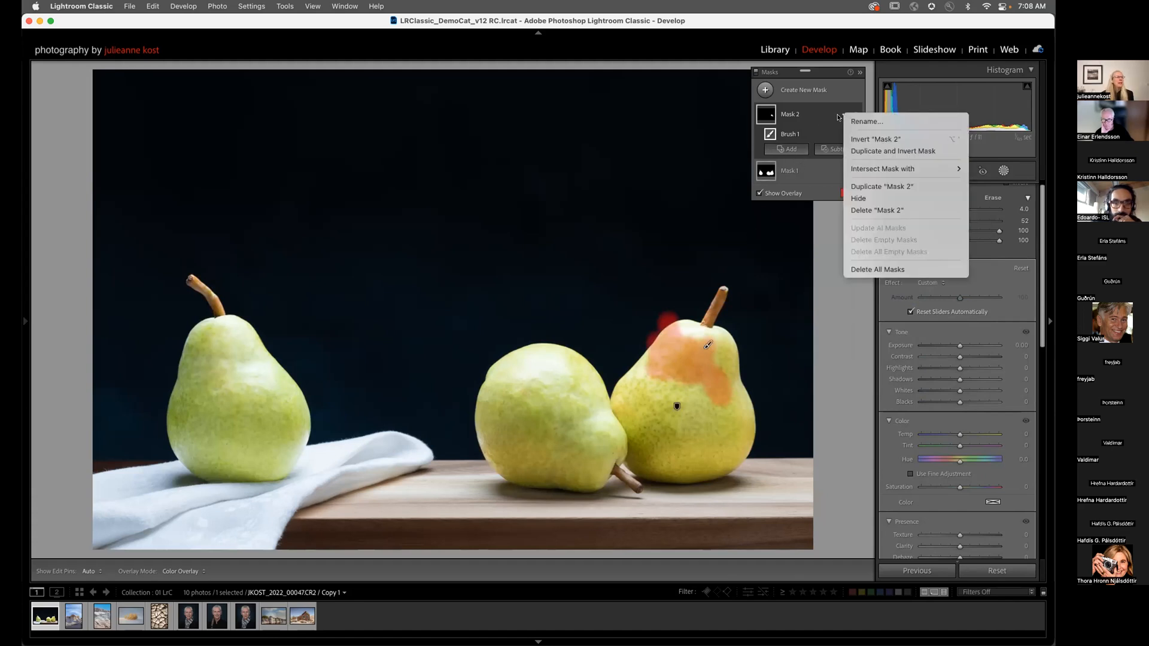
{"action": "left_click", "coordinate": [874, 211]}
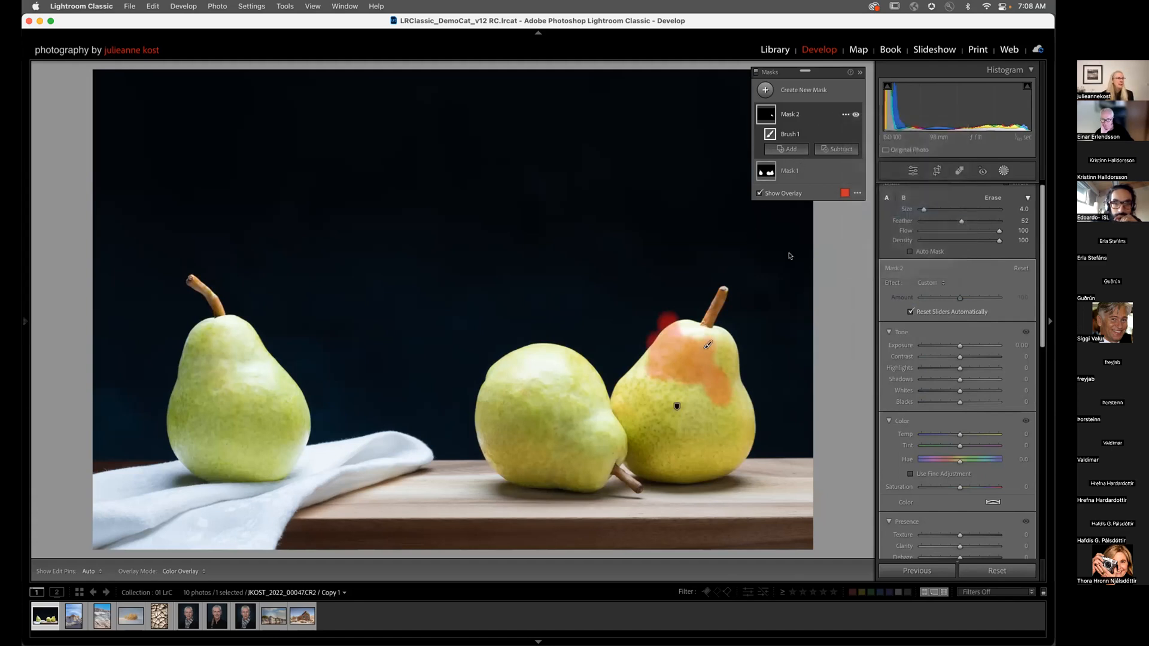
{"action": "left_click", "coordinate": [796, 114]}
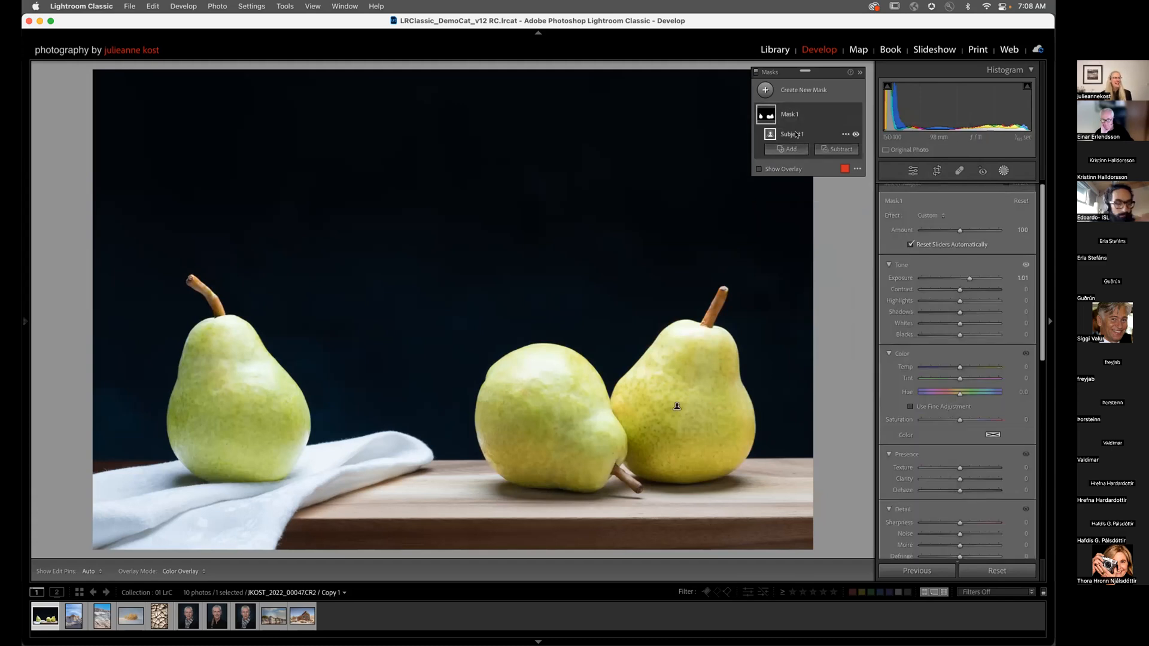
{"action": "left_click_drag", "start_coordinate": [965, 278], "coordinate": [969, 282]}
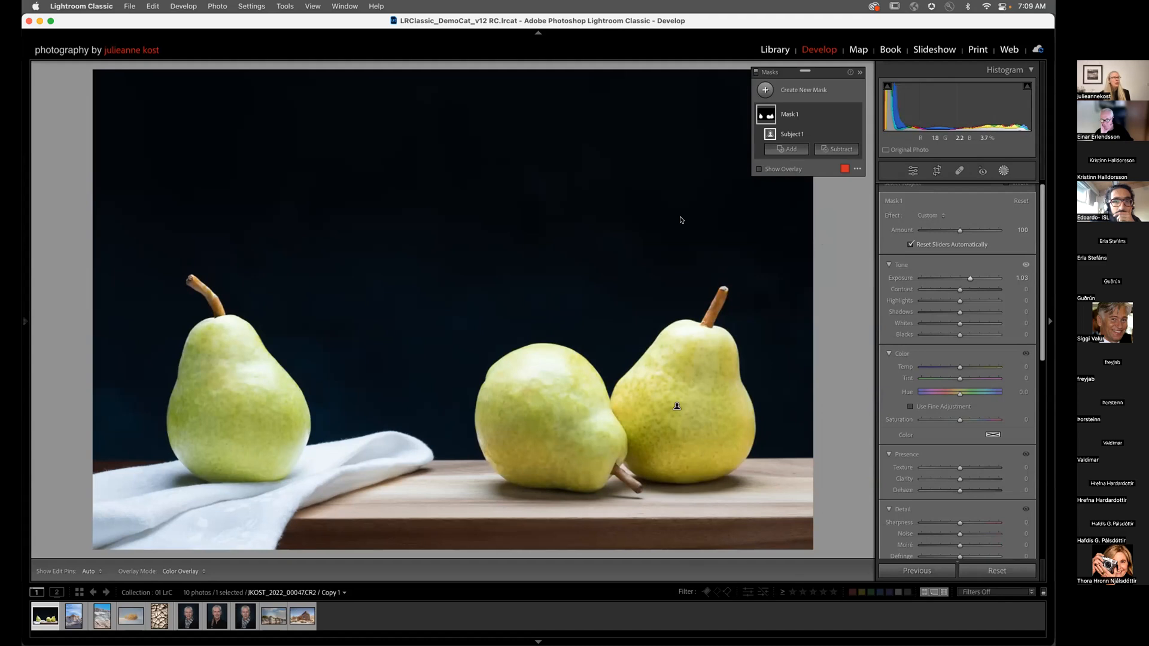
{"action": "key", "text": "o"}
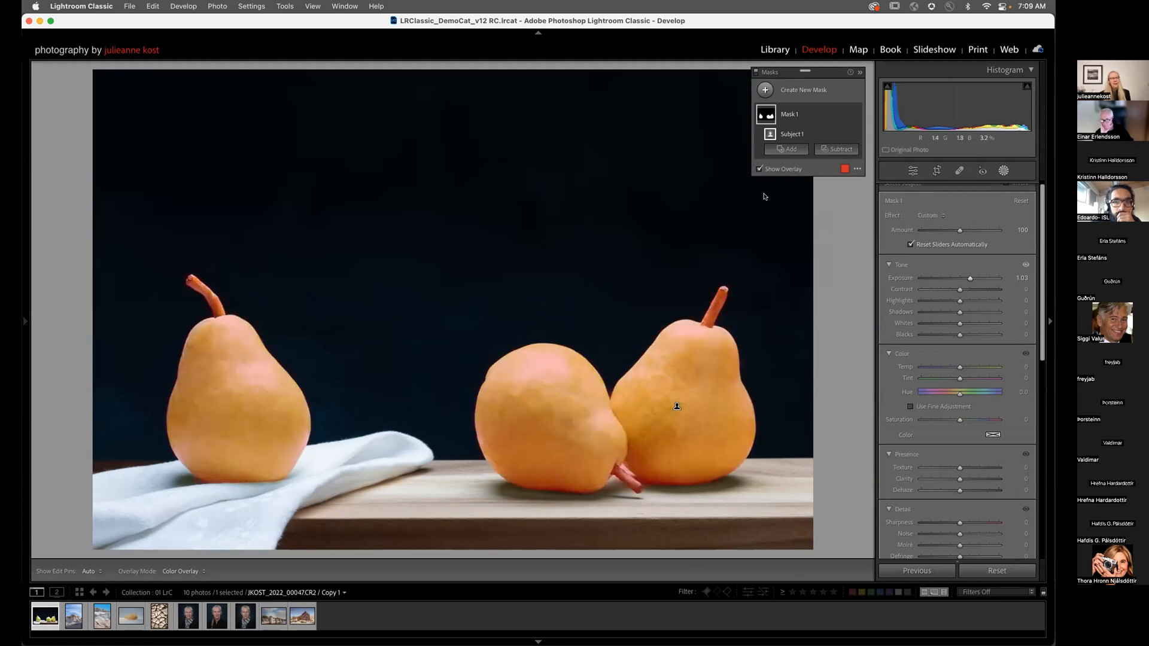
Step: Try green and teal overlay colours and set Overlay Shows to Unaffected Area
{"action": "left_click", "coordinate": [773, 170]}
{"action": "left_click", "coordinate": [773, 170]}
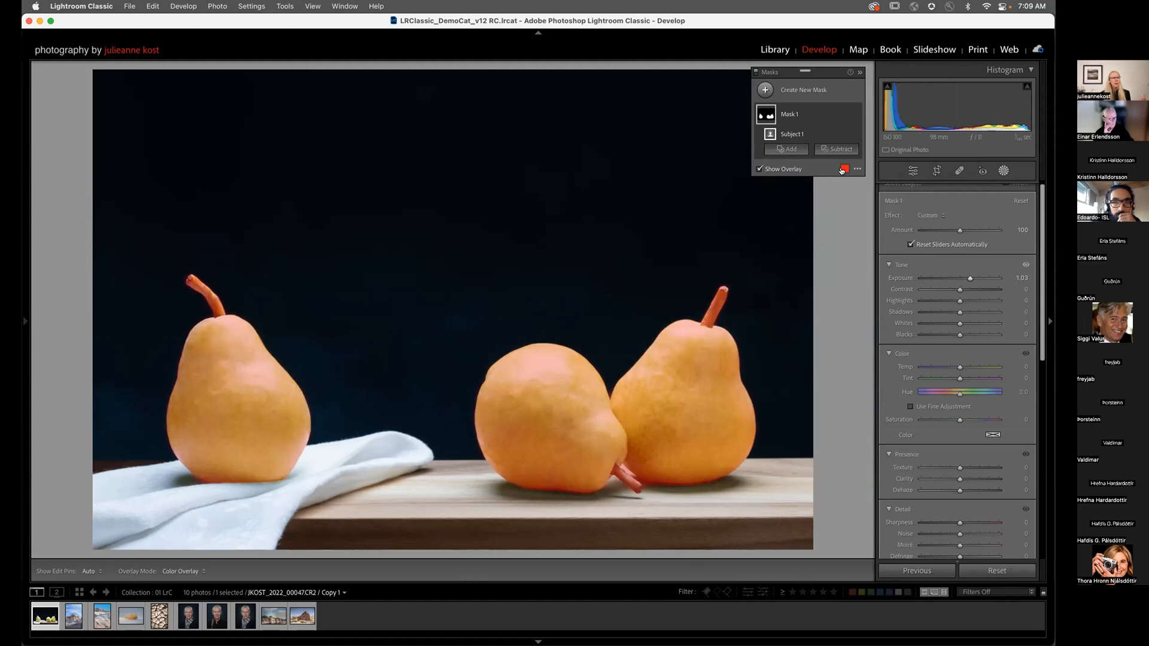
{"action": "left_click", "coordinate": [843, 169]}
{"action": "left_click", "coordinate": [512, 304]}
{"action": "left_click", "coordinate": [543, 312]}
{"action": "mouse_move", "coordinate": [546, 365]}
{"action": "left_mouse_down"}
{"action": "mouse_move", "coordinate": [642, 371]}
{"action": "mouse_move", "coordinate": [565, 365]}
{"action": "left_mouse_up"}
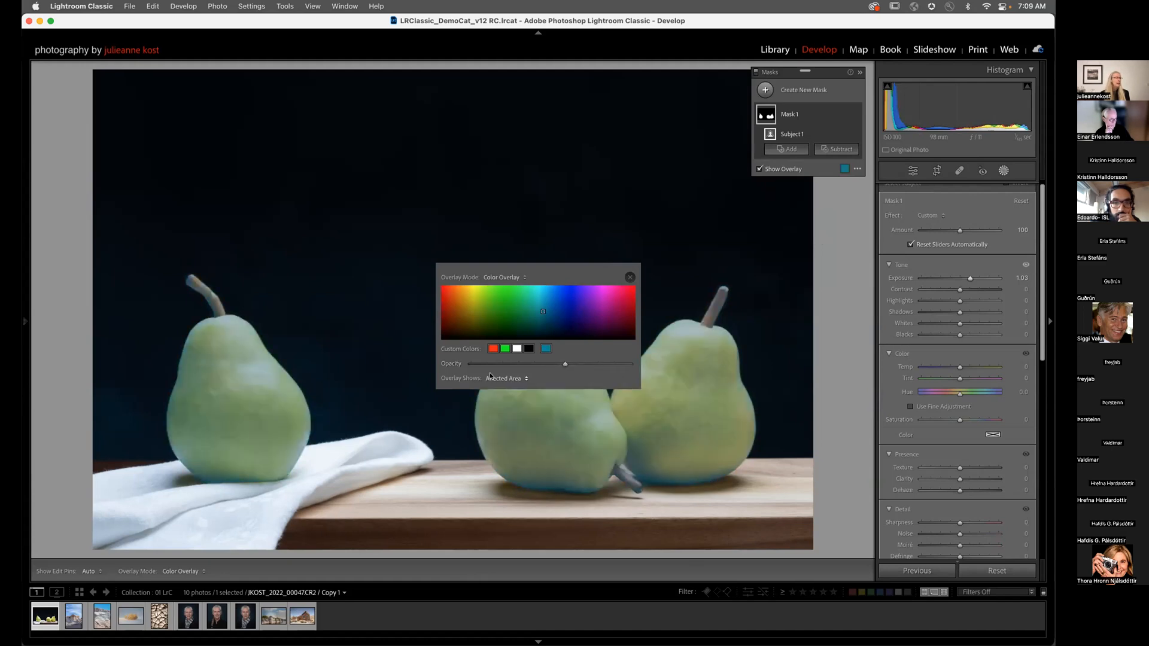
{"action": "left_click", "coordinate": [500, 377]}
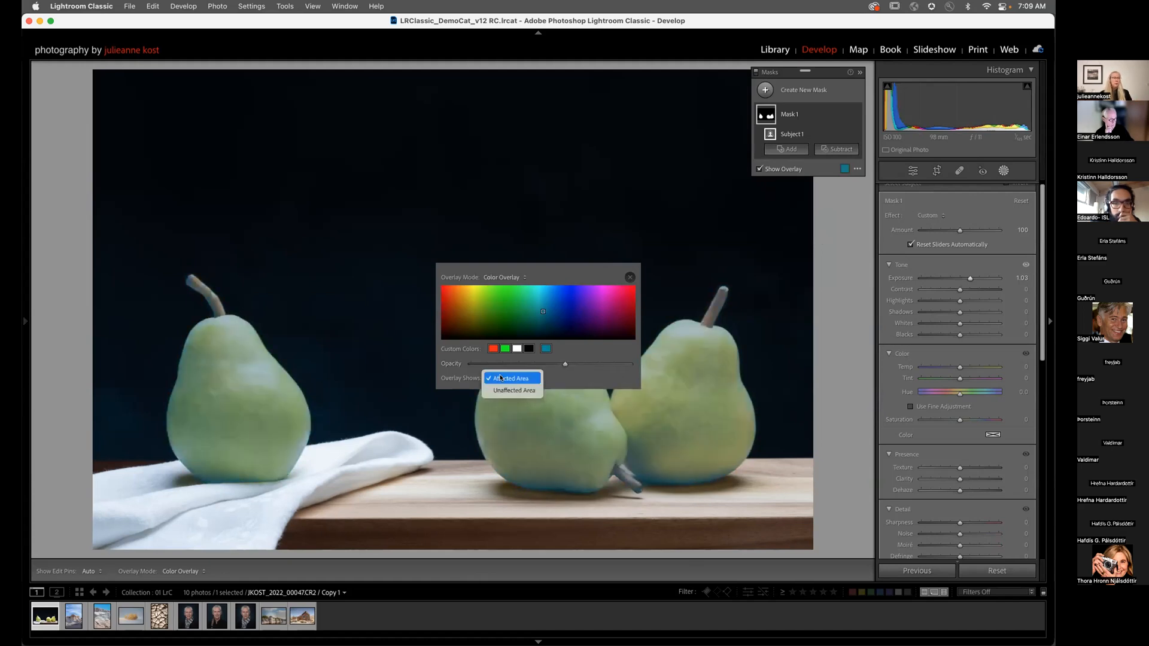
{"action": "left_click", "coordinate": [513, 390]}
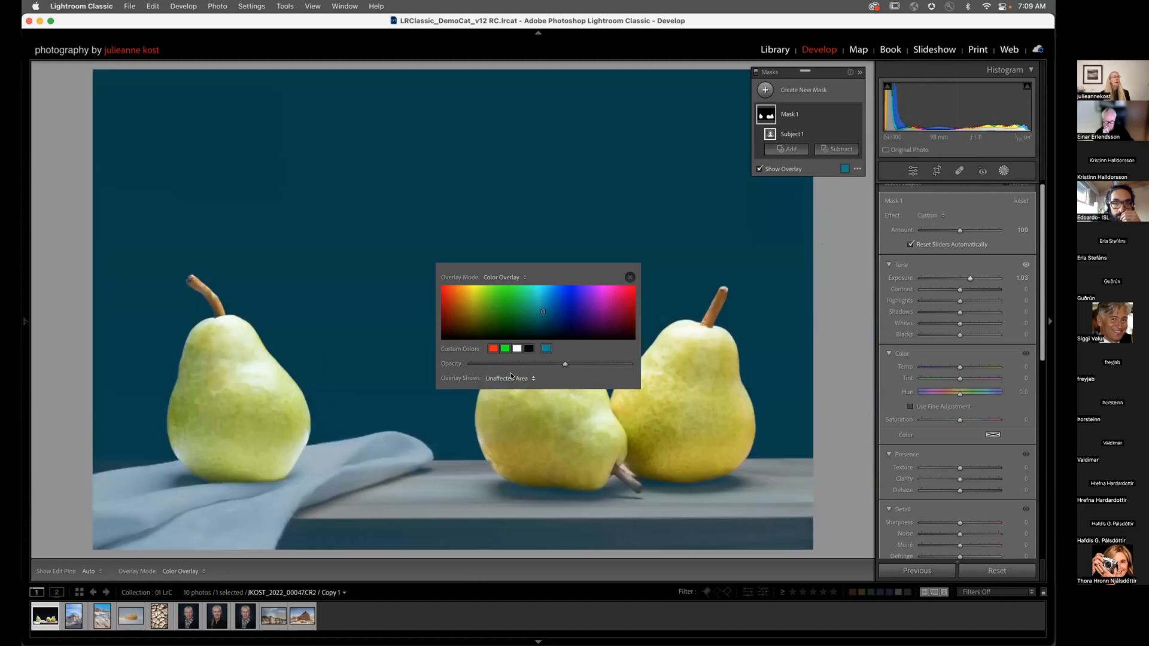
Step: Keep the Color Overlay mode, make the overlay red, and close the colour settings
{"action": "left_click", "coordinate": [515, 279]}
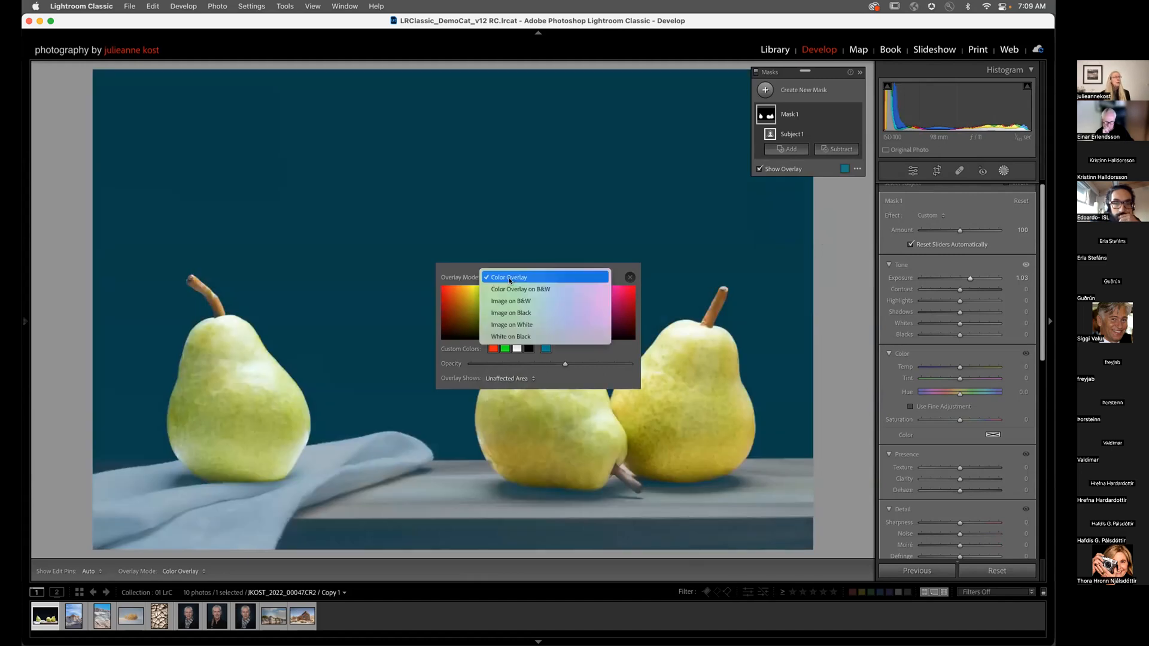
{"action": "left_click", "coordinate": [524, 337]}
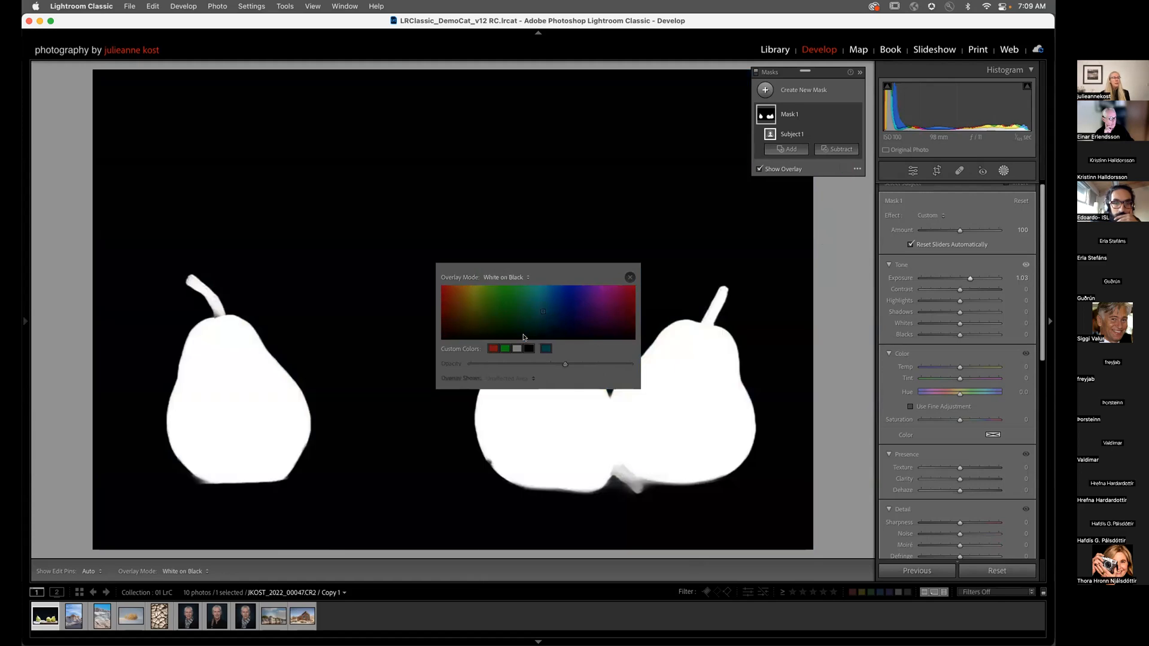
{"action": "left_click", "coordinate": [517, 279]}
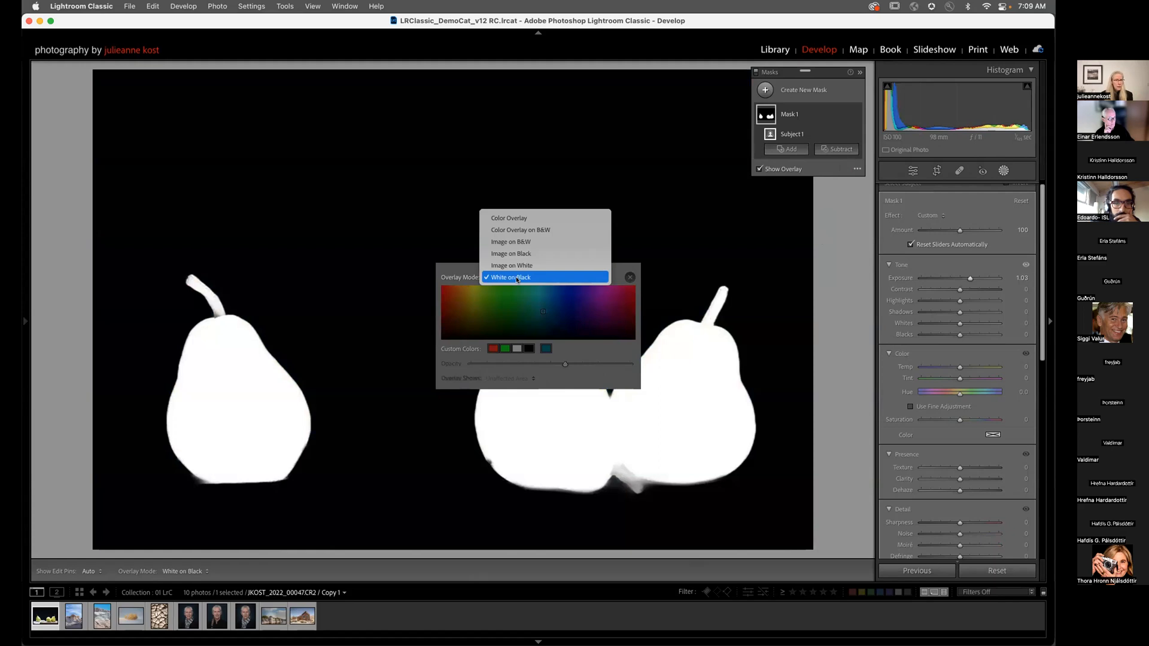
{"action": "left_click", "coordinate": [508, 217]}
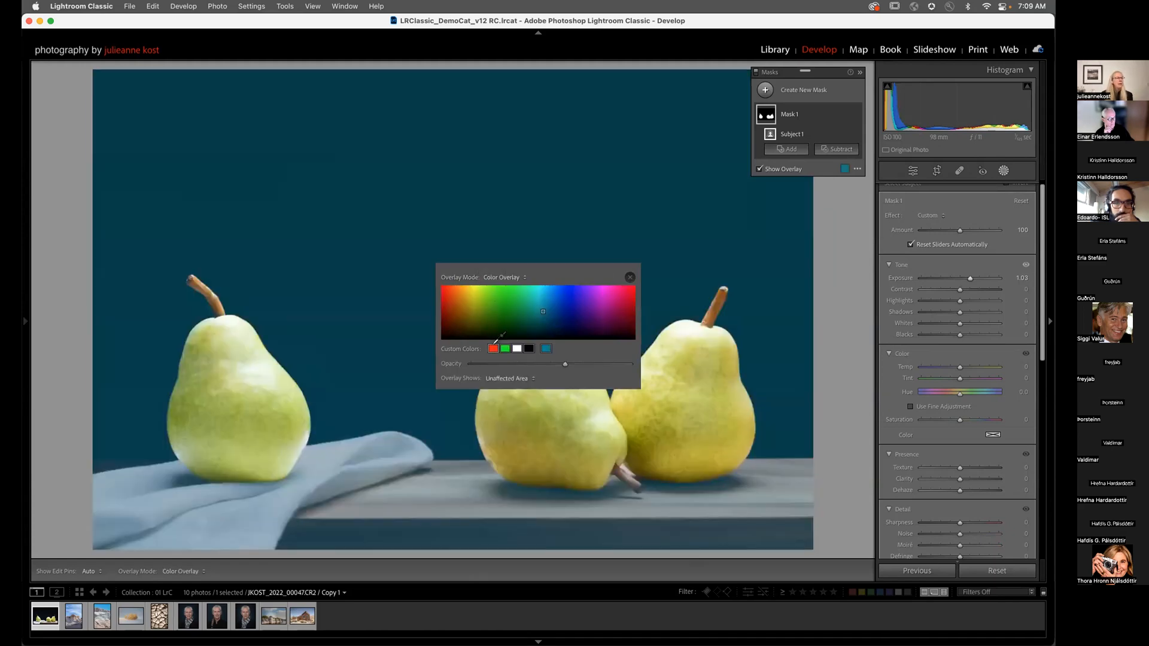
{"action": "left_click", "coordinate": [493, 348]}
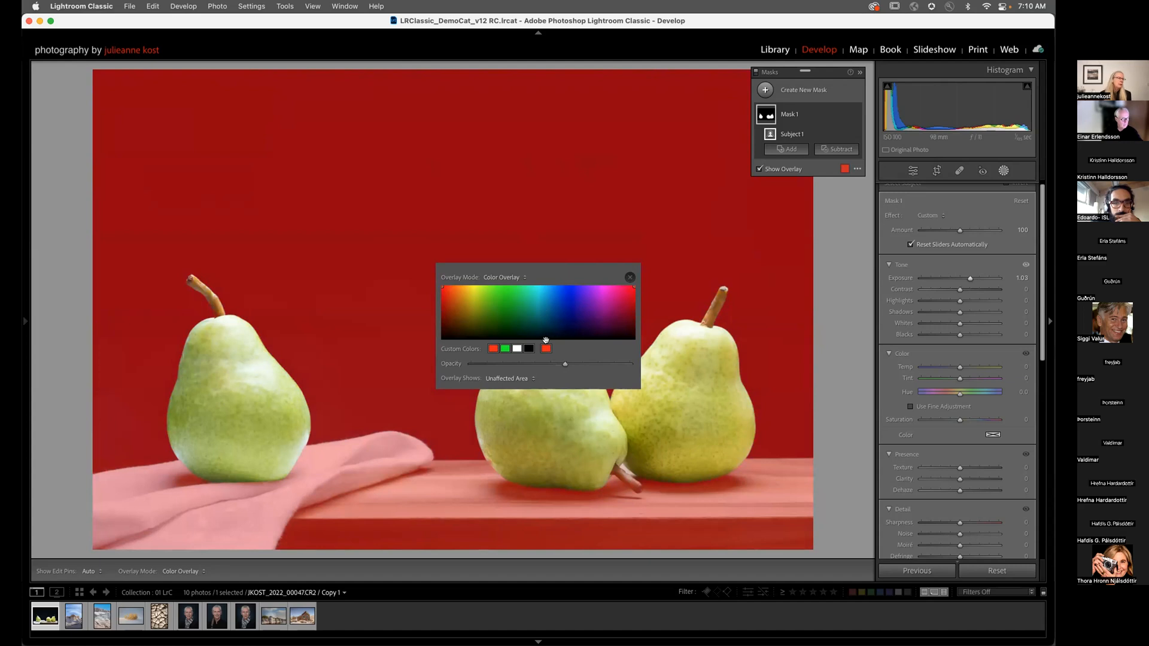
{"action": "left_click", "coordinate": [512, 279]}
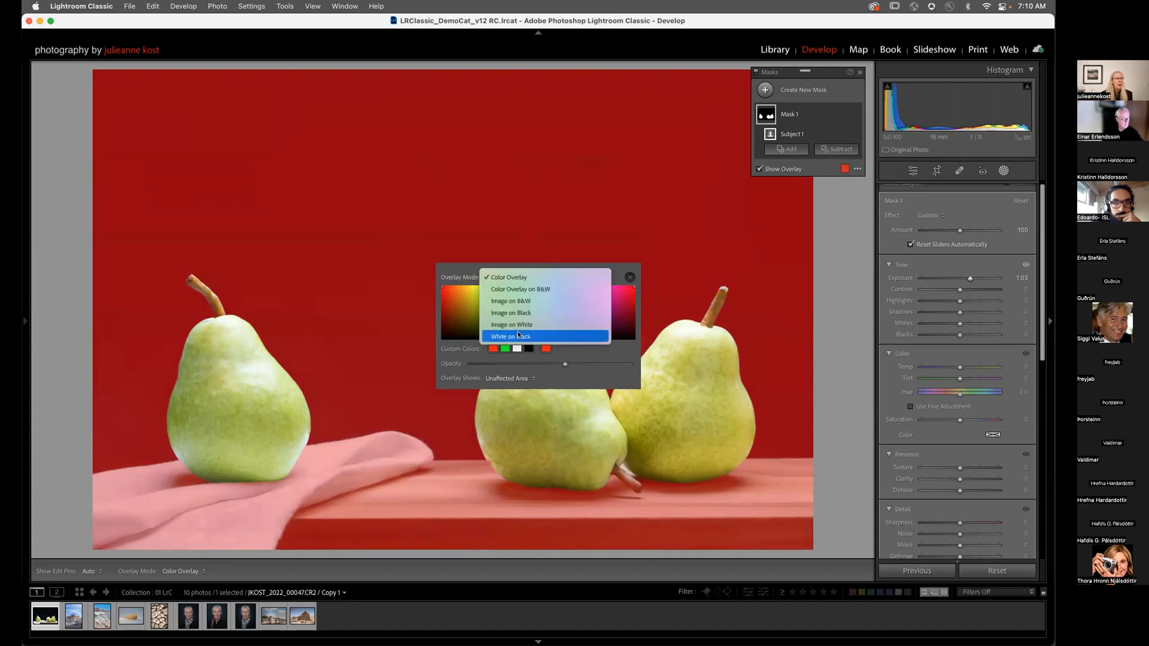
{"action": "left_click", "coordinate": [463, 266]}
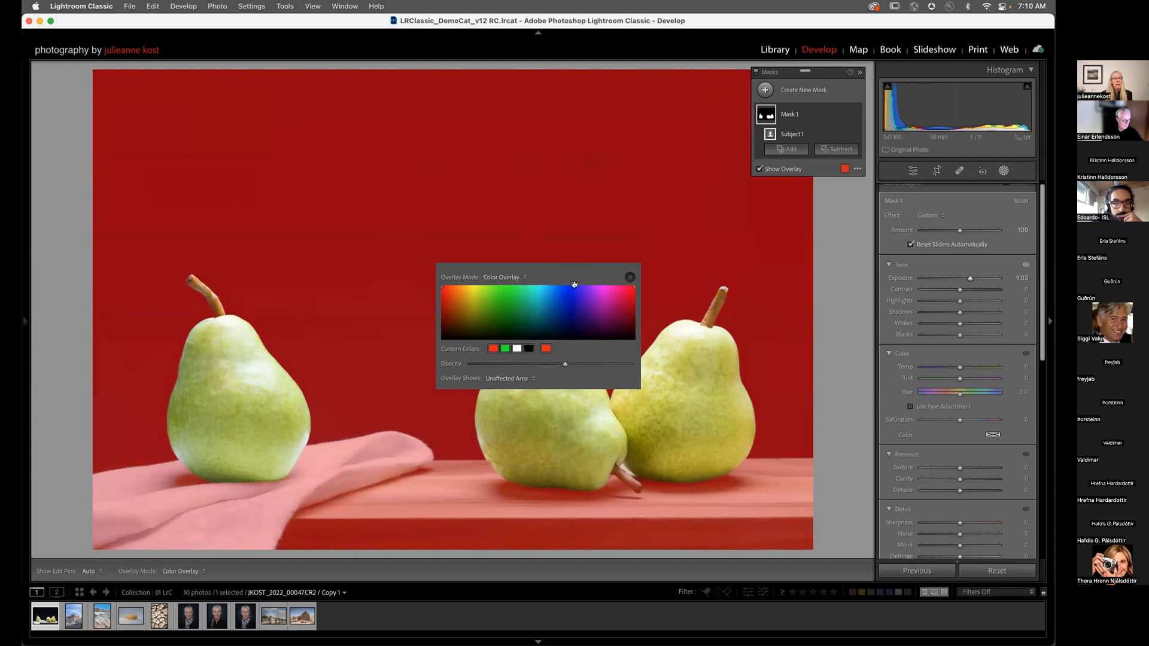
{"action": "left_click", "coordinate": [629, 277]}
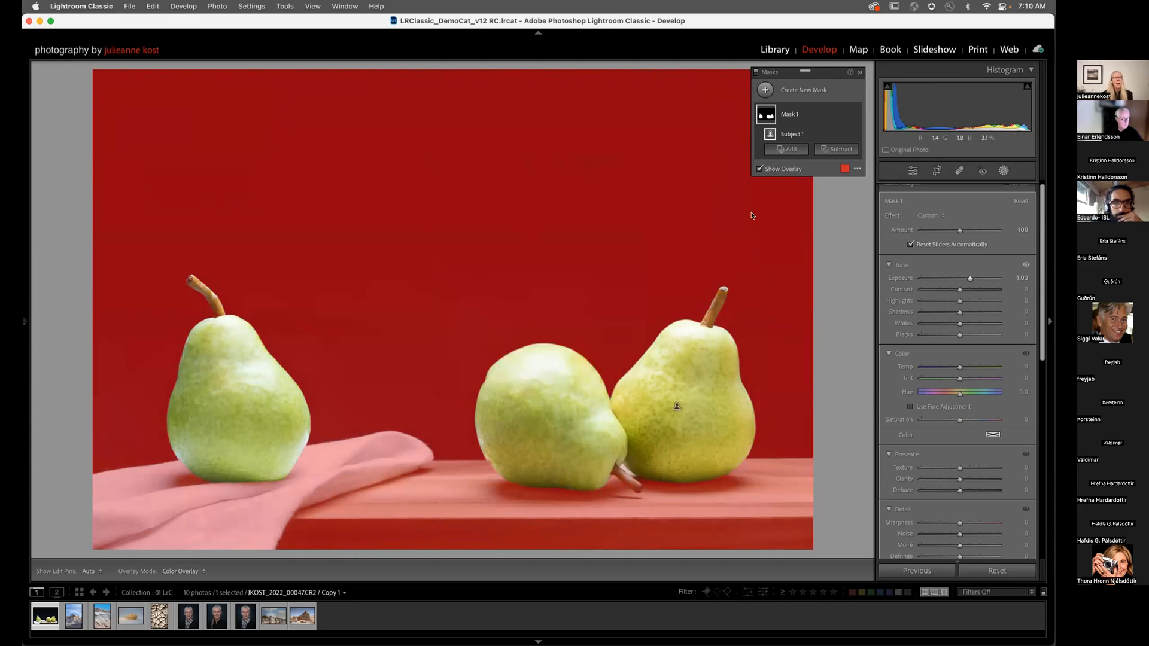
{"action": "left_click", "coordinate": [855, 169]}
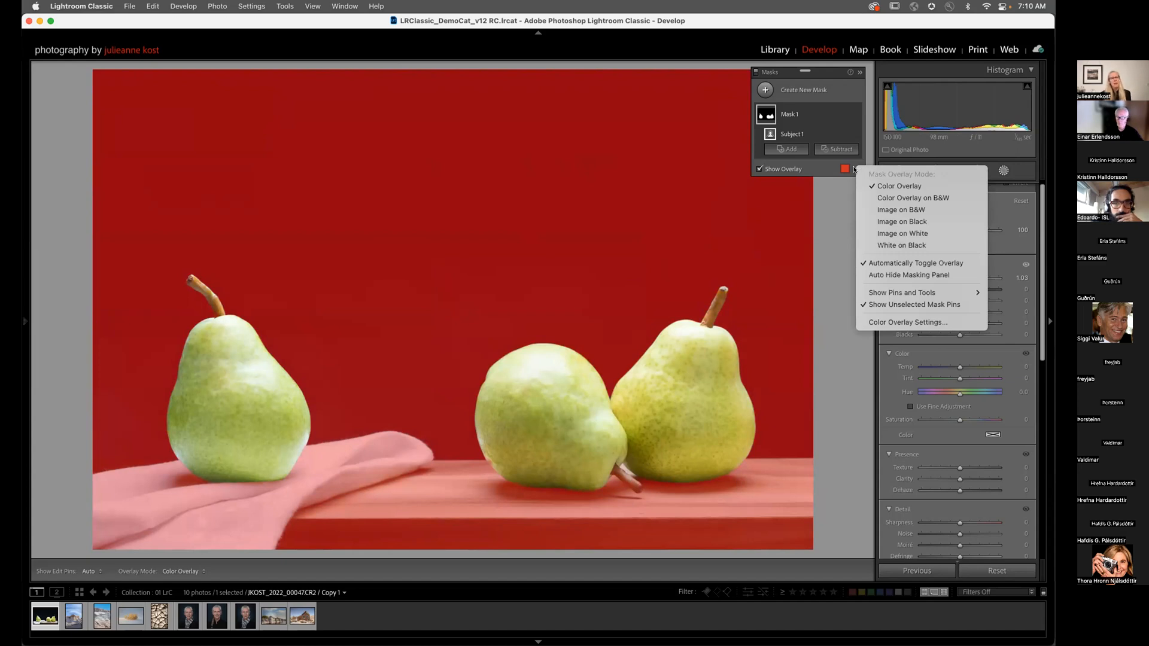
{"action": "left_click", "coordinate": [880, 245]}
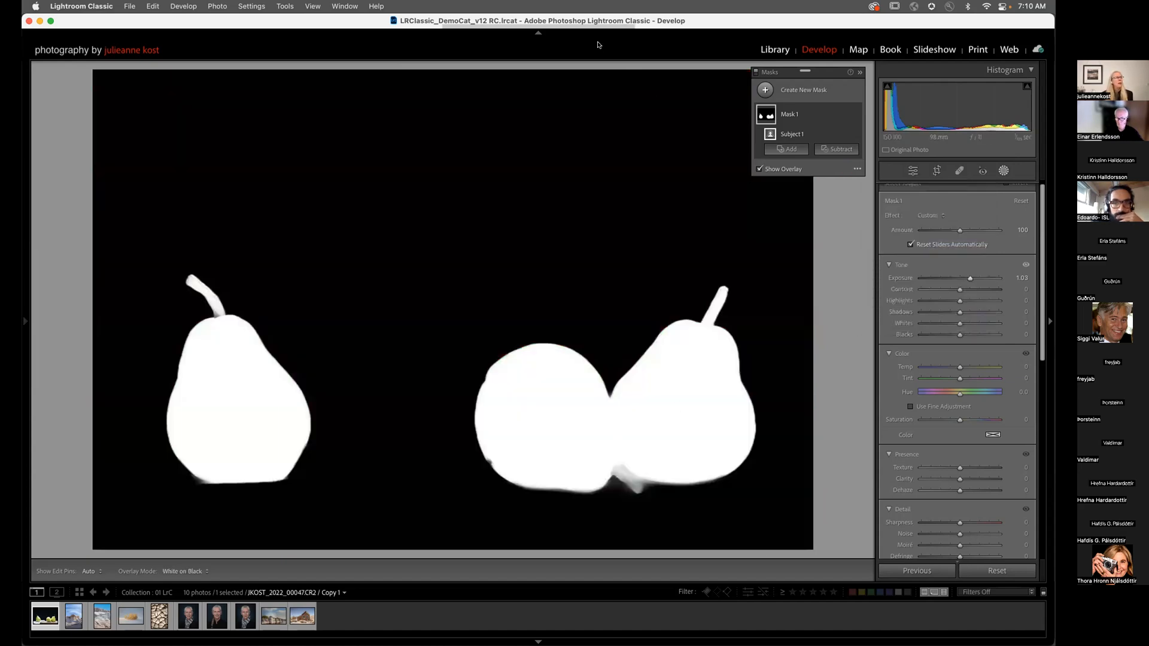
{"action": "left_click", "coordinate": [856, 168]}
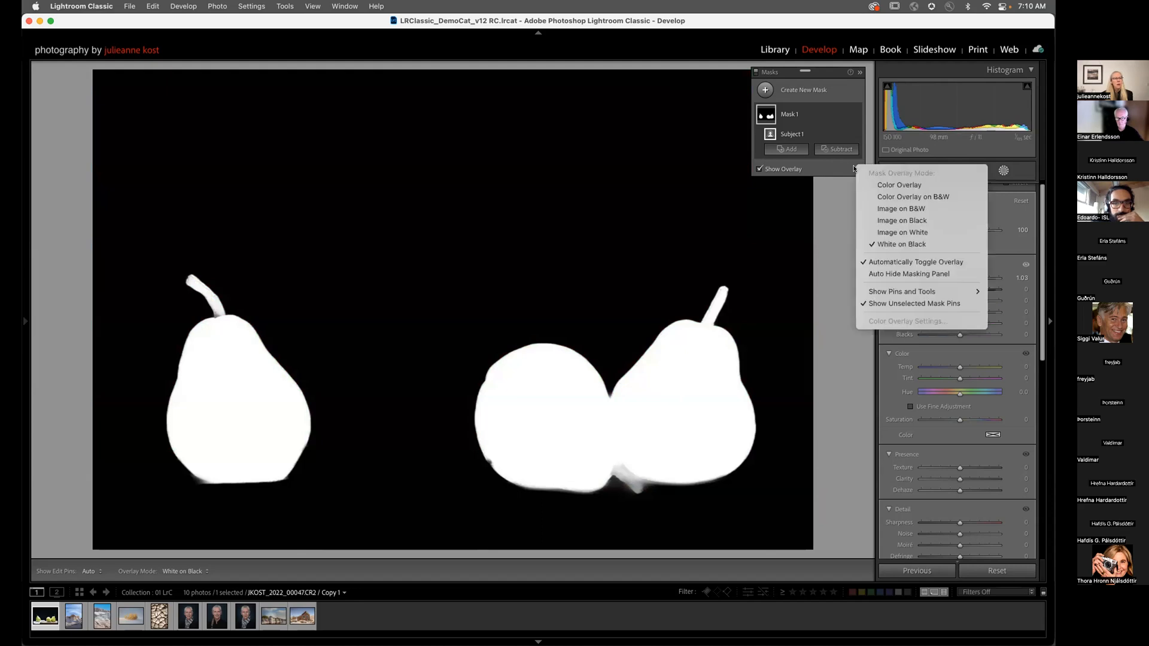
{"action": "left_click", "coordinate": [891, 186]}
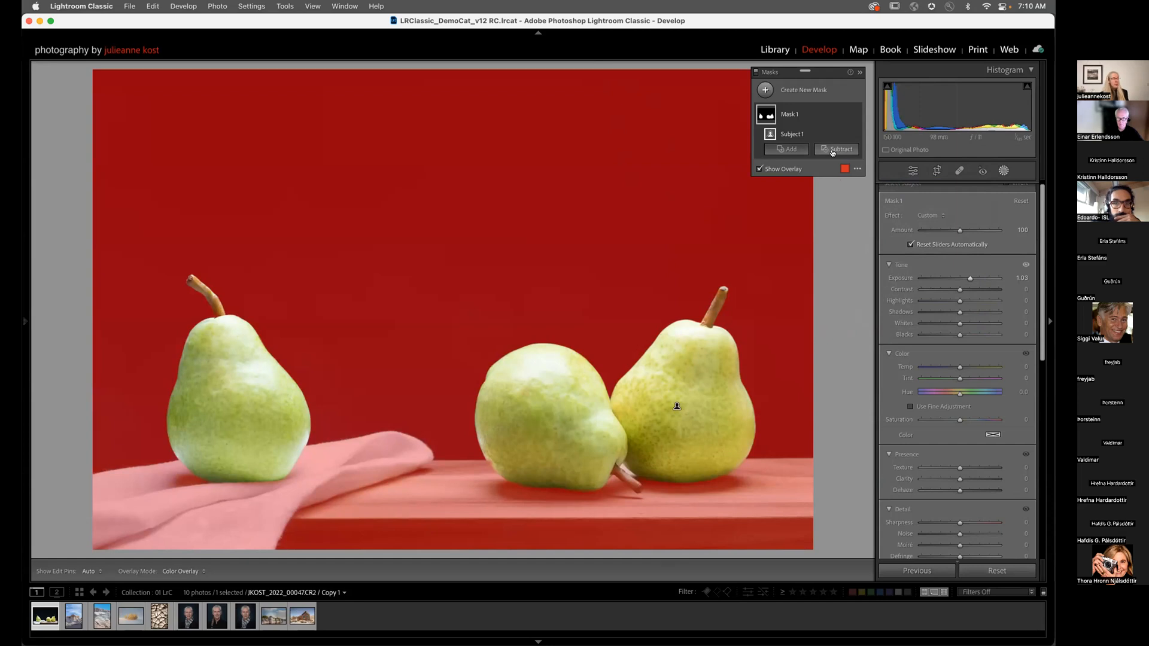
{"action": "key", "text": "alt"}
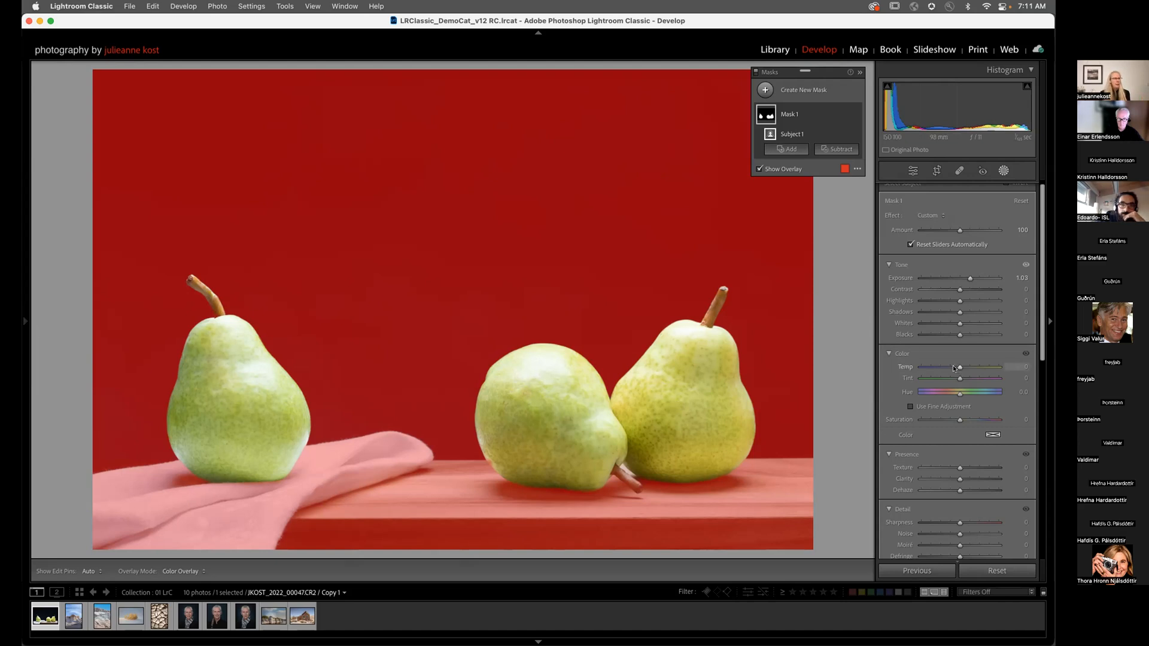
Step: Hide the overlay, warm the pears' temperature, and rename Mask 1 to 'all pears'
{"action": "key", "text": "o"}
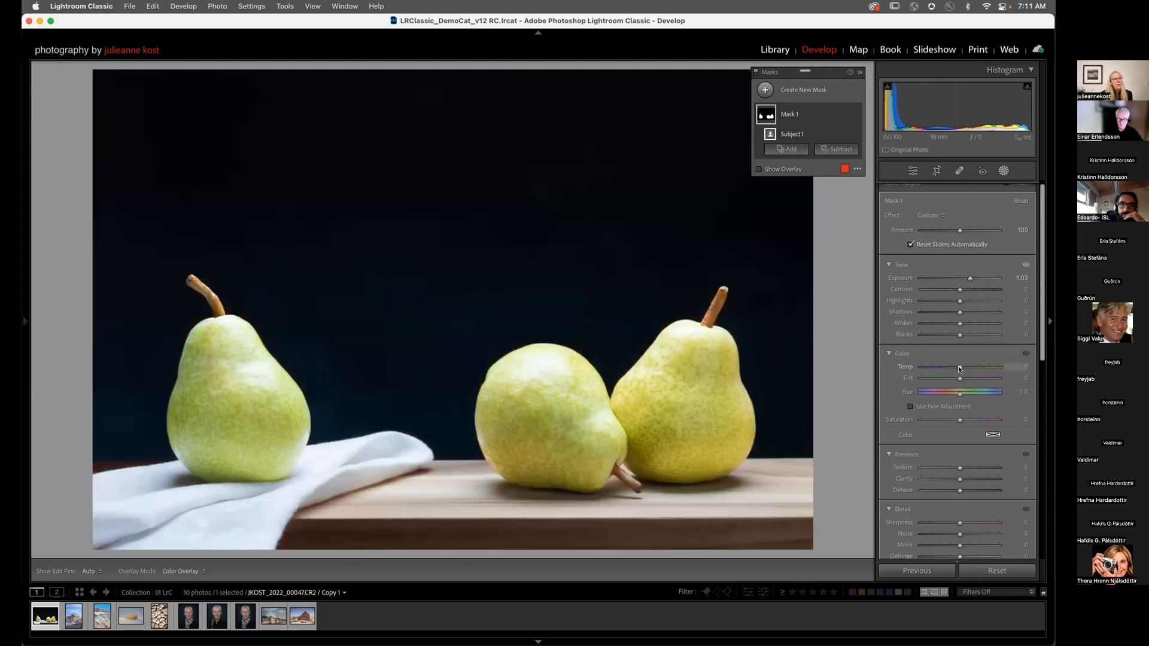
{"action": "left_click_drag", "start_coordinate": [960, 368], "coordinate": [968, 367]}
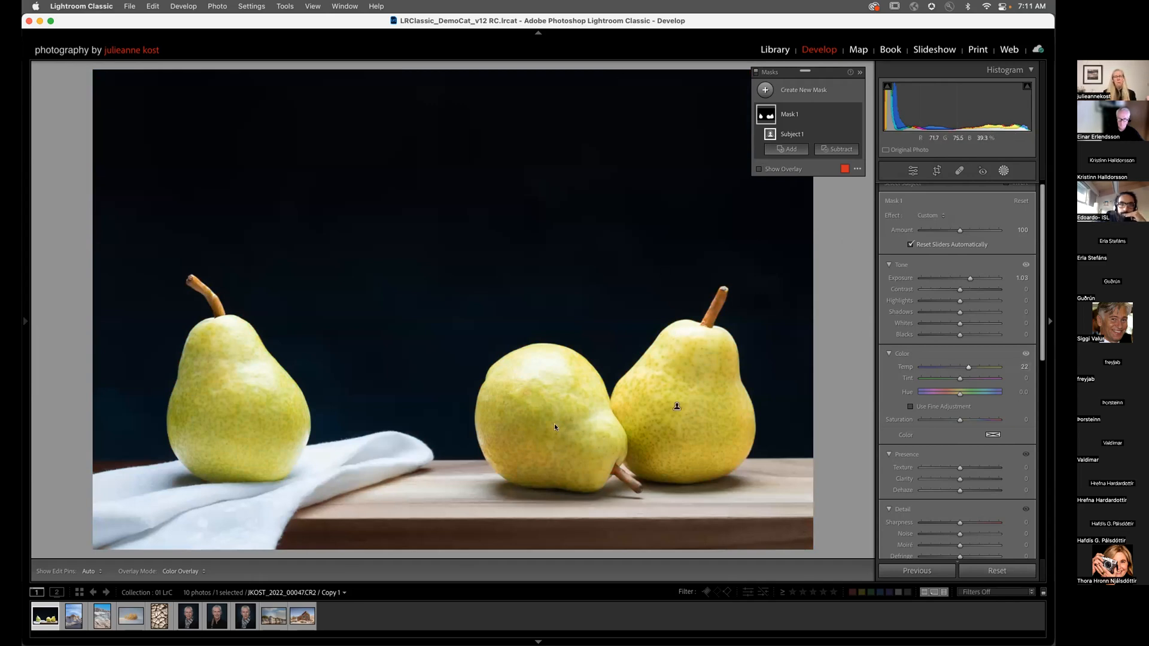
{"action": "double_click", "coordinate": [789, 114]}
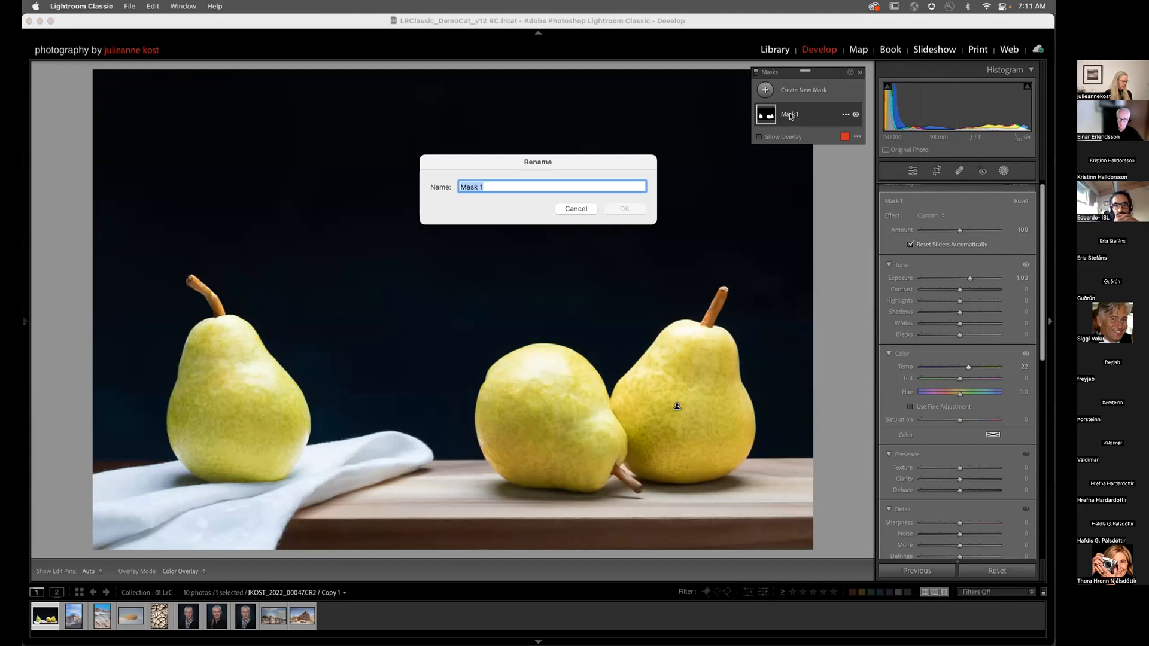
{"action": "type", "text": "all pears"}
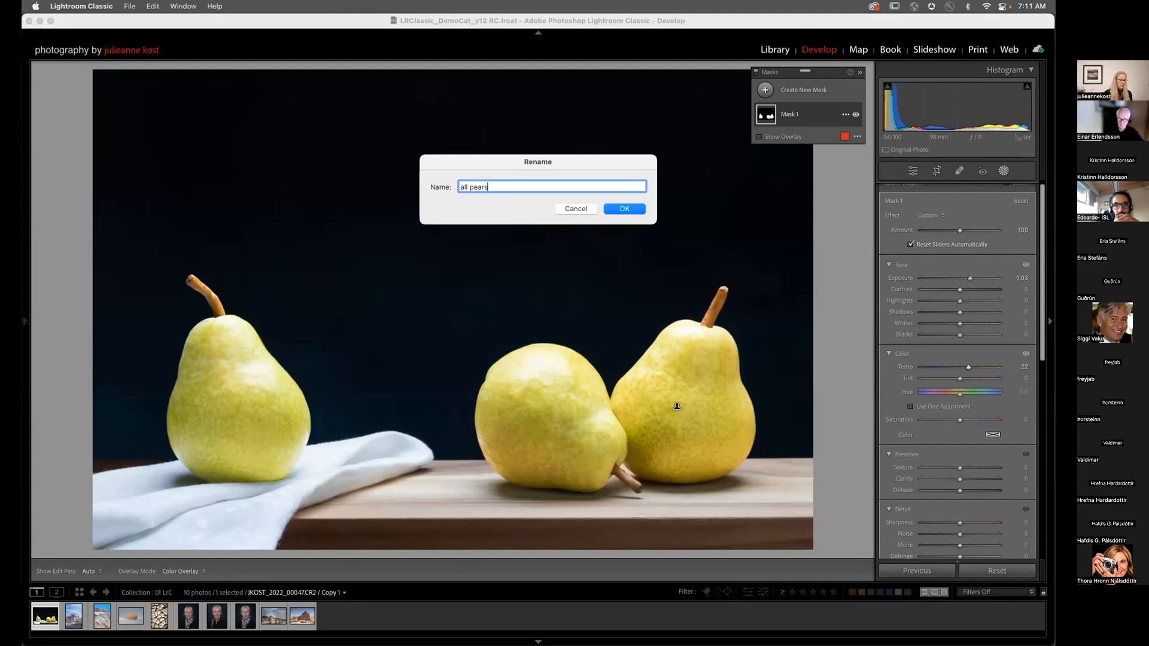
{"action": "key", "text": "Return"}
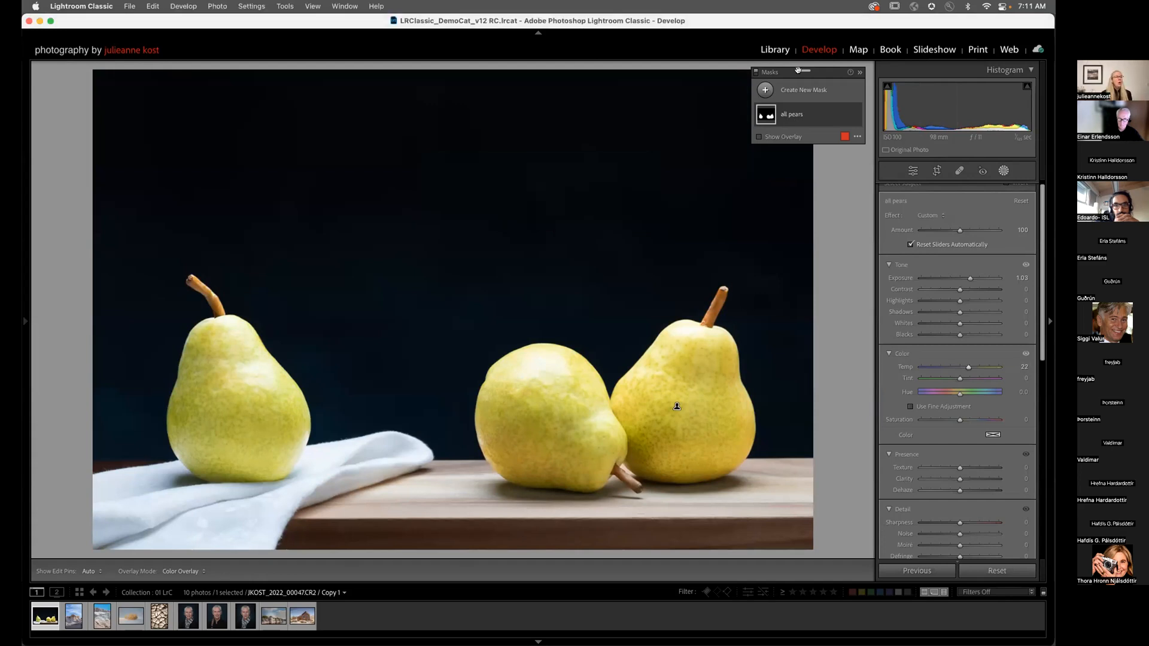
{"action": "left_click", "coordinate": [760, 88]}
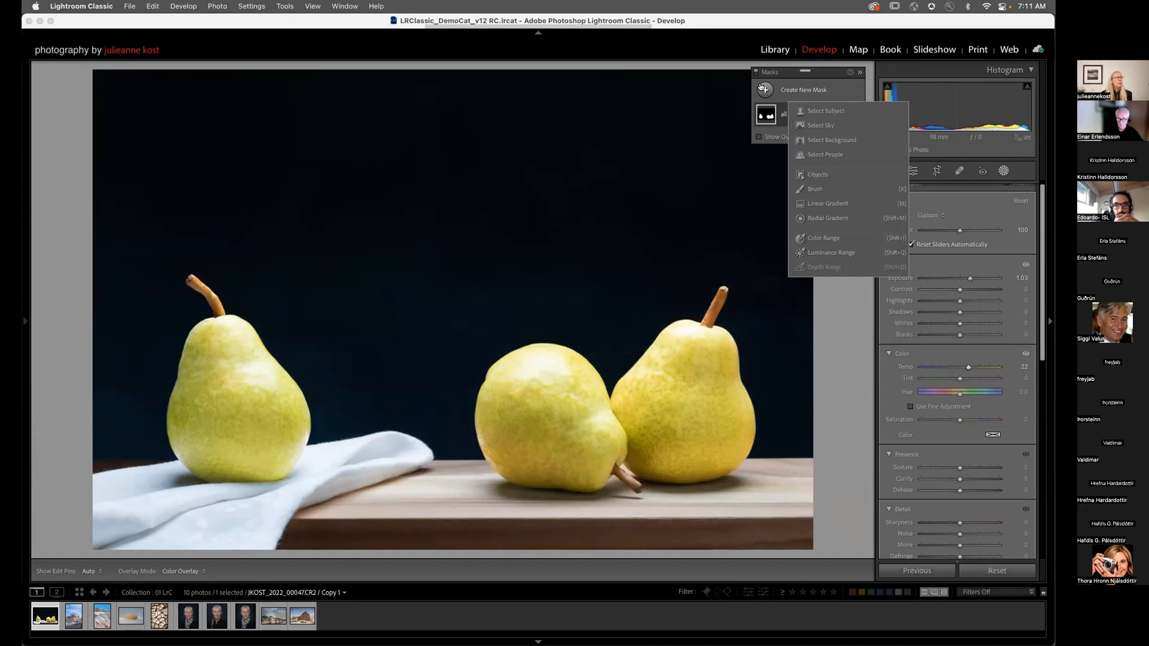
Step: Add an Objects mask in rectangle mode, boxing only the middle pear
{"action": "left_click", "coordinate": [847, 176]}
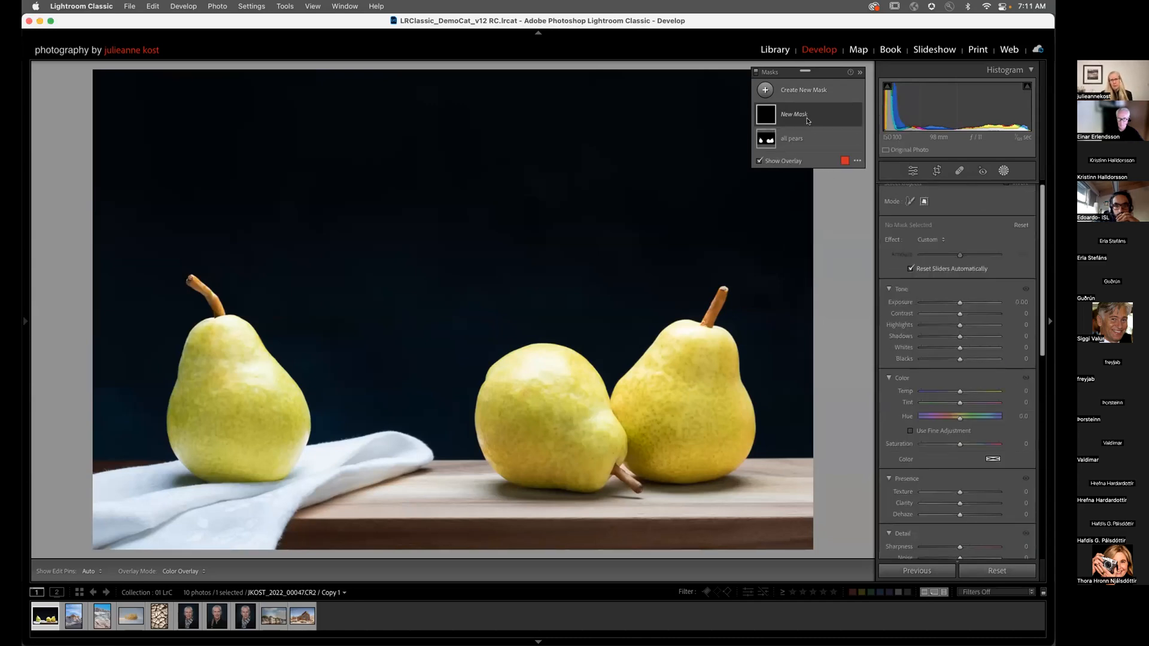
{"action": "scroll", "coordinate": [911, 209], "scroll_direction": "up", "scroll_amount": 1}
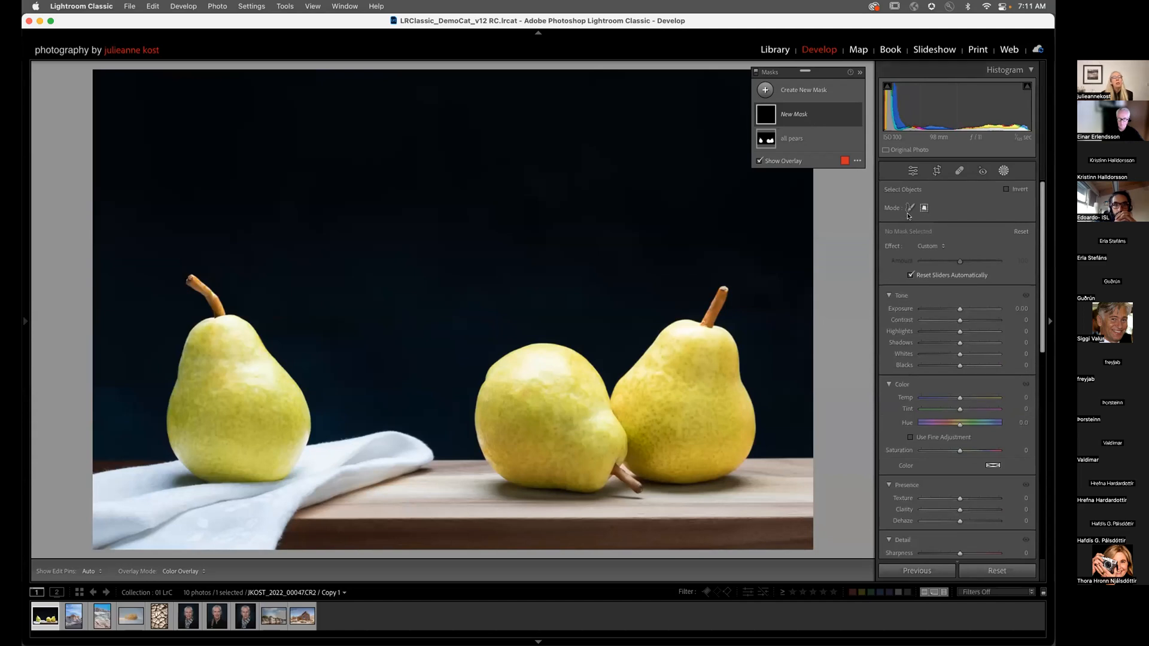
{"action": "left_click", "coordinate": [909, 208]}
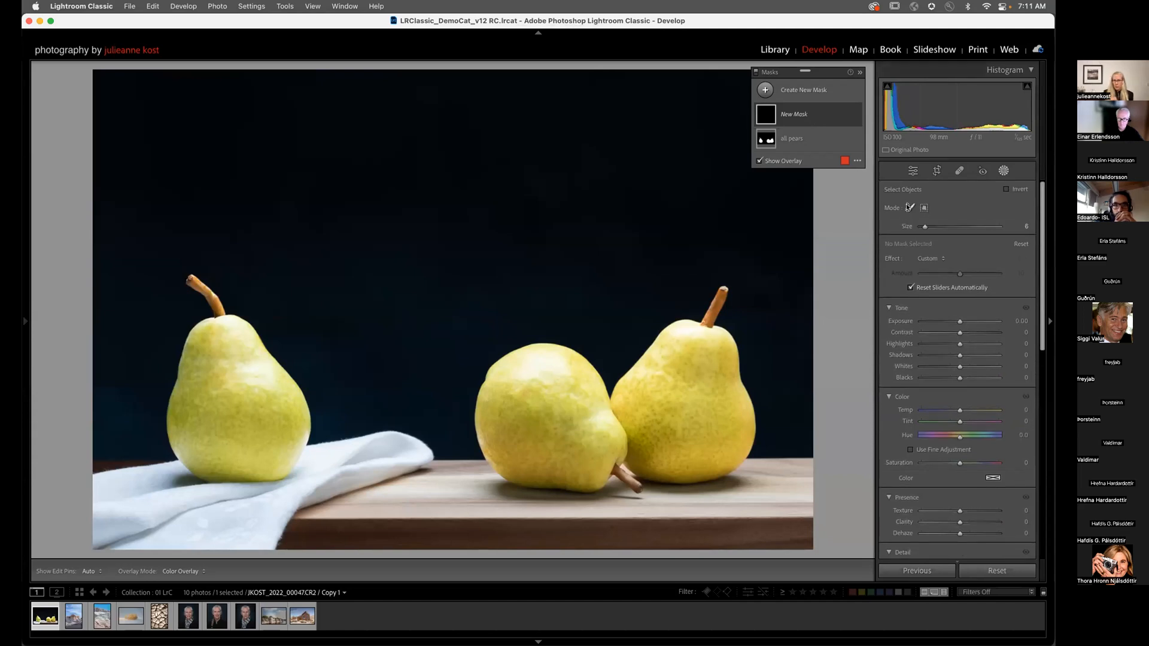
{"action": "left_click", "coordinate": [924, 209]}
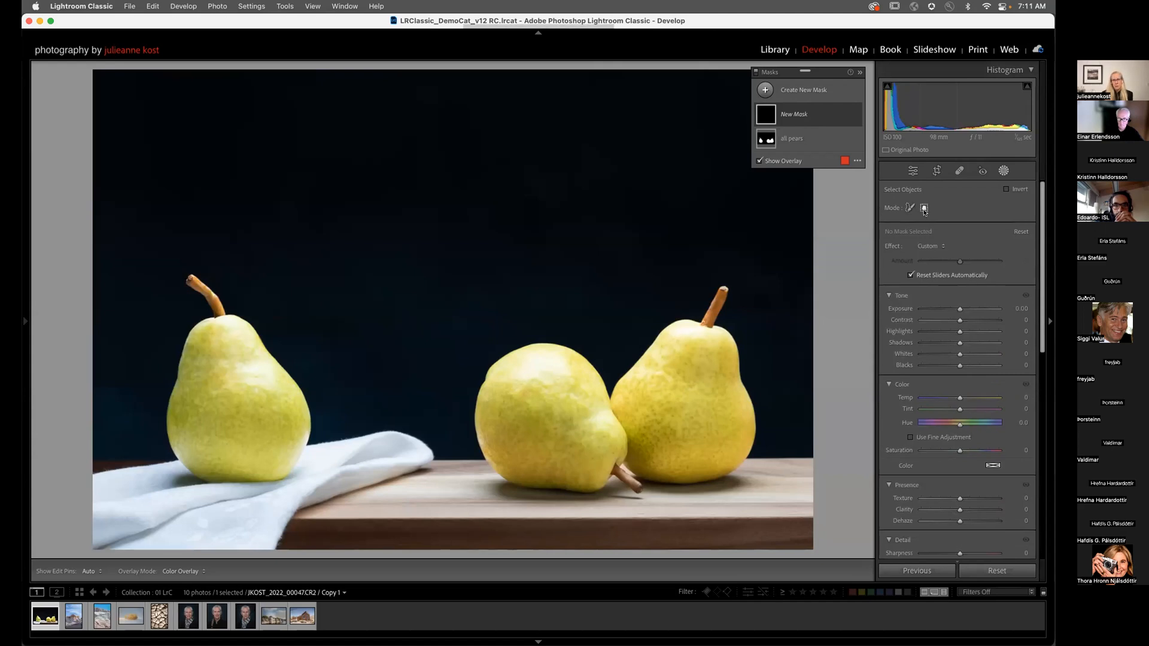
{"action": "left_click_drag", "start_coordinate": [469, 317], "coordinate": [646, 500]}
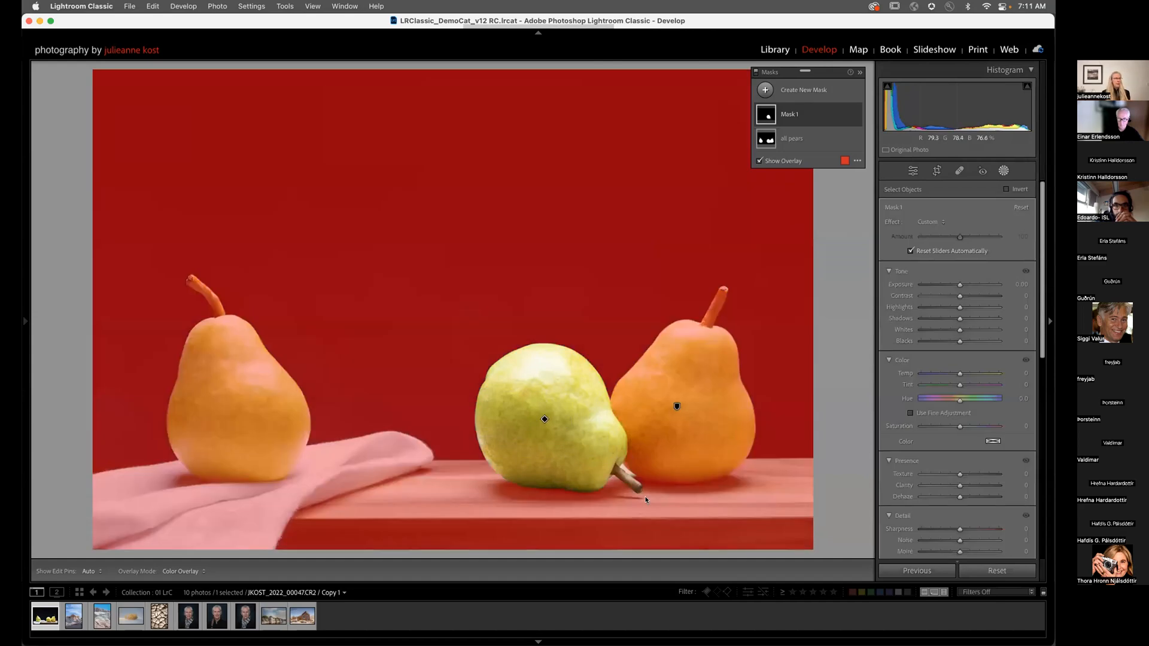
Step: Set the mask overlay to show on the Affected Area, tinting the middle pear
{"action": "left_click", "coordinate": [856, 162]}
{"action": "left_click", "coordinate": [847, 161]}
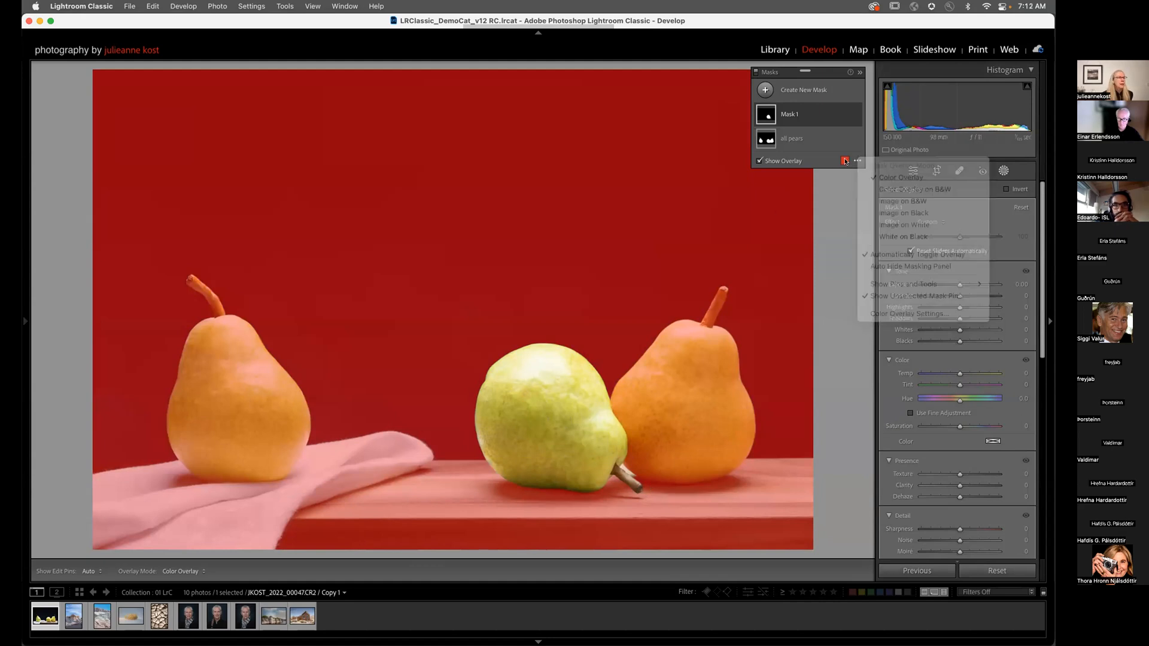
{"action": "left_click", "coordinate": [842, 162]}
{"action": "left_click", "coordinate": [509, 378]}
{"action": "left_click", "coordinate": [513, 366]}
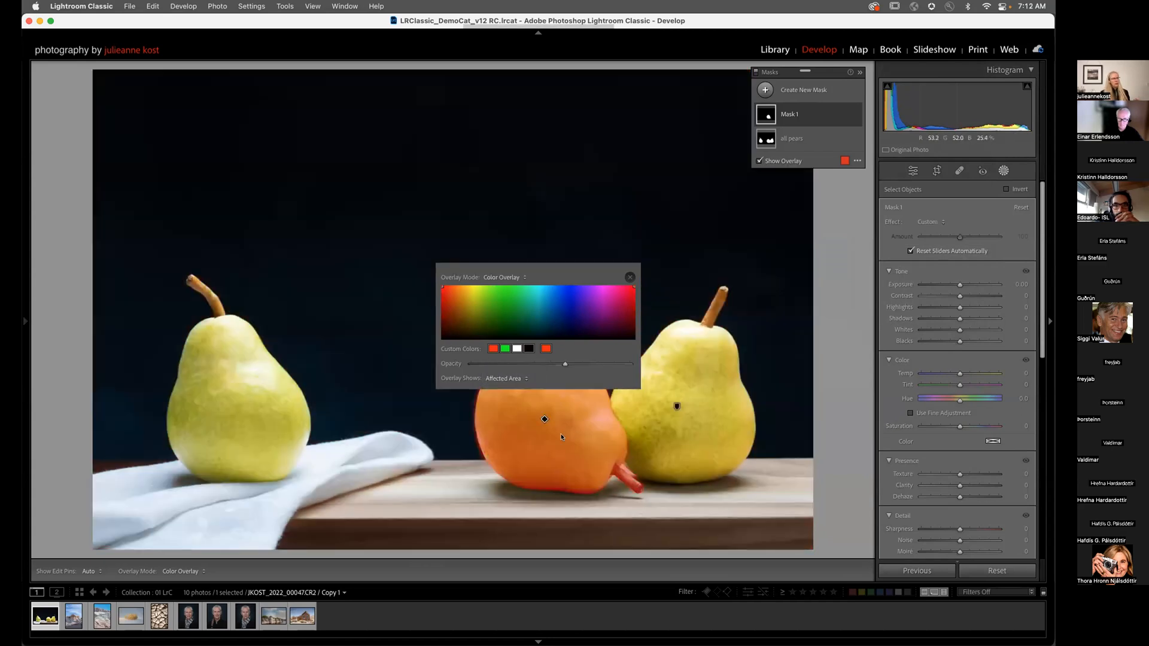
{"action": "left_click", "coordinate": [629, 277]}
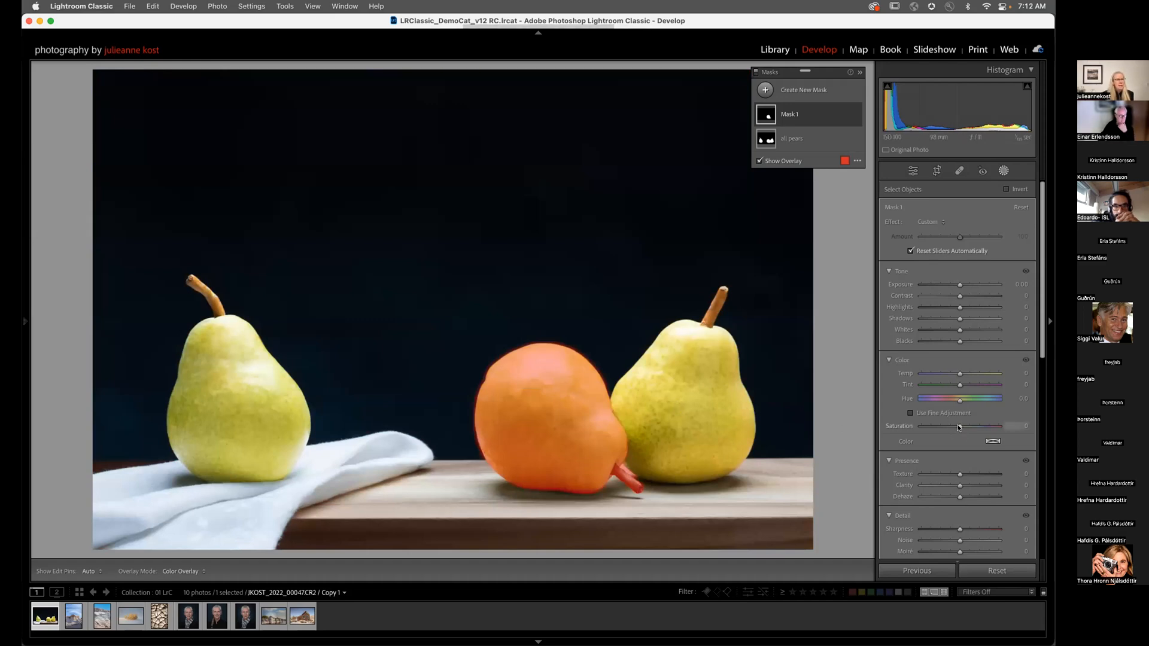
Step: Set the middle pear mask's Hue to -25.1 with fine adjustment, turning it orange
{"action": "mouse_move", "coordinate": [959, 401]}
{"action": "left_mouse_down"}
{"action": "mouse_move", "coordinate": [931, 405]}
{"action": "mouse_move", "coordinate": [957, 400]}
{"action": "left_mouse_up"}
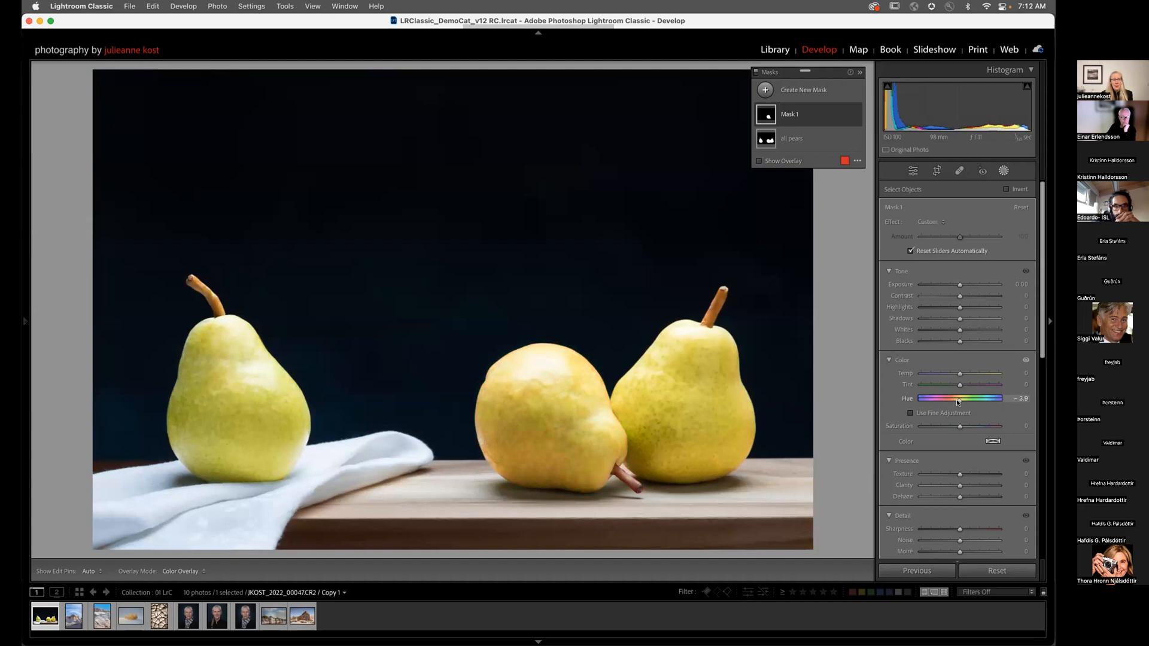
{"action": "key", "text": "alt"}
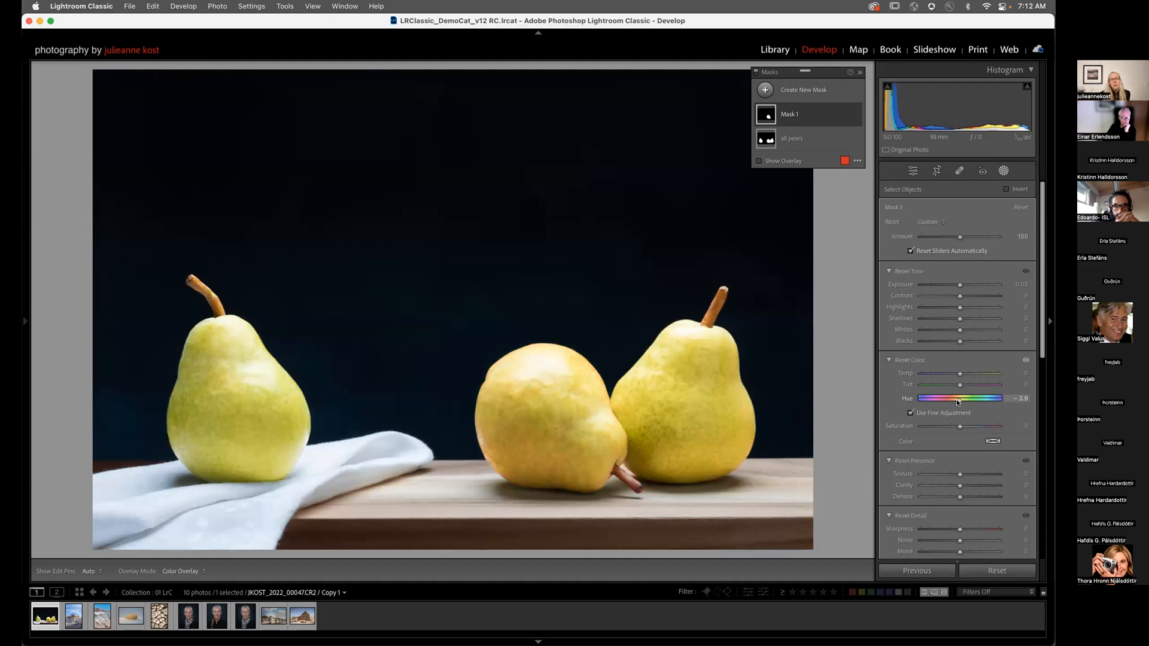
{"action": "mouse_move", "coordinate": [956, 400]}
{"action": "left_mouse_down"}
{"action": "mouse_move", "coordinate": [920, 406]}
{"action": "mouse_move", "coordinate": [951, 403]}
{"action": "mouse_move", "coordinate": [939, 400]}
{"action": "left_mouse_up"}
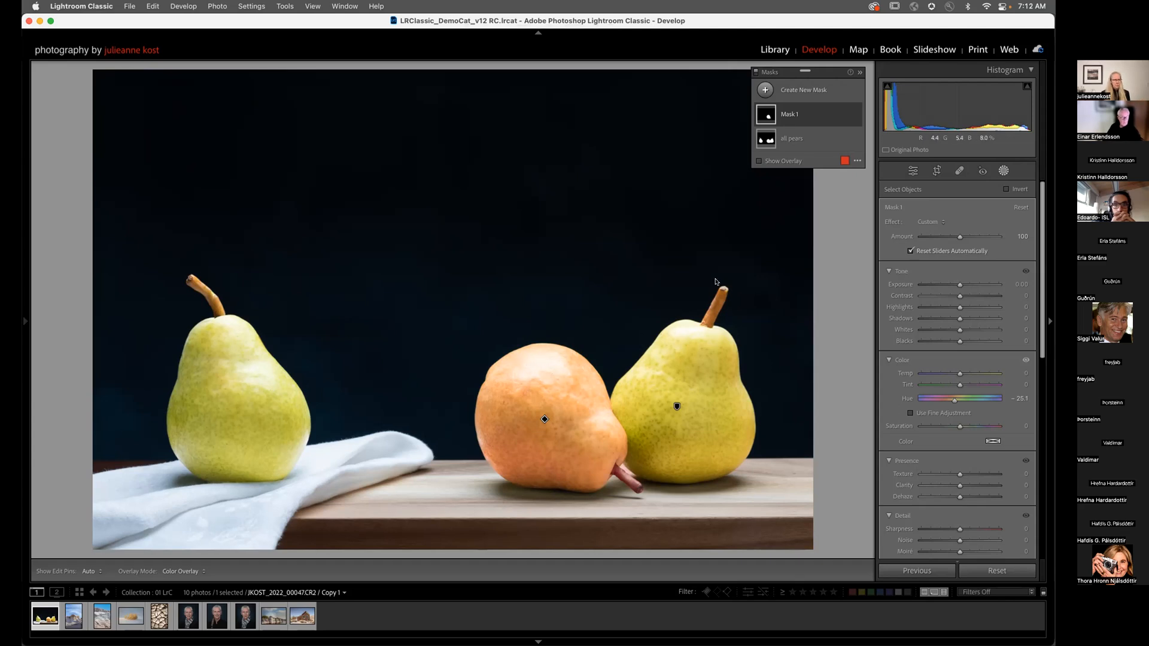
Step: Rename Mask 1 to 'center pear' and show its Object 1 component
{"action": "left_click", "coordinate": [791, 114]}
{"action": "double_click", "coordinate": [790, 114]}
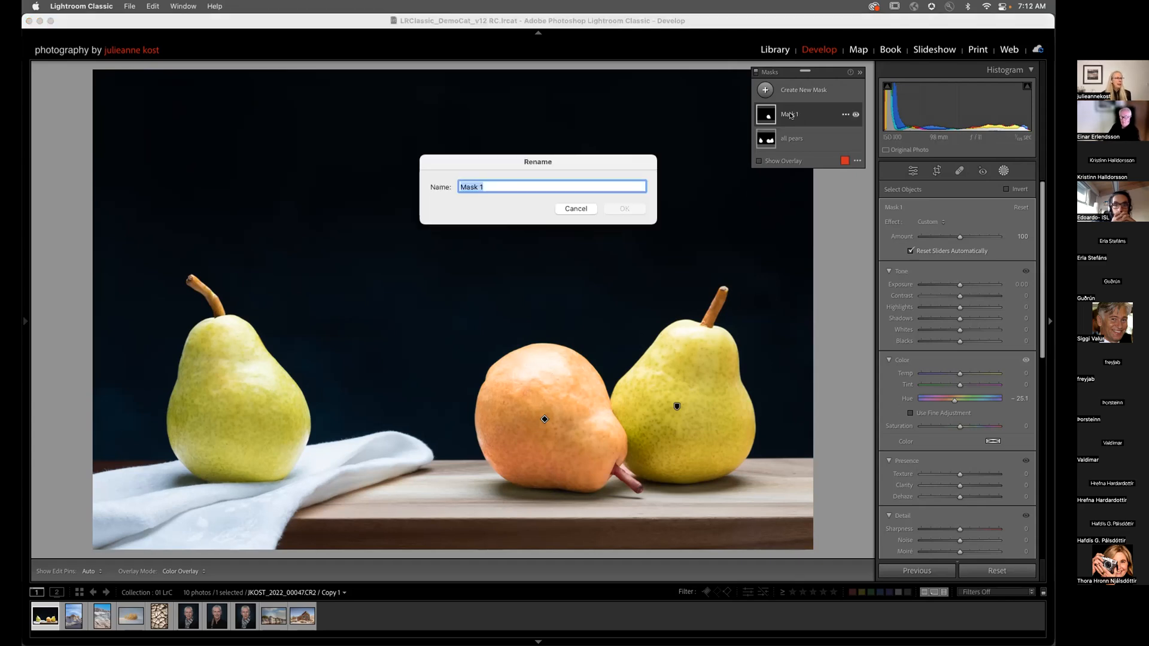
{"action": "type", "text": "center "}
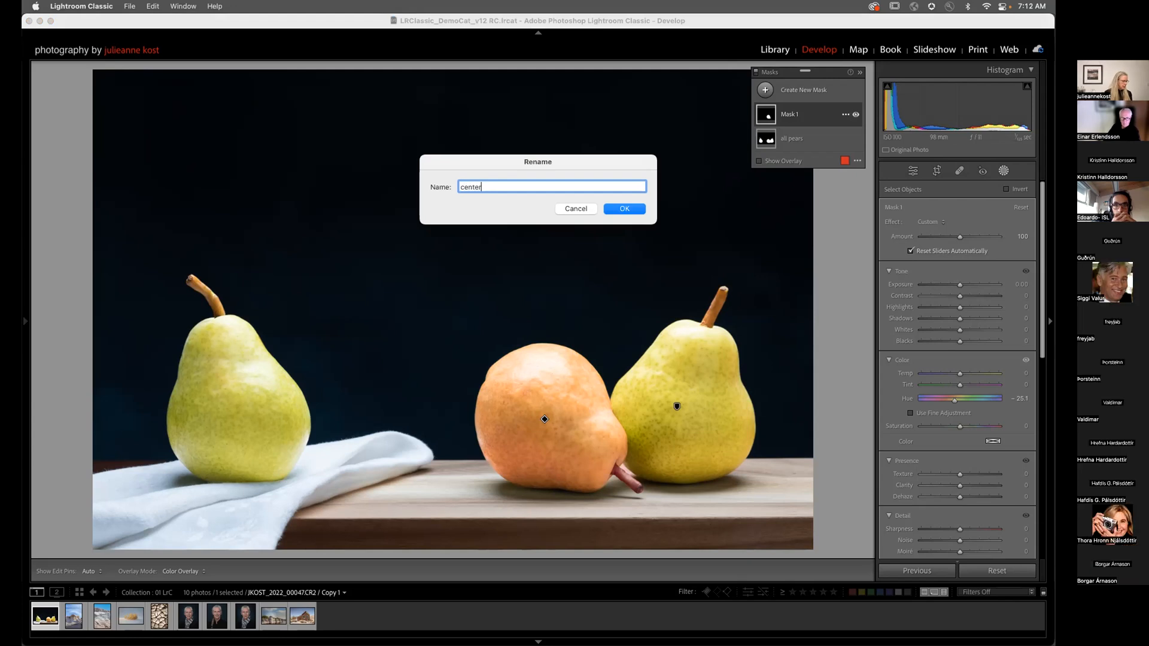
{"action": "type", "text": "pear"}
{"action": "key", "text": "Return"}
{"action": "left_click", "coordinate": [802, 119]}
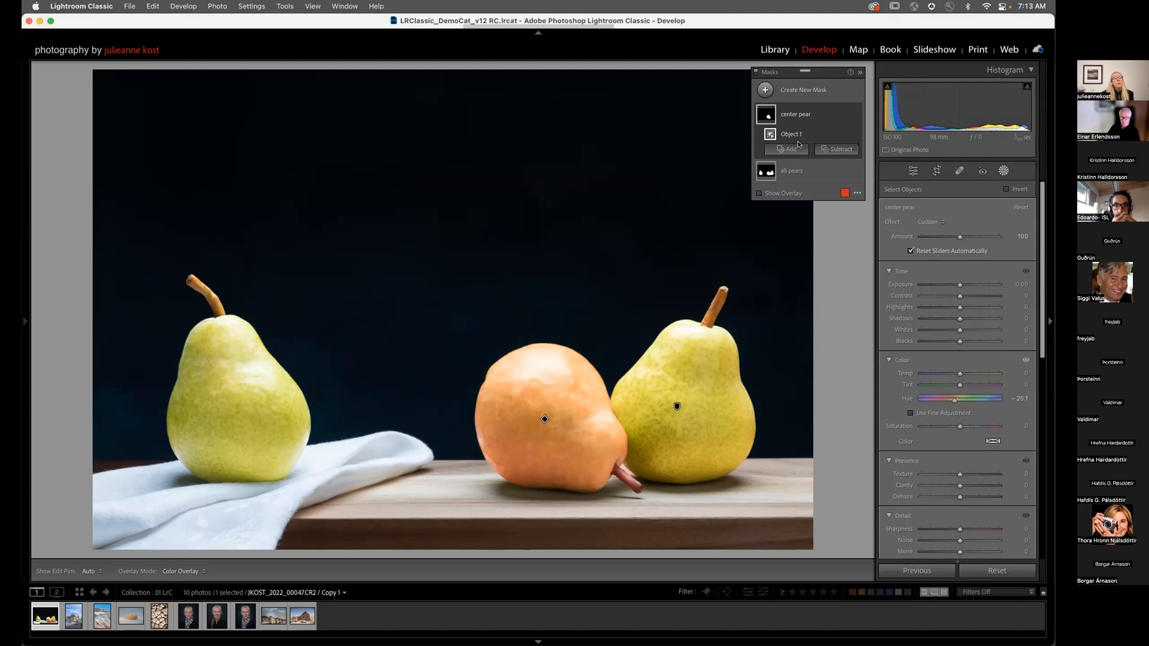
{"action": "mouse_move", "coordinate": [768, 134]}
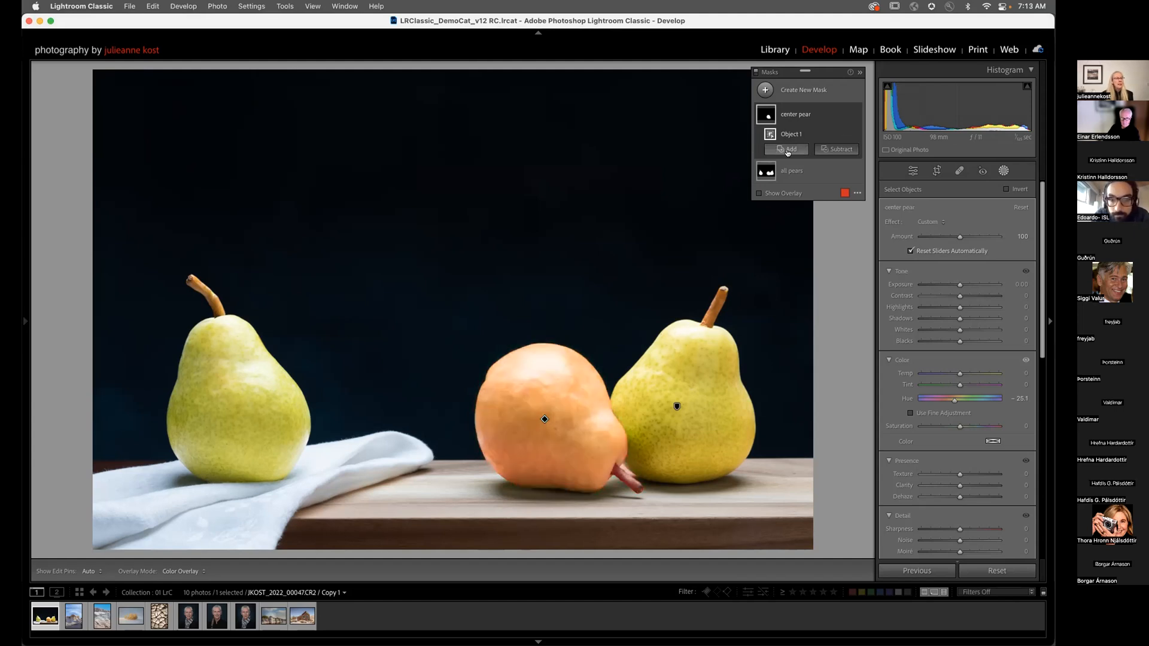
Step: Subtract a brush from the center pear mask and paint out the stem at size 7
{"action": "left_click", "coordinate": [832, 149]}
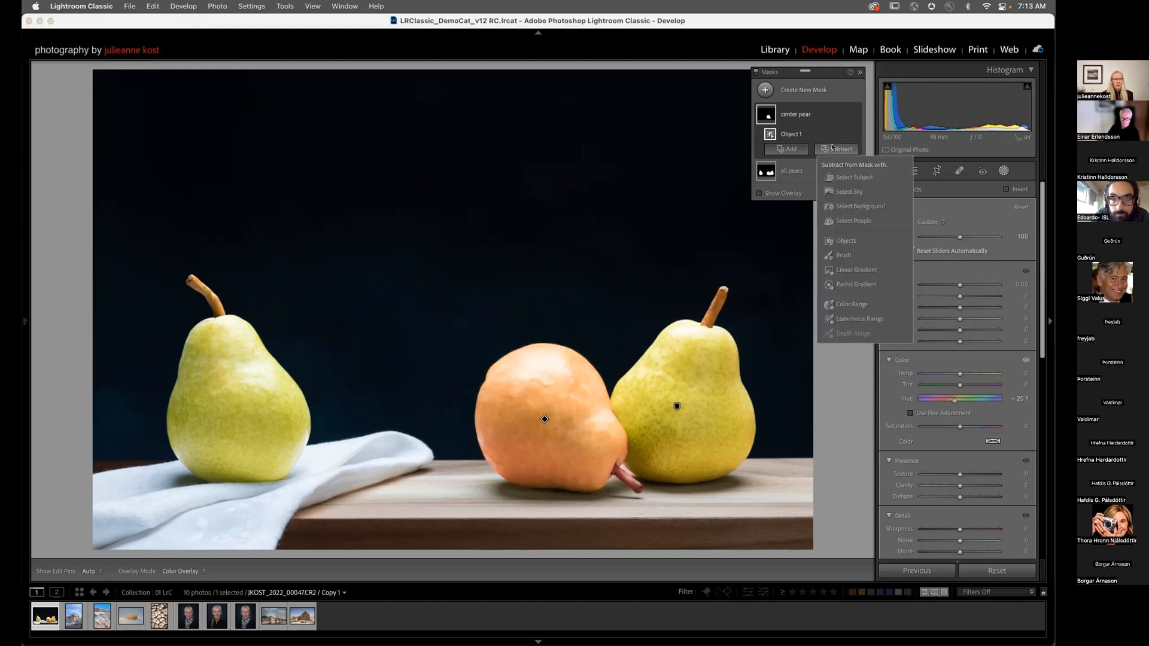
{"action": "left_click", "coordinate": [842, 254]}
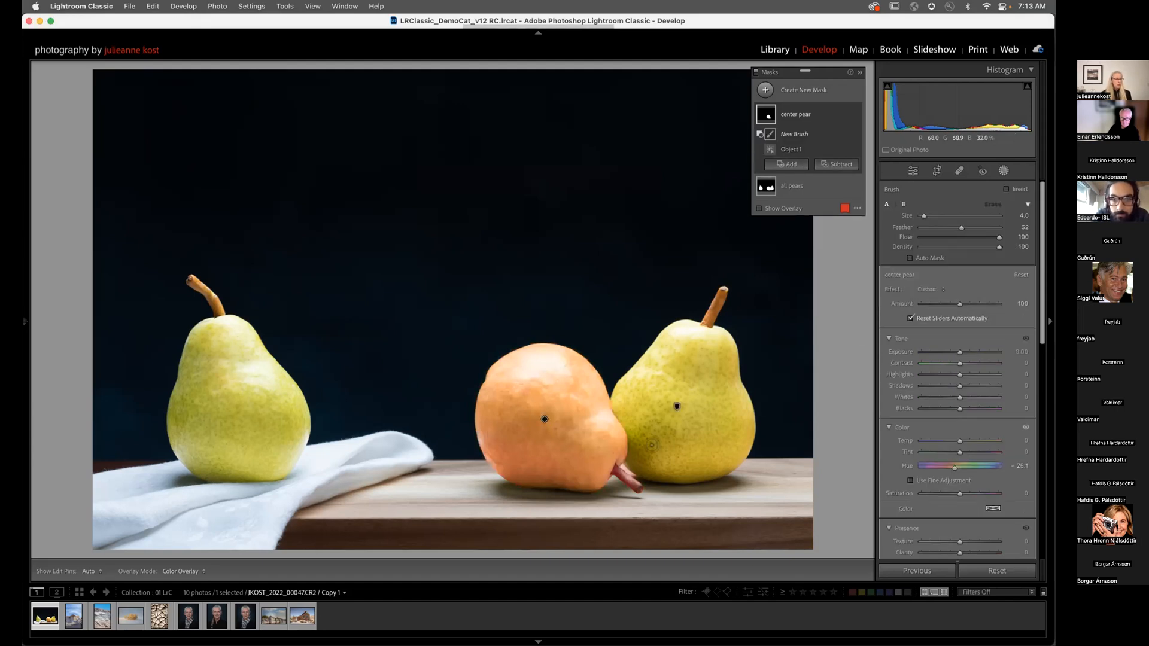
{"action": "left_click", "coordinate": [623, 464]}
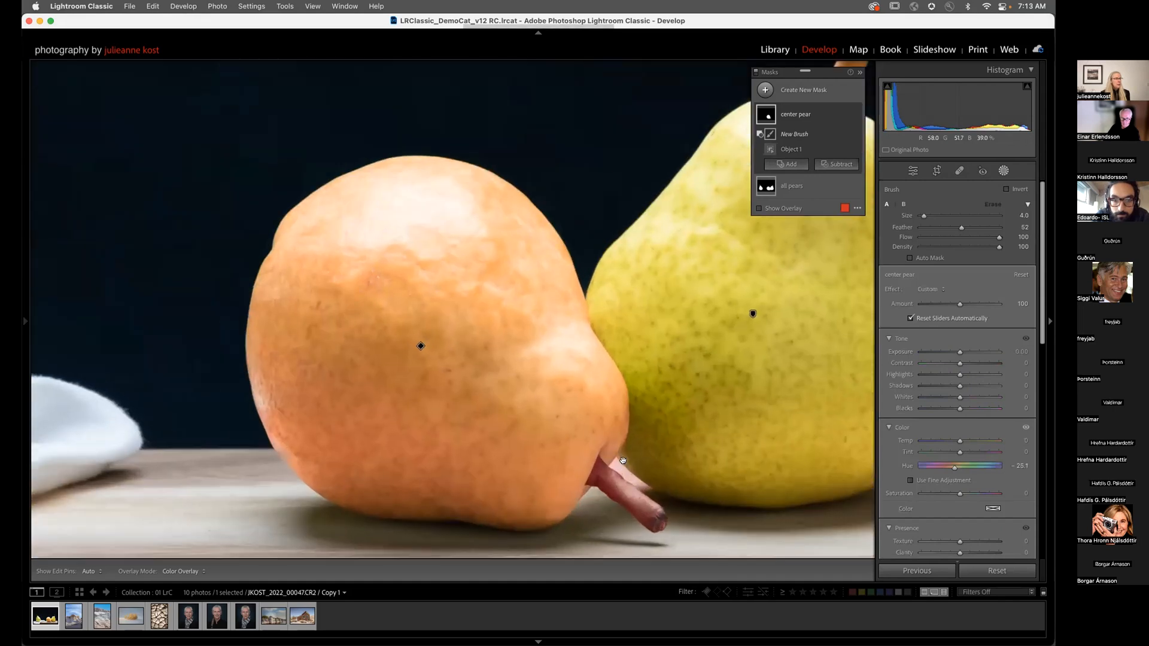
{"action": "left_click_drag", "start_coordinate": [623, 464], "coordinate": [585, 340]}
{"action": "left_click_drag", "start_coordinate": [962, 228], "coordinate": [957, 229]}
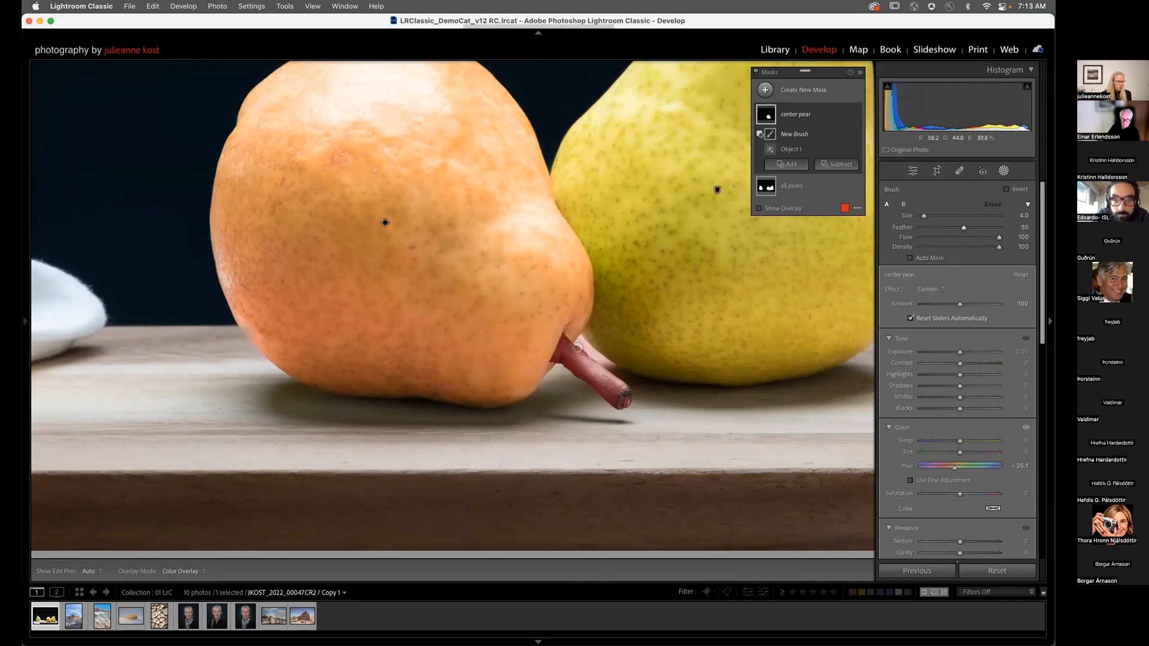
{"action": "key", "text": "bracketright"}
{"action": "key", "text": "bracketright"}
{"action": "key", "text": "bracketright"}
{"action": "key", "text": "bracketright"}
{"action": "mouse_move", "coordinate": [583, 359]}
{"action": "left_mouse_down"}
{"action": "mouse_move", "coordinate": [571, 372]}
{"action": "mouse_move", "coordinate": [597, 365]}
{"action": "mouse_move", "coordinate": [589, 361]}
{"action": "left_mouse_up"}
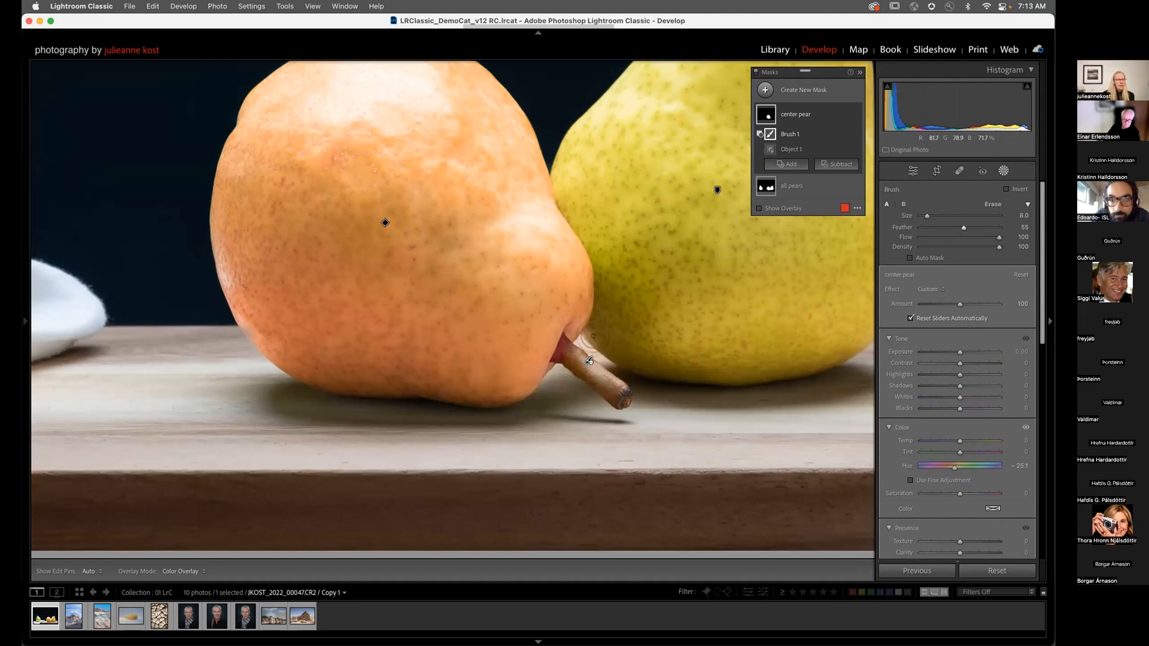
Step: Touch up the stem brush, erasing overspill and shrinking the brush to Size 8, Feather 55
{"action": "key", "text": "h"}
{"action": "key", "text": "h"}
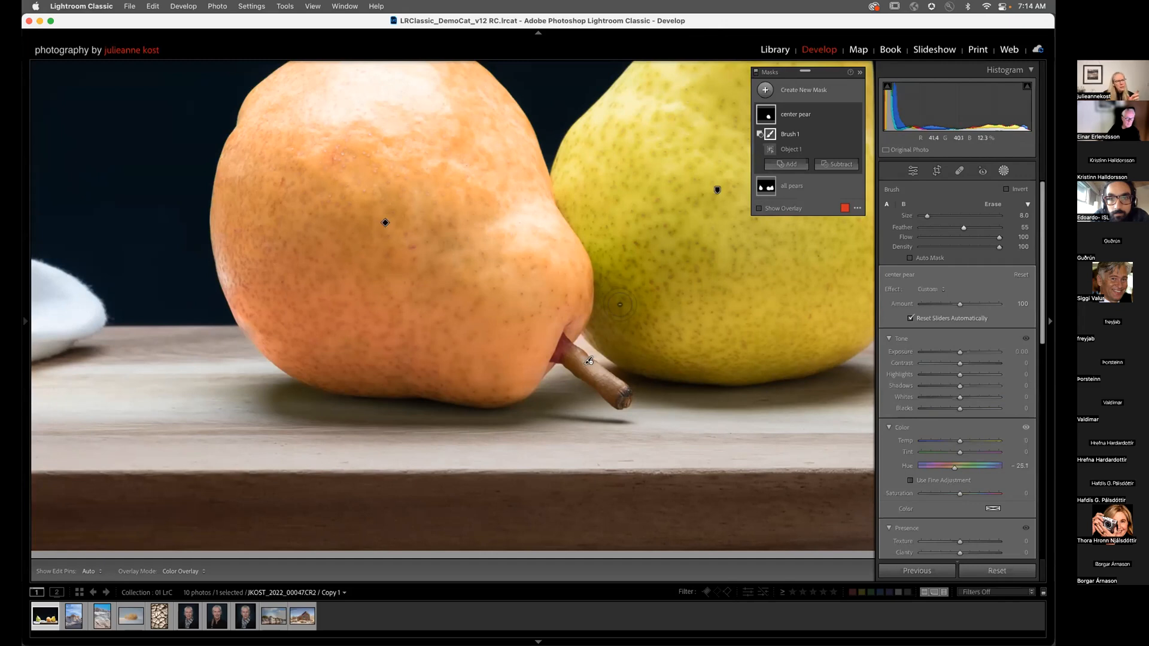
{"action": "key", "text": "h"}
{"action": "key", "text": "h"}
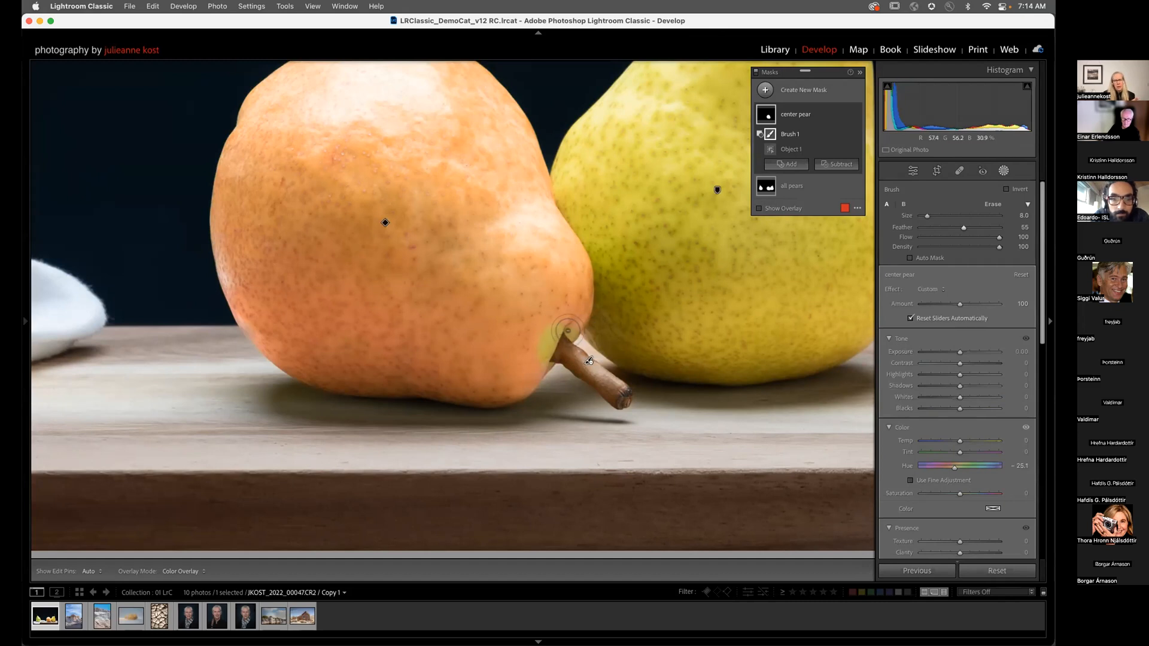
{"action": "key", "text": "alt"}
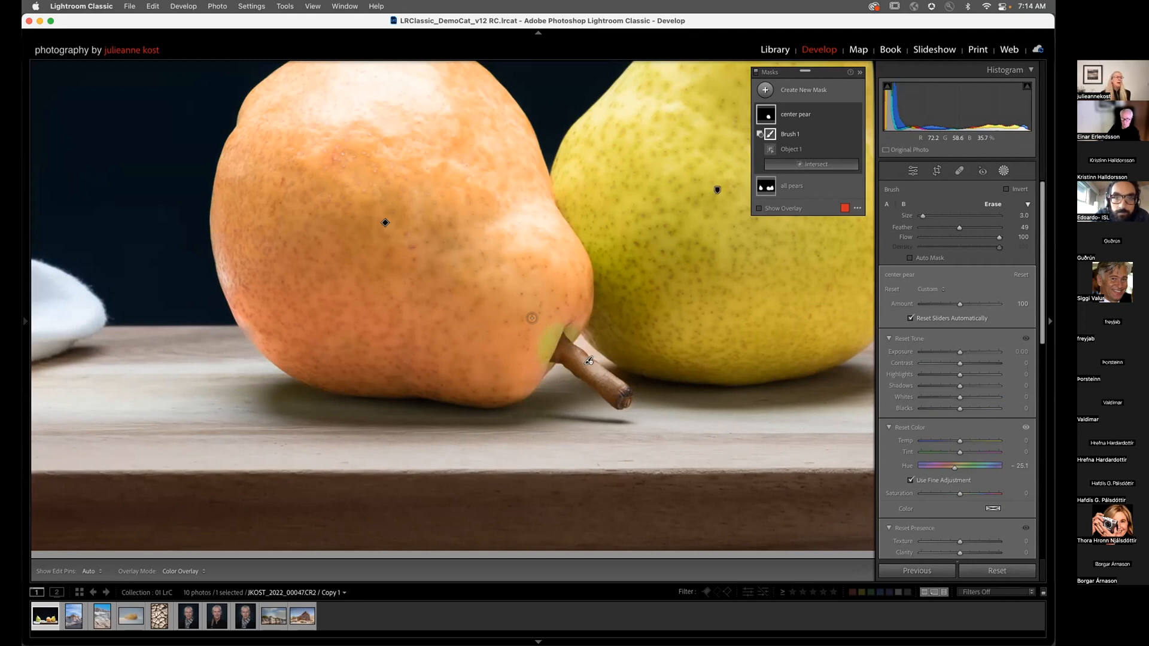
{"action": "scroll", "coordinate": [532, 318], "scroll_direction": "up", "scroll_amount": 4}
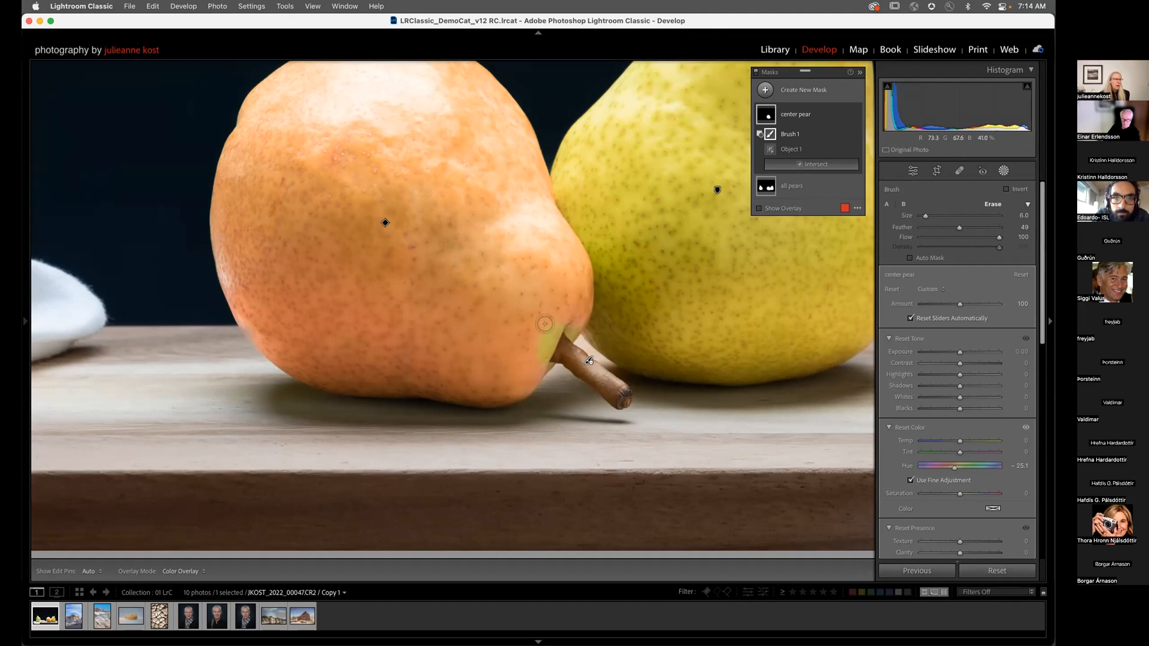
{"action": "key", "text": "h"}
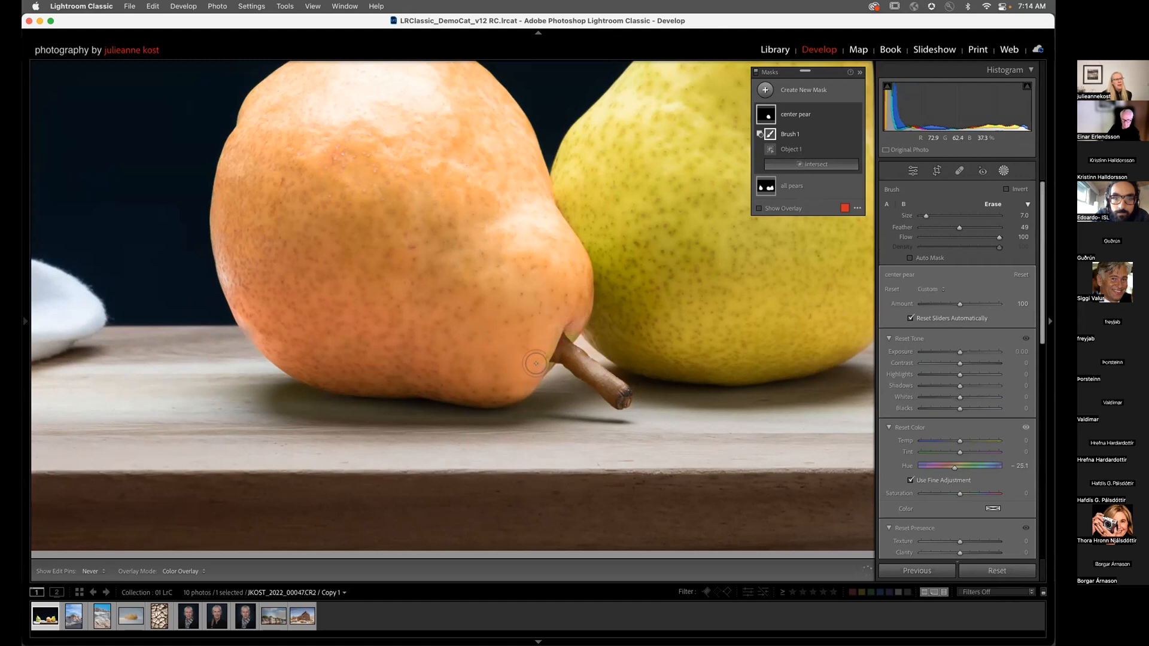
{"action": "key", "text": "h"}
{"action": "key", "text": "bracketleft"}
{"action": "key", "text": "bracketleft"}
{"action": "key", "text": "h"}
{"action": "key", "text": "h"}
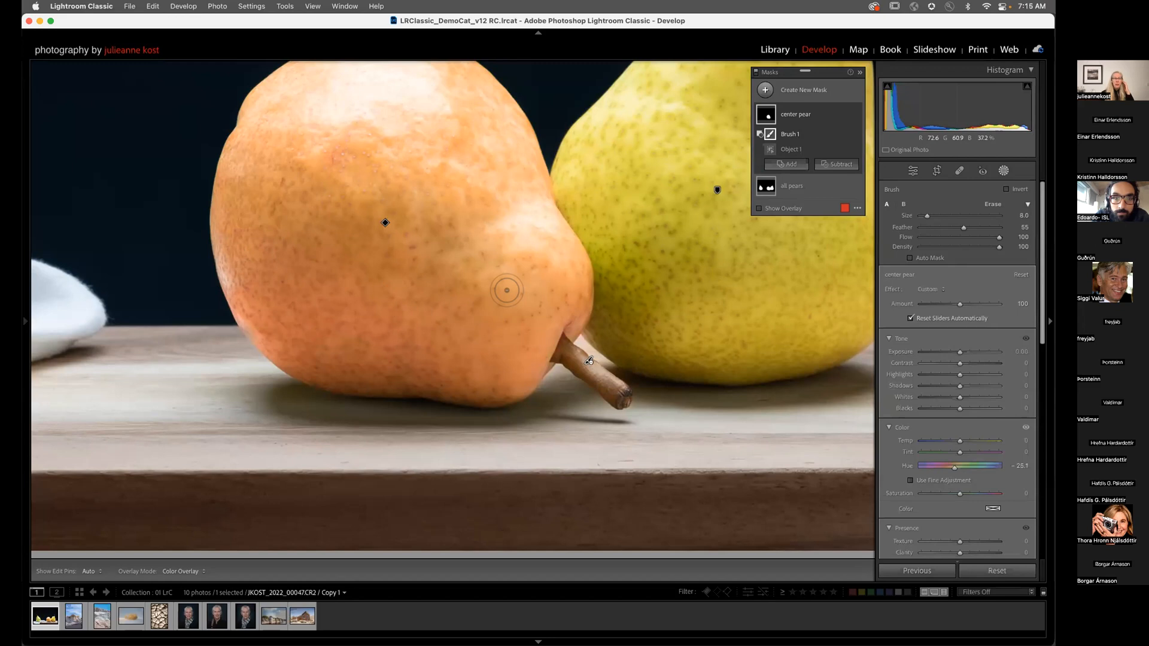
Step: Add a second subtracting brush to the center pear mask with feather 76 and about half flow
{"action": "left_click", "coordinate": [836, 164]}
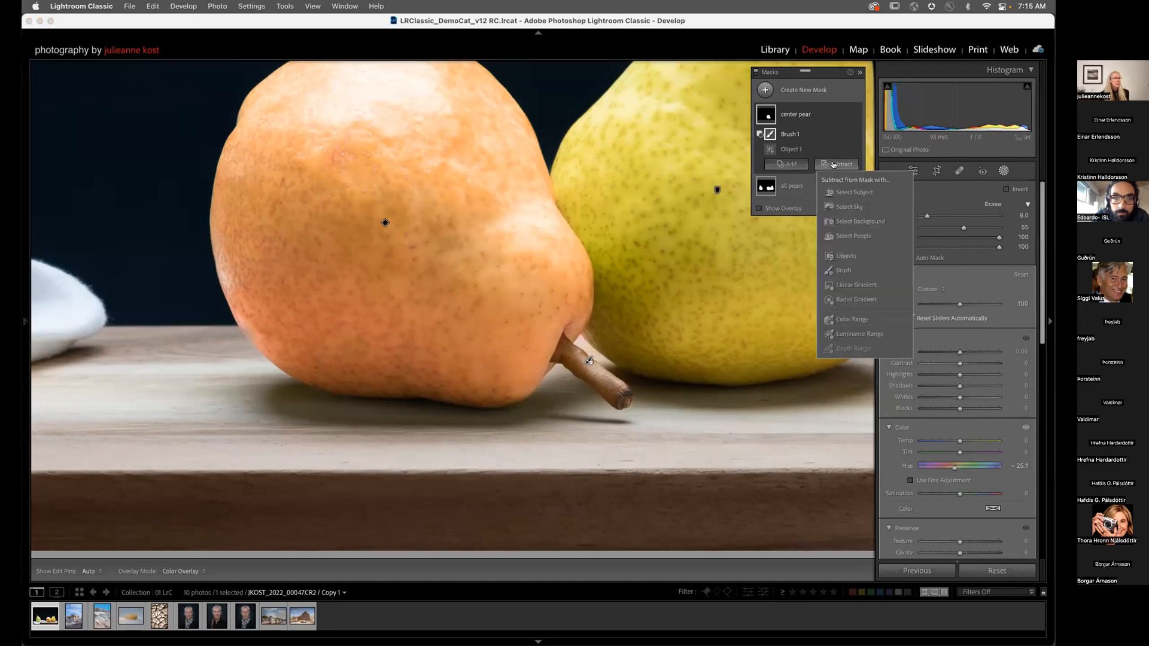
{"action": "left_click", "coordinate": [842, 272]}
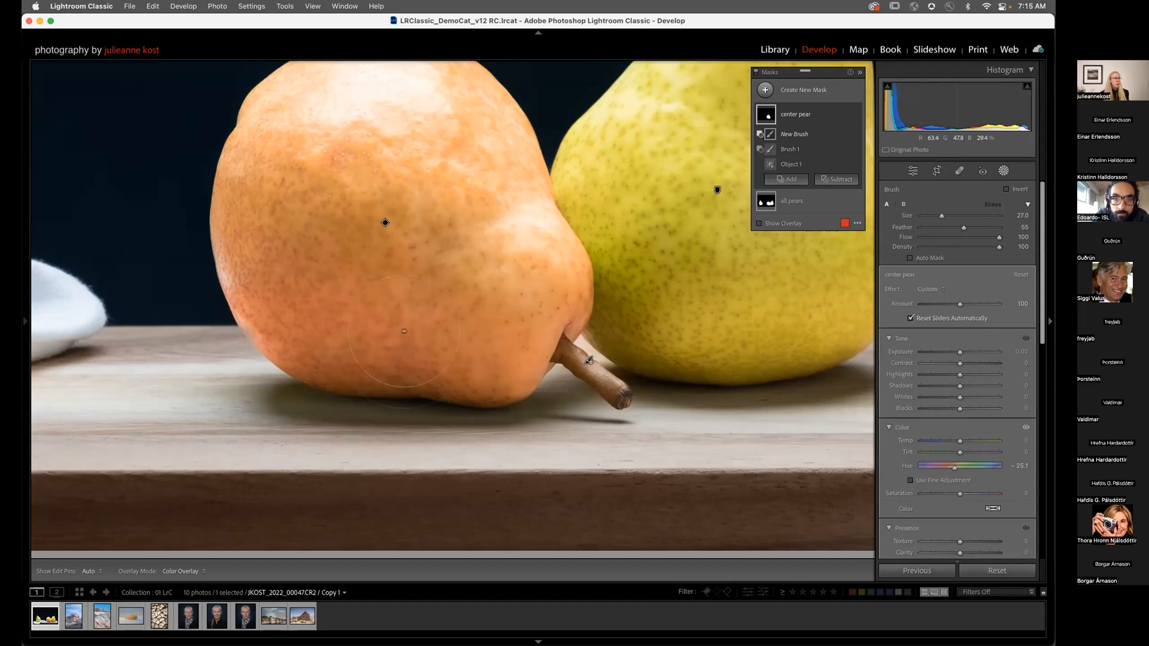
{"action": "left_click_drag", "start_coordinate": [964, 228], "coordinate": [978, 229]}
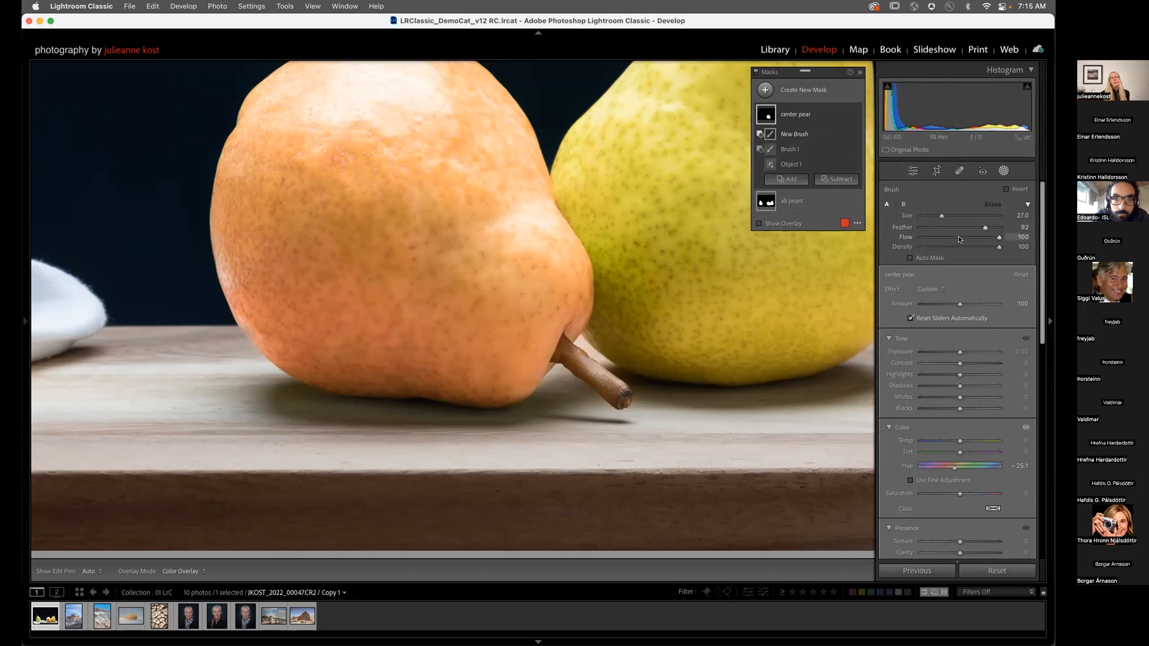
{"action": "left_click", "coordinate": [960, 237]}
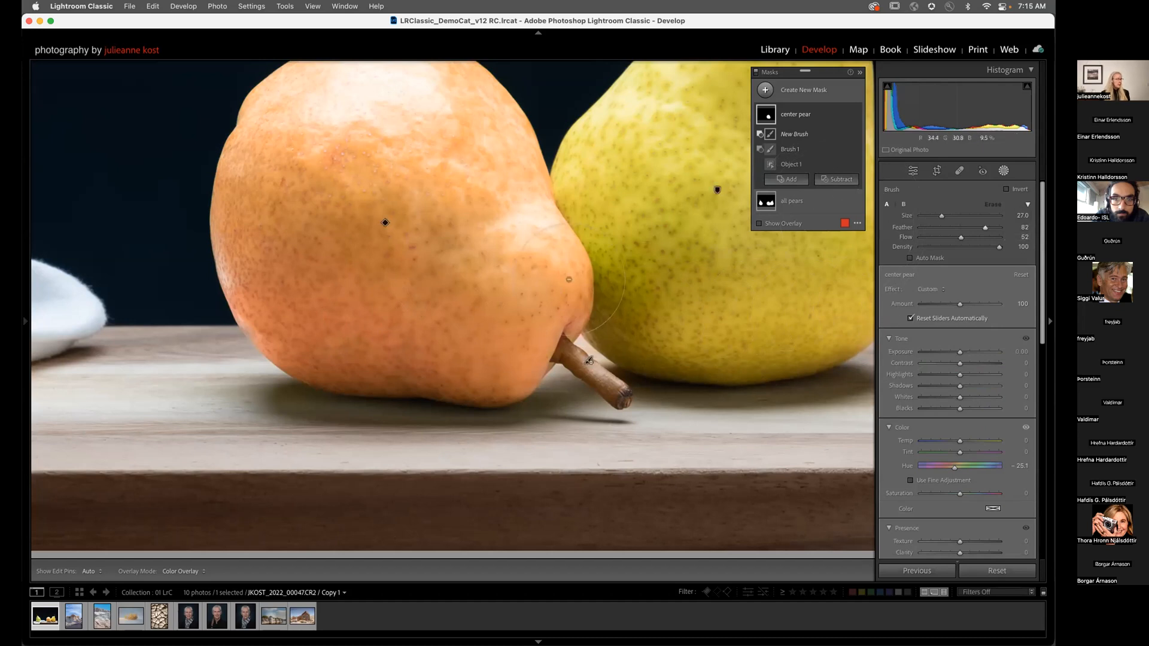
Step: Paint the pear's left edge, erase the excess, and lower mask Exposure to -0.59
{"action": "key", "text": "z"}
{"action": "key", "text": "bracketleft"}
{"action": "key", "text": "bracketleft"}
{"action": "key", "text": "bracketleft"}
{"action": "key", "text": "bracketleft"}
{"action": "key", "text": "bracketleft"}
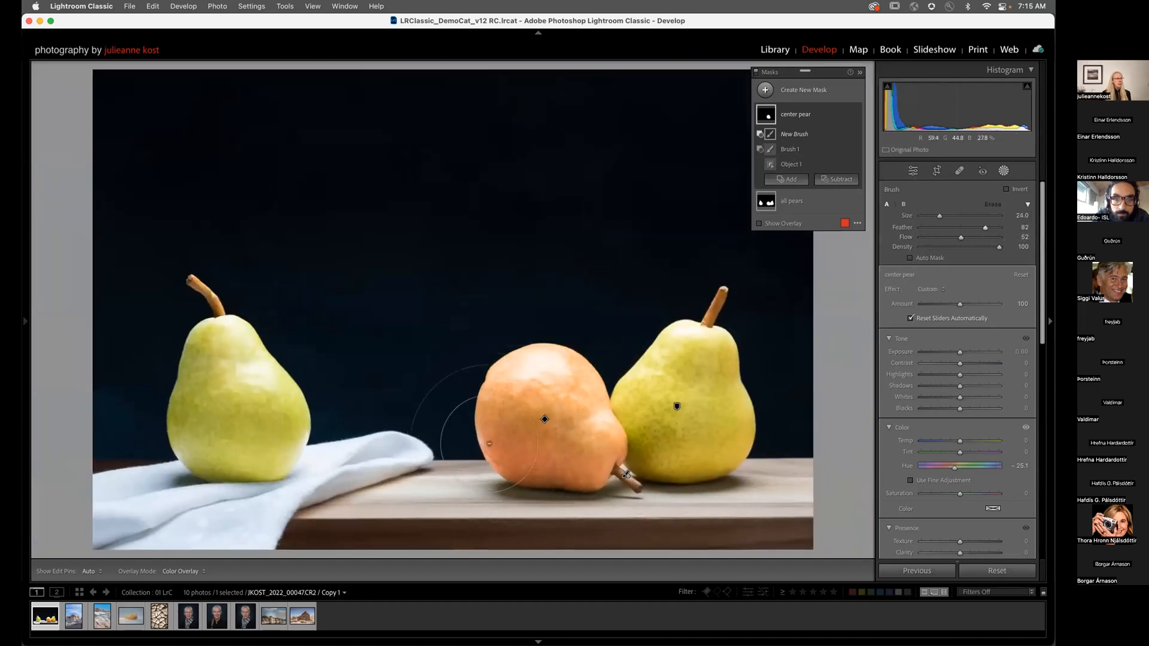
{"action": "left_click_drag", "start_coordinate": [479, 412], "coordinate": [479, 440]}
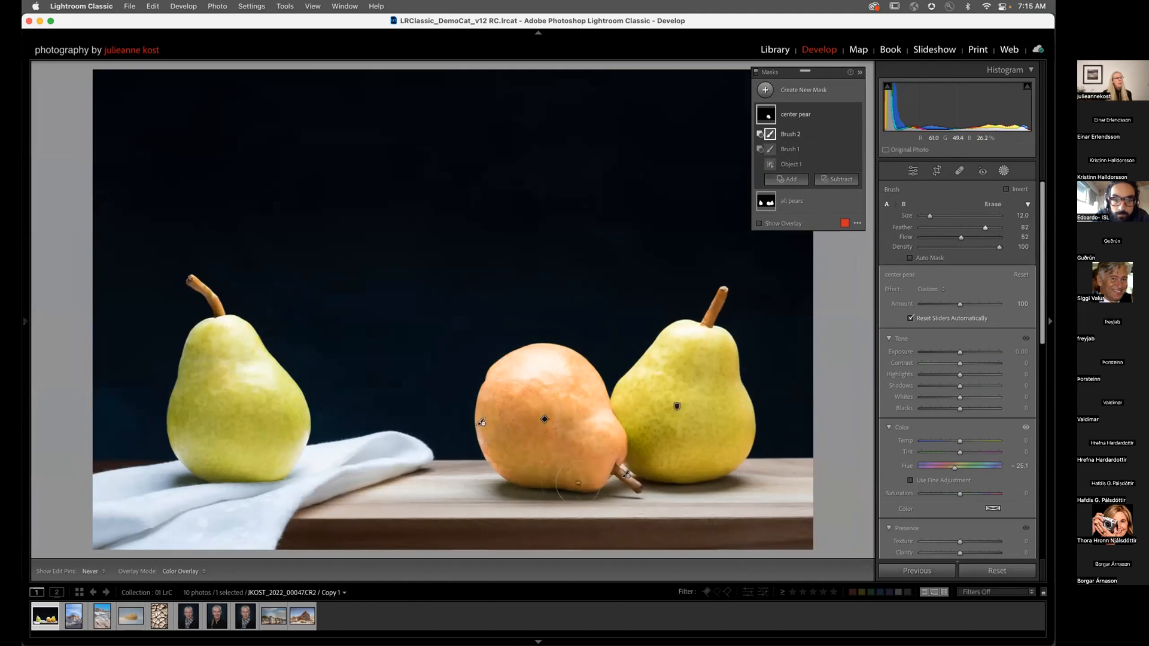
{"action": "mouse_move", "coordinate": [513, 450]}
{"action": "left_mouse_down"}
{"action": "mouse_move", "coordinate": [528, 469]}
{"action": "mouse_move", "coordinate": [509, 447]}
{"action": "left_mouse_up"}
{"action": "mouse_move", "coordinate": [507, 390]}
{"action": "left_mouse_down"}
{"action": "mouse_move", "coordinate": [508, 437]}
{"action": "mouse_move", "coordinate": [575, 453]}
{"action": "mouse_move", "coordinate": [563, 455]}
{"action": "left_mouse_up"}
{"action": "mouse_move", "coordinate": [620, 447]}
{"action": "left_mouse_down"}
{"action": "mouse_move", "coordinate": [586, 471]}
{"action": "mouse_move", "coordinate": [627, 445]}
{"action": "mouse_move", "coordinate": [559, 469]}
{"action": "mouse_move", "coordinate": [624, 446]}
{"action": "mouse_move", "coordinate": [598, 465]}
{"action": "mouse_move", "coordinate": [509, 460]}
{"action": "mouse_move", "coordinate": [608, 453]}
{"action": "mouse_move", "coordinate": [532, 434]}
{"action": "mouse_move", "coordinate": [601, 436]}
{"action": "mouse_move", "coordinate": [525, 428]}
{"action": "mouse_move", "coordinate": [575, 427]}
{"action": "mouse_move", "coordinate": [520, 414]}
{"action": "left_mouse_up"}
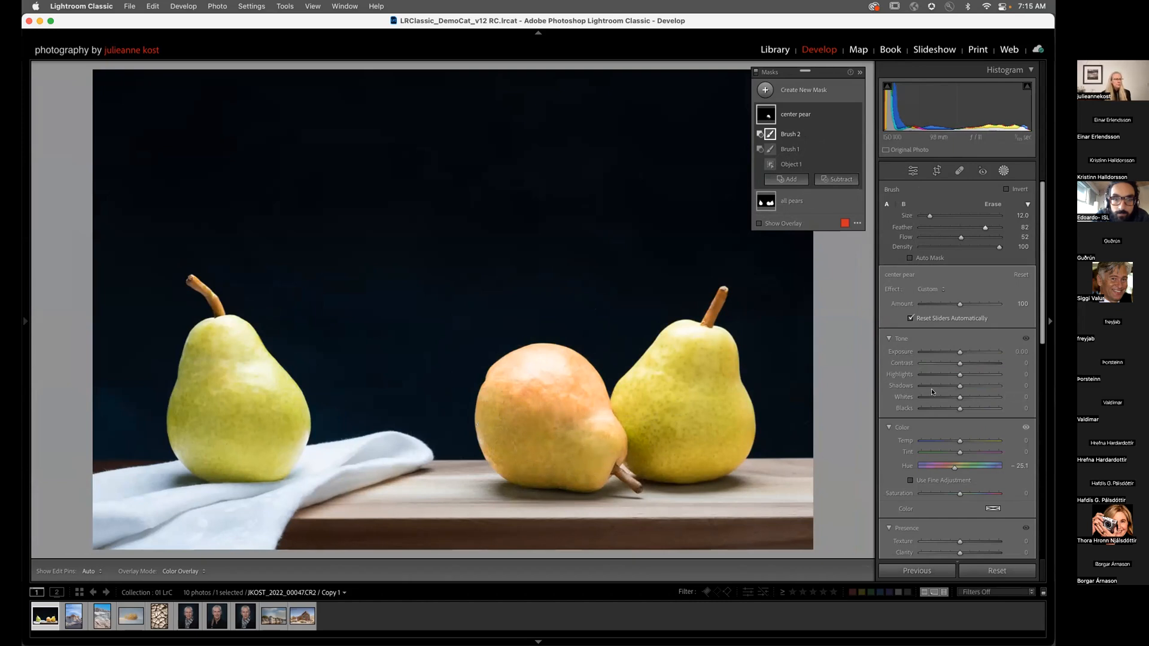
{"action": "left_click_drag", "start_coordinate": [957, 352], "coordinate": [953, 354]}
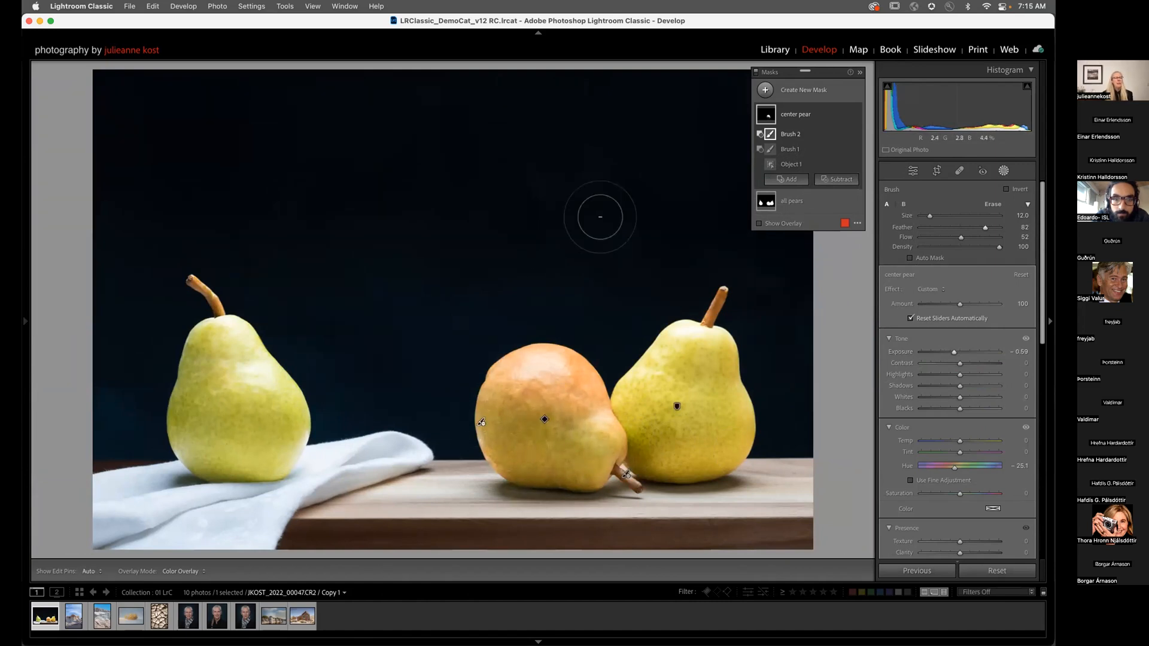
Step: Preview the Object 1 overlay of the center pear mask at Exposure -0.59
{"action": "mouse_move", "coordinate": [771, 167]}
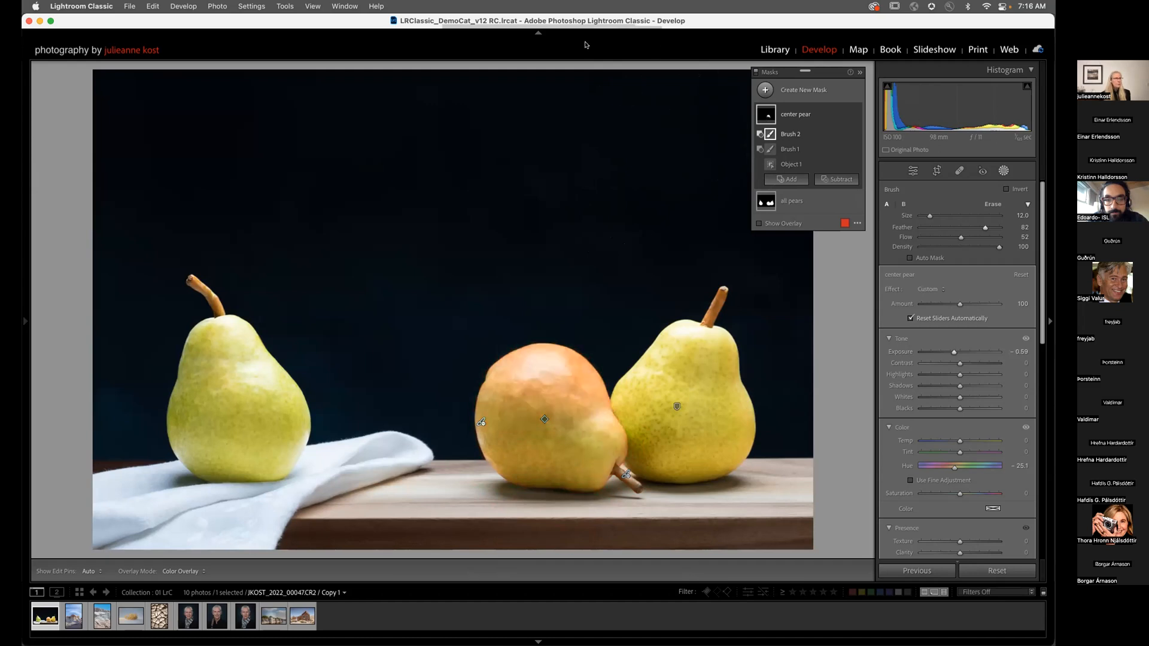
Step: Select Brush 2 of the center pear mask and set the brush to Flow 100, Size 8
{"action": "left_click", "coordinate": [760, 115]}
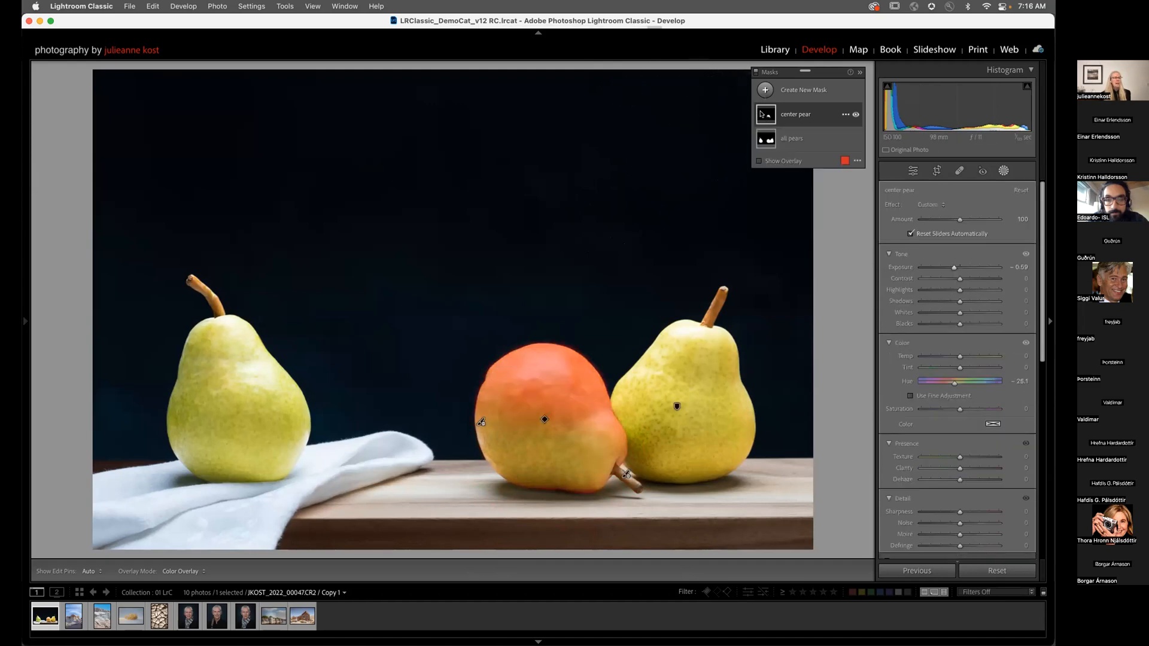
{"action": "left_click", "coordinate": [761, 114]}
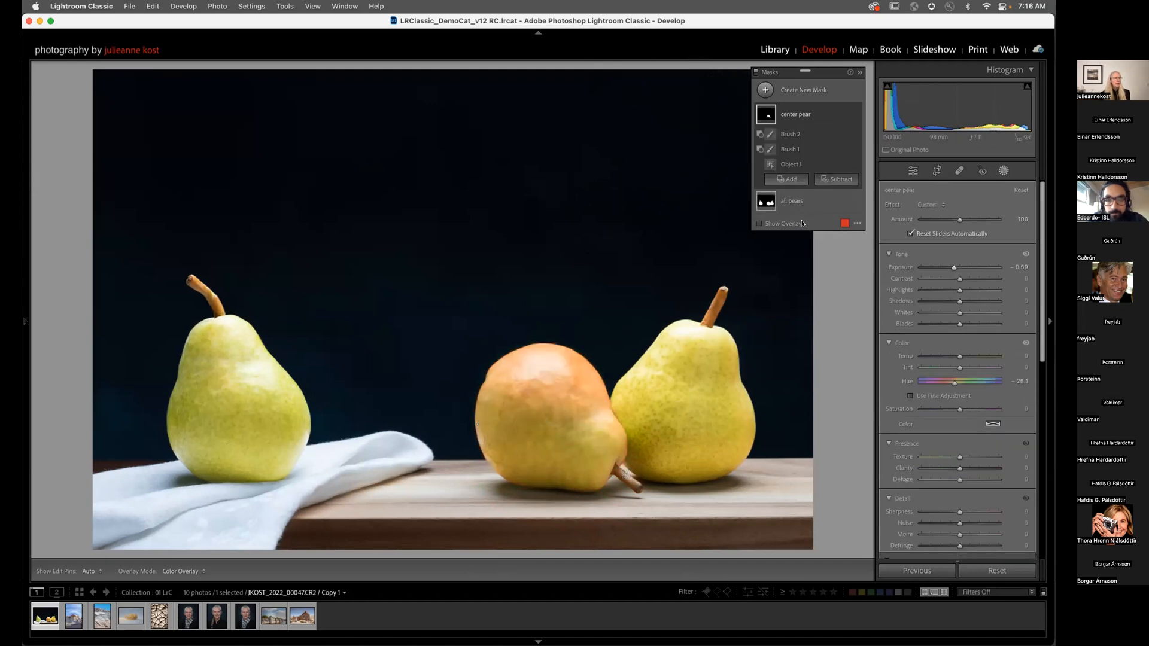
{"action": "left_click", "coordinate": [790, 137]}
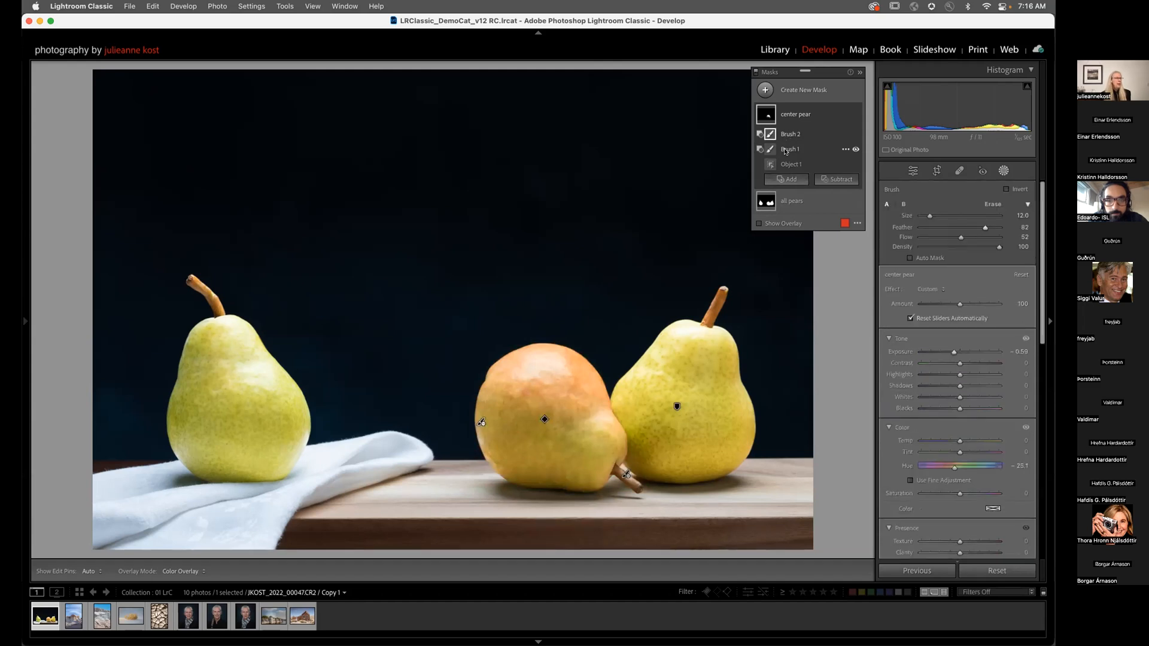
{"action": "left_click_drag", "start_coordinate": [973, 238], "coordinate": [1001, 238]}
{"action": "key", "text": "bracketleft"}
{"action": "key", "text": "bracketleft"}
{"action": "key", "text": "h"}
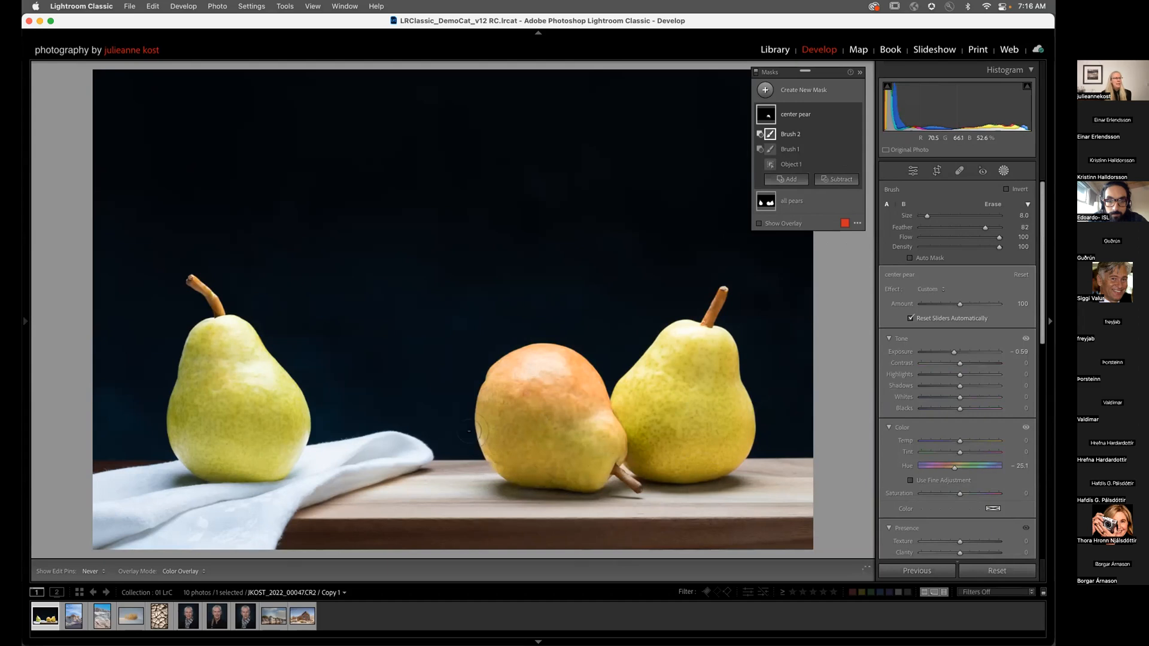
{"action": "key", "text": "h"}
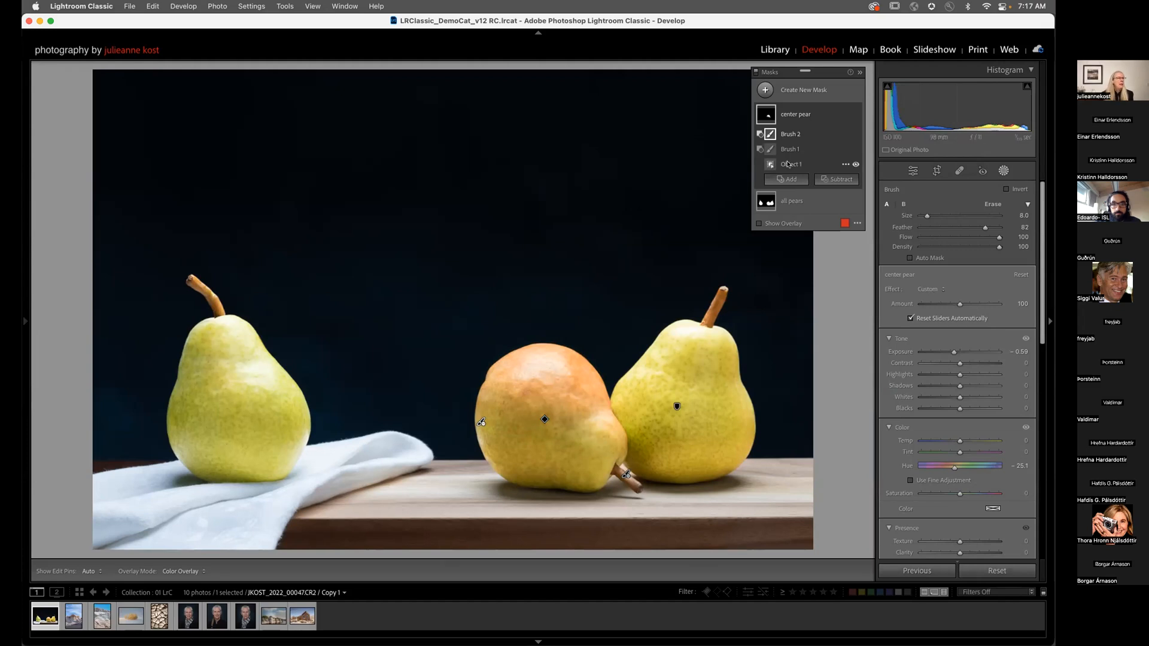
Step: Create a new Objects mask selecting the white cloth
{"action": "left_click", "coordinate": [778, 89]}
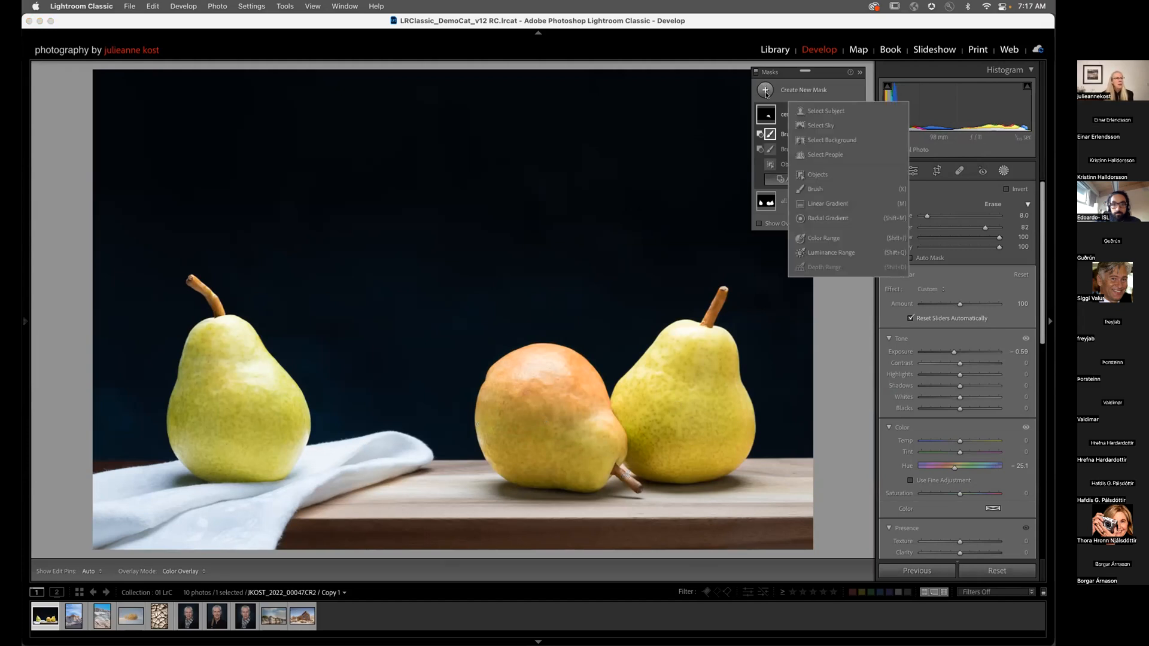
{"action": "left_click", "coordinate": [829, 178]}
{"action": "mouse_move", "coordinate": [455, 389]}
{"action": "left_mouse_down"}
{"action": "mouse_move", "coordinate": [331, 461]}
{"action": "mouse_move", "coordinate": [159, 473]}
{"action": "mouse_move", "coordinate": [73, 544]}
{"action": "left_mouse_up"}
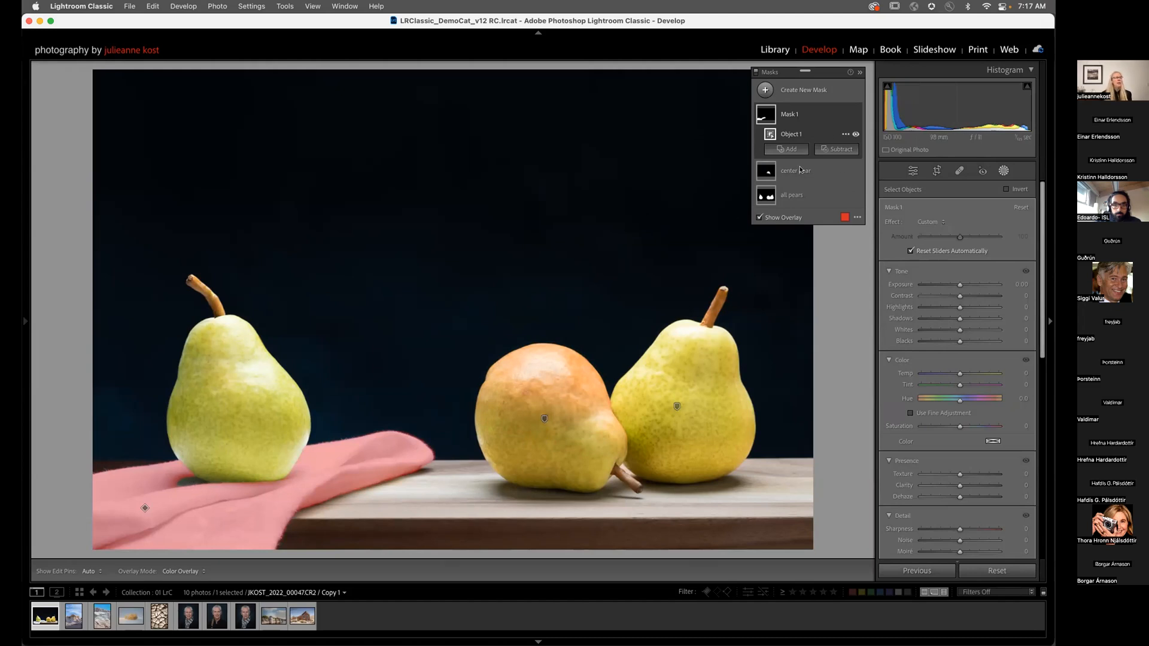
Step: Add a brush to the cloth mask covering the shadow under the left pear
{"action": "left_click", "coordinate": [787, 149]}
{"action": "left_click", "coordinate": [793, 255]}
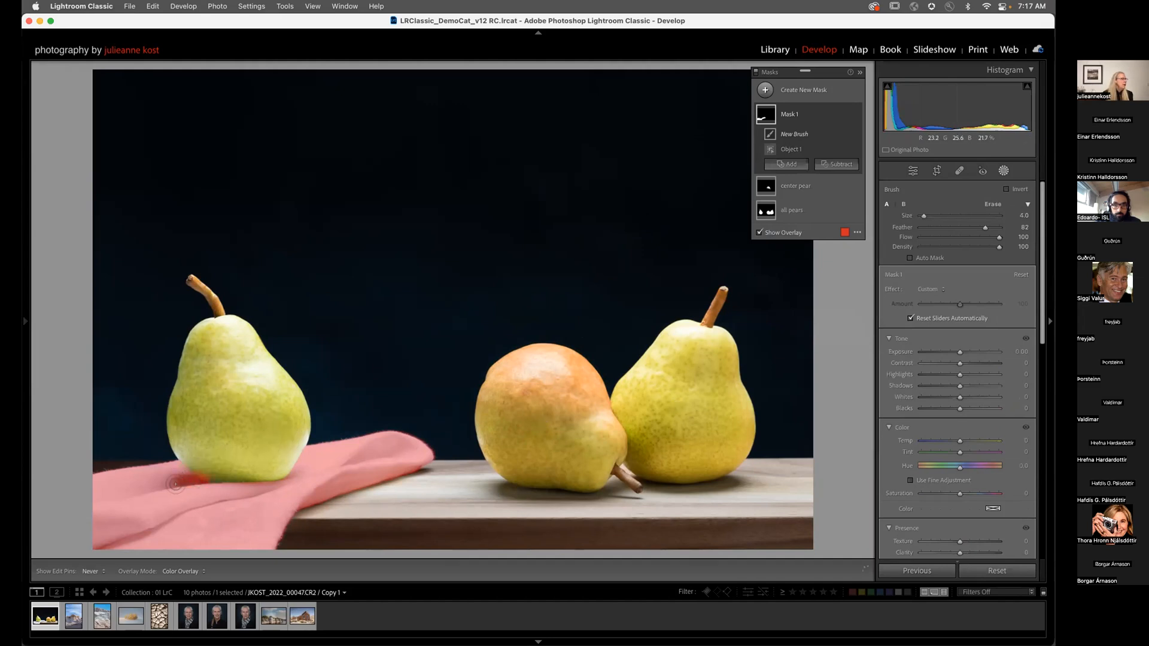
{"action": "key", "text": "super+z"}
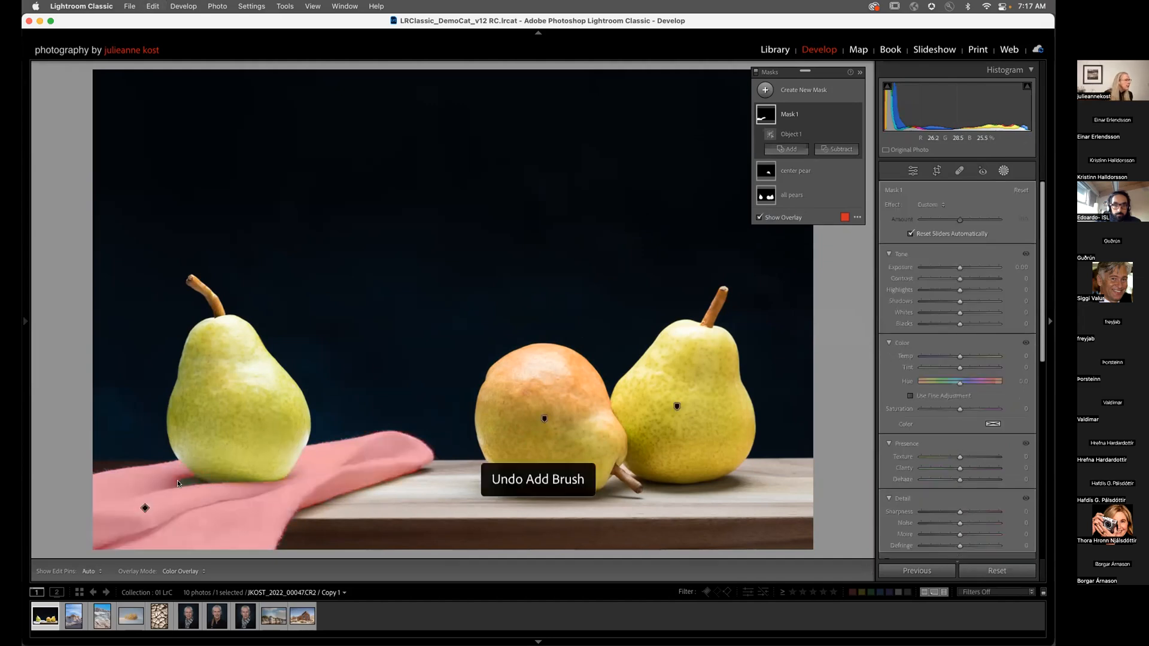
{"action": "left_click", "coordinate": [792, 149]}
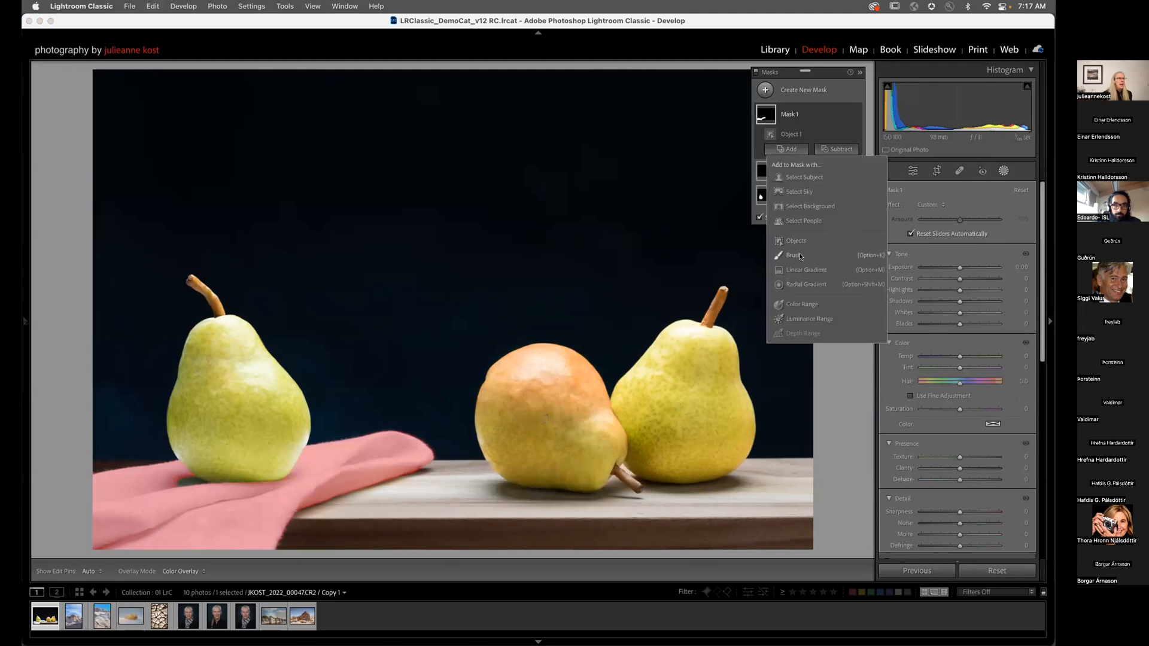
{"action": "key", "text": "alt+k"}
{"action": "left_click_drag", "start_coordinate": [170, 481], "coordinate": [205, 492]}
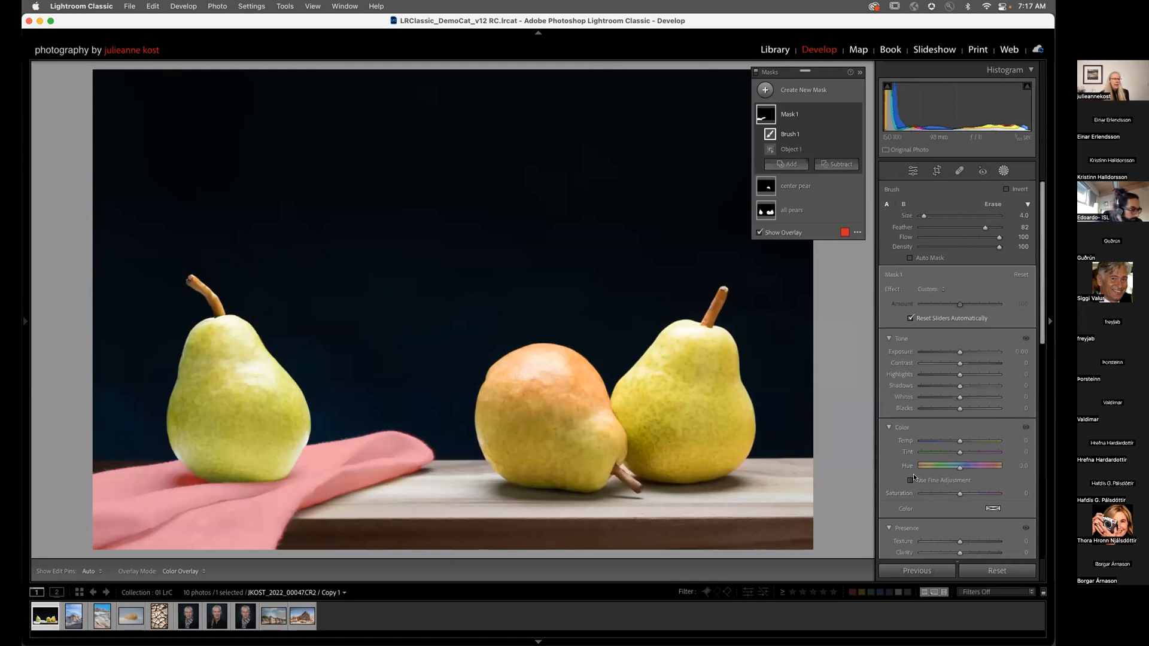
Step: Set the cloth mask's Saturation to -62, leaving Highlights and Whites at 0
{"action": "key", "text": "o"}
{"action": "left_click_drag", "start_coordinate": [956, 495], "coordinate": [933, 493]}
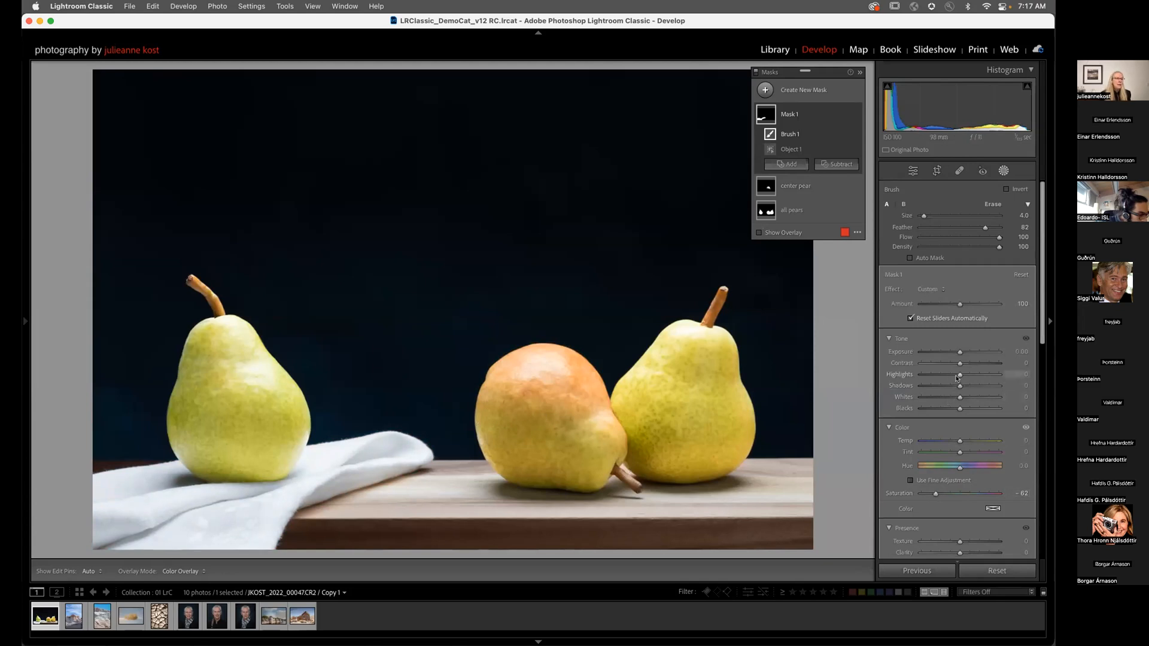
{"action": "left_click_drag", "start_coordinate": [958, 375], "coordinate": [950, 377]}
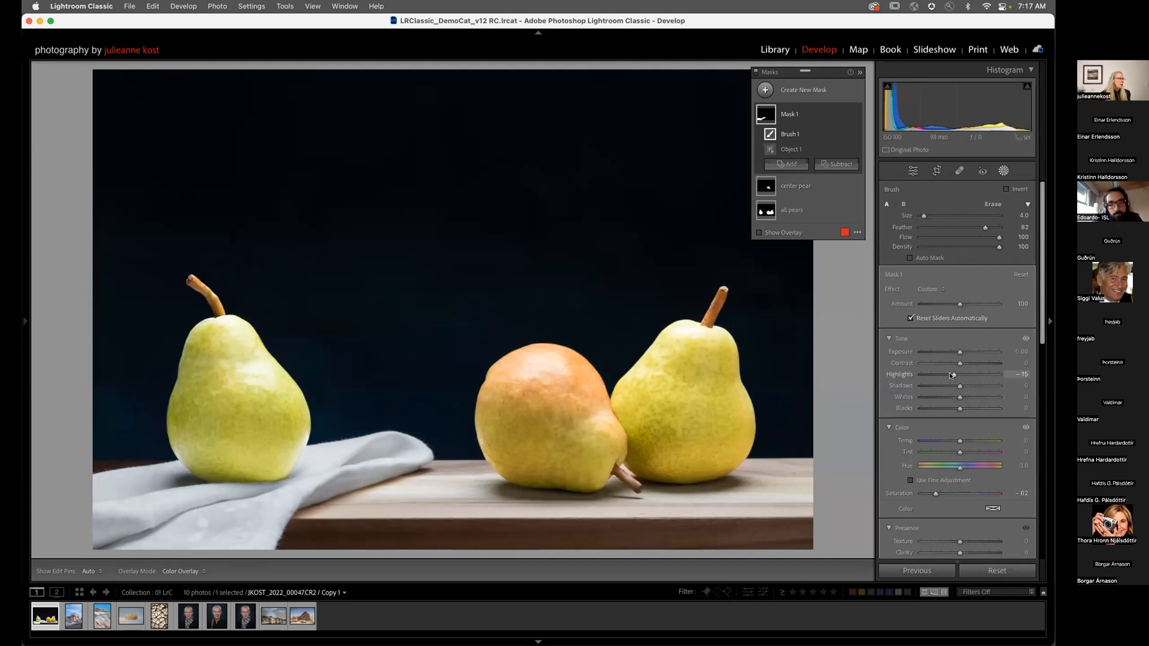
{"action": "left_click_drag", "start_coordinate": [951, 398], "coordinate": [955, 397]}
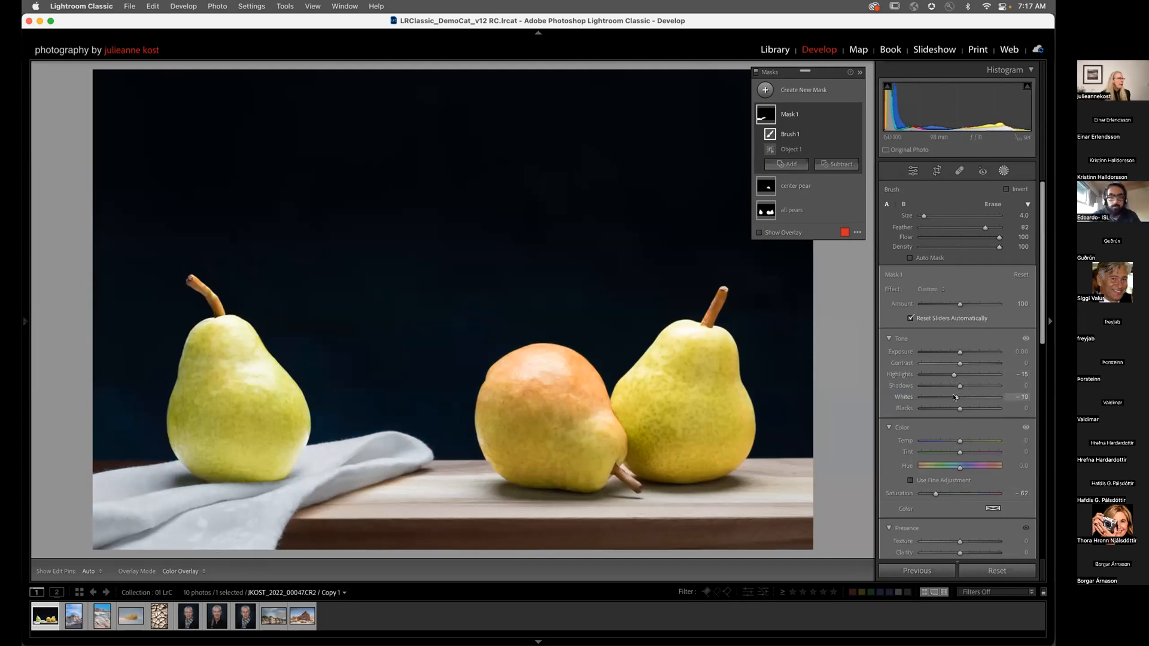
{"action": "double_click", "coordinate": [955, 397]}
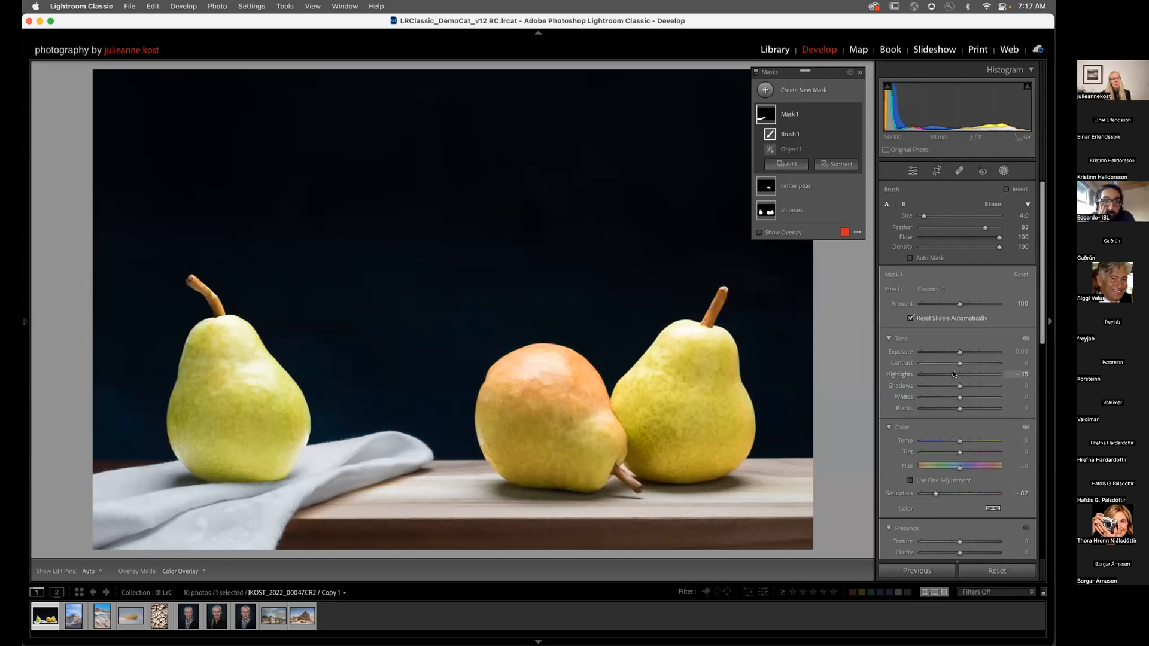
{"action": "double_click", "coordinate": [953, 375]}
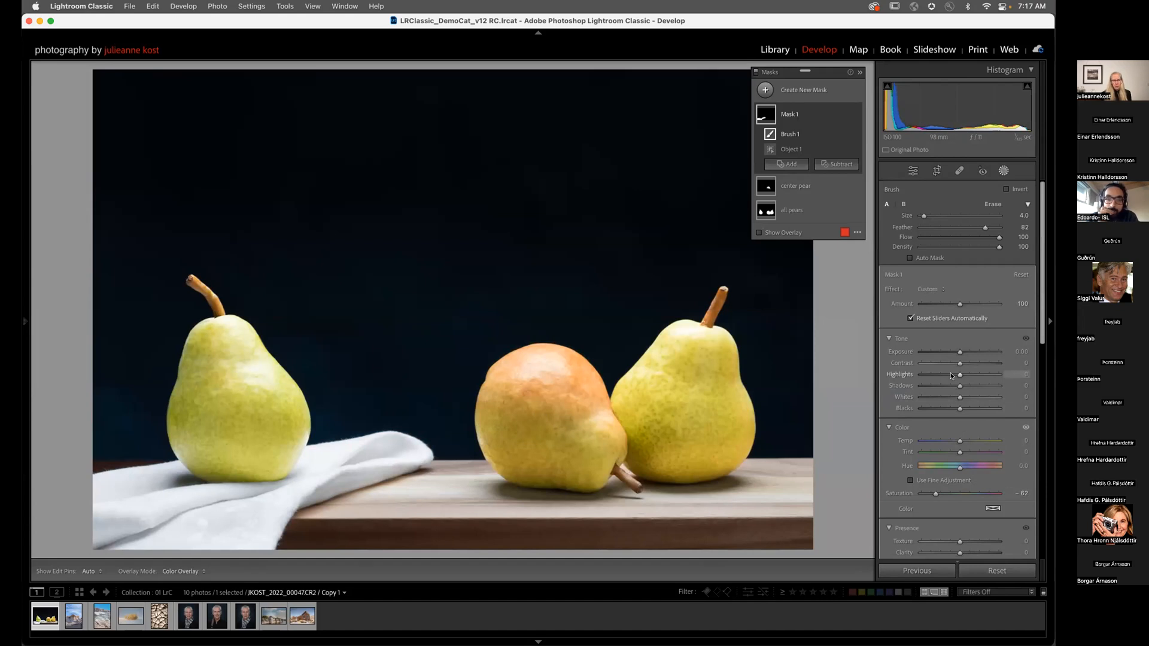
Step: Rename Mask 1 to 'desat nap'
{"action": "double_click", "coordinate": [790, 114]}
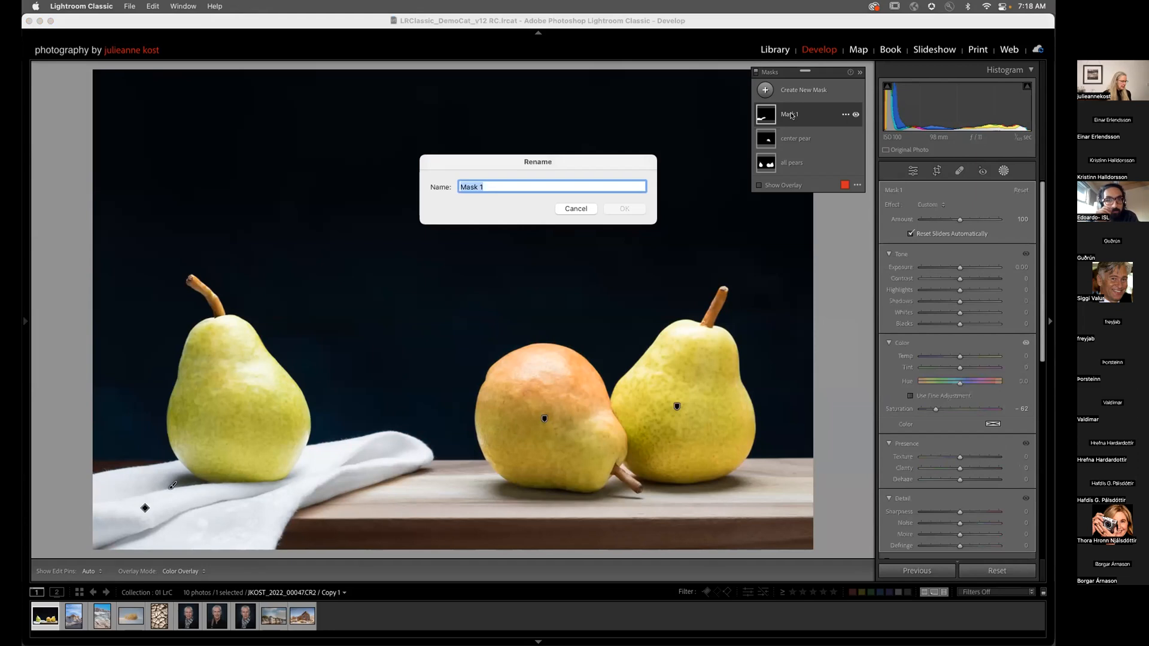
{"action": "type", "text": "desat"}
{"action": "type", "text": "nap"}
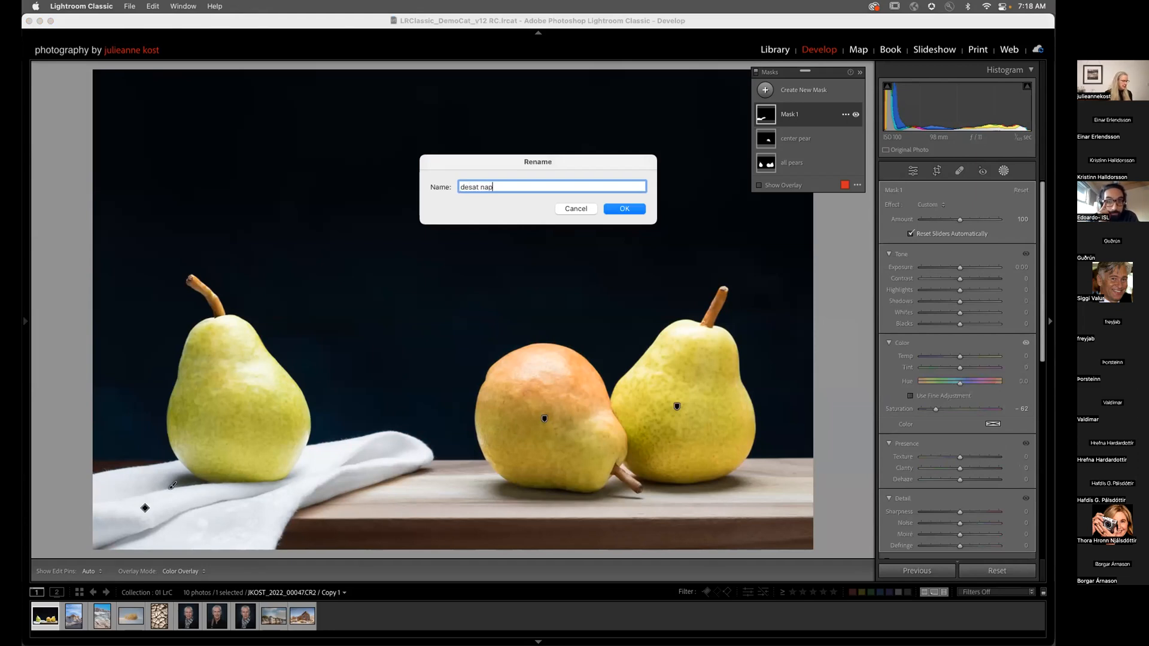
{"action": "key", "text": "Return"}
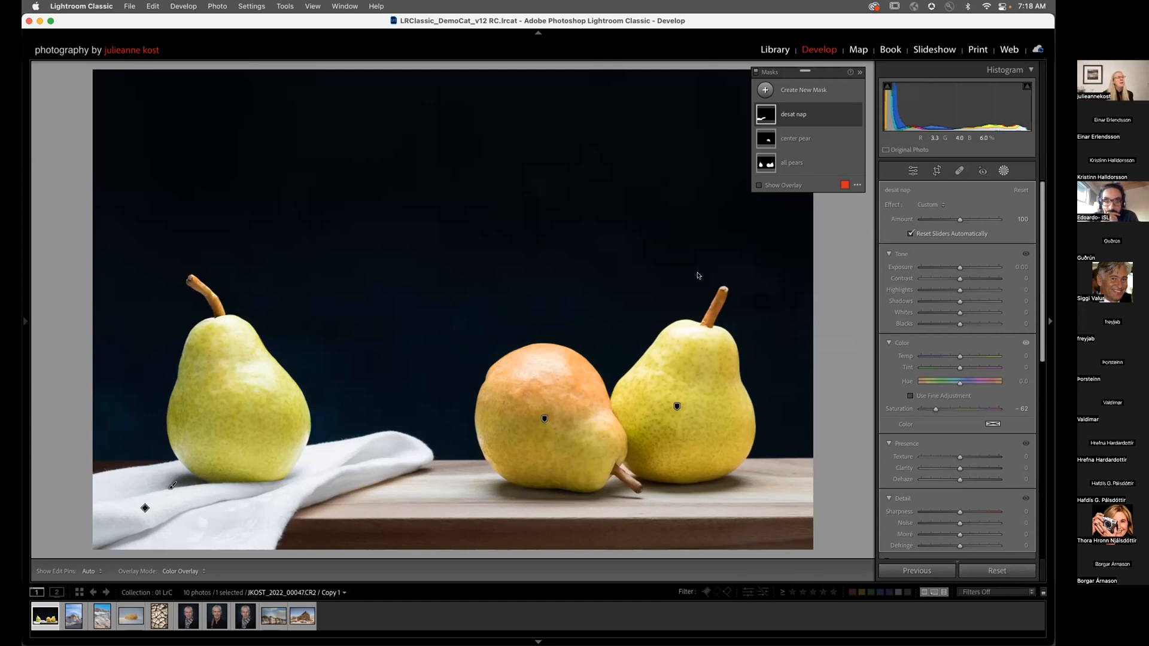
Step: Create another Objects mask on the white cloth and lower its Highlights to -37
{"action": "left_click", "coordinate": [765, 90]}
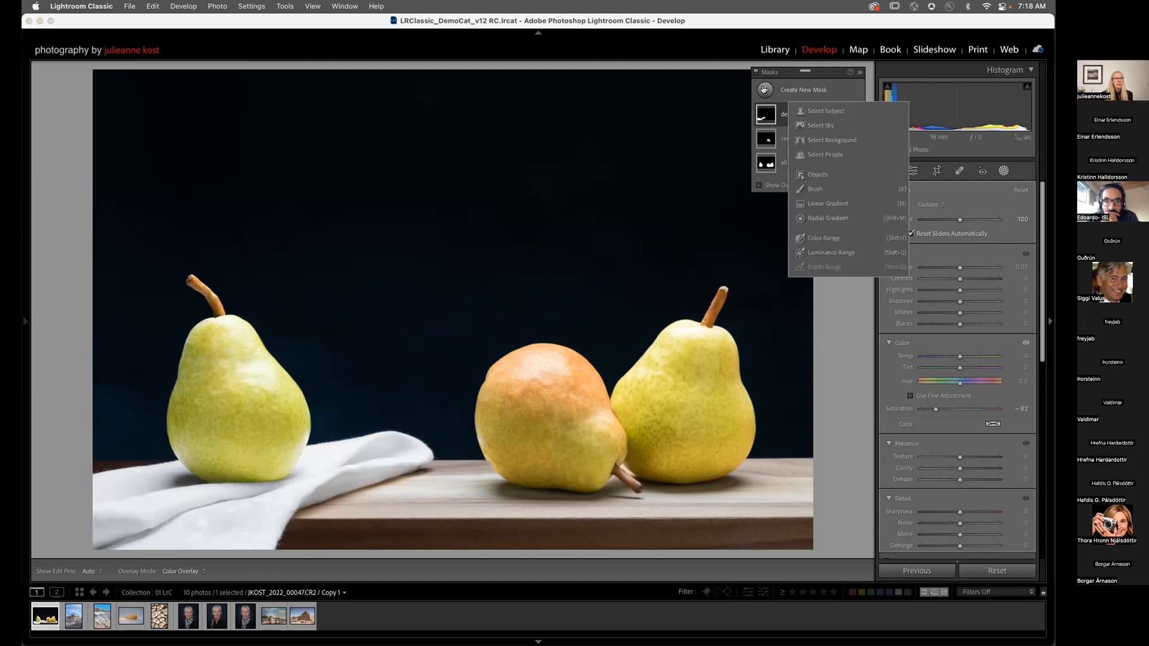
{"action": "left_click", "coordinate": [817, 174]}
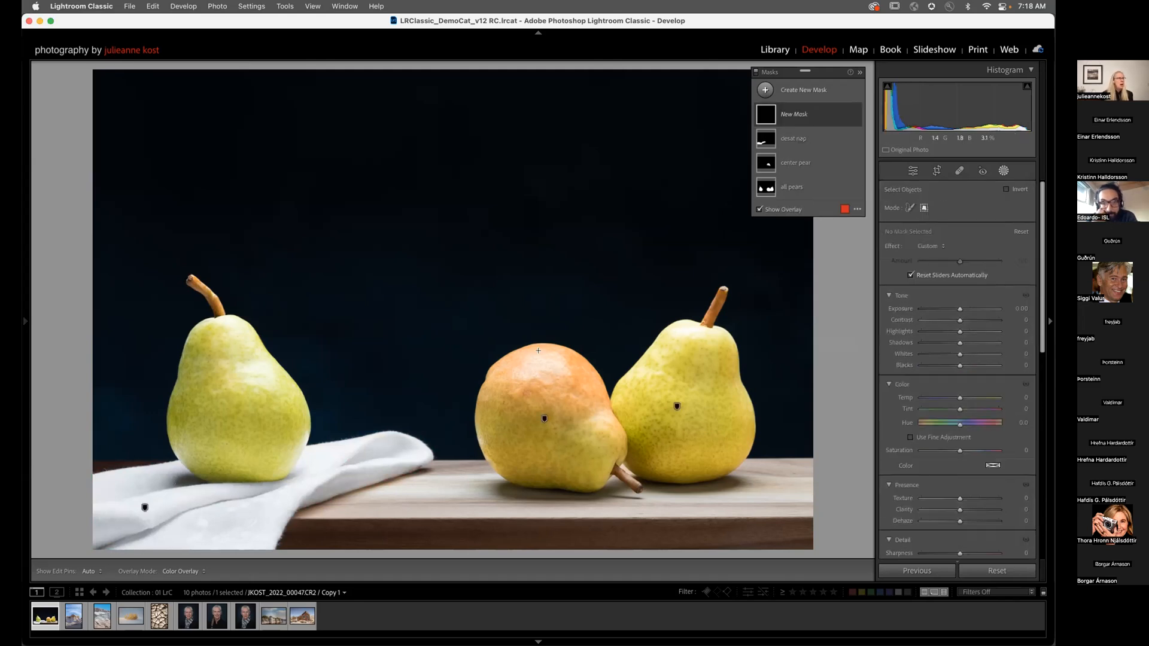
{"action": "left_click_drag", "start_coordinate": [440, 408], "coordinate": [121, 541]}
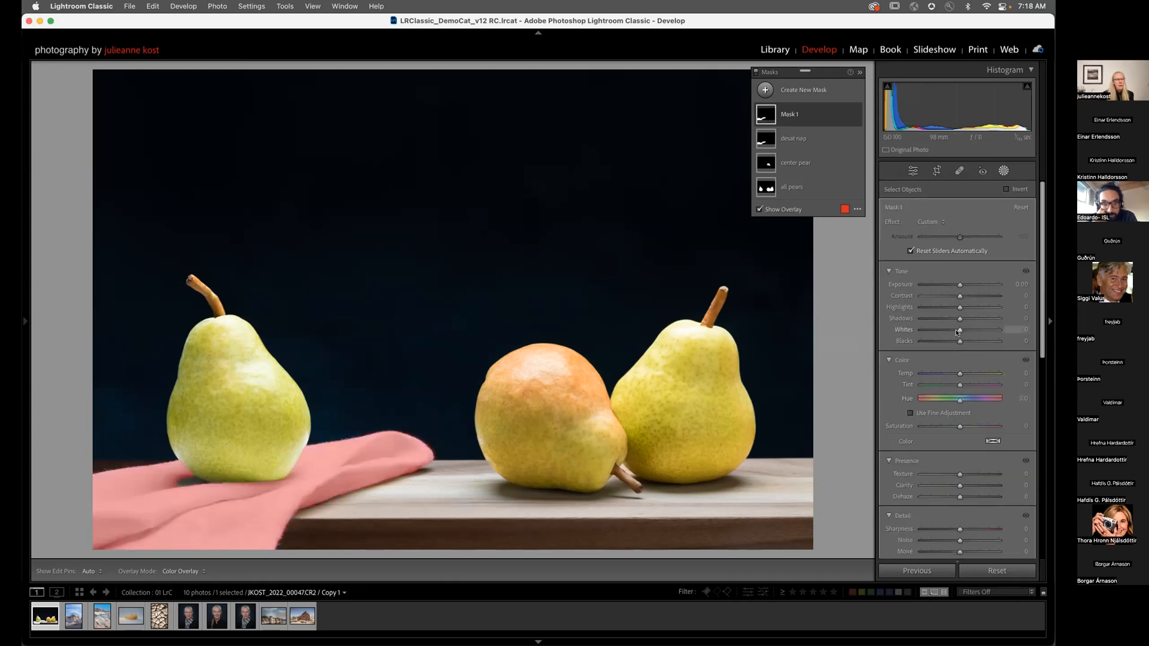
{"action": "left_click_drag", "start_coordinate": [959, 307], "coordinate": [953, 308]}
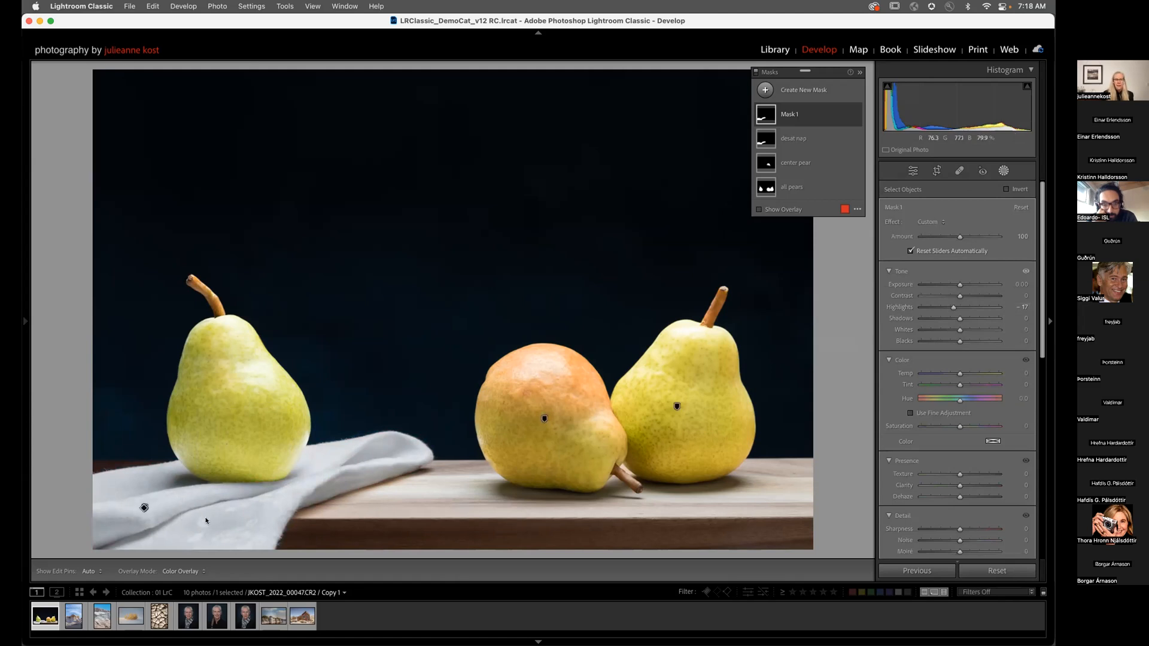
{"action": "mouse_move", "coordinate": [806, 117]}
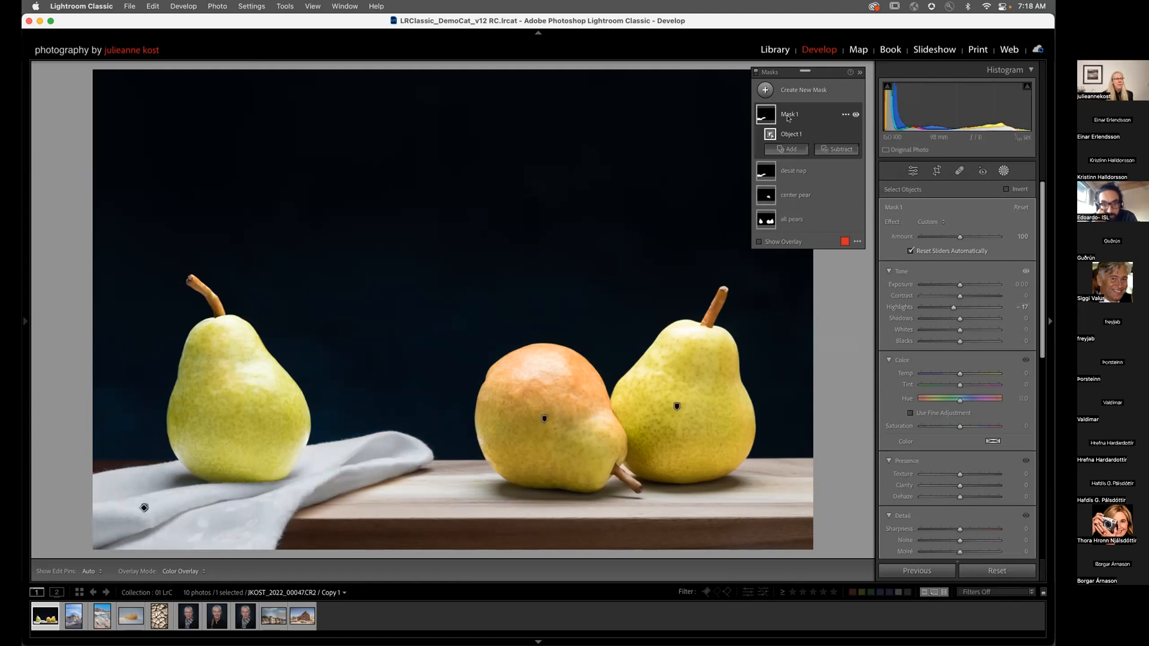
{"action": "mouse_move", "coordinate": [770, 134]}
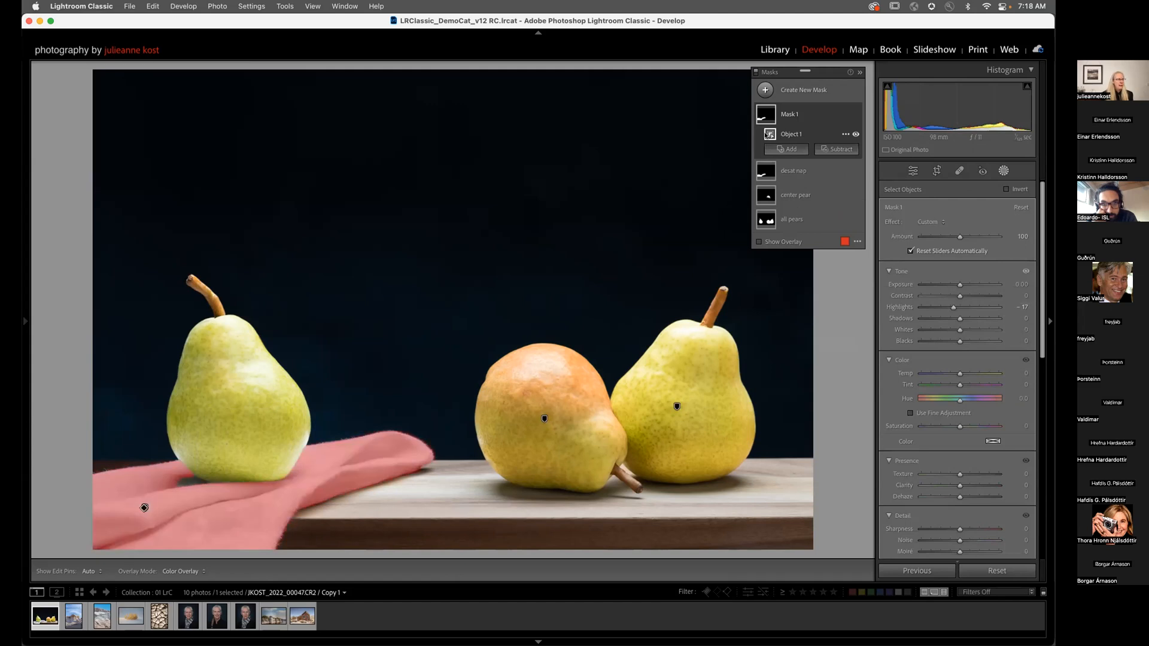
Step: Subtract a linear gradient over the cloth's left end, repositioning and steepening its angle
{"action": "left_click", "coordinate": [837, 149]}
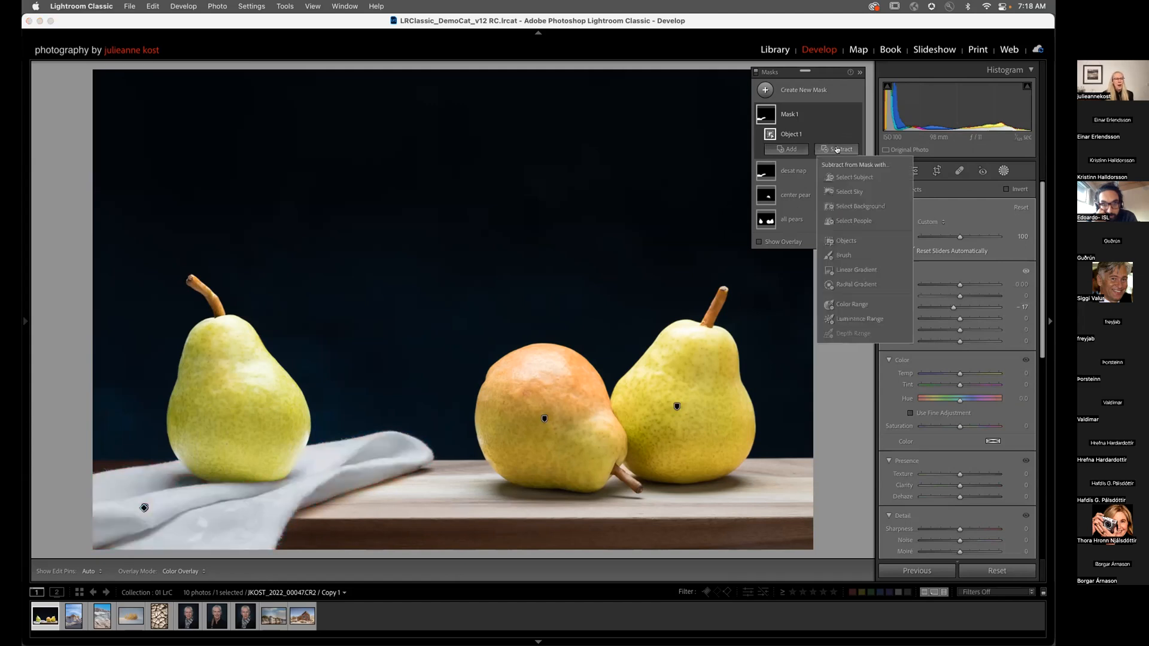
{"action": "left_click", "coordinate": [856, 270]}
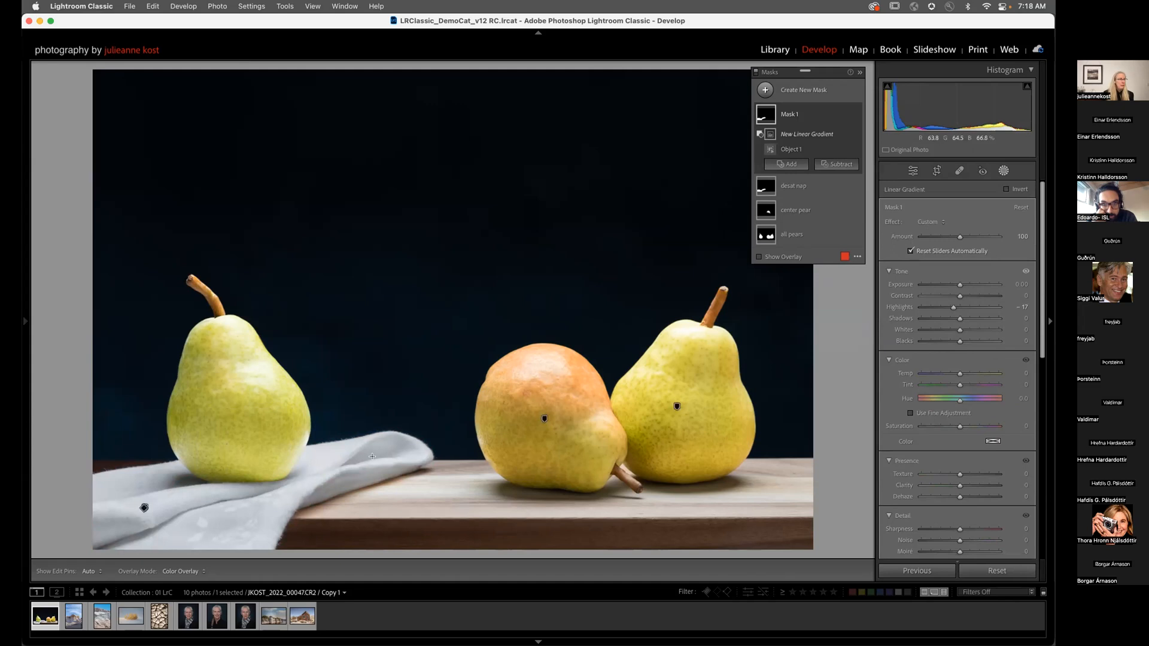
{"action": "left_click_drag", "start_coordinate": [179, 516], "coordinate": [259, 409]}
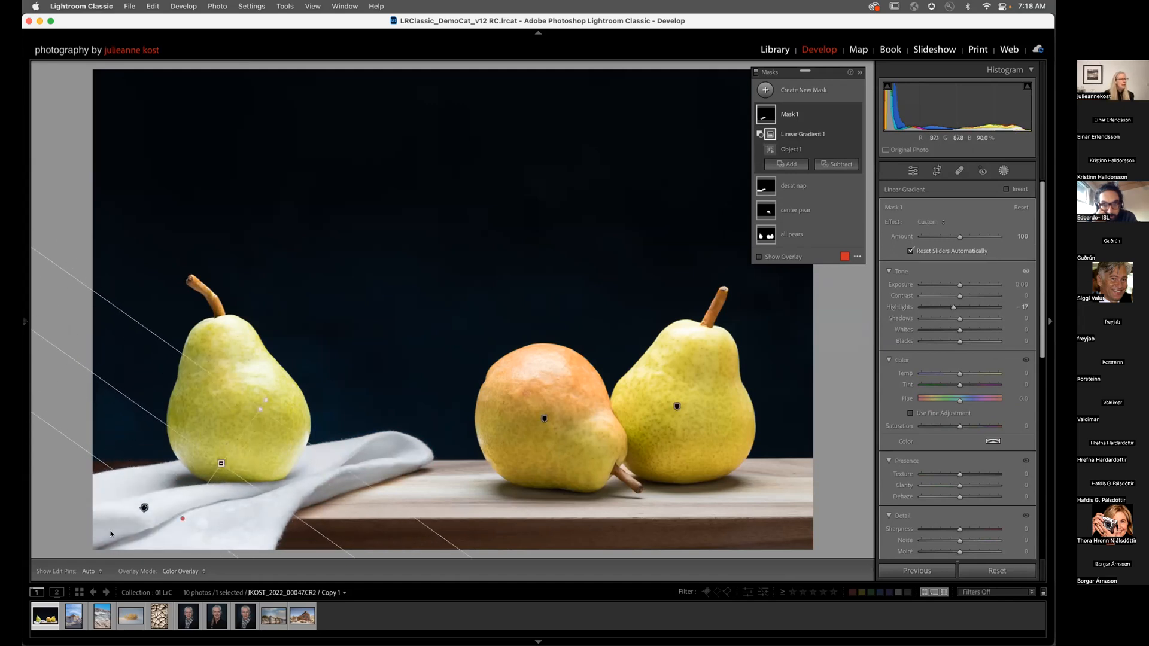
{"action": "mouse_move", "coordinate": [768, 147]}
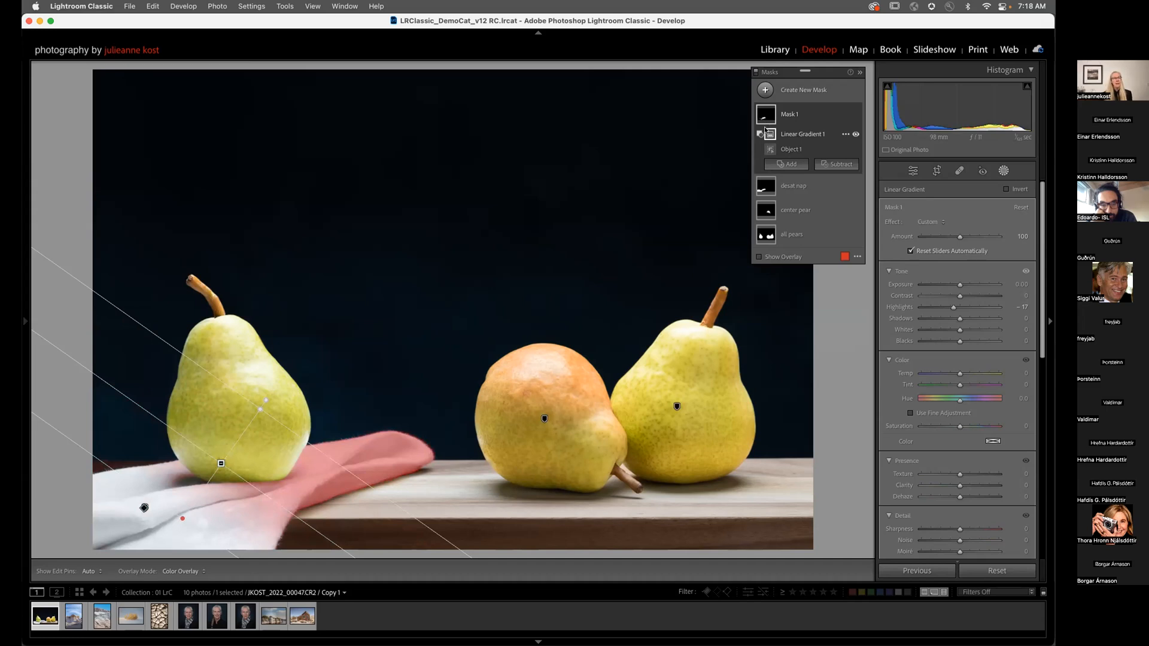
{"action": "left_click_drag", "start_coordinate": [220, 463], "coordinate": [218, 491]}
{"action": "left_click_drag", "start_coordinate": [263, 441], "coordinate": [298, 424]}
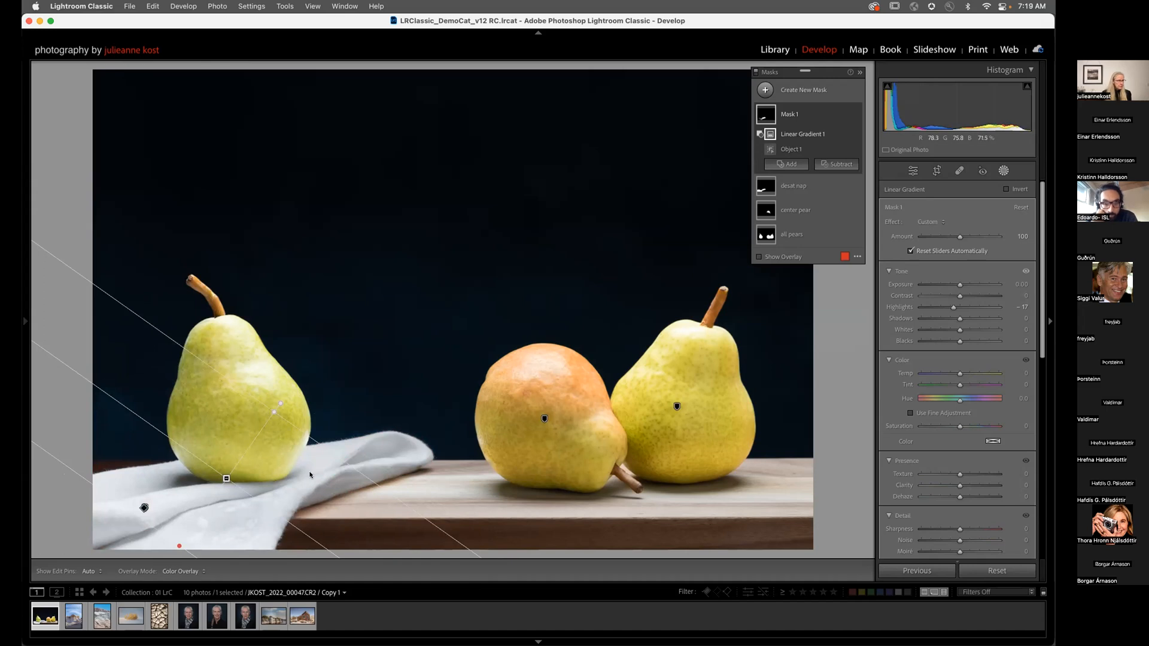
{"action": "left_click_drag", "start_coordinate": [278, 397], "coordinate": [295, 417]}
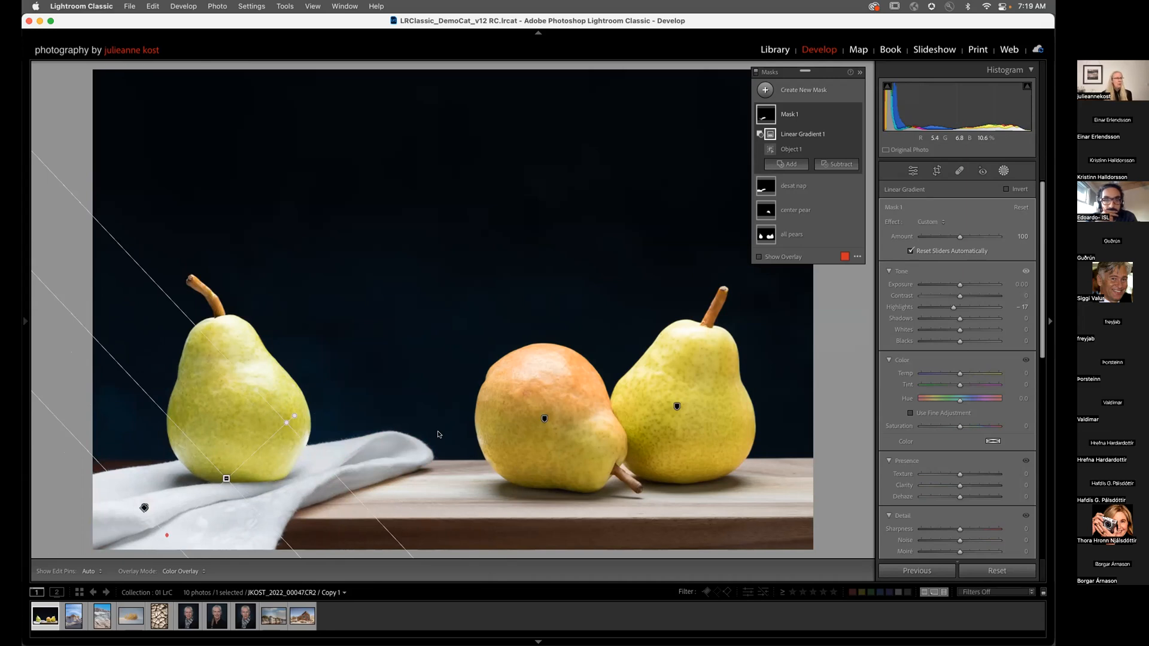
{"action": "mouse_move", "coordinate": [767, 115]}
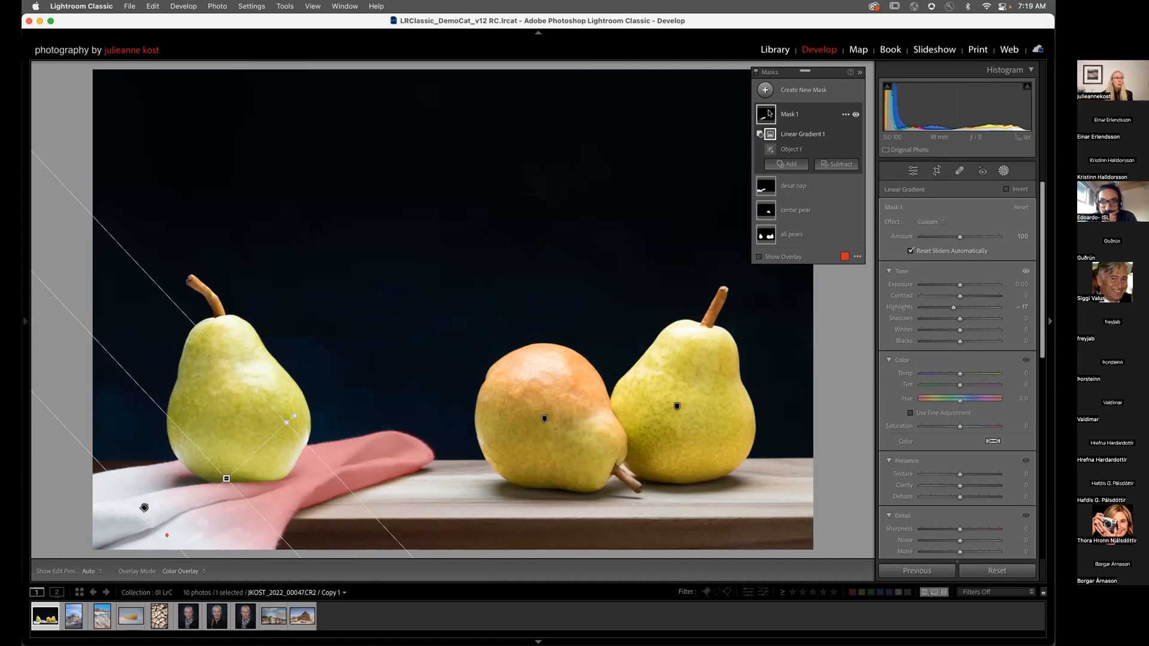
{"action": "left_click", "coordinate": [764, 89]}
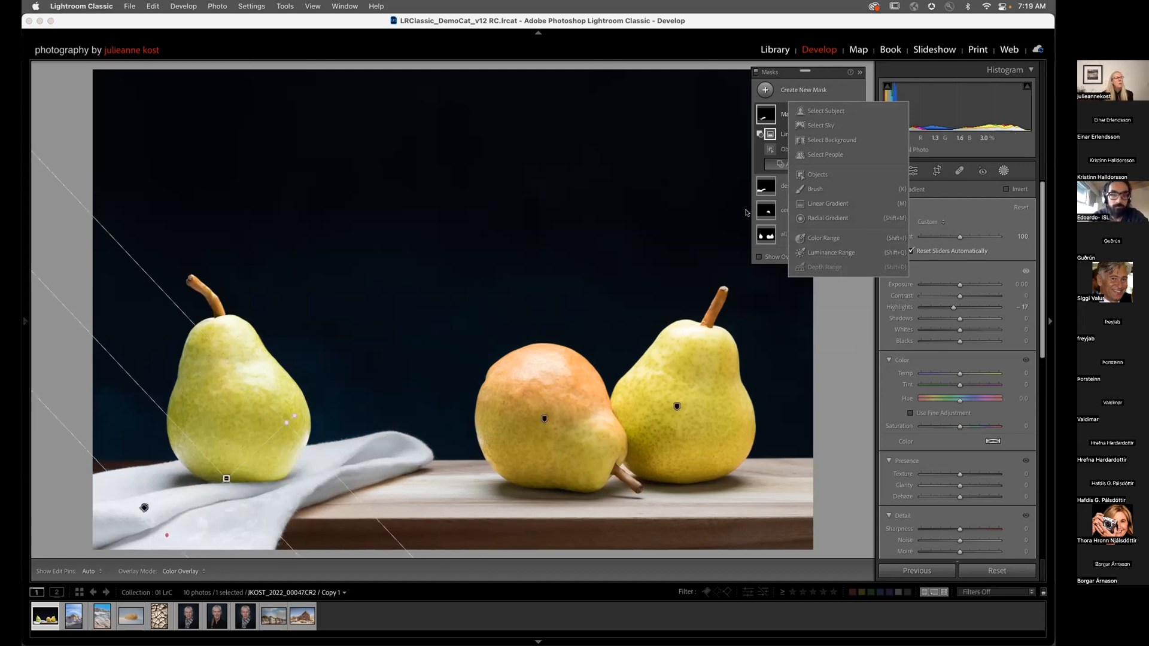
Step: Start a brush mask at Size 19, Feather 100 with a soft dab at the upper-left corner
{"action": "left_click", "coordinate": [815, 189]}
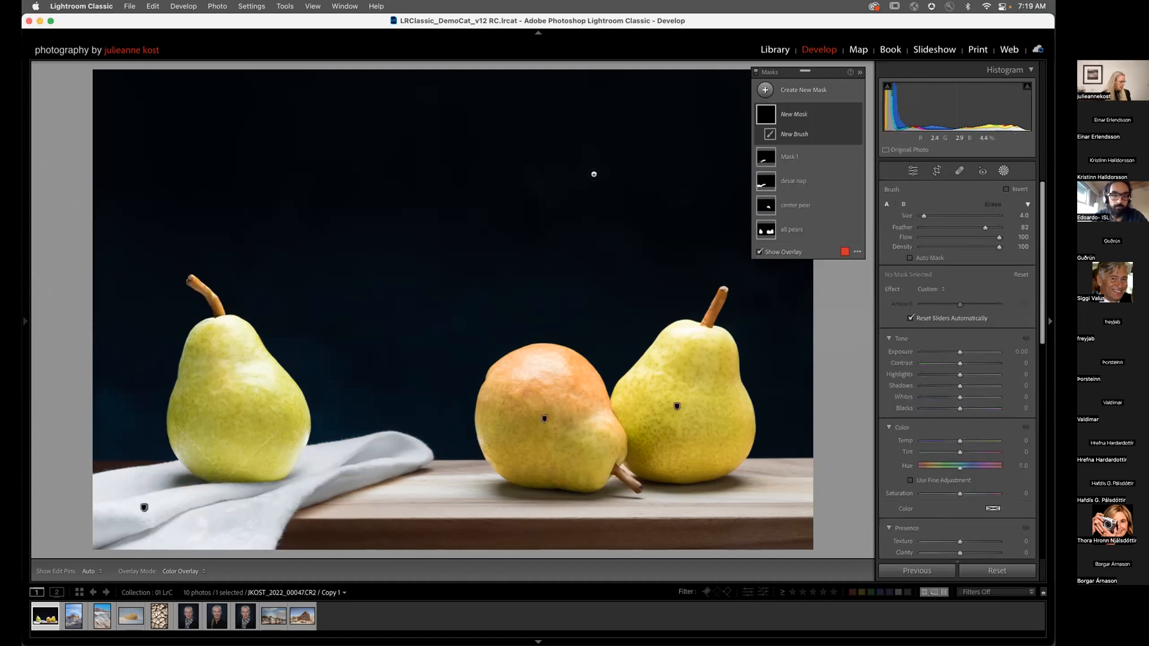
{"action": "key", "text": "super+bracketleft"}
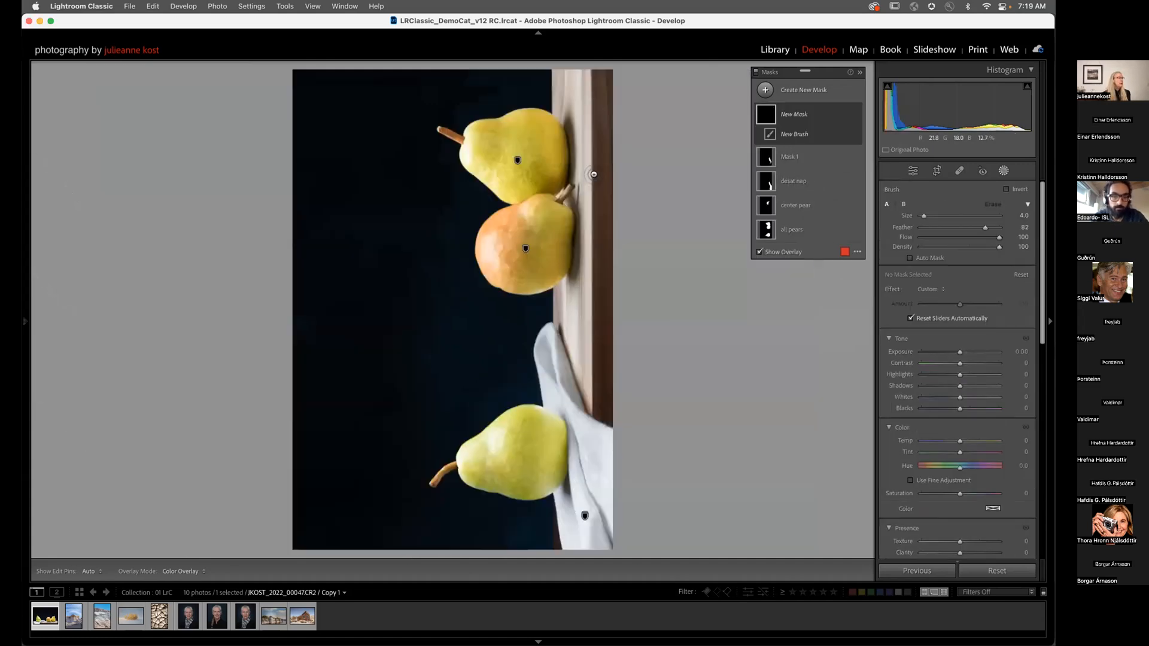
{"action": "key", "text": "super+bracketright"}
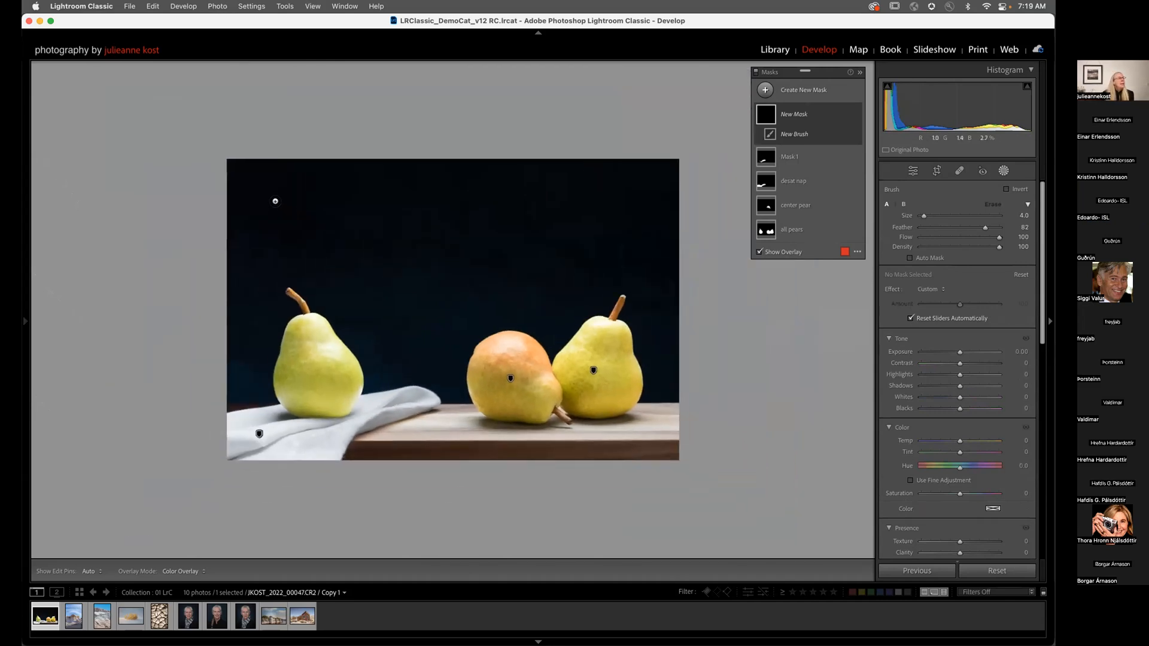
{"action": "key", "text": "bracketright"}
{"action": "key", "text": "bracketright"}
{"action": "key", "text": "bracketright"}
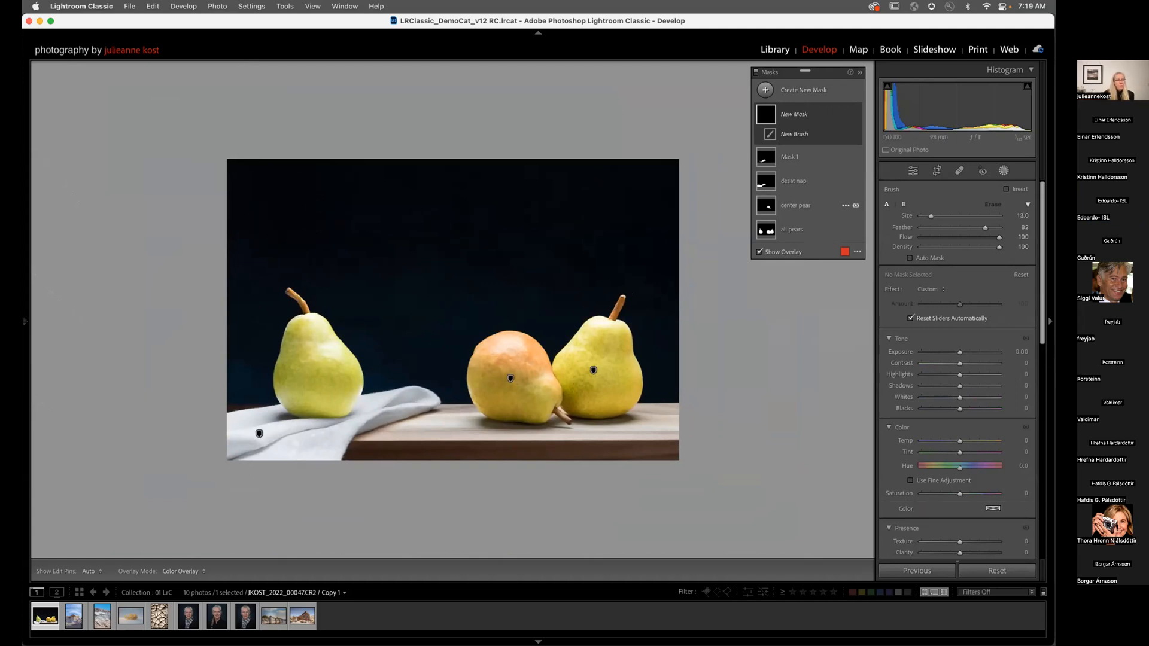
{"action": "left_click_drag", "start_coordinate": [986, 228], "coordinate": [1008, 230]}
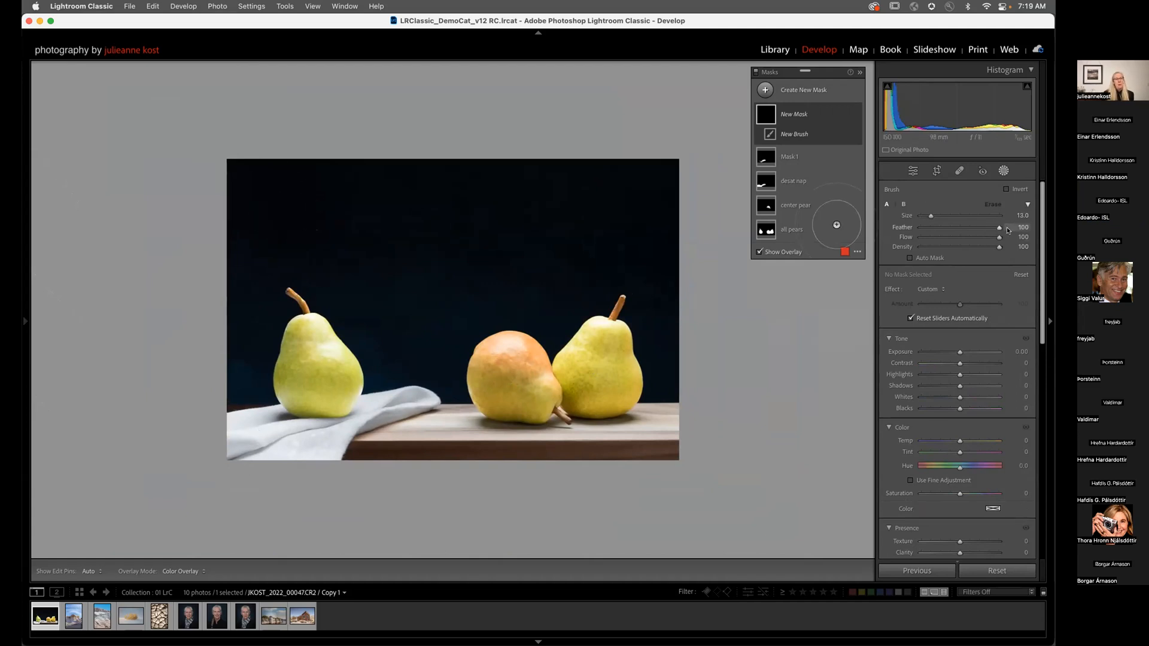
{"action": "key", "text": "bracketright"}
{"action": "key", "text": "bracketright"}
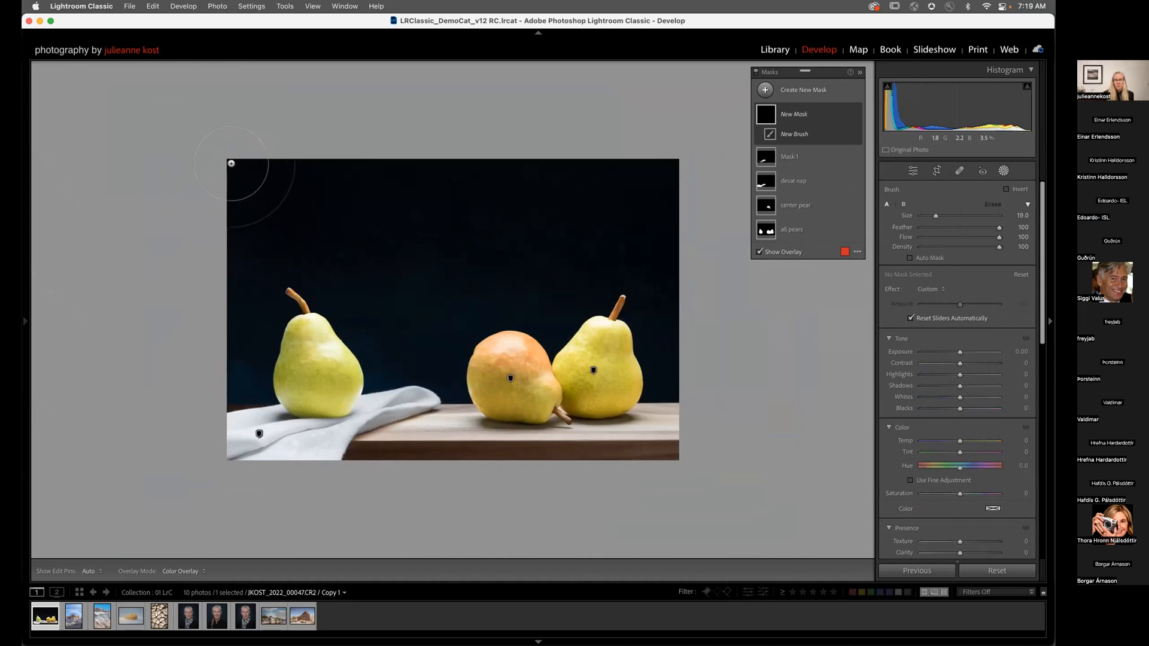
{"action": "left_click", "coordinate": [231, 163]}
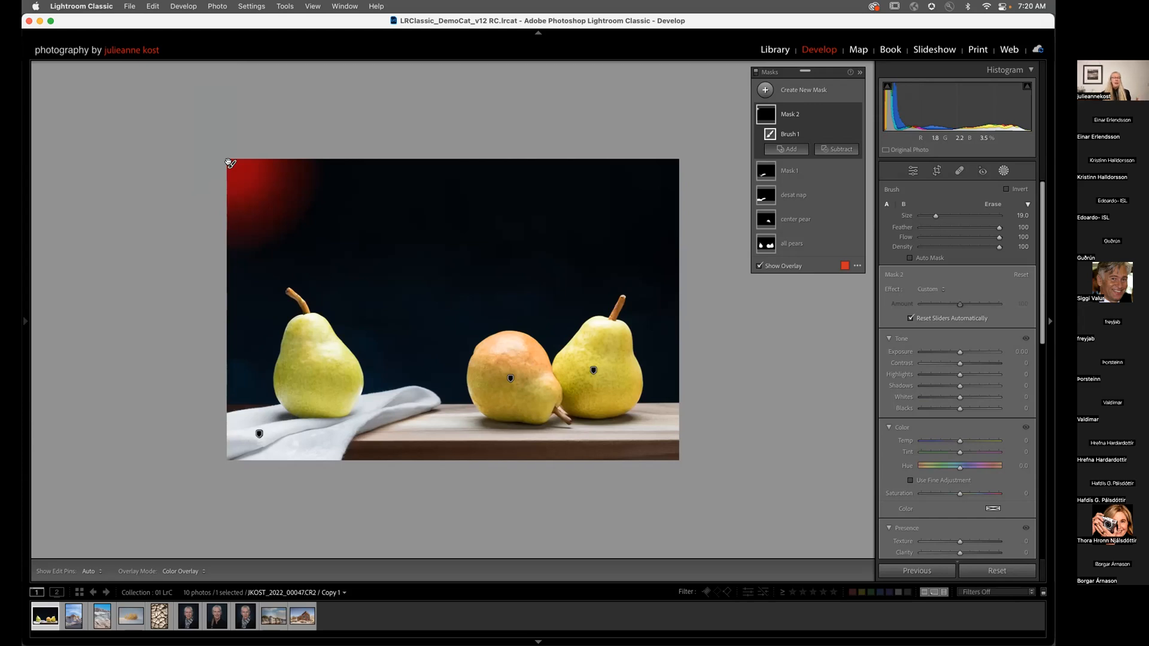
Step: Resize the brush and try a stroke across the backdrop, then undo it
{"action": "key", "text": "bracketright"}
{"action": "key", "text": "bracketright"}
{"action": "key", "text": "bracketright"}
{"action": "key", "text": "bracketright"}
{"action": "key", "text": "bracketright"}
{"action": "key", "text": "bracketright"}
{"action": "key", "text": "bracketright"}
{"action": "key", "text": "bracketright"}
{"action": "key", "text": "bracketright"}
{"action": "key", "text": "bracketright"}
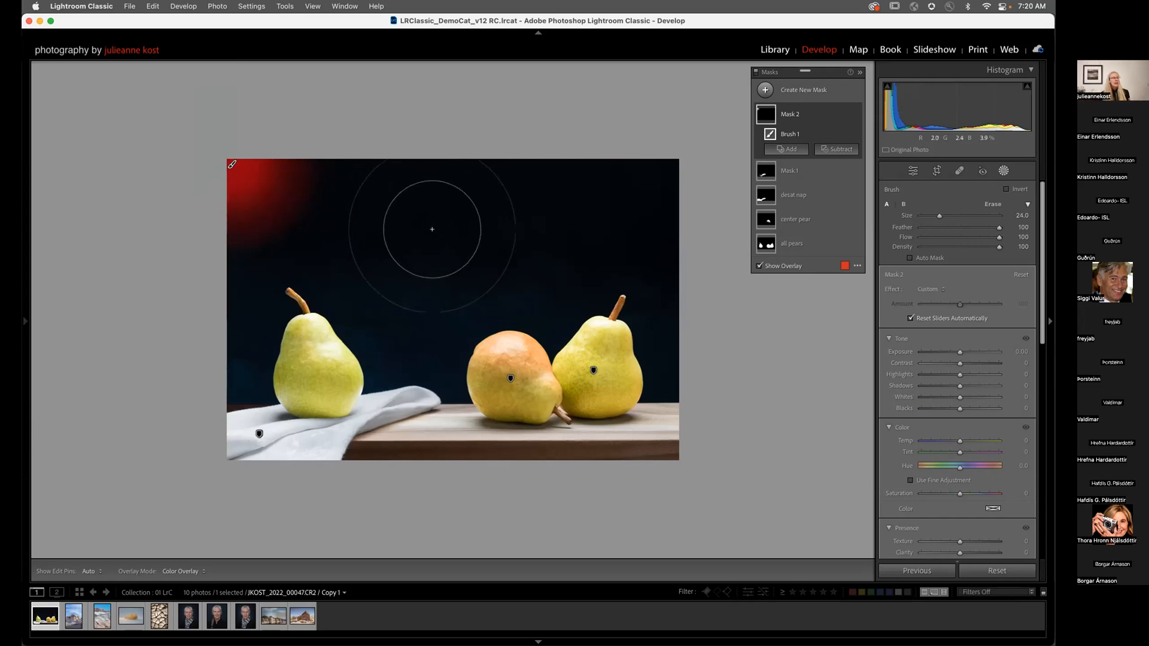
{"action": "key", "text": "bracketleft"}
{"action": "key", "text": "bracketleft"}
{"action": "key", "text": "bracketleft"}
{"action": "key", "text": "bracketleft"}
{"action": "key", "text": "bracketleft"}
{"action": "key", "text": "bracketleft"}
{"action": "key", "text": "bracketleft"}
{"action": "key", "text": "bracketleft"}
{"action": "key", "text": "bracketleft"}
{"action": "key", "text": "bracketleft"}
{"action": "key", "text": "bracketleft"}
{"action": "key", "text": "bracketleft"}
{"action": "key", "text": "bracketleft"}
{"action": "key", "text": "bracketleft"}
{"action": "key", "text": "bracketleft"}
{"action": "key", "text": "bracketleft"}
{"action": "key", "text": "bracketleft"}
{"action": "key", "text": "bracketleft"}
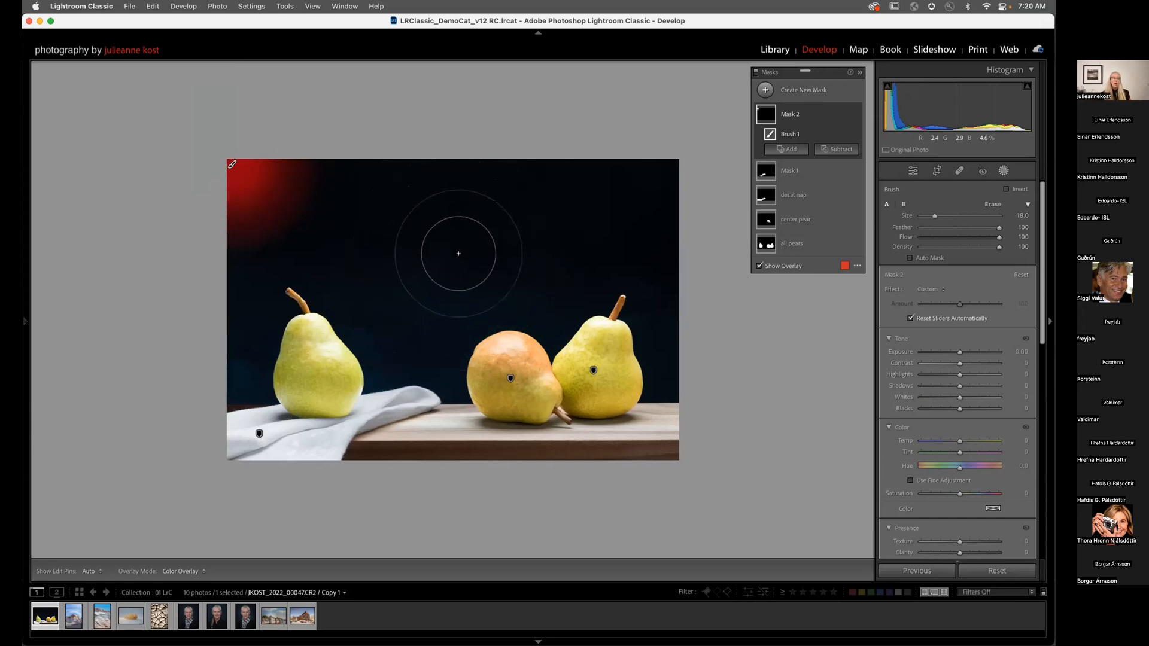
{"action": "key", "text": "bracketright"}
{"action": "key", "text": "bracketright"}
{"action": "left_click_drag", "start_coordinate": [542, 224], "coordinate": [559, 229]}
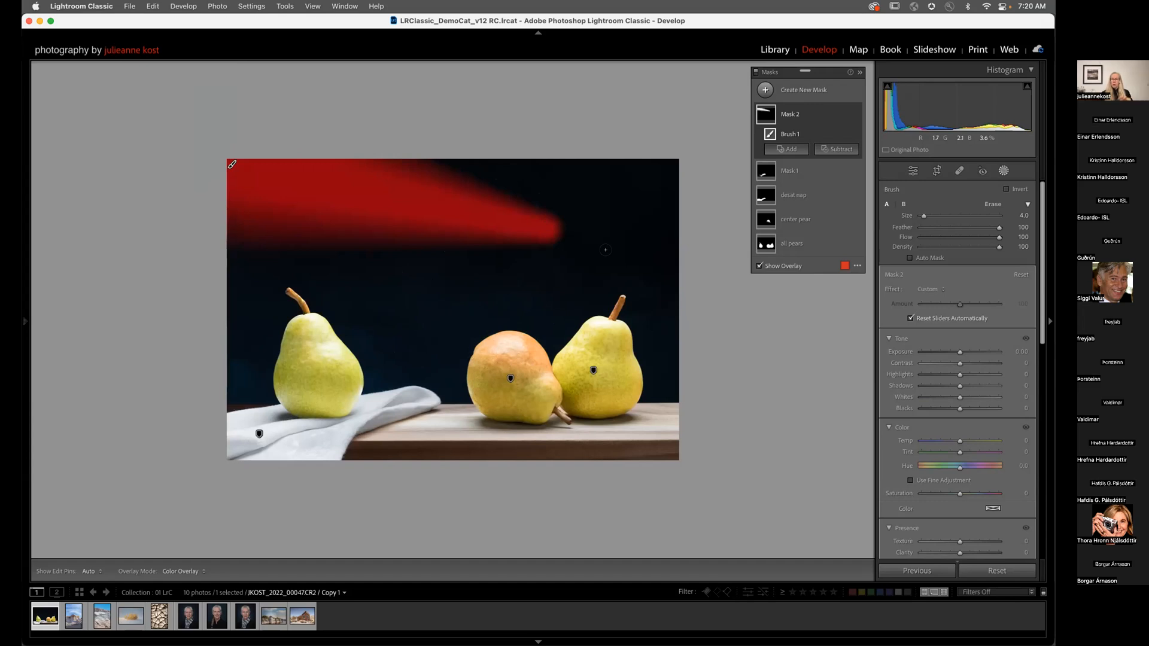
{"action": "key", "text": "cmd+z"}
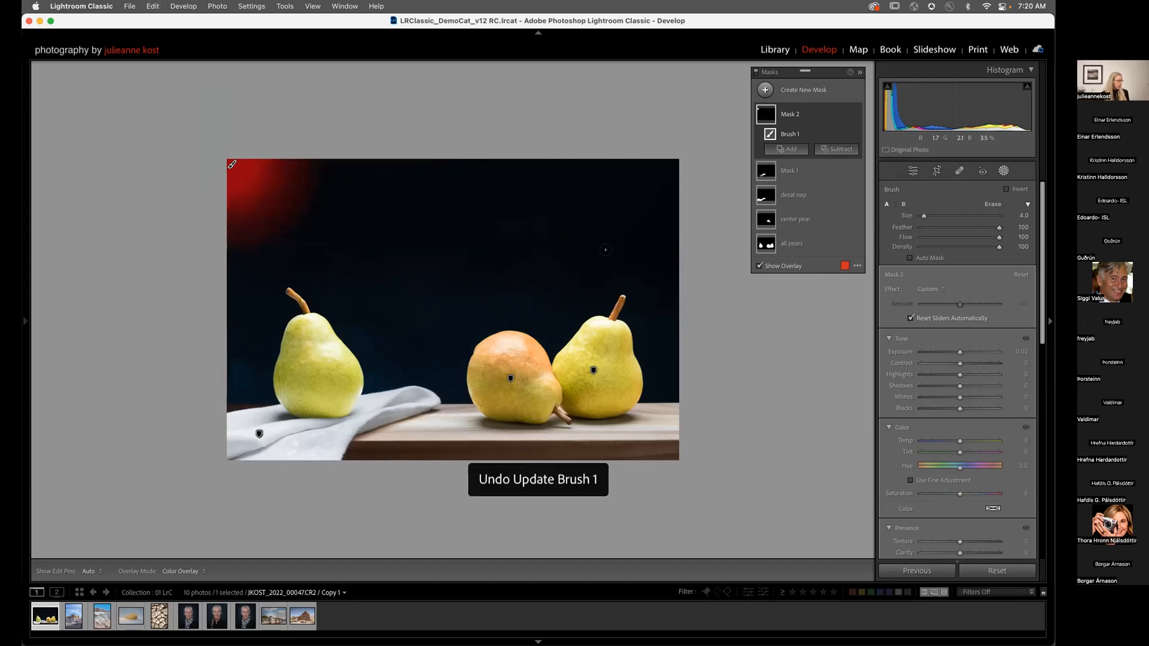
Step: Paint a straight diagonal band from the top-left corner and brighten it to Exposure 2.00
{"action": "key", "text": "bracketright"}
{"action": "key", "text": "bracketright"}
{"action": "key", "text": "bracketright"}
{"action": "key", "text": "bracketright"}
{"action": "key", "text": "bracketright"}
{"action": "key", "text": "bracketright"}
{"action": "key", "text": "bracketright"}
{"action": "key", "text": "bracketright"}
{"action": "key", "text": "bracketright"}
{"action": "key", "text": "bracketright"}
{"action": "key", "text": "bracketright"}
{"action": "key", "text": "bracketright"}
{"action": "key", "text": "bracketright"}
{"action": "key", "text": "bracketright"}
{"action": "key", "text": "bracketright"}
{"action": "key", "text": "bracketright"}
{"action": "key", "text": "bracketright"}
{"action": "key", "text": "bracketright"}
{"action": "key", "text": "bracketright"}
{"action": "key", "text": "bracketright"}
{"action": "key", "text": "bracketright"}
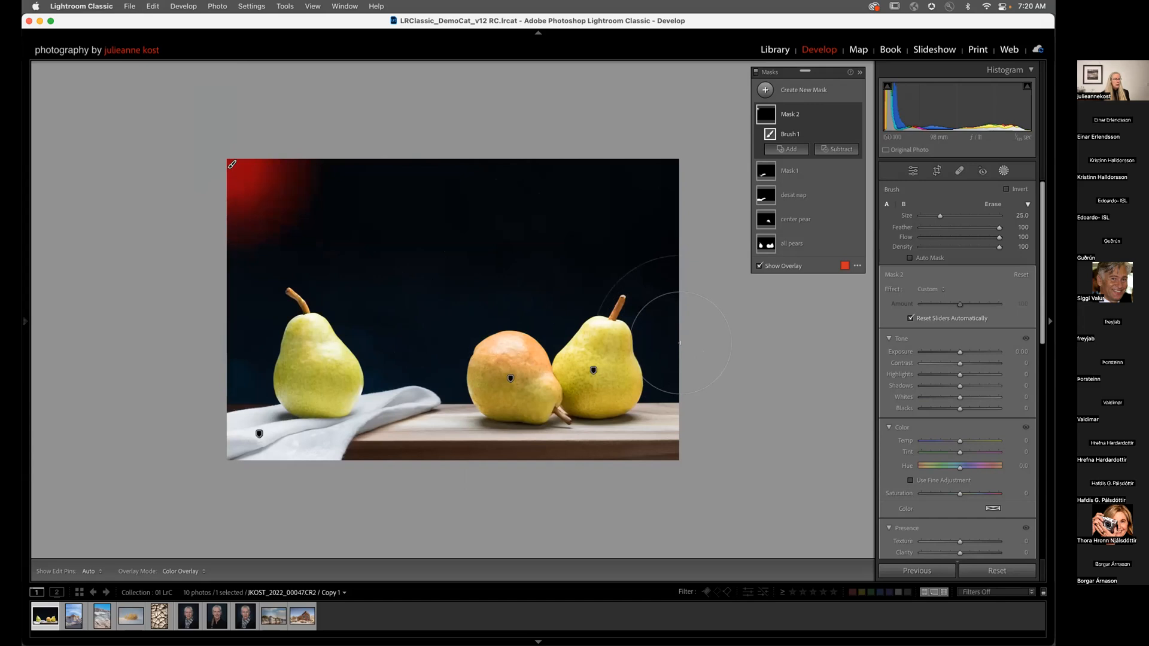
{"action": "left_click", "coordinate": [675, 373], "text": "shift"}
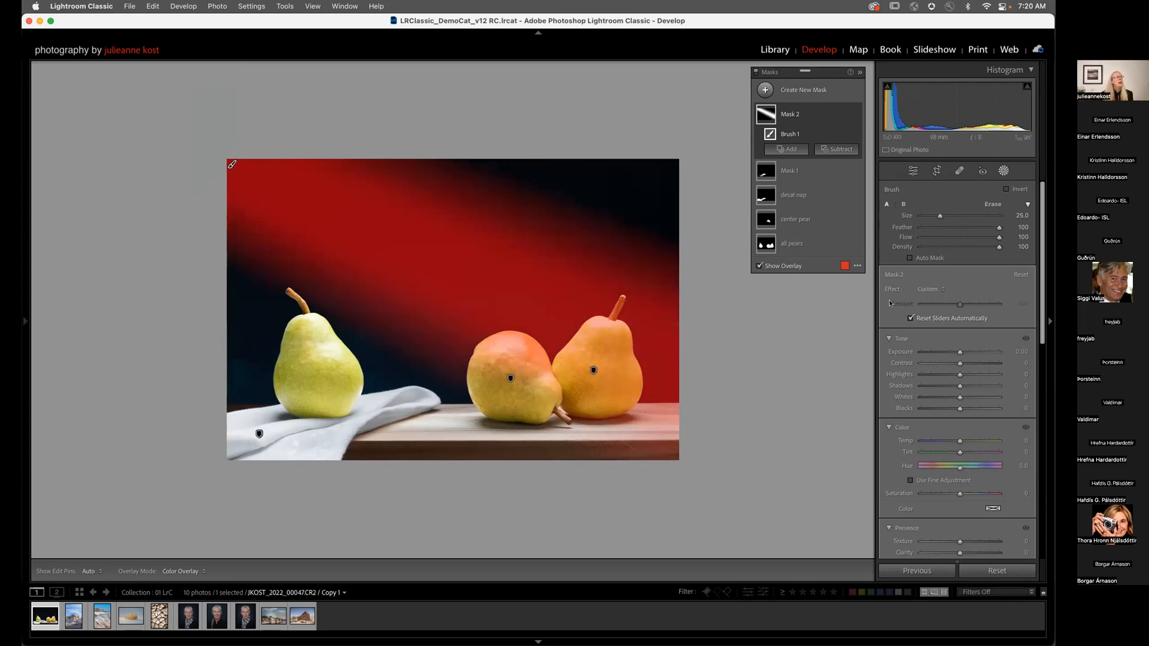
{"action": "left_click_drag", "start_coordinate": [959, 352], "coordinate": [977, 349]}
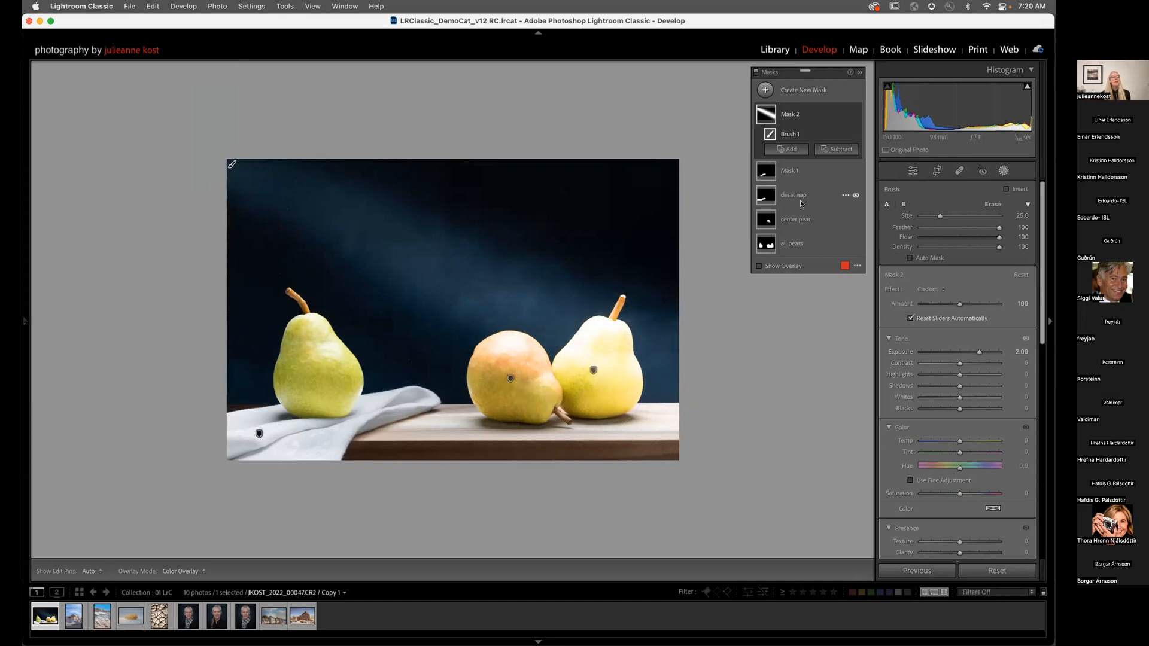
{"action": "left_click", "coordinate": [837, 149]}
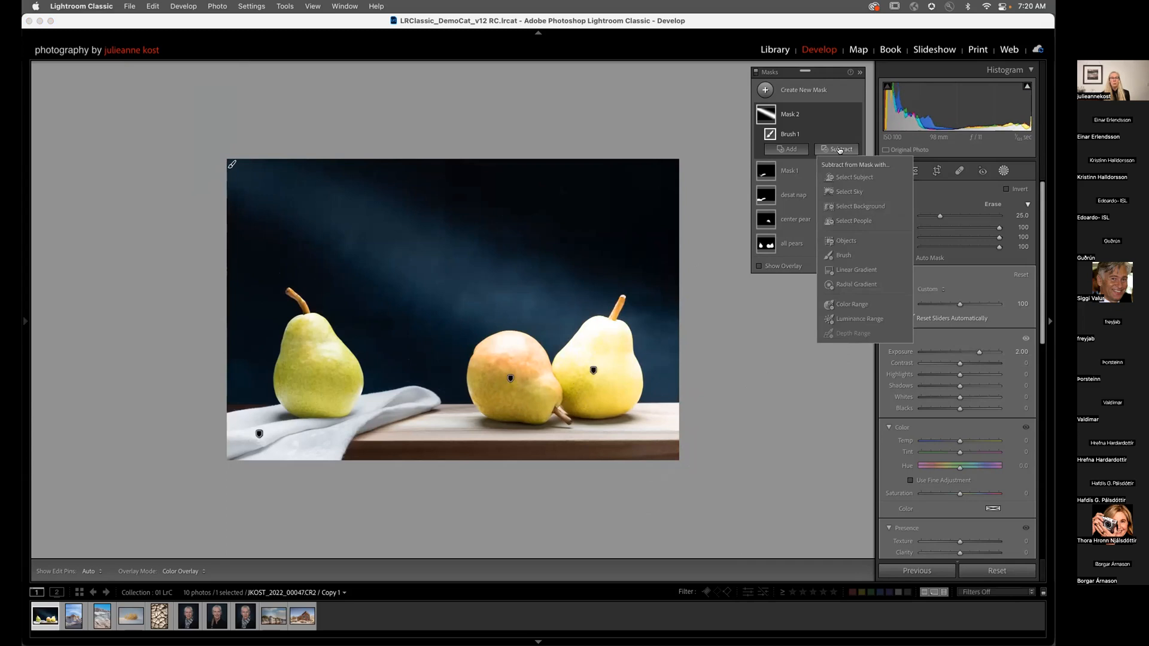
Step: Subtract the pears with Select Subject and brush the table's front edge out of the beam mask
{"action": "left_click", "coordinate": [845, 178]}
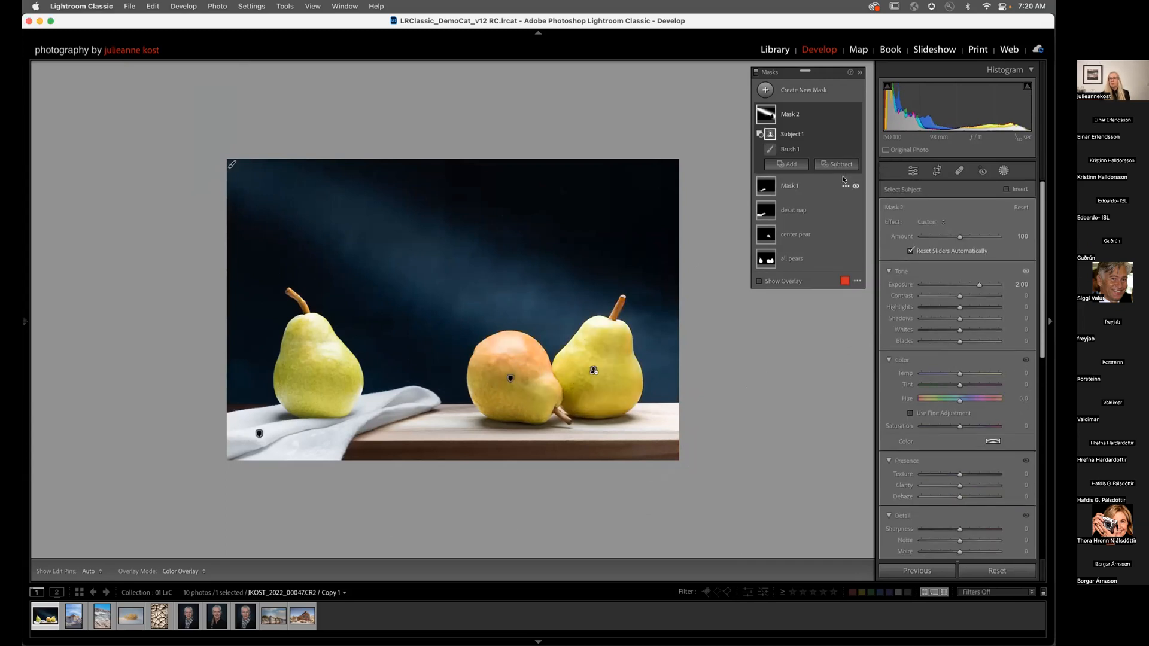
{"action": "left_click", "coordinate": [839, 165]}
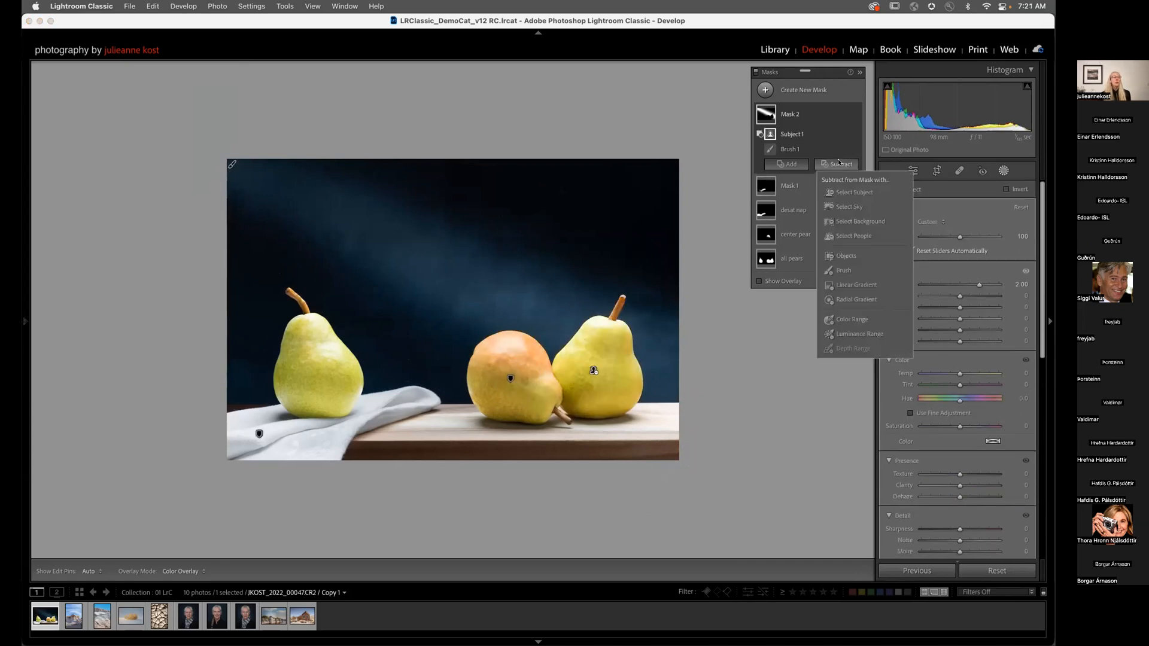
{"action": "left_click", "coordinate": [841, 270]}
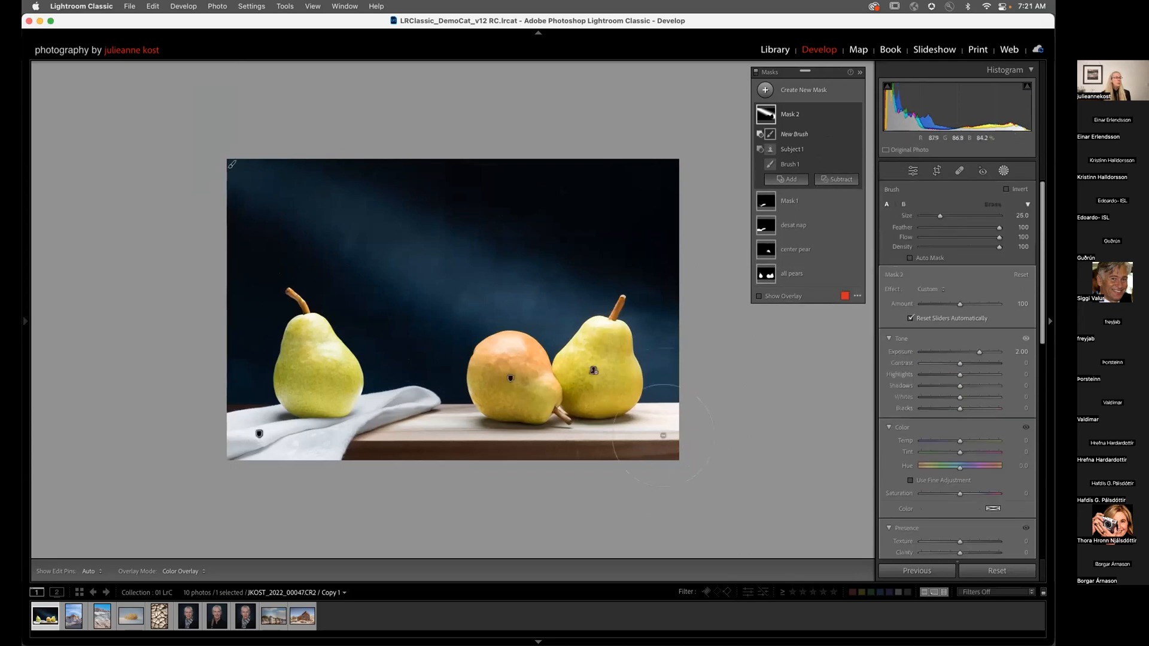
{"action": "key", "text": "bracketleft"}
{"action": "key", "text": "bracketleft"}
{"action": "key", "text": "bracketleft"}
{"action": "key", "text": "bracketleft"}
{"action": "key", "text": "bracketleft"}
{"action": "mouse_move", "coordinate": [665, 445]}
{"action": "left_mouse_down"}
{"action": "mouse_move", "coordinate": [608, 445]}
{"action": "mouse_move", "coordinate": [675, 434]}
{"action": "mouse_move", "coordinate": [623, 424]}
{"action": "mouse_move", "coordinate": [658, 418]}
{"action": "mouse_move", "coordinate": [520, 431]}
{"action": "mouse_move", "coordinate": [665, 430]}
{"action": "mouse_move", "coordinate": [637, 425]}
{"action": "left_mouse_up"}
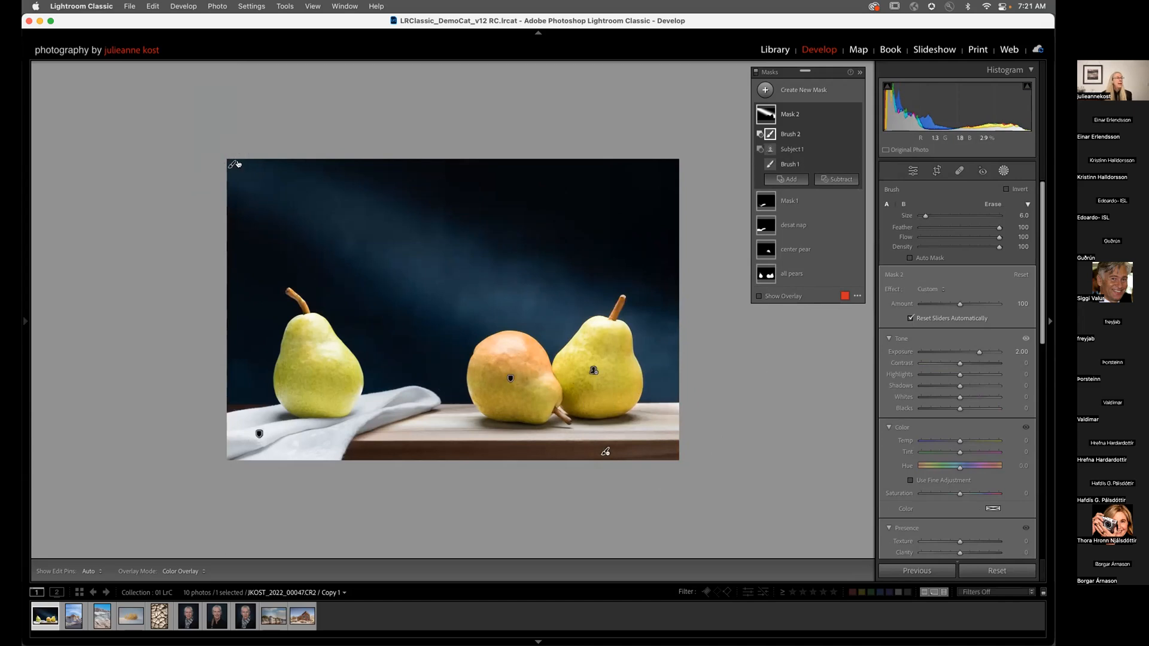
Step: Move the light beam mask across the photo and open the mask overlay display options
{"action": "mouse_move", "coordinate": [229, 164]}
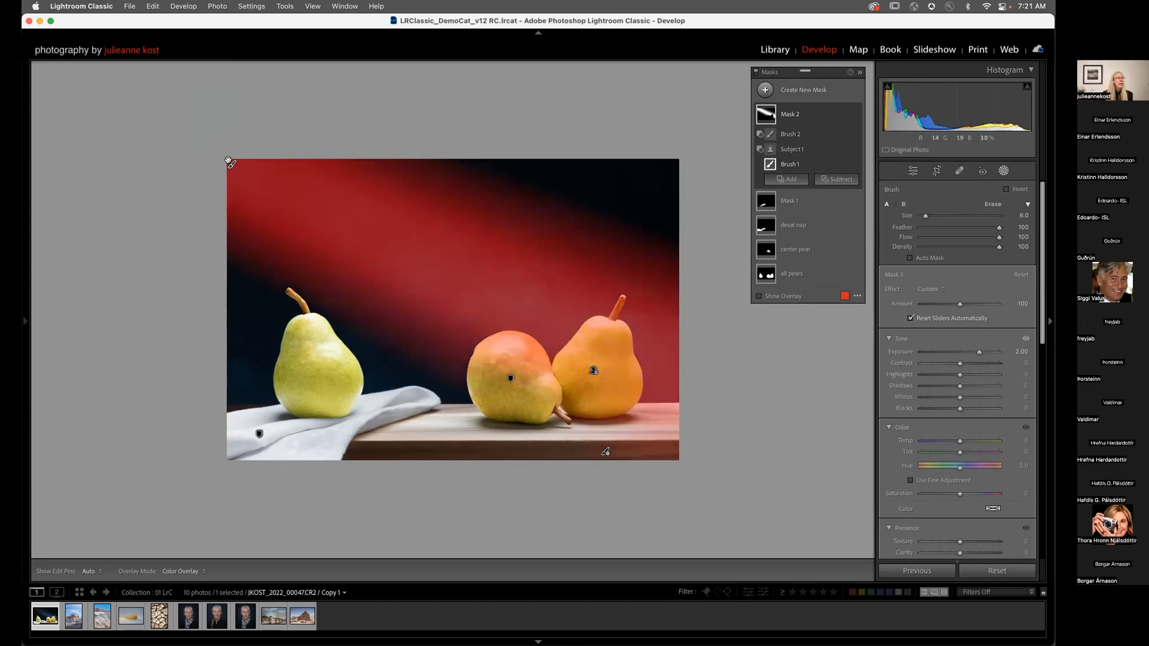
{"action": "mouse_move", "coordinate": [219, 190]}
{"action": "left_mouse_down"}
{"action": "mouse_move", "coordinate": [175, 218]}
{"action": "mouse_move", "coordinate": [336, 140]}
{"action": "mouse_move", "coordinate": [228, 137]}
{"action": "mouse_move", "coordinate": [366, 155]}
{"action": "mouse_move", "coordinate": [226, 158]}
{"action": "left_mouse_up"}
{"action": "left_click", "coordinate": [857, 296]}
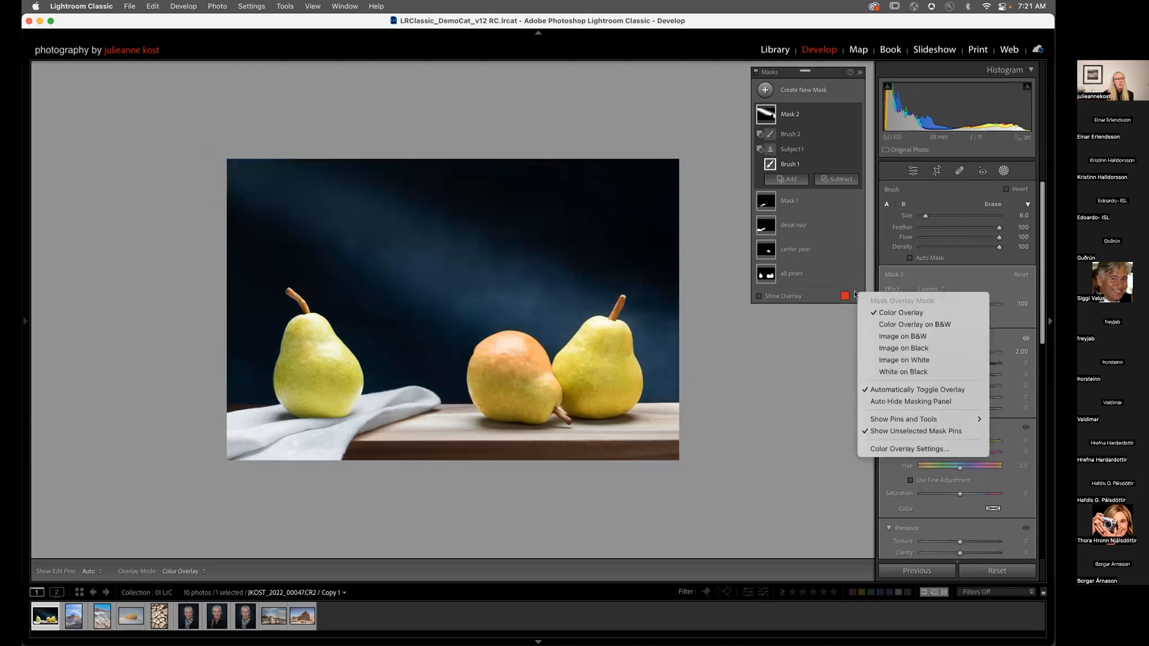
{"action": "left_click", "coordinate": [805, 299]}
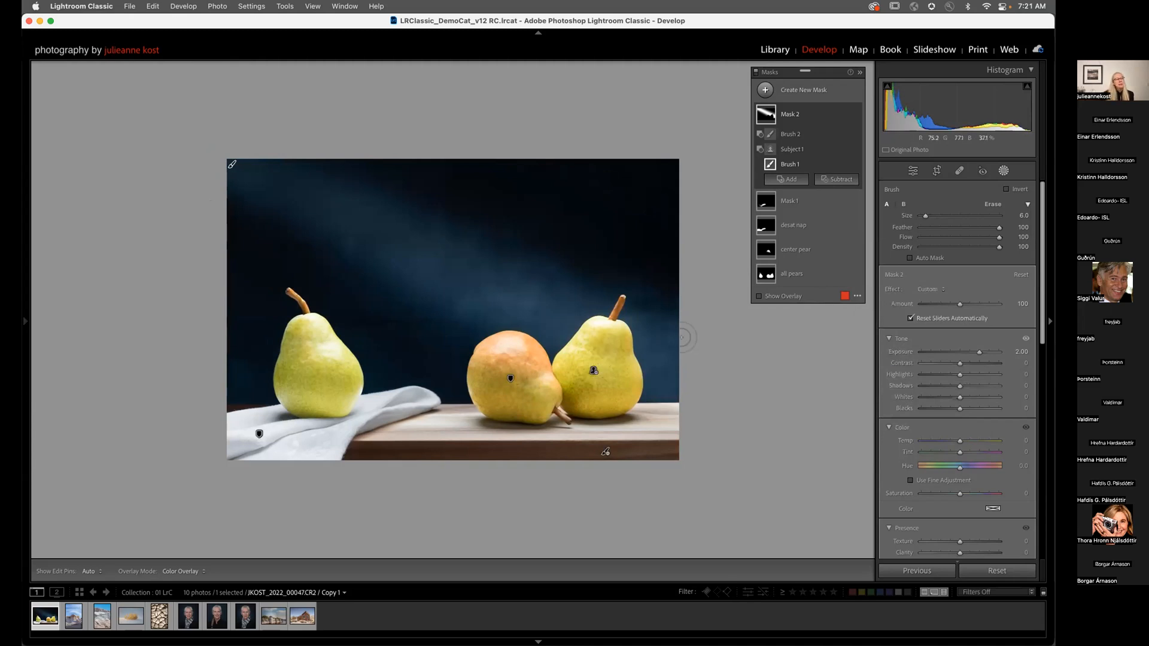
{"action": "left_click", "coordinate": [798, 204]}
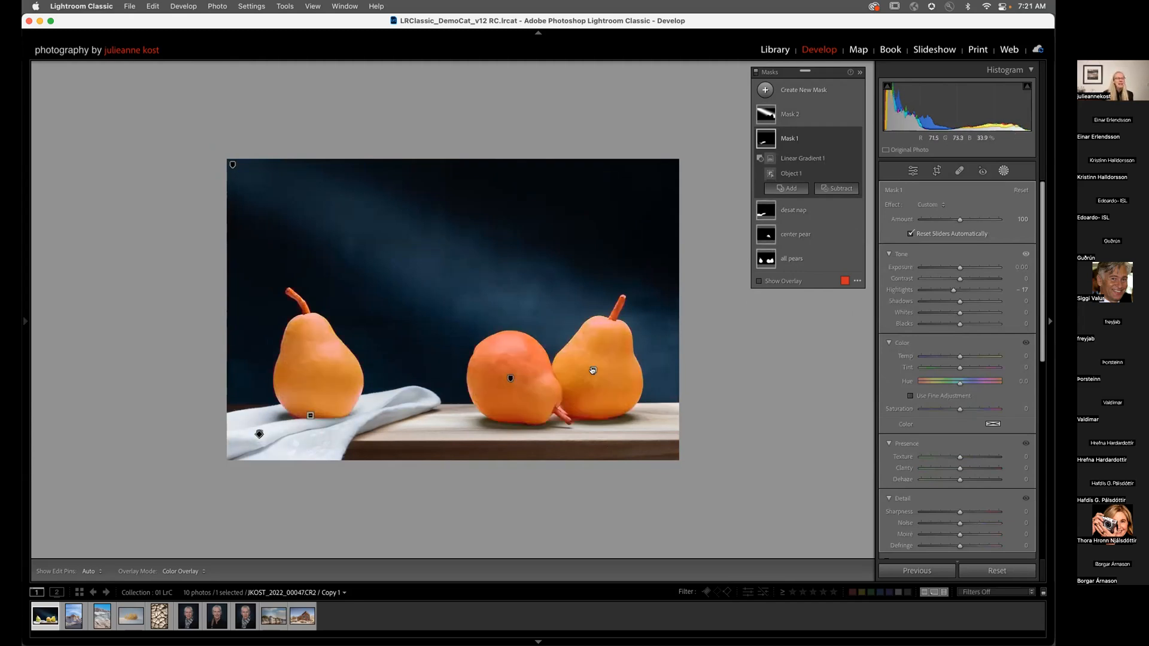
{"action": "left_click", "coordinate": [592, 370]}
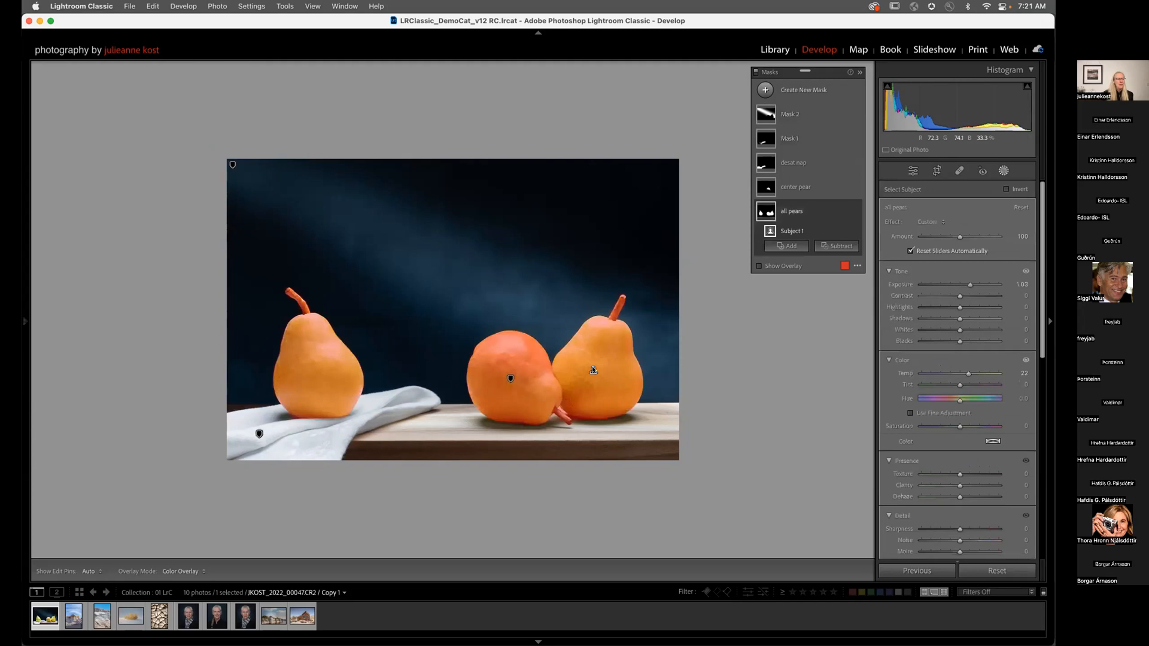
{"action": "left_click", "coordinate": [259, 433]}
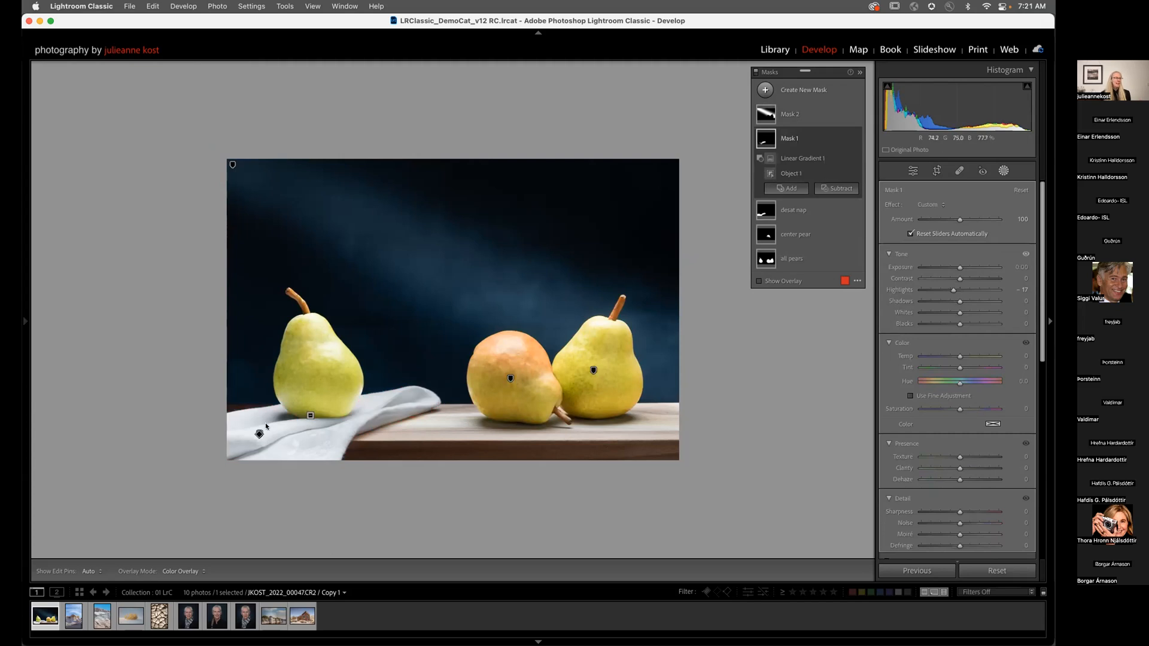
{"action": "left_click", "coordinate": [309, 415]}
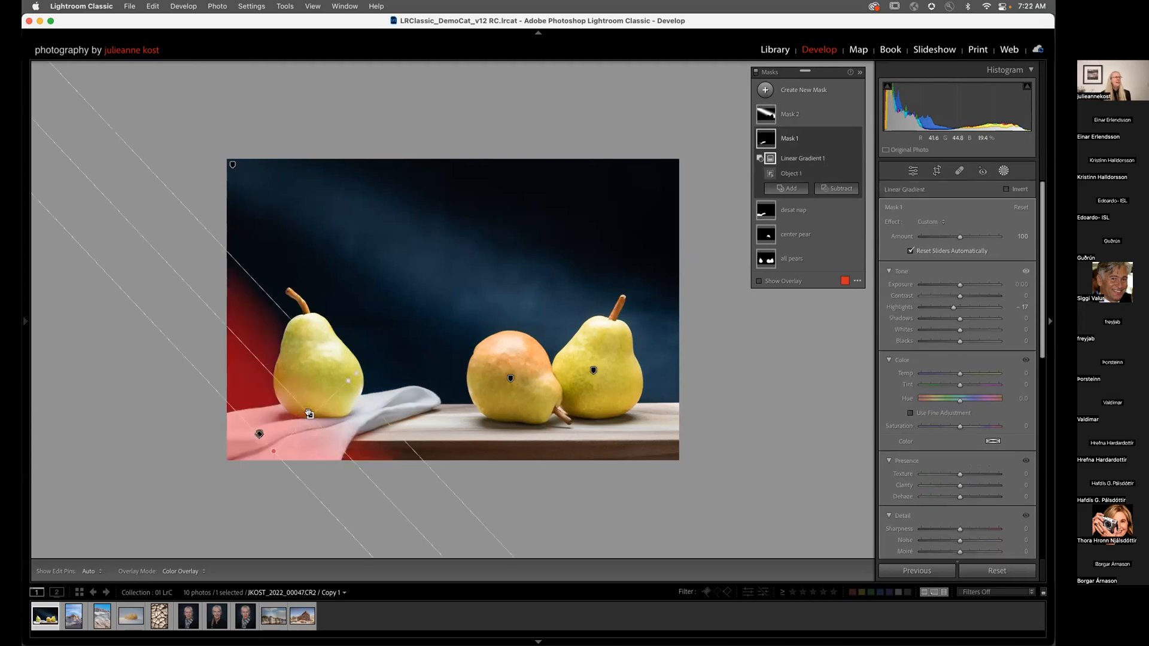
{"action": "left_click", "coordinate": [231, 163]}
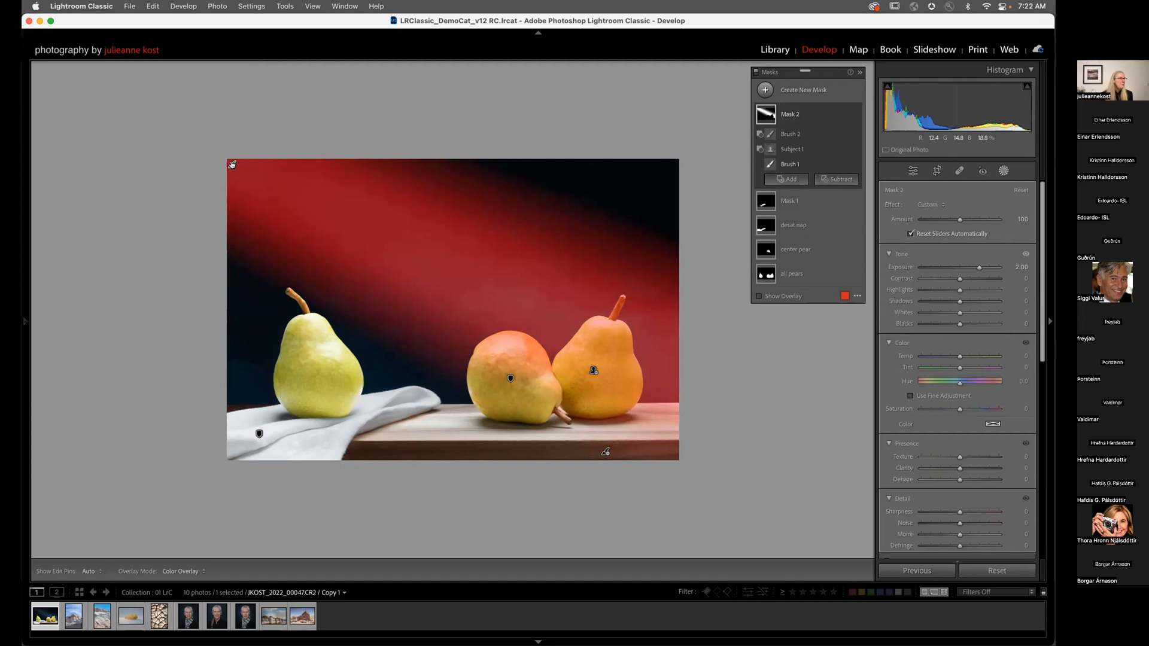
{"action": "left_click", "coordinate": [755, 73]}
{"action": "left_click", "coordinate": [756, 72]}
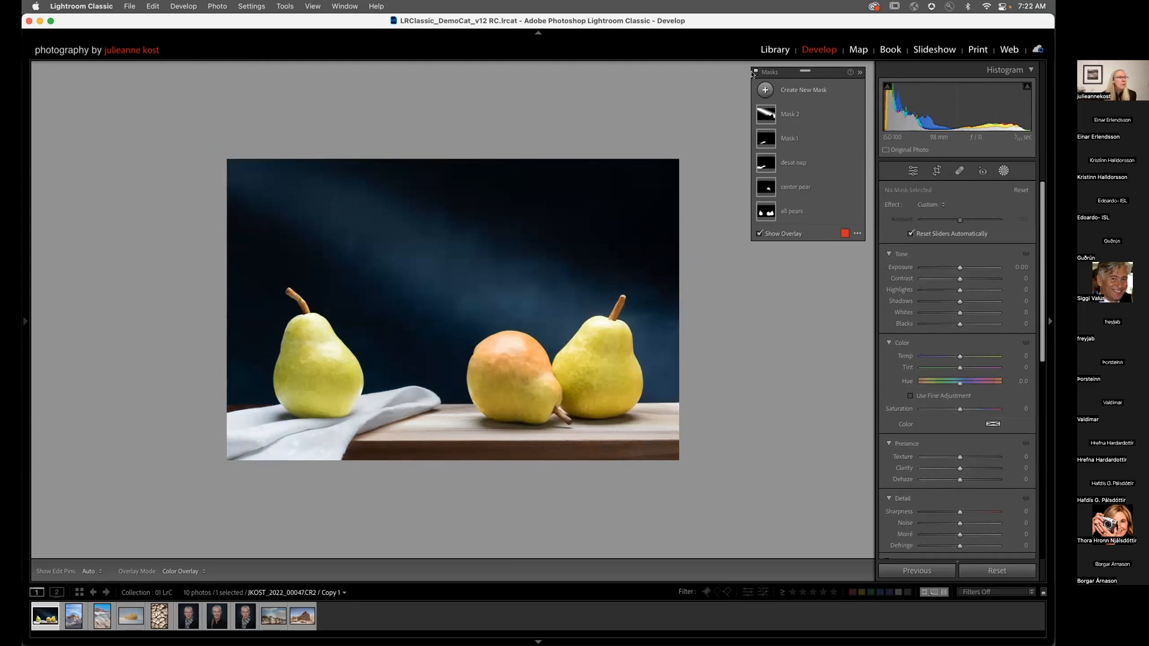
Step: Set the center pear mask's Amount to 148, then switch to the rock formation photo
{"action": "left_click", "coordinate": [796, 187]}
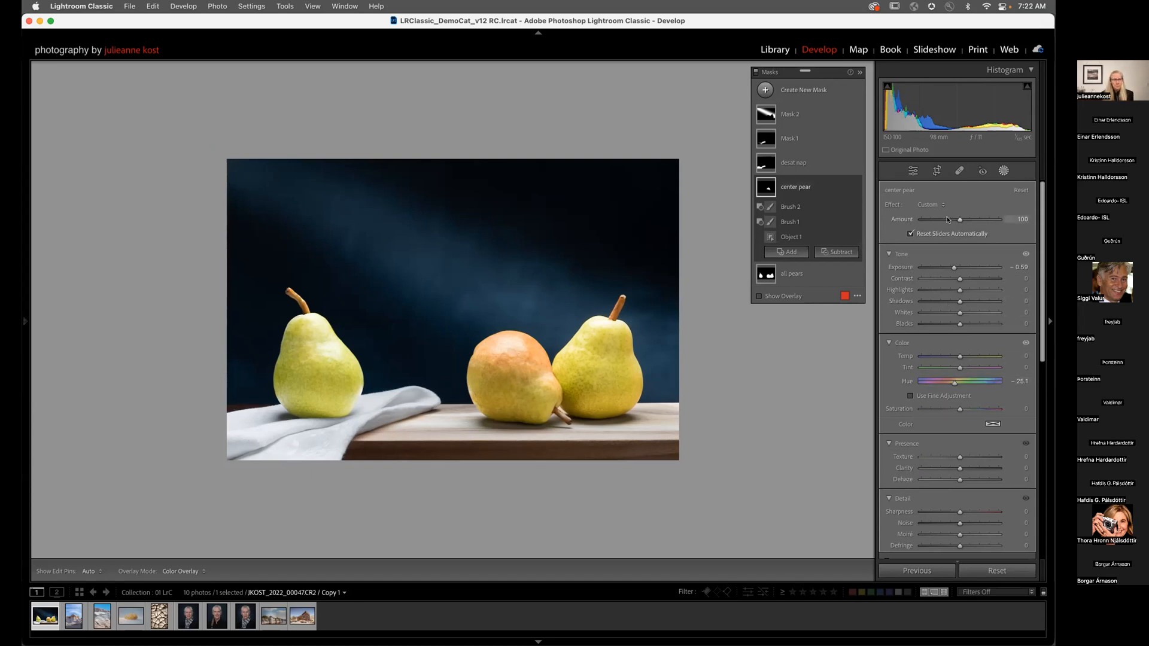
{"action": "left_click_drag", "start_coordinate": [958, 221], "coordinate": [945, 223]}
{"action": "left_click_drag", "start_coordinate": [941, 221], "coordinate": [937, 222]}
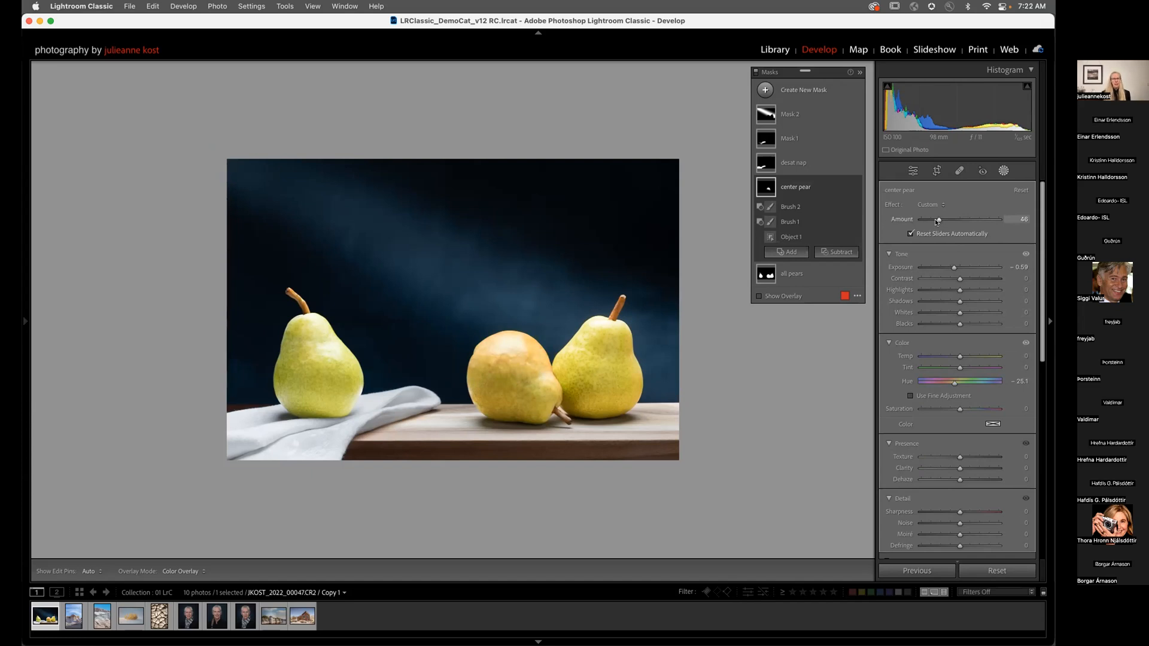
{"action": "left_click_drag", "start_coordinate": [938, 221], "coordinate": [977, 222]}
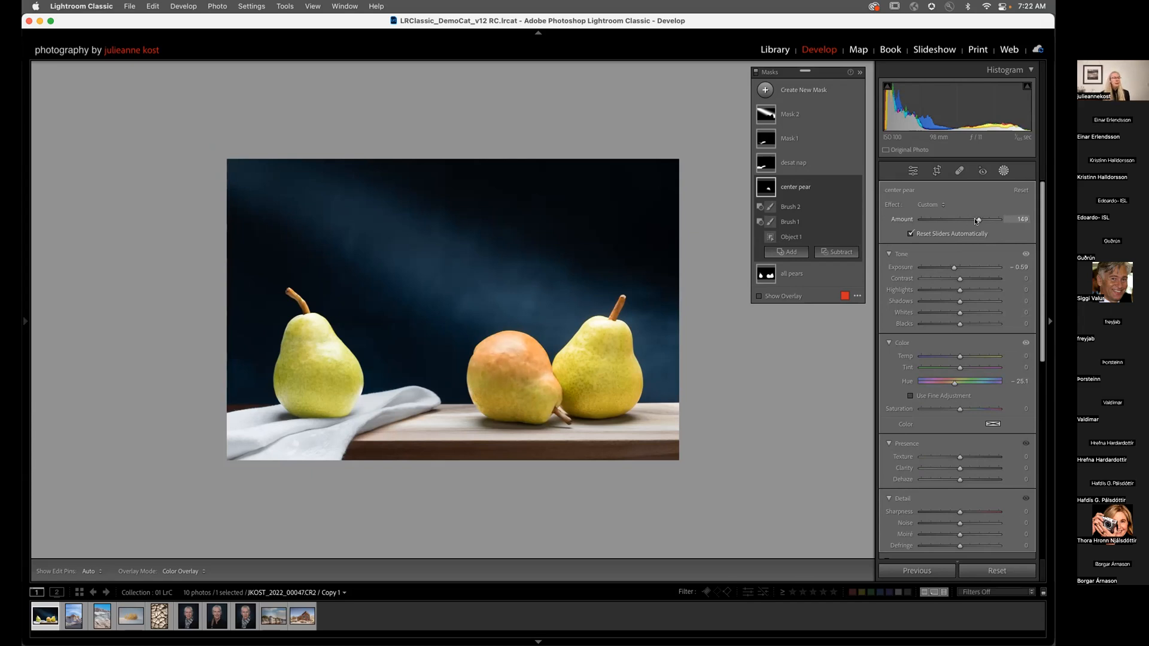
{"action": "left_click_drag", "start_coordinate": [976, 222], "coordinate": [975, 221]}
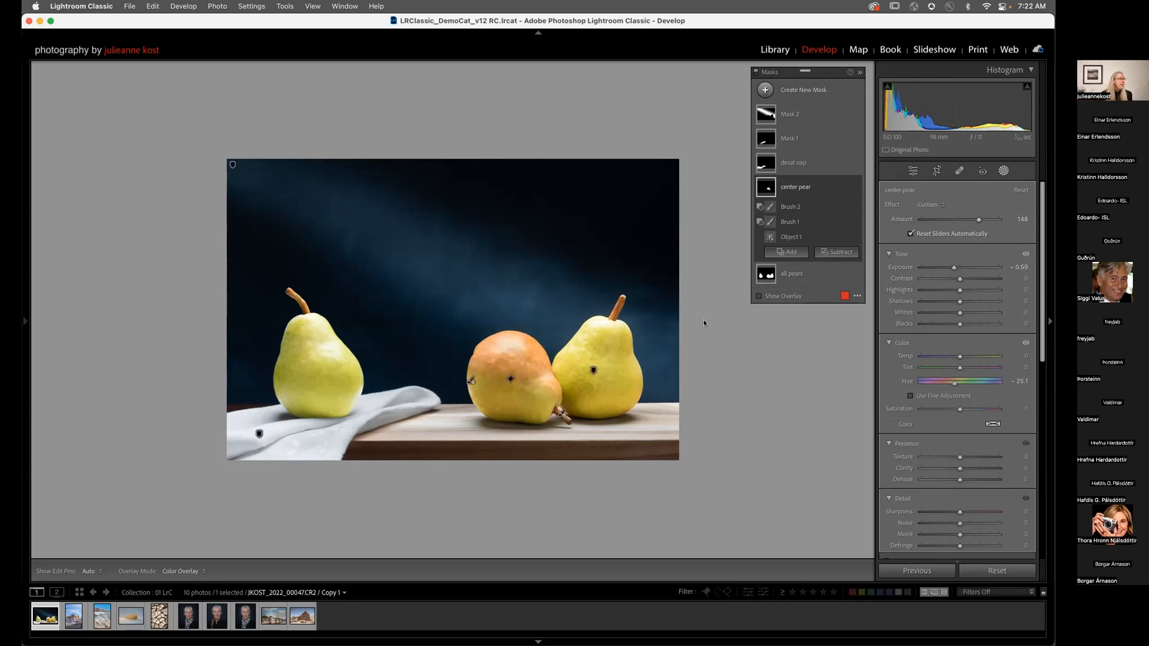
{"action": "left_click", "coordinate": [74, 617]}
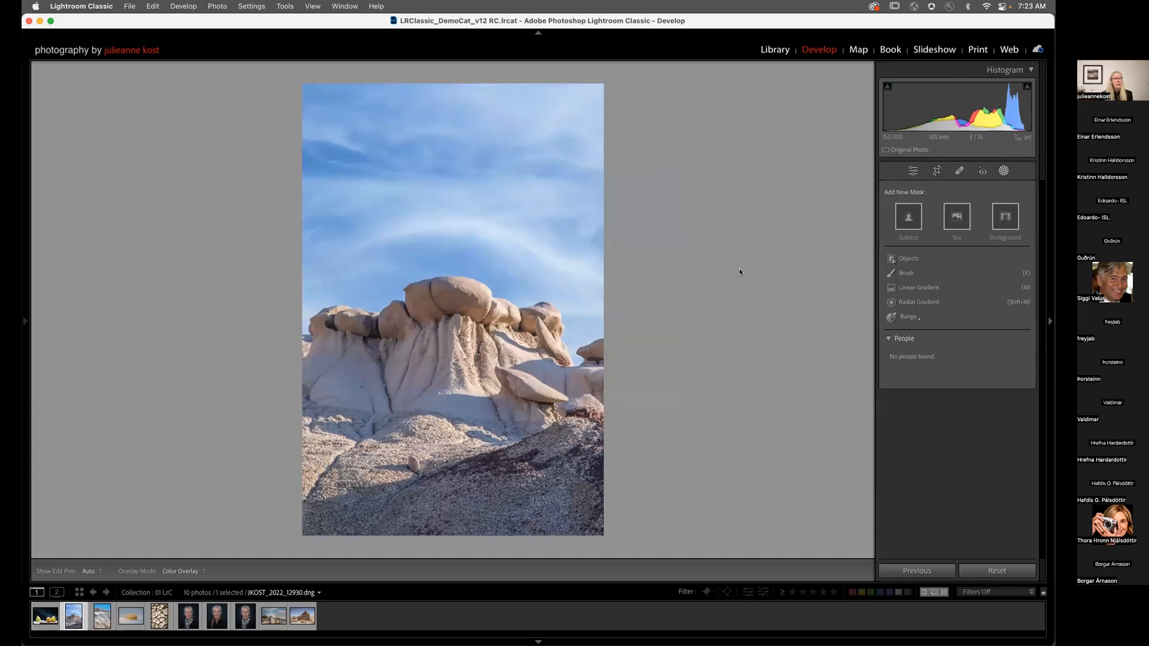
Step: Add a Sky mask with Dehaze 46 and Saturation -51
{"action": "left_click", "coordinate": [957, 217]}
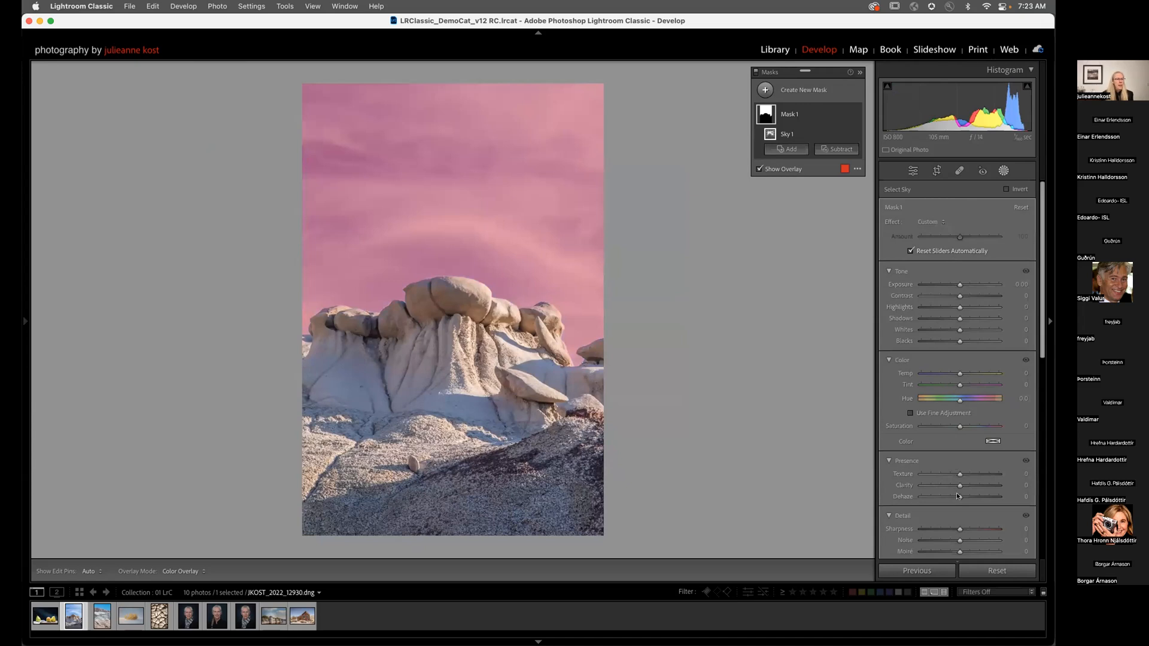
{"action": "left_click_drag", "start_coordinate": [960, 497], "coordinate": [977, 496]}
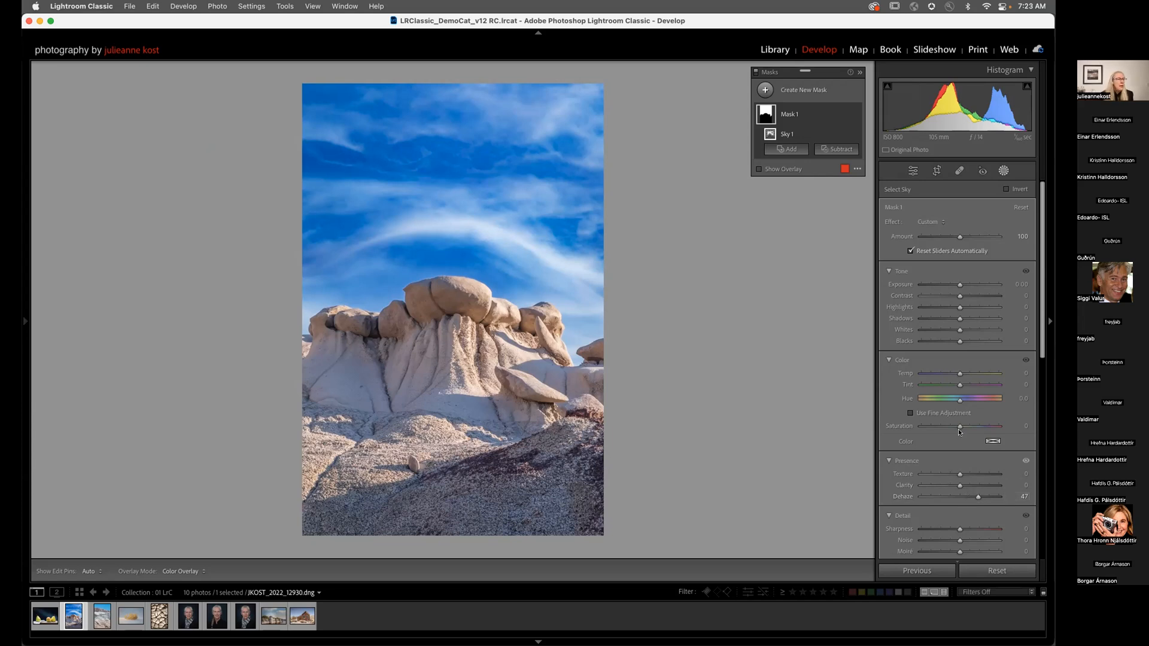
{"action": "left_click_drag", "start_coordinate": [959, 427], "coordinate": [936, 427]}
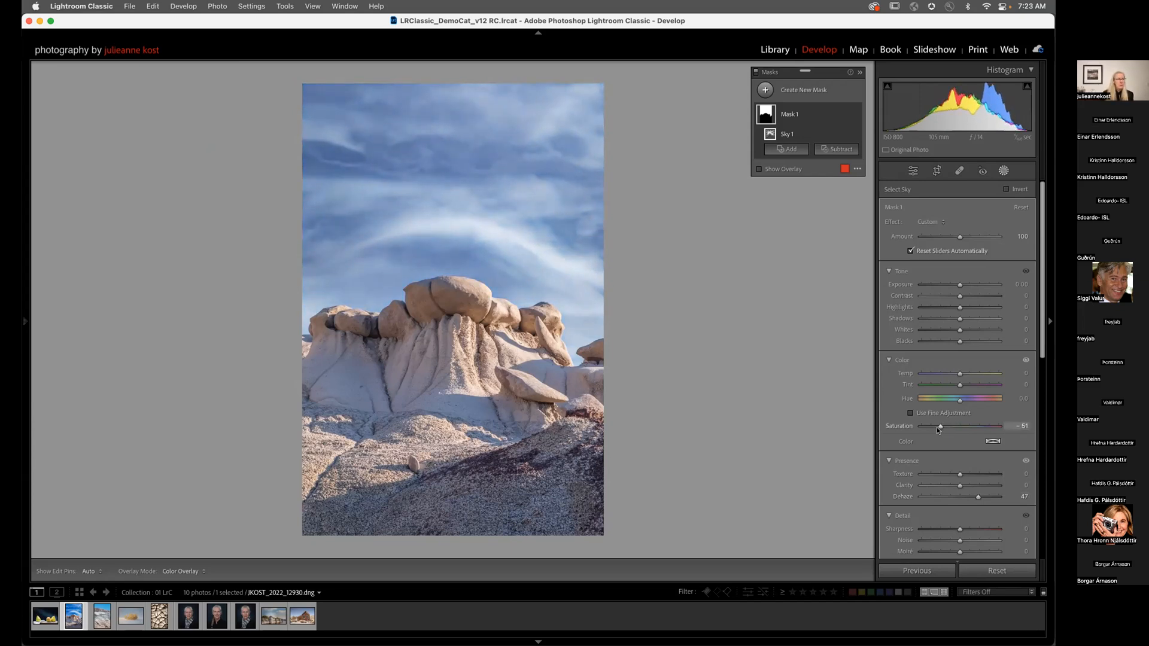
{"action": "mouse_move", "coordinate": [978, 499]}
{"action": "left_mouse_down"}
{"action": "mouse_move", "coordinate": [968, 499]}
{"action": "mouse_move", "coordinate": [977, 498]}
{"action": "left_mouse_up"}
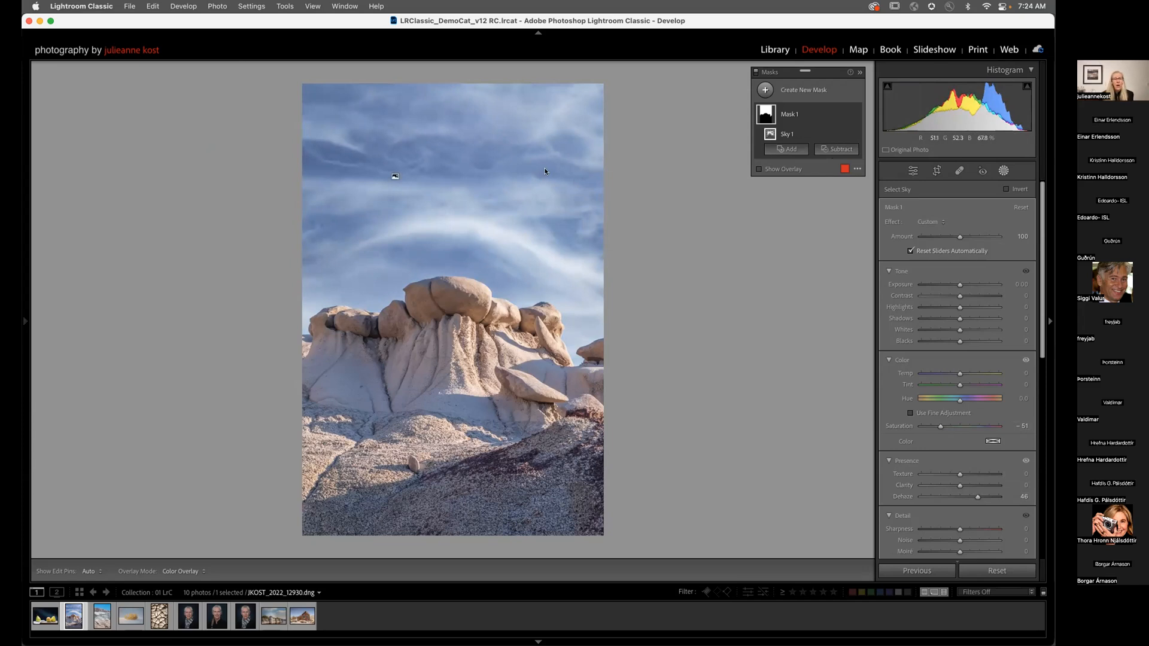
Step: Browse the HSL/Color panel's per-colour controls, picking blue, and show the left side panel
{"action": "scroll", "coordinate": [924, 311], "scroll_direction": "down", "scroll_amount": 5}
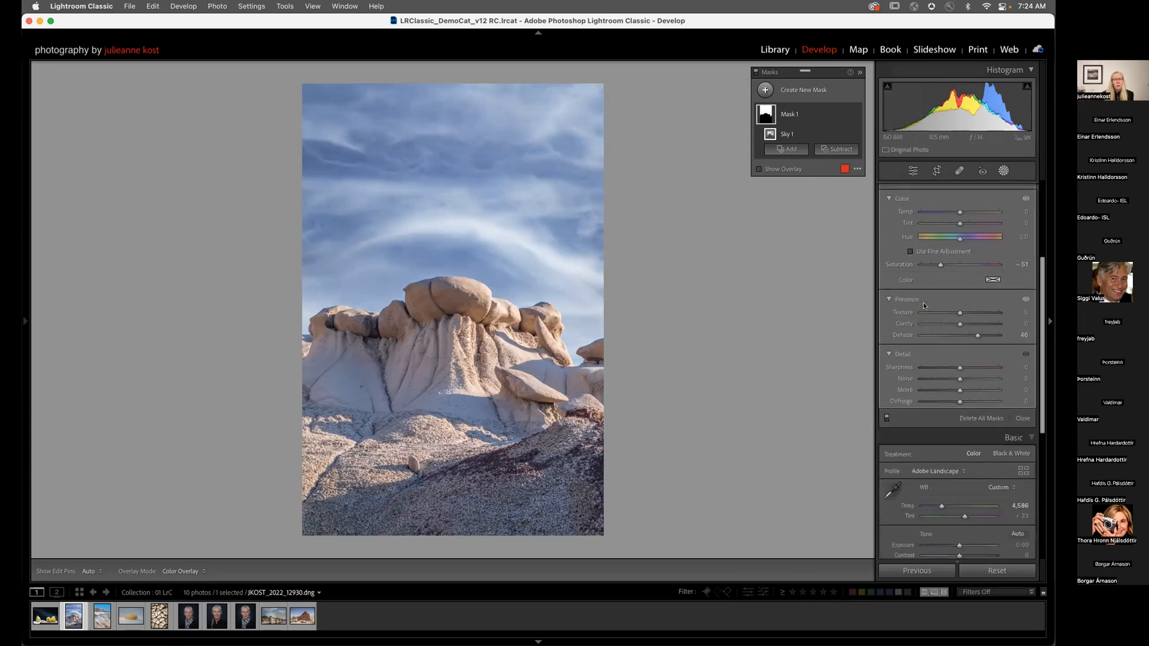
{"action": "scroll", "coordinate": [988, 478], "scroll_direction": "down", "scroll_amount": 3}
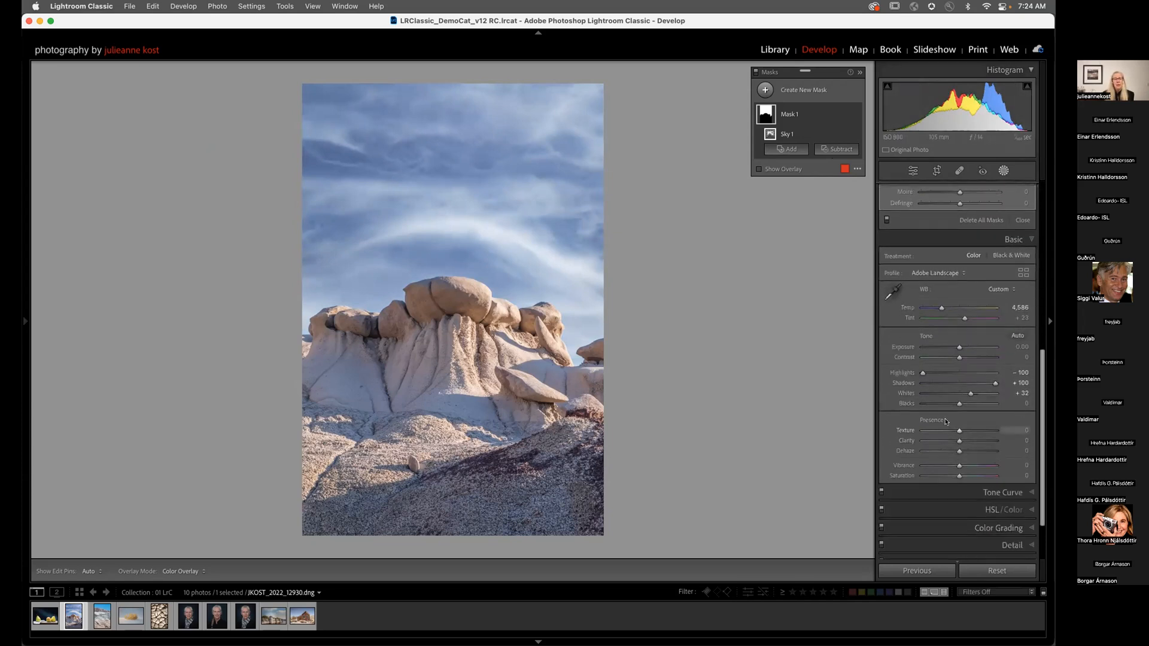
{"action": "left_click", "coordinate": [991, 510]}
{"action": "scroll", "coordinate": [959, 299], "scroll_direction": "up", "scroll_amount": 3}
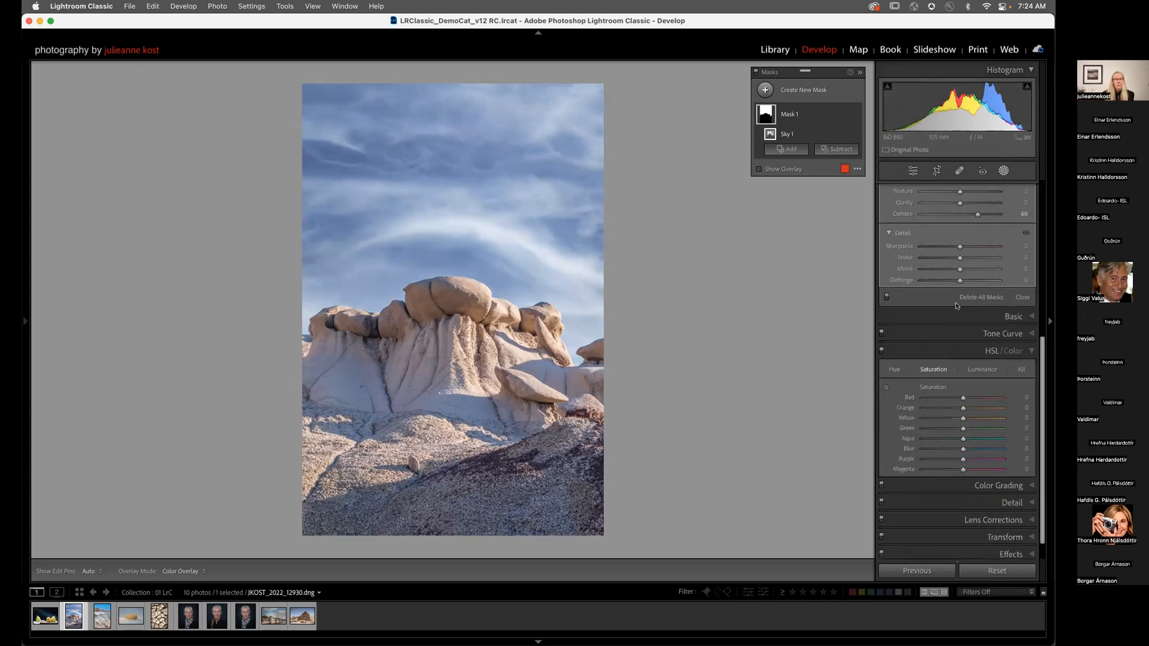
{"action": "scroll", "coordinate": [964, 278], "scroll_direction": "up", "scroll_amount": 4}
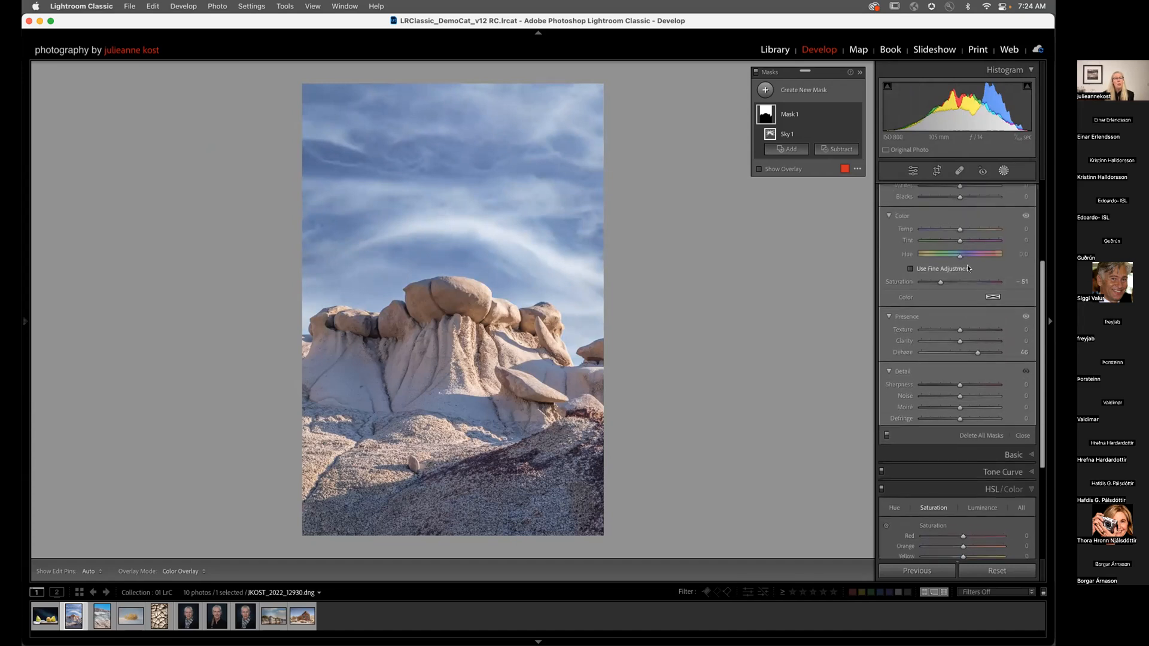
{"action": "scroll", "coordinate": [968, 267], "scroll_direction": "down", "scroll_amount": 2}
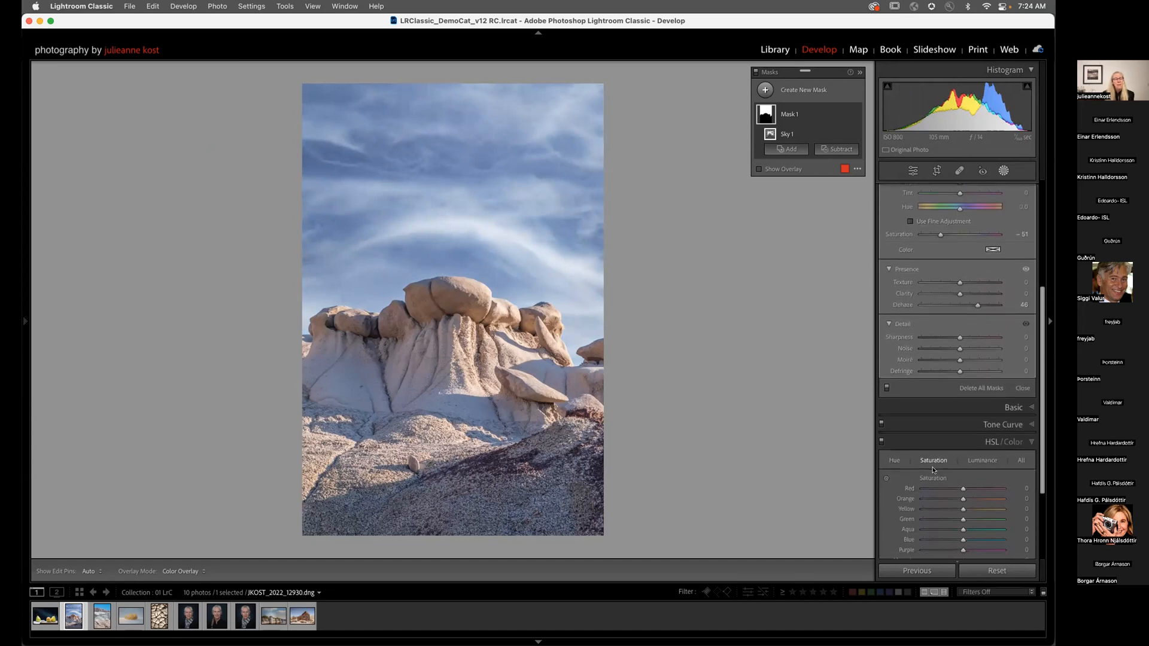
{"action": "left_click", "coordinate": [1016, 444]}
{"action": "scroll", "coordinate": [967, 466], "scroll_direction": "down", "scroll_amount": 1}
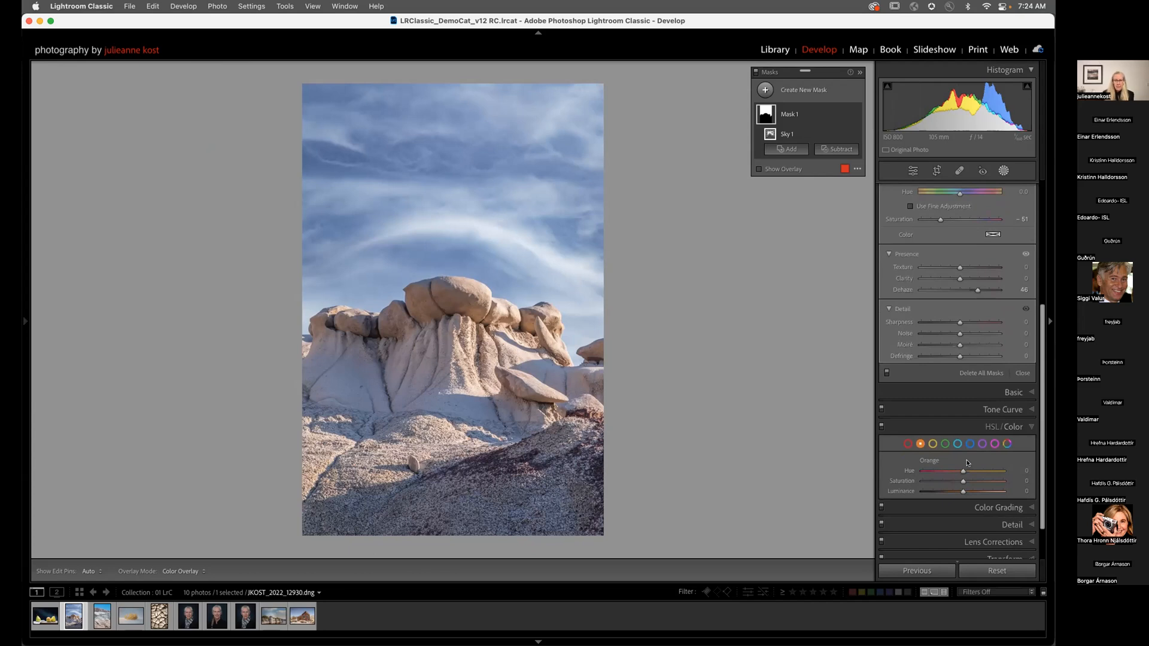
{"action": "left_click", "coordinate": [970, 444]}
{"action": "scroll", "coordinate": [964, 359], "scroll_direction": "up", "scroll_amount": 2}
{"action": "scroll", "coordinate": [965, 359], "scroll_direction": "up", "scroll_amount": 6}
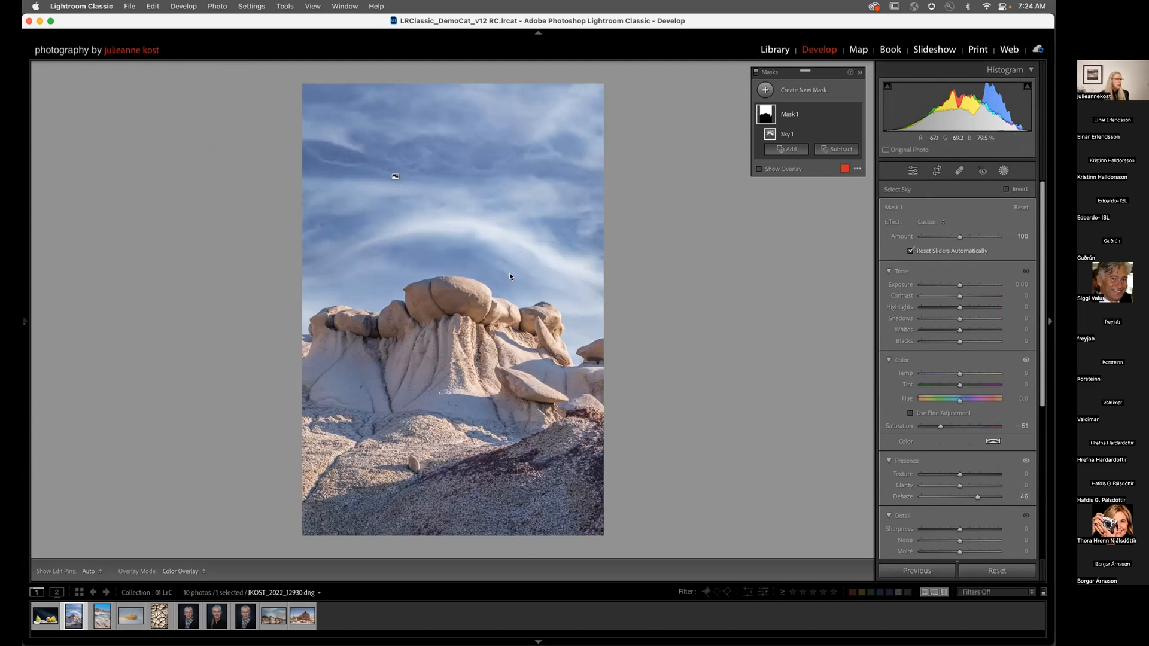
{"action": "key", "text": "space"}
{"action": "key", "text": "space"}
{"action": "key", "text": "space"}
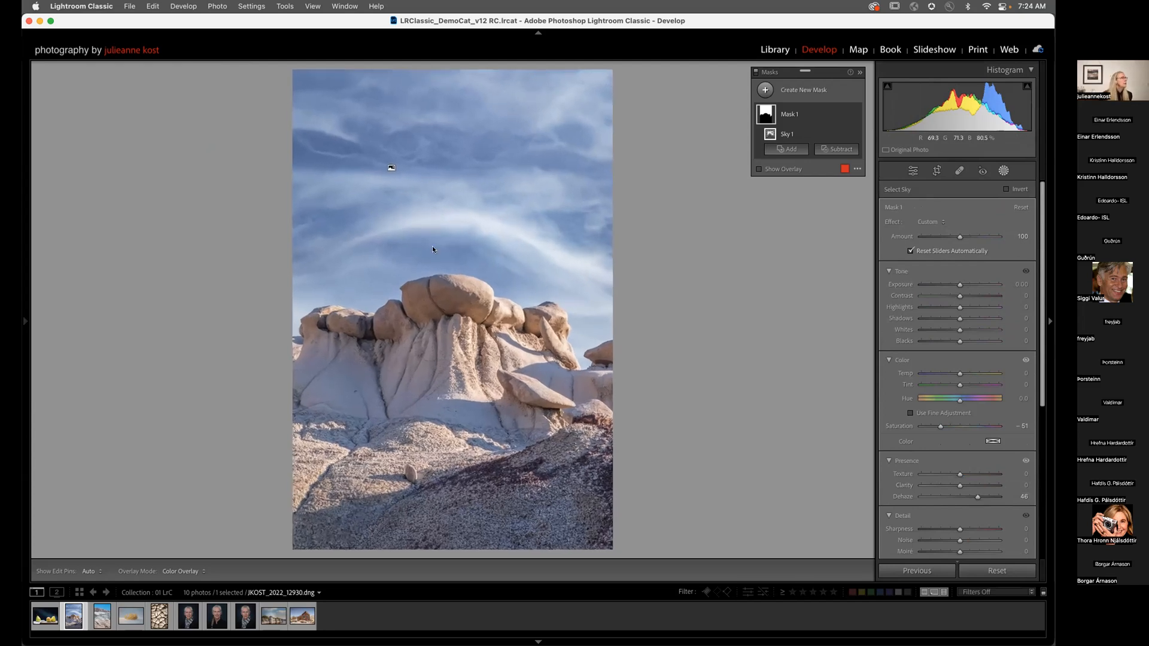
{"action": "left_click", "coordinate": [25, 321]}
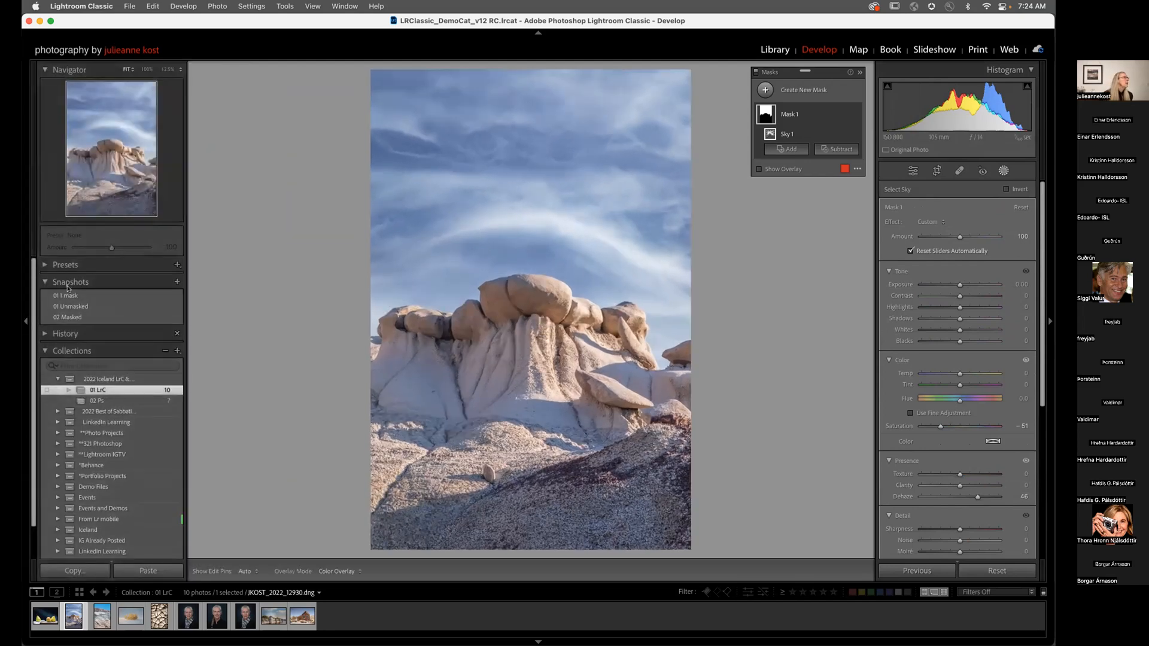
Step: Inspect the sky at 100%, set the sky mask's Noise reduction to 52, and return to Fit
{"action": "left_click", "coordinate": [147, 69]}
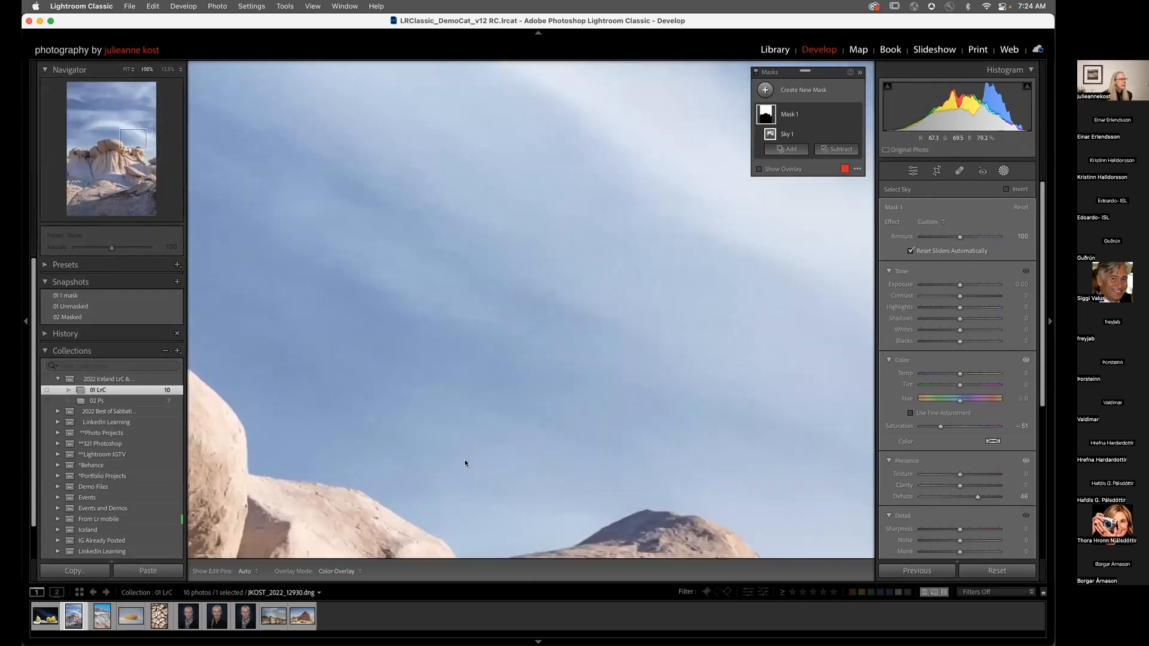
{"action": "left_click_drag", "start_coordinate": [600, 331], "coordinate": [716, 259]}
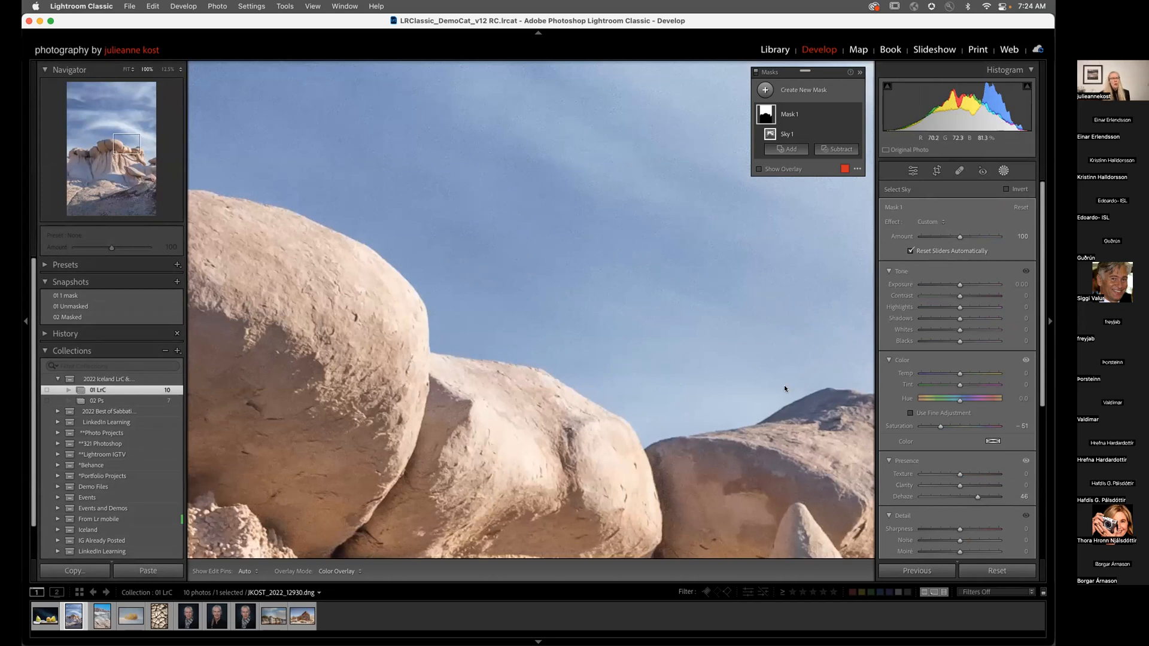
{"action": "scroll", "coordinate": [934, 479], "scroll_direction": "down", "scroll_amount": 2}
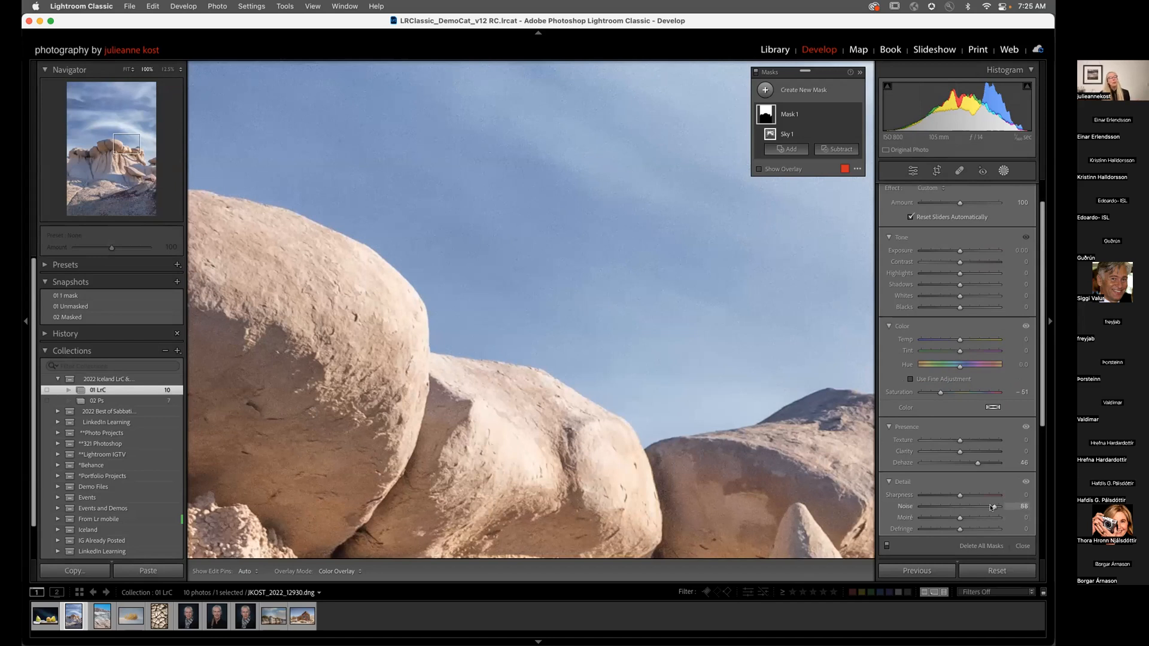
{"action": "left_click_drag", "start_coordinate": [996, 507], "coordinate": [978, 508]}
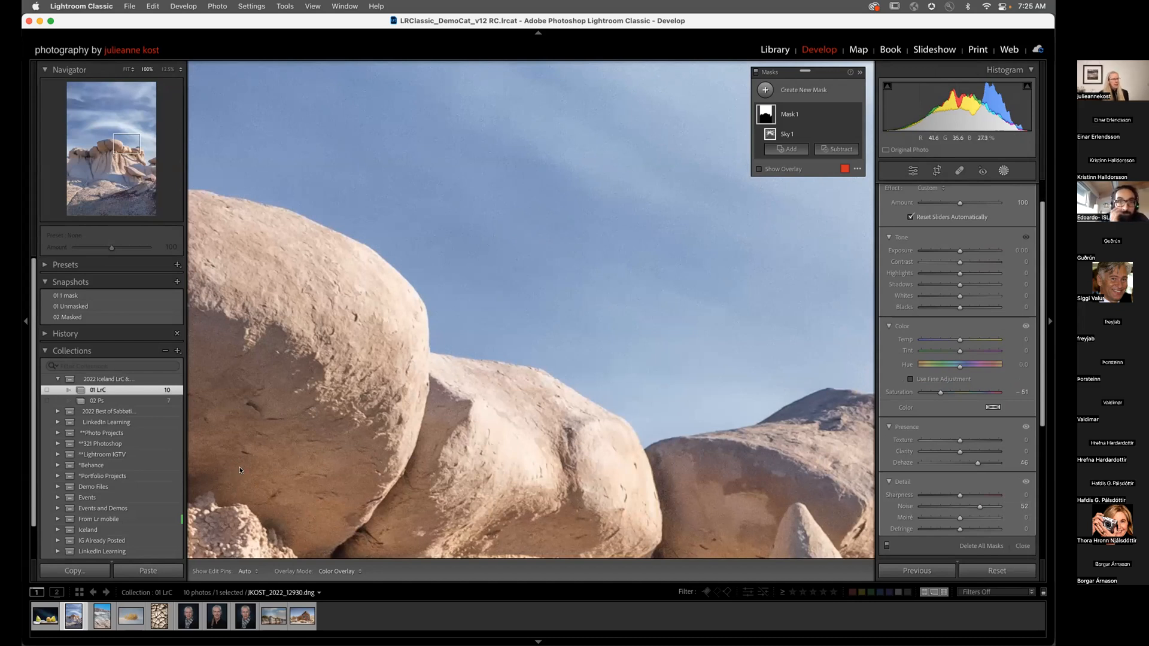
{"action": "left_click", "coordinate": [548, 230]}
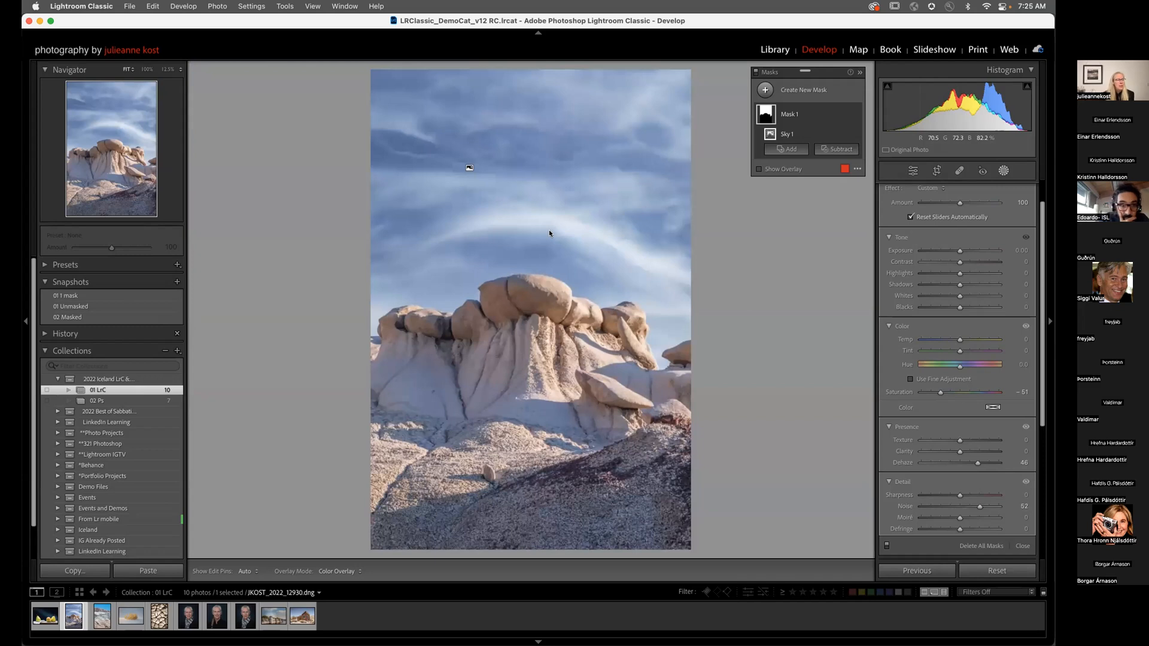
Step: Create a new brush mask and paint it over the rock's left side and lower base
{"action": "left_click", "coordinate": [798, 90]}
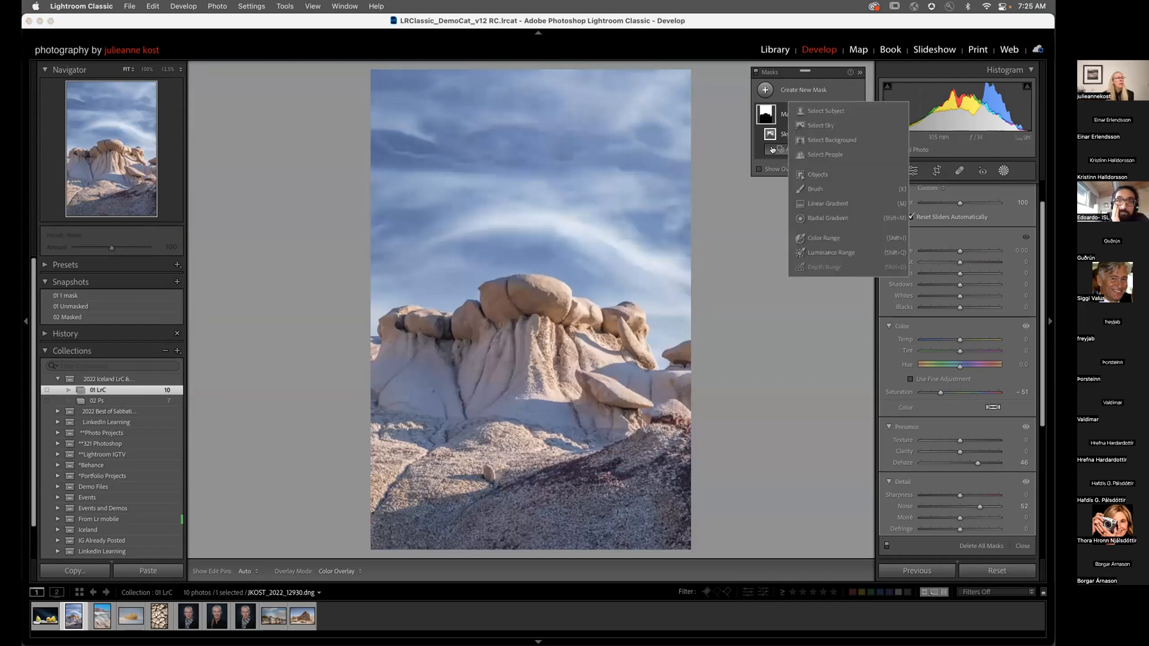
{"action": "left_click", "coordinate": [811, 191]}
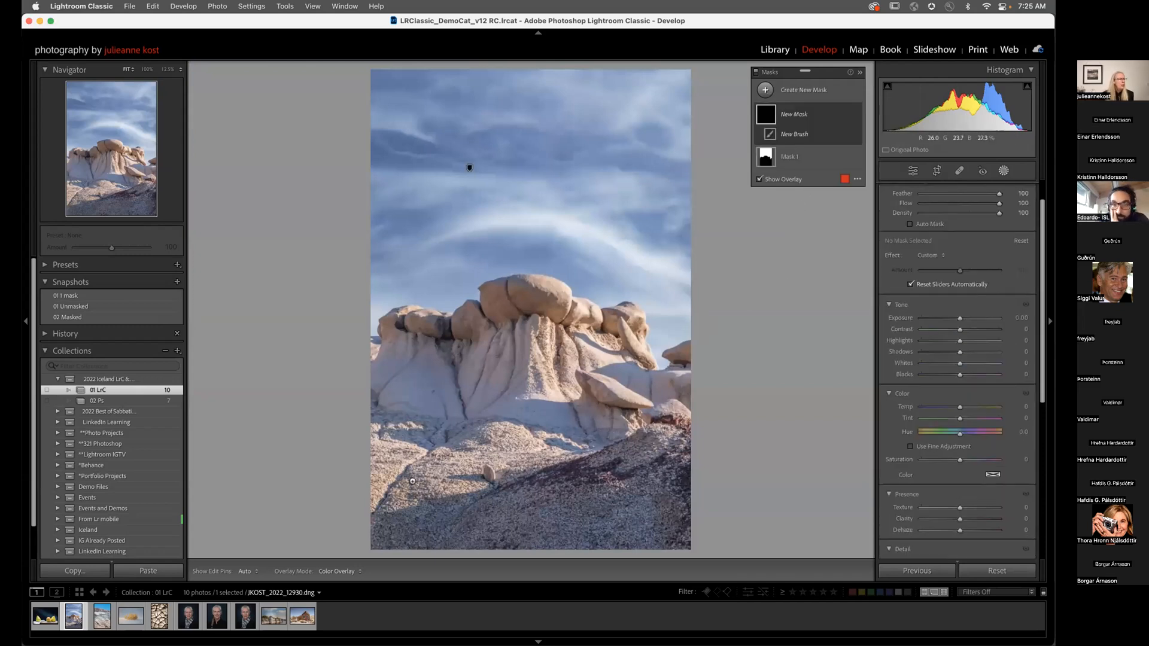
{"action": "mouse_move", "coordinate": [378, 372]}
{"action": "left_mouse_down"}
{"action": "mouse_move", "coordinate": [373, 356]}
{"action": "mouse_move", "coordinate": [390, 346]}
{"action": "mouse_move", "coordinate": [428, 366]}
{"action": "mouse_move", "coordinate": [565, 344]}
{"action": "mouse_move", "coordinate": [672, 397]}
{"action": "mouse_move", "coordinate": [553, 382]}
{"action": "mouse_move", "coordinate": [482, 392]}
{"action": "mouse_move", "coordinate": [369, 433]}
{"action": "mouse_move", "coordinate": [682, 479]}
{"action": "left_mouse_up"}
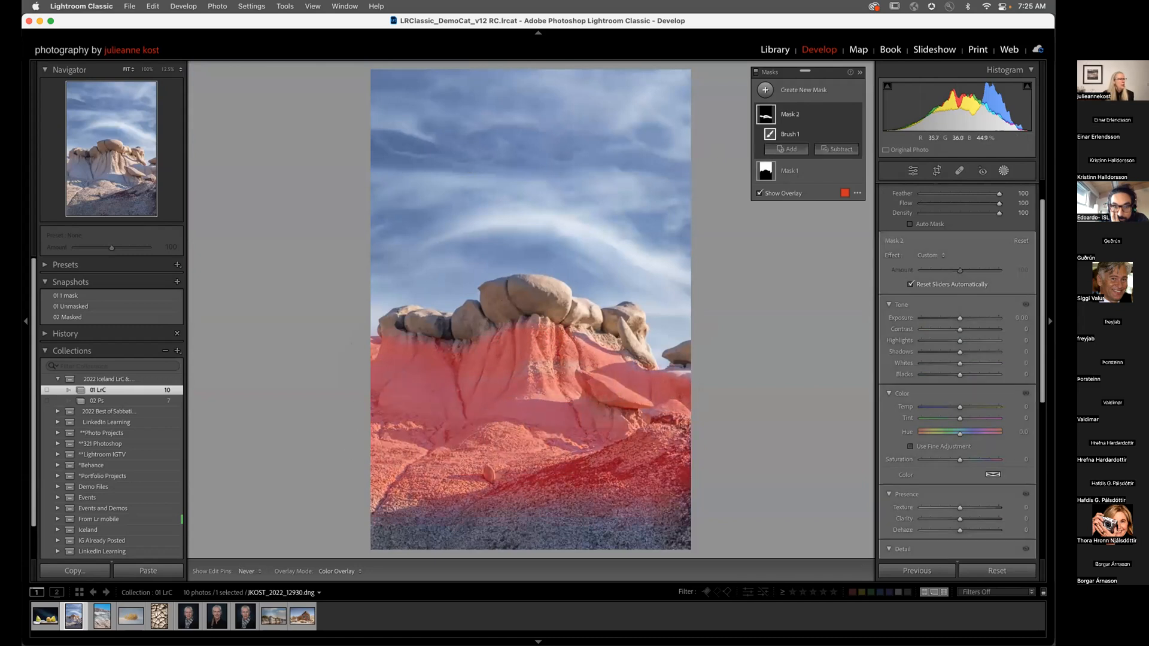
{"action": "left_click_drag", "start_coordinate": [319, 504], "coordinate": [712, 512]}
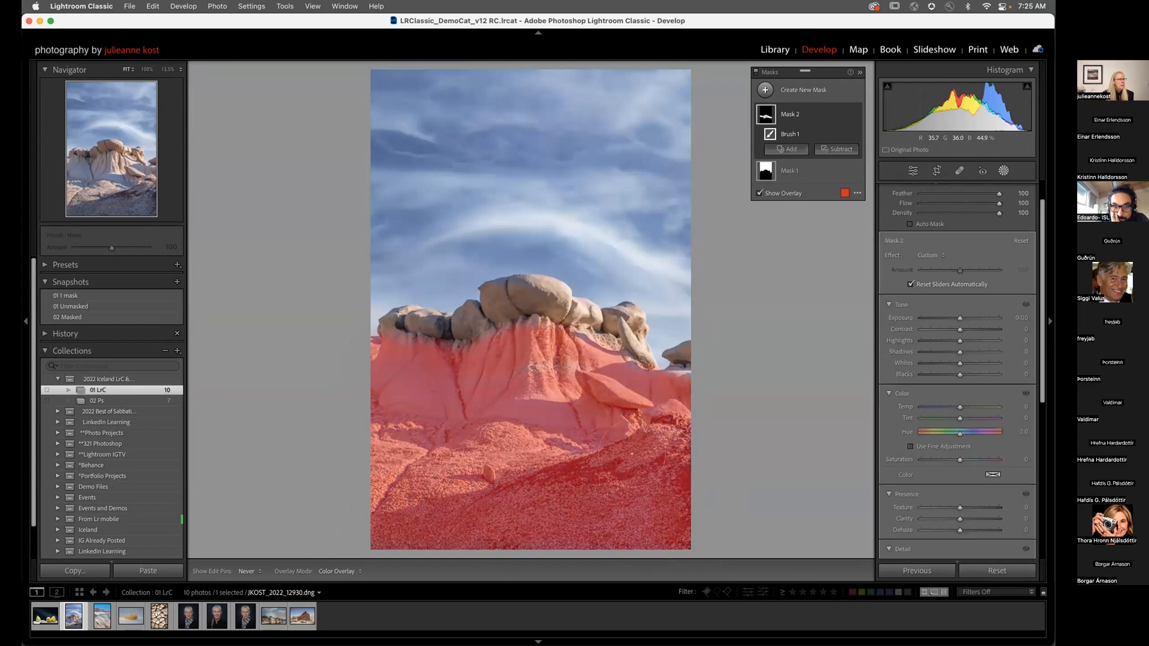
Step: Zoom to 100% and erase the mask along the slanted slab's top and lower edges
{"action": "left_click", "coordinate": [623, 395]}
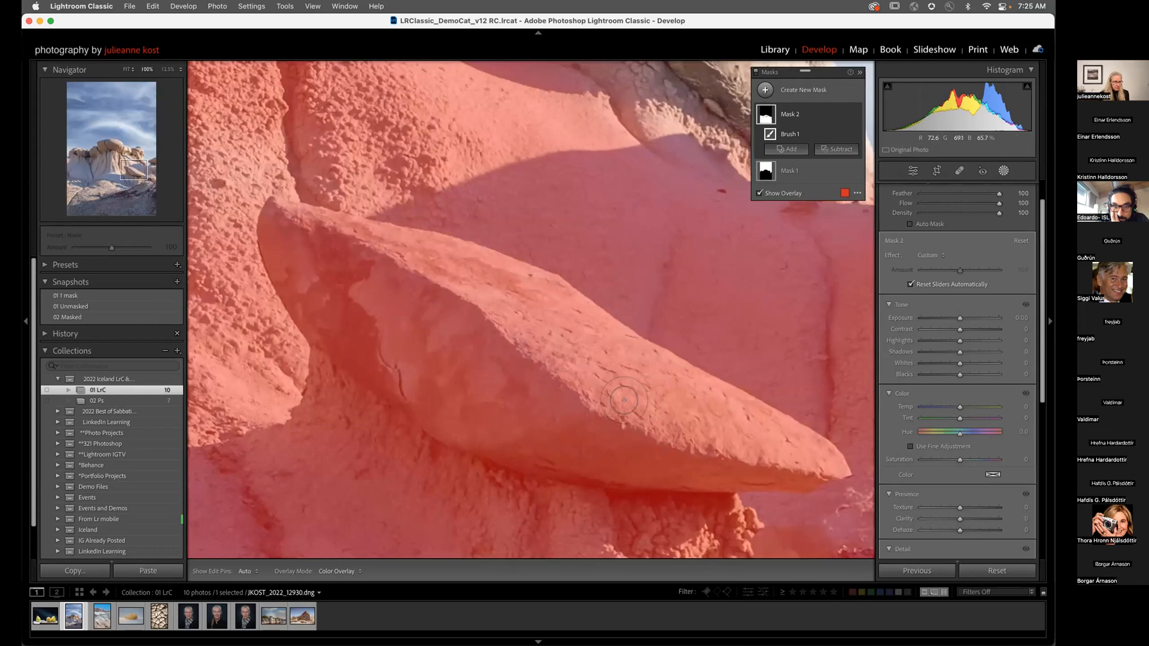
{"action": "scroll", "coordinate": [952, 252], "scroll_direction": "up", "scroll_amount": 2}
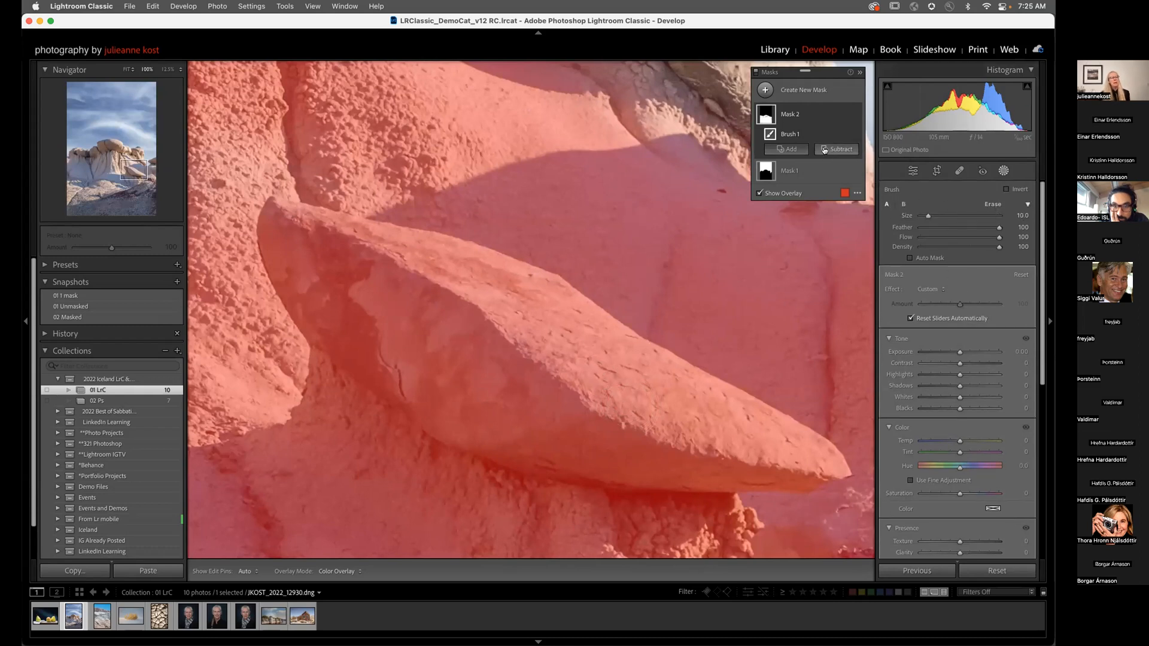
{"action": "left_click", "coordinate": [994, 205]}
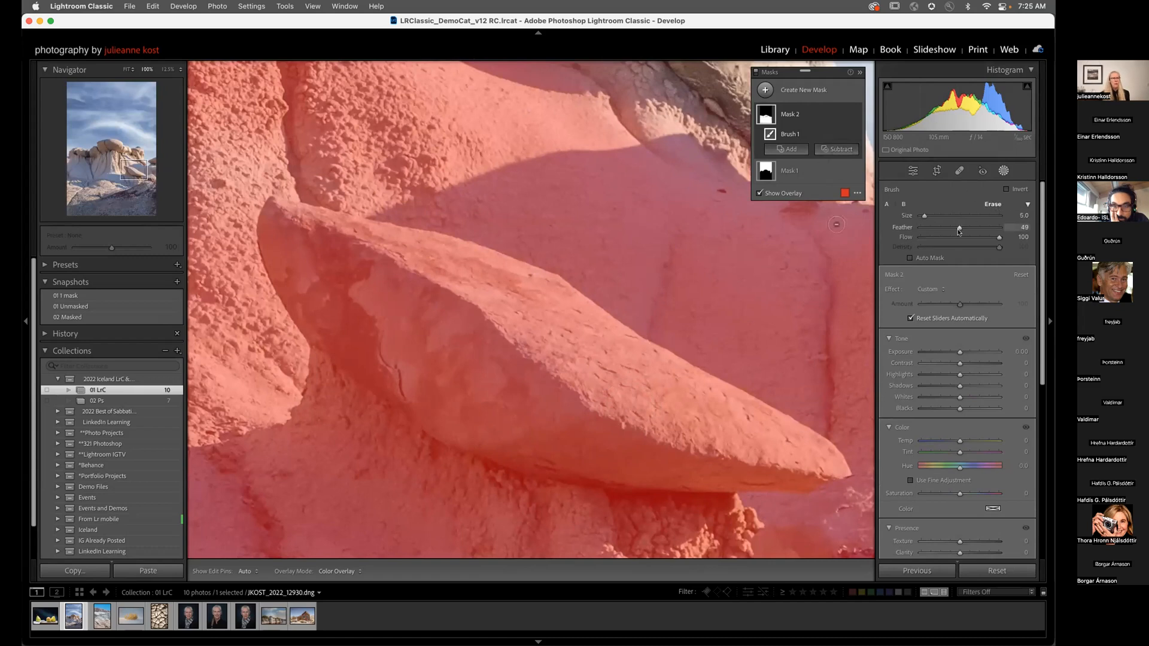
{"action": "key", "text": "bracketright"}
{"action": "key", "text": "bracketright"}
{"action": "mouse_move", "coordinate": [275, 221]}
{"action": "left_mouse_down"}
{"action": "mouse_move", "coordinate": [384, 234]}
{"action": "mouse_move", "coordinate": [502, 270]}
{"action": "mouse_move", "coordinate": [835, 467]}
{"action": "mouse_move", "coordinate": [742, 481]}
{"action": "mouse_move", "coordinate": [590, 463]}
{"action": "mouse_move", "coordinate": [459, 421]}
{"action": "left_mouse_up"}
{"action": "mouse_move", "coordinate": [351, 357]}
{"action": "left_mouse_down"}
{"action": "mouse_move", "coordinate": [280, 264]}
{"action": "mouse_move", "coordinate": [263, 225]}
{"action": "mouse_move", "coordinate": [270, 208]}
{"action": "mouse_move", "coordinate": [432, 243]}
{"action": "mouse_move", "coordinate": [270, 203]}
{"action": "mouse_move", "coordinate": [368, 222]}
{"action": "mouse_move", "coordinate": [552, 286]}
{"action": "left_mouse_up"}
{"action": "key", "text": "bracketleft"}
{"action": "key", "text": "bracketleft"}
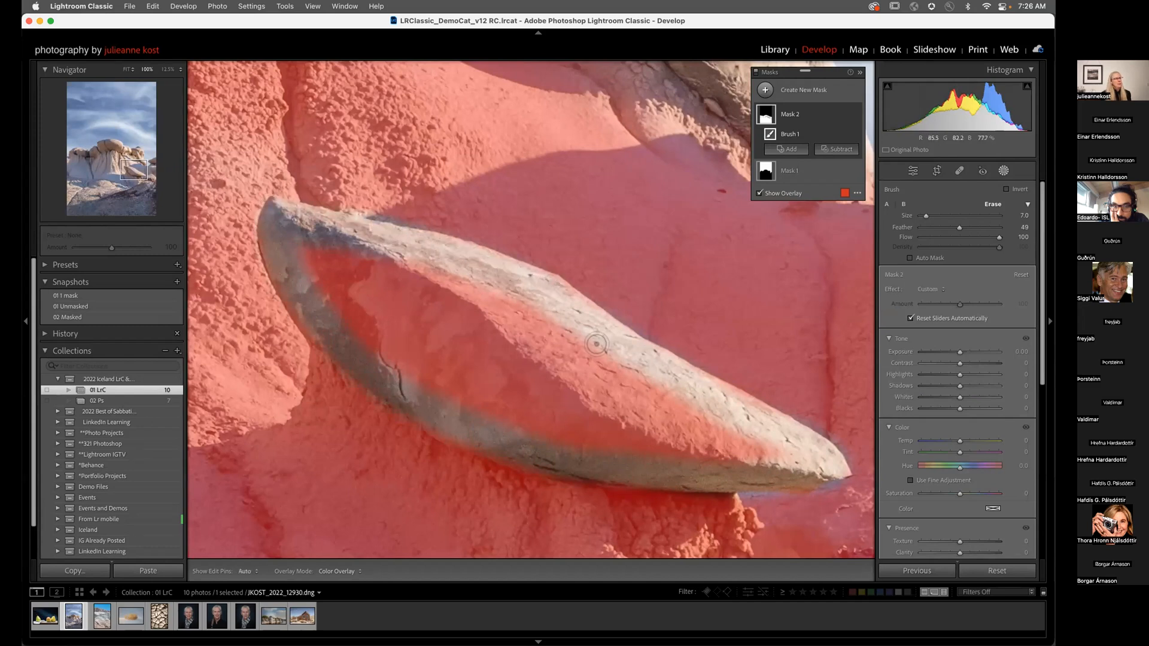
{"action": "left_click", "coordinate": [857, 192]}
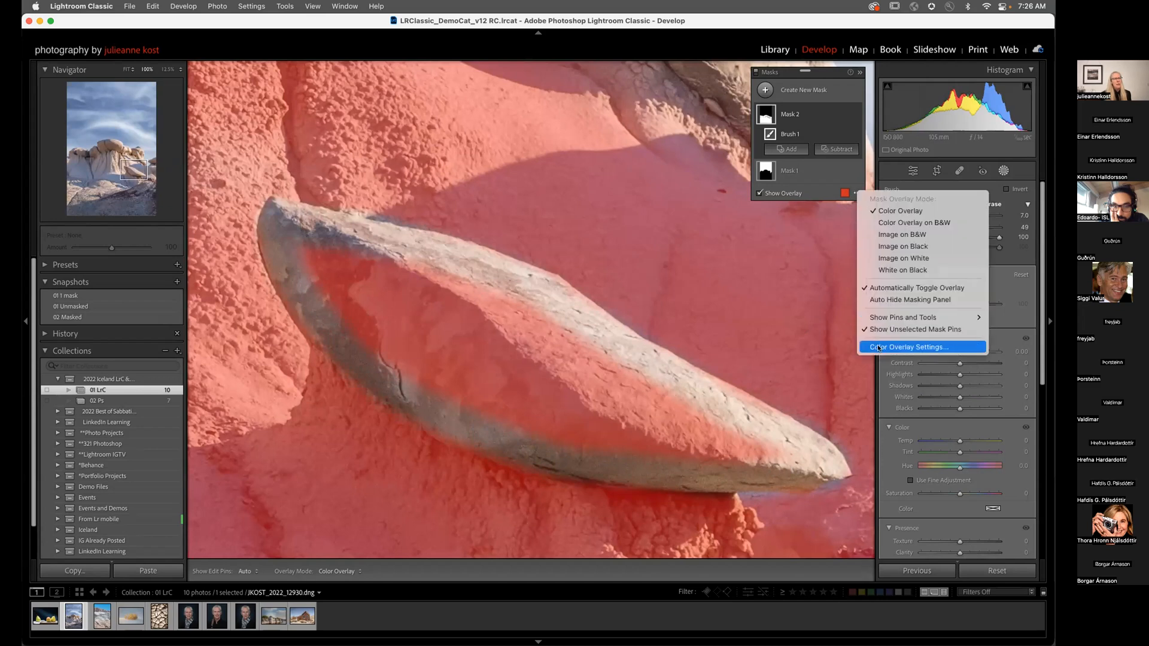
Step: View the mask as White on Black and erase the rest of the slab with a larger brush
{"action": "left_click", "coordinate": [902, 270]}
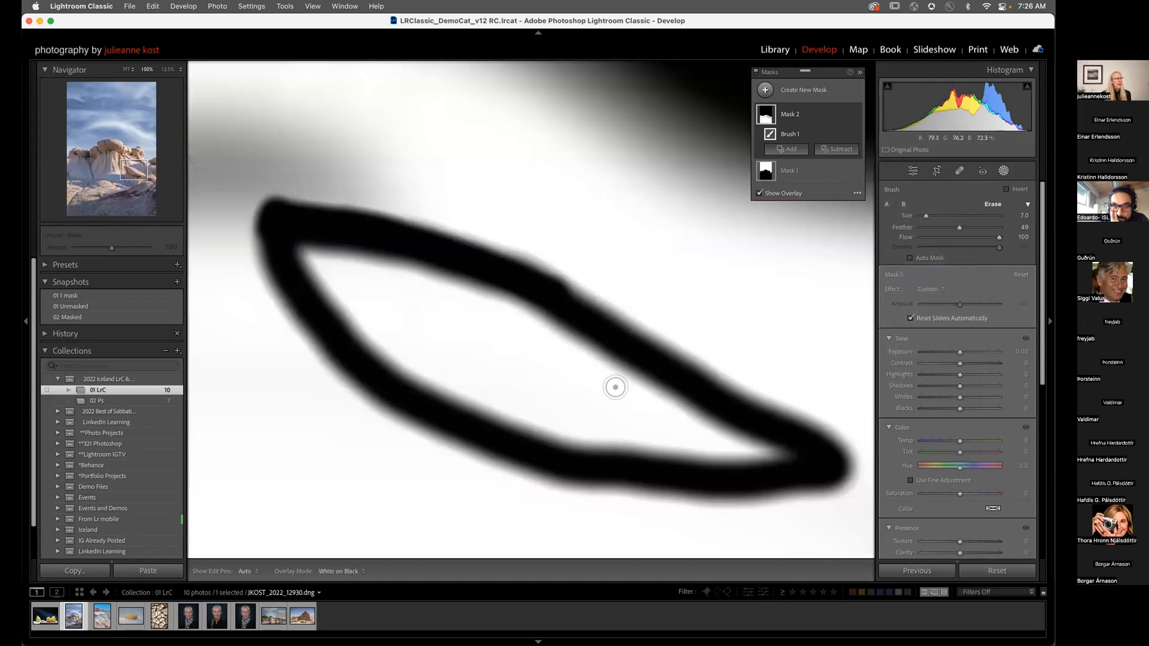
{"action": "key", "text": "bracketright"}
{"action": "key", "text": "bracketright"}
{"action": "key", "text": "bracketright"}
{"action": "mouse_move", "coordinate": [323, 263]}
{"action": "left_mouse_down"}
{"action": "mouse_move", "coordinate": [597, 347]}
{"action": "mouse_move", "coordinate": [772, 445]}
{"action": "mouse_move", "coordinate": [629, 431]}
{"action": "mouse_move", "coordinate": [374, 338]}
{"action": "mouse_move", "coordinate": [465, 328]}
{"action": "mouse_move", "coordinate": [652, 413]}
{"action": "mouse_move", "coordinate": [419, 347]}
{"action": "left_mouse_up"}
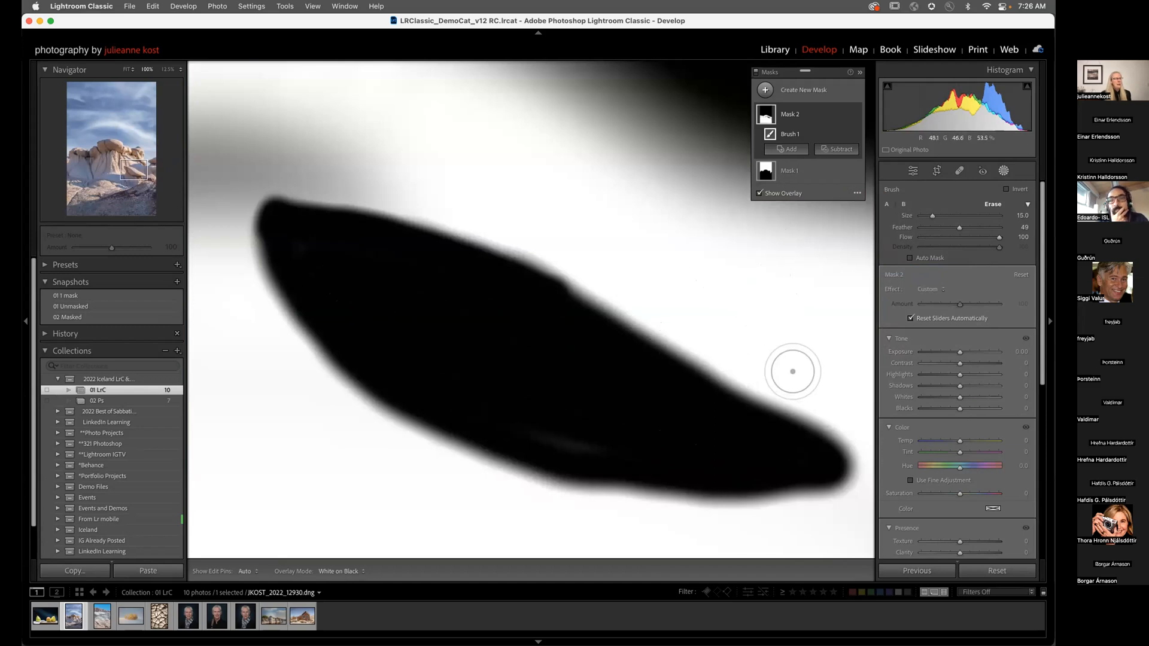
Step: Return to Color Overlay, erase the boulder beneath the slab tip, and zoom back out
{"action": "left_click", "coordinate": [857, 193]}
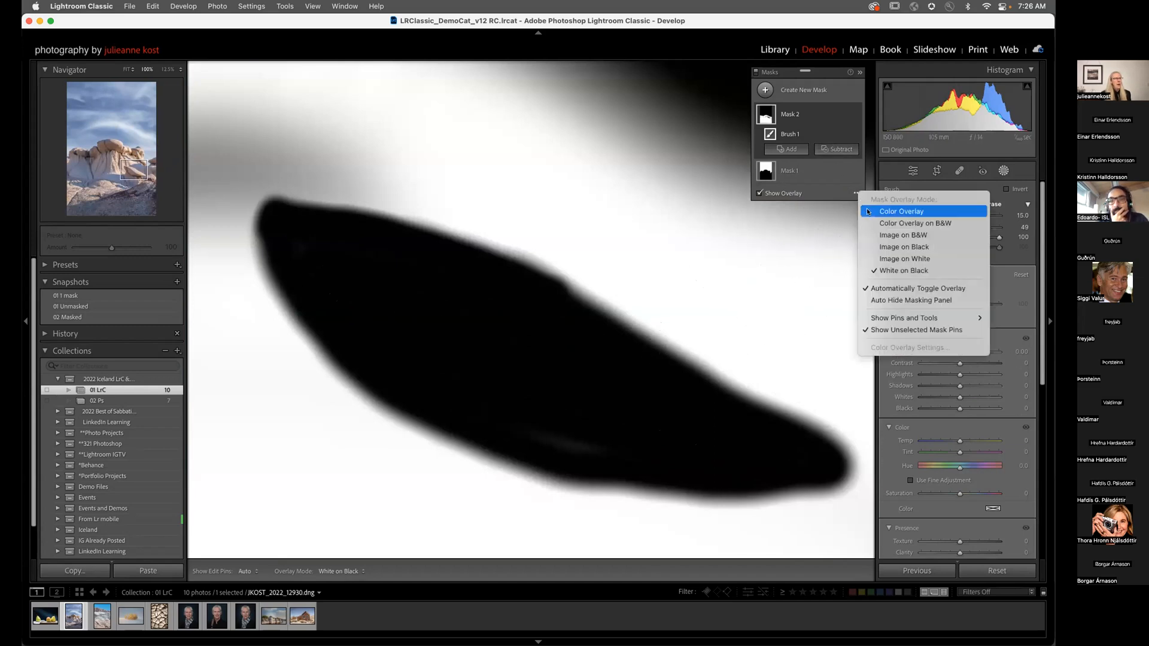
{"action": "left_click", "coordinate": [867, 212]}
{"action": "left_click_drag", "start_coordinate": [539, 290], "coordinate": [477, 251]}
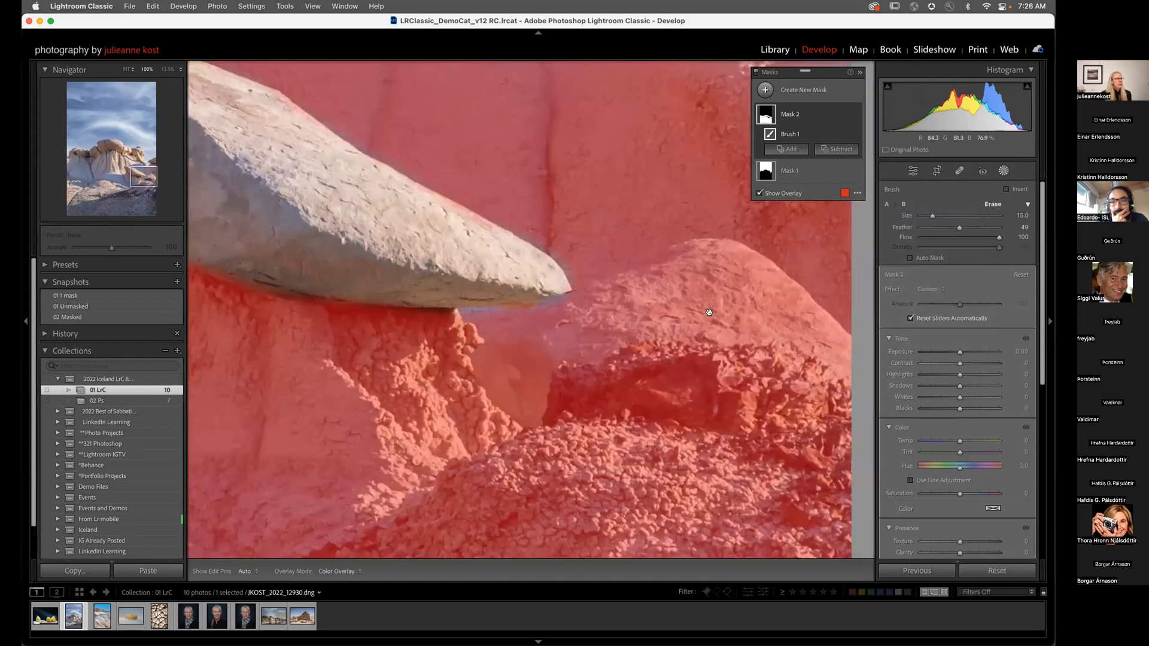
{"action": "left_click_drag", "start_coordinate": [710, 313], "coordinate": [518, 319]}
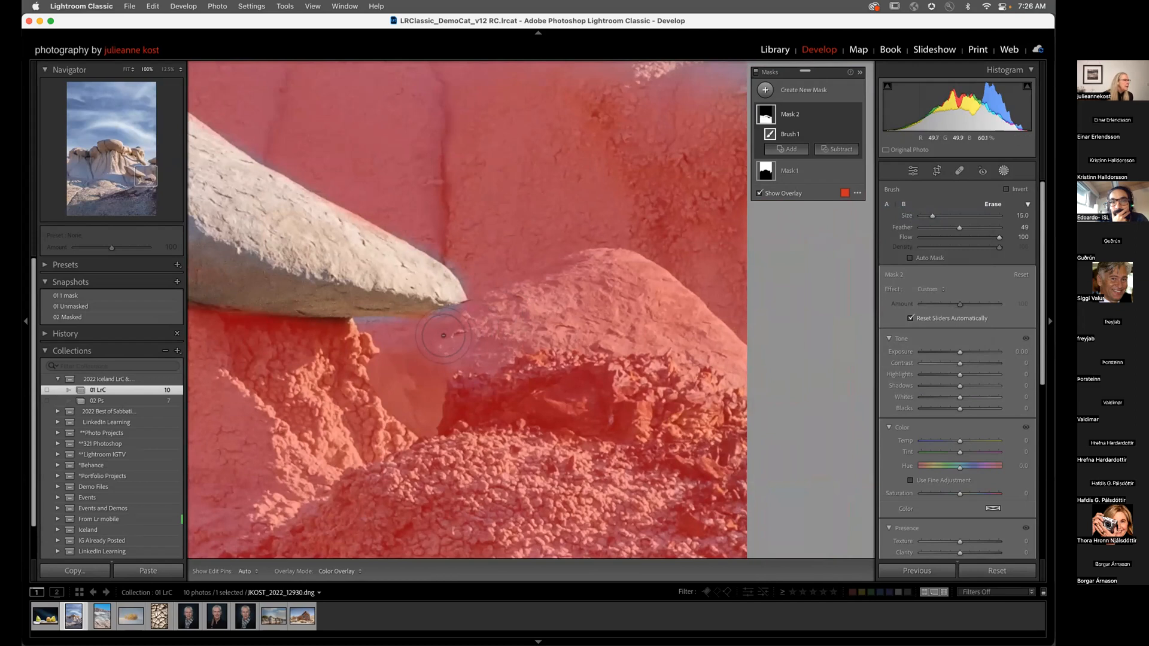
{"action": "key", "text": "h"}
{"action": "mouse_move", "coordinate": [427, 345]}
{"action": "left_mouse_down"}
{"action": "mouse_move", "coordinate": [597, 273]}
{"action": "mouse_move", "coordinate": [620, 275]}
{"action": "mouse_move", "coordinate": [720, 354]}
{"action": "mouse_move", "coordinate": [629, 317]}
{"action": "mouse_move", "coordinate": [498, 327]}
{"action": "mouse_move", "coordinate": [438, 352]}
{"action": "mouse_move", "coordinate": [491, 325]}
{"action": "mouse_move", "coordinate": [402, 354]}
{"action": "mouse_move", "coordinate": [426, 390]}
{"action": "left_mouse_up"}
{"action": "key", "text": "h"}
{"action": "key", "text": "bracketleft"}
{"action": "key", "text": "bracketleft"}
{"action": "key", "text": "bracketleft"}
{"action": "key", "text": "h"}
{"action": "key", "text": "z"}
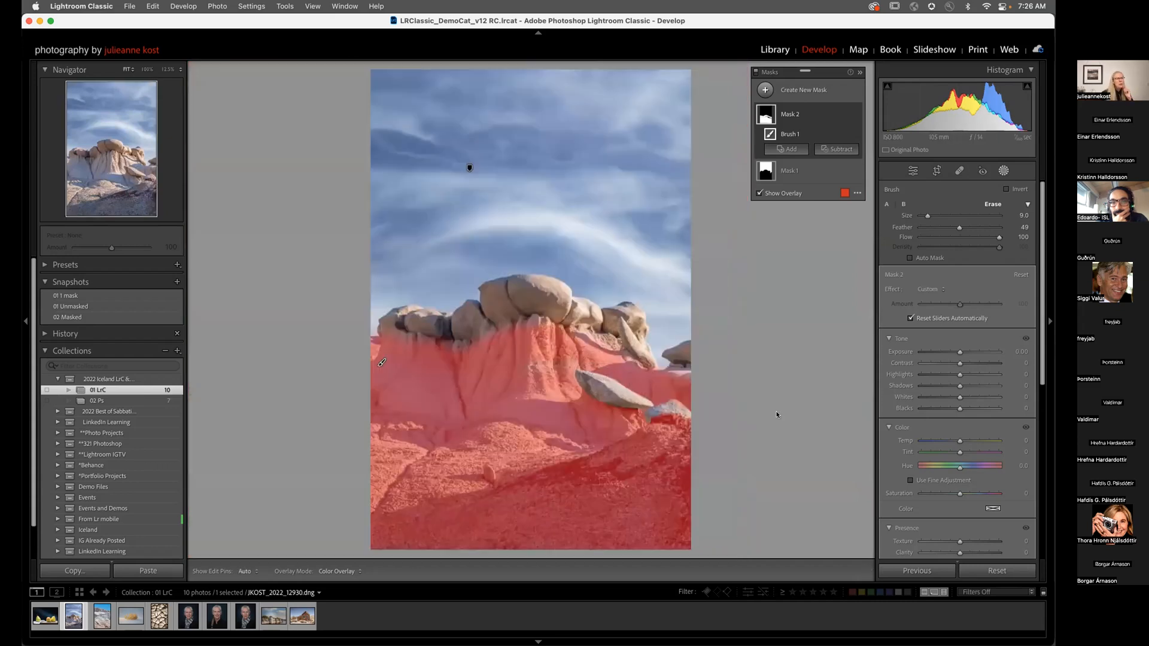
Step: Undo two stray erase strokes in the rock's centre and switch back to brush A
{"action": "left_click_drag", "start_coordinate": [537, 376], "coordinate": [546, 366]}
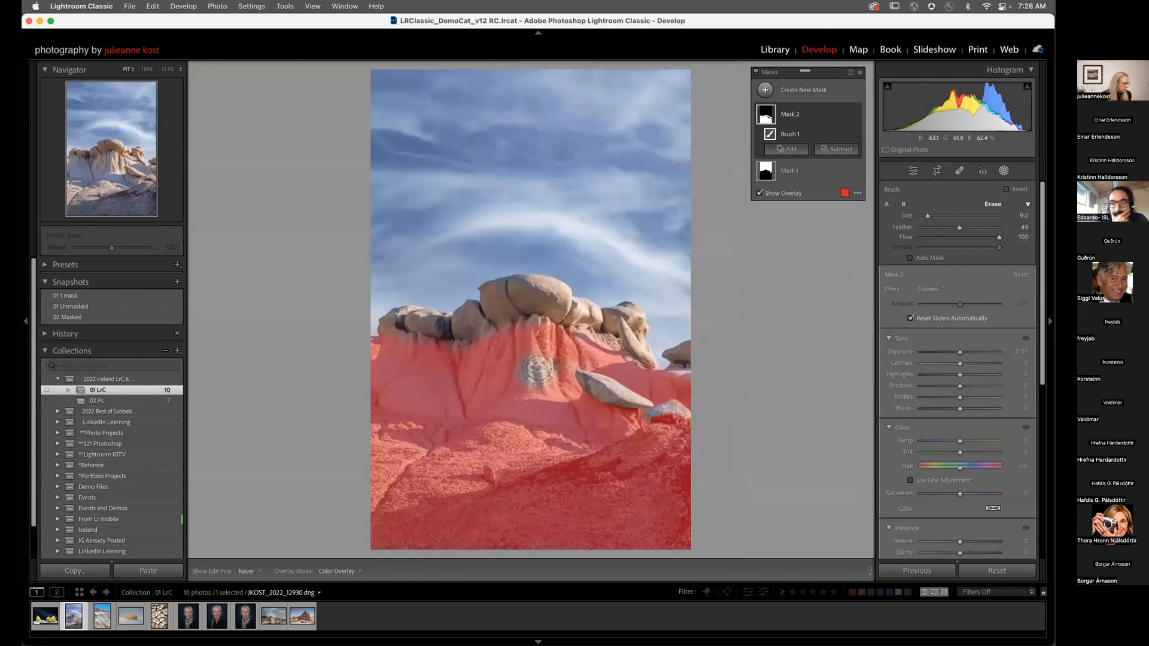
{"action": "key", "text": "super+z"}
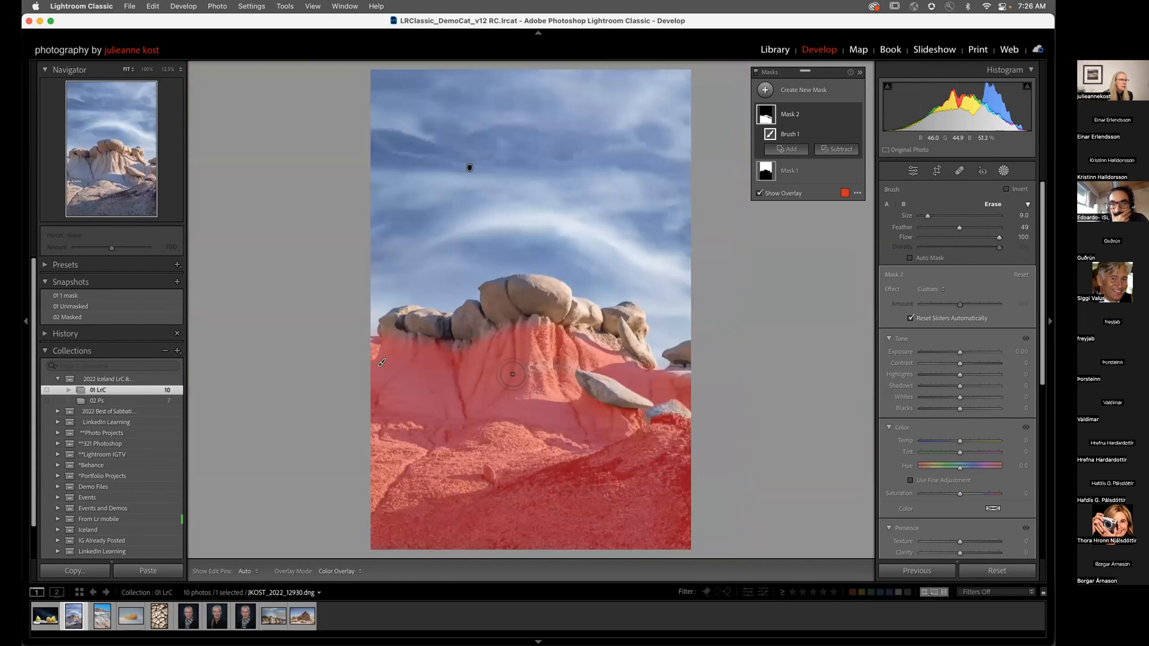
{"action": "left_click_drag", "start_coordinate": [525, 390], "coordinate": [527, 363]}
{"action": "key", "text": "super+z"}
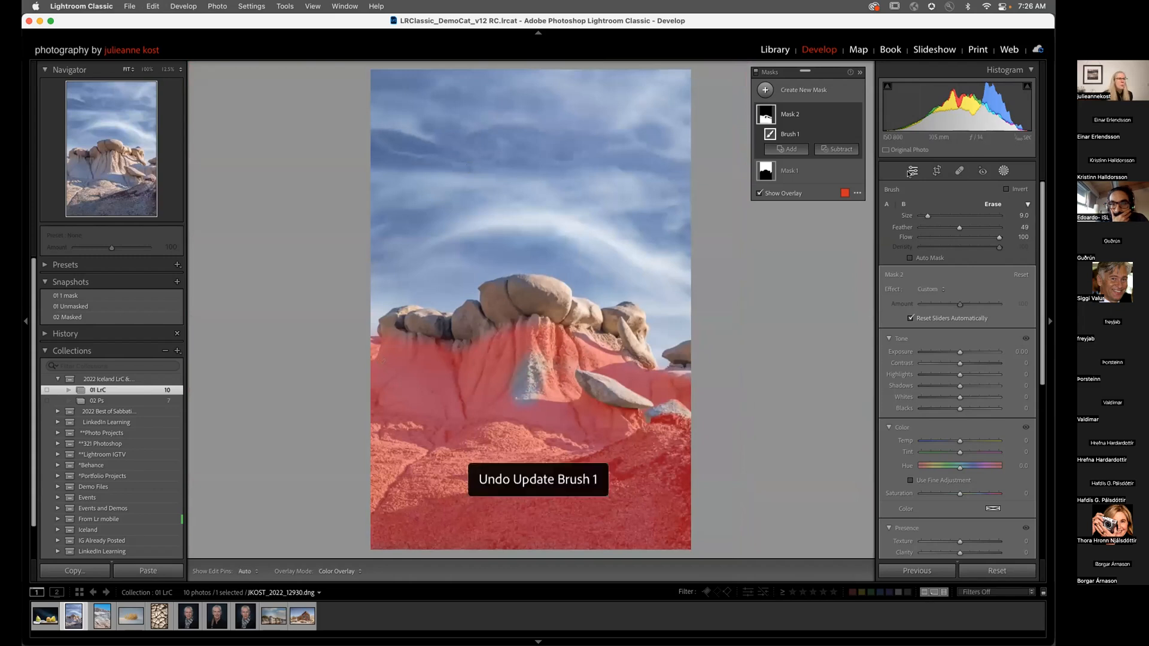
{"action": "left_click", "coordinate": [886, 205]}
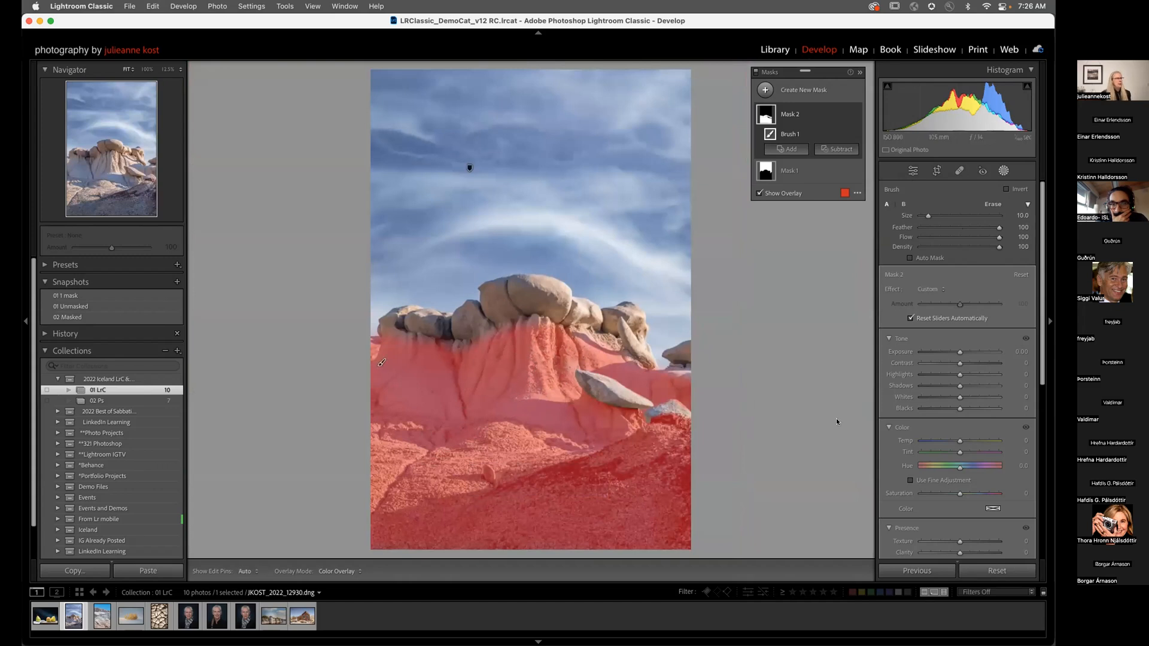
Step: Drag the rock-base mask's Saturation down to -100
{"action": "mouse_move", "coordinate": [957, 493]}
{"action": "left_mouse_down"}
{"action": "mouse_move", "coordinate": [929, 494]}
{"action": "mouse_move", "coordinate": [958, 495]}
{"action": "left_mouse_up"}
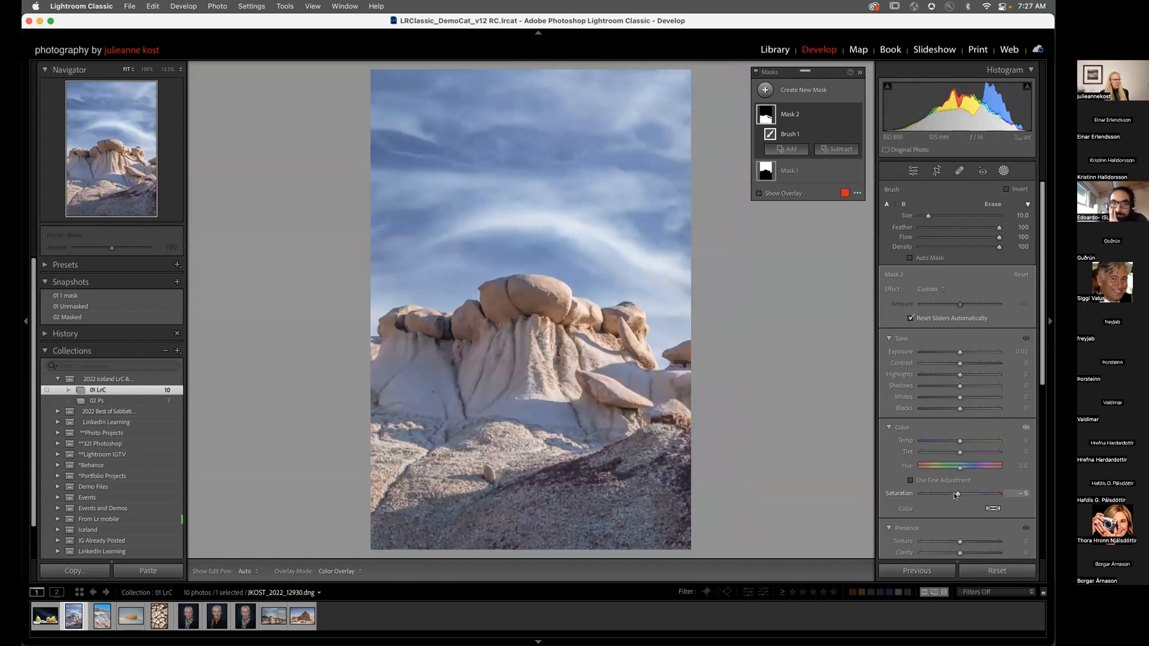
{"action": "key", "text": "z"}
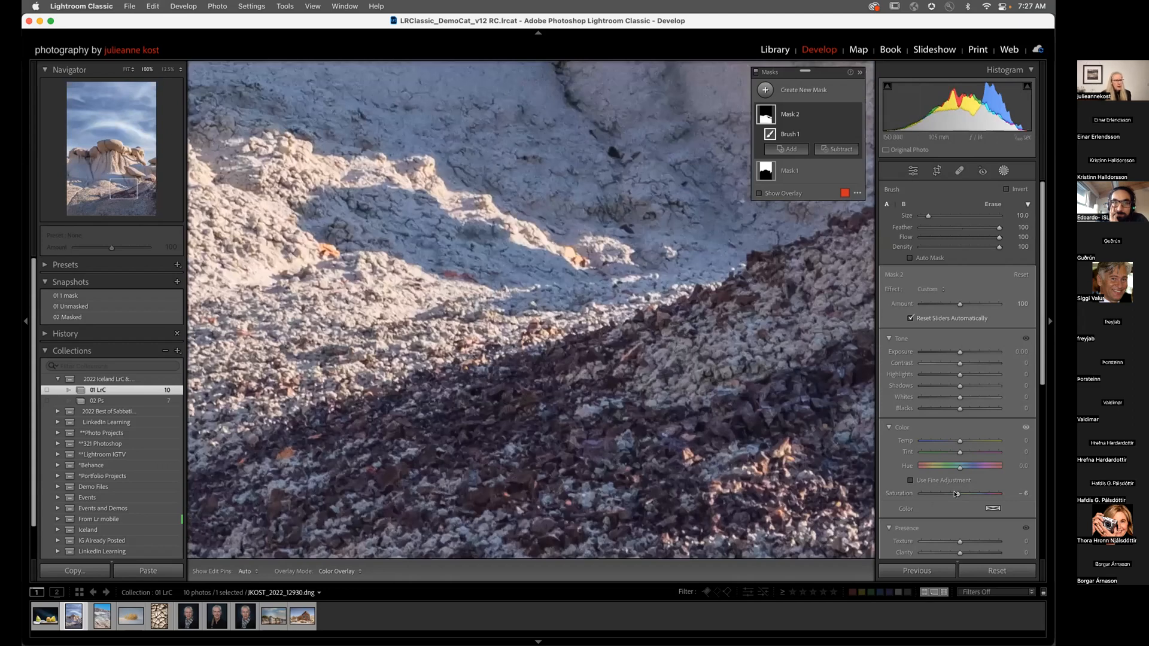
{"action": "left_click_drag", "start_coordinate": [958, 494], "coordinate": [906, 495]}
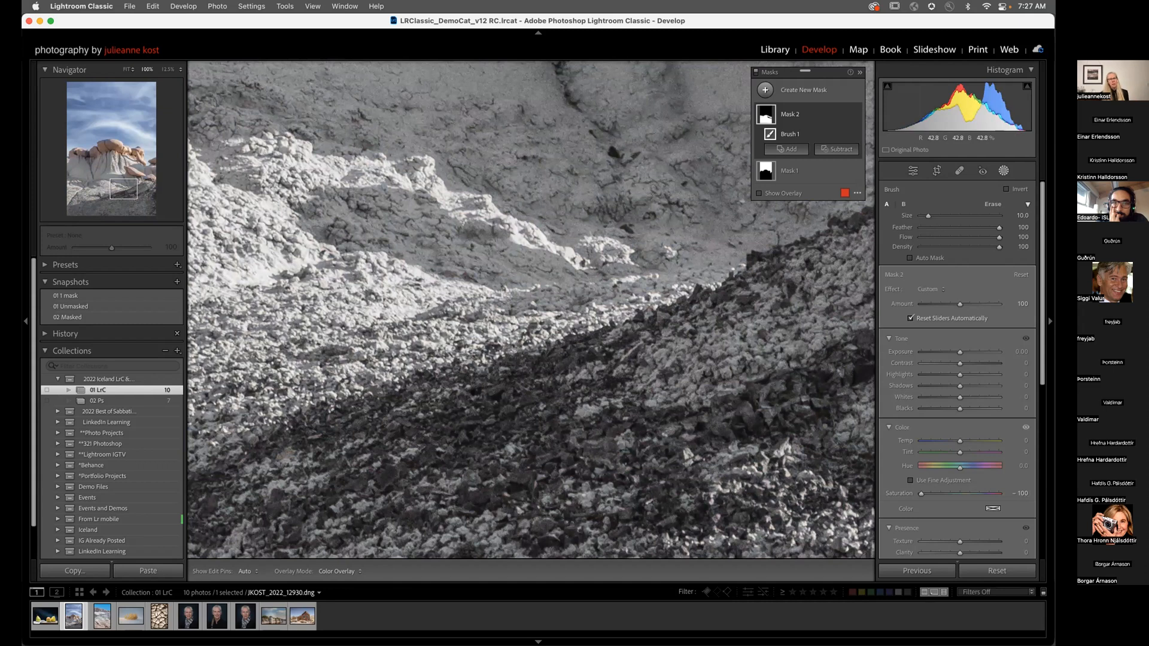
Step: Subtract the dark reddish rubble from the mask via Color Range and ease Saturation to -64
{"action": "left_click", "coordinate": [837, 149]}
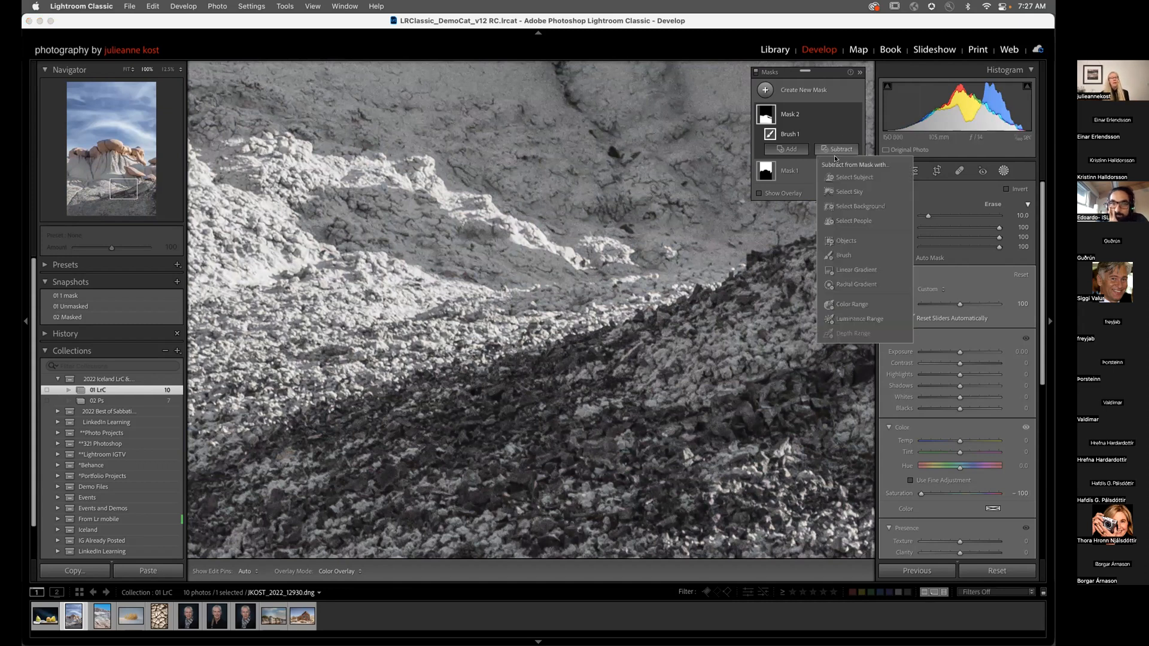
{"action": "left_click", "coordinate": [852, 304]}
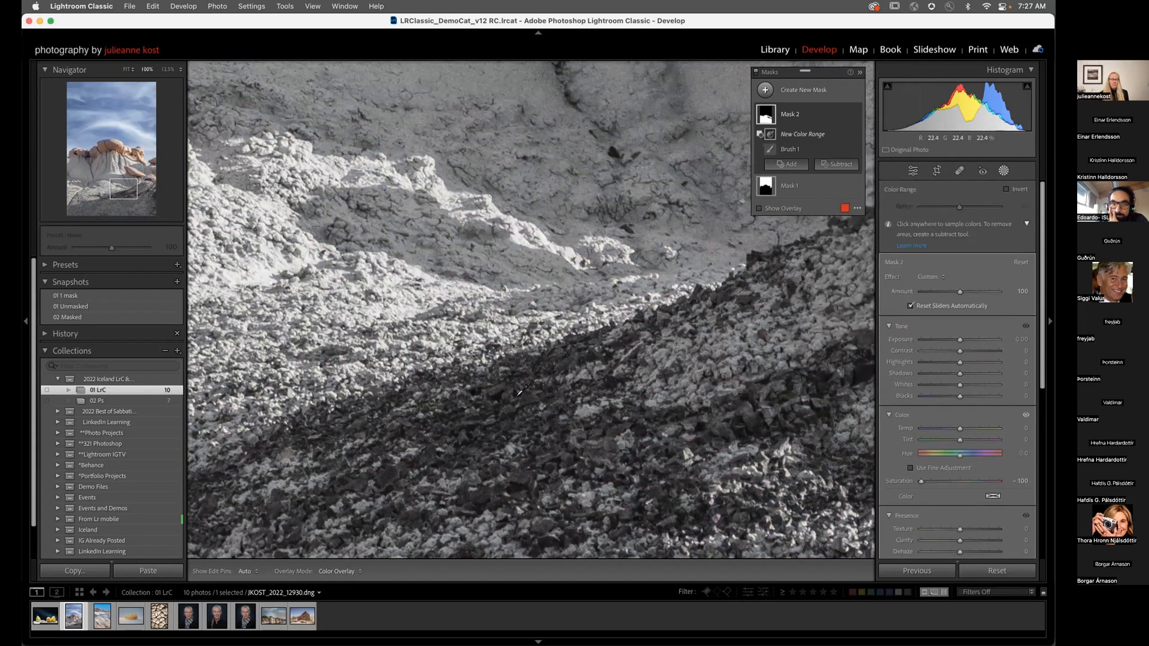
{"action": "left_click", "coordinate": [508, 413]}
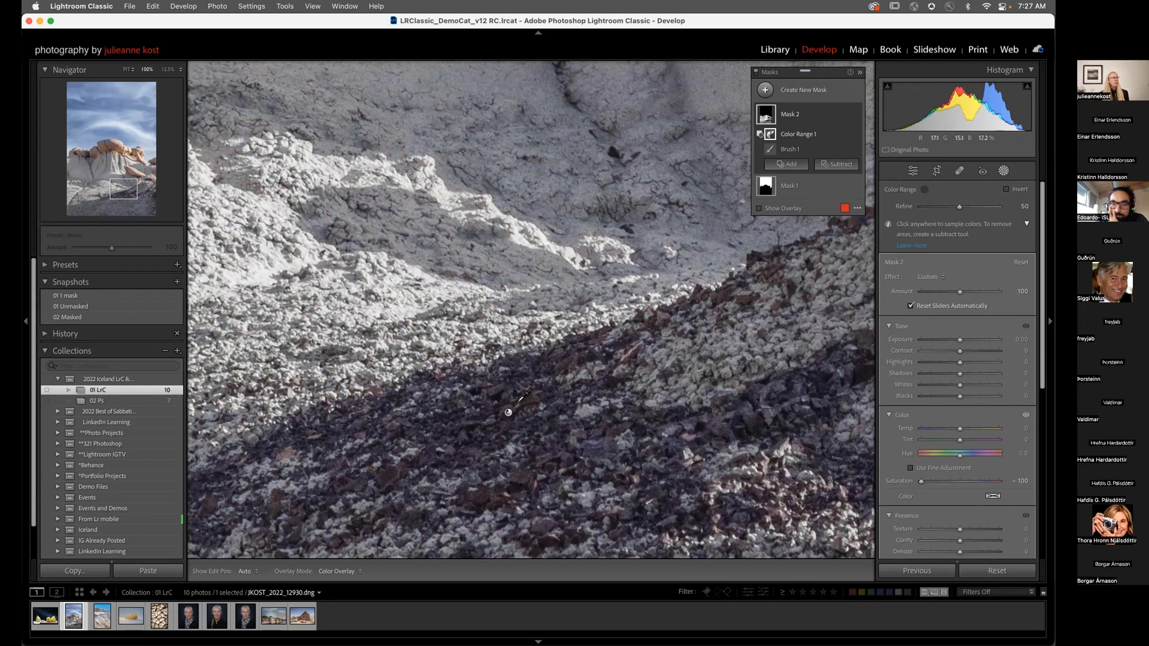
{"action": "left_click_drag", "start_coordinate": [620, 396], "coordinate": [628, 389]}
{"action": "left_click", "coordinate": [627, 389]}
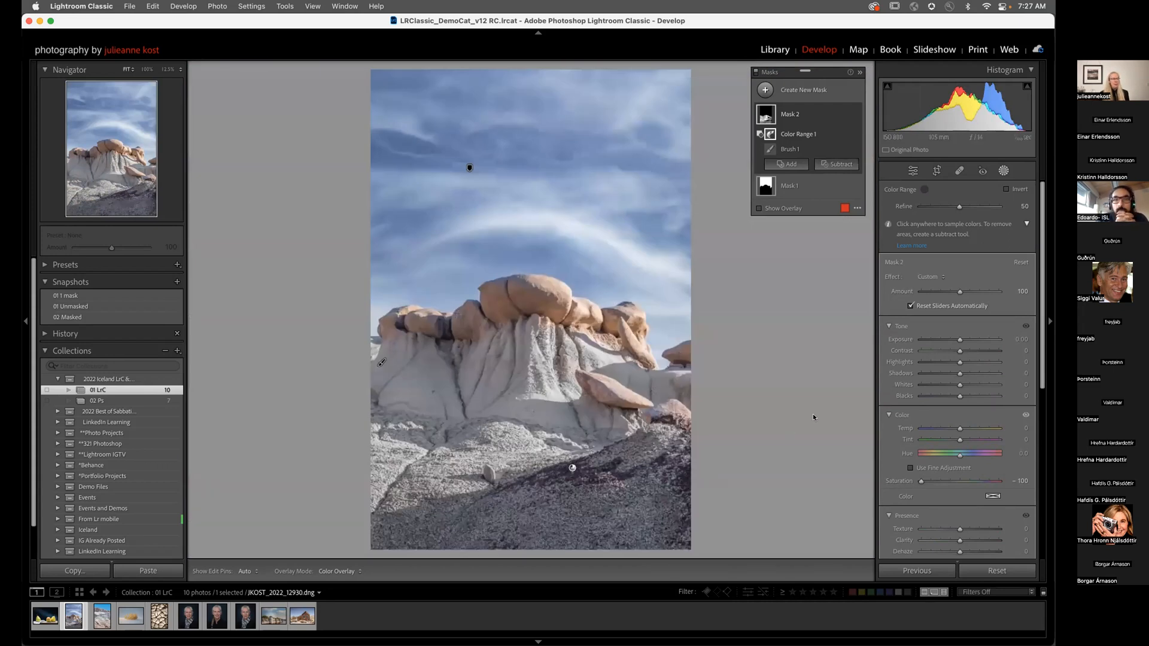
{"action": "left_click_drag", "start_coordinate": [920, 480], "coordinate": [930, 482]}
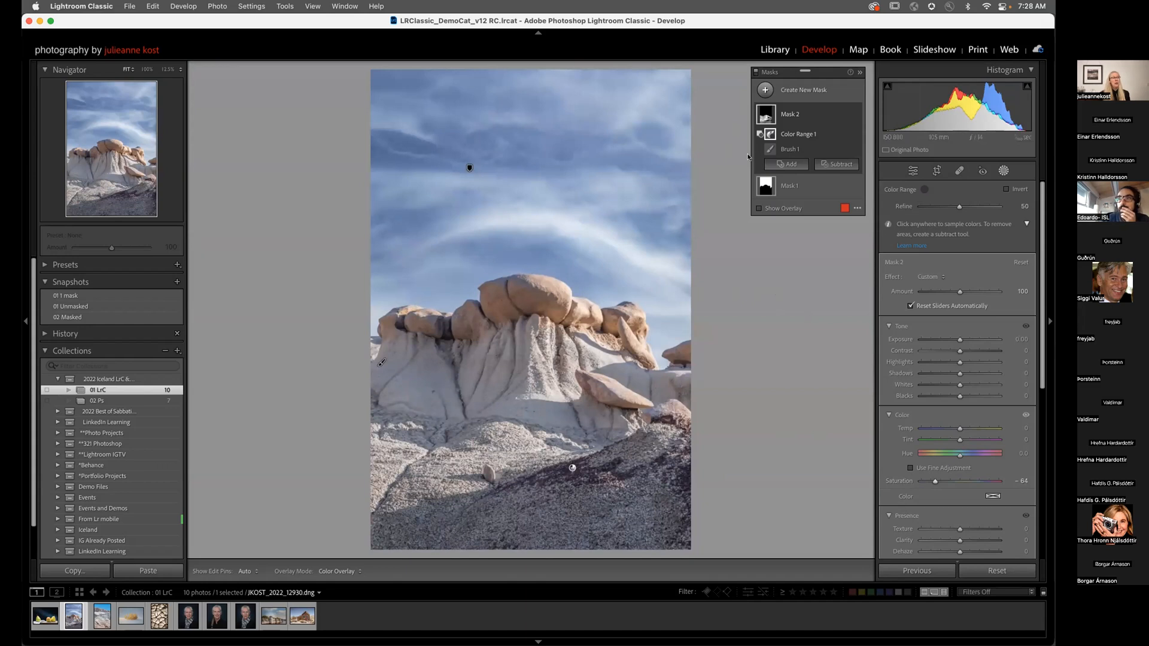
{"action": "left_click", "coordinate": [787, 164]}
Step: Create an Objects mask on the tan capstones and add the slanted slab rock to it
{"action": "left_click", "coordinate": [820, 173]}
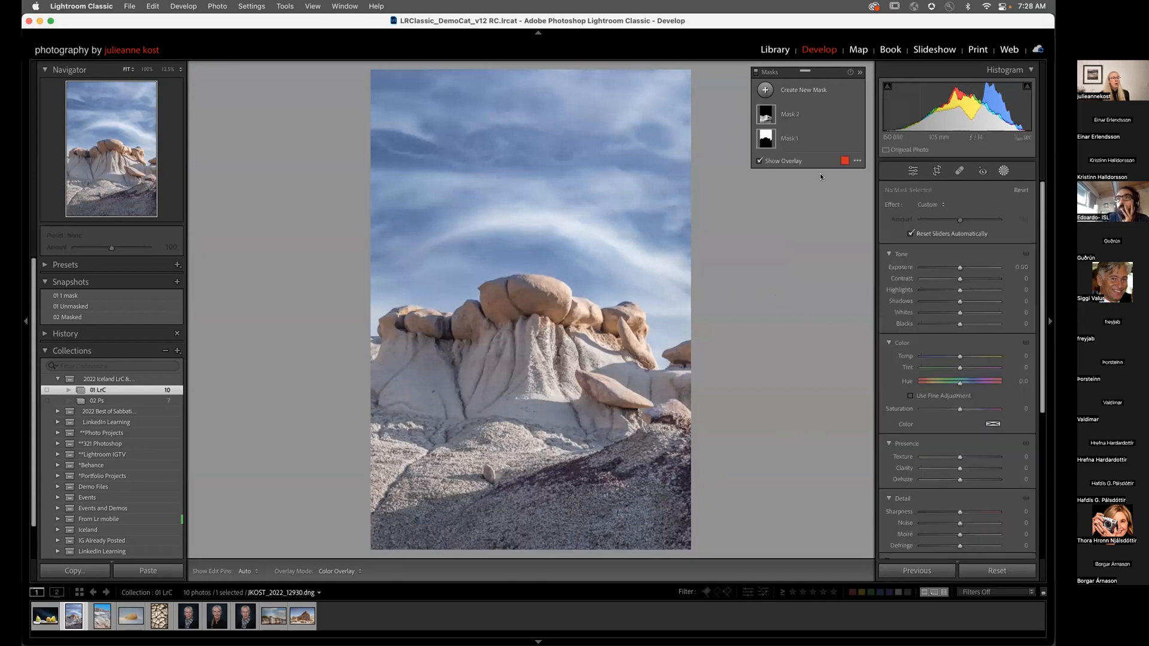
{"action": "left_click_drag", "start_coordinate": [371, 283], "coordinate": [705, 370]}
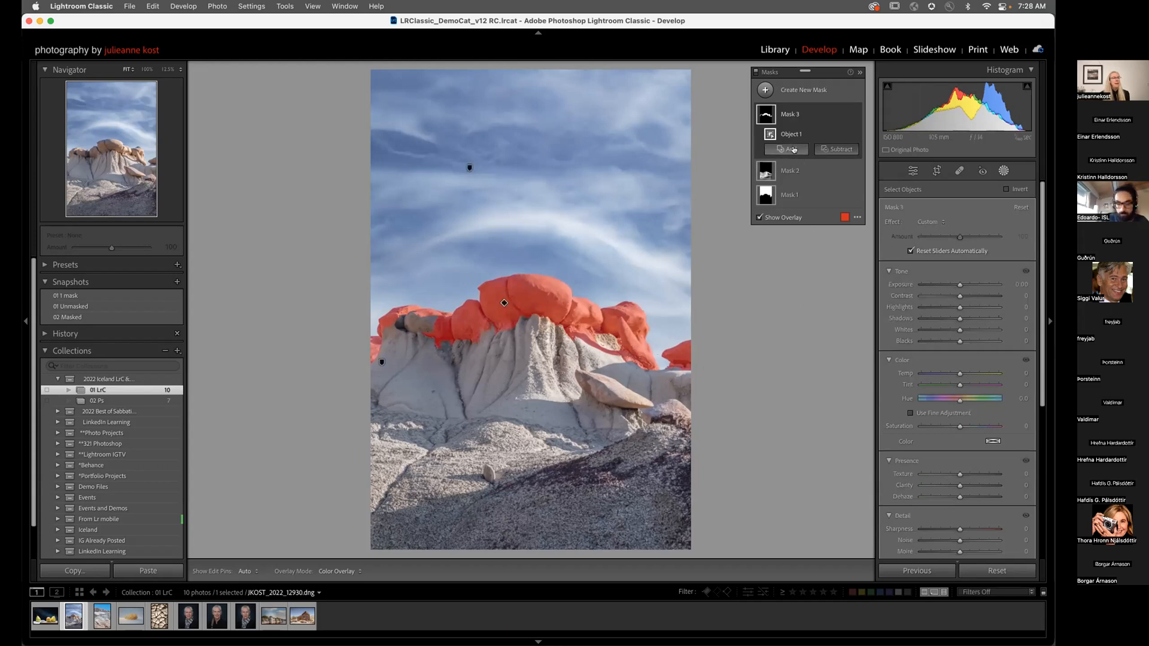
{"action": "left_click", "coordinate": [793, 150]}
{"action": "left_click", "coordinate": [796, 242]}
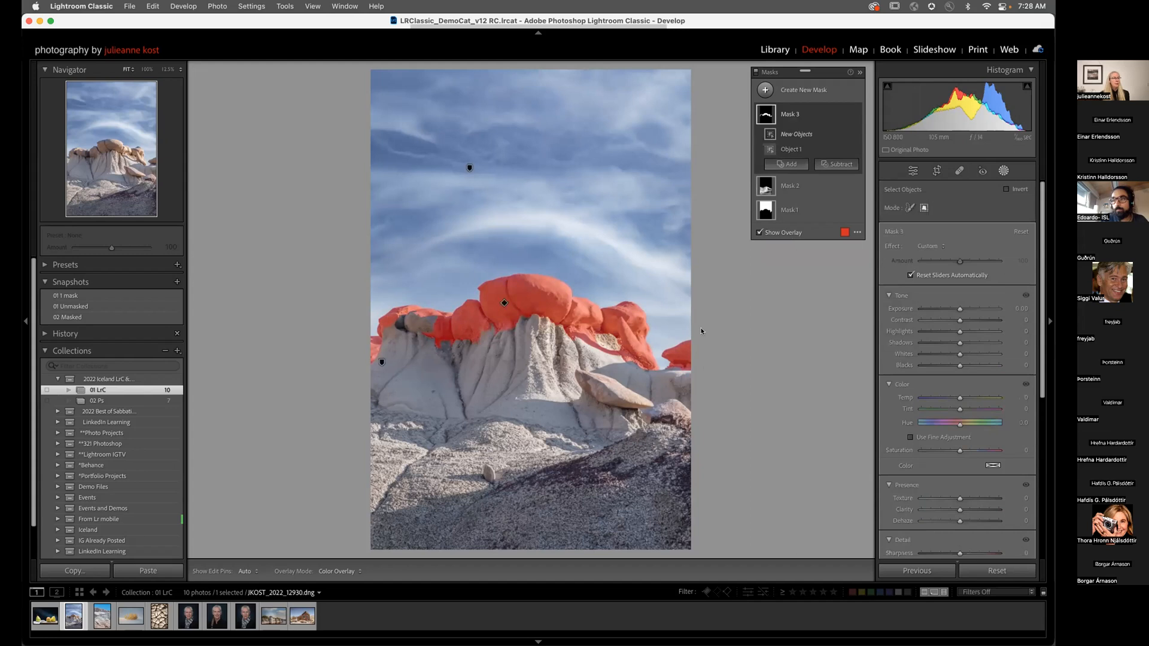
{"action": "left_click_drag", "start_coordinate": [566, 365], "coordinate": [661, 412]}
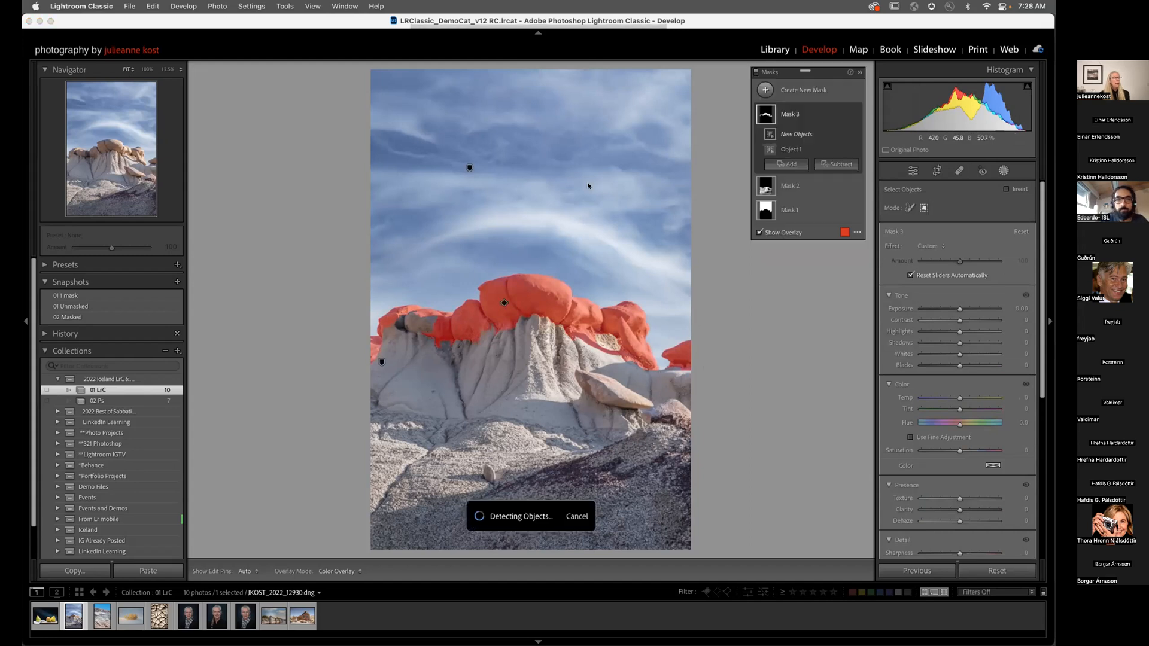
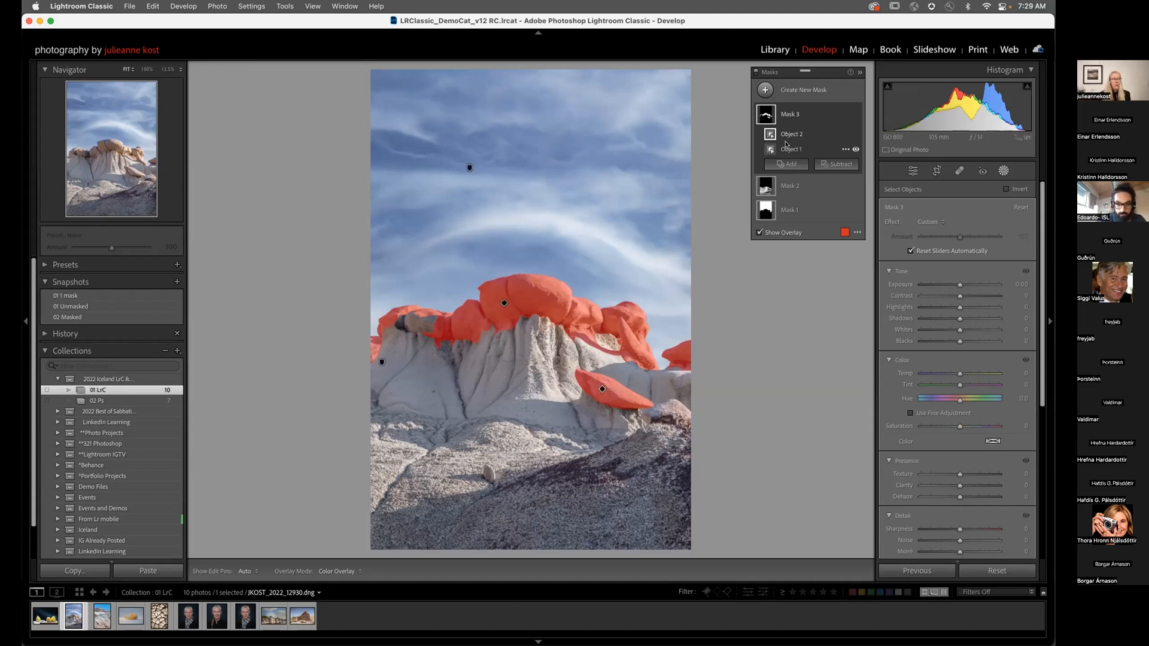
Step: Paint stray areas out of Mask 3 with a smaller Subtract brush
{"action": "left_click", "coordinate": [834, 165]}
{"action": "left_click", "coordinate": [844, 270]}
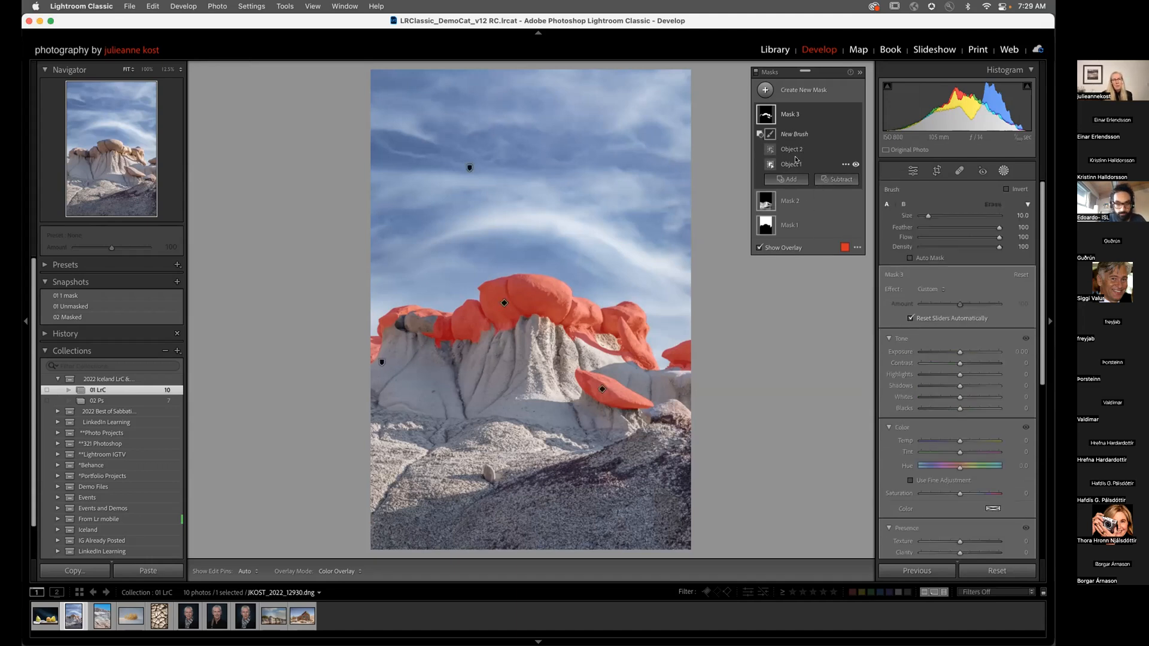
{"action": "key", "text": "bracketleft"}
{"action": "key", "text": "bracketleft"}
{"action": "key", "text": "bracketleft"}
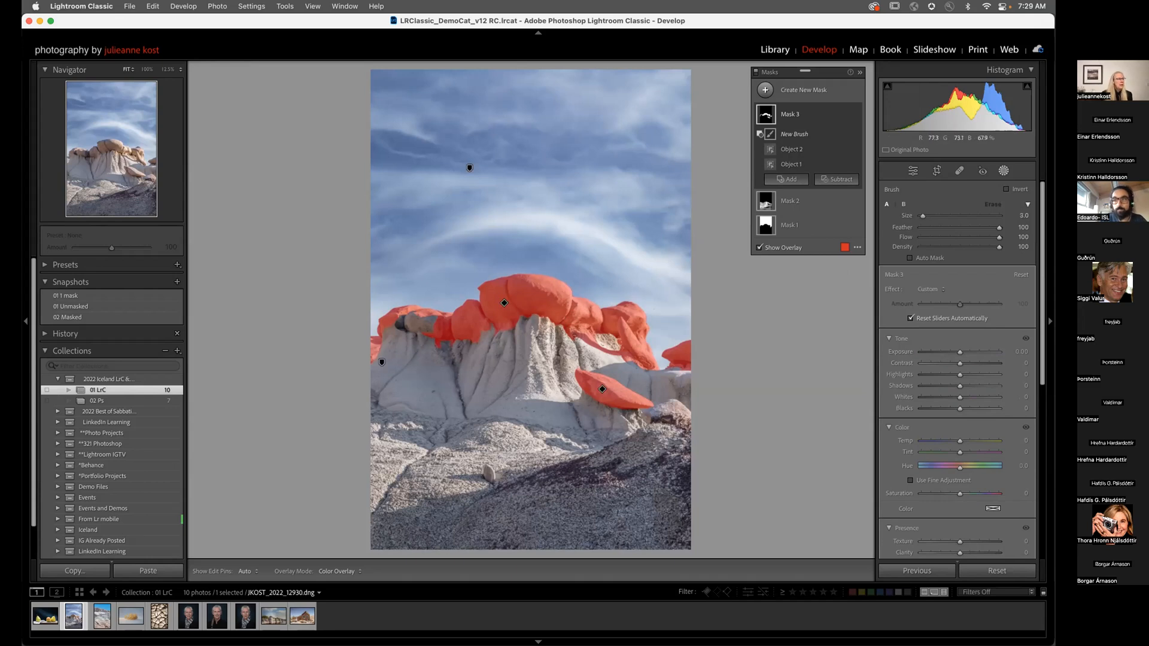
{"action": "key", "text": "h"}
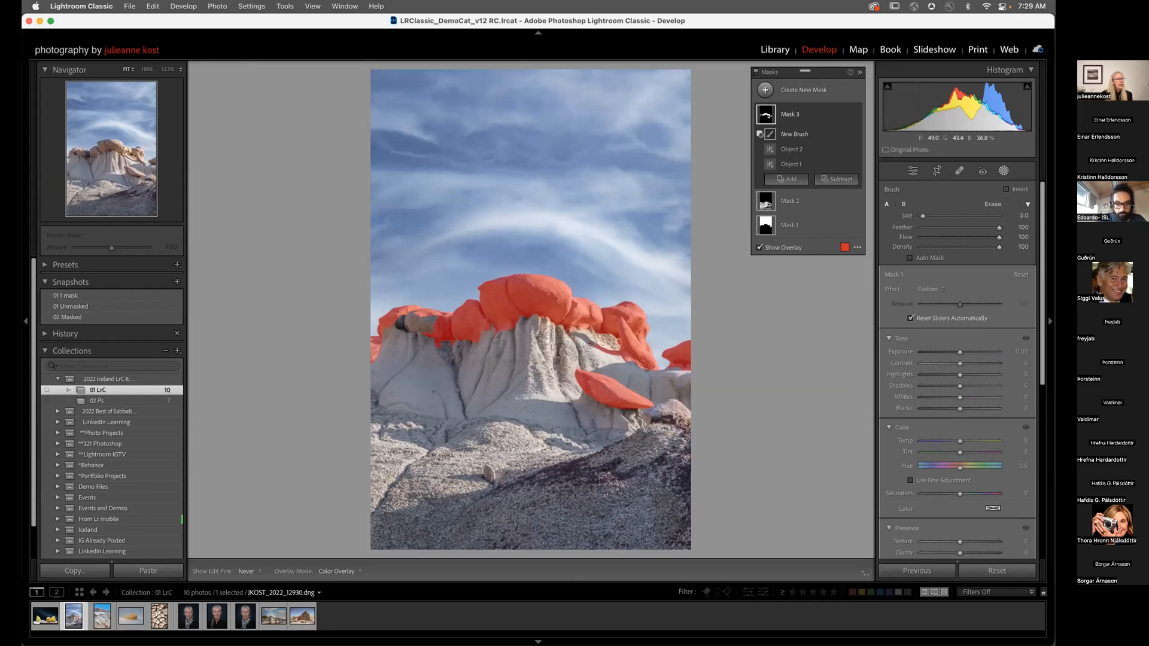
{"action": "mouse_move", "coordinate": [620, 355]}
{"action": "left_mouse_down"}
{"action": "mouse_move", "coordinate": [652, 381]}
{"action": "mouse_move", "coordinate": [636, 372]}
{"action": "left_mouse_up"}
{"action": "key", "text": "h"}
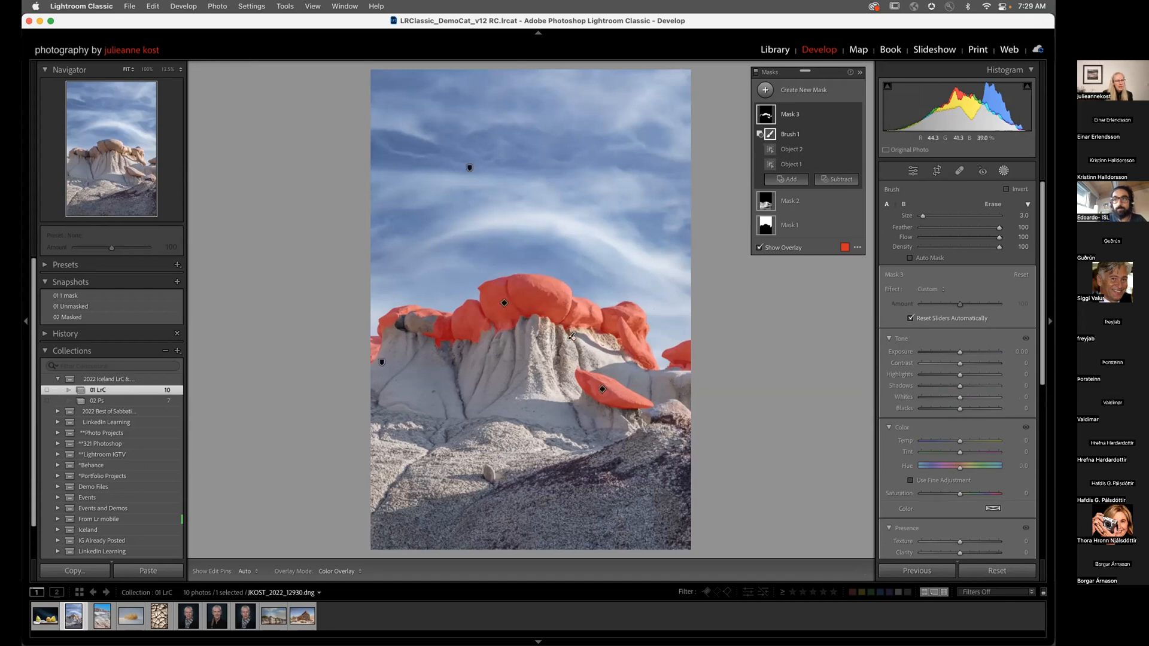
{"action": "key", "text": "h"}
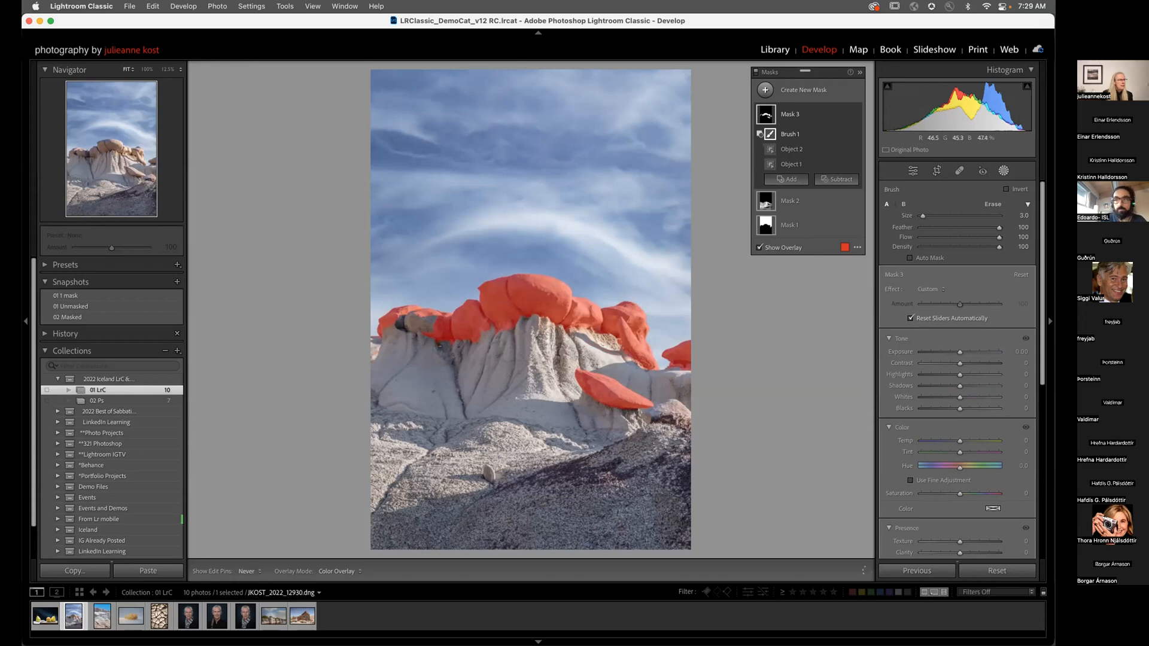
{"action": "key", "text": "h"}
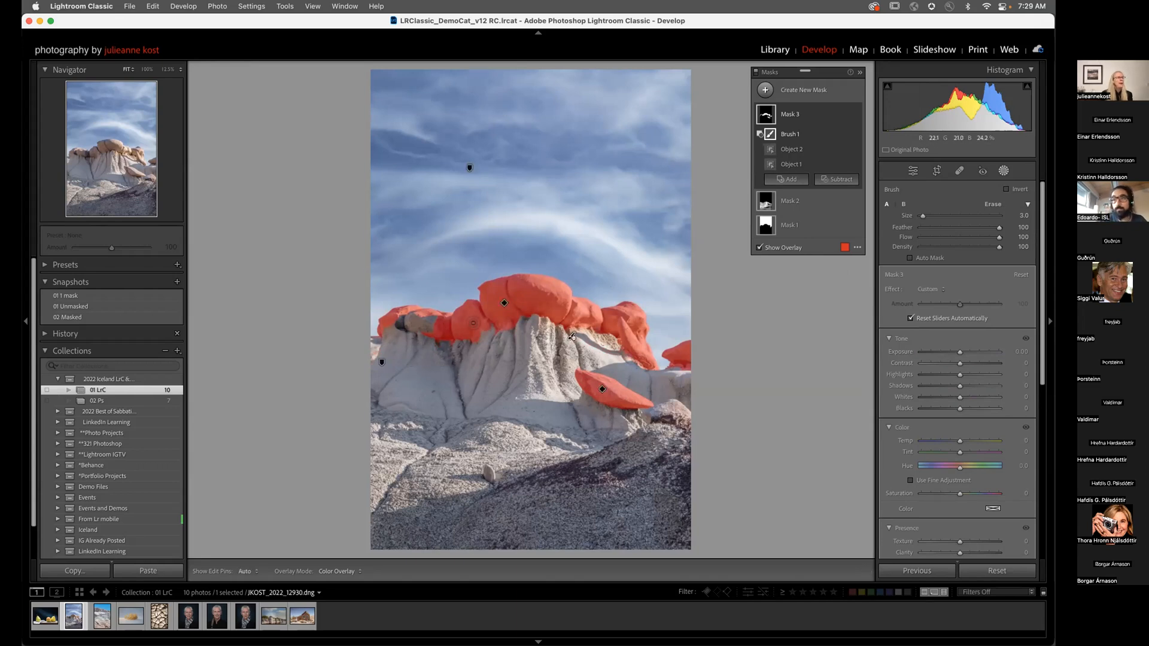
Step: Brush the left red rocks into the mask and lower its Exposure to -0.30
{"action": "left_click", "coordinate": [799, 180]}
{"action": "left_click", "coordinate": [790, 286]}
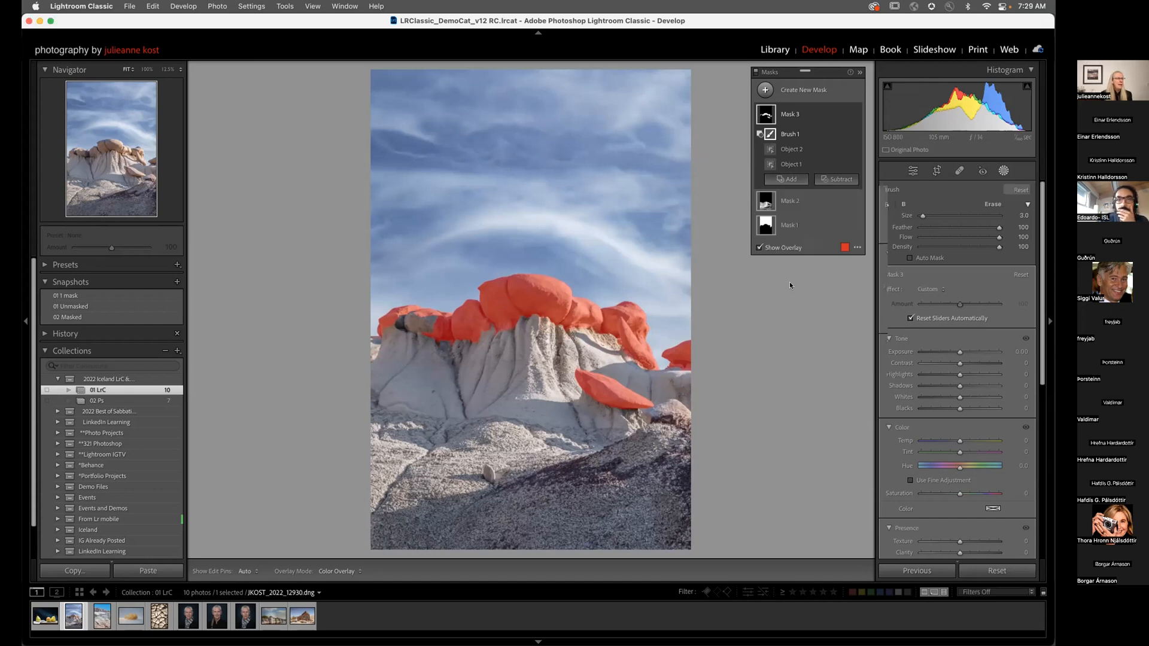
{"action": "mouse_move", "coordinate": [398, 320]}
{"action": "left_mouse_down"}
{"action": "mouse_move", "coordinate": [407, 324]}
{"action": "mouse_move", "coordinate": [393, 307]}
{"action": "mouse_move", "coordinate": [437, 316]}
{"action": "mouse_move", "coordinate": [428, 313]}
{"action": "left_mouse_up"}
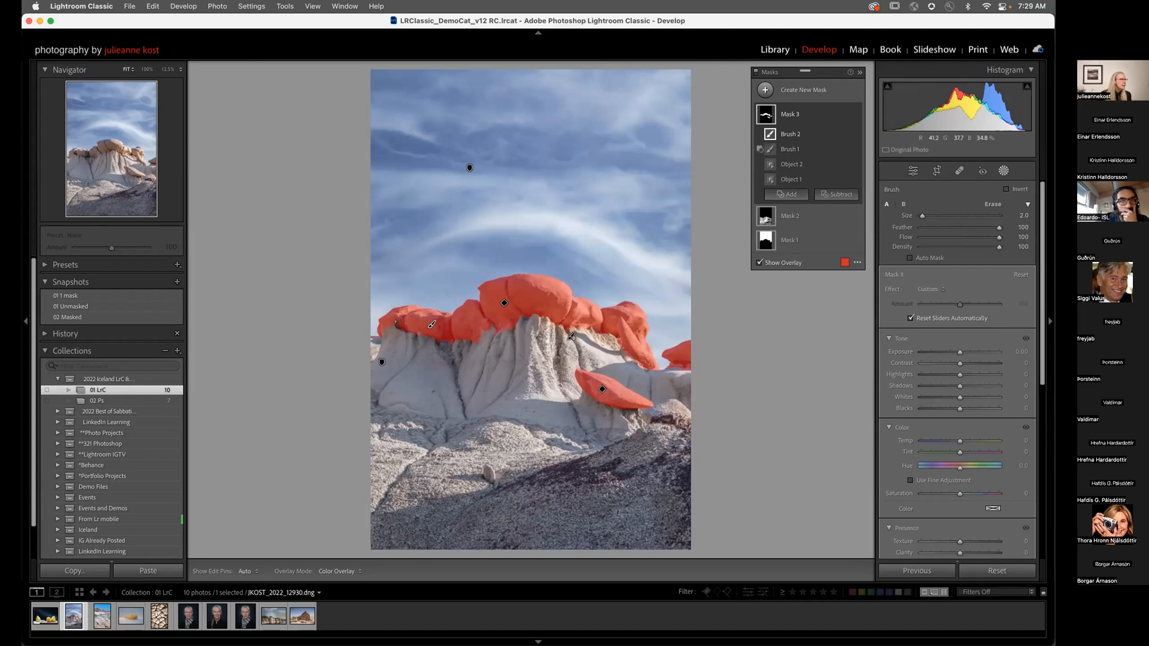
{"action": "left_click_drag", "start_coordinate": [958, 352], "coordinate": [957, 352]}
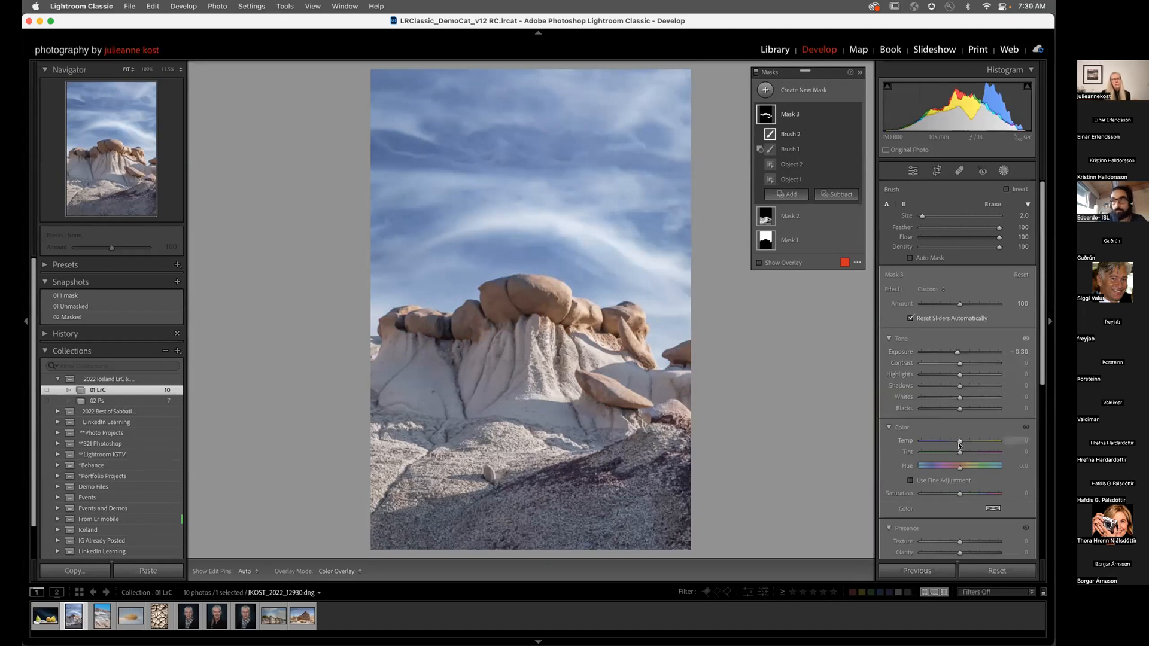
Step: Set Mask 3's Temp to 3 and Tint to 4, then toggle all mask edits to compare
{"action": "left_click_drag", "start_coordinate": [959, 443], "coordinate": [960, 441]}
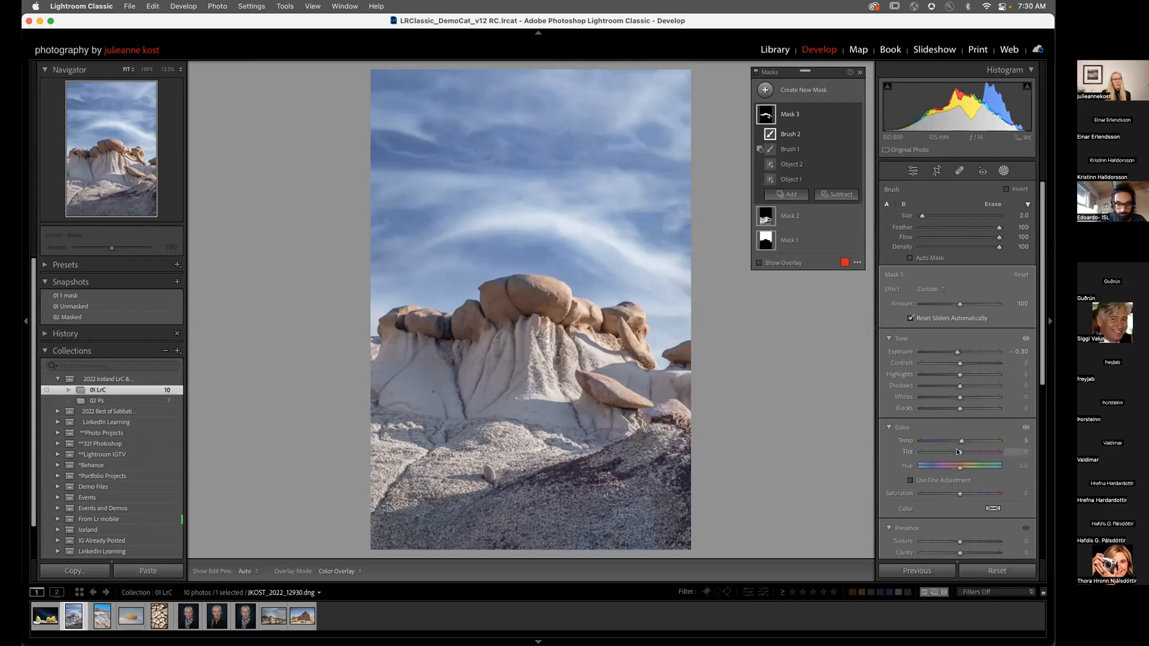
{"action": "left_click_drag", "start_coordinate": [959, 452], "coordinate": [960, 452]}
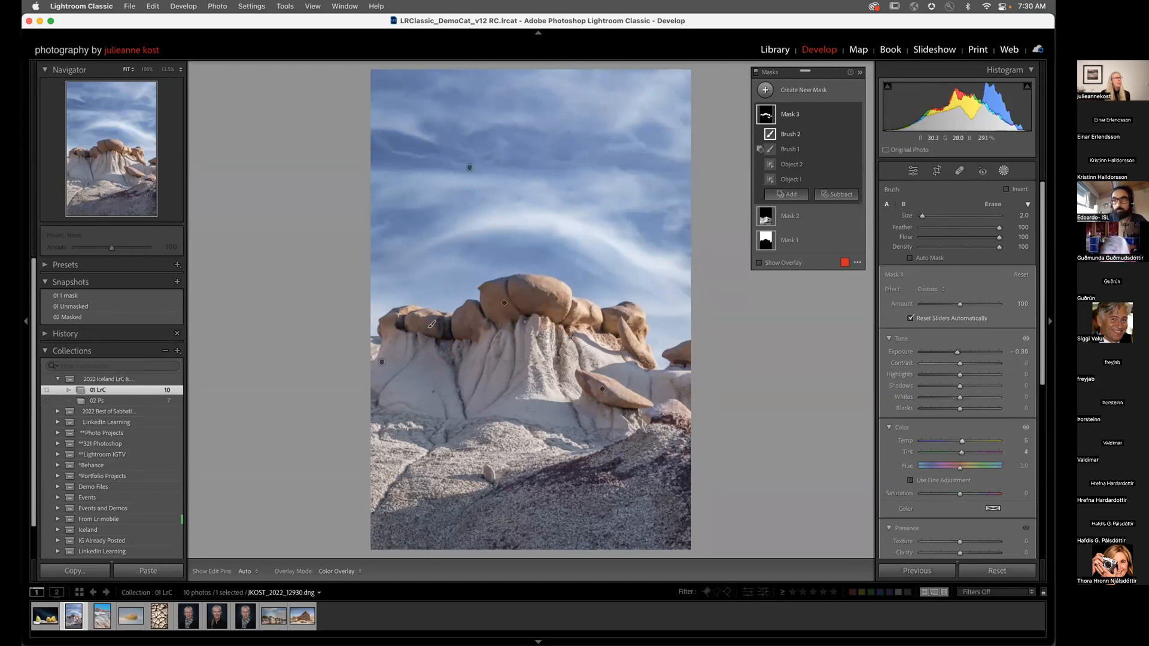
{"action": "left_click", "coordinate": [754, 73]}
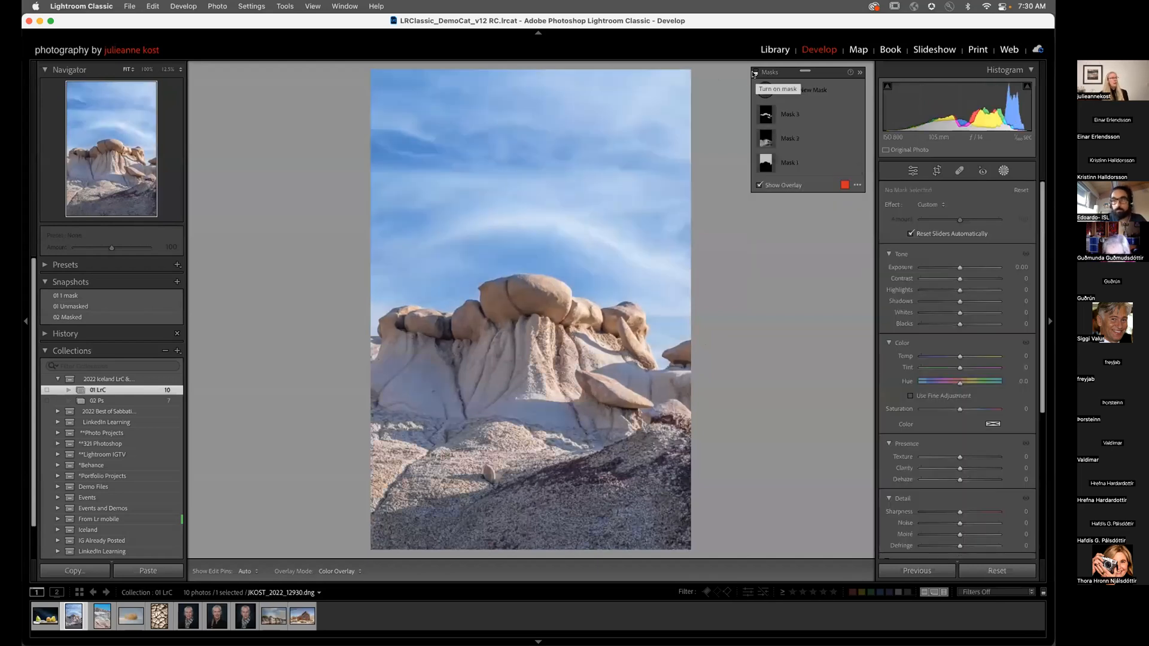
{"action": "left_click", "coordinate": [754, 73]}
{"action": "left_click", "coordinate": [754, 73]}
{"action": "left_click", "coordinate": [754, 72]}
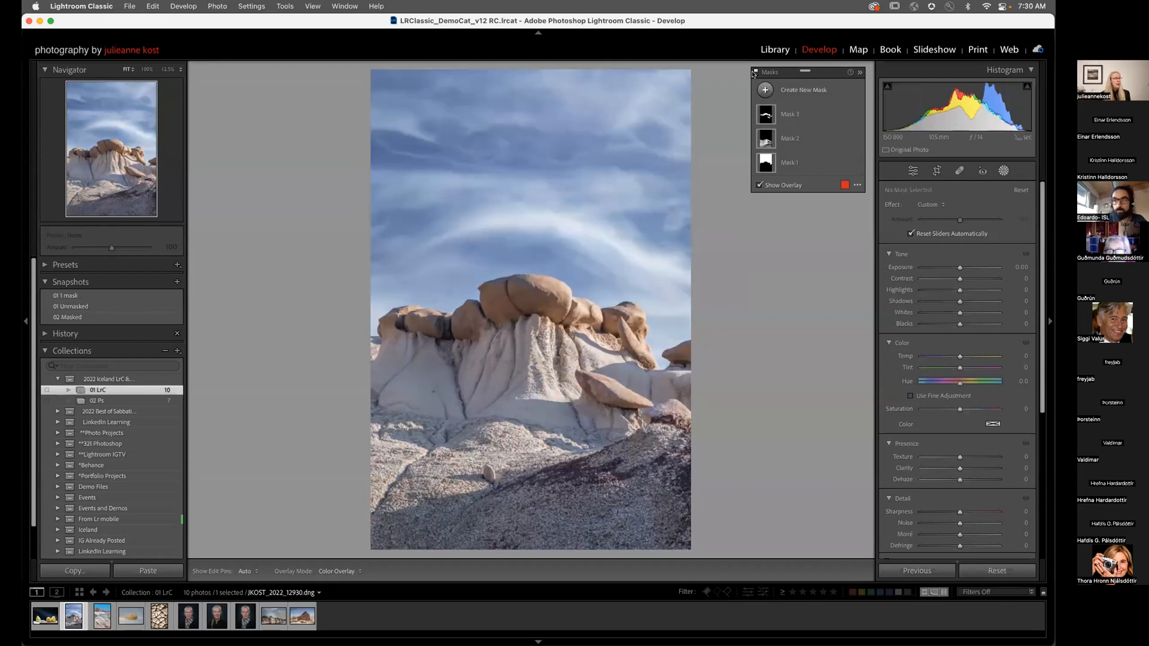
Step: Switch to the striped badlands photo and toggle the Darken foreground mask to compare
{"action": "left_click", "coordinate": [106, 619]}
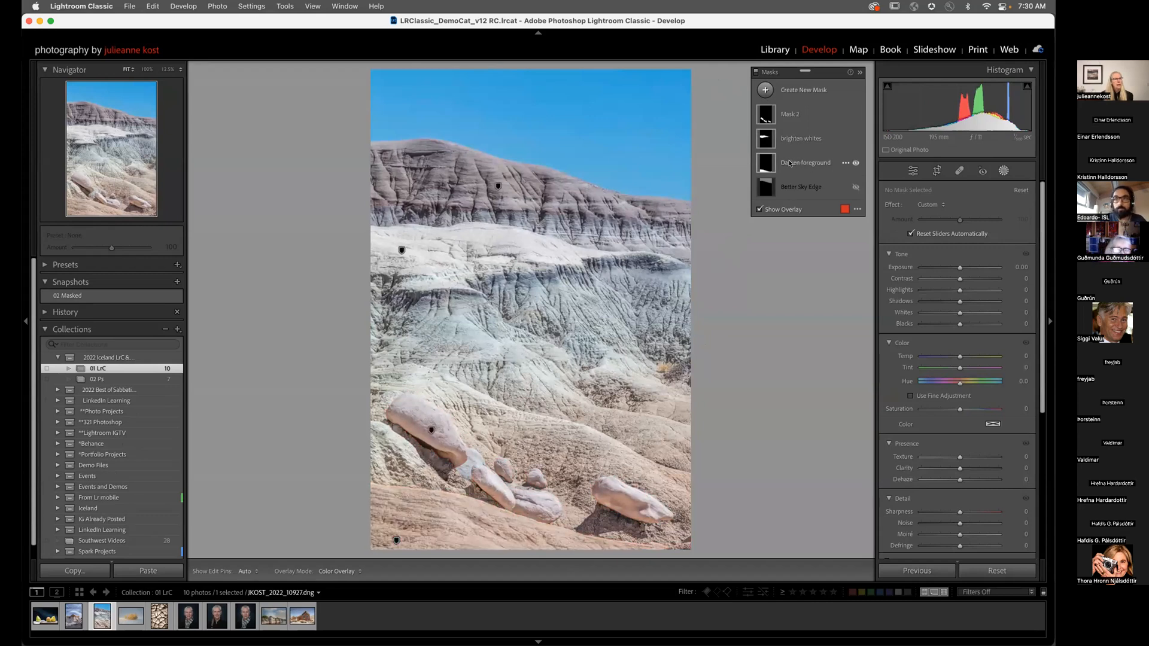
{"action": "left_click", "coordinate": [855, 163]}
{"action": "left_click", "coordinate": [856, 163]}
{"action": "left_click", "coordinate": [856, 163]}
{"action": "left_click", "coordinate": [855, 163]}
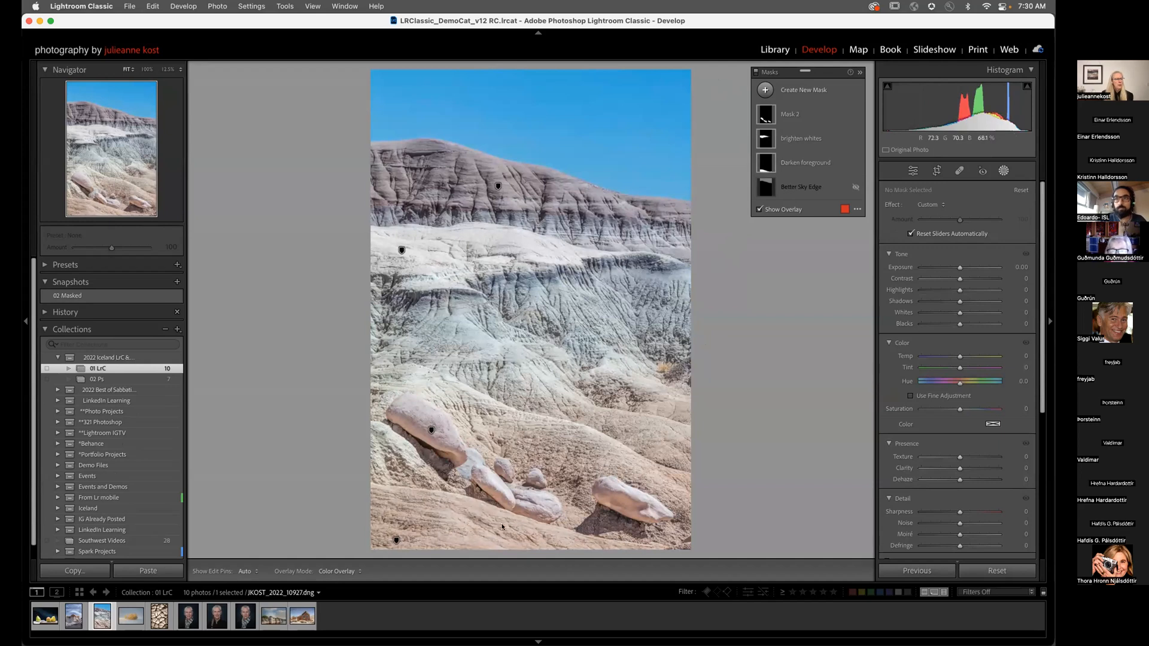
Step: Toggle the brighten whites mask and Mask 2 on and off to see their effects
{"action": "left_click", "coordinate": [855, 140]}
{"action": "left_click", "coordinate": [855, 139]}
{"action": "left_click", "coordinate": [855, 140]}
{"action": "left_click", "coordinate": [855, 140]}
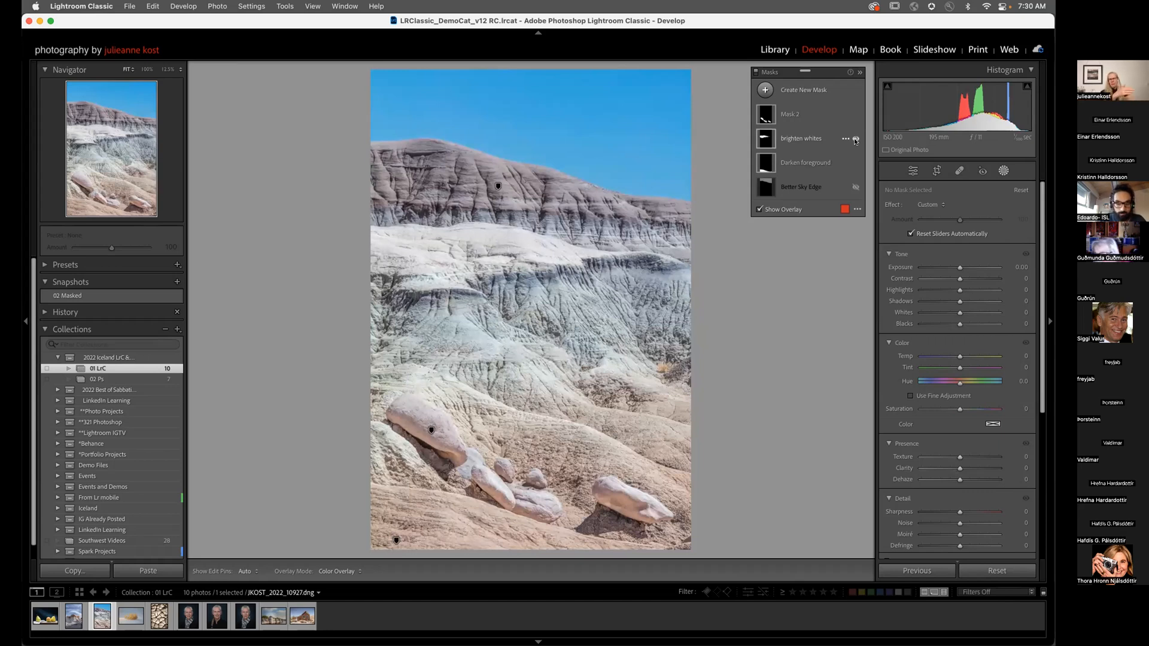
{"action": "left_click", "coordinate": [855, 115]}
{"action": "left_click", "coordinate": [855, 115]}
{"action": "left_click", "coordinate": [856, 115]}
{"action": "left_click", "coordinate": [855, 114]}
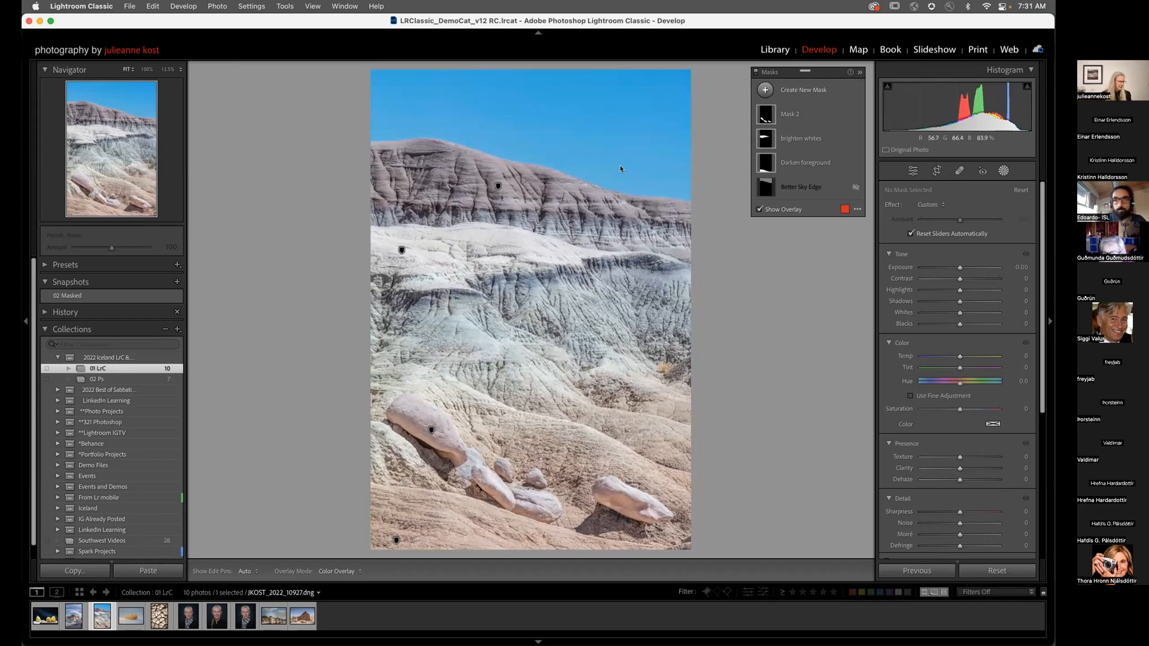
Step: Check the Before/After view, then expand the Basic panel to review global adjustments
{"action": "key", "text": "y"}
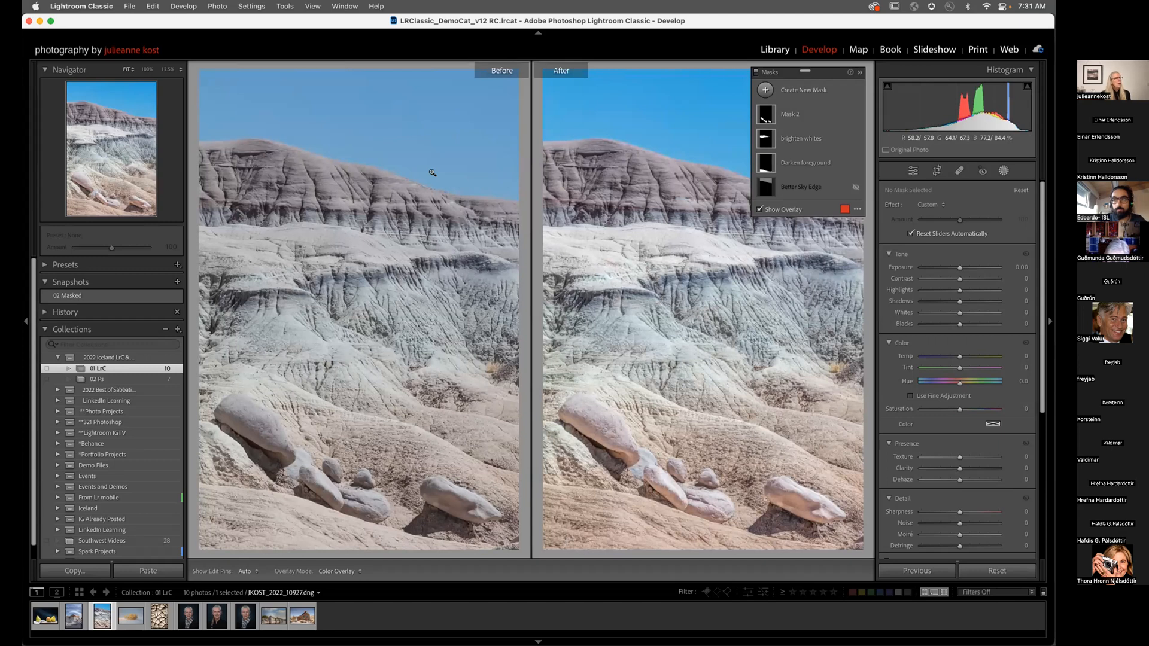
{"action": "key", "text": "y"}
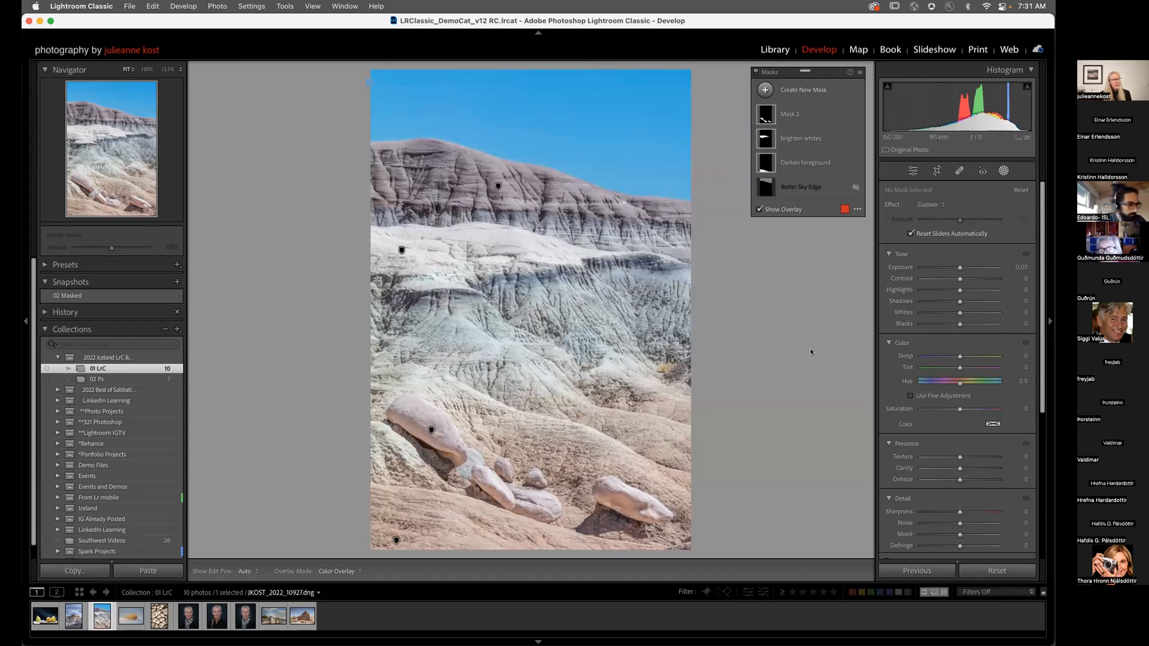
{"action": "scroll", "coordinate": [963, 436], "scroll_direction": "down", "scroll_amount": 5}
{"action": "left_click", "coordinate": [976, 373]}
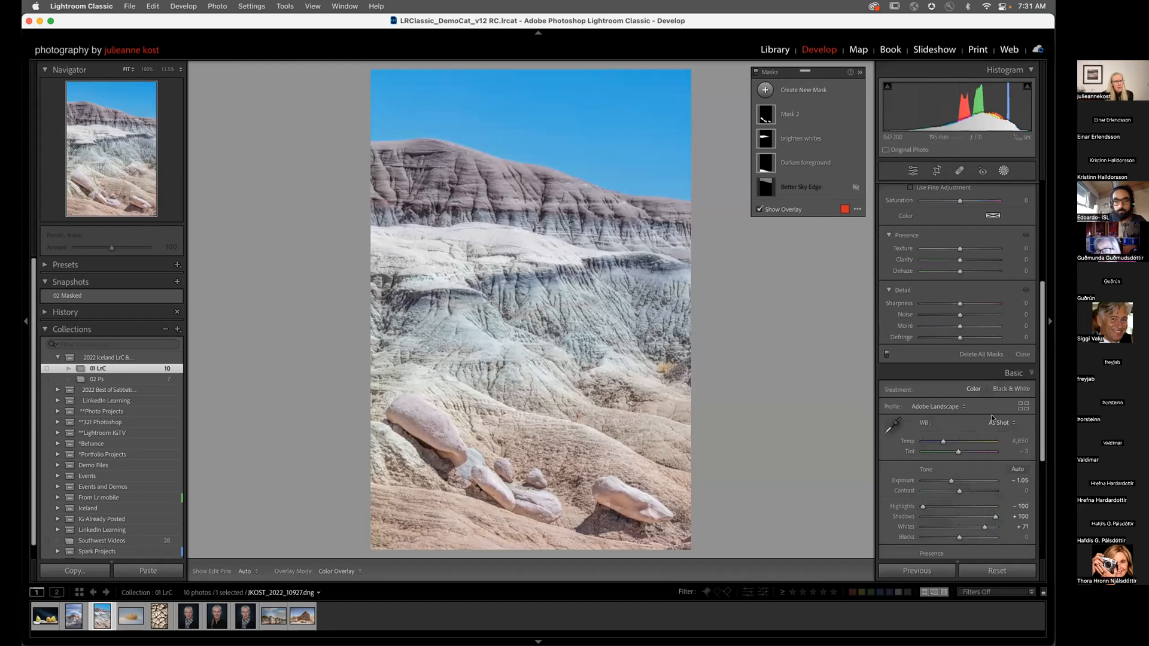
{"action": "scroll", "coordinate": [914, 446], "scroll_direction": "down", "scroll_amount": 5}
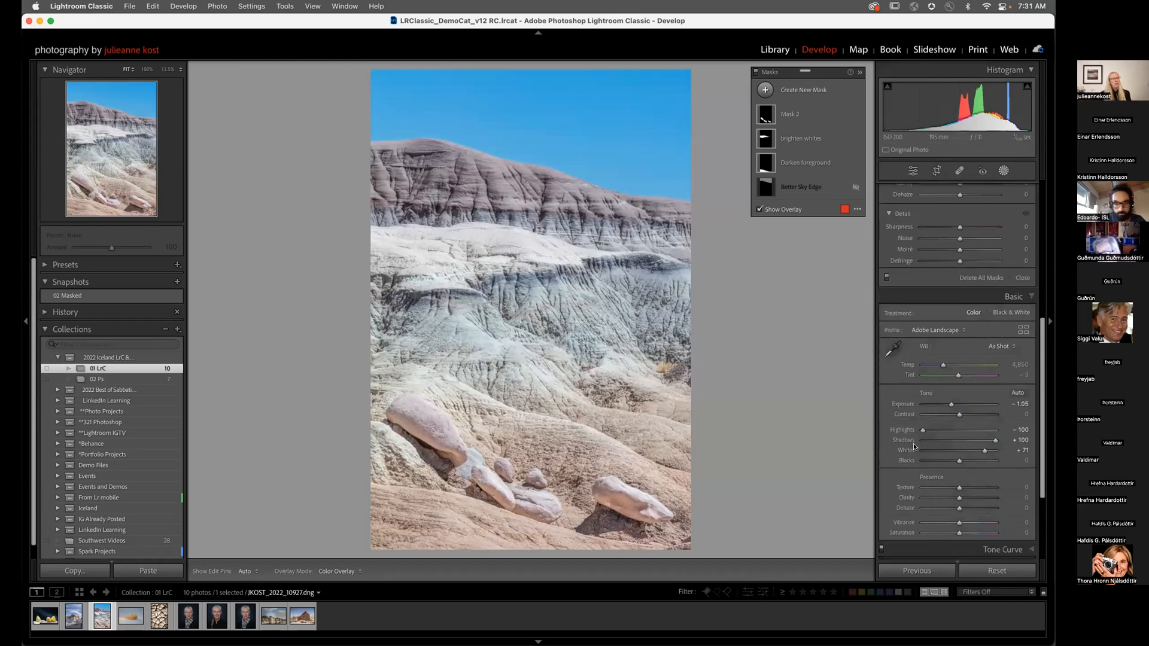
{"action": "scroll", "coordinate": [914, 447], "scroll_direction": "down", "scroll_amount": 1}
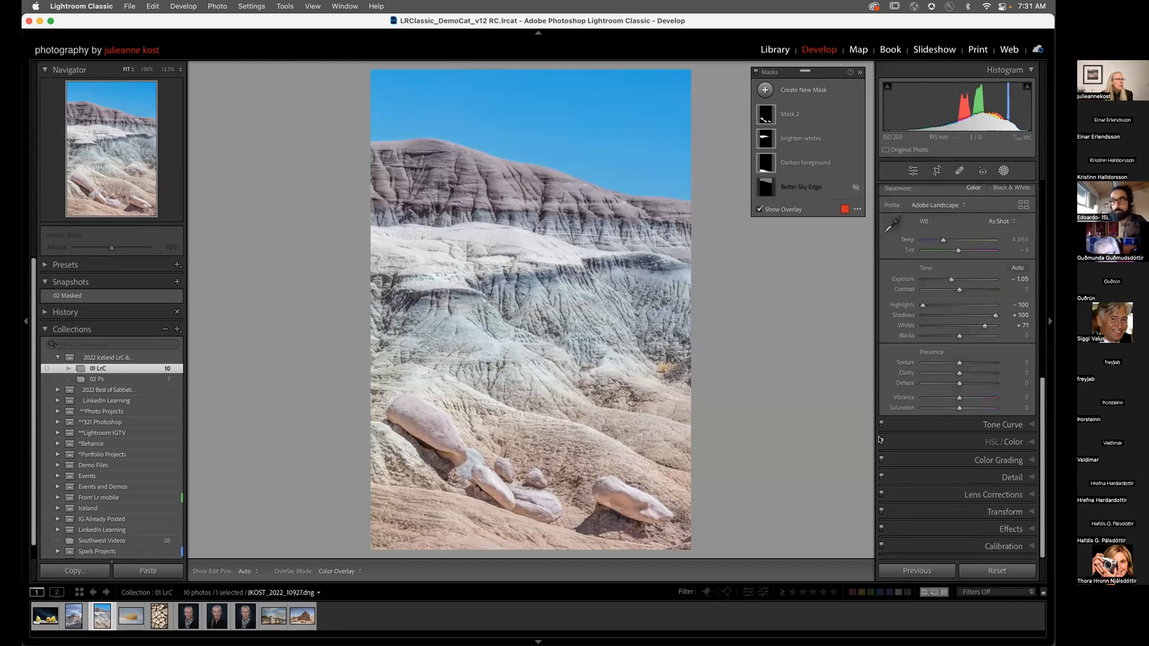
{"action": "scroll", "coordinate": [933, 335], "scroll_direction": "up", "scroll_amount": 9}
{"action": "scroll", "coordinate": [931, 335], "scroll_direction": "up", "scroll_amount": 4}
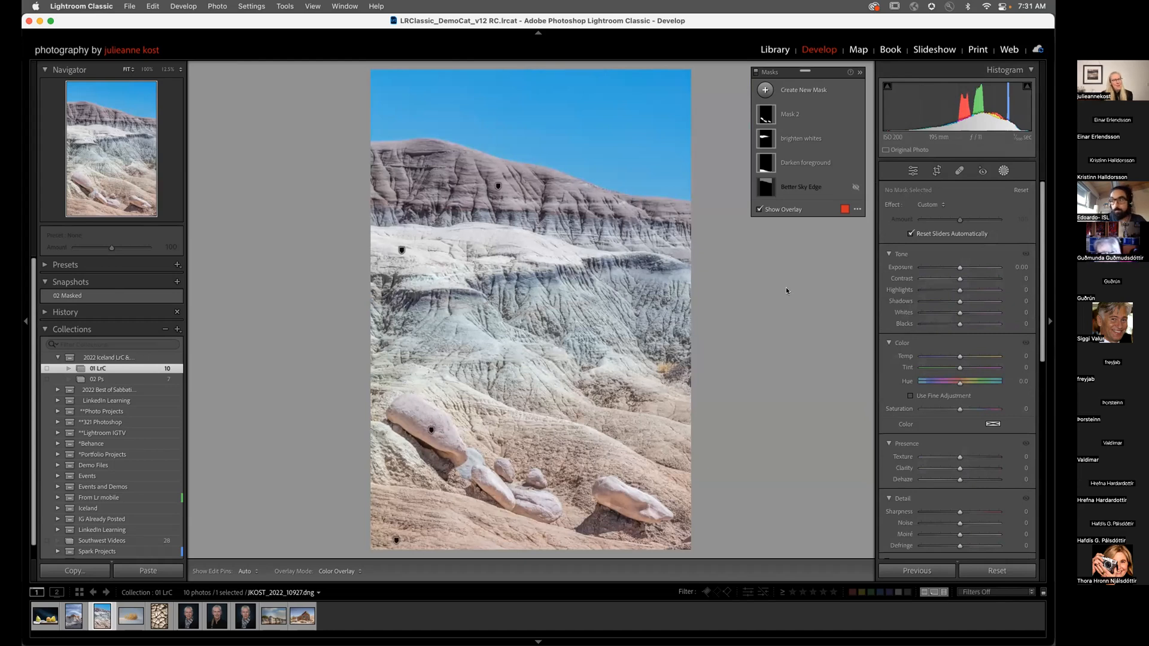
Step: Create a Select Sky mask and desaturate and darken the sky slightly
{"action": "left_click", "coordinate": [764, 90]}
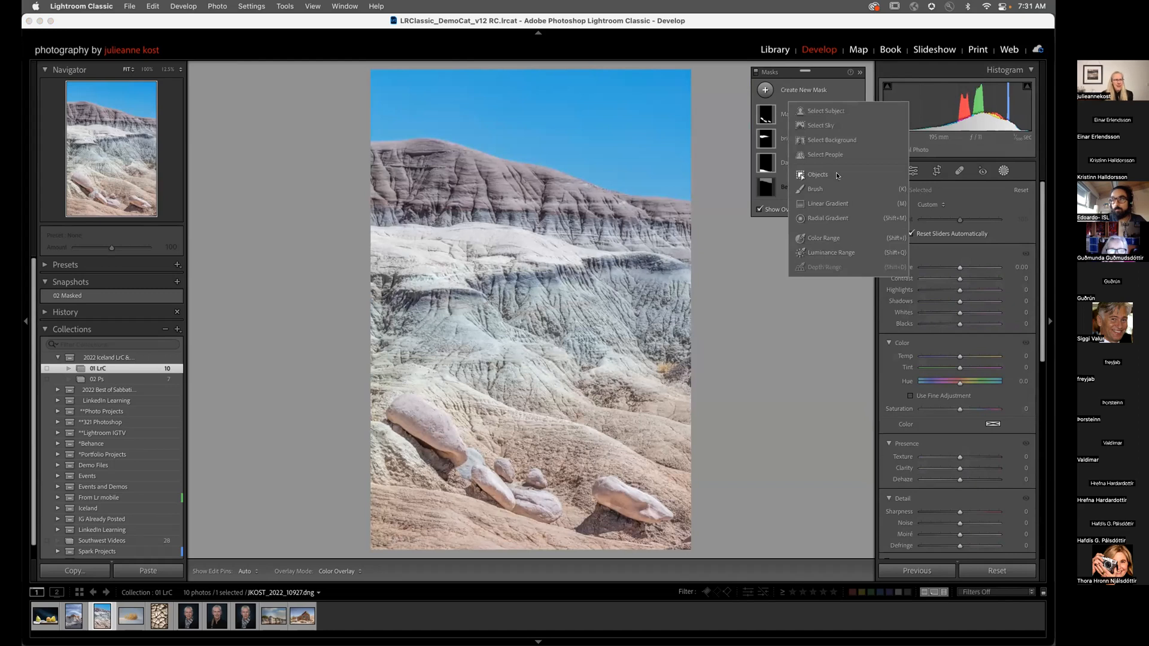
{"action": "left_click", "coordinate": [817, 126]}
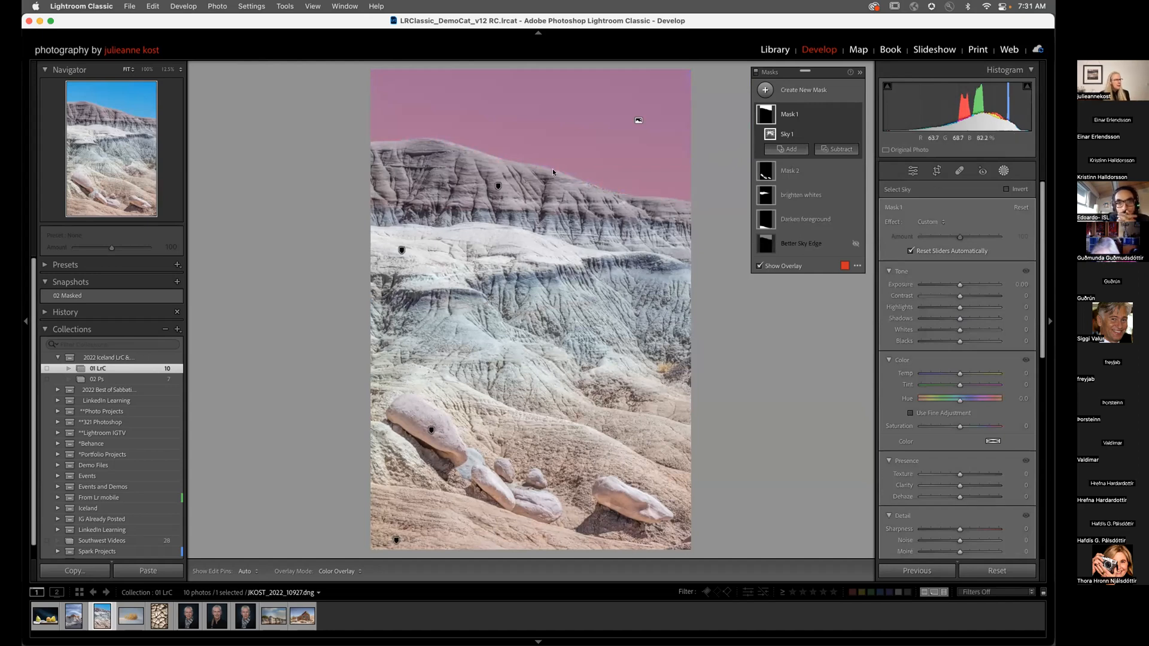
{"action": "left_click_drag", "start_coordinate": [942, 427], "coordinate": [935, 425]}
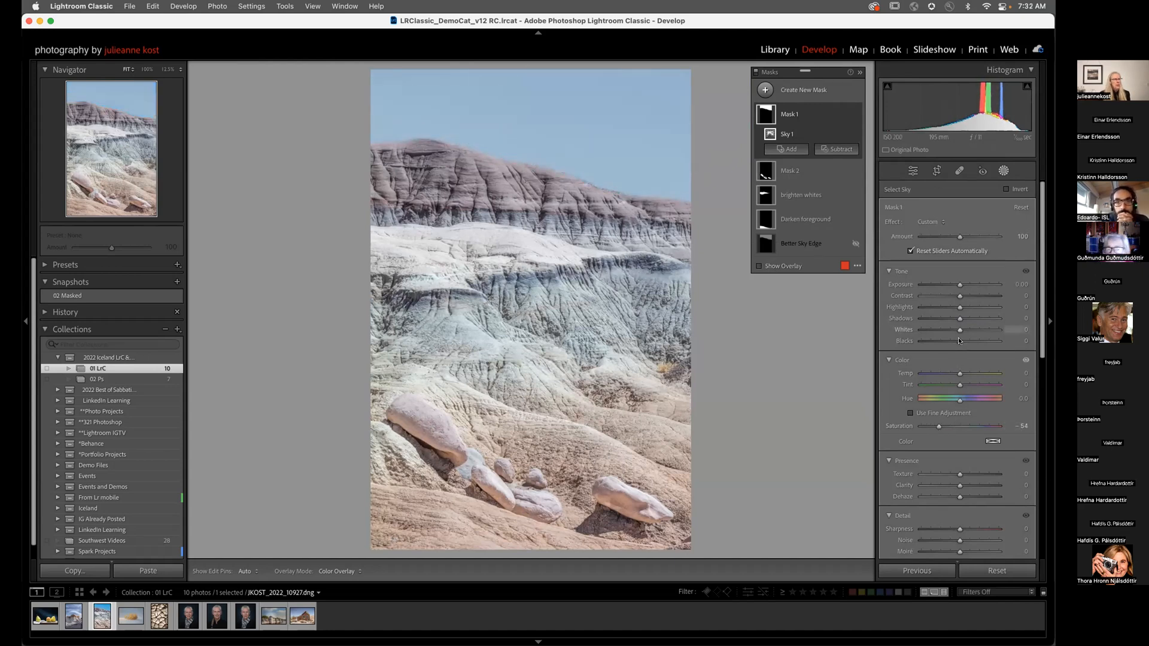
{"action": "left_click_drag", "start_coordinate": [960, 284], "coordinate": [957, 284]}
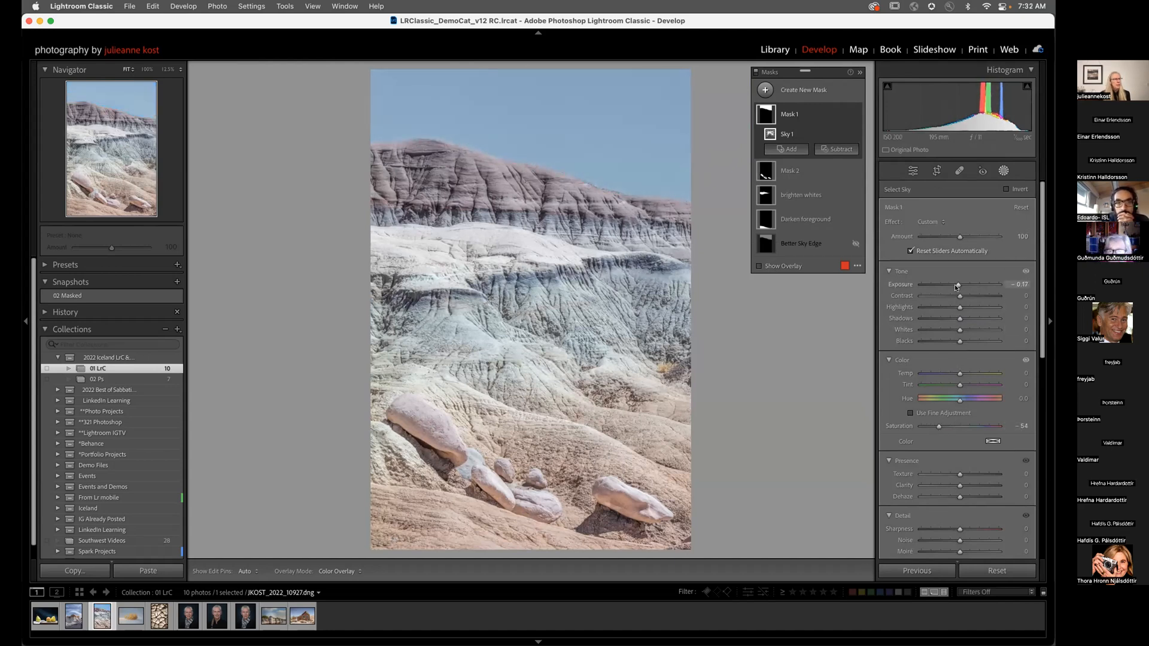
Step: Inspect the ridge edge at 100%, re-tweak Saturation and Exposure, then reset Exposure to zero
{"action": "left_click", "coordinate": [576, 172]}
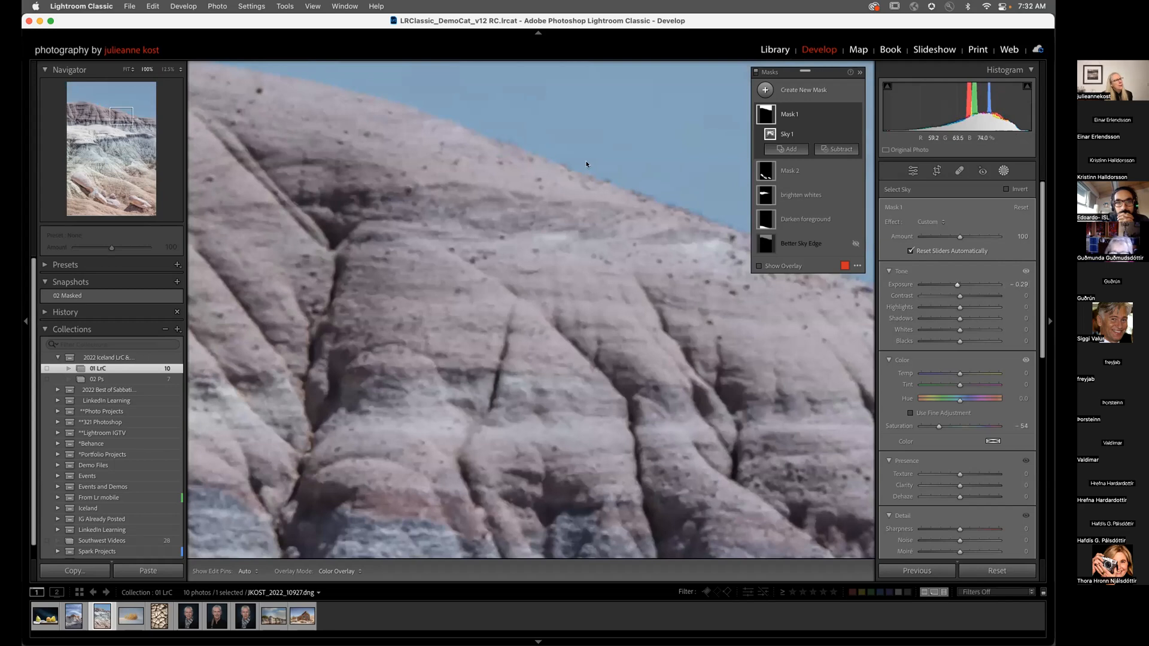
{"action": "left_click_drag", "start_coordinate": [586, 223], "coordinate": [548, 290]}
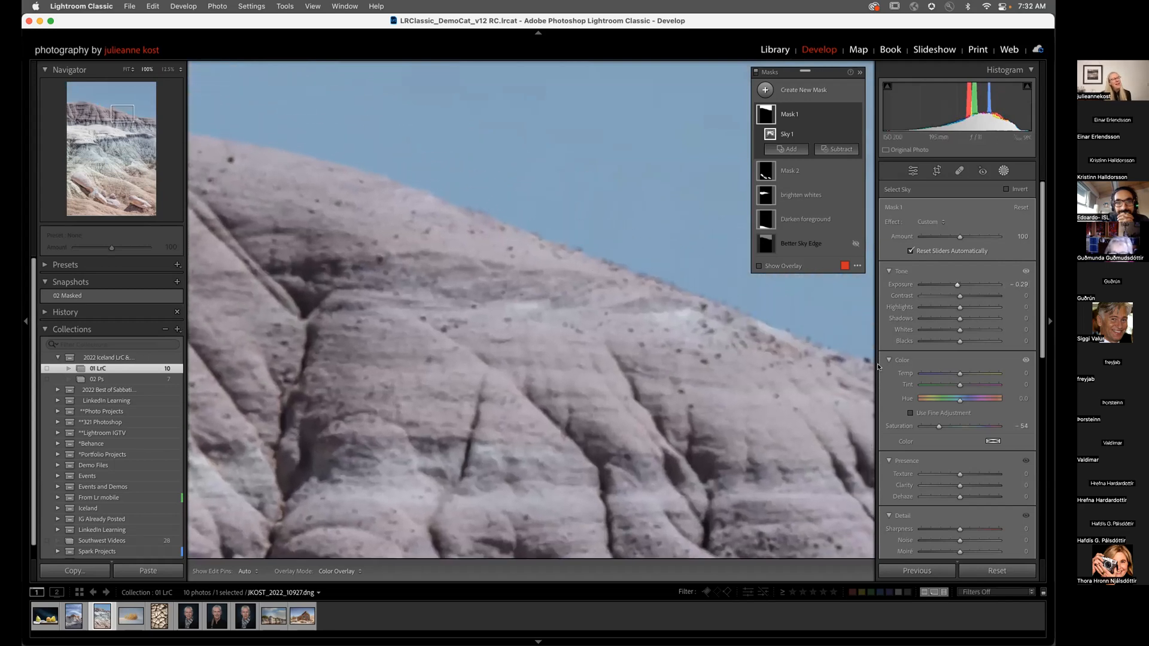
{"action": "mouse_move", "coordinate": [938, 427]}
{"action": "left_mouse_down"}
{"action": "mouse_move", "coordinate": [953, 427]}
{"action": "mouse_move", "coordinate": [936, 429]}
{"action": "left_mouse_up"}
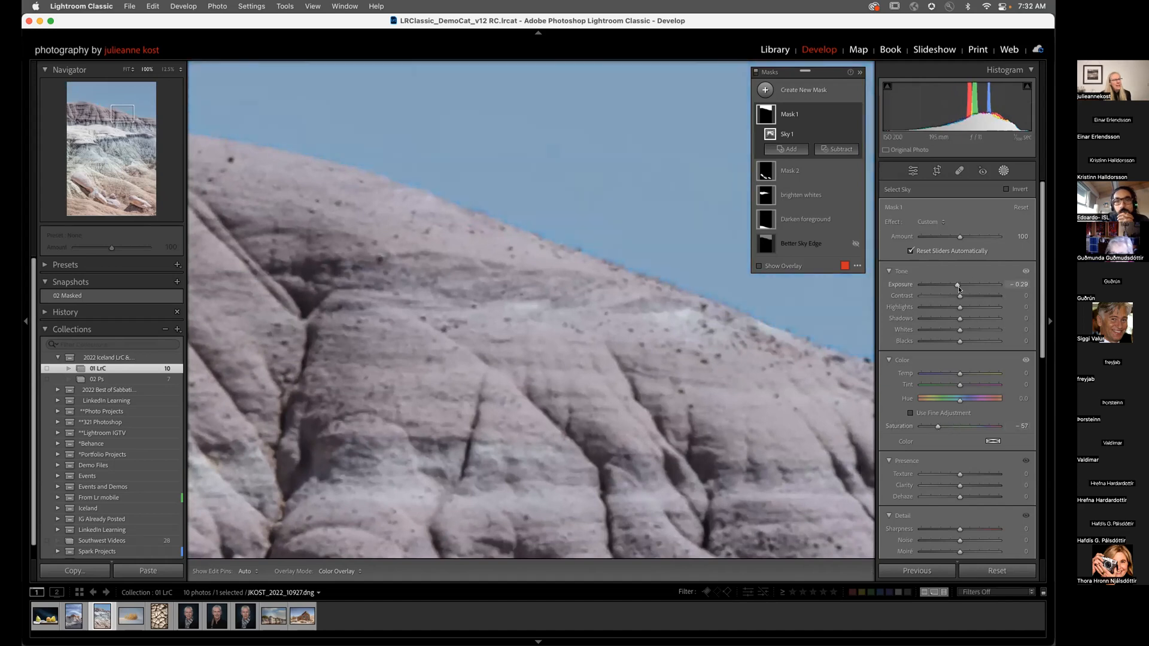
{"action": "left_click_drag", "start_coordinate": [956, 285], "coordinate": [941, 286]}
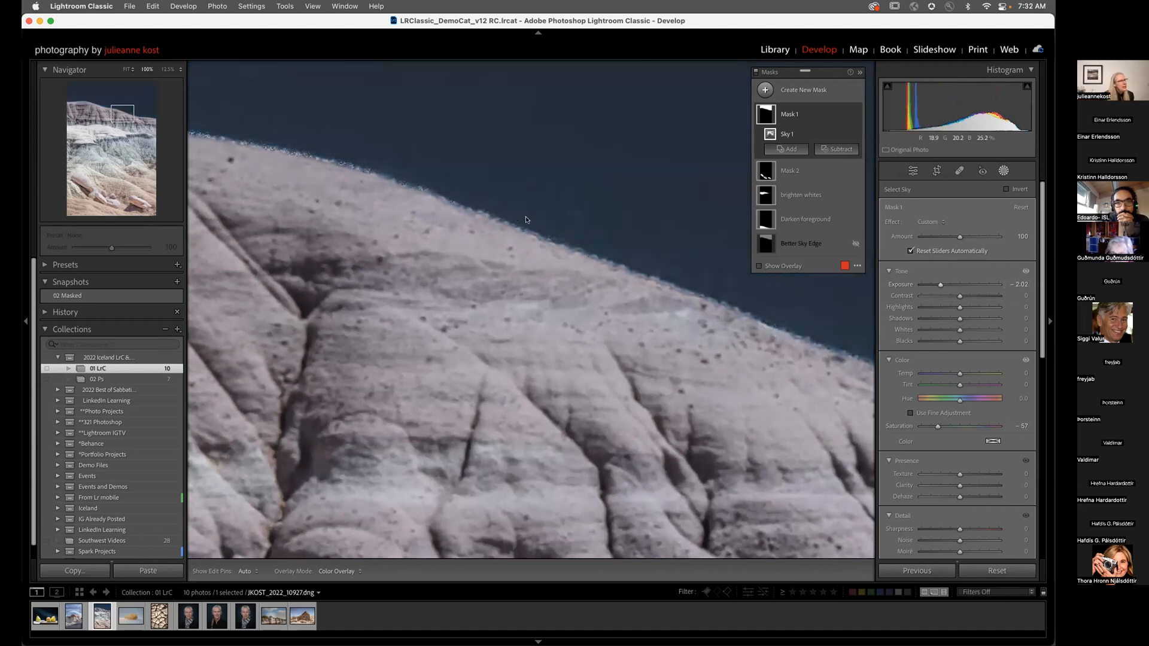
{"action": "double_click", "coordinate": [938, 285]}
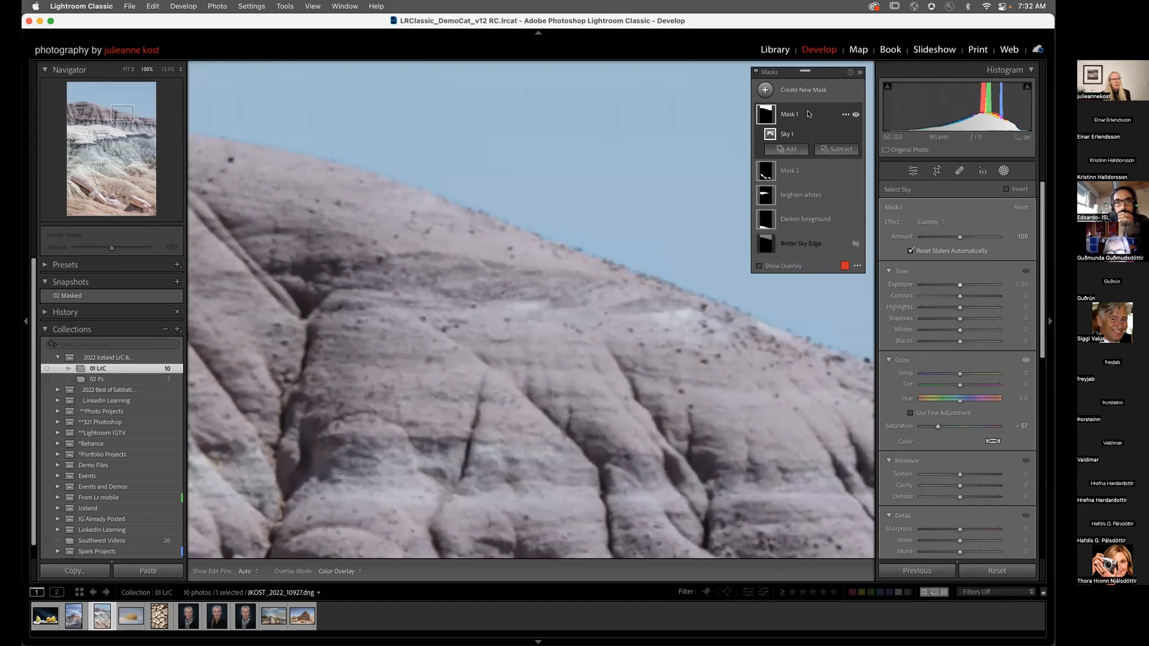
Step: Delete Mask 1 and fit the whole photo in view
{"action": "left_click", "coordinate": [844, 115]}
{"action": "left_click", "coordinate": [877, 210]}
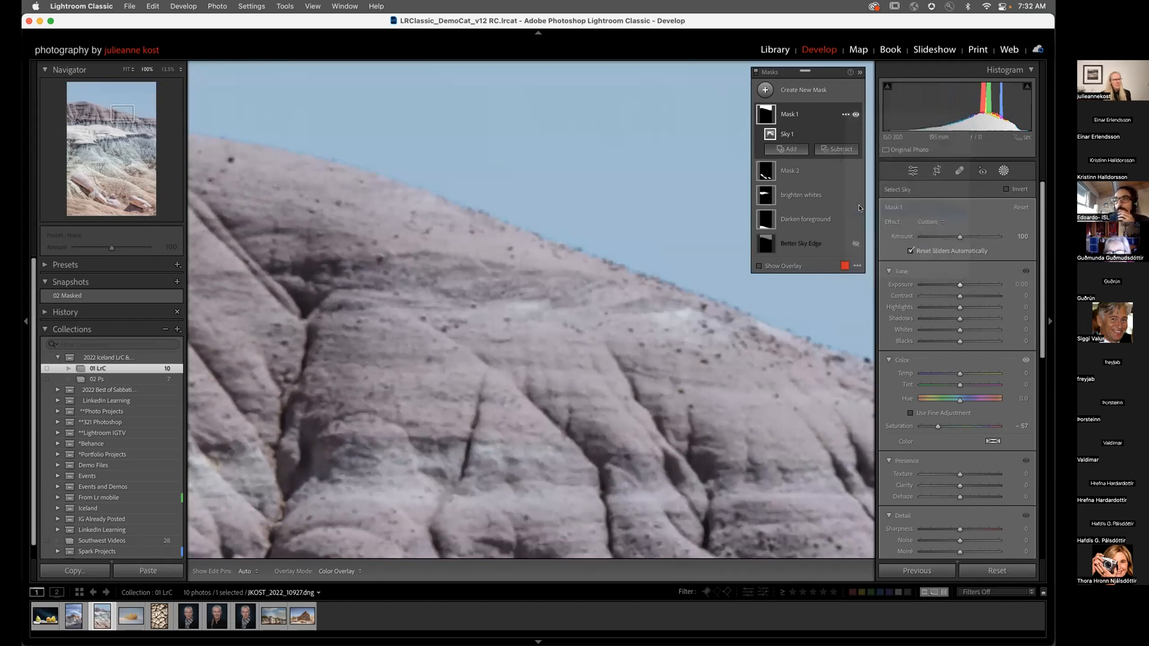
{"action": "key", "text": "z"}
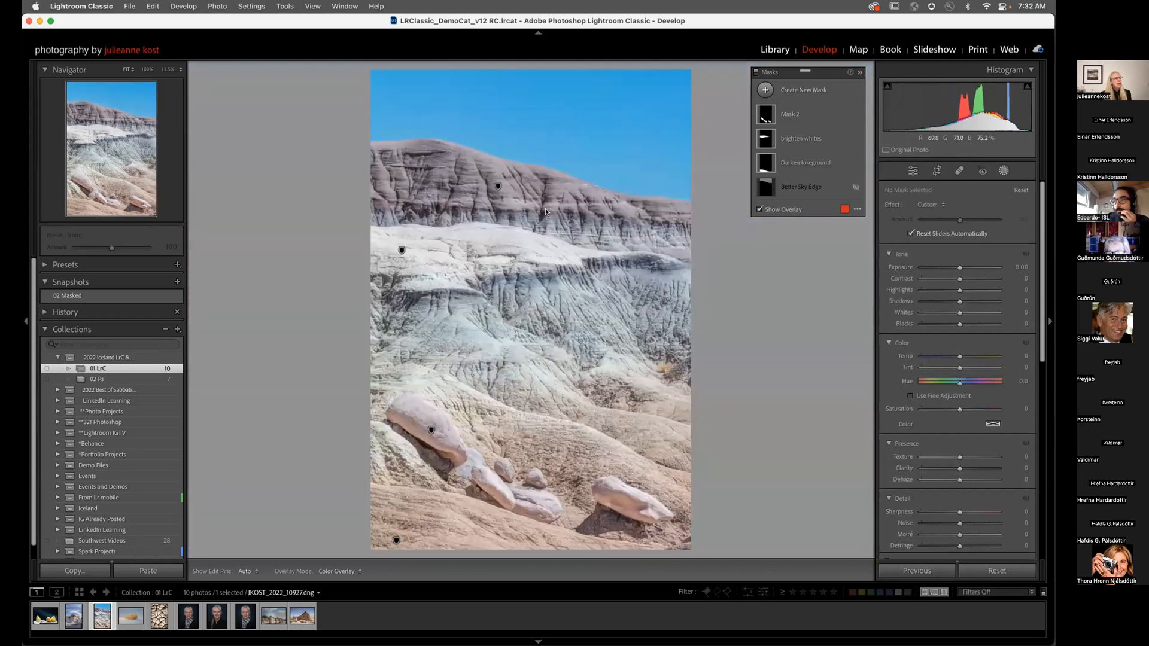
Step: Draw a linear gradient down over the sky with Exposure -0.60 and Saturation -51
{"action": "left_click", "coordinate": [764, 90]}
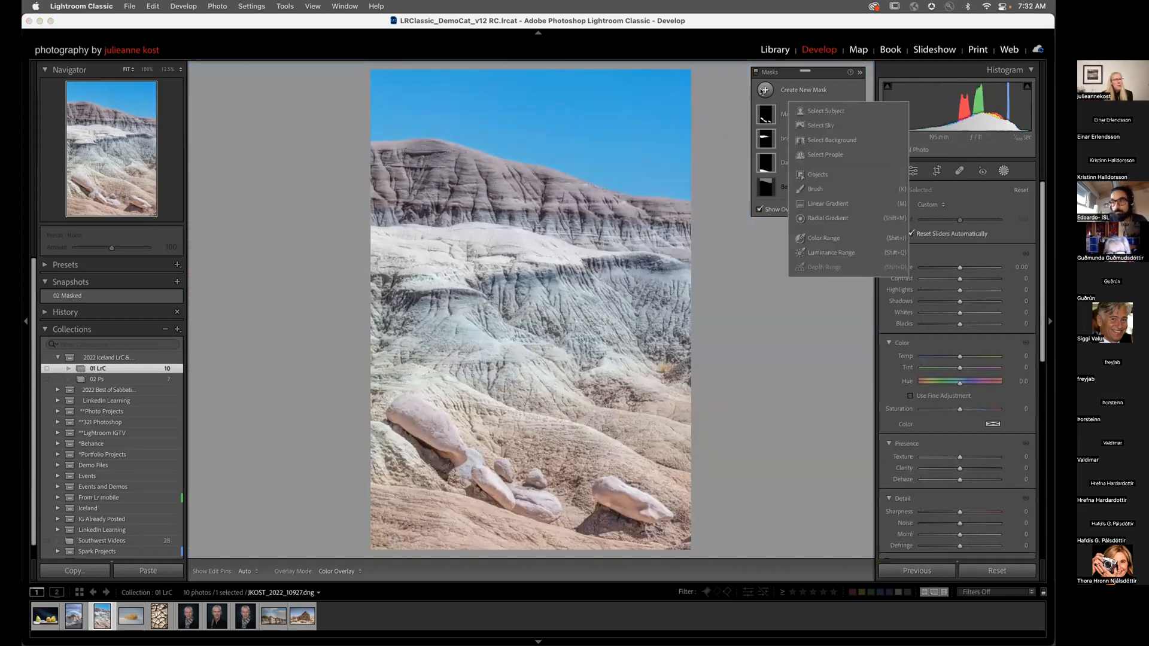
{"action": "left_click", "coordinate": [822, 204]}
{"action": "left_click_drag", "start_coordinate": [549, 183], "coordinate": [545, 211]}
{"action": "left_click_drag", "start_coordinate": [960, 427], "coordinate": [931, 429]}
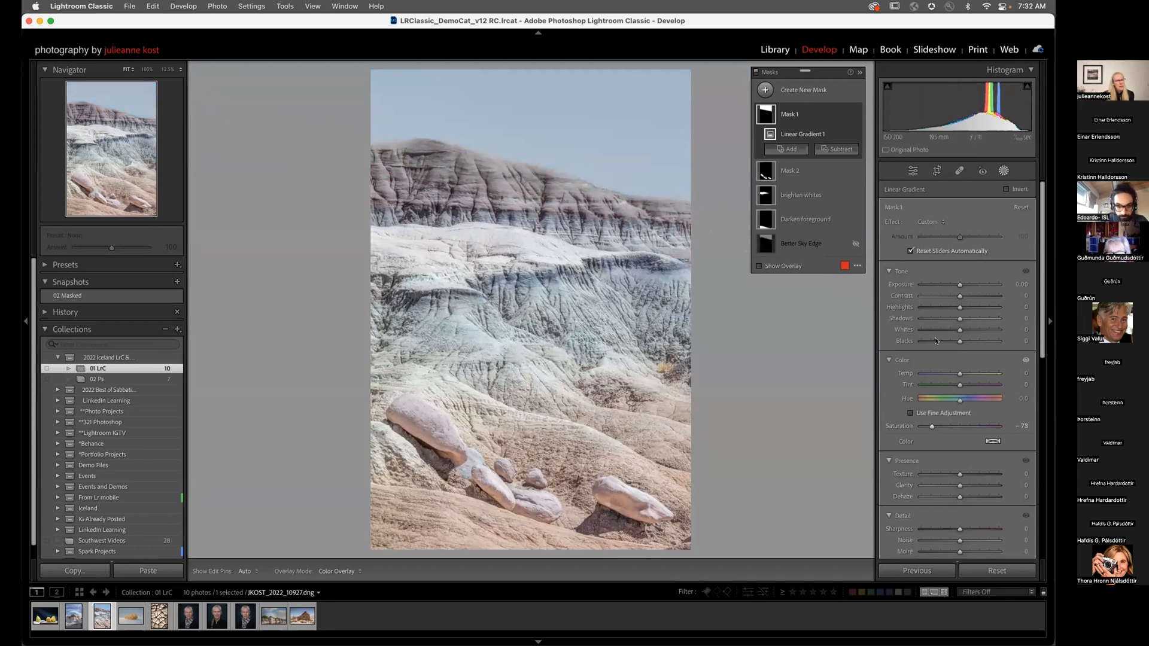
{"action": "left_click_drag", "start_coordinate": [960, 285], "coordinate": [954, 285]}
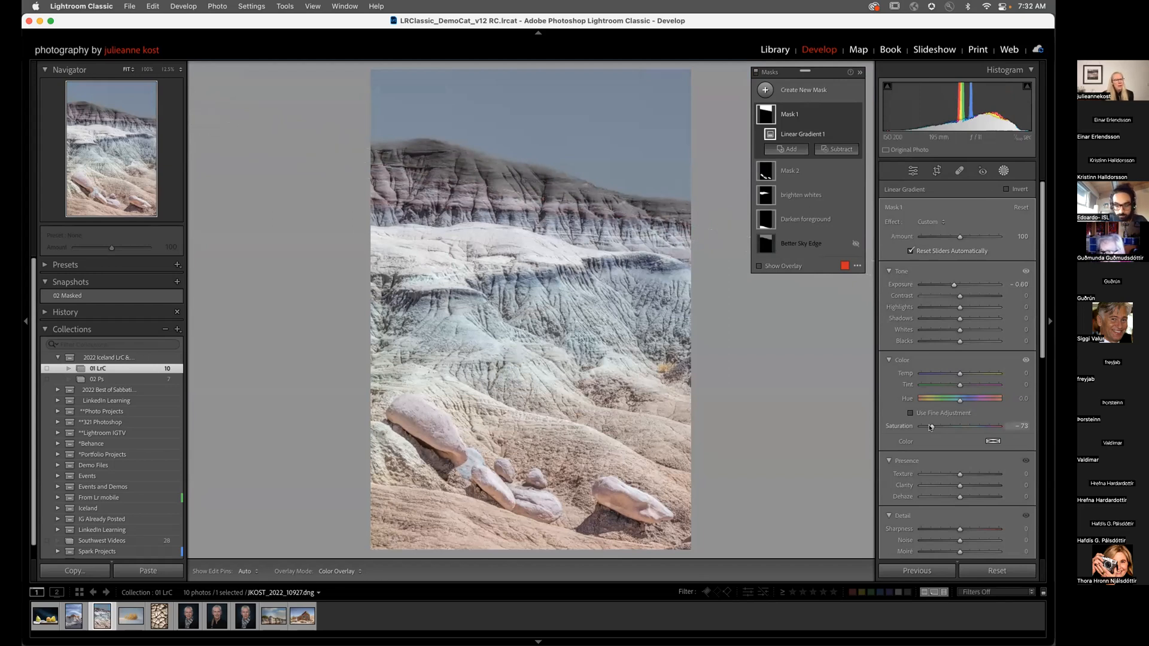
{"action": "left_click_drag", "start_coordinate": [933, 426], "coordinate": [938, 427]}
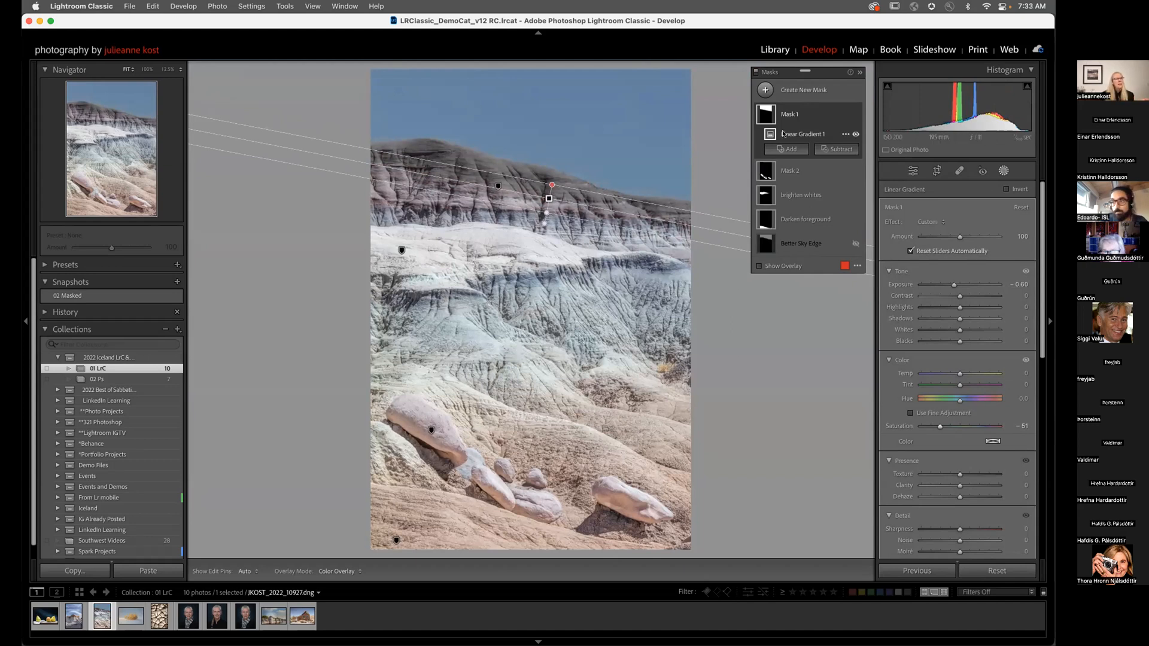
{"action": "mouse_move", "coordinate": [770, 135]}
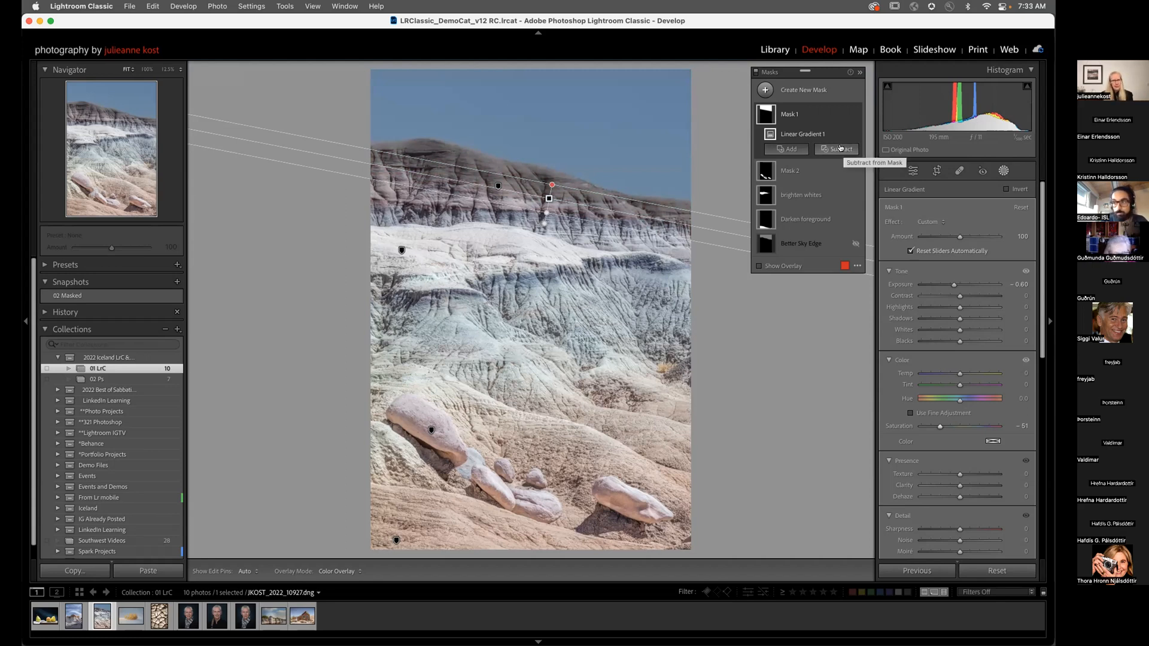
{"action": "key", "text": "alt"}
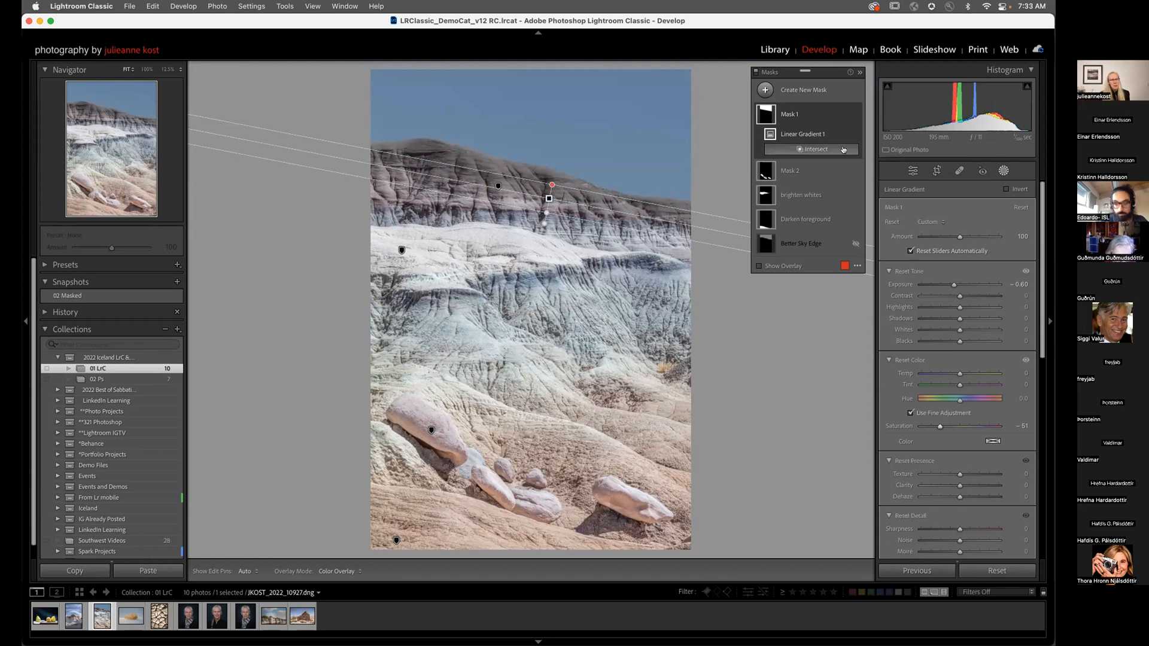
Step: Intersect Mask 1 with a Color Range sampled from the sky, Refine set to 95
{"action": "right_click", "coordinate": [843, 115]}
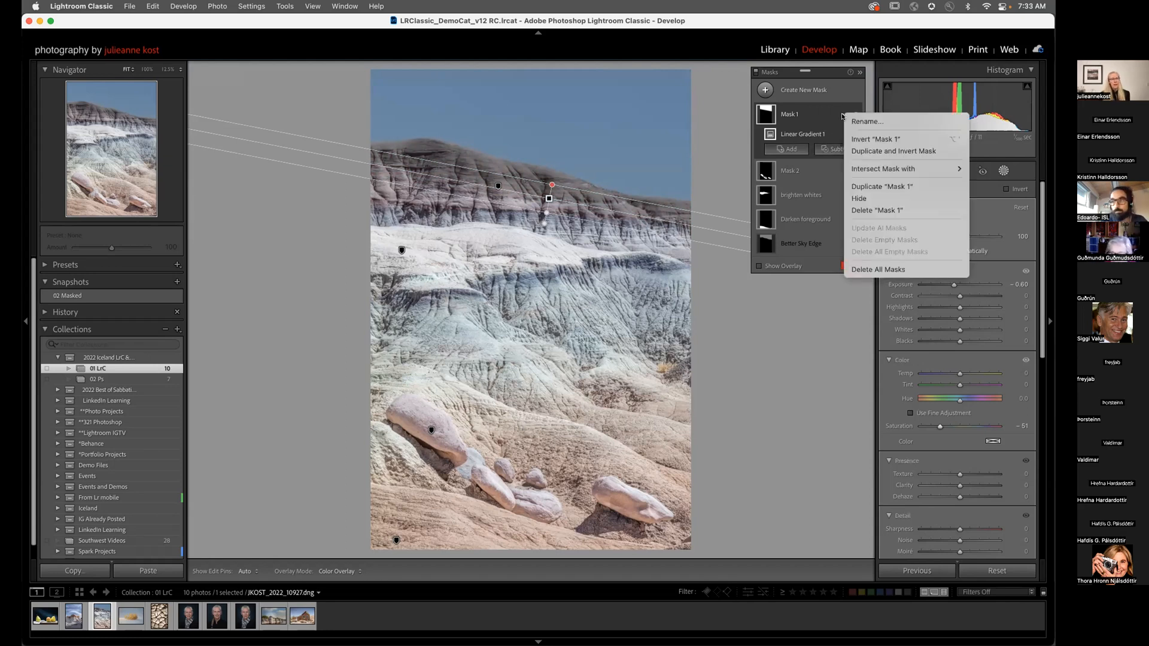
{"action": "mouse_move", "coordinate": [877, 170]}
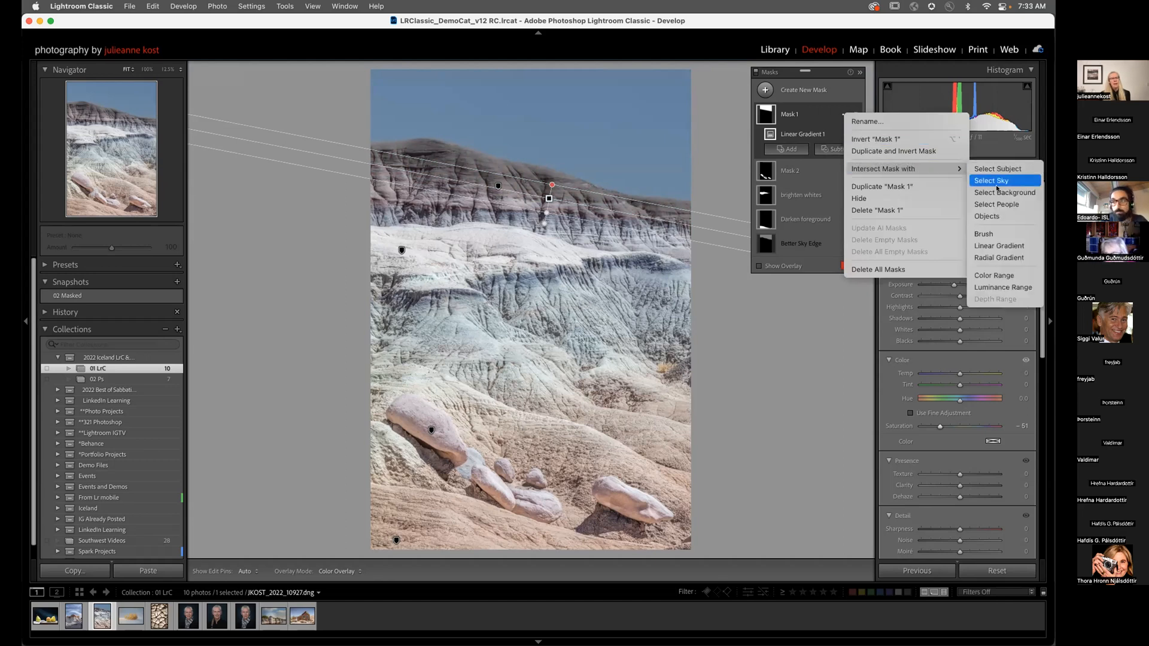
{"action": "left_click", "coordinate": [1008, 276]}
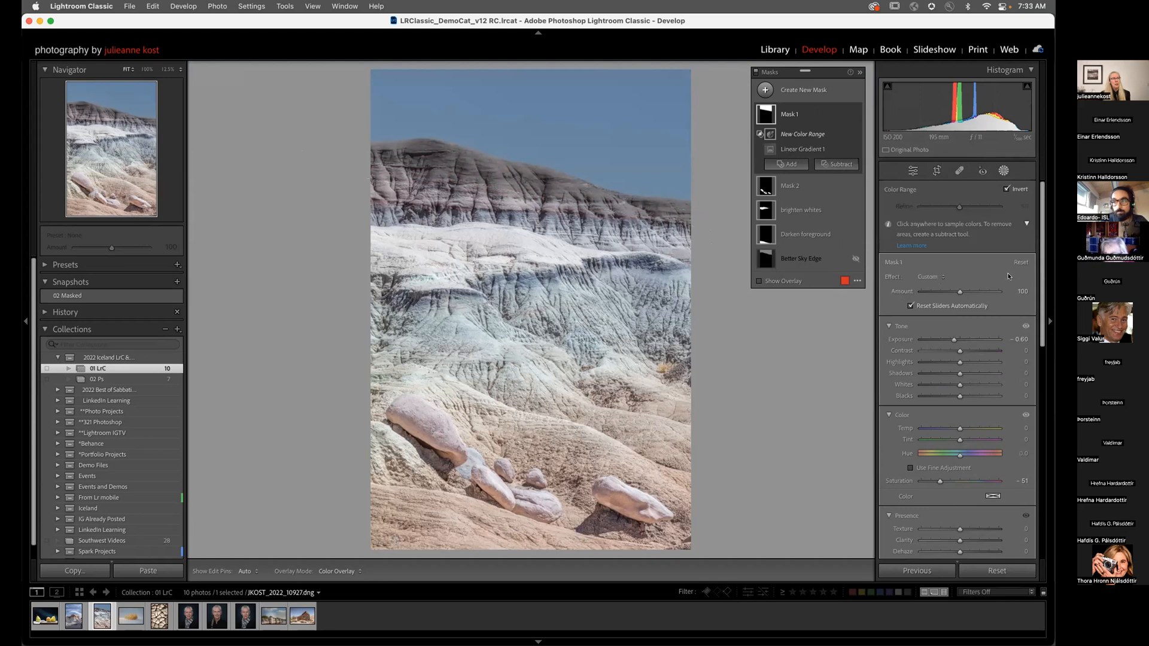
{"action": "left_click_drag", "start_coordinate": [637, 85], "coordinate": [658, 190]}
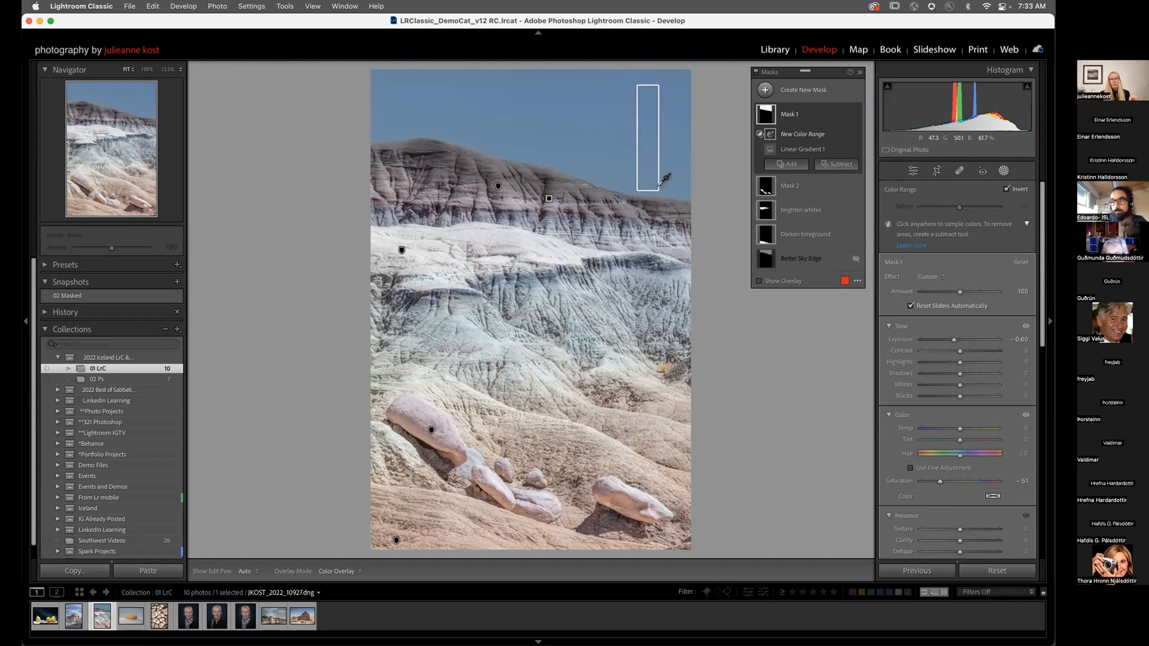
{"action": "left_click_drag", "start_coordinate": [659, 190], "coordinate": [659, 190]}
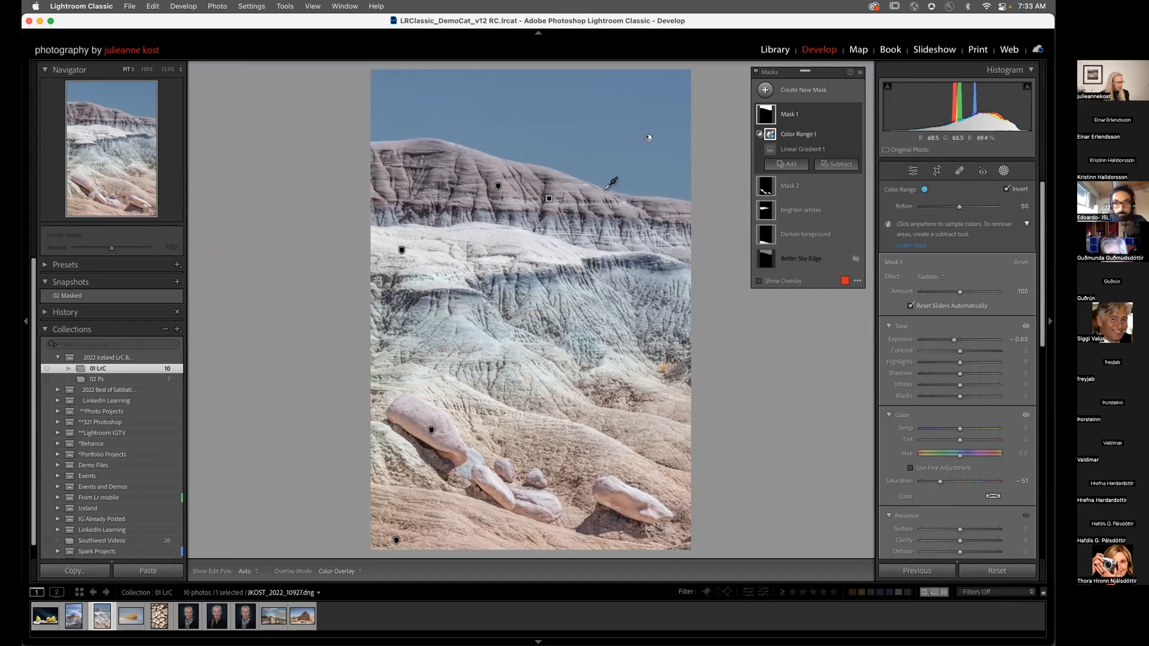
{"action": "key", "text": "z"}
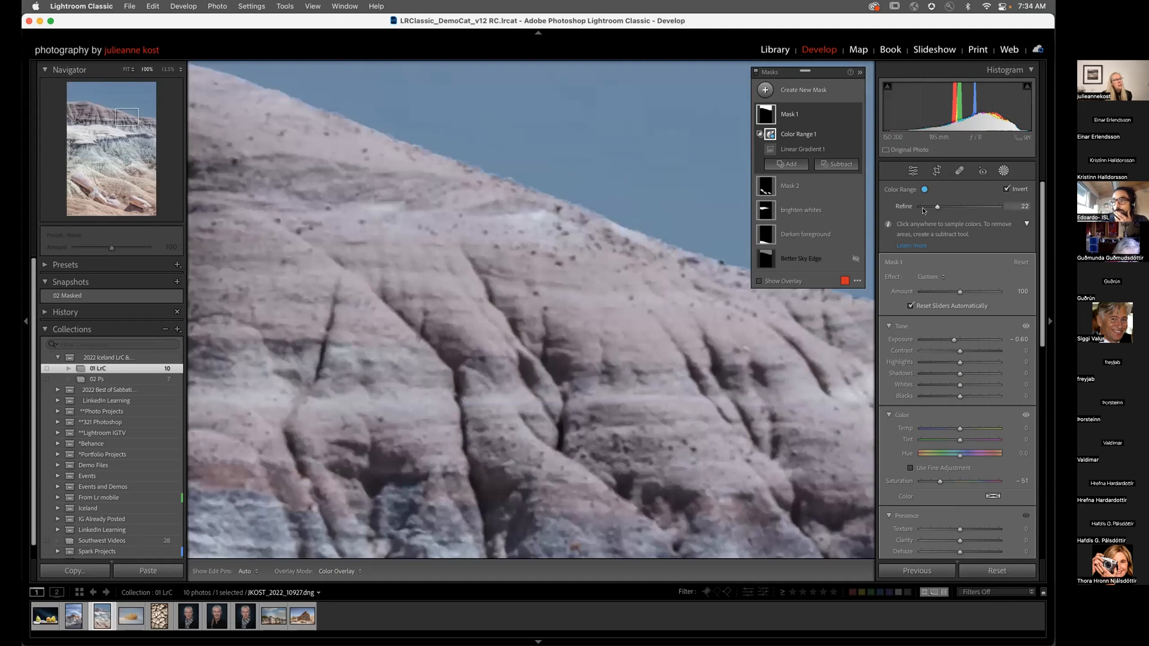
{"action": "left_click_drag", "start_coordinate": [935, 208], "coordinate": [990, 208]}
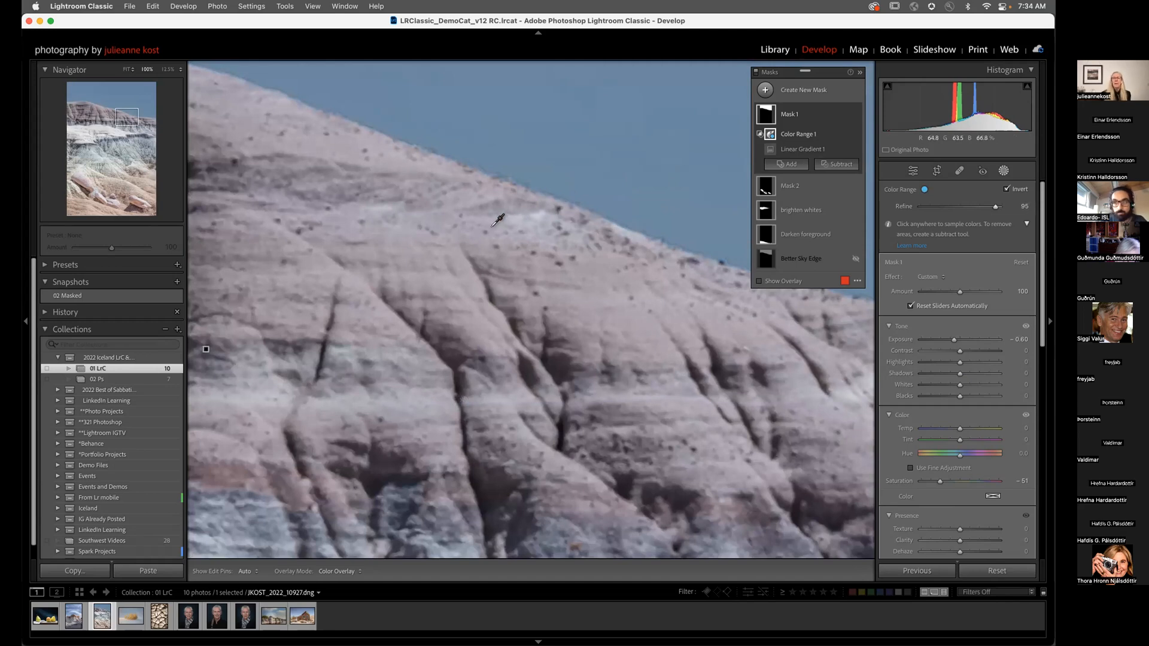
{"action": "key", "text": "space"}
{"action": "left_click", "coordinate": [520, 242]}
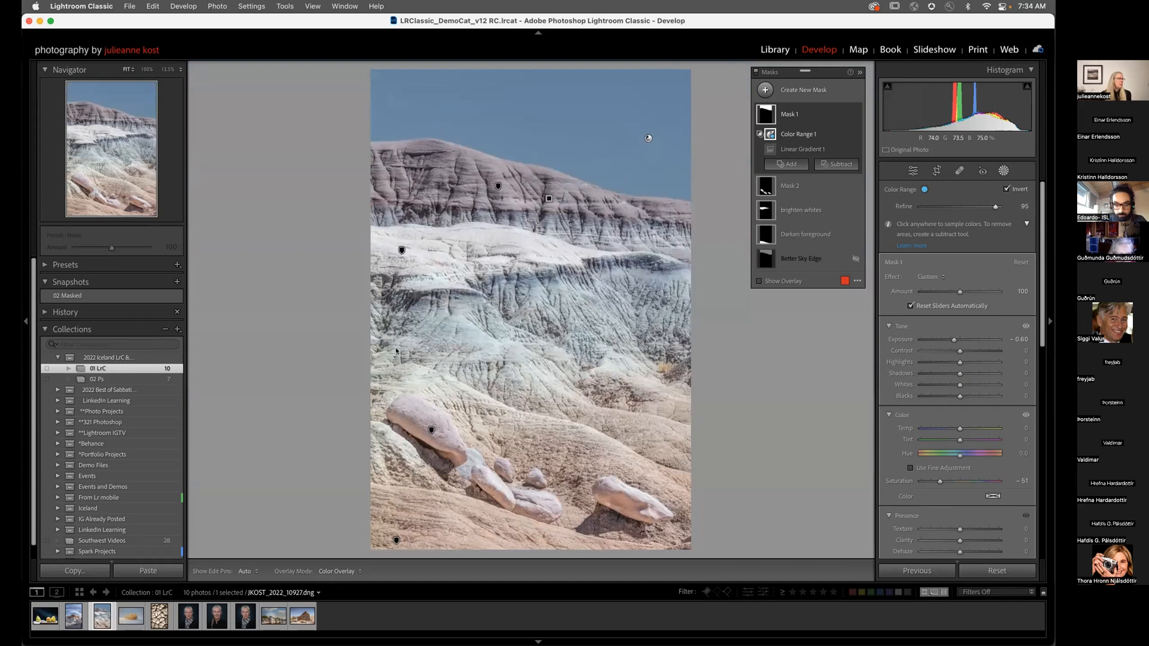
Step: Open the cracked-mud photo and pull Highlights down to -100
{"action": "left_click", "coordinate": [161, 617]}
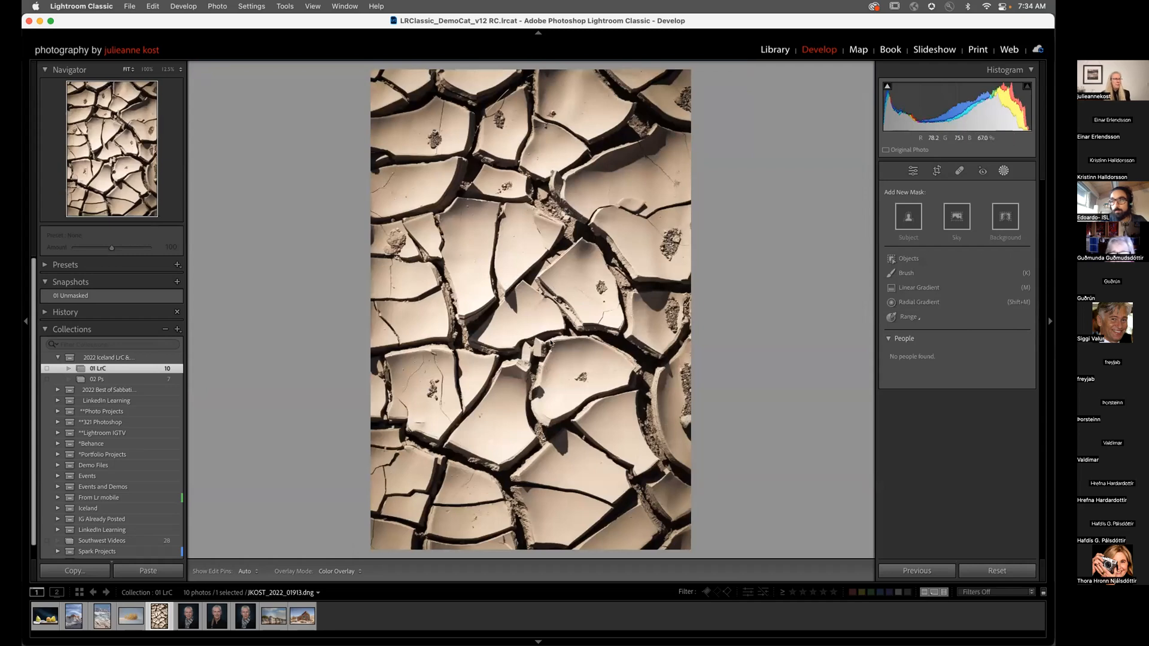
{"action": "left_click", "coordinate": [913, 171]}
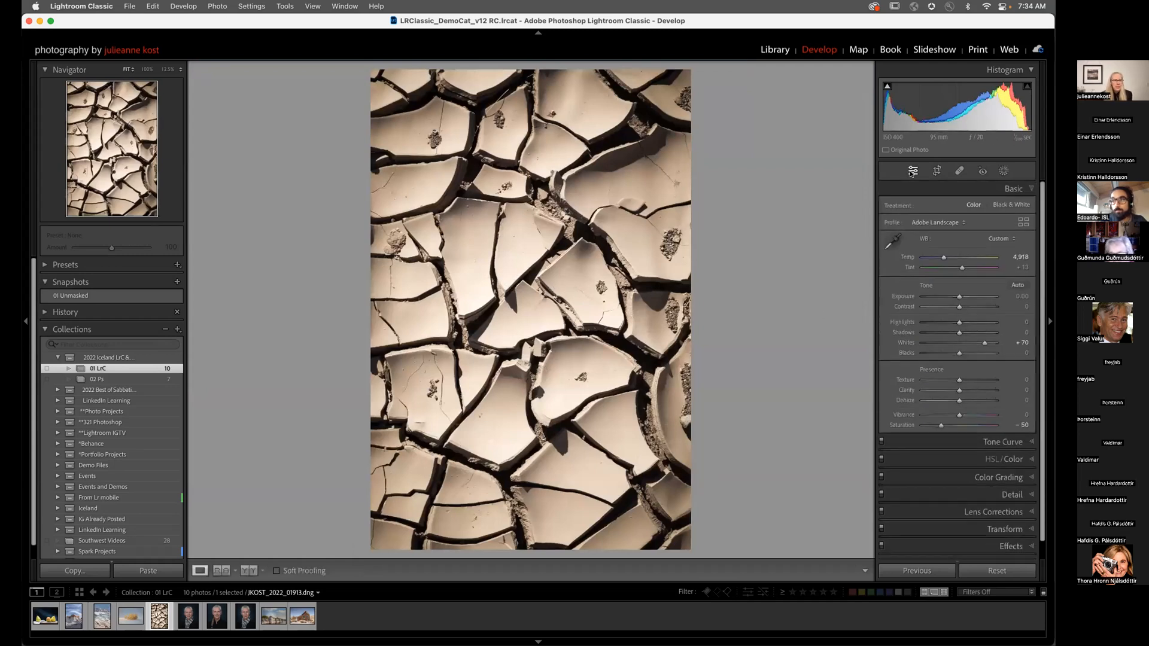
{"action": "left_click_drag", "start_coordinate": [959, 322], "coordinate": [1017, 332]}
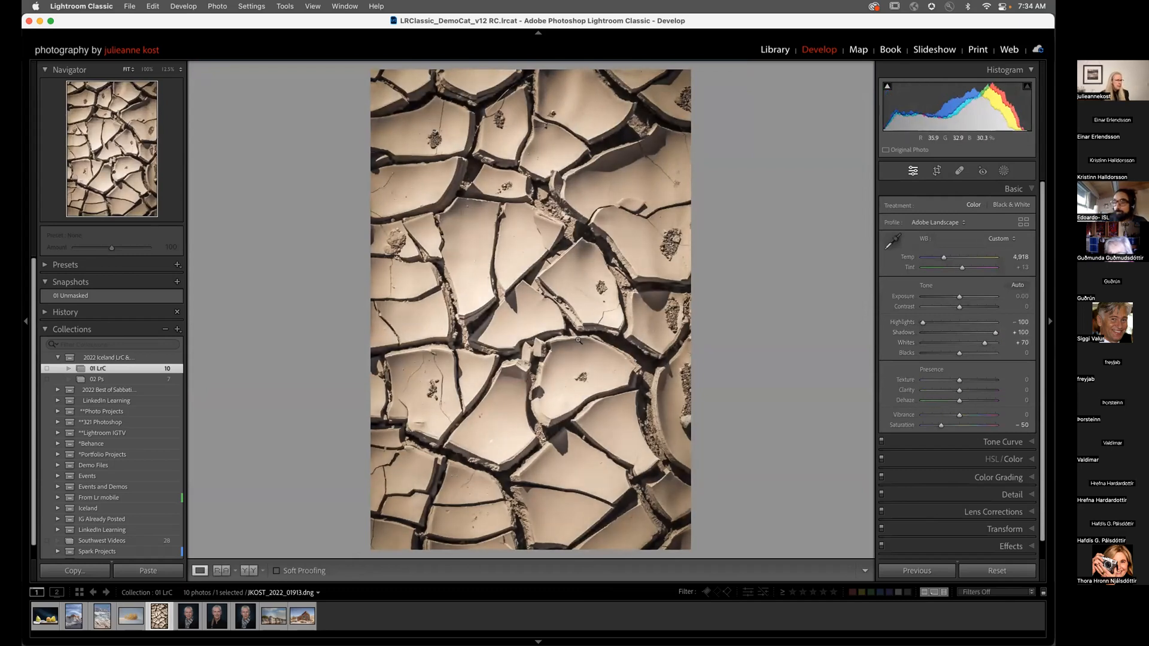
Step: Zoom to 200% on the shadowed pyramid face and raise Shadows to +100
{"action": "left_click", "coordinate": [562, 445]}
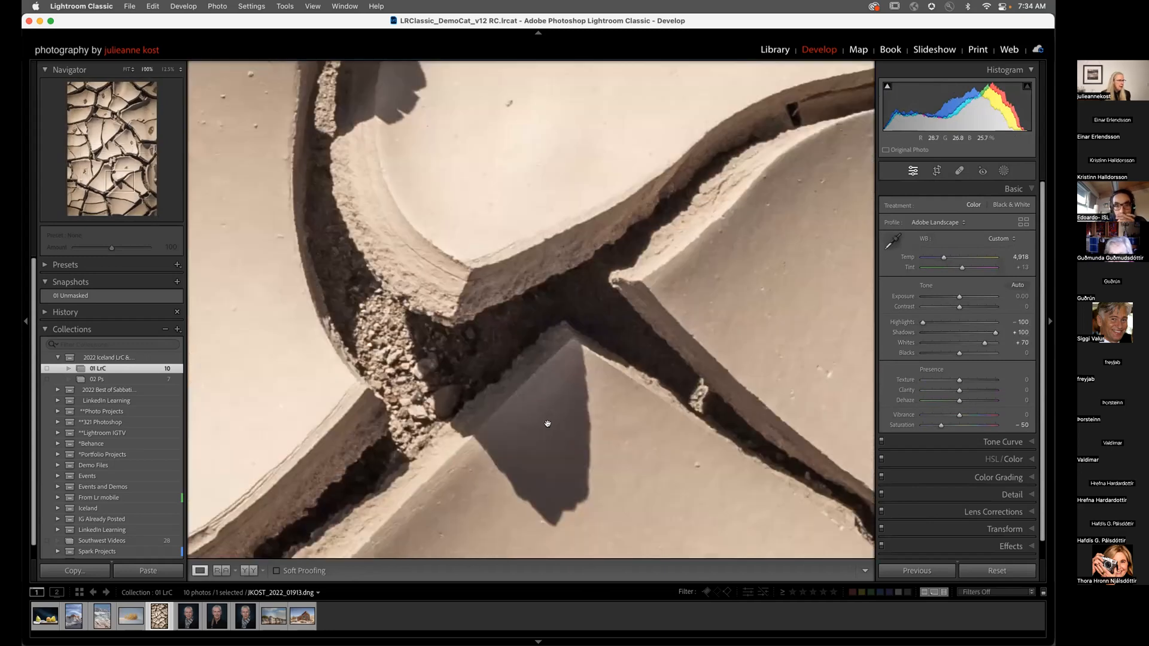
{"action": "left_click", "coordinate": [175, 70]}
{"action": "left_click", "coordinate": [184, 86]}
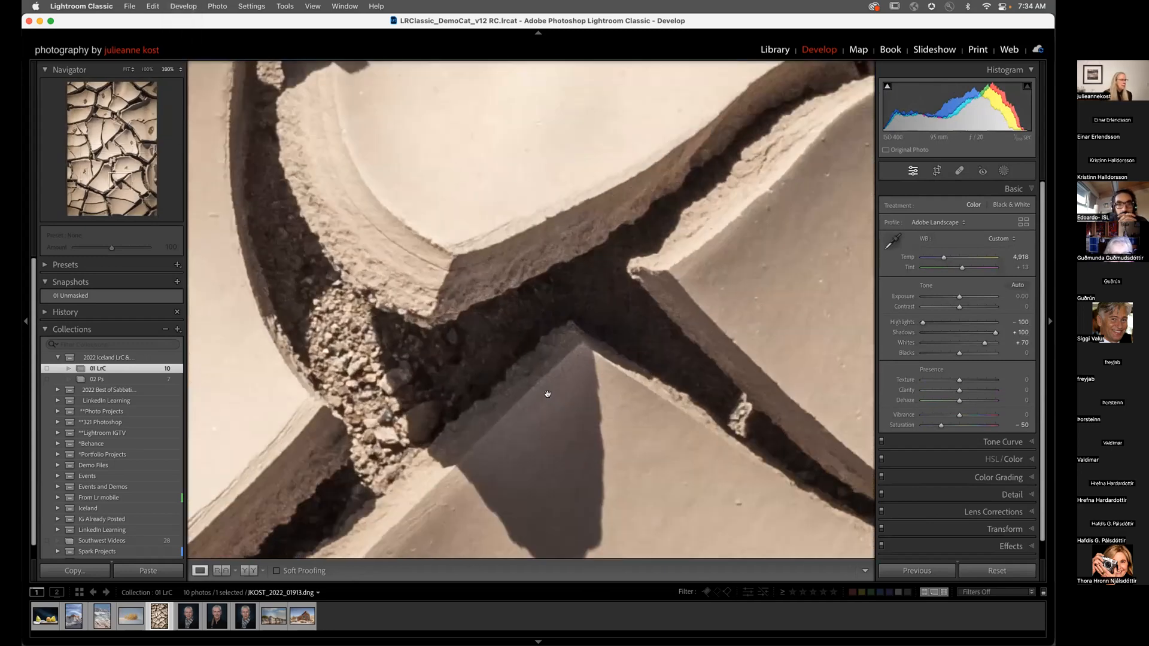
{"action": "left_click_drag", "start_coordinate": [555, 430], "coordinate": [523, 254]}
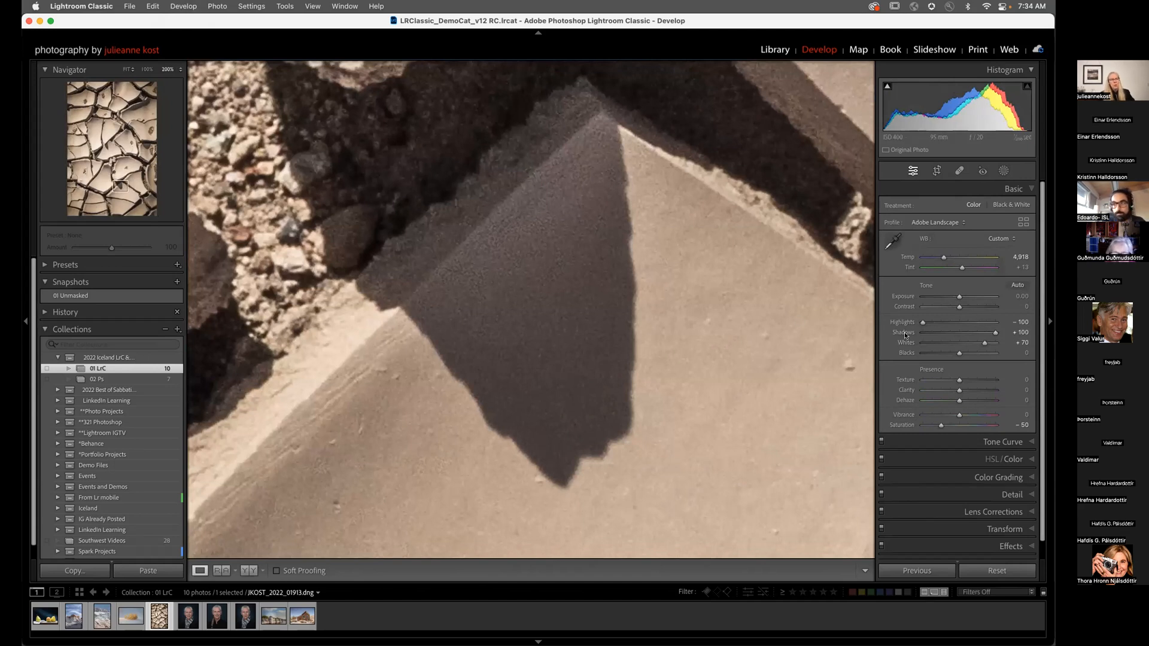
{"action": "left_click_drag", "start_coordinate": [994, 334], "coordinate": [1018, 335]}
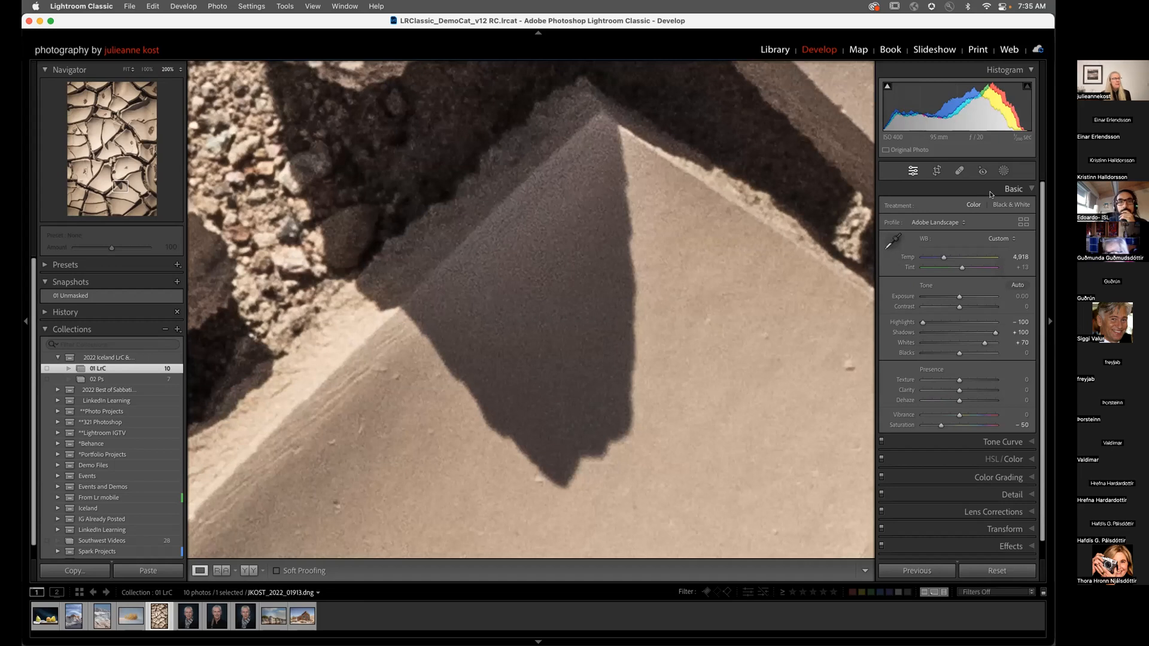
Step: Add a Luminance Range mask sampled from the dark rocks
{"action": "left_click", "coordinate": [1003, 171]}
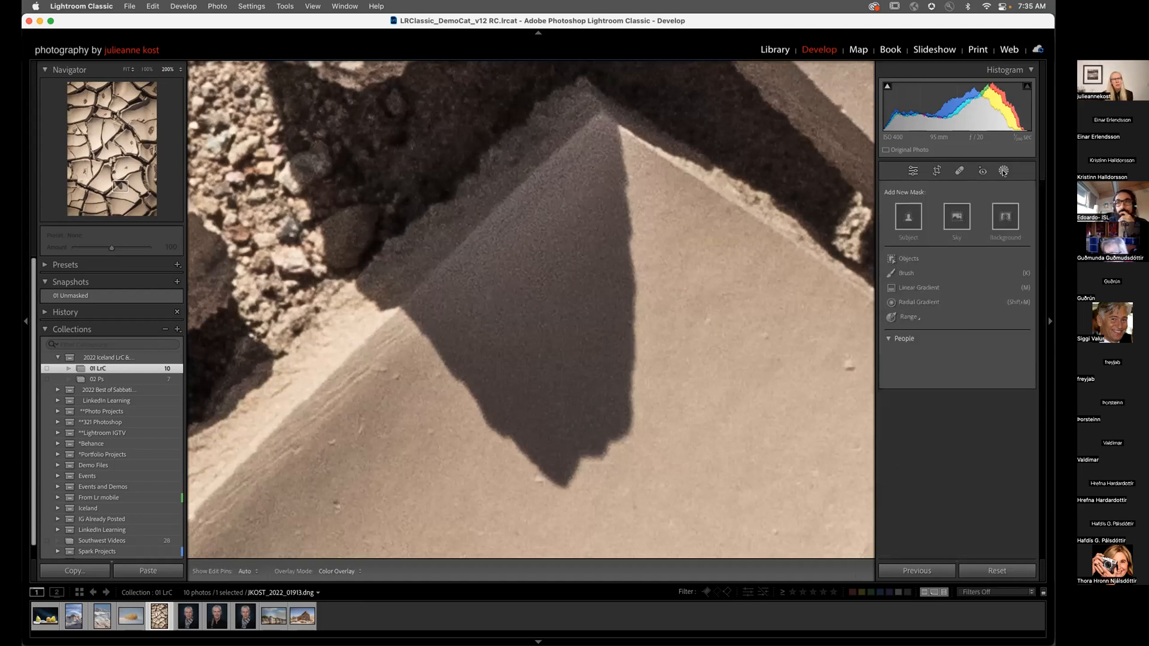
{"action": "left_click", "coordinate": [910, 317]}
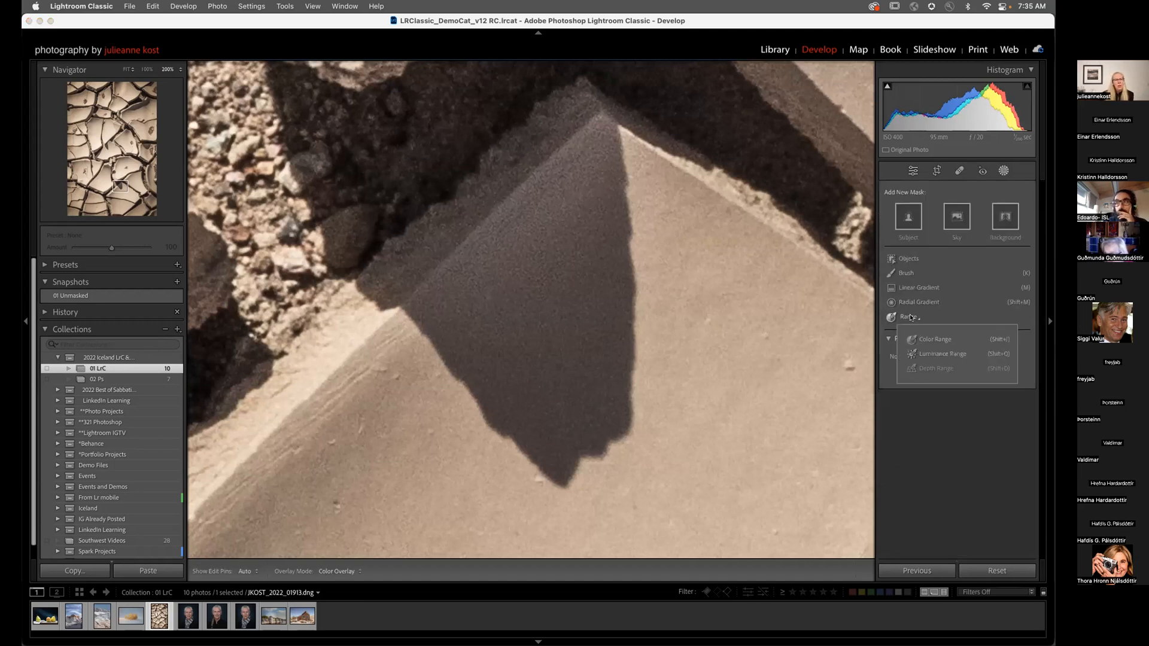
{"action": "left_click", "coordinate": [934, 354]}
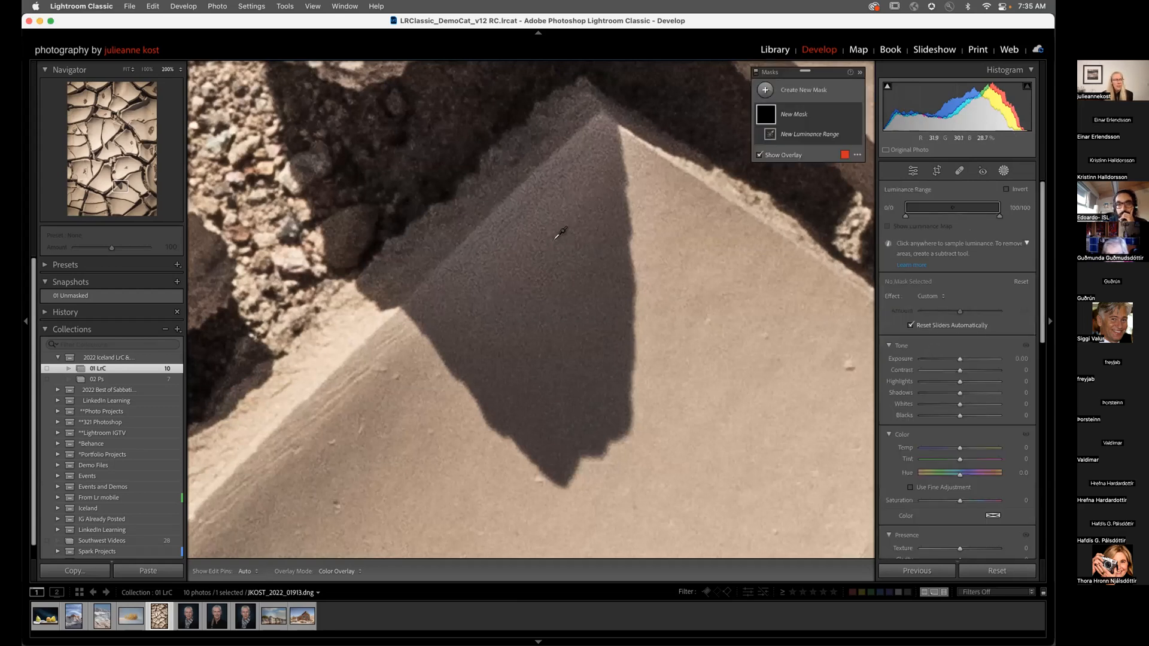
{"action": "left_click_drag", "start_coordinate": [478, 96], "coordinate": [507, 119]}
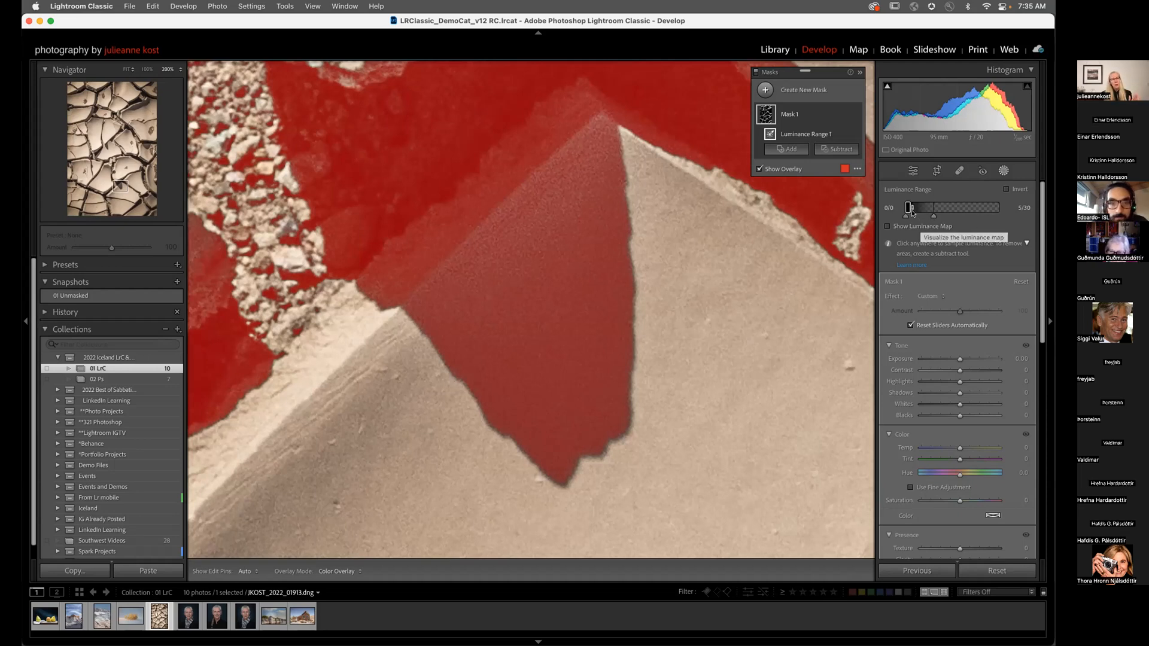
Step: Adjust the Luminance Range handles to narrow the mask to 14/42 on the shadows
{"action": "left_click_drag", "start_coordinate": [914, 211], "coordinate": [955, 219]}
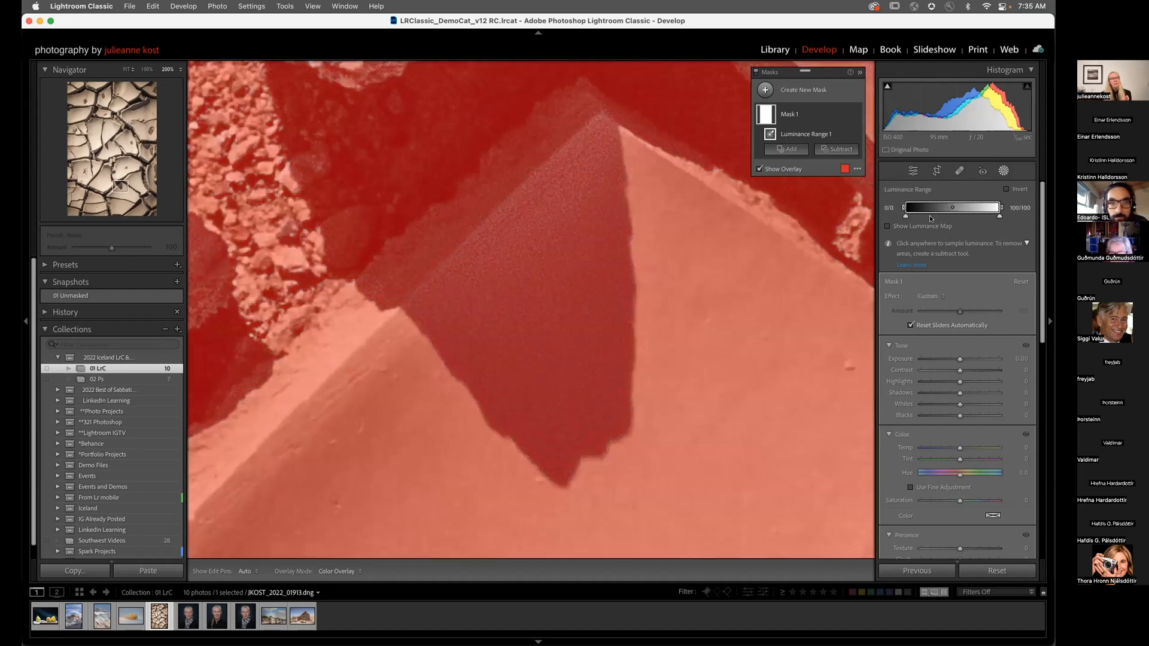
{"action": "key", "text": "super+z"}
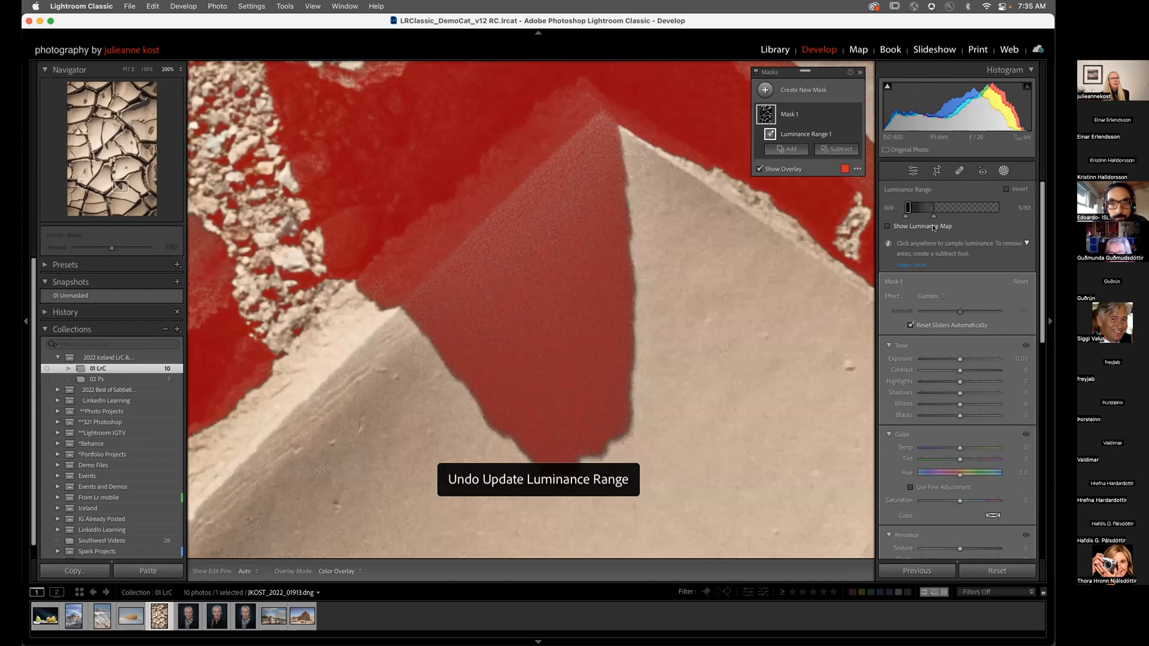
{"action": "left_click_drag", "start_coordinate": [934, 217], "coordinate": [973, 217]}
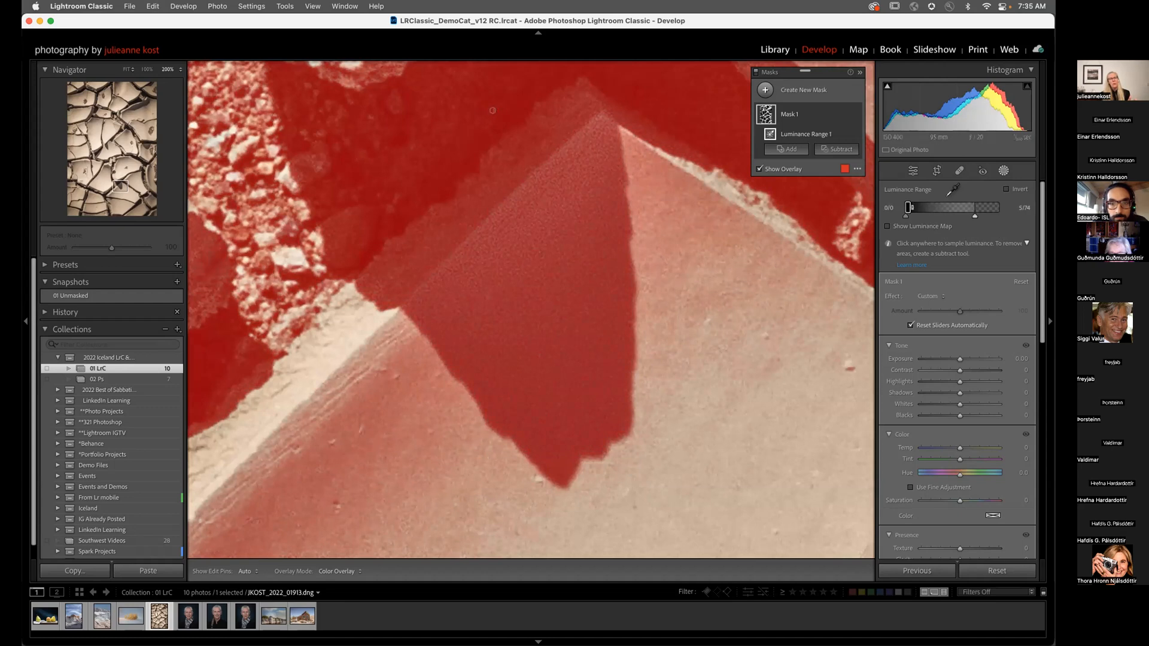
{"action": "left_click_drag", "start_coordinate": [978, 205], "coordinate": [989, 207]}
{"action": "left_click_drag", "start_coordinate": [909, 207], "coordinate": [955, 204]}
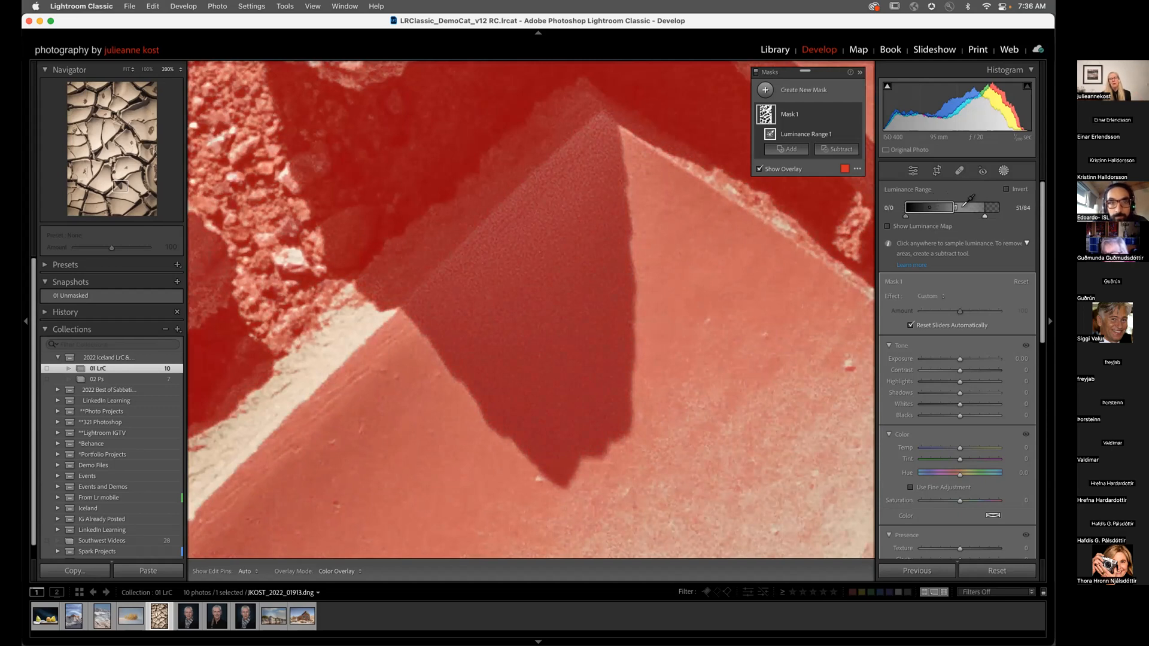
{"action": "mouse_move", "coordinate": [957, 206]}
{"action": "left_mouse_down"}
{"action": "mouse_move", "coordinate": [926, 202]}
{"action": "mouse_move", "coordinate": [957, 206]}
{"action": "left_mouse_up"}
Step: Raise the mask's Noise reduction for the dark shadow areas
{"action": "scroll", "coordinate": [962, 458], "scroll_direction": "down", "scroll_amount": 3}
{"action": "scroll", "coordinate": [964, 463], "scroll_direction": "down", "scroll_amount": 2}
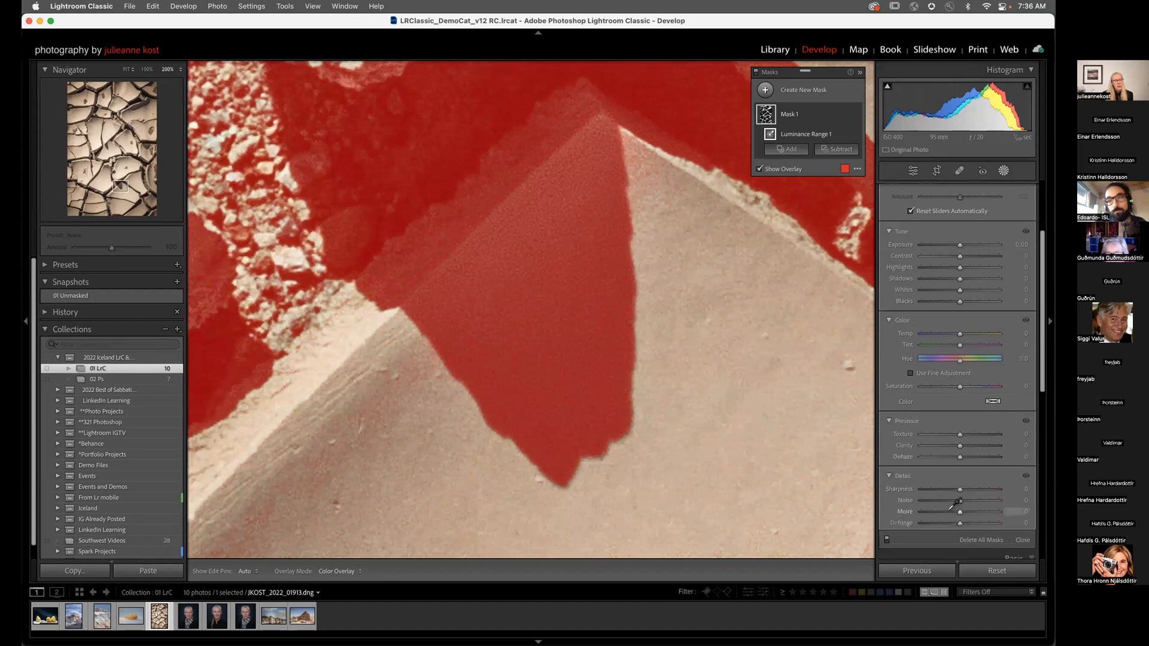
{"action": "left_click_drag", "start_coordinate": [965, 495], "coordinate": [1003, 496]}
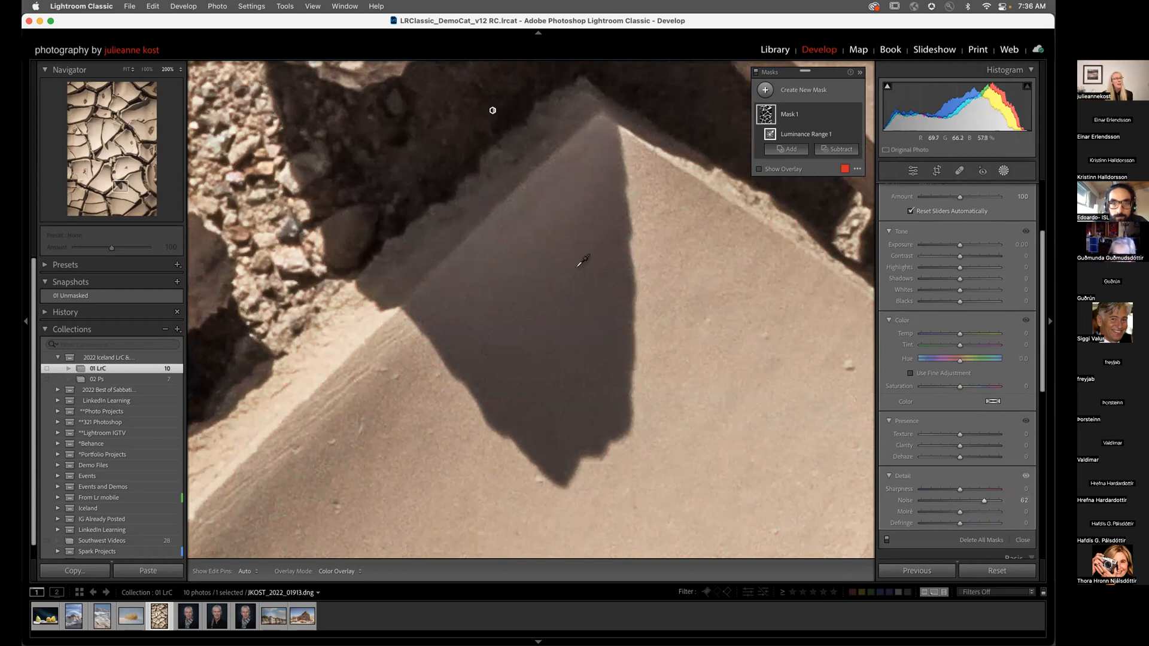
Step: Toggle the mask off and on to compare, then switch to the portrait photo
{"action": "mouse_move", "coordinate": [846, 121]}
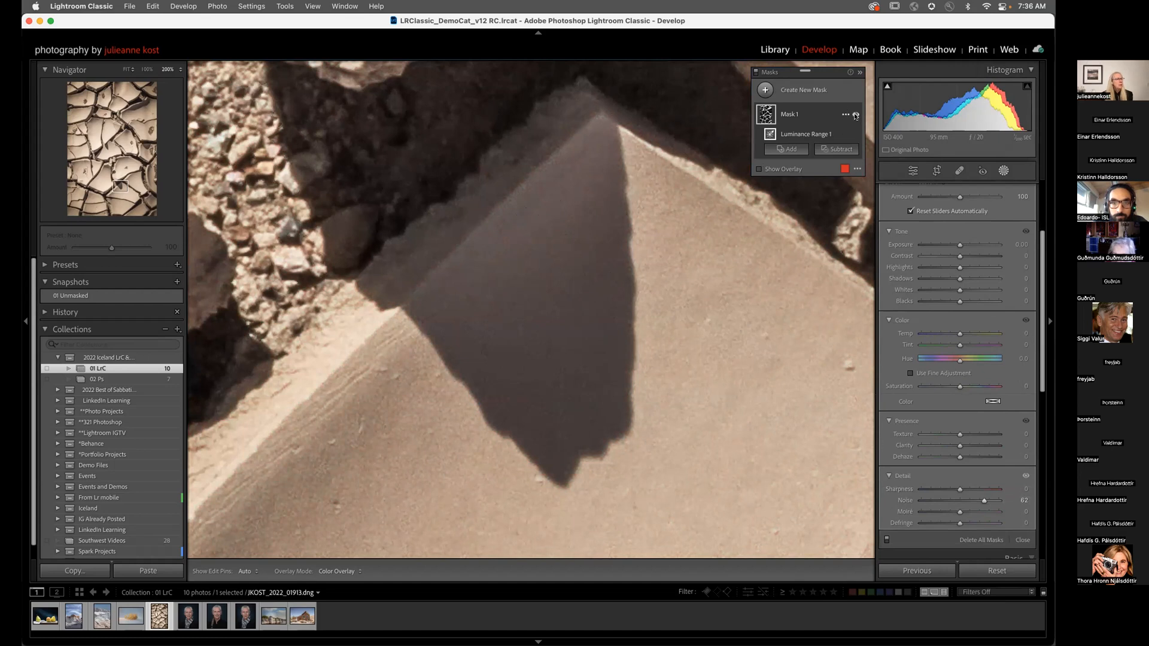
{"action": "left_click", "coordinate": [856, 115]}
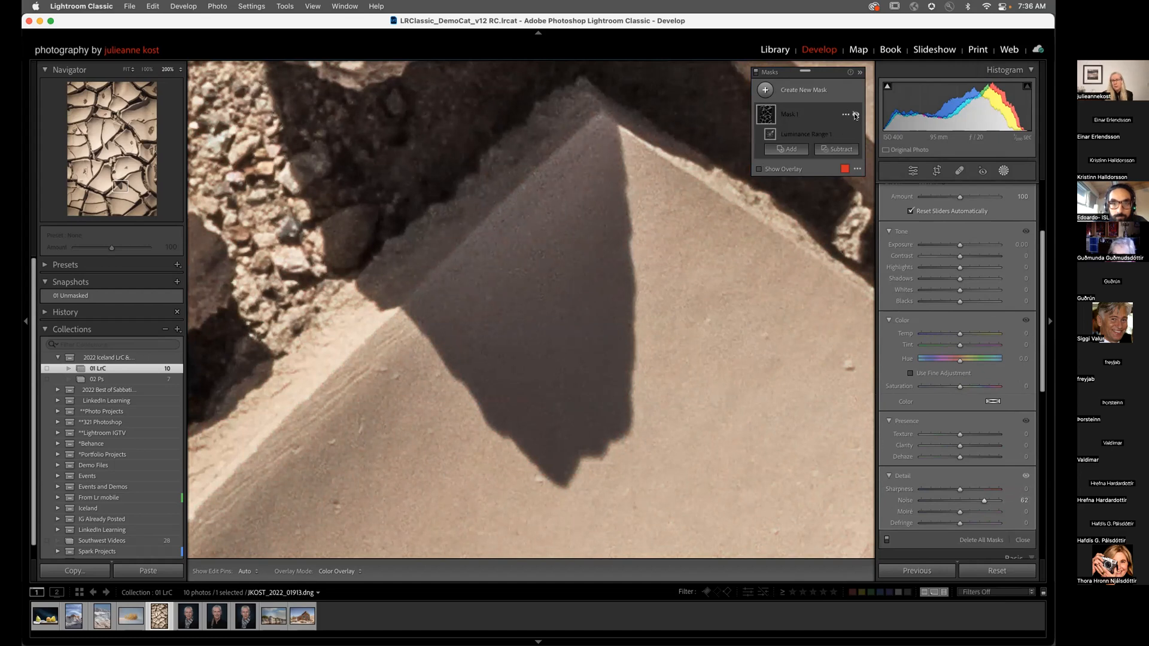
{"action": "left_click", "coordinate": [855, 115]}
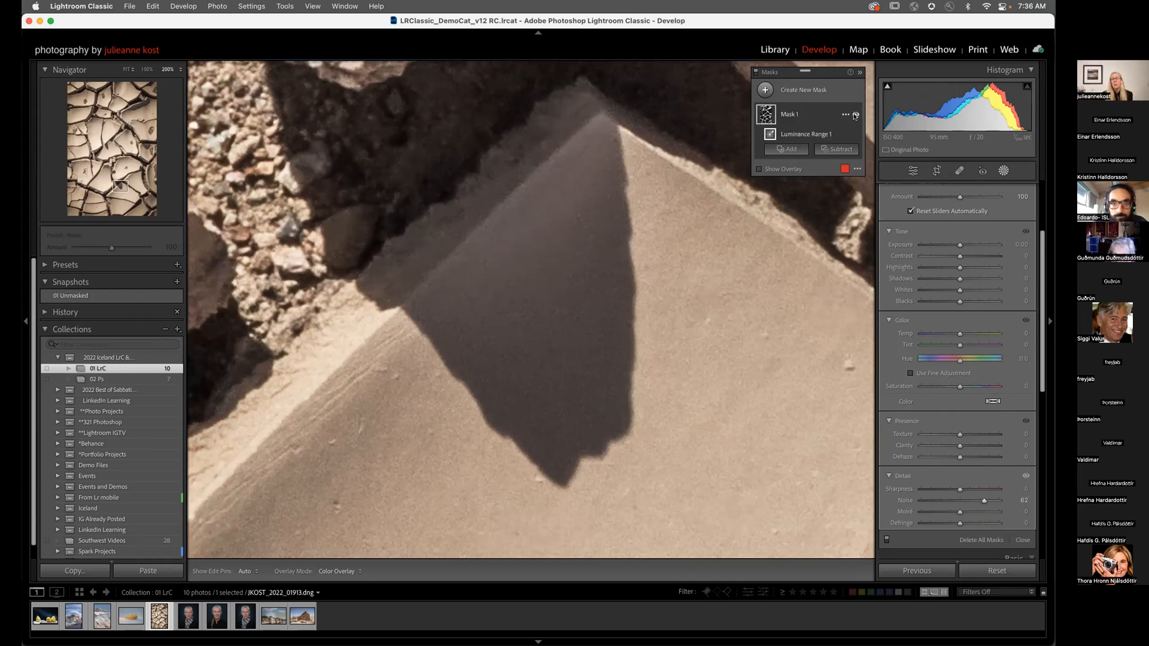
{"action": "scroll", "coordinate": [931, 196], "scroll_direction": "up", "scroll_amount": 3}
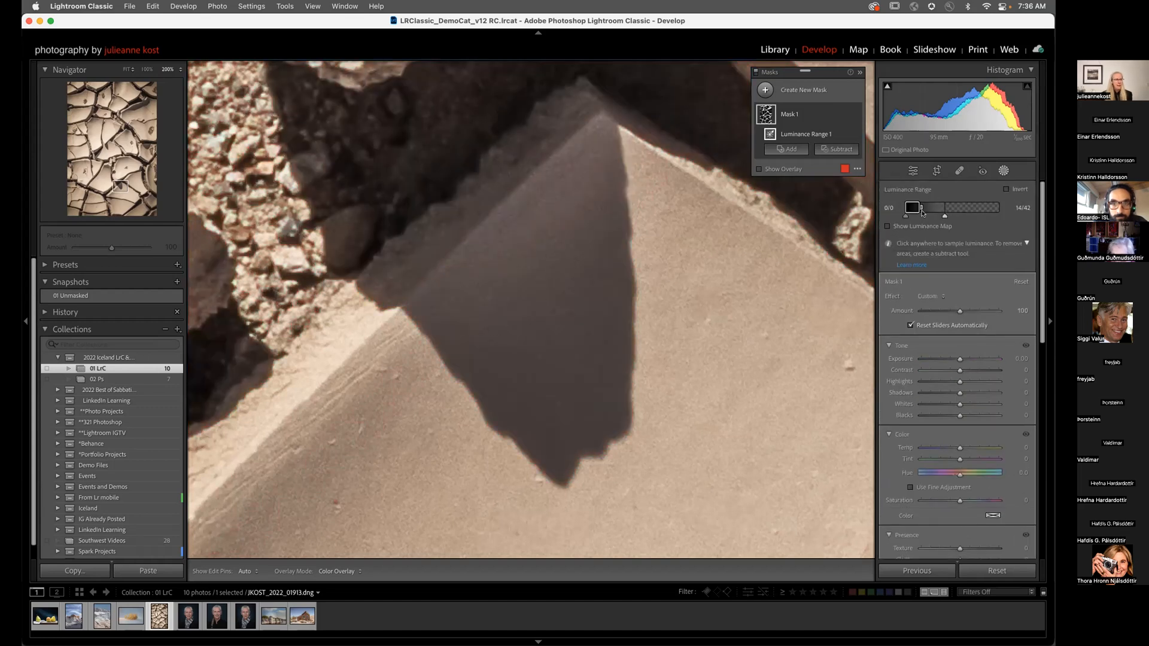
{"action": "left_click", "coordinate": [190, 619]}
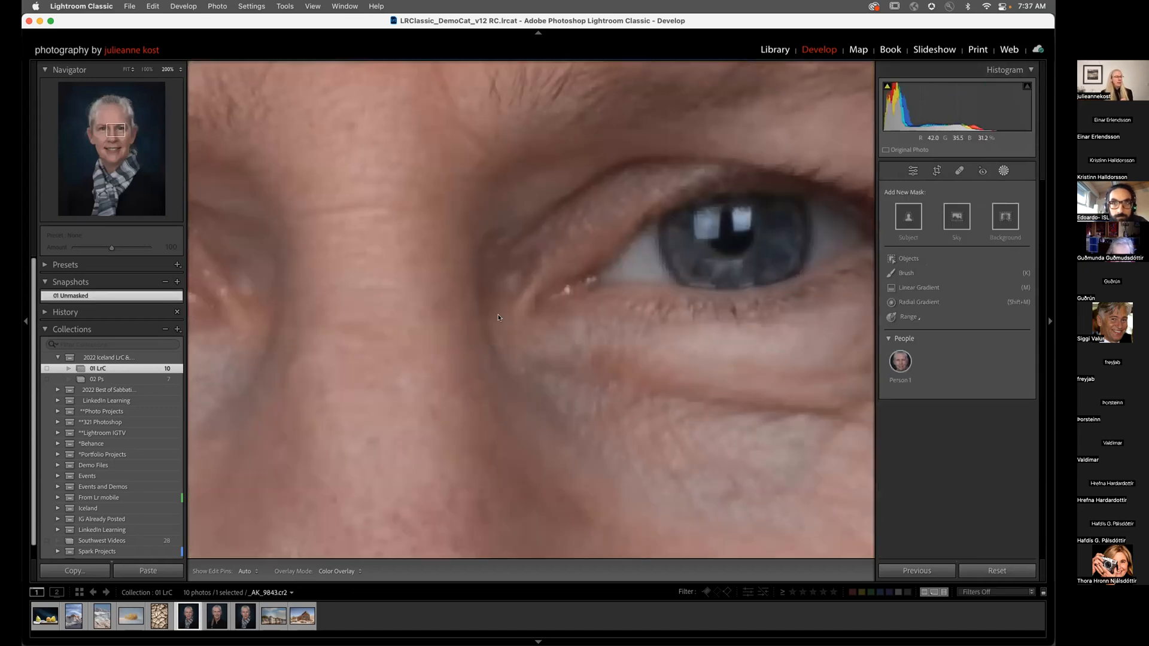
Step: Create separate Person 1 masks: face and body skin, eyebrows, eye whites, irises, lips, teeth, hair
{"action": "left_click", "coordinate": [498, 317]}
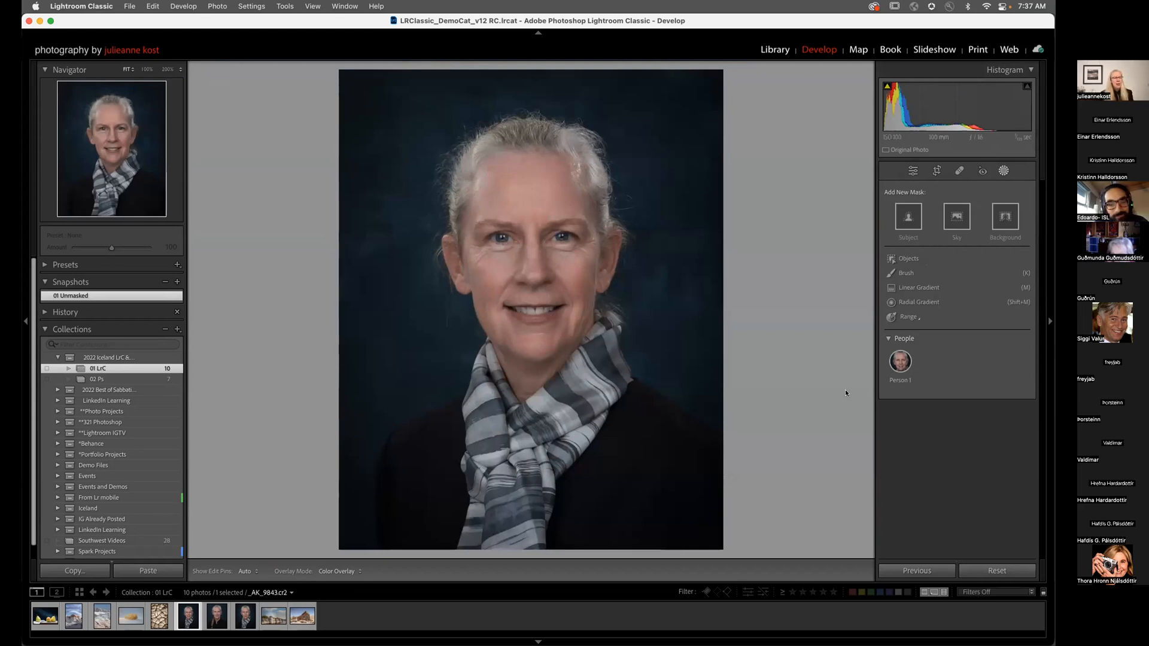
{"action": "left_click", "coordinate": [902, 361]}
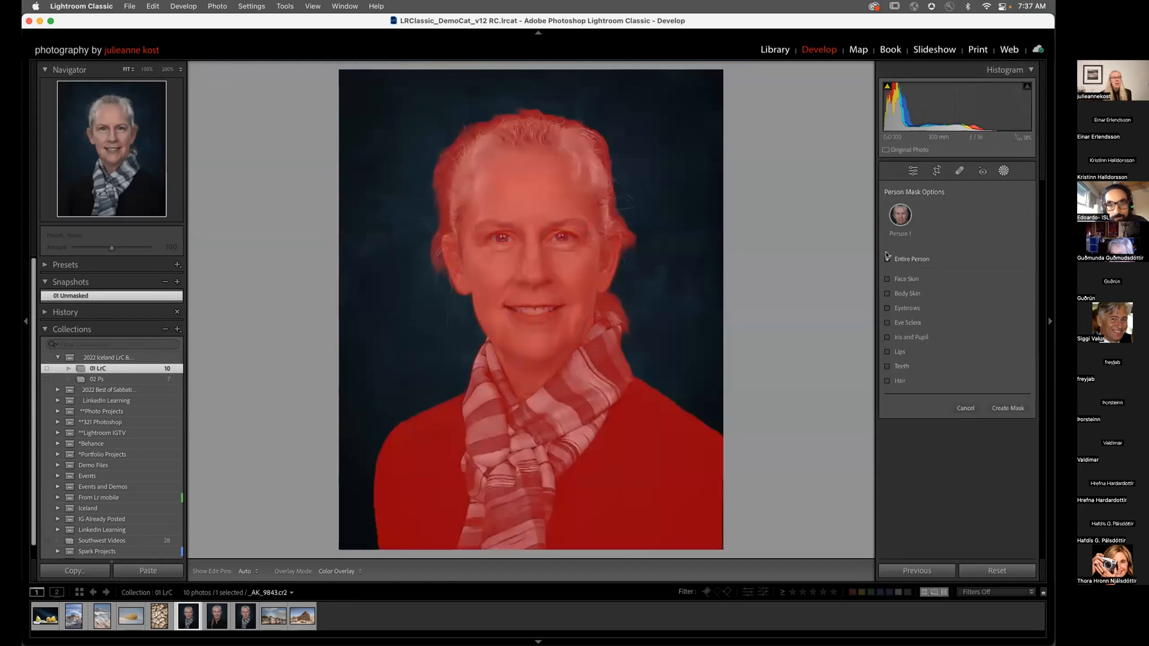
{"action": "left_click", "coordinate": [887, 258]}
{"action": "left_click", "coordinate": [888, 278]}
{"action": "left_click", "coordinate": [887, 293]}
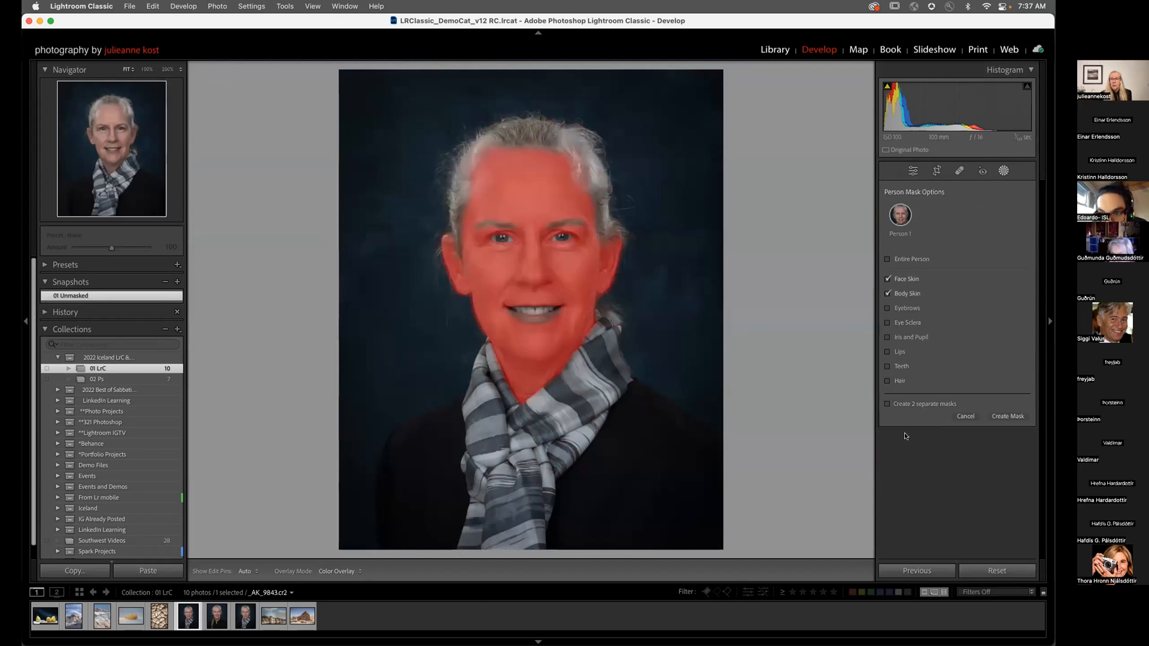
{"action": "left_click", "coordinate": [888, 308]}
{"action": "left_click", "coordinate": [888, 323]}
{"action": "left_click", "coordinate": [887, 337]}
{"action": "left_click", "coordinate": [887, 351]}
{"action": "left_click", "coordinate": [887, 366]}
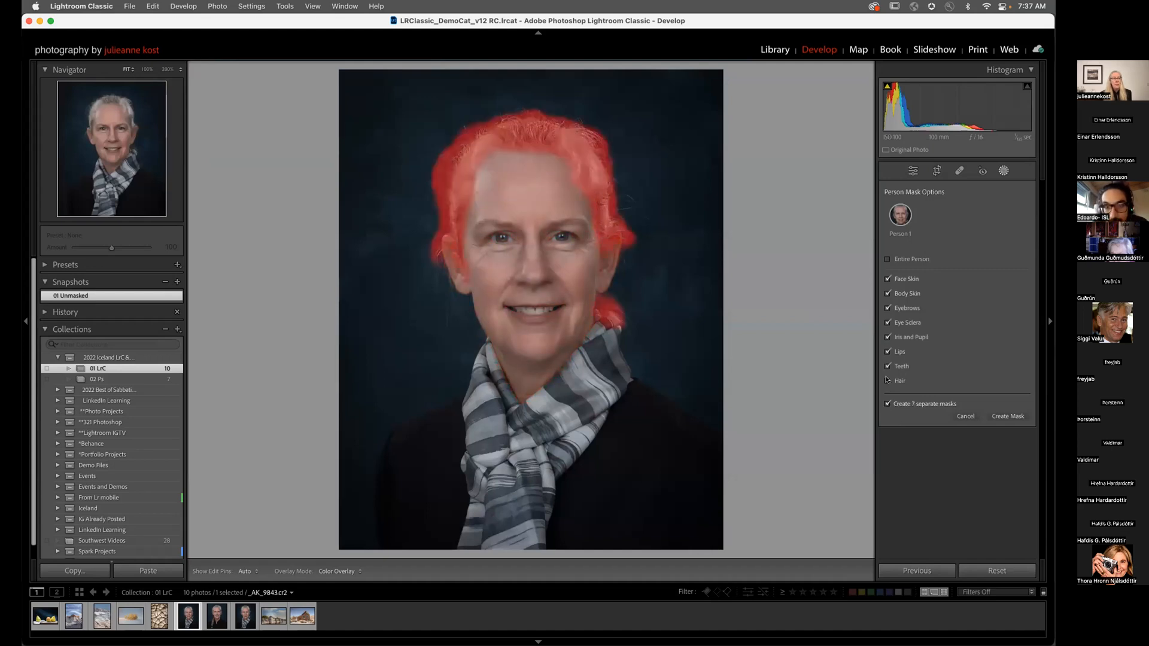
{"action": "left_click", "coordinate": [888, 381]}
{"action": "left_click", "coordinate": [1004, 417]}
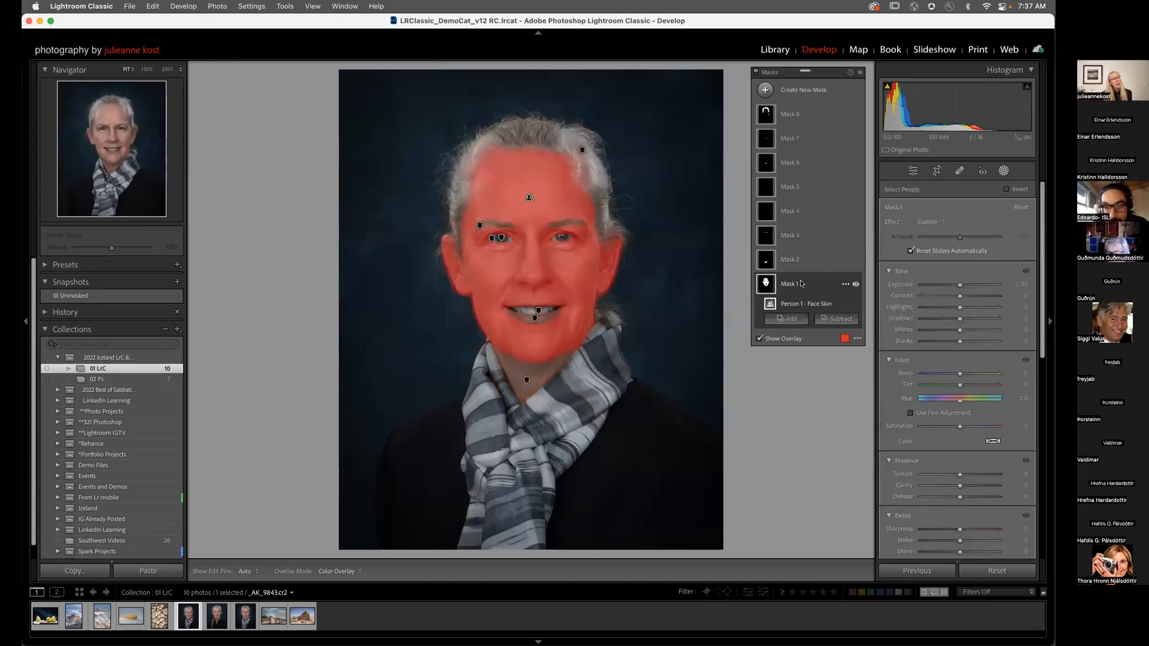
Step: Lower Texture on the face skin mask (Mask 1) to -33, checking the skin at 50% zoom
{"action": "left_click", "coordinate": [766, 283]}
{"action": "left_click", "coordinate": [766, 283]}
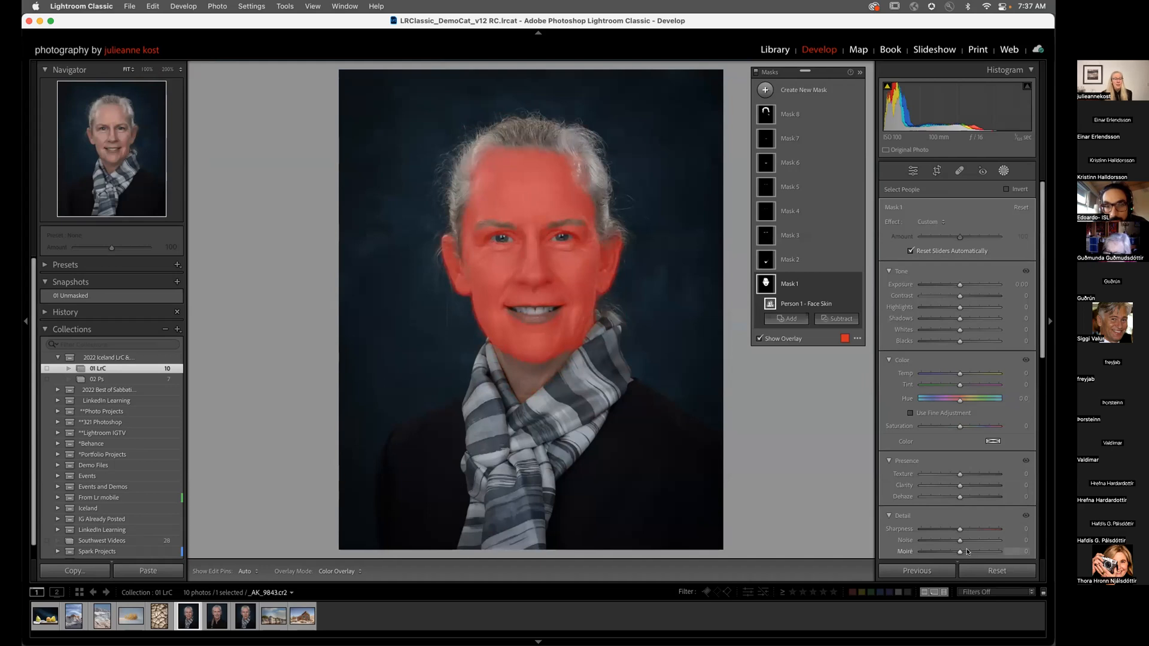
{"action": "key", "text": "o"}
{"action": "left_click_drag", "start_coordinate": [960, 476], "coordinate": [945, 476]}
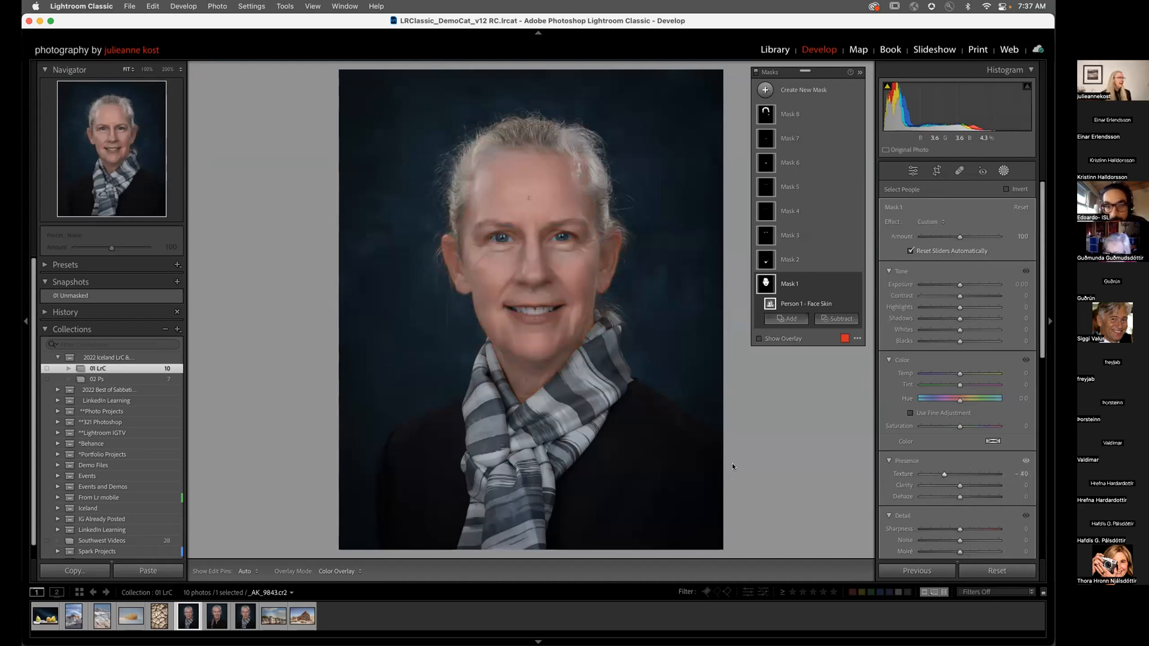
{"action": "left_click", "coordinate": [163, 67]}
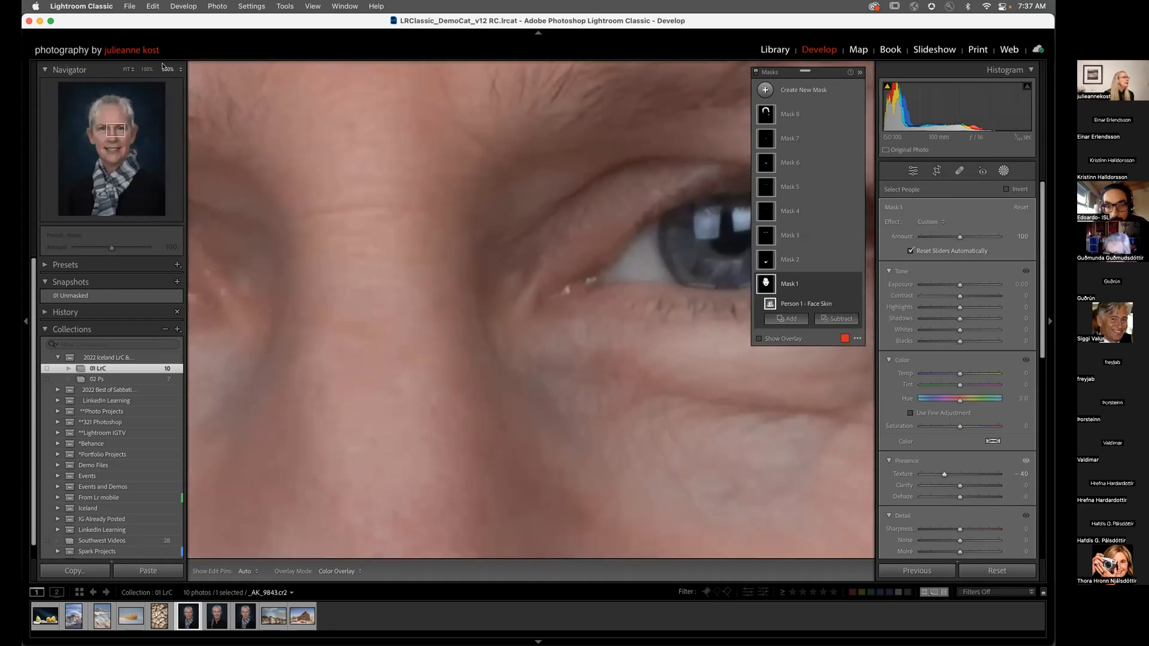
{"action": "left_click", "coordinate": [179, 69]}
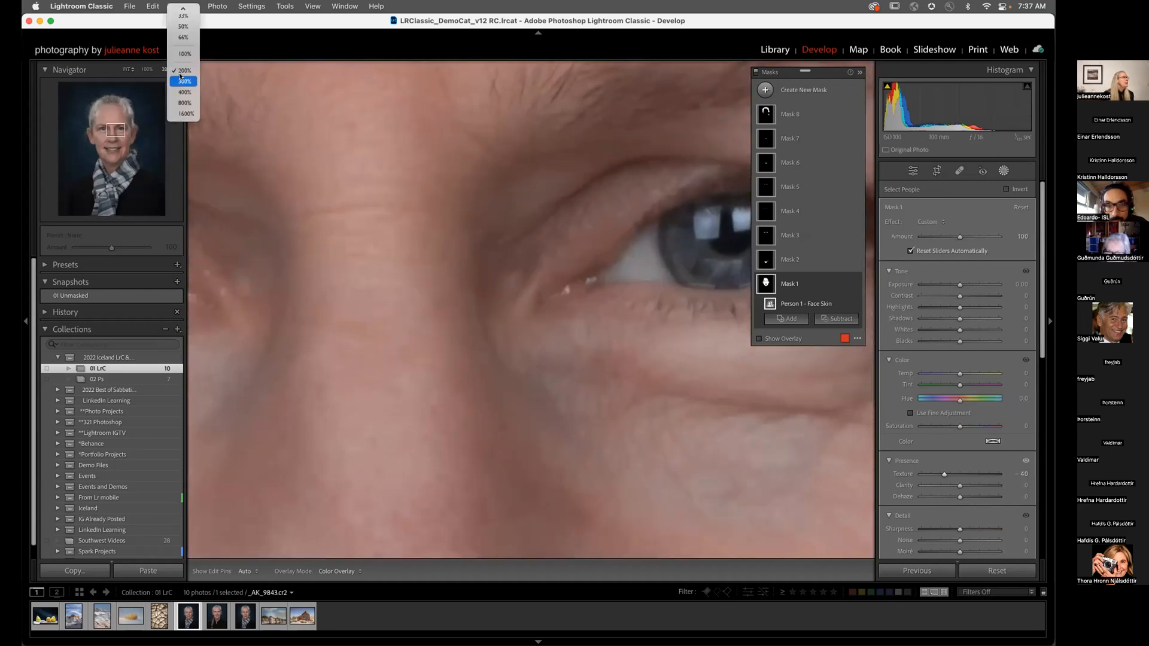
{"action": "left_click", "coordinate": [183, 26]}
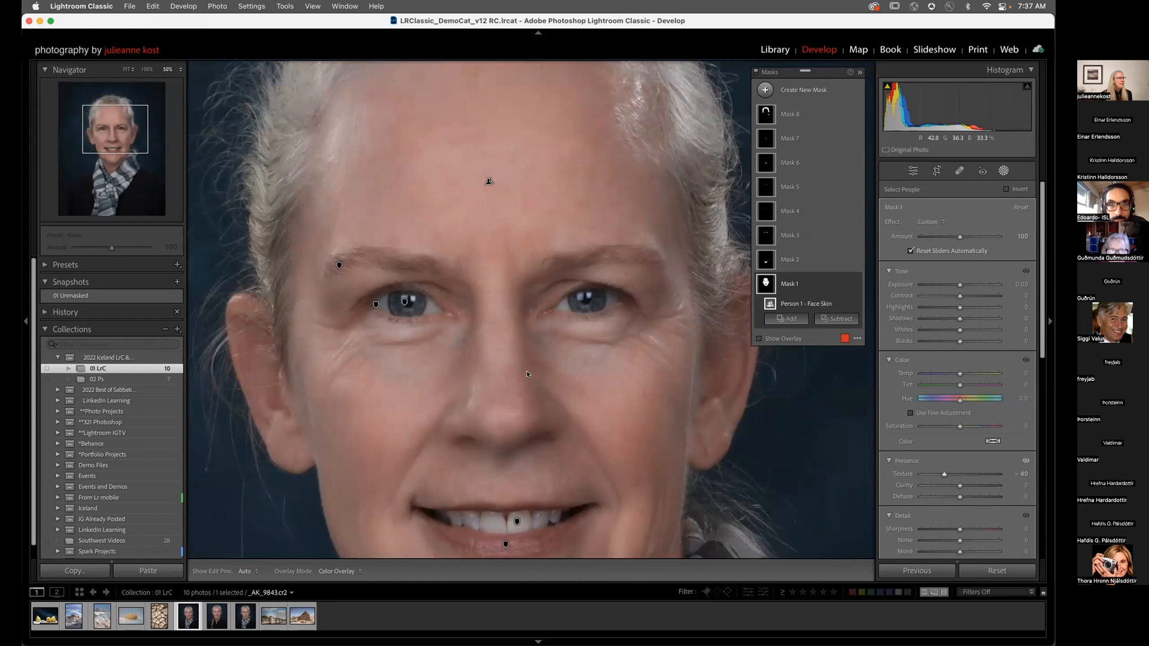
{"action": "left_click_drag", "start_coordinate": [946, 475], "coordinate": [948, 477]}
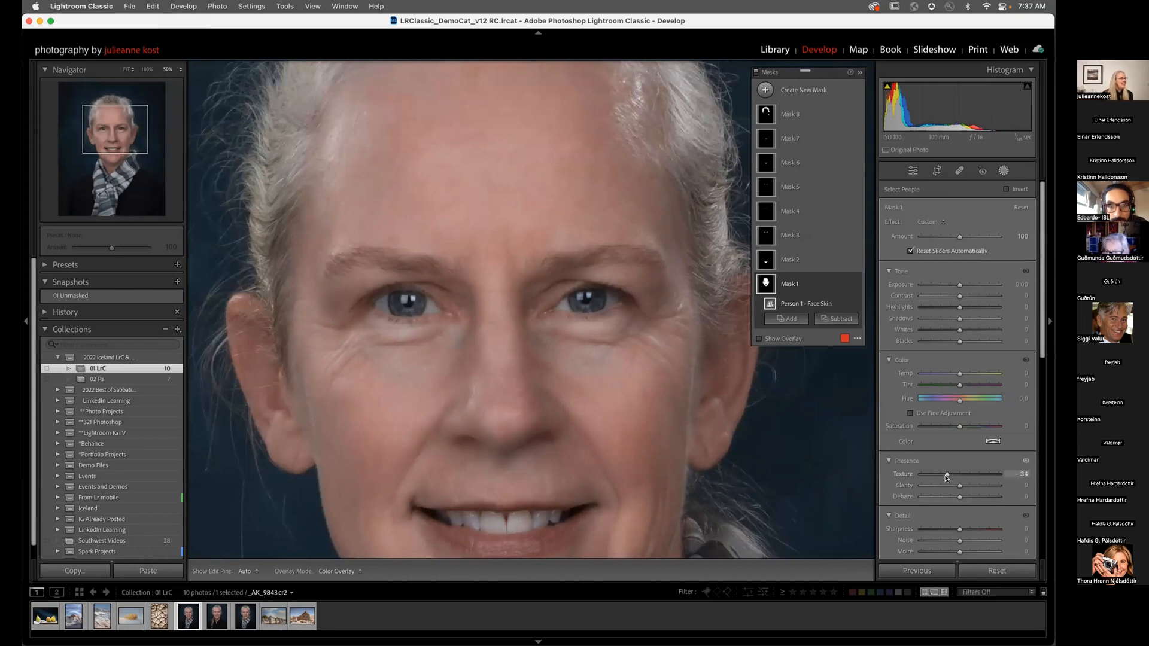
{"action": "left_click_drag", "start_coordinate": [947, 477], "coordinate": [946, 477]}
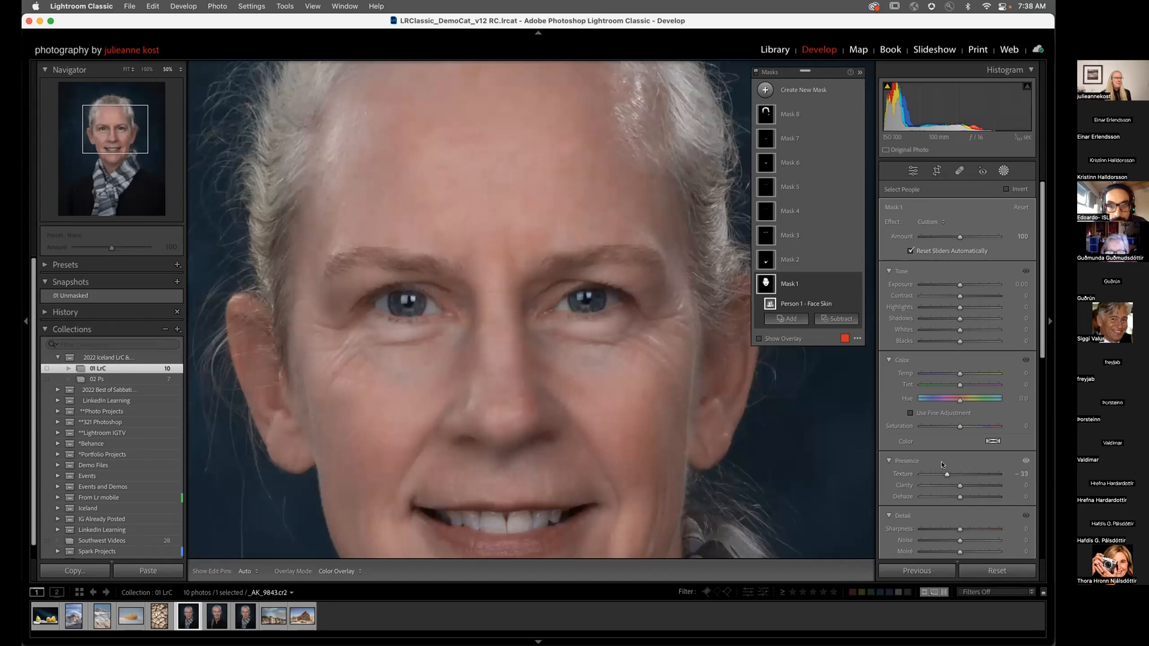
Step: Select the body skin mask (Mask 2) and lower its Texture to -44
{"action": "left_click", "coordinate": [796, 260]}
{"action": "scroll", "coordinate": [680, 319], "scroll_direction": "down", "scroll_amount": 5}
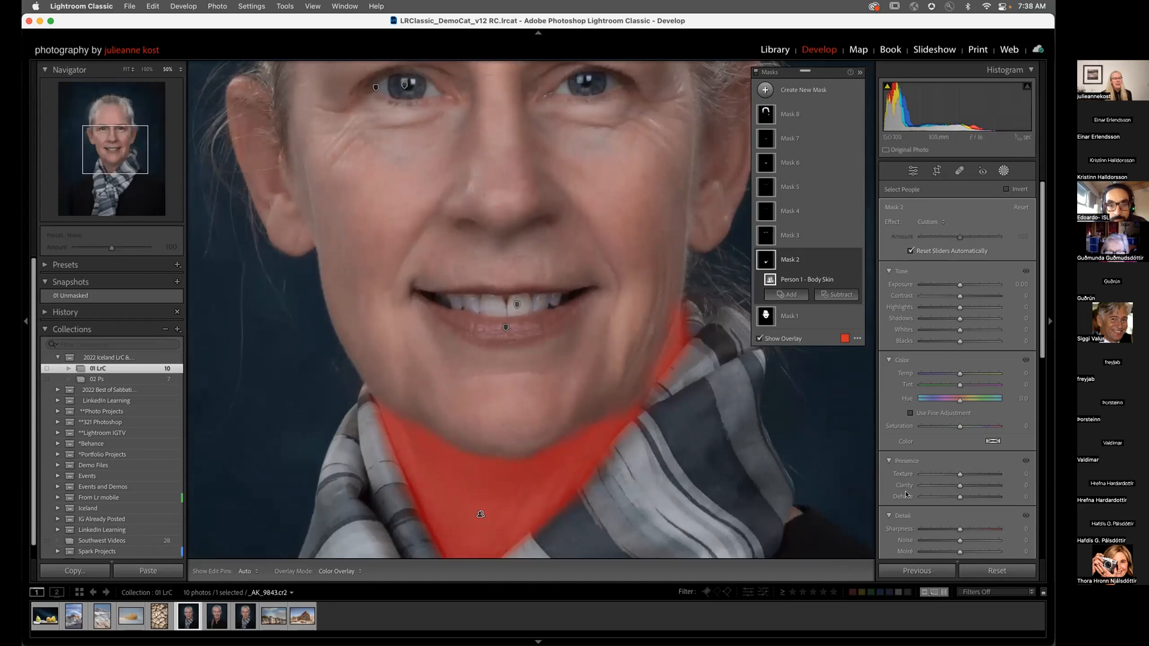
{"action": "left_click_drag", "start_coordinate": [959, 474], "coordinate": [941, 477]}
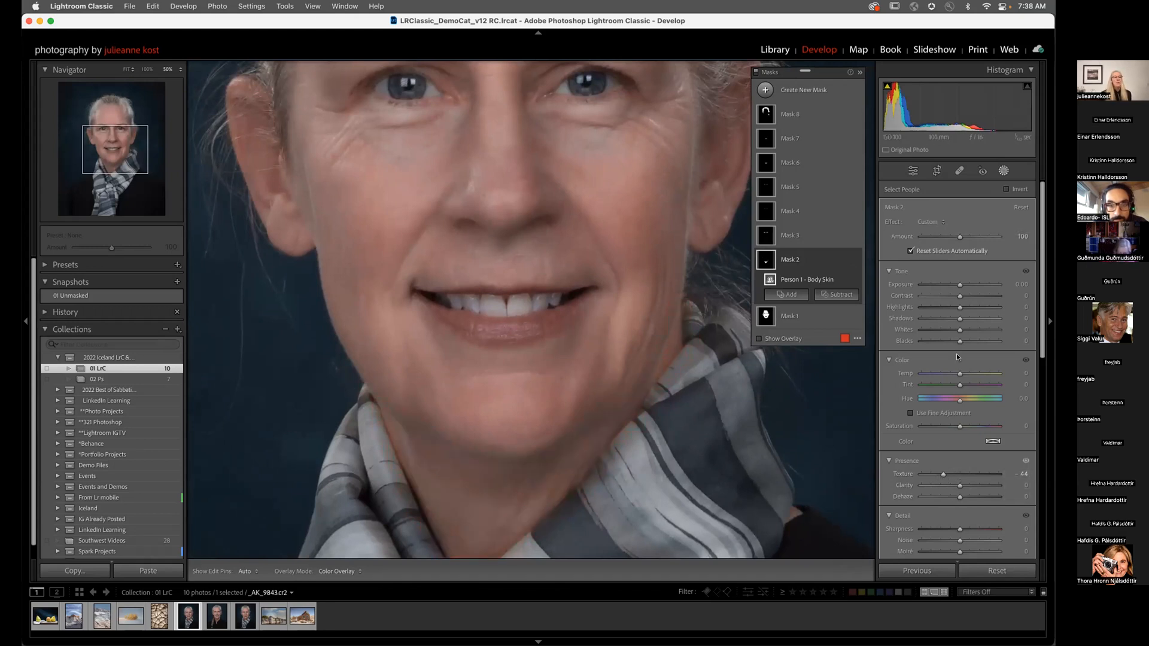
Step: Darken the neck with Exposure -0.59, then bring up the eyebrows mask (Mask 3) options
{"action": "left_click_drag", "start_coordinate": [959, 286], "coordinate": [955, 285]}
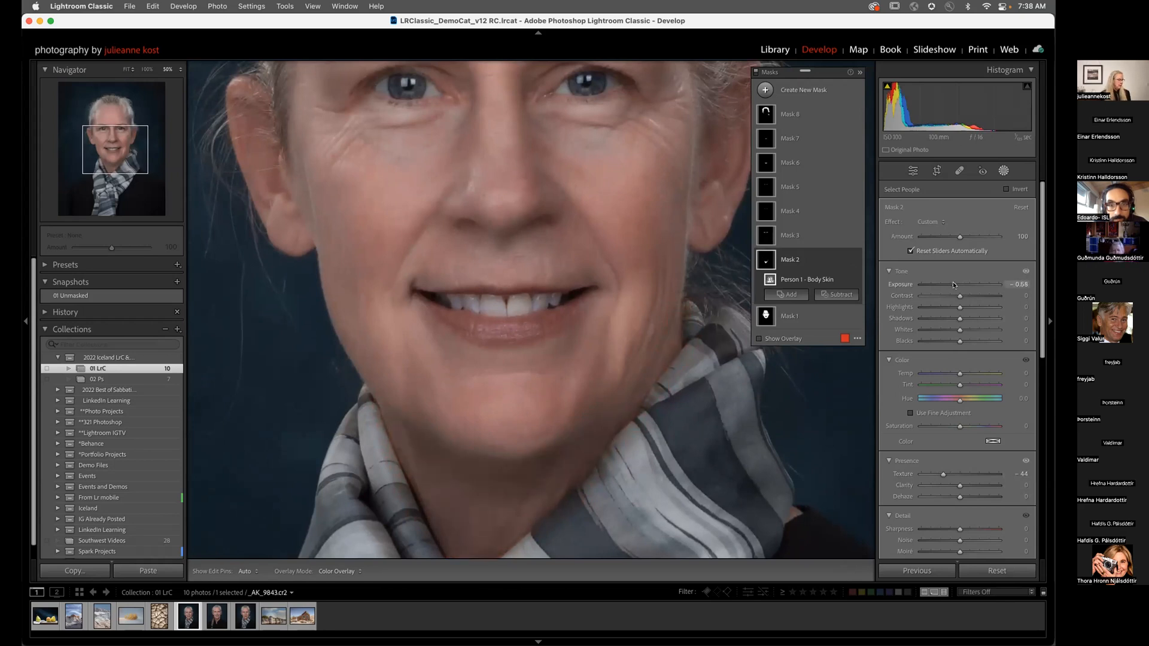
{"action": "key", "text": "z"}
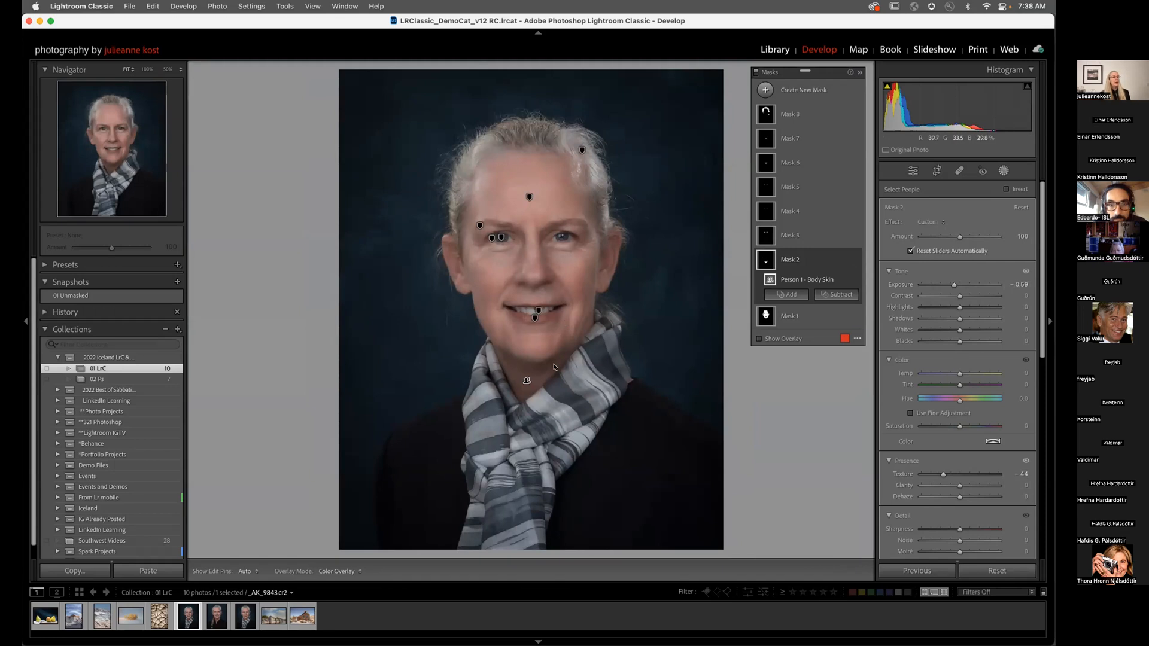
{"action": "left_click", "coordinate": [803, 238]}
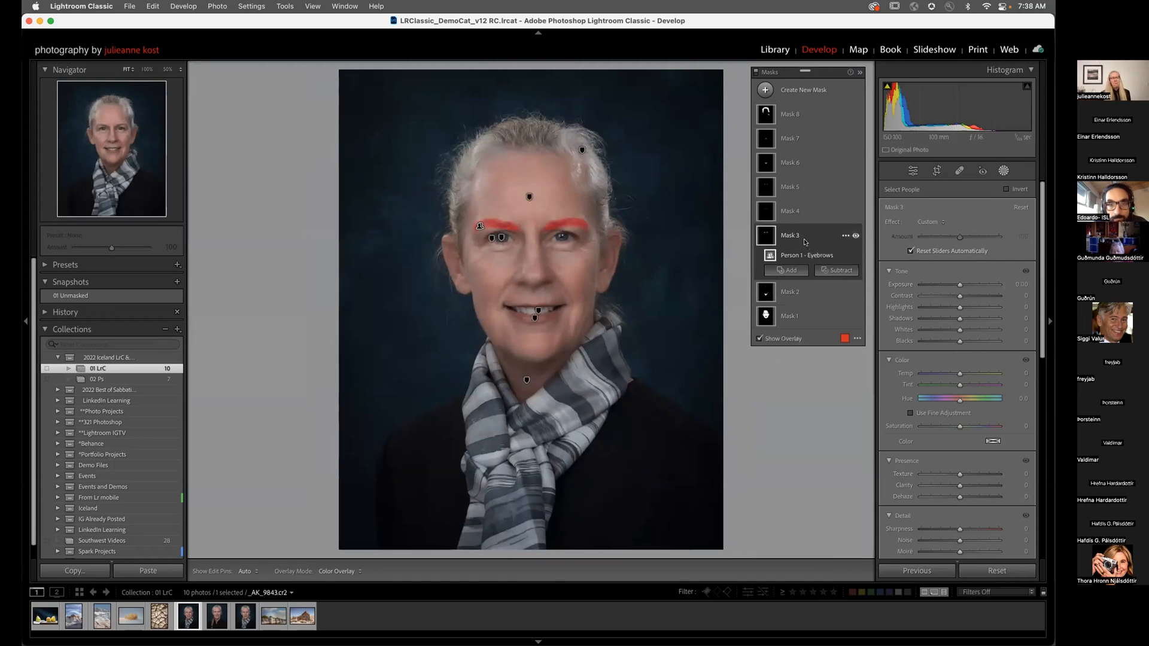
{"action": "left_click", "coordinate": [845, 238]}
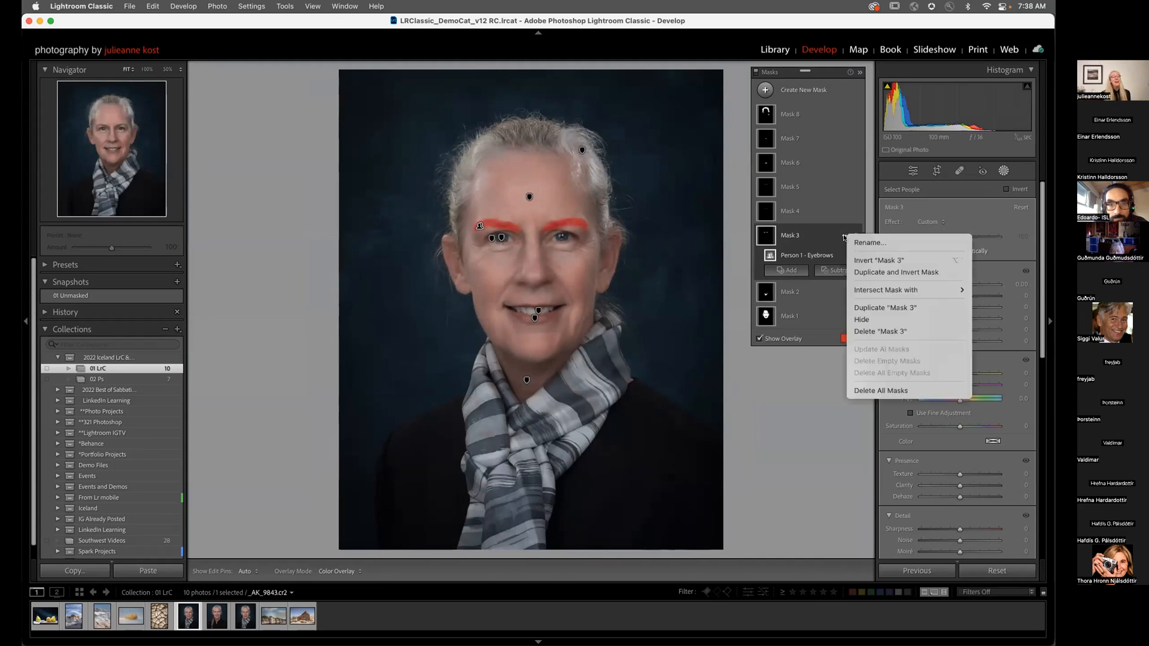
Step: Delete the eyebrows mask (Mask 3) and brighten the eye whites, viewing the face at 50%
{"action": "left_click", "coordinate": [880, 332]}
{"action": "left_click", "coordinate": [779, 215]}
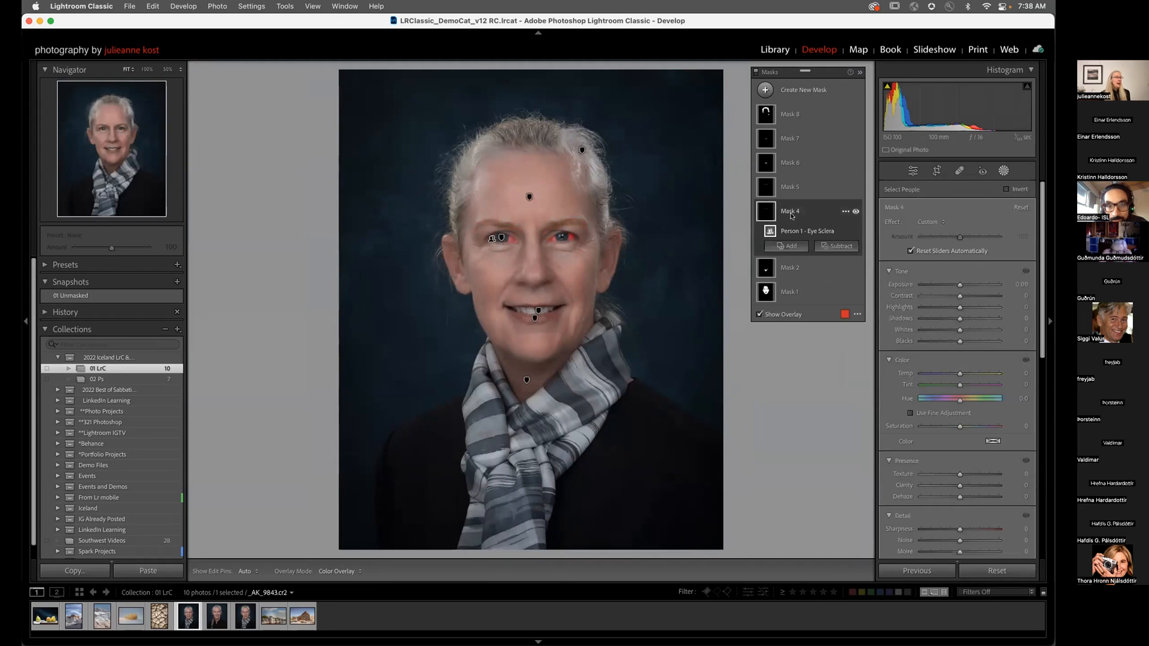
{"action": "left_click_drag", "start_coordinate": [959, 286], "coordinate": [960, 287]}
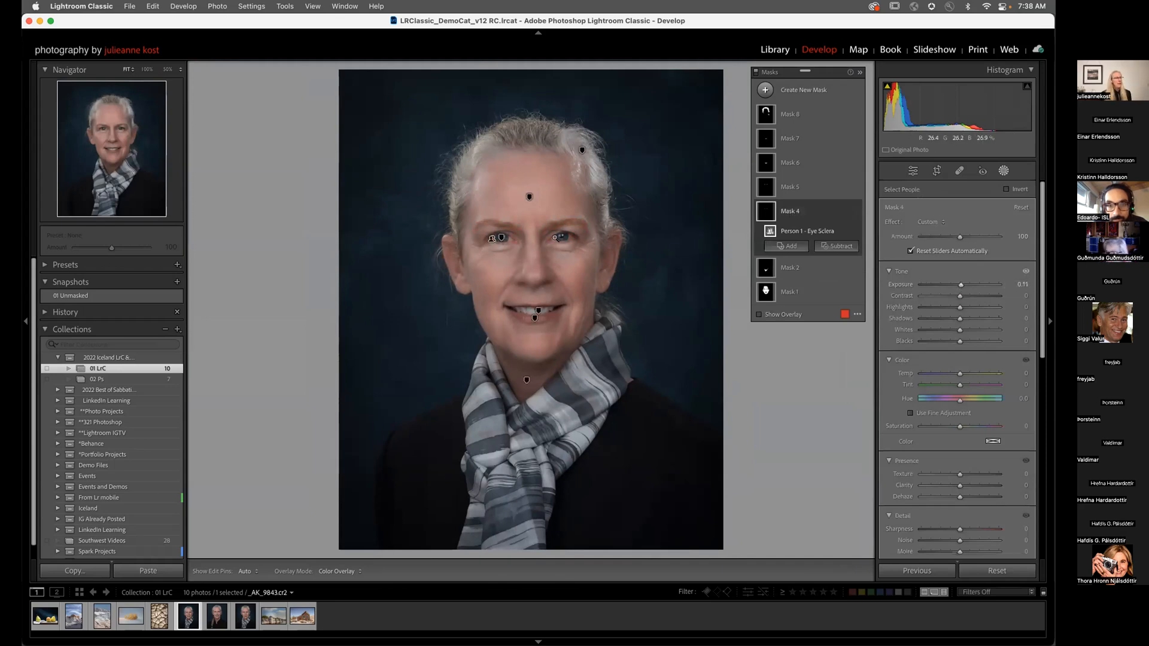
{"action": "left_click", "coordinate": [554, 237]}
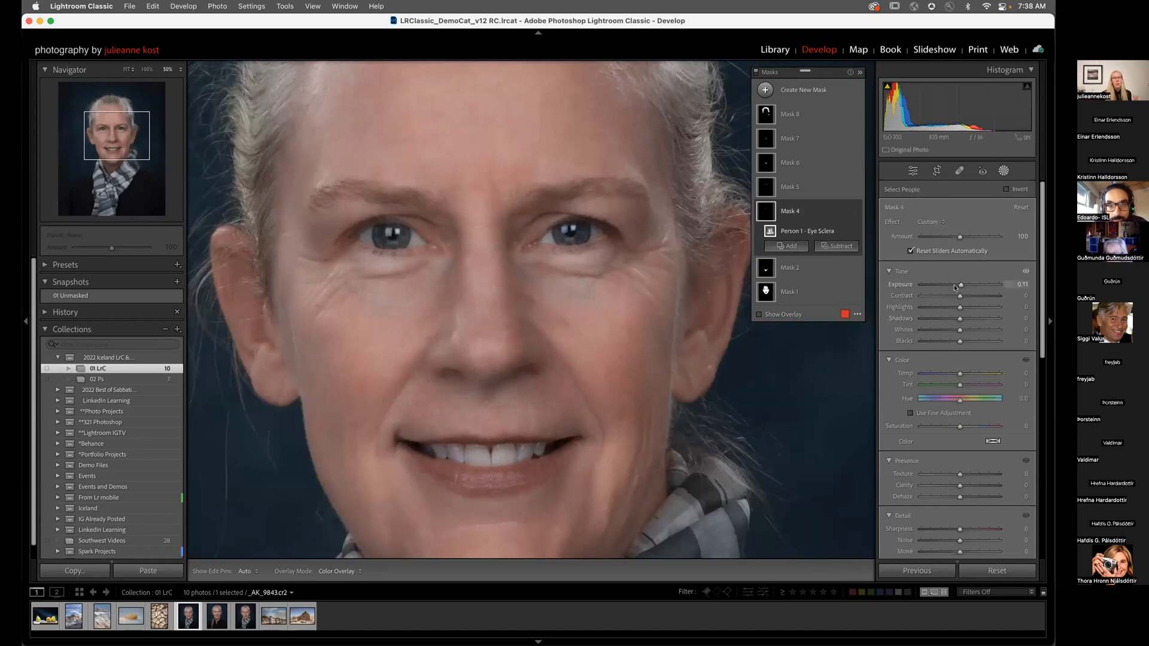
Step: Brighten the irises, shift the lips' Hue to -11.1, and brighten the teeth
{"action": "left_click", "coordinate": [784, 189]}
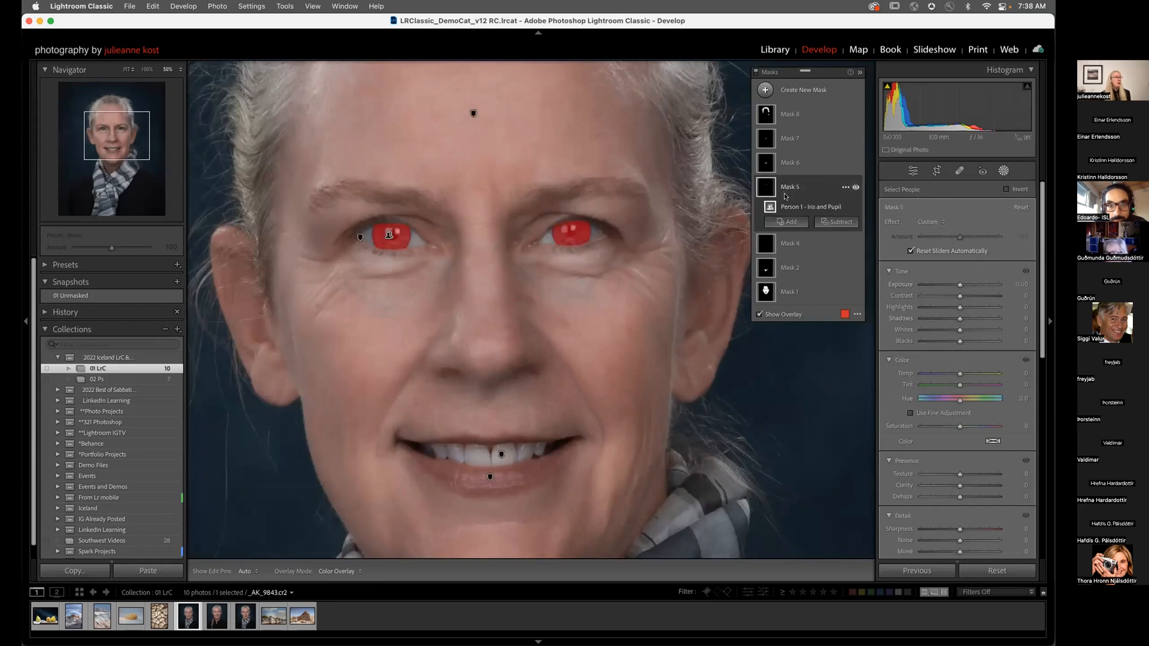
{"action": "left_click_drag", "start_coordinate": [960, 287], "coordinate": [962, 288]}
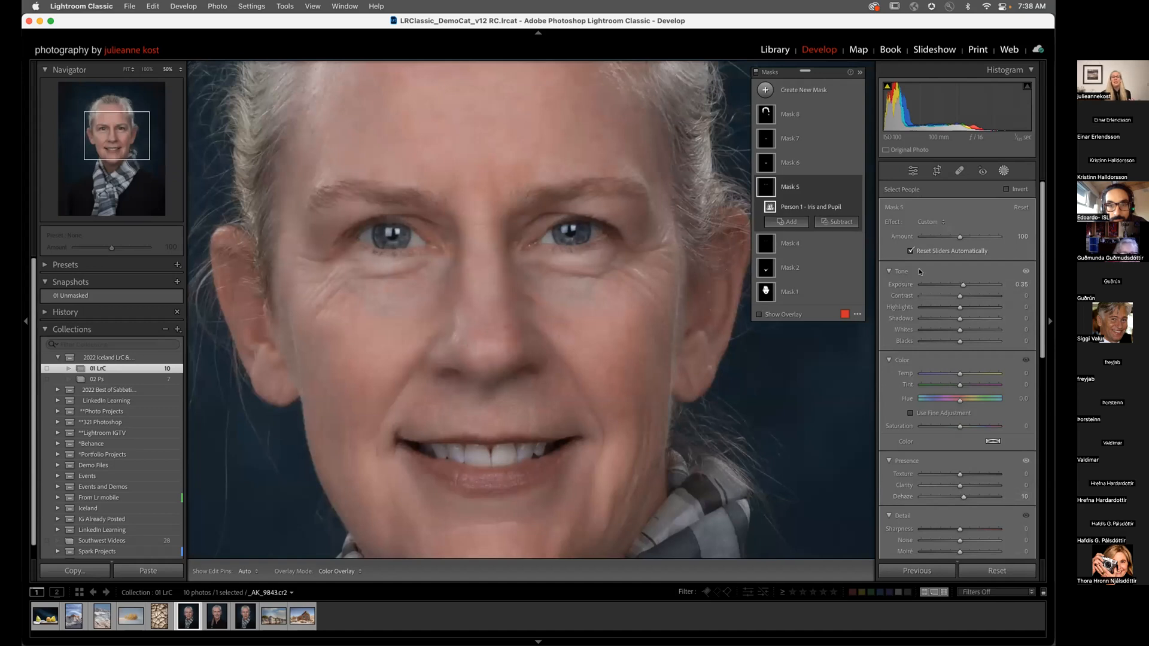
{"action": "left_click", "coordinate": [800, 164]}
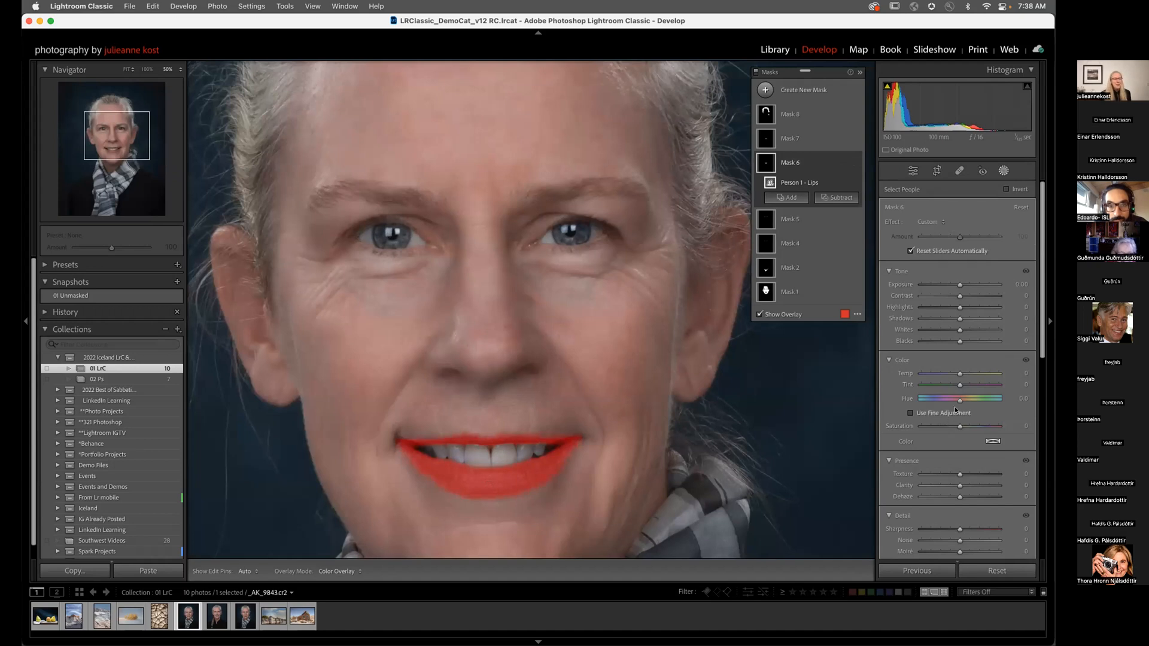
{"action": "left_click_drag", "start_coordinate": [959, 402], "coordinate": [951, 405]}
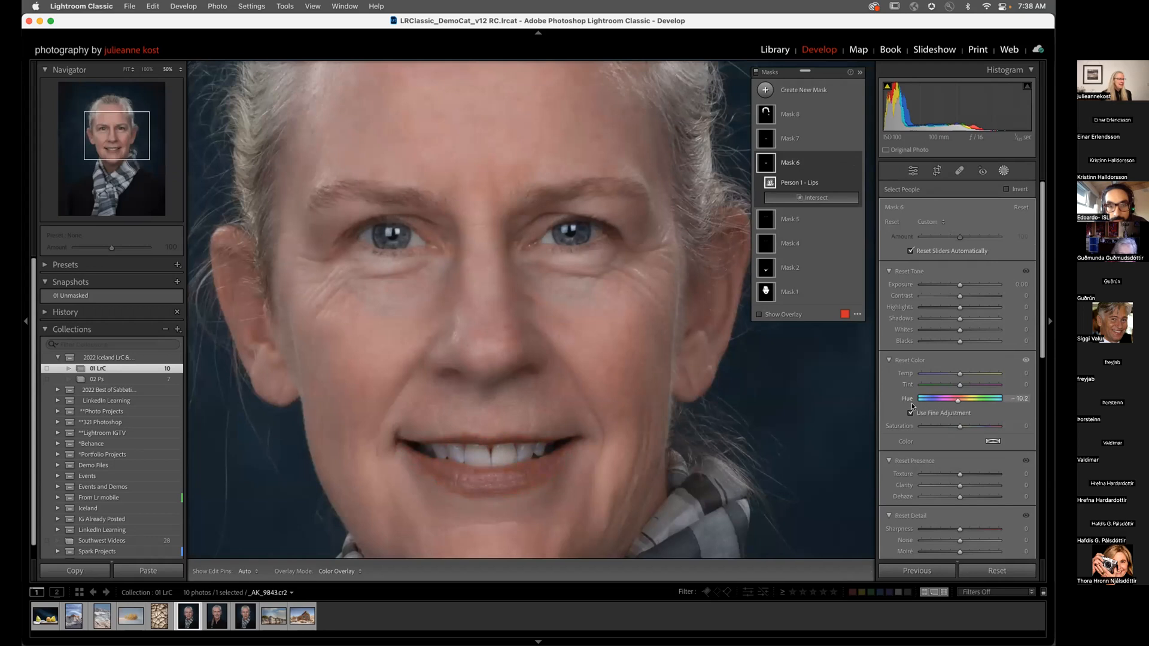
{"action": "left_click", "coordinate": [790, 136]}
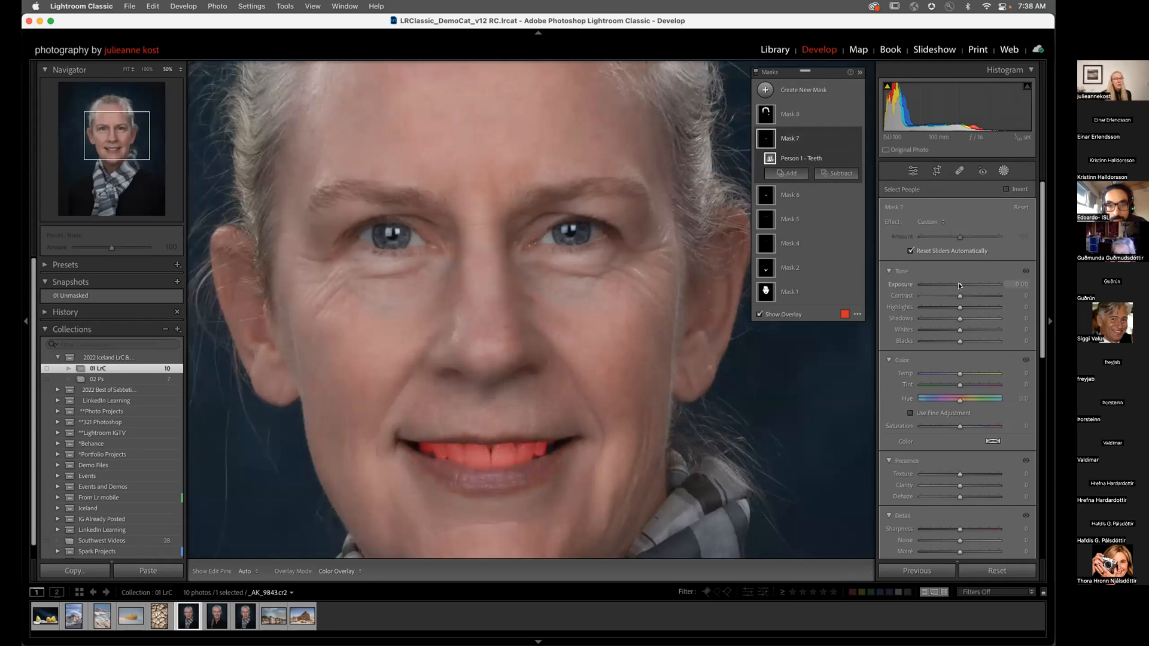
{"action": "left_click_drag", "start_coordinate": [957, 283], "coordinate": [959, 285]}
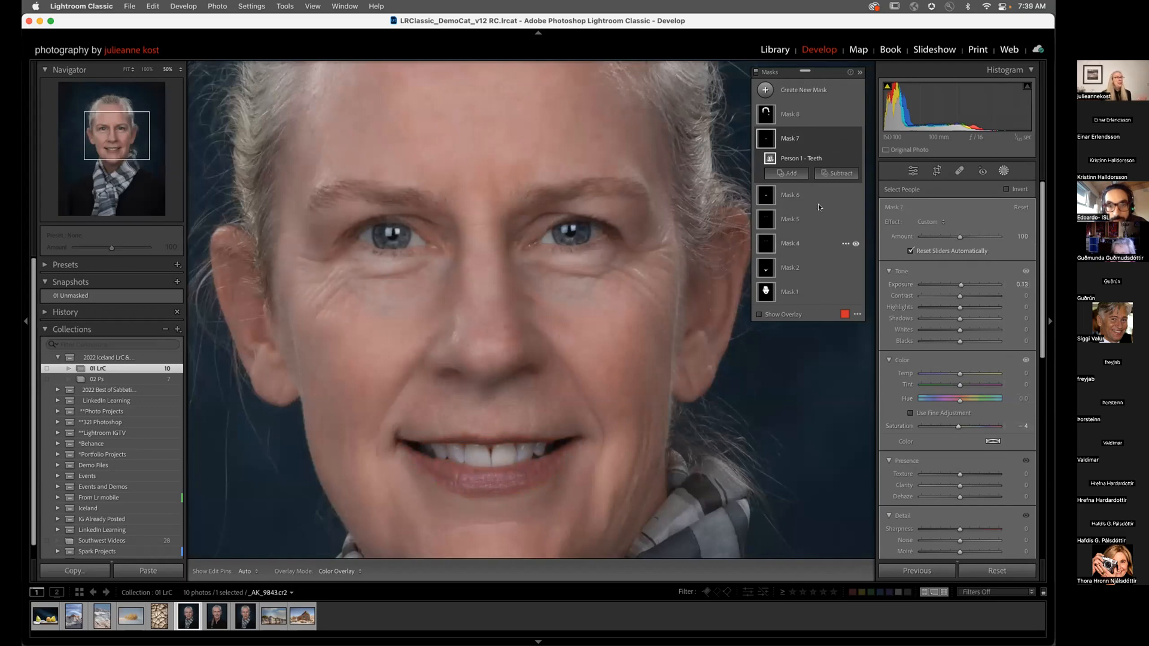
Step: Give the hair mask (Mask 8) Exposure 0.34 and Saturation -52
{"action": "left_click", "coordinate": [802, 120]}
{"action": "left_click", "coordinate": [558, 279]}
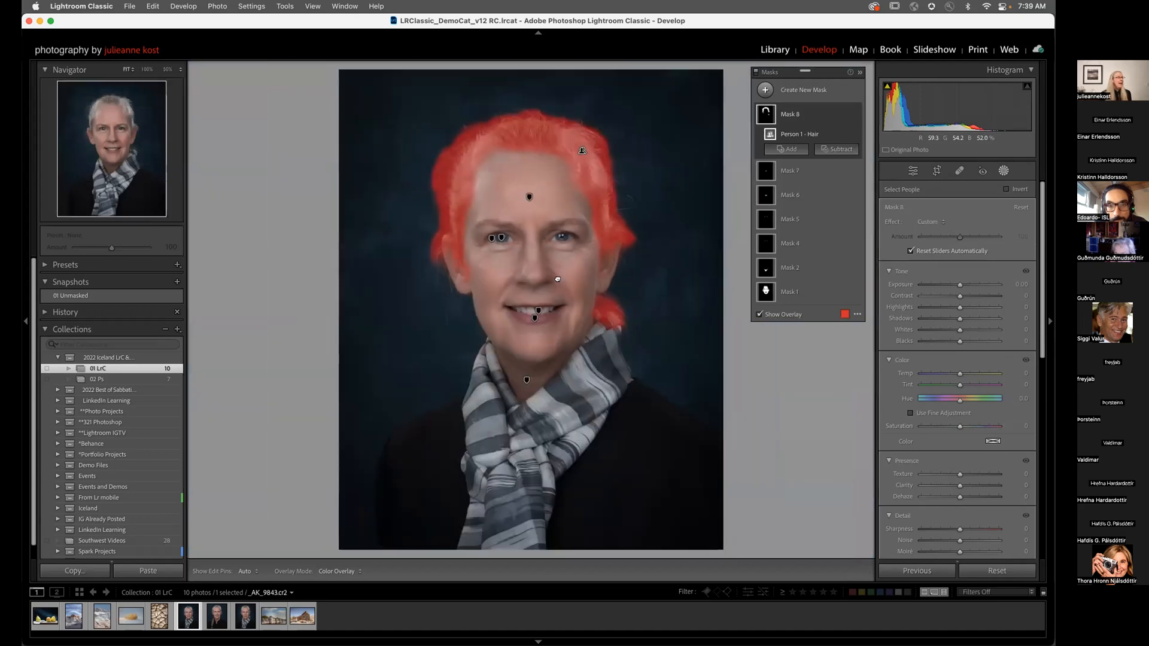
{"action": "left_click_drag", "start_coordinate": [960, 285], "coordinate": [961, 287]}
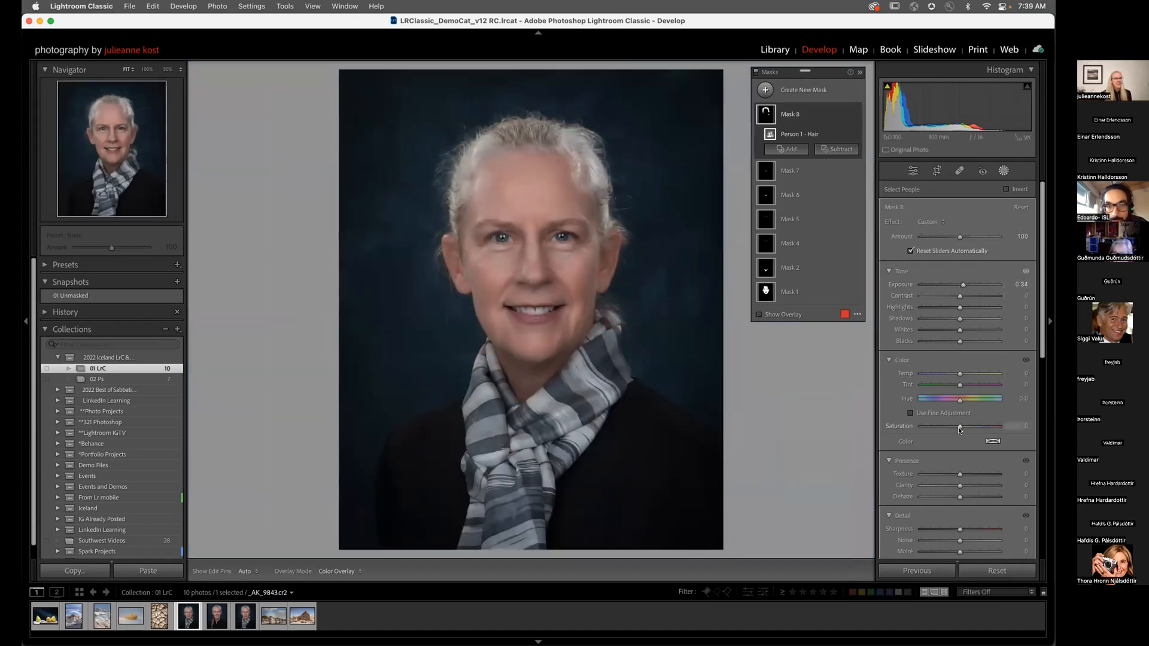
{"action": "left_click_drag", "start_coordinate": [943, 429], "coordinate": [939, 430]}
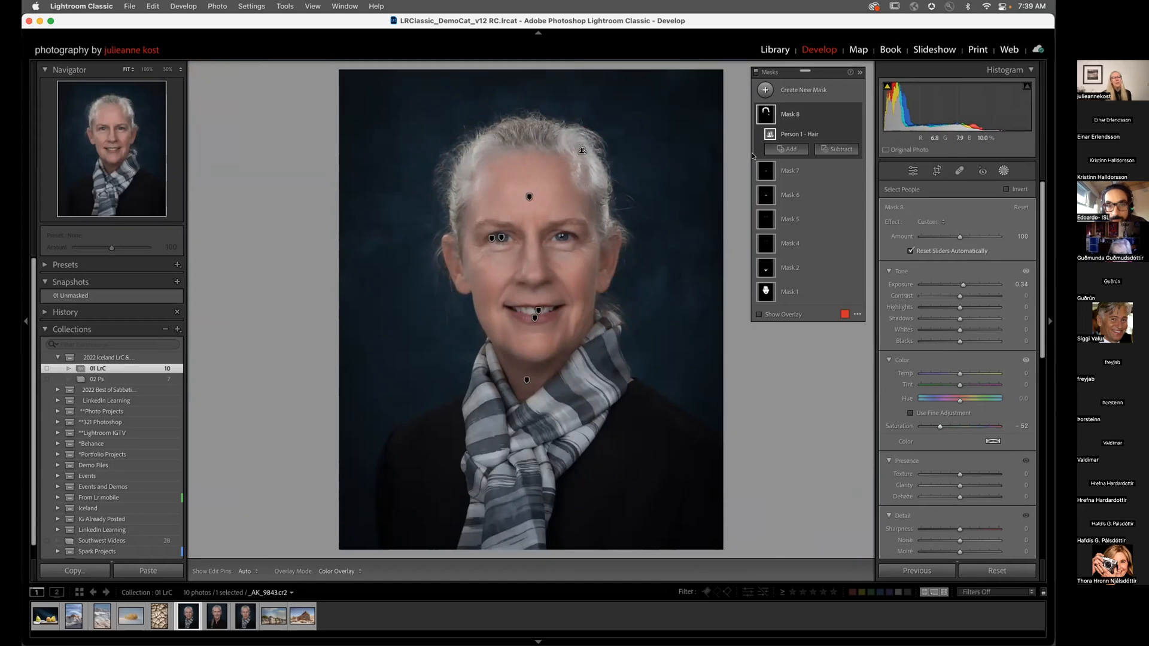
Step: Subtract stray left and right areas from the hair mask with a brush, then compare masks off and on
{"action": "left_click", "coordinate": [826, 150]}
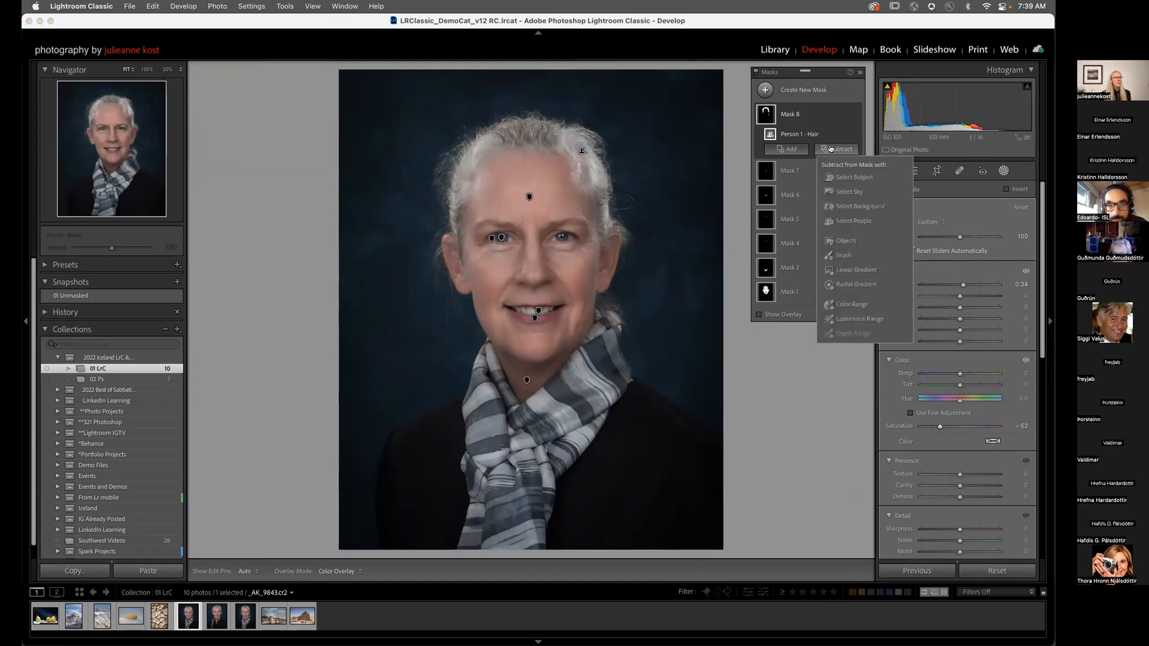
{"action": "left_click", "coordinate": [835, 254]}
{"action": "key", "text": "]"}
{"action": "key", "text": "]"}
{"action": "key", "text": "]"}
{"action": "key", "text": "]"}
{"action": "key", "text": "]"}
{"action": "key", "text": "h"}
{"action": "left_click_drag", "start_coordinate": [590, 172], "coordinate": [589, 178]}
{"action": "left_click_drag", "start_coordinate": [478, 143], "coordinate": [459, 178]}
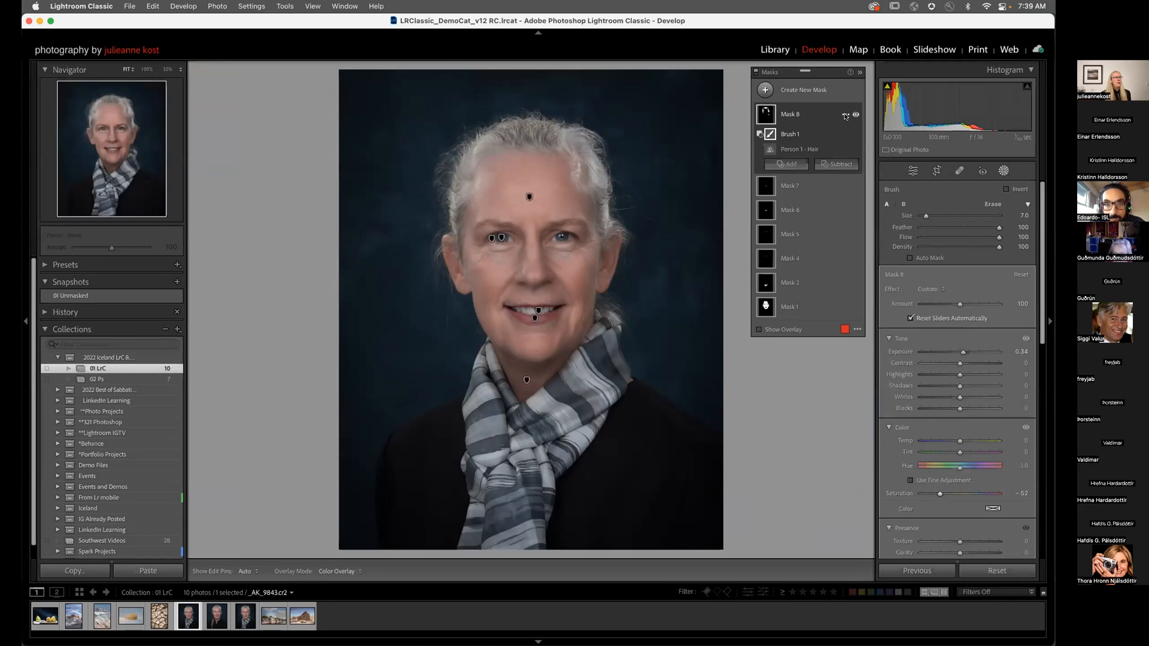
{"action": "left_click", "coordinate": [754, 73]}
{"action": "left_click", "coordinate": [754, 72]}
{"action": "left_click", "coordinate": [754, 72]}
{"action": "left_click", "coordinate": [754, 72]}
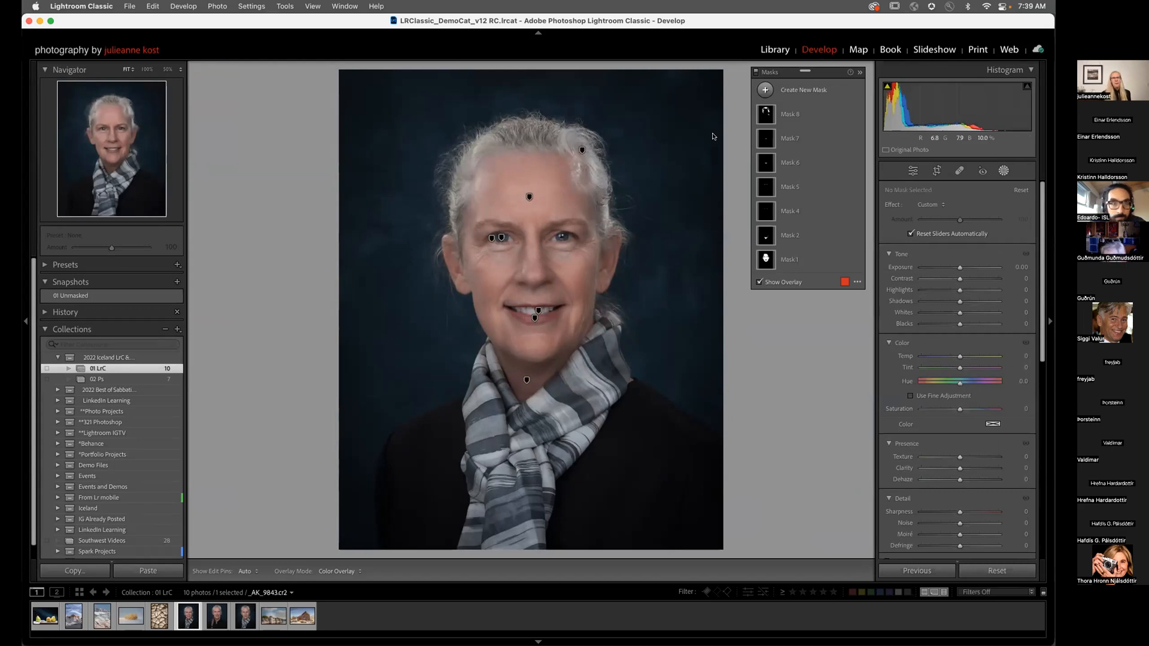
Step: Select the three portraits, toggle Auto Sync on and off, then keep only the scarf portrait selected
{"action": "left_click", "coordinate": [245, 616], "text": "shift"}
{"action": "left_click", "coordinate": [884, 571]}
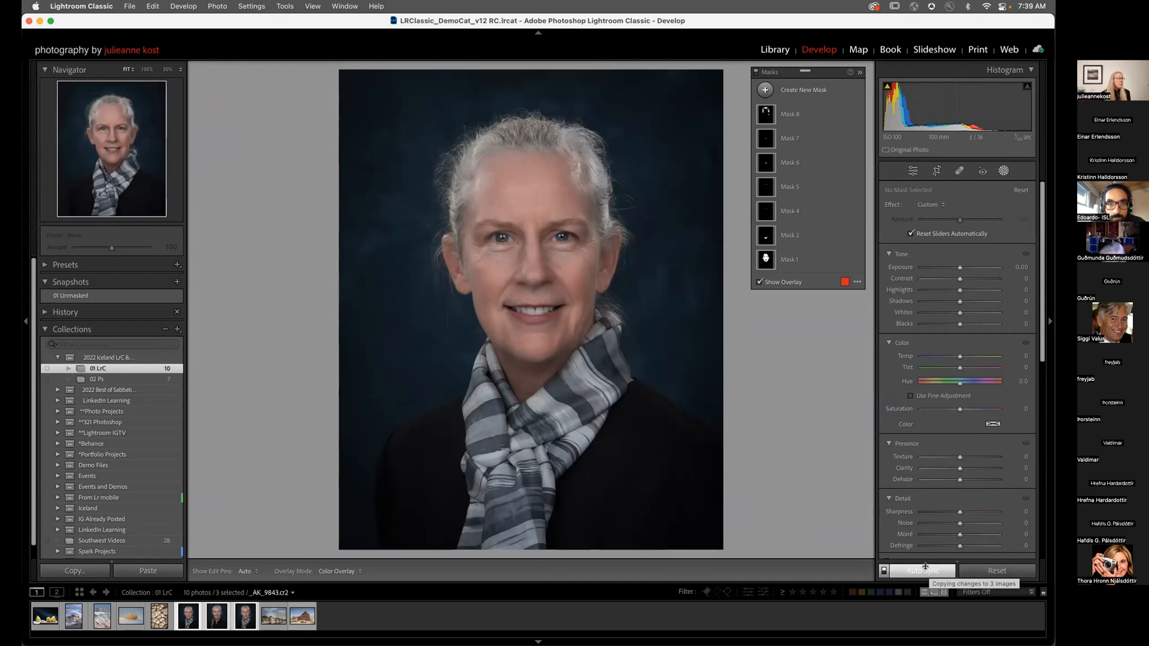
{"action": "left_click", "coordinate": [884, 570]}
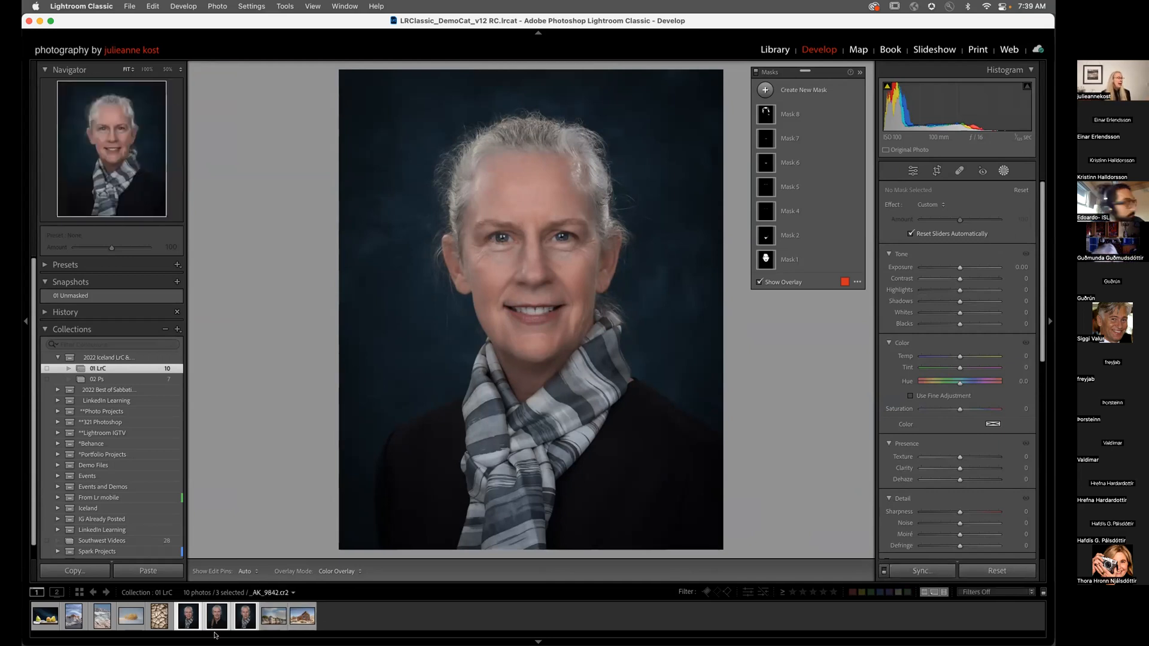
{"action": "left_click", "coordinate": [188, 617]}
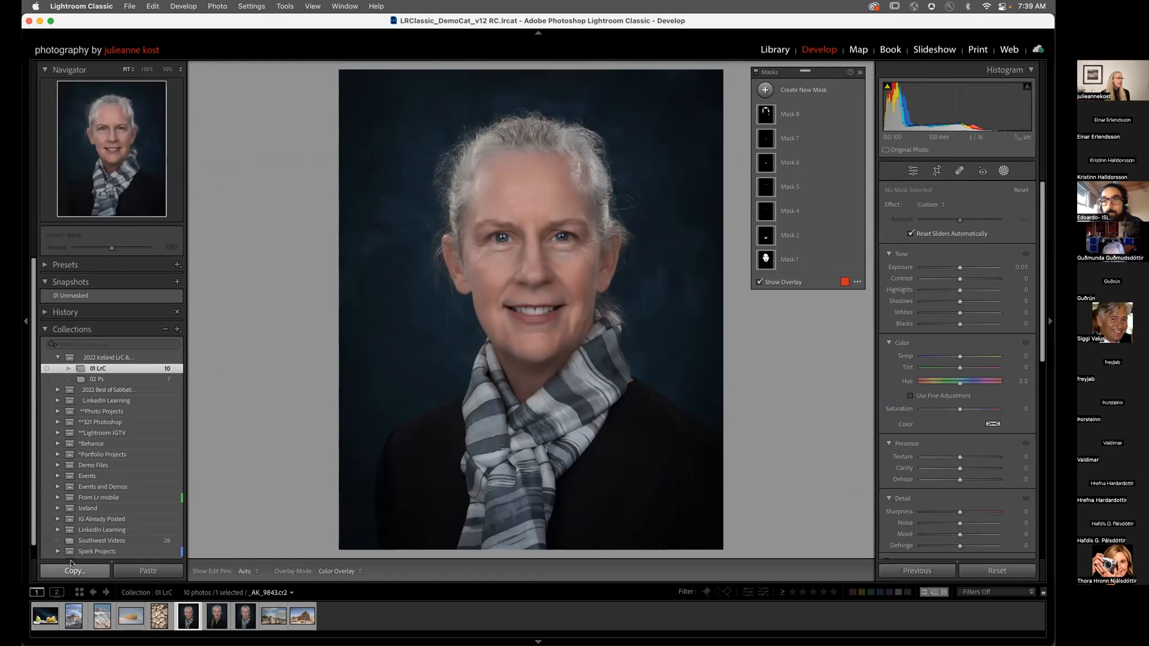
Step: Copy only the Masking settings (Masks 1–8) and move to the braided-hair portrait
{"action": "key", "text": "super+shift+c"}
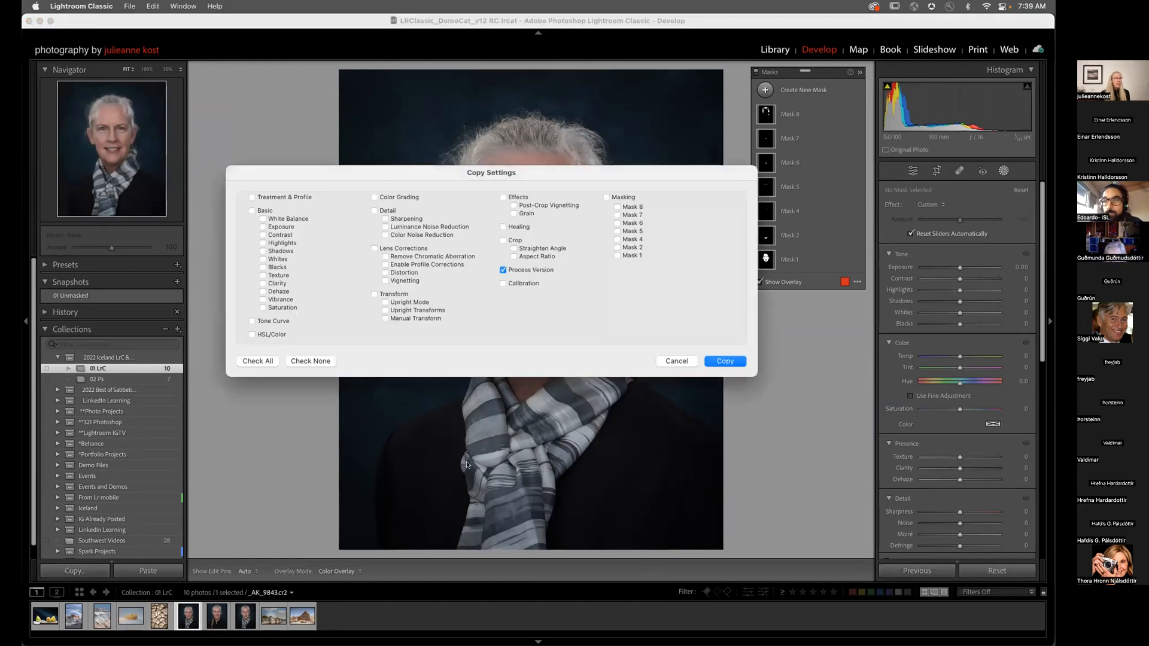
{"action": "left_click", "coordinate": [606, 198]}
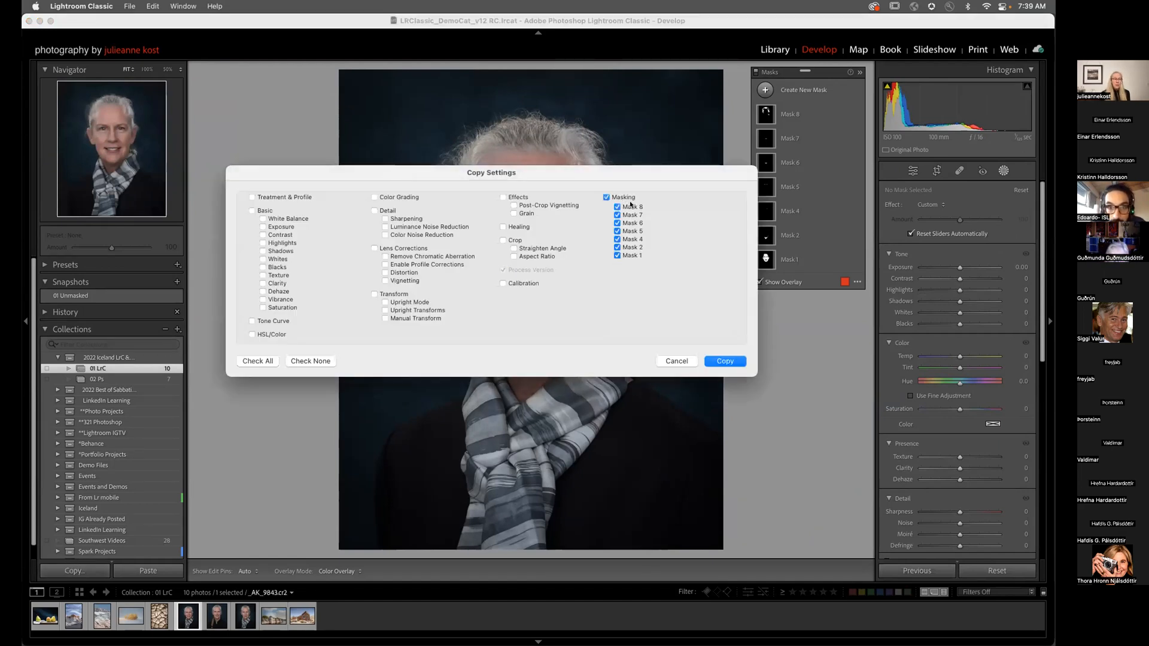
{"action": "left_click", "coordinate": [724, 361]}
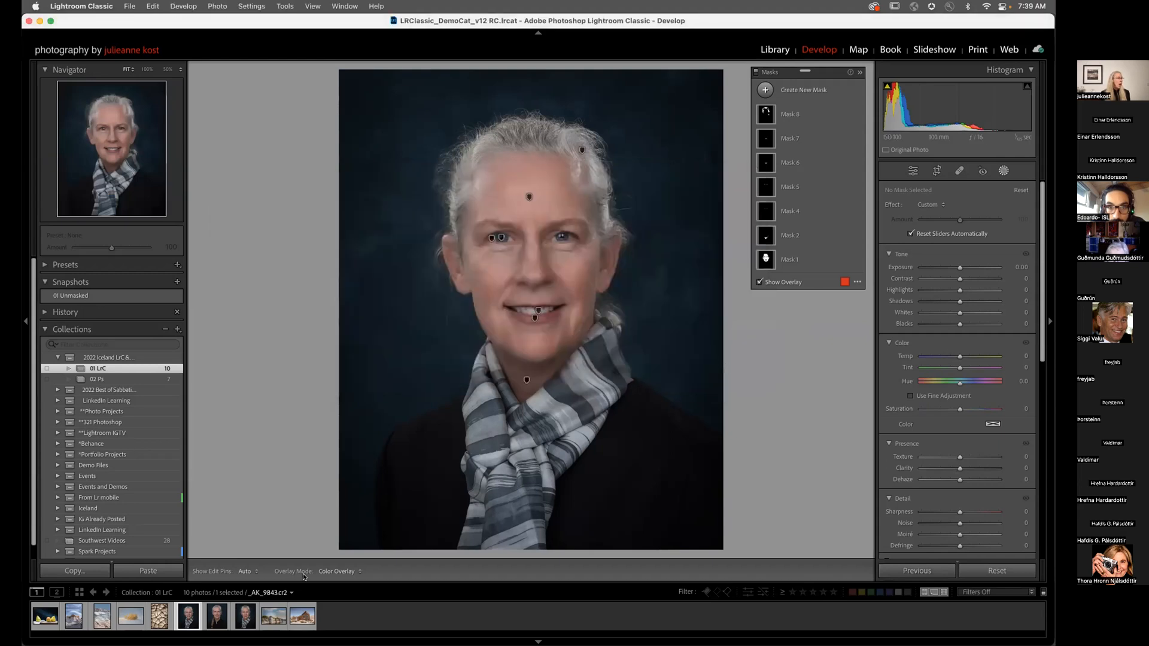
{"action": "left_click", "coordinate": [215, 617]}
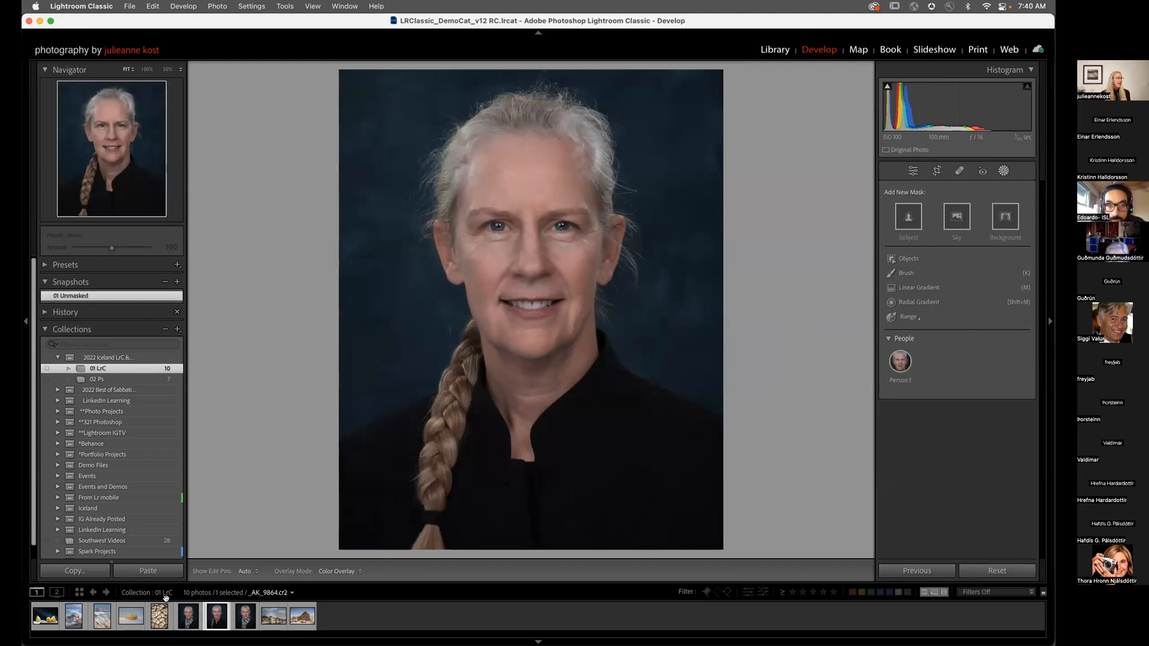
Step: Paste the masks onto the braided-hair portrait and select the hair mask's Brush 1 component
{"action": "left_click", "coordinate": [156, 570]}
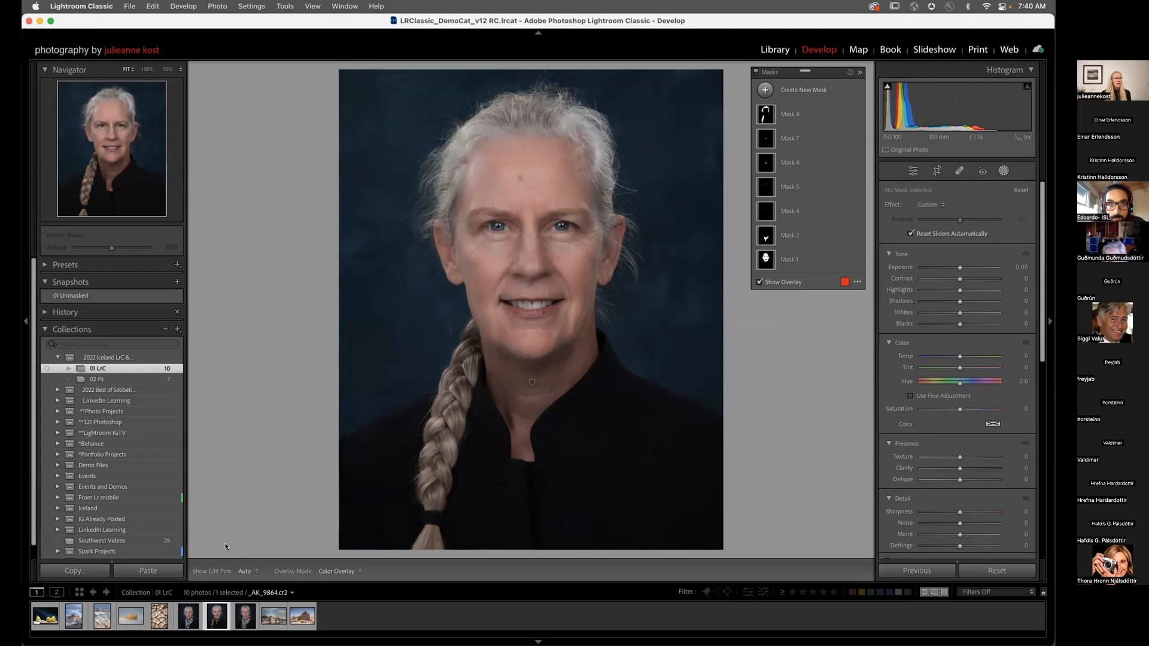
{"action": "mouse_move", "coordinate": [758, 262]}
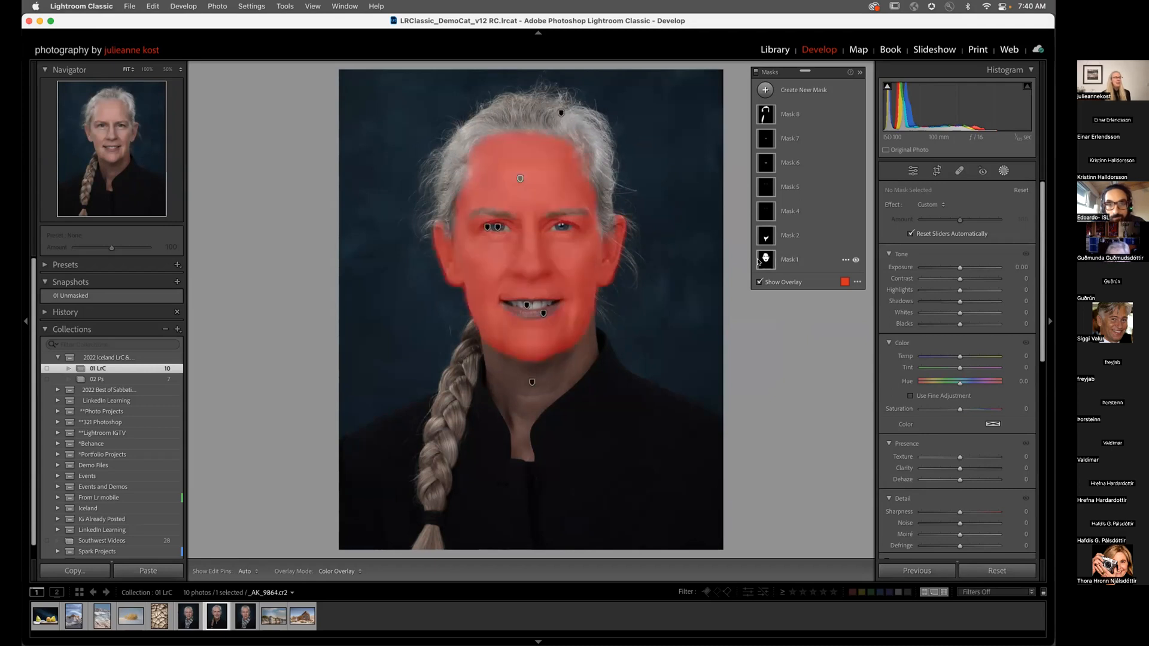
{"action": "mouse_move", "coordinate": [767, 241]}
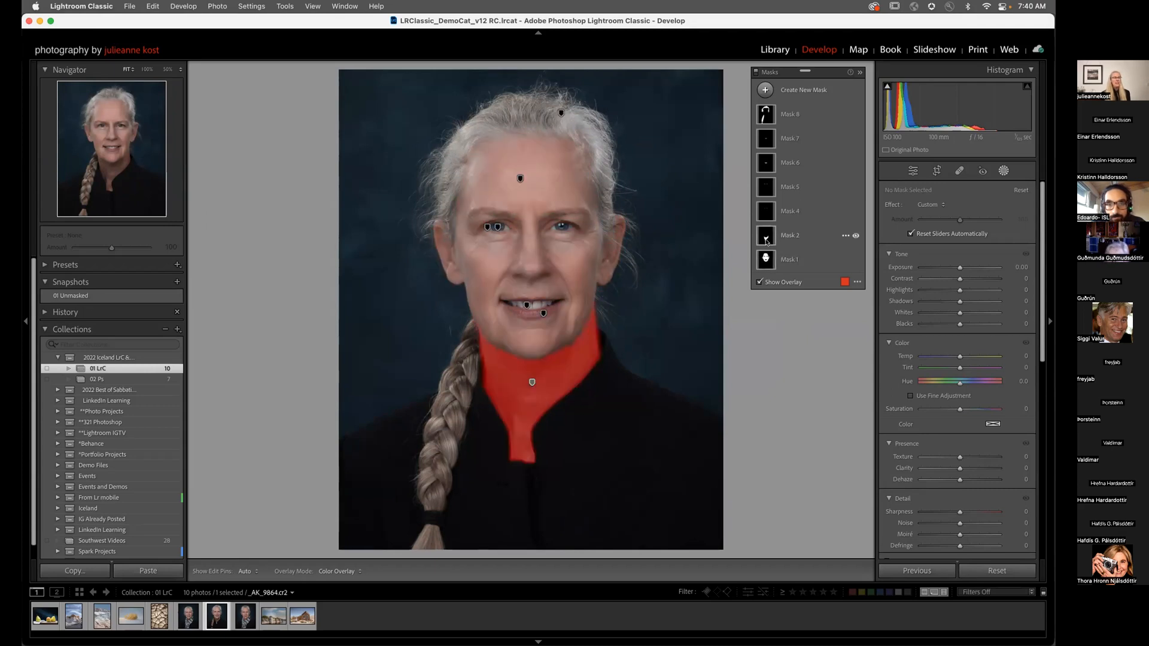
{"action": "mouse_move", "coordinate": [767, 216]}
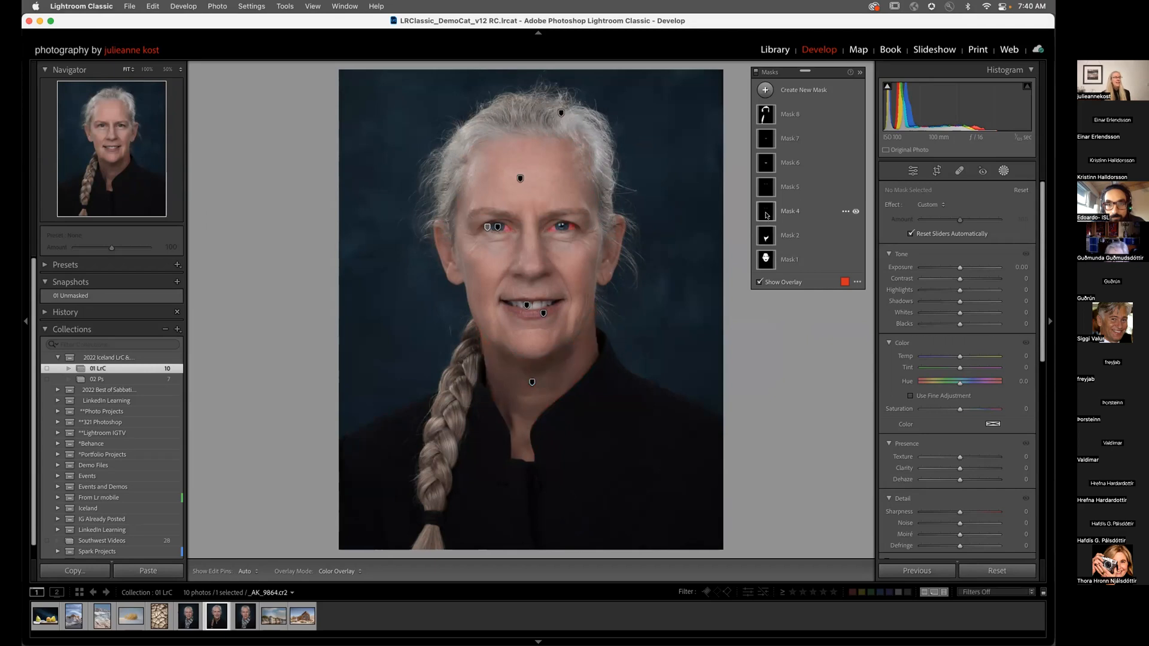
{"action": "mouse_move", "coordinate": [768, 169]}
{"action": "mouse_move", "coordinate": [768, 147]}
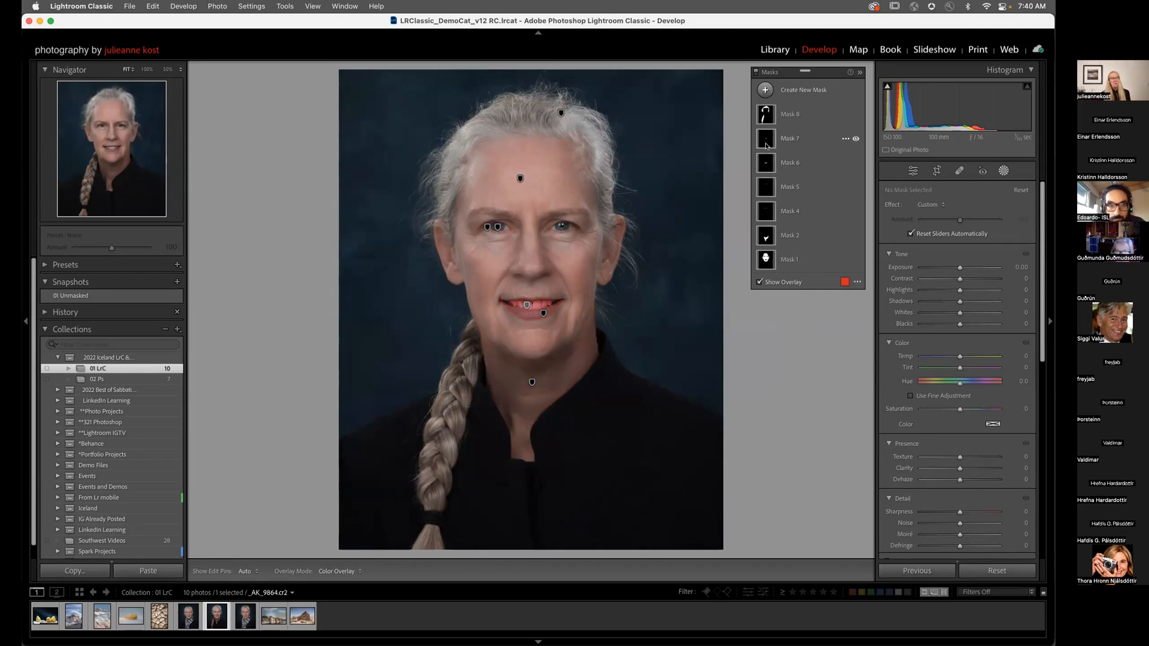
{"action": "mouse_move", "coordinate": [762, 118]}
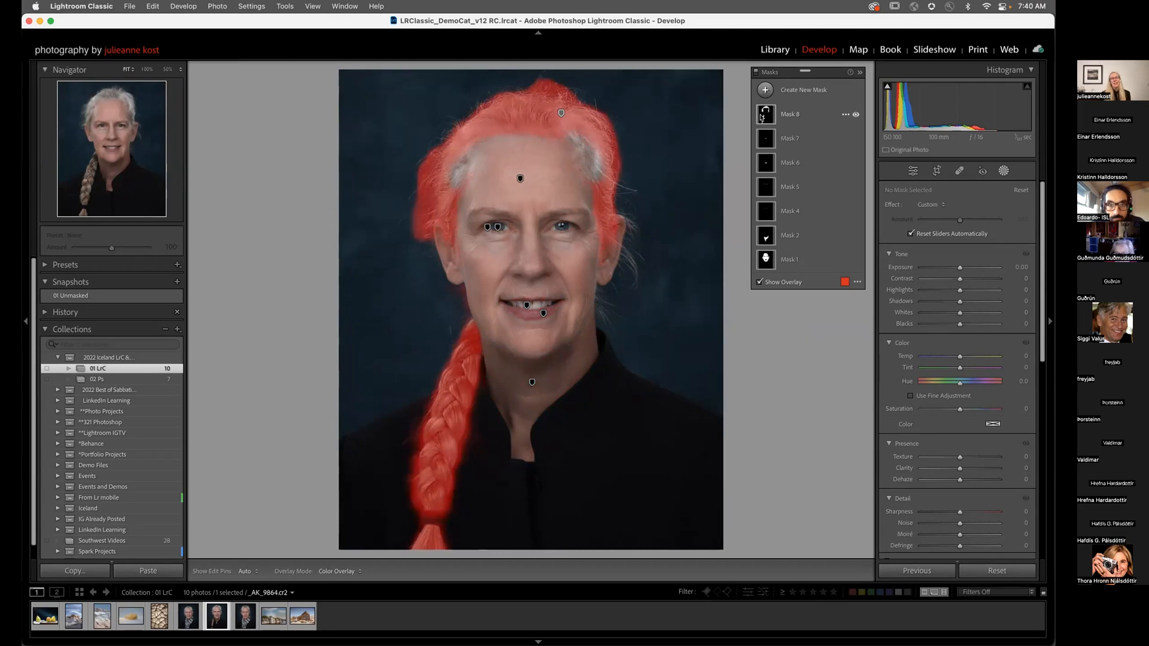
{"action": "left_click", "coordinate": [792, 124]}
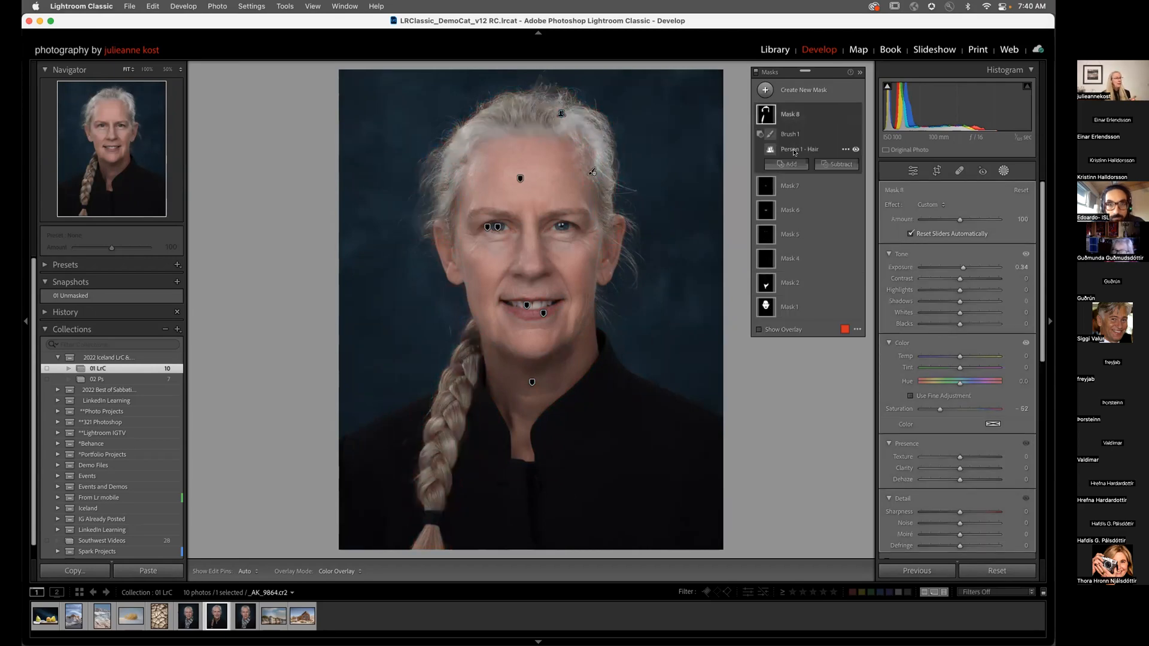
{"action": "left_click", "coordinate": [794, 152]}
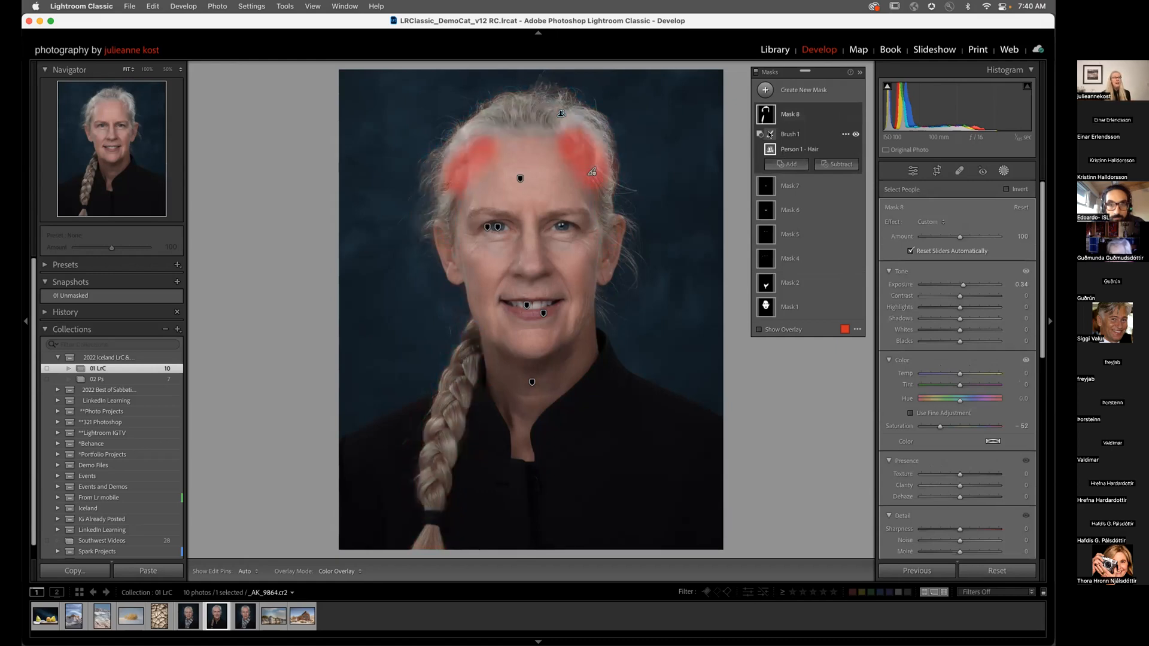
{"action": "left_click", "coordinate": [770, 134]}
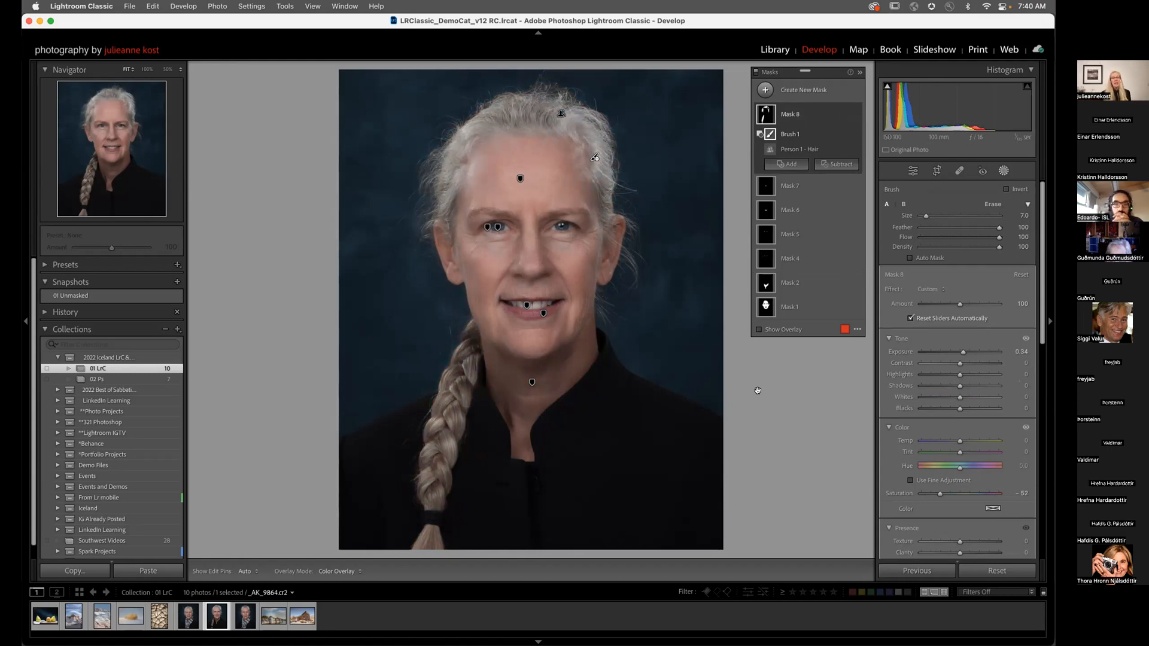
{"action": "left_click", "coordinate": [46, 265]}
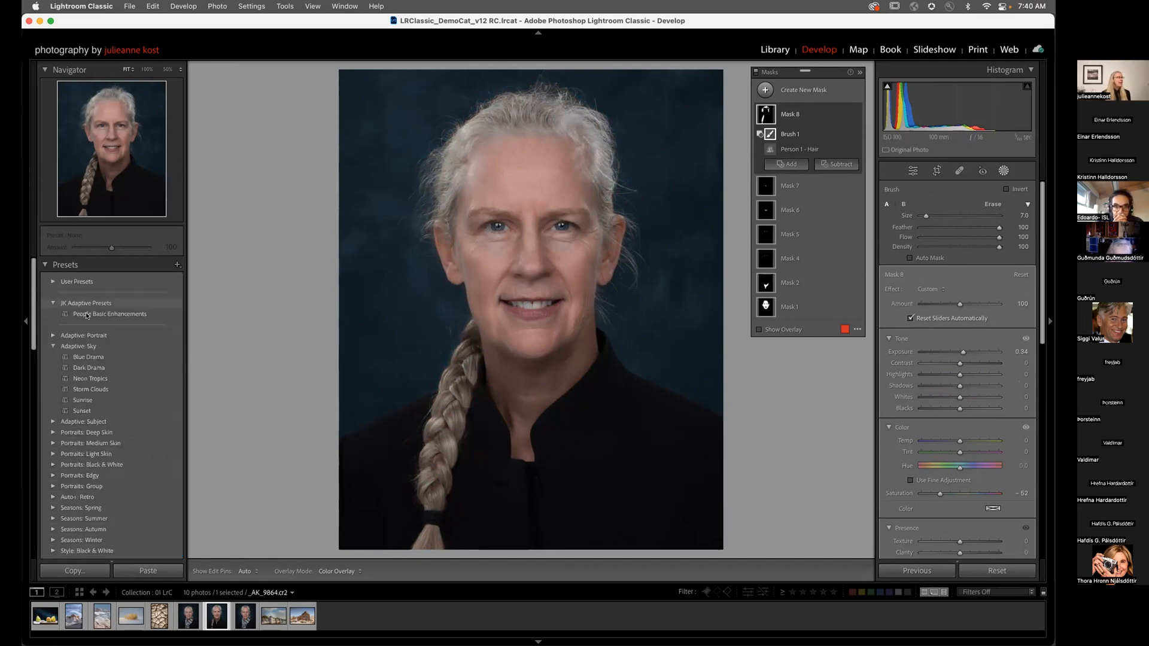
Step: Apply People Basic Enhancements to the scarf portrait and delete the failed Person Teeth component
{"action": "left_click", "coordinate": [245, 619]}
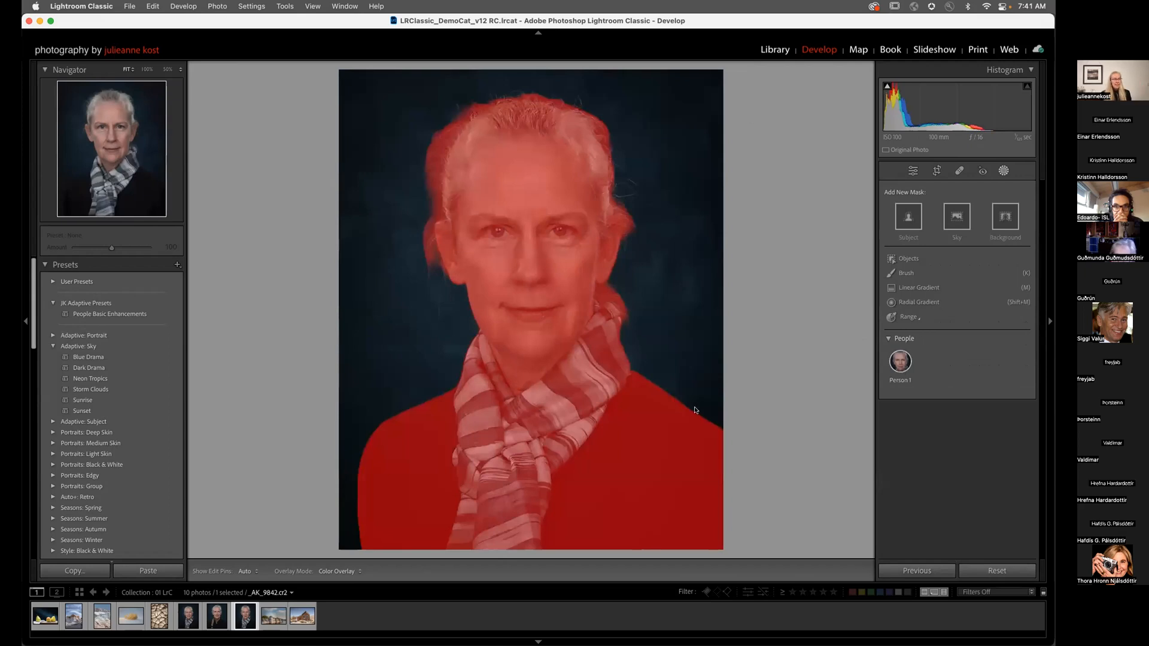
{"action": "left_click", "coordinate": [130, 315]}
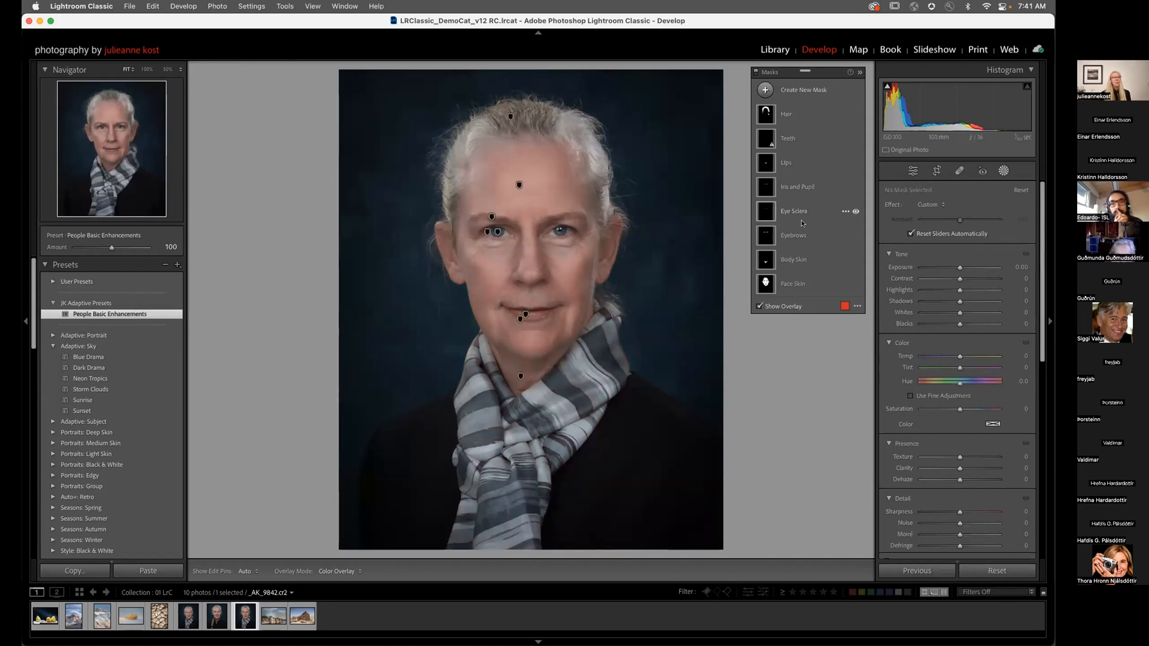
{"action": "left_click", "coordinate": [777, 138]}
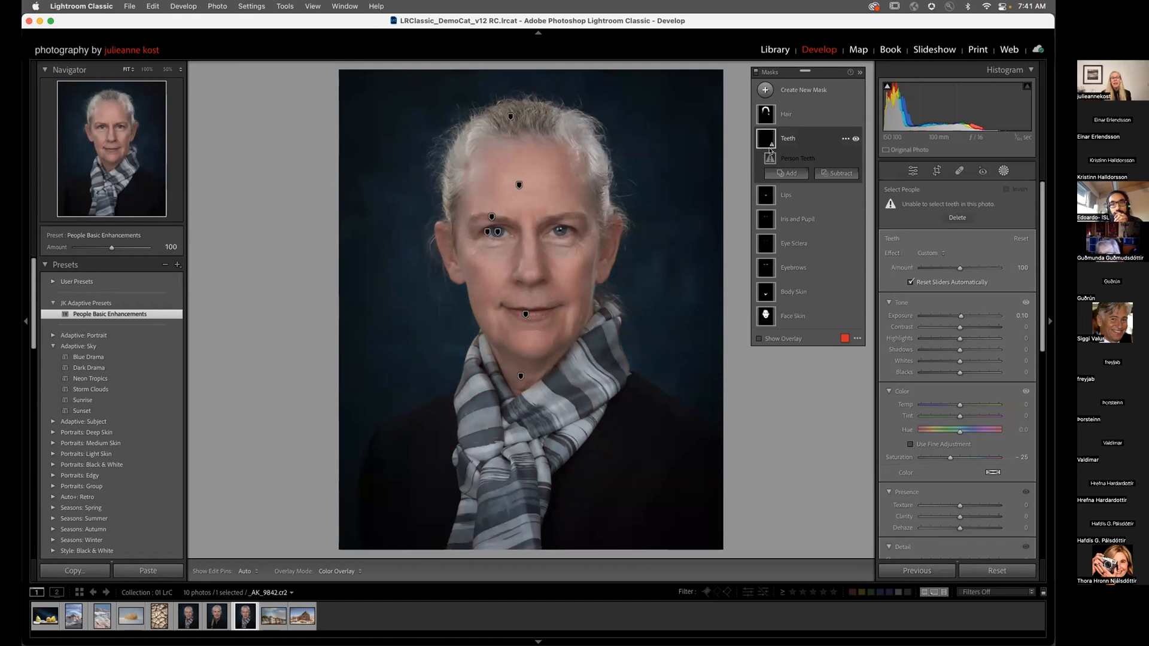
{"action": "left_click", "coordinate": [957, 217]}
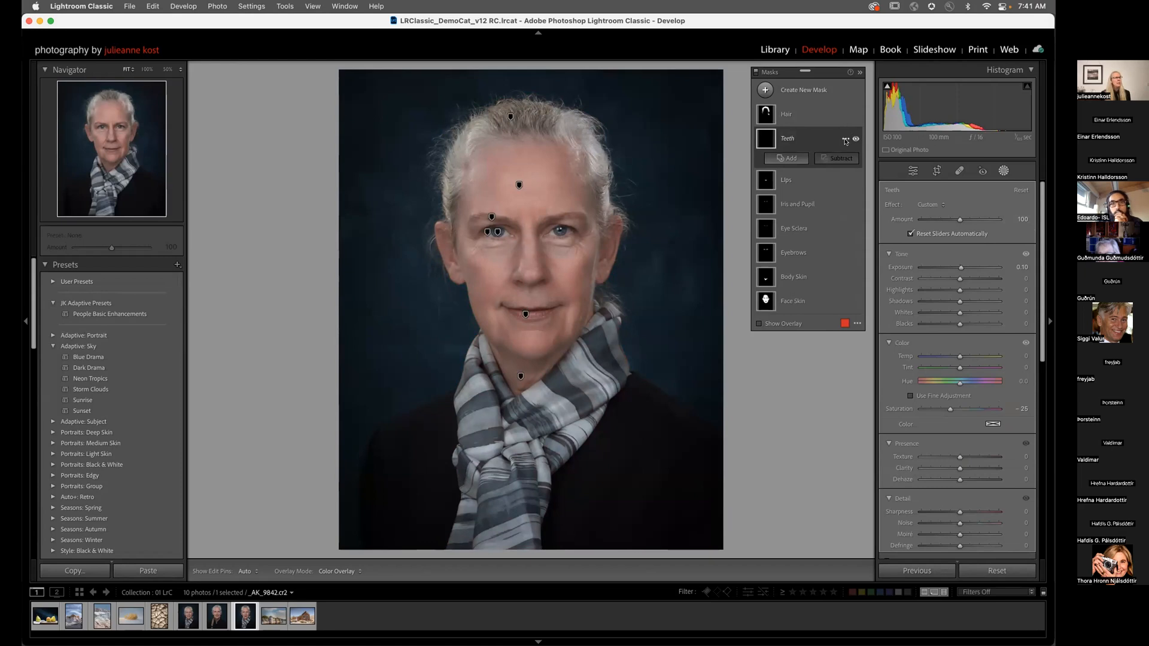
Step: Leave the Teeth mask options unchanged and move on to the castle photo
{"action": "left_click", "coordinate": [845, 140]}
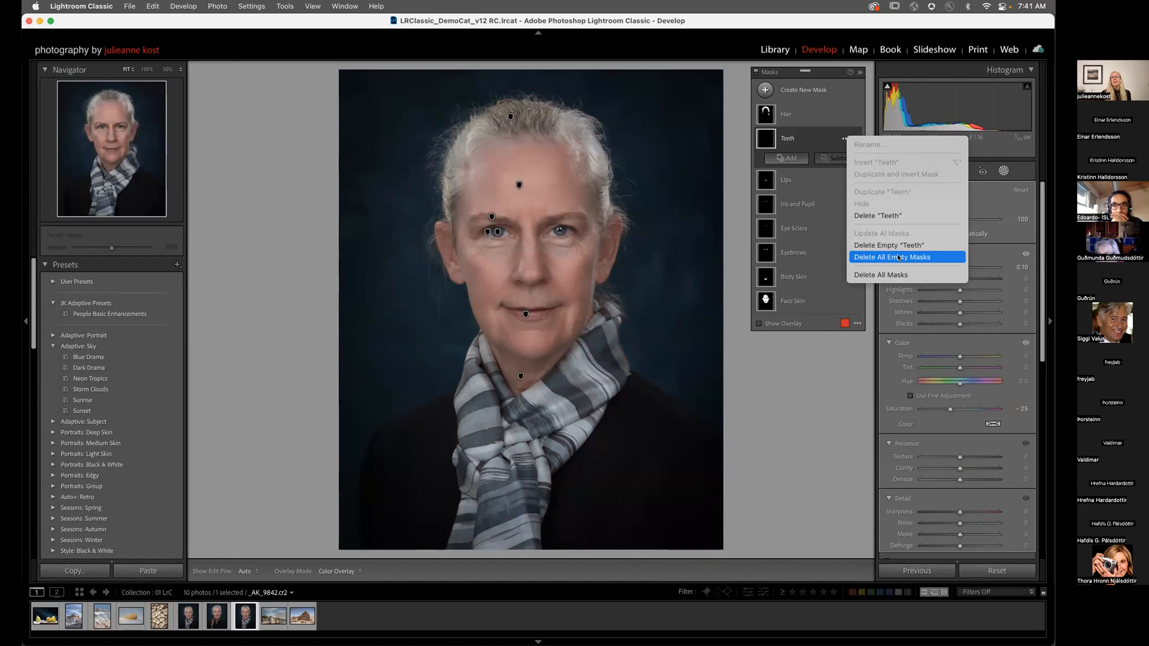
{"action": "left_click", "coordinate": [826, 75]}
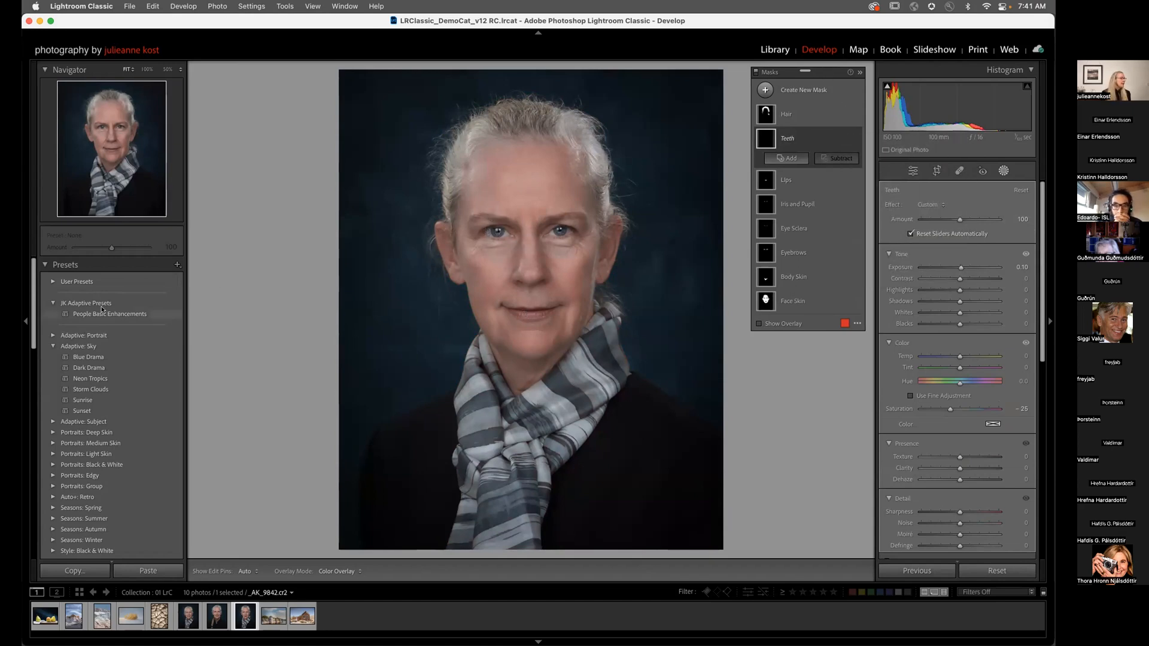
{"action": "key", "text": "Right"}
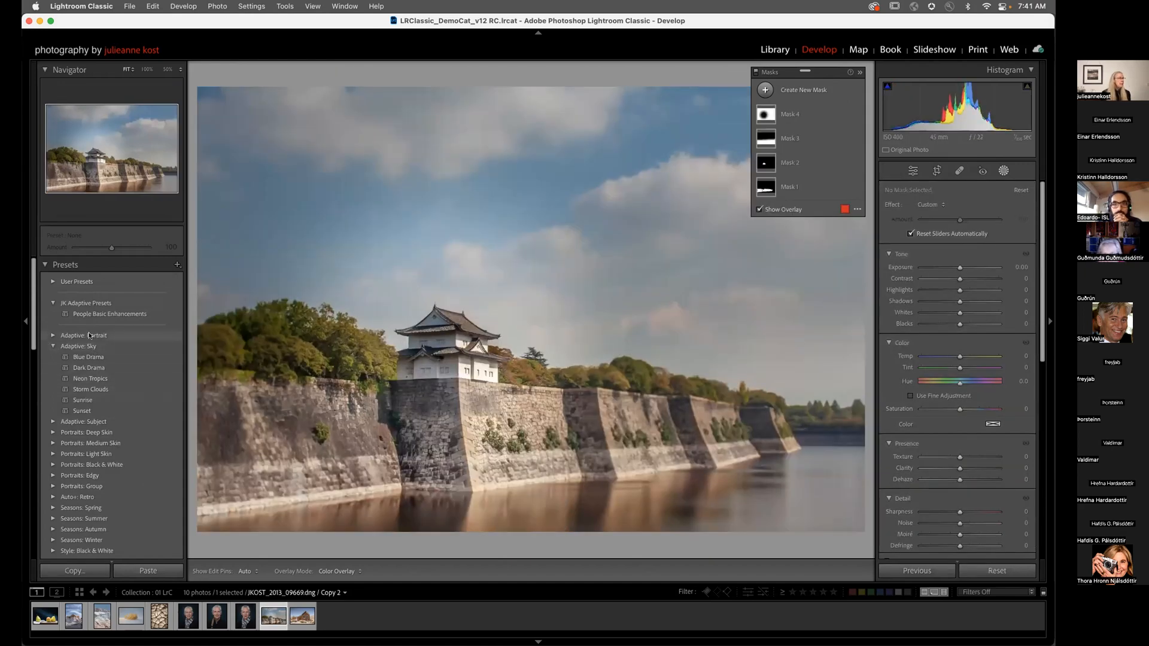
Step: Apply Adaptive: Sky Blue Drama, then Dark Drama, and switch to the old wooden house photo
{"action": "left_click", "coordinate": [88, 357]}
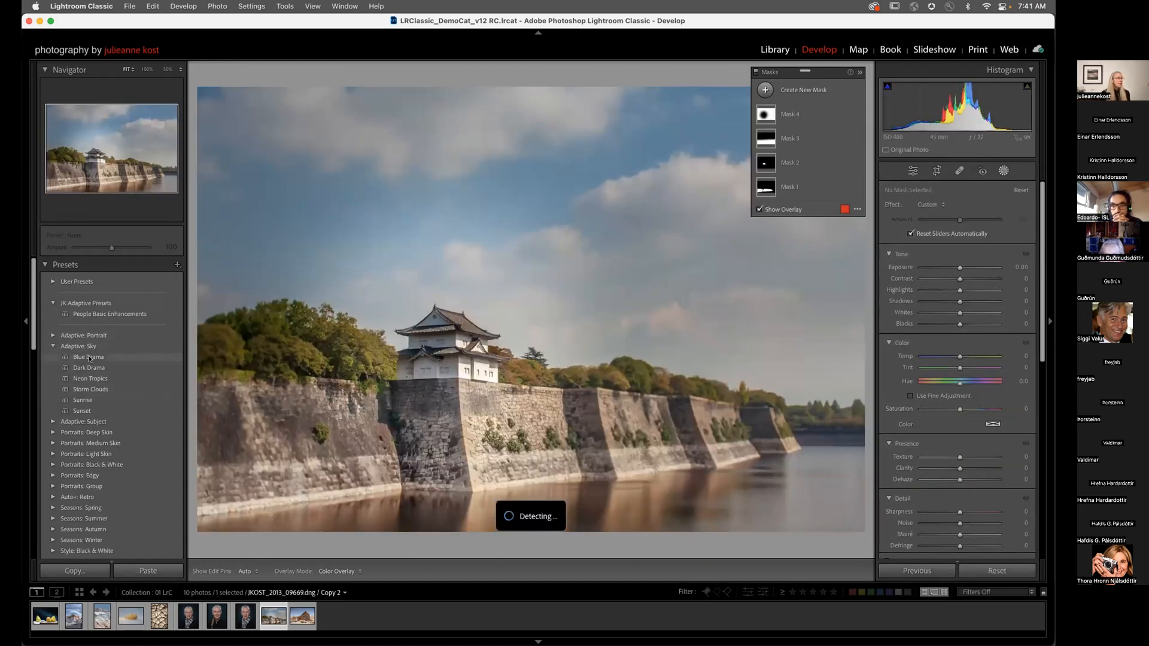
{"action": "left_click", "coordinate": [91, 367]}
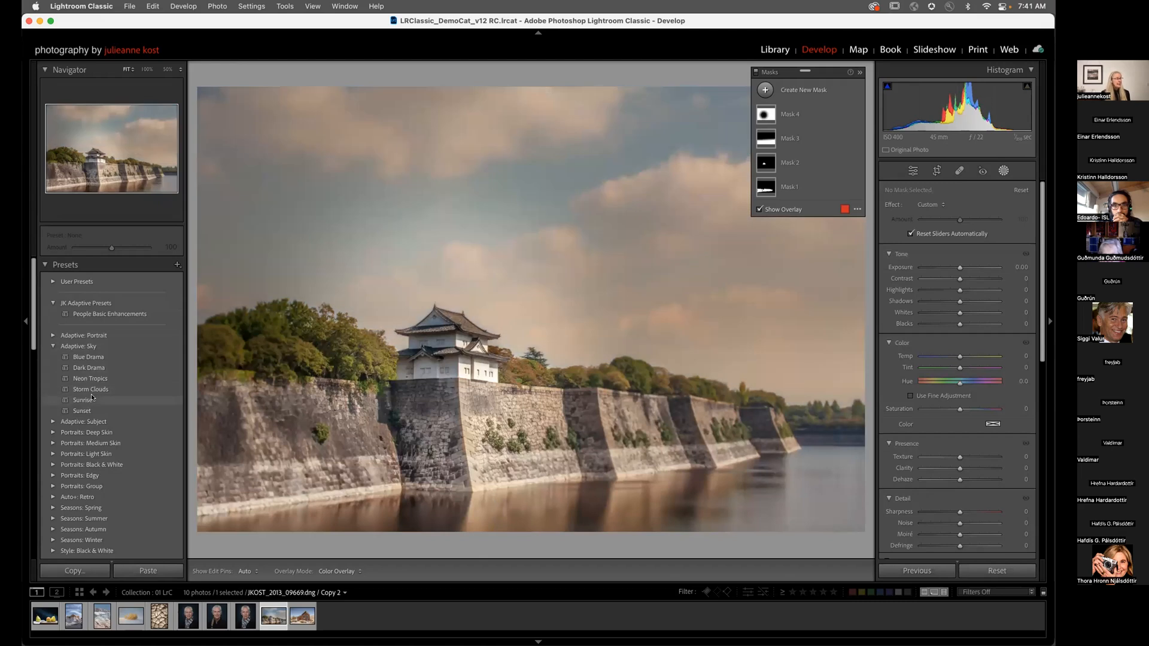
{"action": "left_click", "coordinate": [301, 618]}
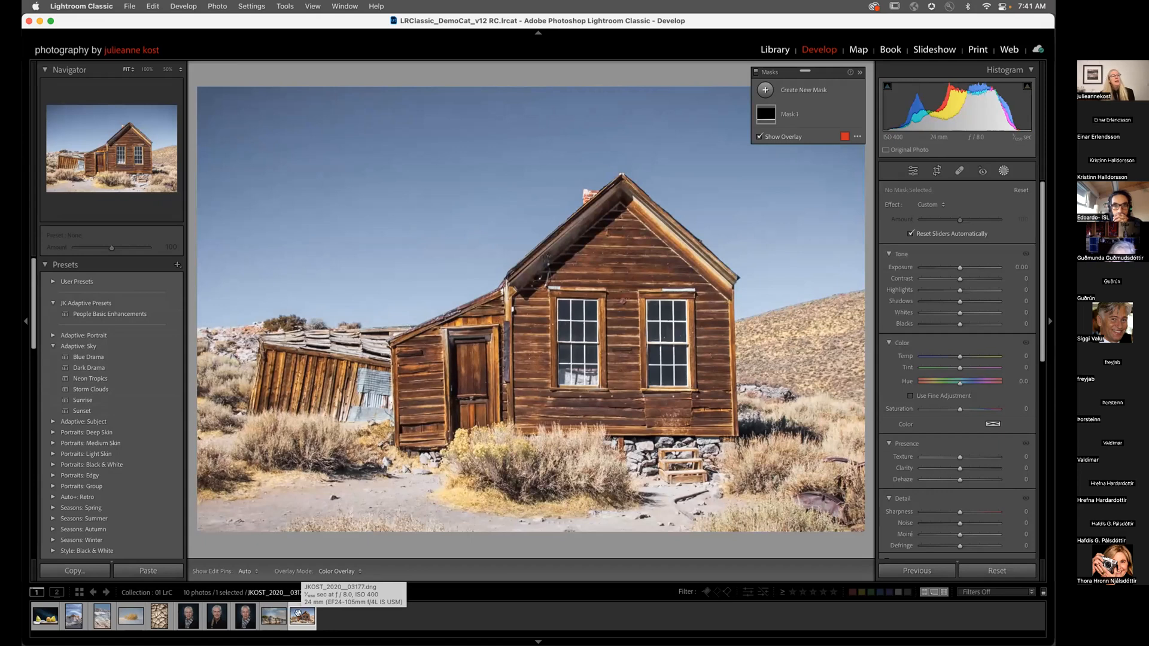
Step: Pick the spot-removal tool, enlarge the brush, and zoom the house to 200%
{"action": "left_click", "coordinate": [958, 171]}
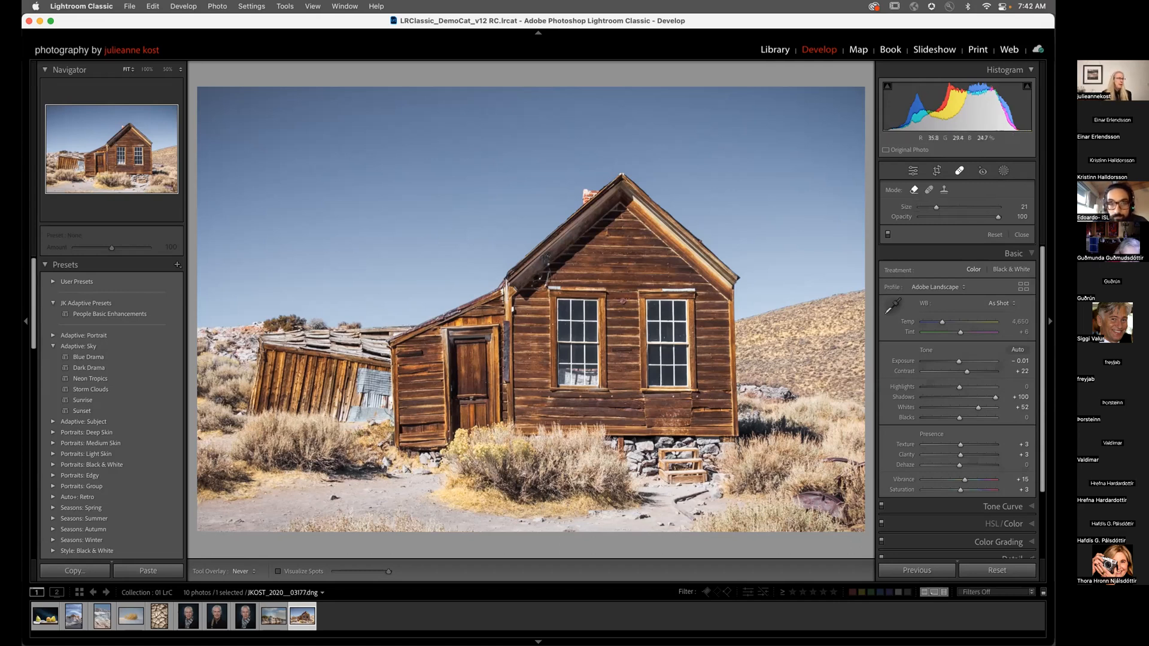
{"action": "key", "text": "z"}
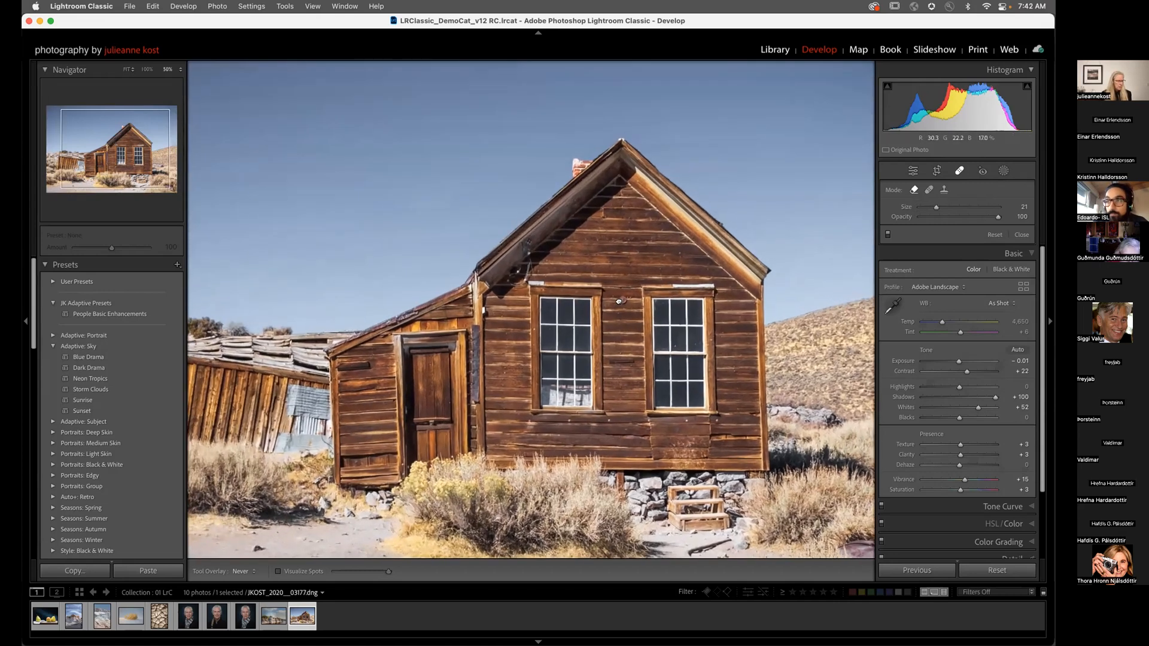
{"action": "key", "text": "super+equal"}
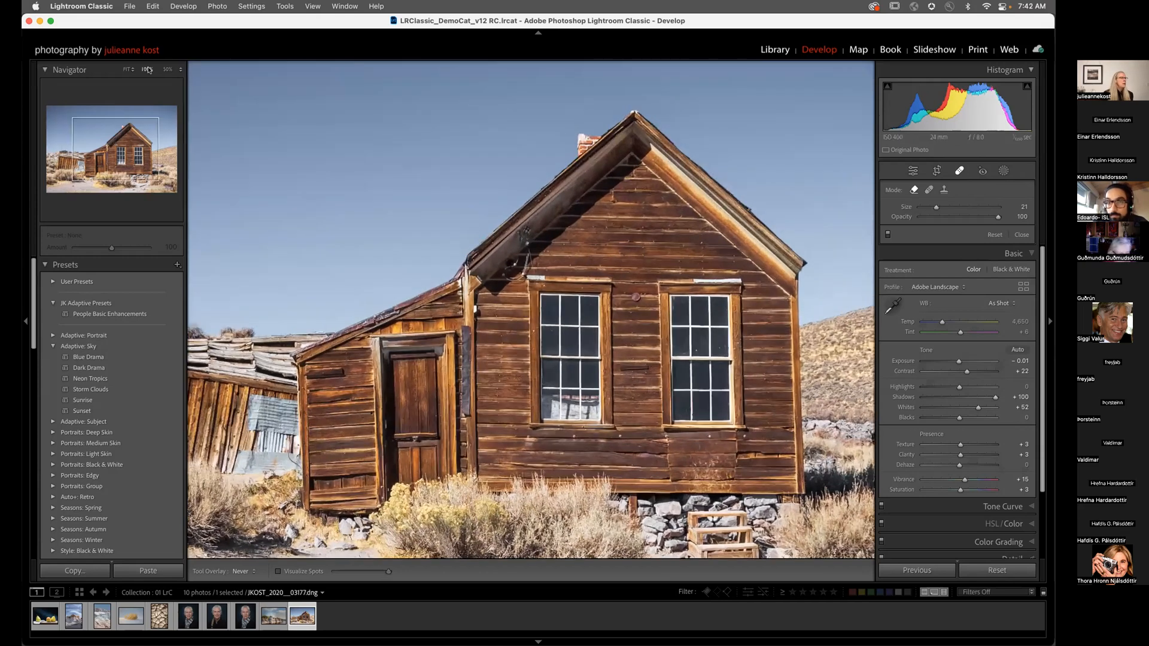
{"action": "key", "text": "bracketright"}
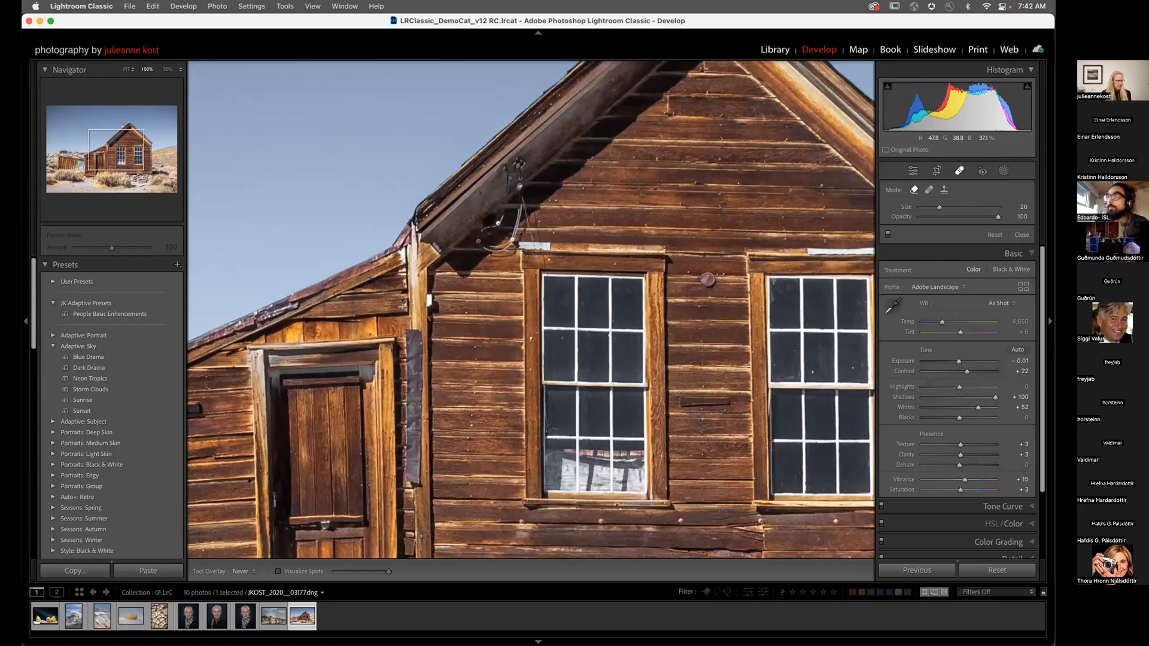
{"action": "left_click", "coordinate": [174, 70]}
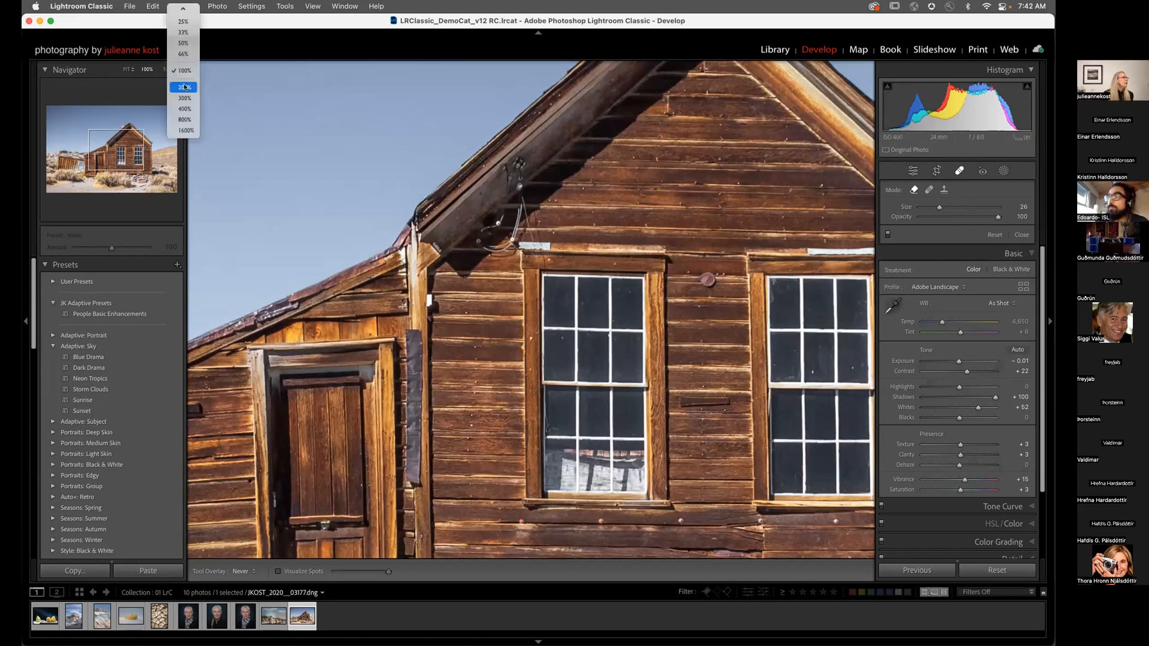
{"action": "left_click", "coordinate": [185, 87]}
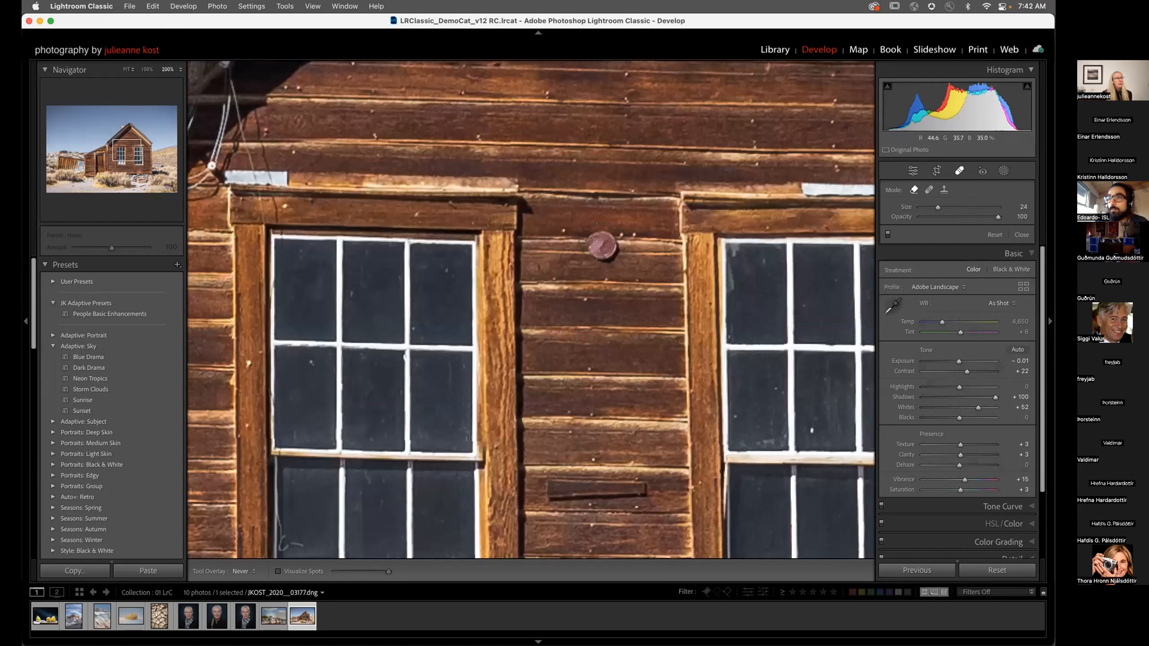
Step: Remove the round disc between the windows, sampling from below, and set the mode back to Heal
{"action": "left_click", "coordinate": [602, 247]}
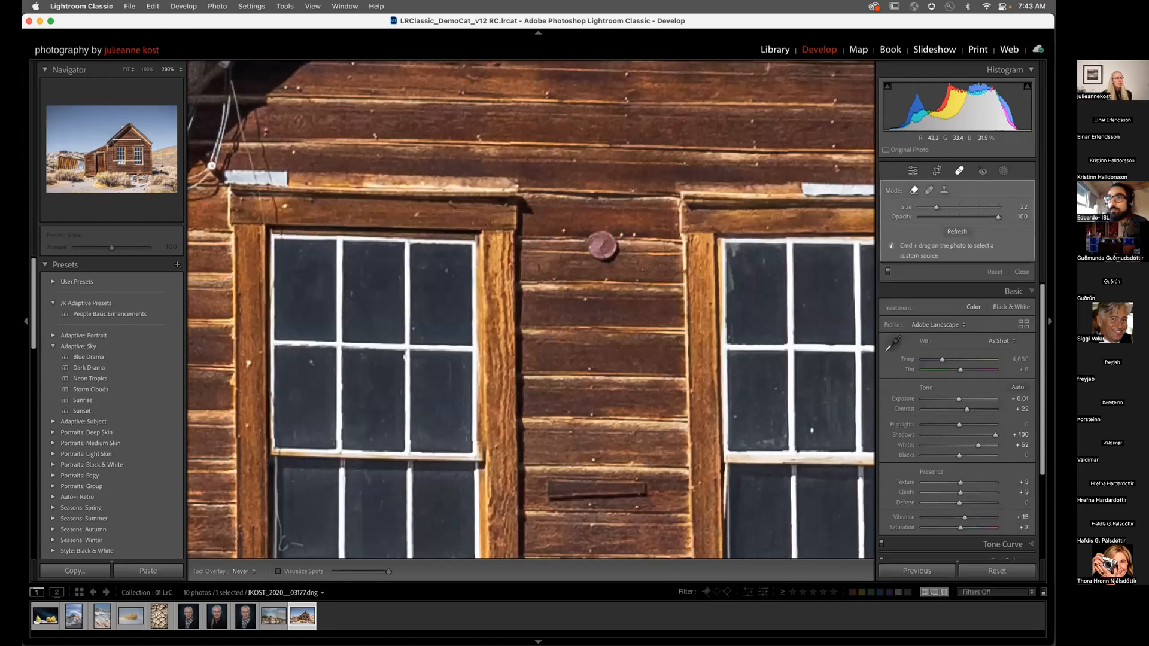
{"action": "key", "text": "h"}
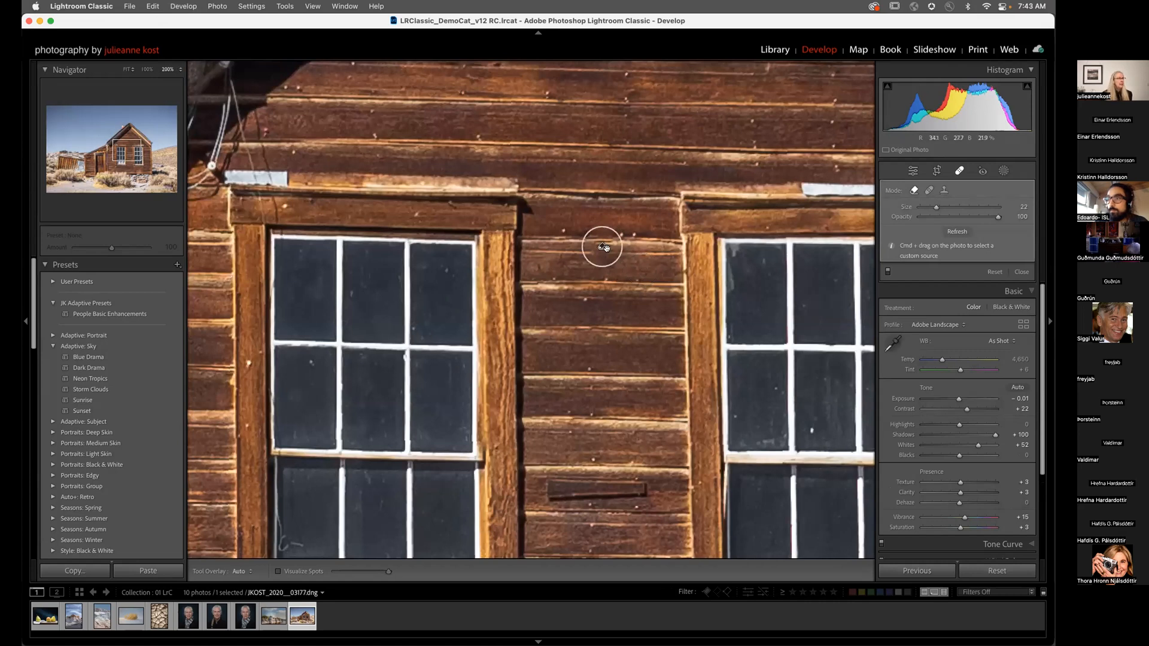
{"action": "key", "text": "shift+q"}
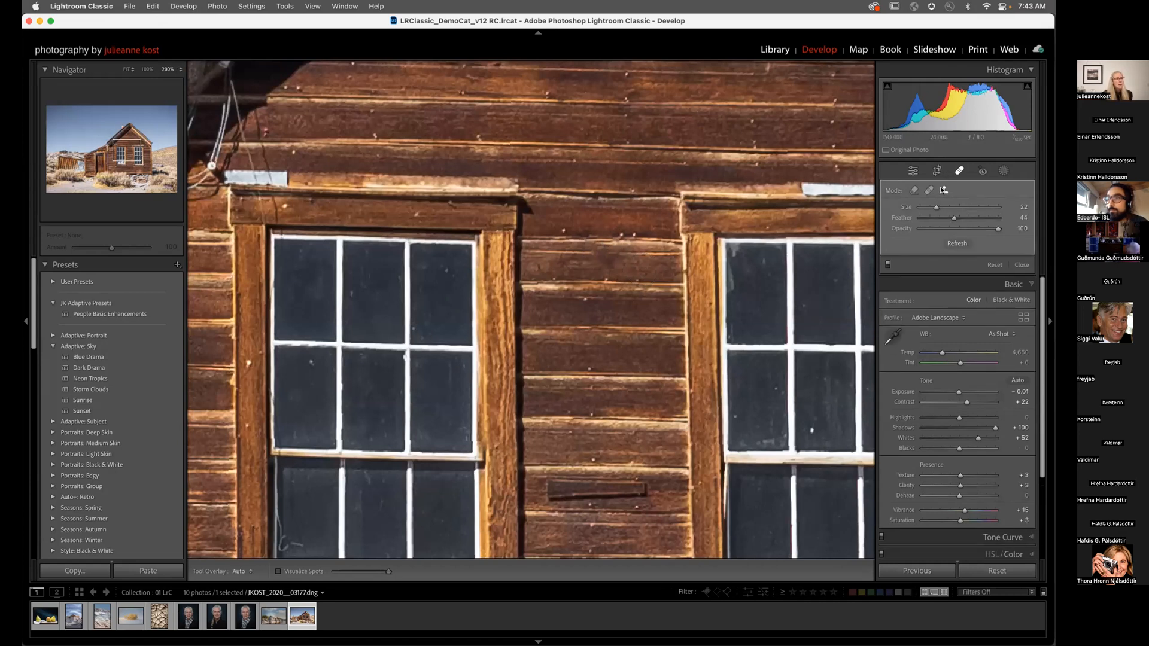
{"action": "mouse_move", "coordinate": [326, 147]}
{"action": "left_mouse_down"}
{"action": "mouse_move", "coordinate": [605, 144]}
{"action": "mouse_move", "coordinate": [603, 161]}
{"action": "mouse_move", "coordinate": [634, 134]}
{"action": "left_mouse_up"}
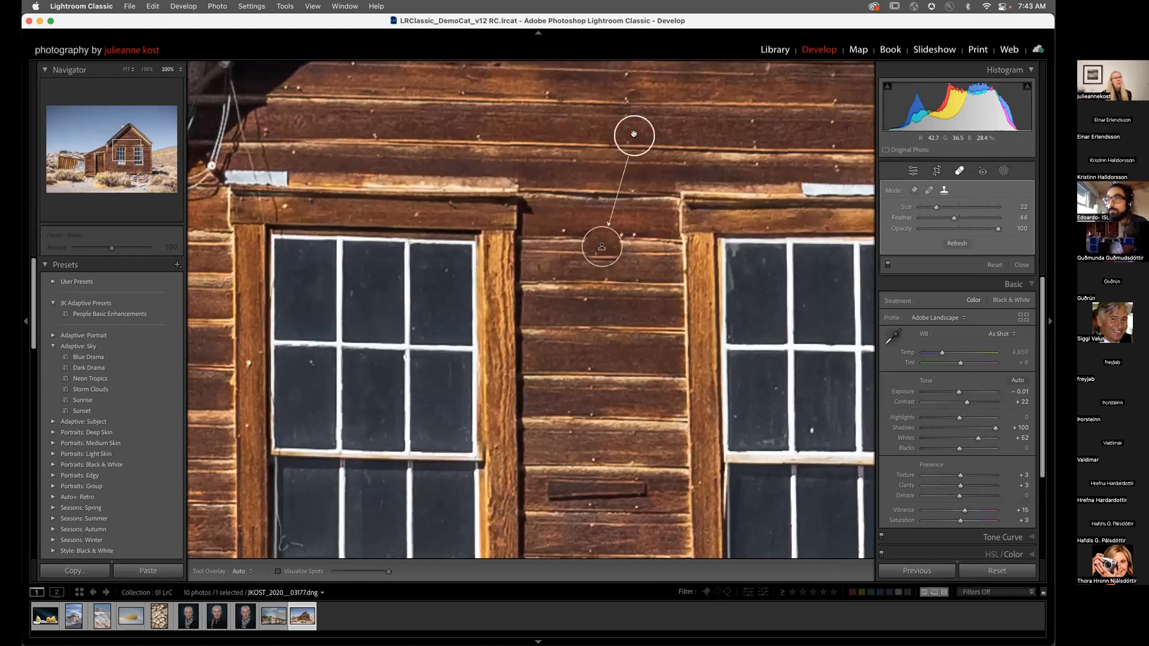
{"action": "key", "text": "Delete"}
{"action": "key", "text": "bracketright"}
{"action": "key", "text": "bracketright"}
{"action": "key", "text": "bracketright"}
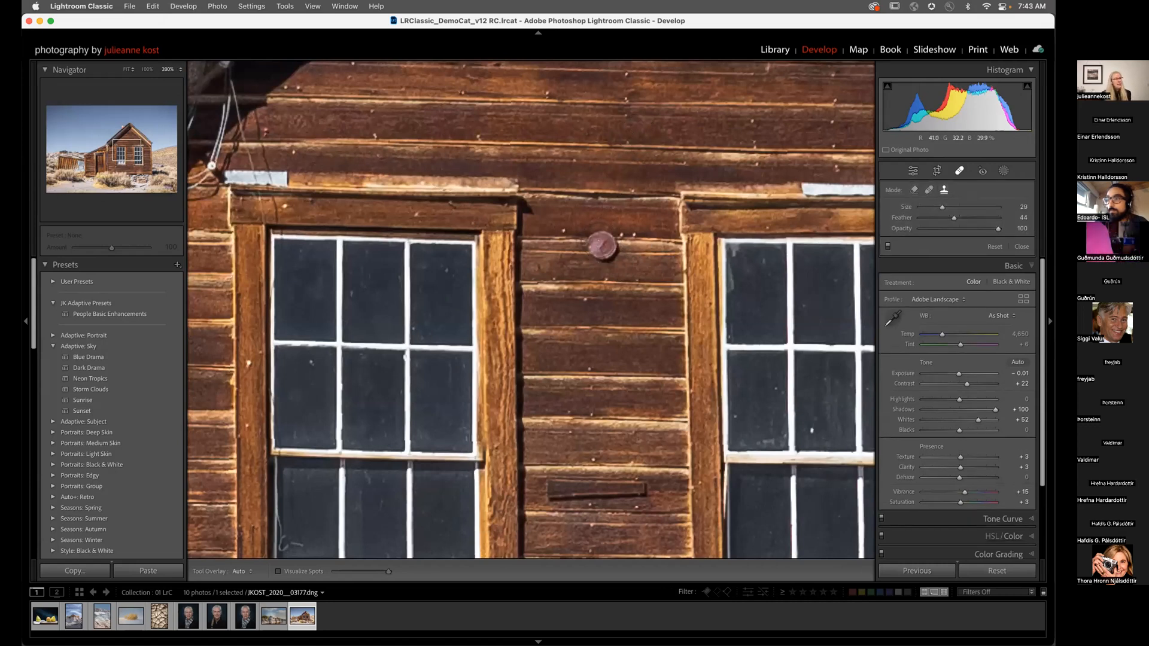
{"action": "left_click", "coordinate": [602, 247]}
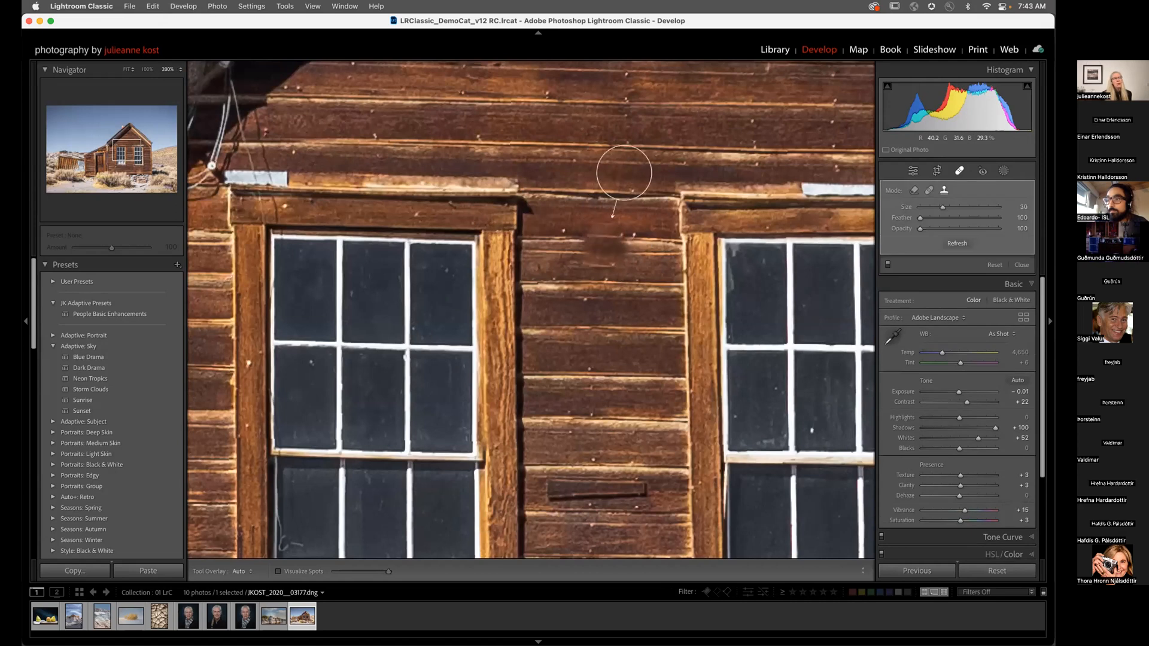
{"action": "mouse_move", "coordinate": [624, 182]}
{"action": "left_mouse_down"}
{"action": "mouse_move", "coordinate": [624, 341]}
{"action": "mouse_move", "coordinate": [601, 153]}
{"action": "left_mouse_up"}
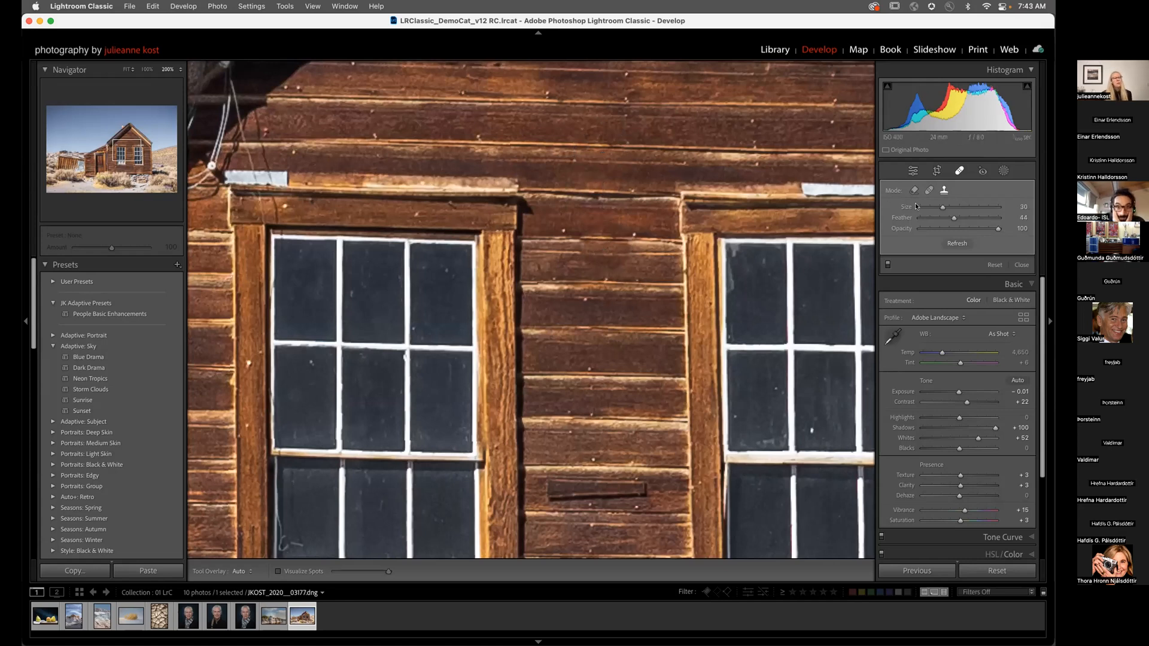
{"action": "left_click", "coordinate": [928, 190]}
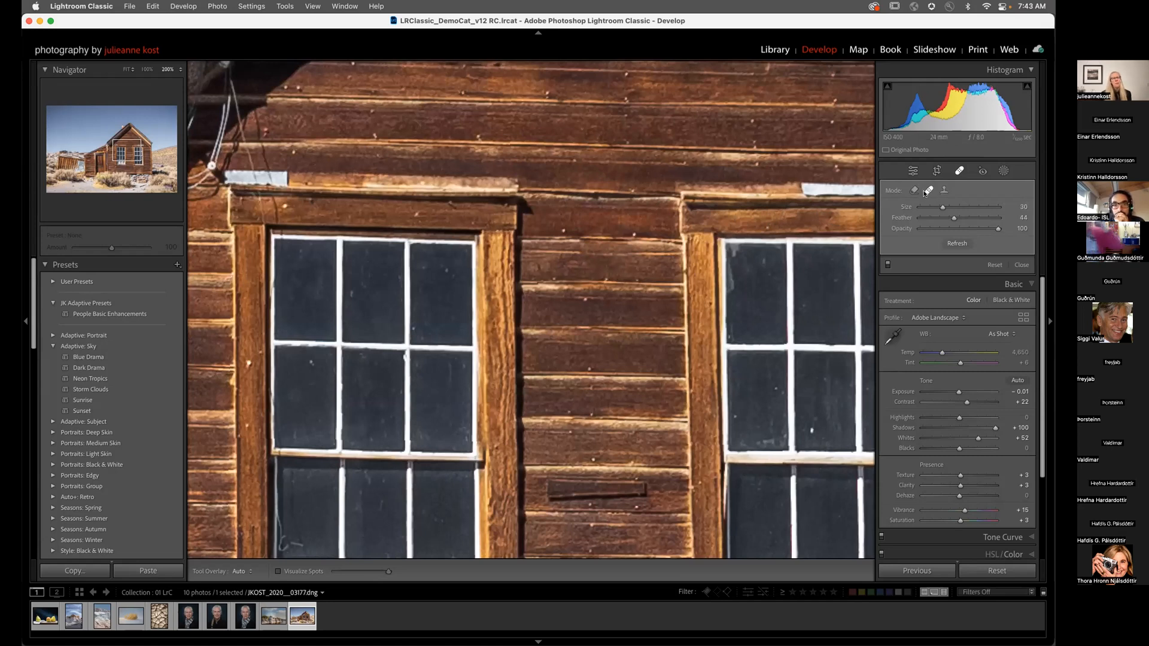
Step: Clone over the left window's lower panes using the right window's panes, then hide the spot overlay
{"action": "left_click_drag", "start_coordinate": [508, 413], "coordinate": [557, 122]}
{"action": "left_click_drag", "start_coordinate": [603, 204], "coordinate": [580, 158]}
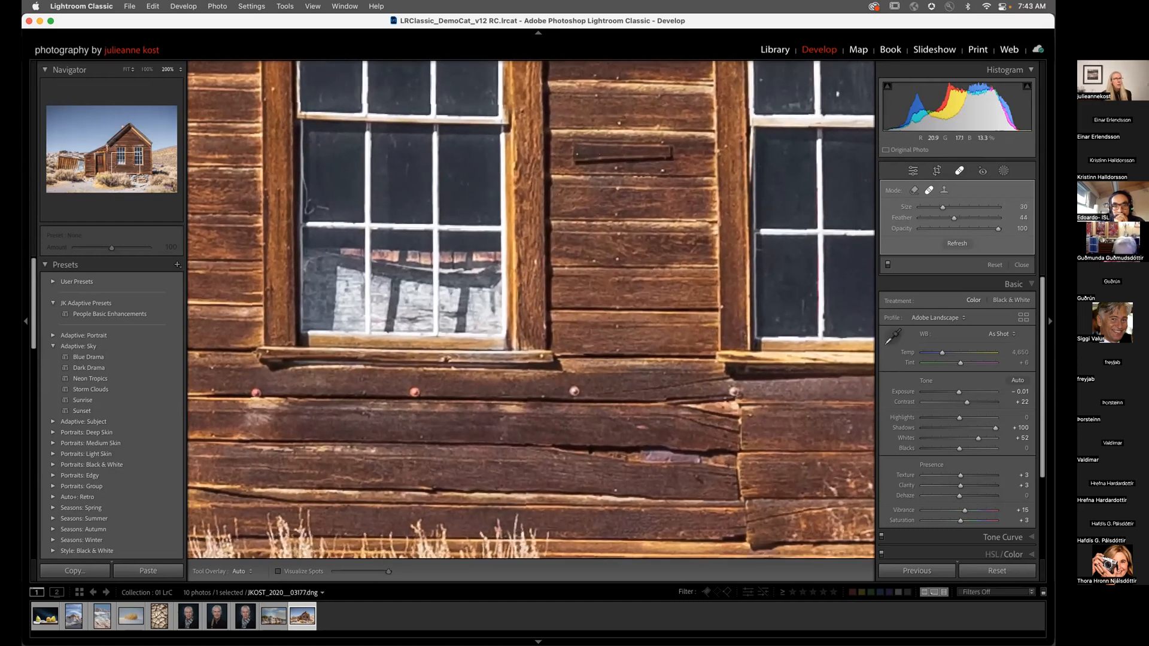
{"action": "key", "text": "shift+q"}
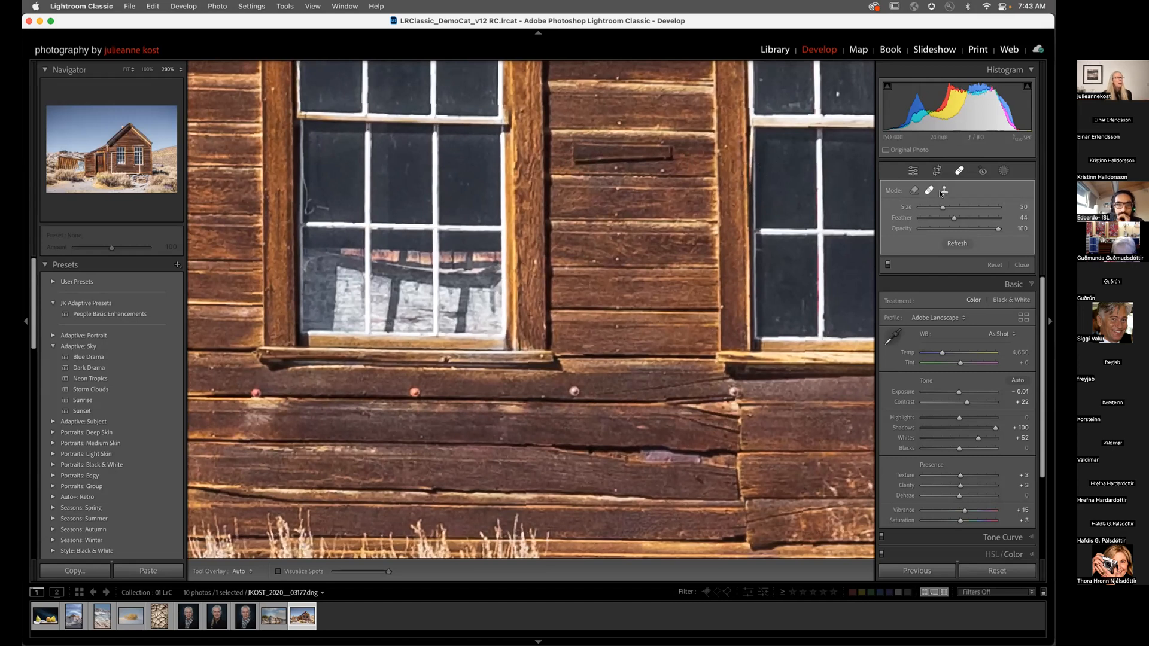
{"action": "key", "text": "["}
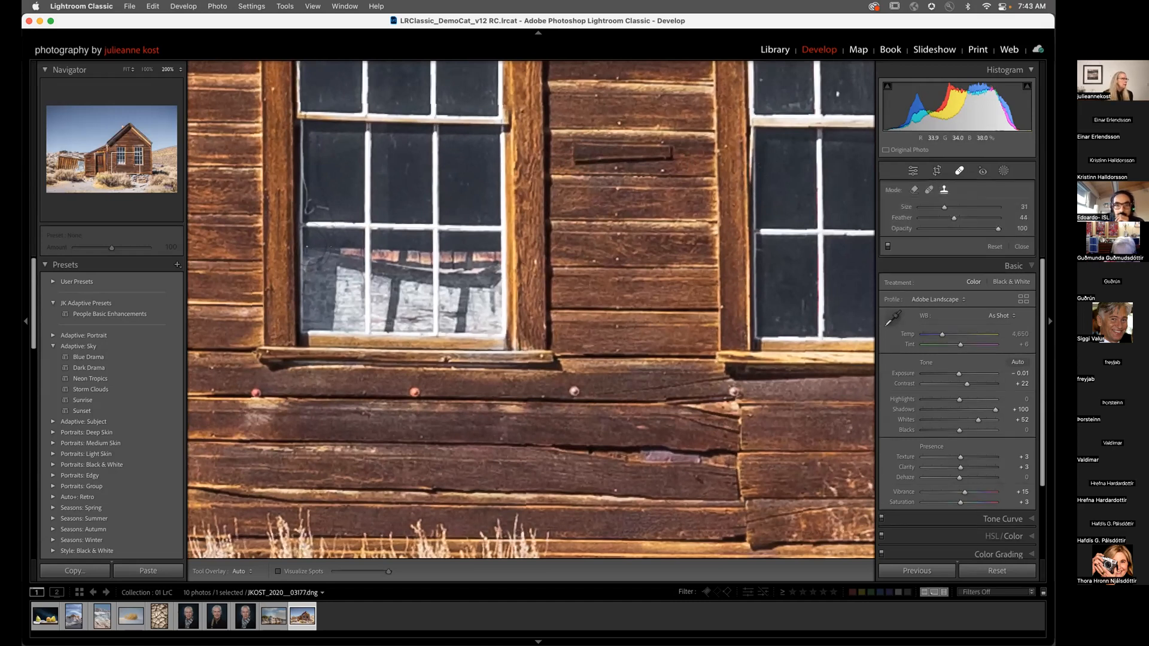
{"action": "mouse_move", "coordinate": [309, 248]}
{"action": "left_mouse_down"}
{"action": "mouse_move", "coordinate": [308, 323]}
{"action": "mouse_move", "coordinate": [476, 323]}
{"action": "mouse_move", "coordinate": [500, 312]}
{"action": "mouse_move", "coordinate": [499, 263]}
{"action": "mouse_move", "coordinate": [332, 258]}
{"action": "left_mouse_up"}
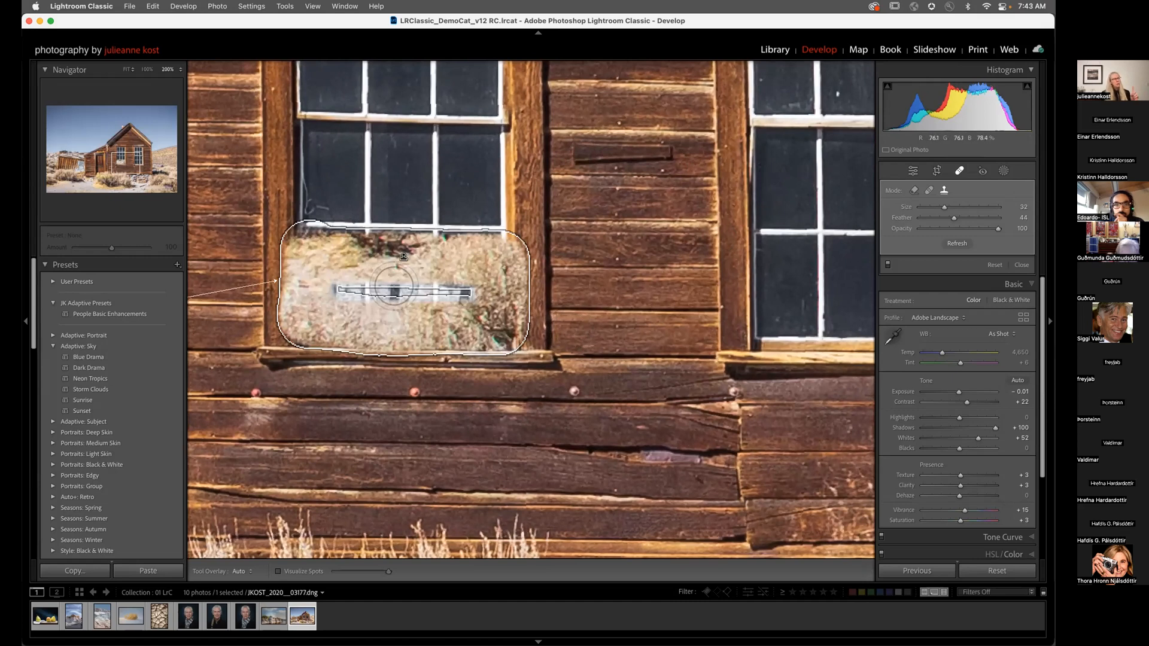
{"action": "key", "text": "Delete"}
{"action": "mouse_move", "coordinate": [290, 250]}
{"action": "left_mouse_down"}
{"action": "mouse_move", "coordinate": [510, 252]}
{"action": "mouse_move", "coordinate": [501, 267]}
{"action": "mouse_move", "coordinate": [313, 272]}
{"action": "mouse_move", "coordinate": [300, 289]}
{"action": "mouse_move", "coordinate": [459, 292]}
{"action": "mouse_move", "coordinate": [505, 299]}
{"action": "mouse_move", "coordinate": [498, 318]}
{"action": "mouse_move", "coordinate": [293, 320]}
{"action": "left_mouse_up"}
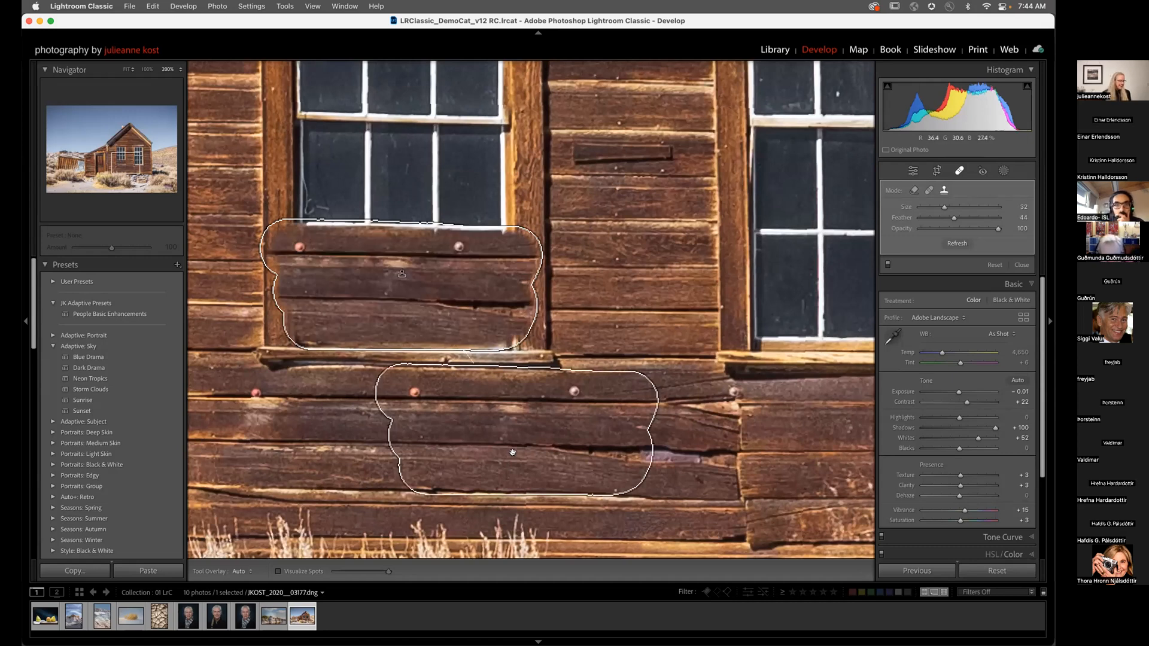
{"action": "key", "text": "super+minus"}
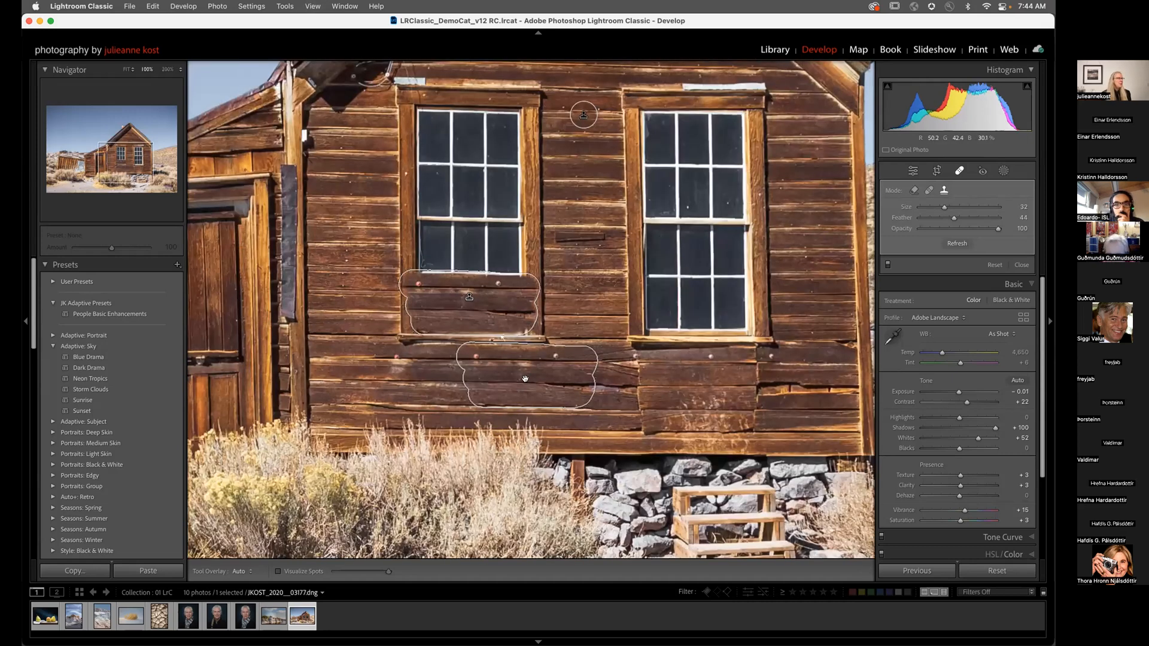
{"action": "mouse_move", "coordinate": [525, 378]}
{"action": "left_mouse_down"}
{"action": "mouse_move", "coordinate": [685, 302]}
{"action": "mouse_move", "coordinate": [691, 311]}
{"action": "left_mouse_up"}
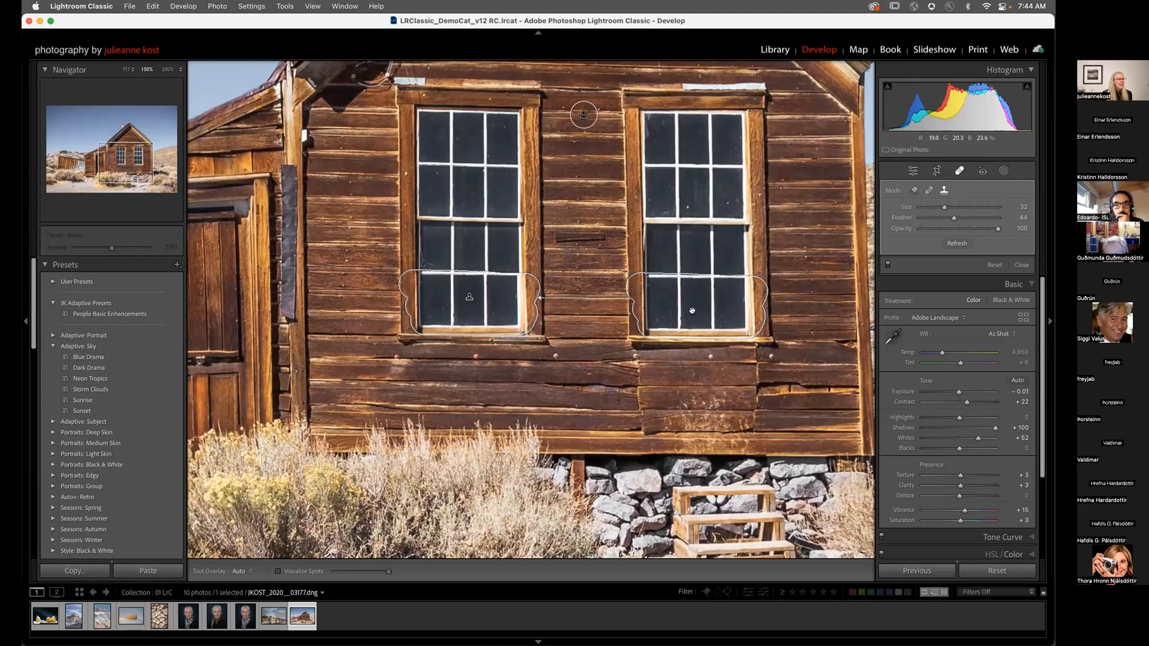
{"action": "key", "text": "h"}
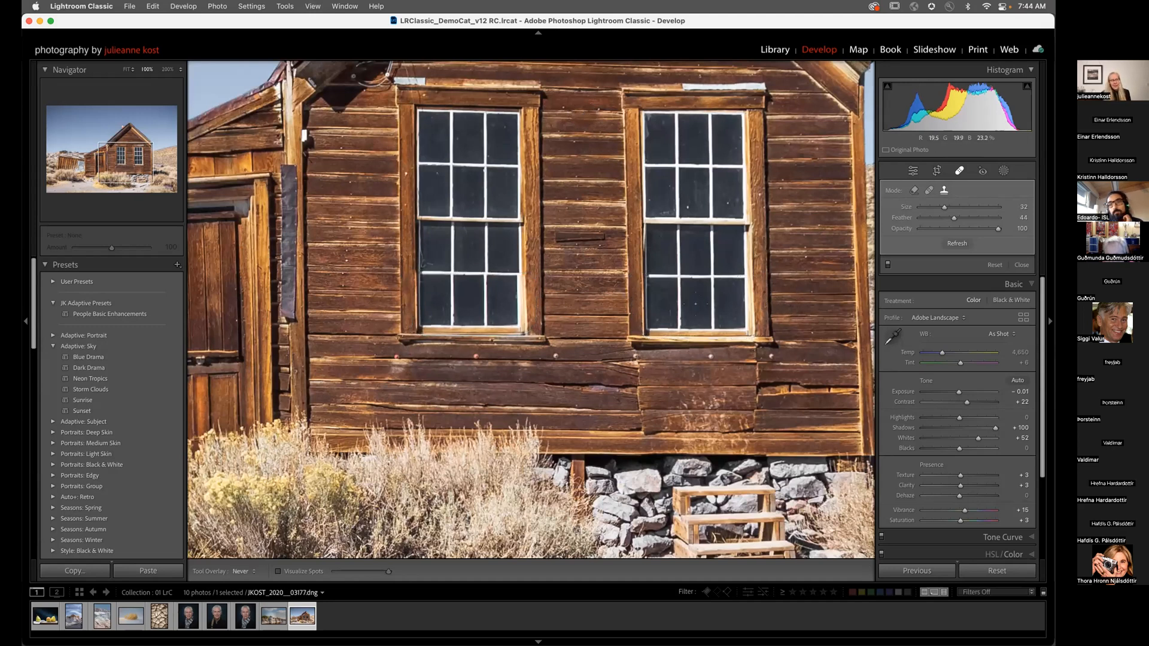
Step: In Heal mode, brush over the orange post beside the cabin's right corner
{"action": "left_click", "coordinate": [927, 190]}
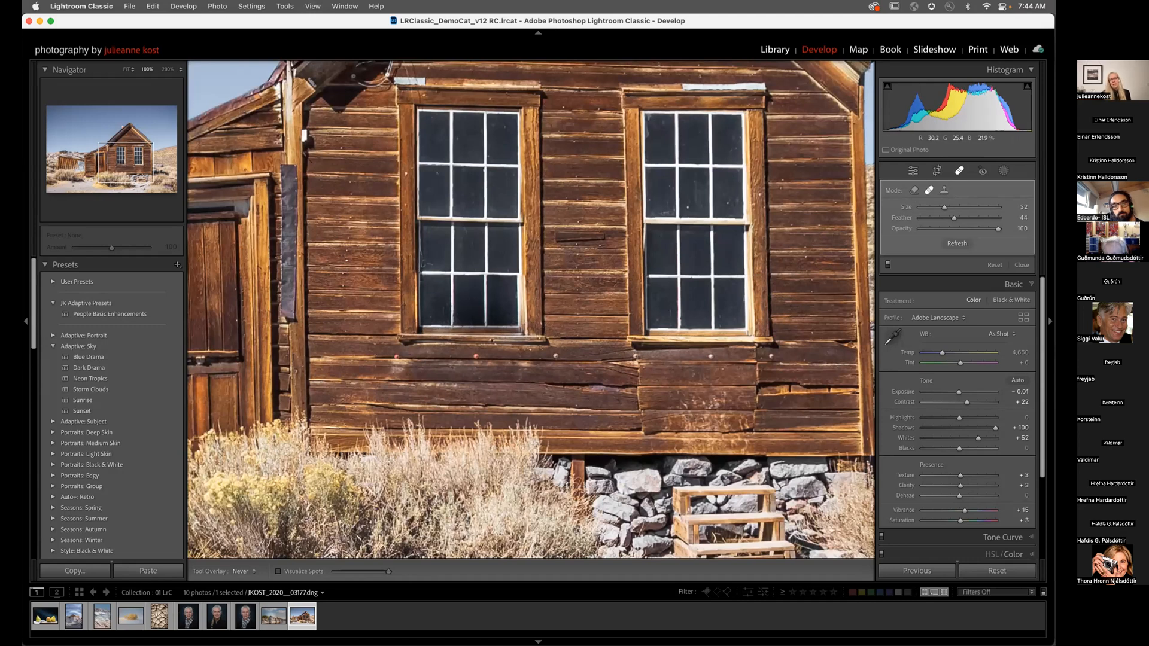
{"action": "mouse_move", "coordinate": [518, 336]}
{"action": "left_mouse_down"}
{"action": "mouse_move", "coordinate": [237, 335]}
{"action": "mouse_move", "coordinate": [202, 301]}
{"action": "left_mouse_up"}
{"action": "mouse_move", "coordinate": [564, 292]}
{"action": "left_mouse_down"}
{"action": "mouse_move", "coordinate": [570, 314]}
{"action": "mouse_move", "coordinate": [631, 328]}
{"action": "mouse_move", "coordinate": [693, 320]}
{"action": "mouse_move", "coordinate": [655, 286]}
{"action": "mouse_move", "coordinate": [575, 290]}
{"action": "left_mouse_up"}
{"action": "left_click_drag", "start_coordinate": [662, 314], "coordinate": [607, 326]}
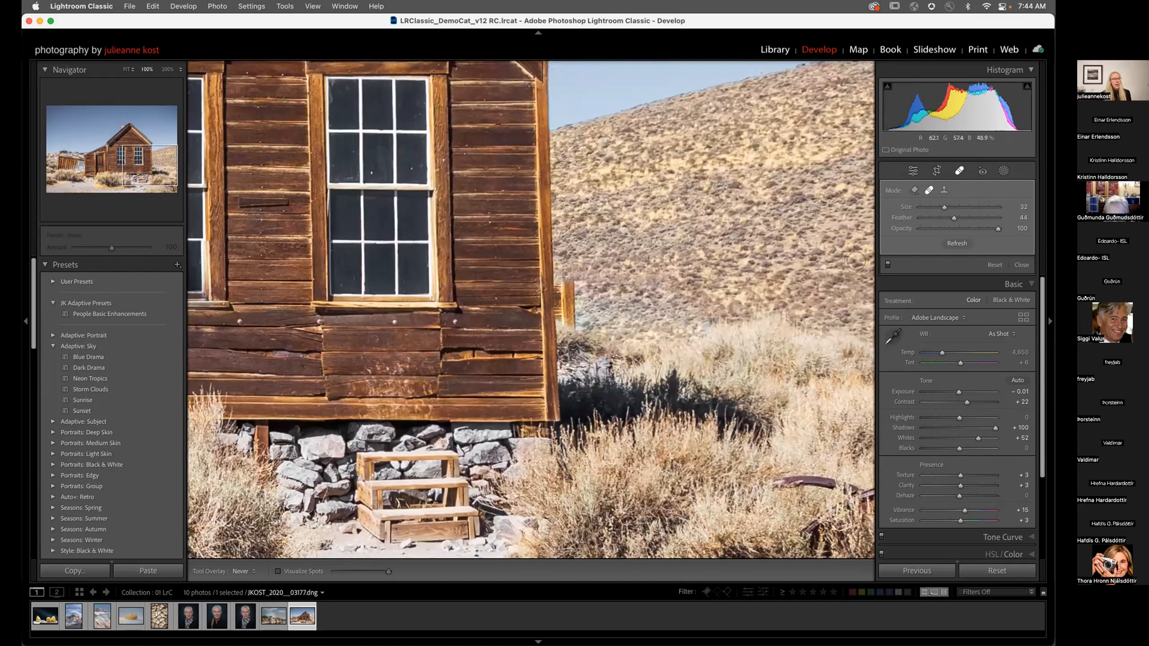
Step: Refresh the patch source, move it onto cleaner hillside, and switch it to Content-Aware Remove
{"action": "left_click", "coordinate": [948, 245]}
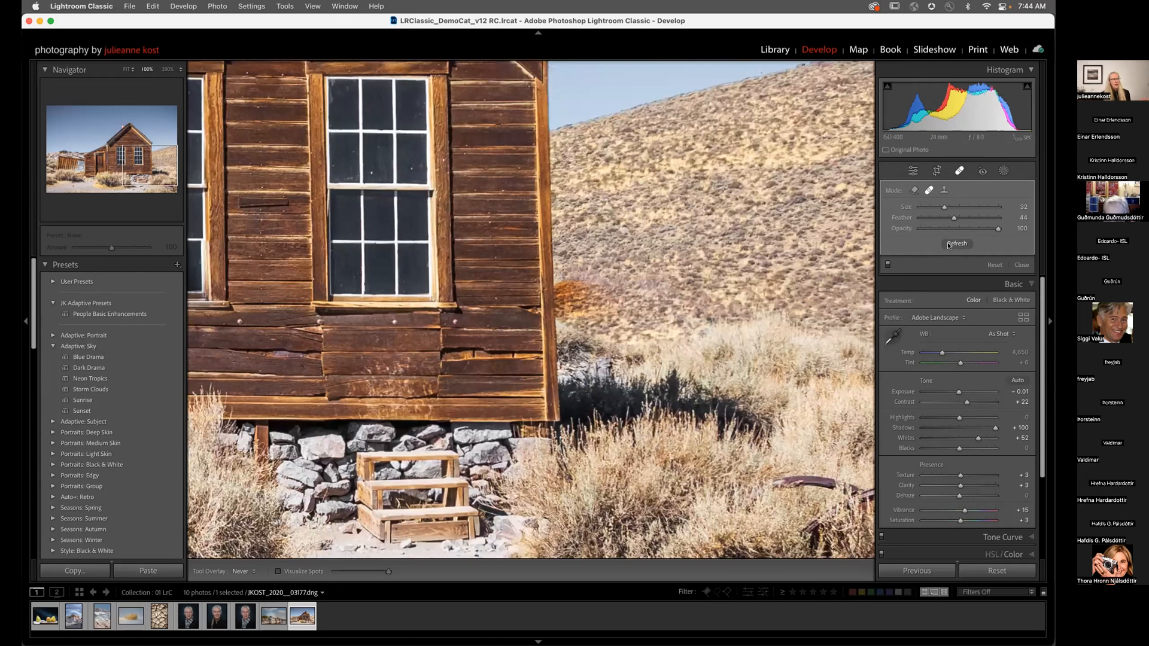
{"action": "left_click", "coordinate": [951, 244]}
{"action": "key", "text": "h"}
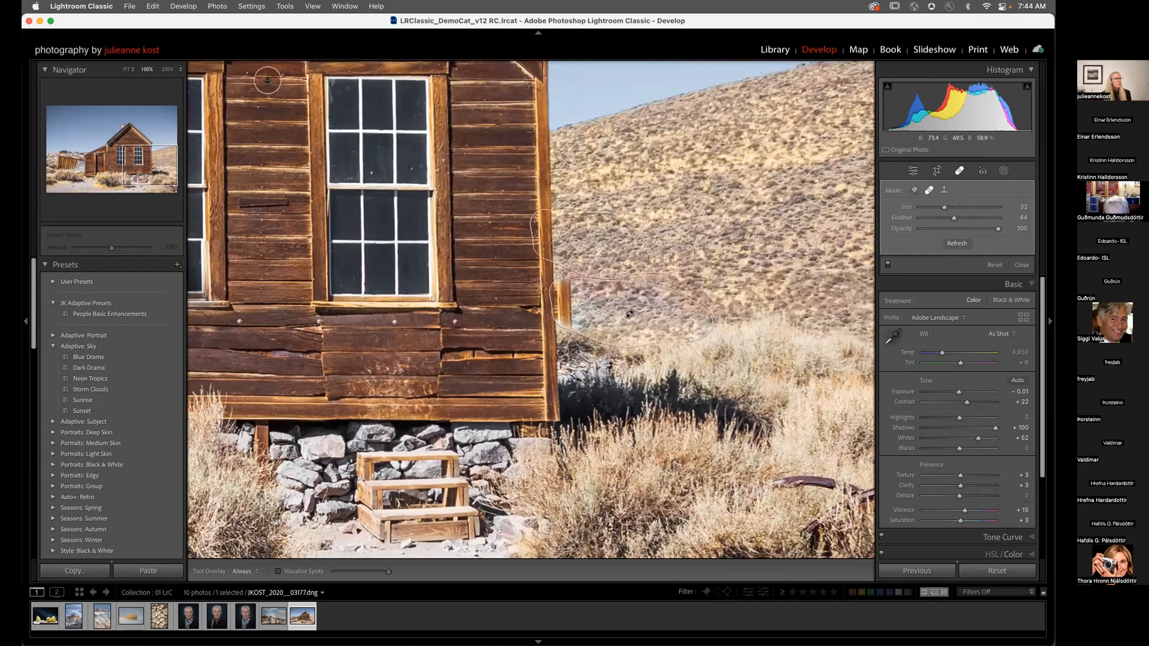
{"action": "left_click_drag", "start_coordinate": [607, 244], "coordinate": [643, 239]}
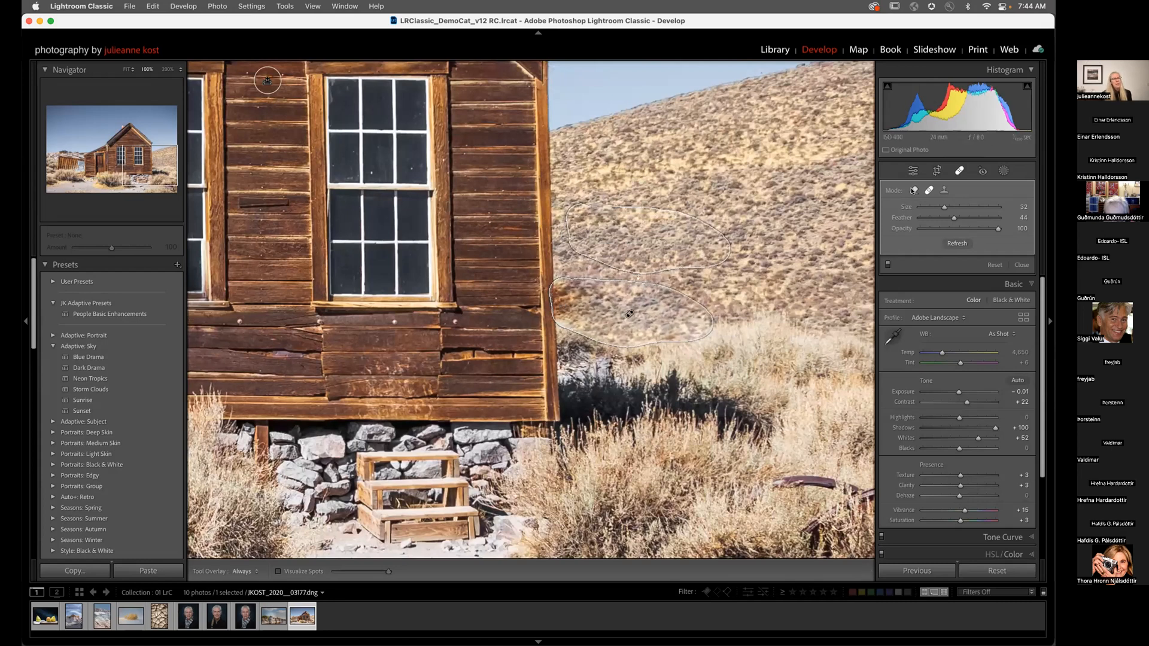
{"action": "left_click", "coordinate": [914, 191]}
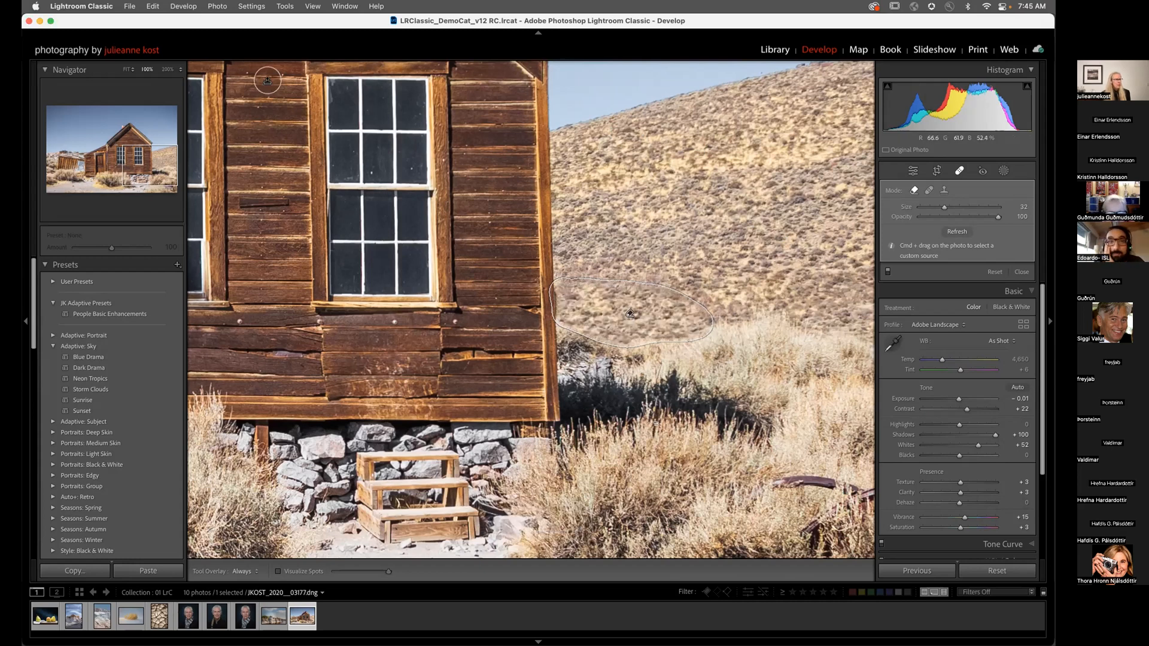
Step: Resample the post patch from the hillside, then brush around the wooden steps to remove them
{"action": "left_click_drag", "start_coordinate": [272, 320], "coordinate": [466, 404]}
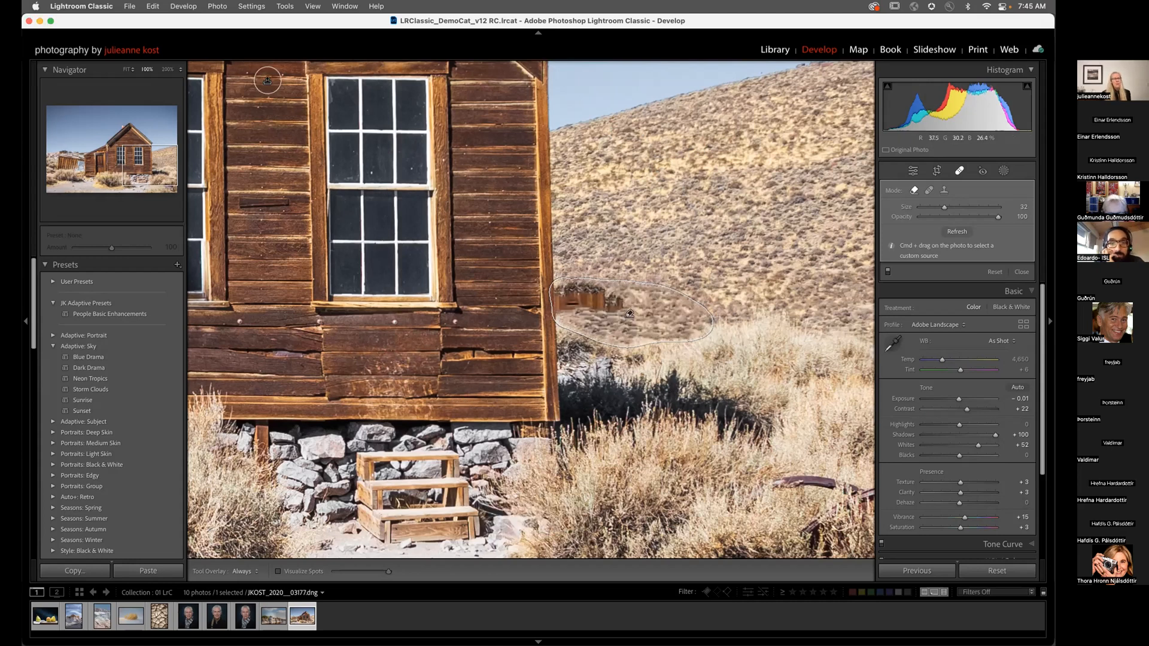
{"action": "left_click_drag", "start_coordinate": [629, 141], "coordinate": [751, 184]}
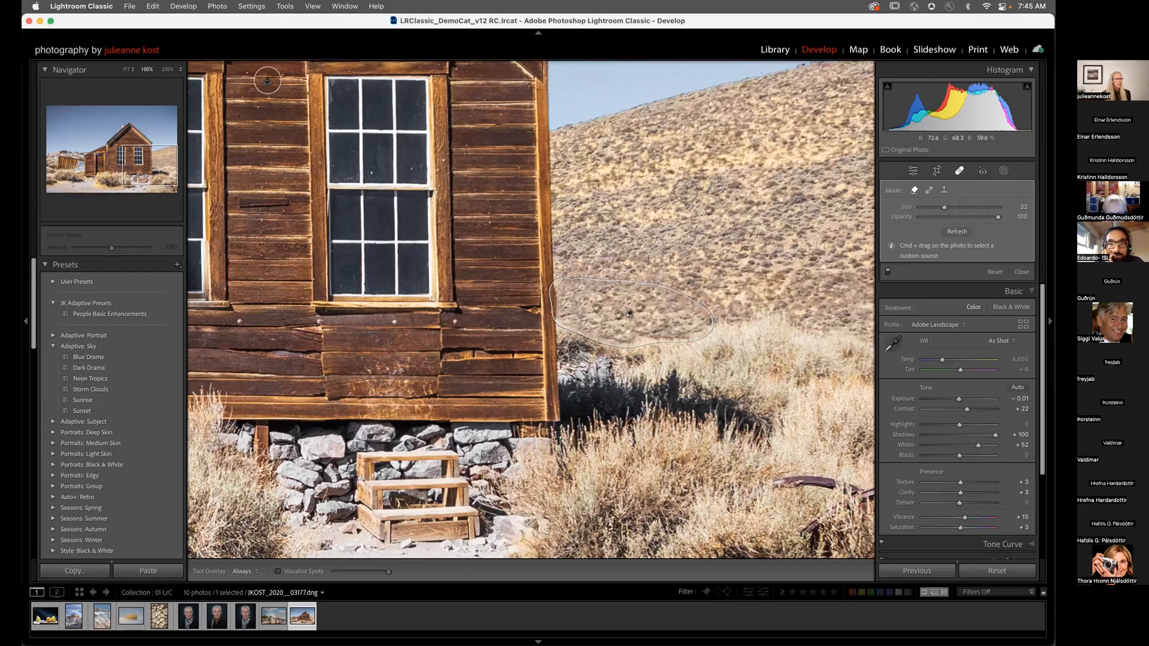
{"action": "left_click_drag", "start_coordinate": [493, 367], "coordinate": [651, 225]}
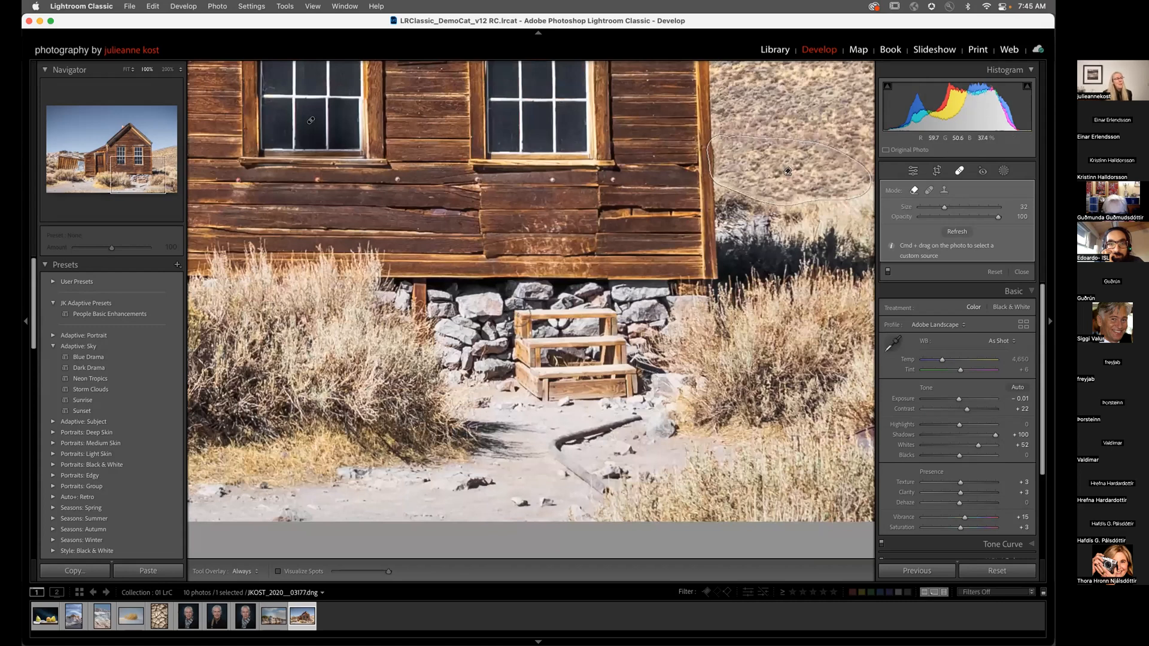
{"action": "mouse_move", "coordinate": [514, 317]}
{"action": "left_mouse_down"}
{"action": "mouse_move", "coordinate": [526, 306]}
{"action": "mouse_move", "coordinate": [596, 308]}
{"action": "mouse_move", "coordinate": [629, 396]}
{"action": "mouse_move", "coordinate": [526, 395]}
{"action": "mouse_move", "coordinate": [513, 328]}
{"action": "mouse_move", "coordinate": [538, 359]}
{"action": "mouse_move", "coordinate": [565, 332]}
{"action": "mouse_move", "coordinate": [587, 367]}
{"action": "mouse_move", "coordinate": [641, 387]}
{"action": "mouse_move", "coordinate": [631, 398]}
{"action": "mouse_move", "coordinate": [615, 384]}
{"action": "left_mouse_up"}
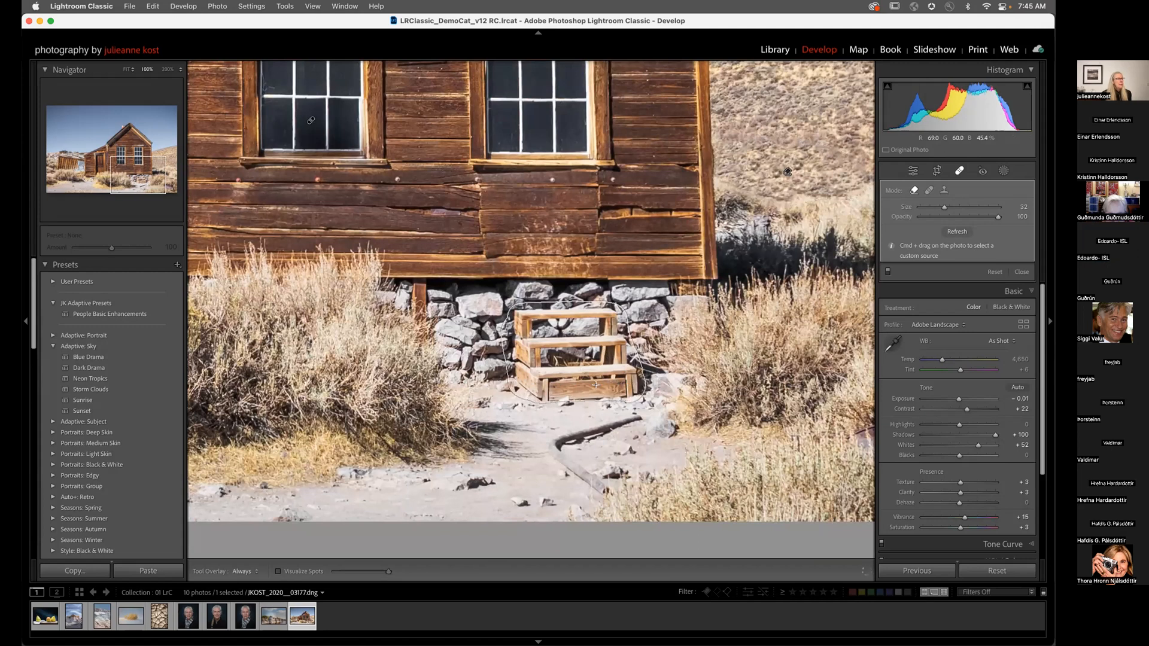
{"action": "left_click_drag", "start_coordinate": [537, 386], "coordinate": [537, 385]}
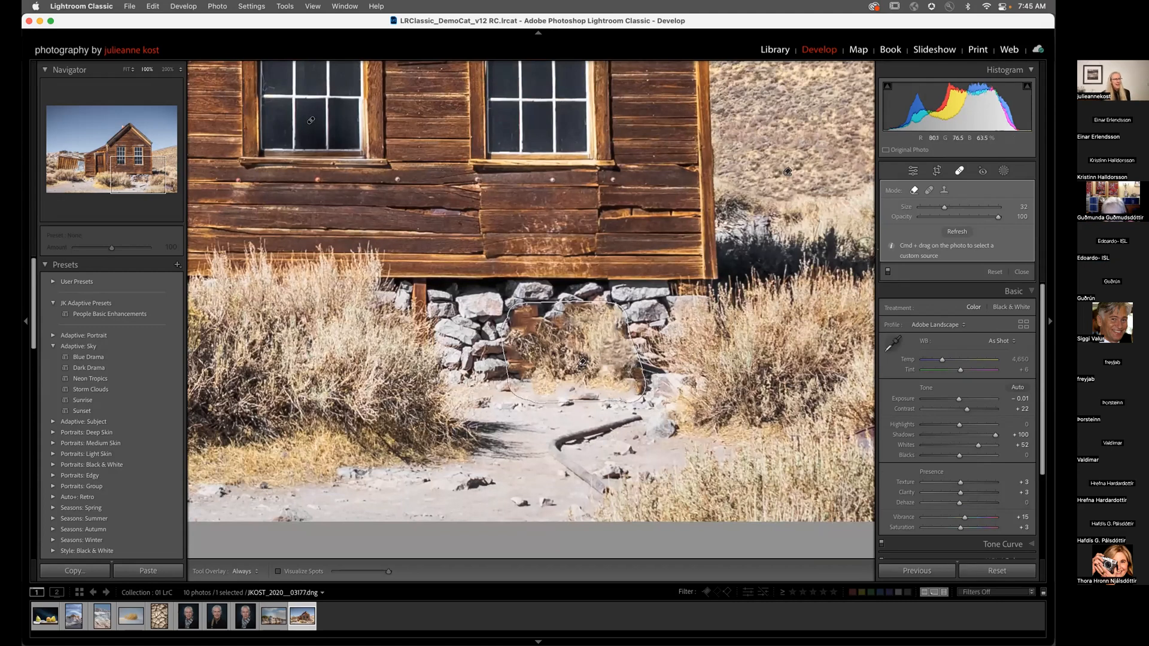
Step: Recalculate the steps' fill and sample it from the stone foundation instead
{"action": "left_click", "coordinate": [953, 231]}
{"action": "left_click", "coordinate": [952, 231]}
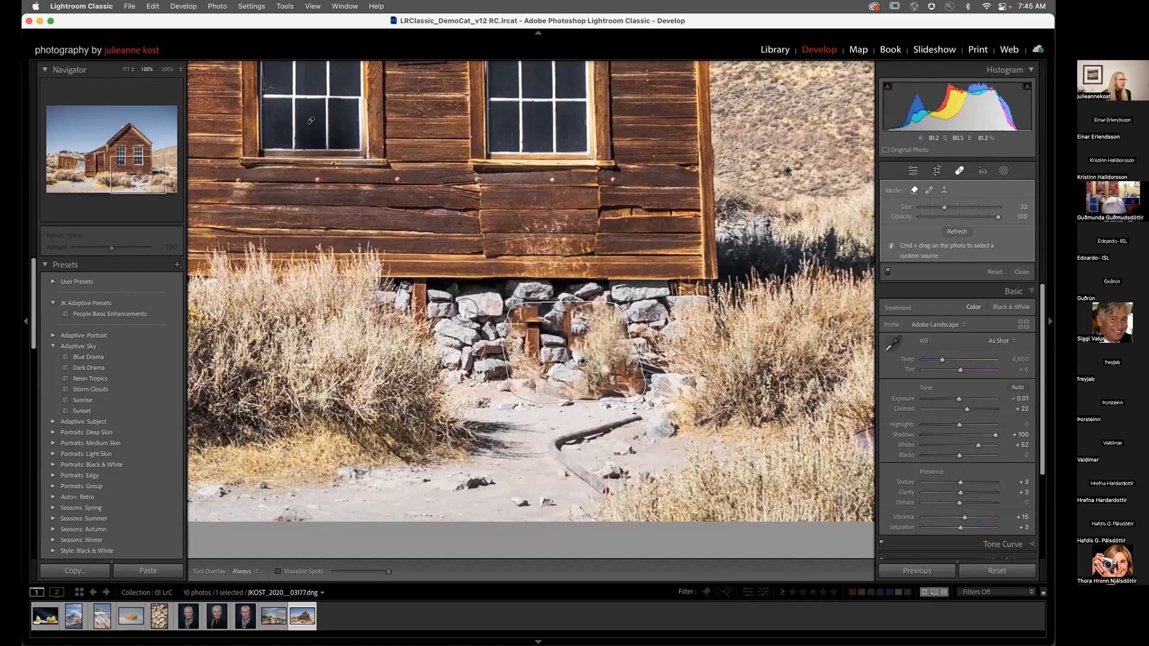
{"action": "left_click_drag", "start_coordinate": [435, 290], "coordinate": [497, 374]}
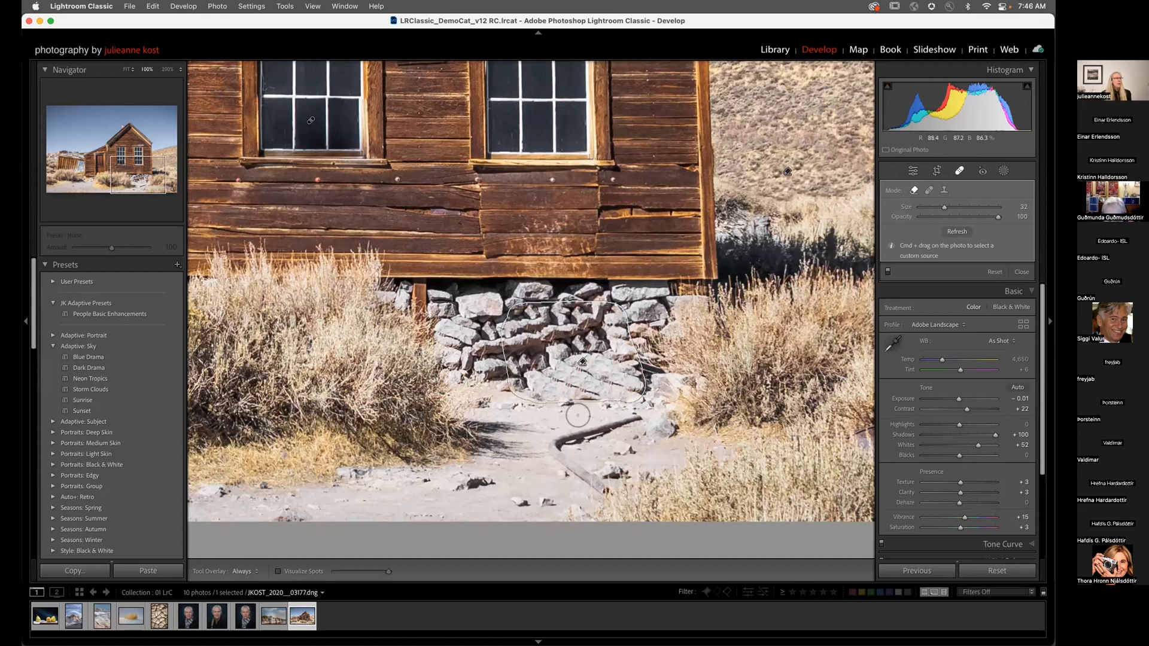
Step: Remove a dirt patch and the curved pipe on the sandy ground at brush size 29
{"action": "left_click_drag", "start_coordinate": [573, 421], "coordinate": [579, 401]}
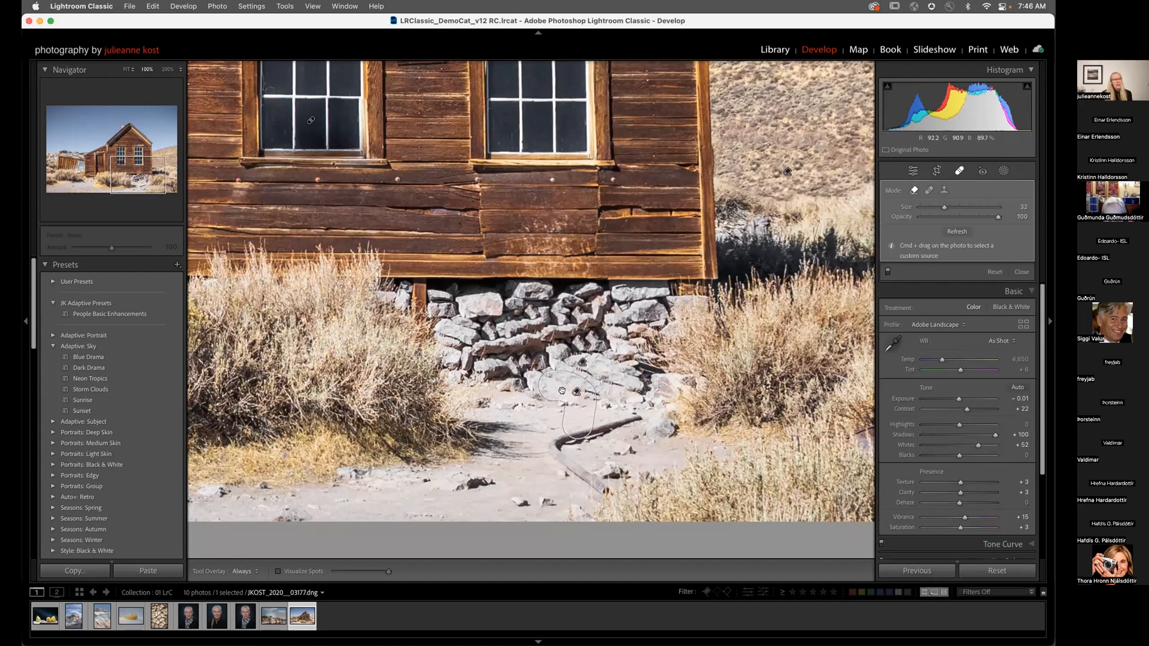
{"action": "key", "text": "h"}
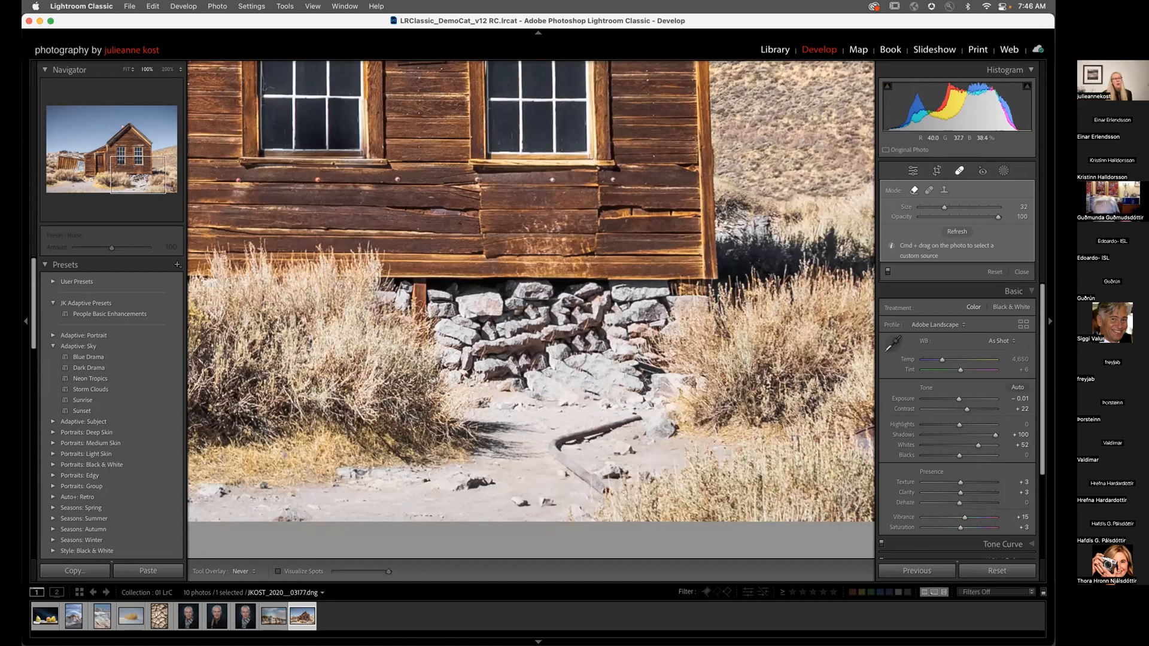
{"action": "key", "text": "slash"}
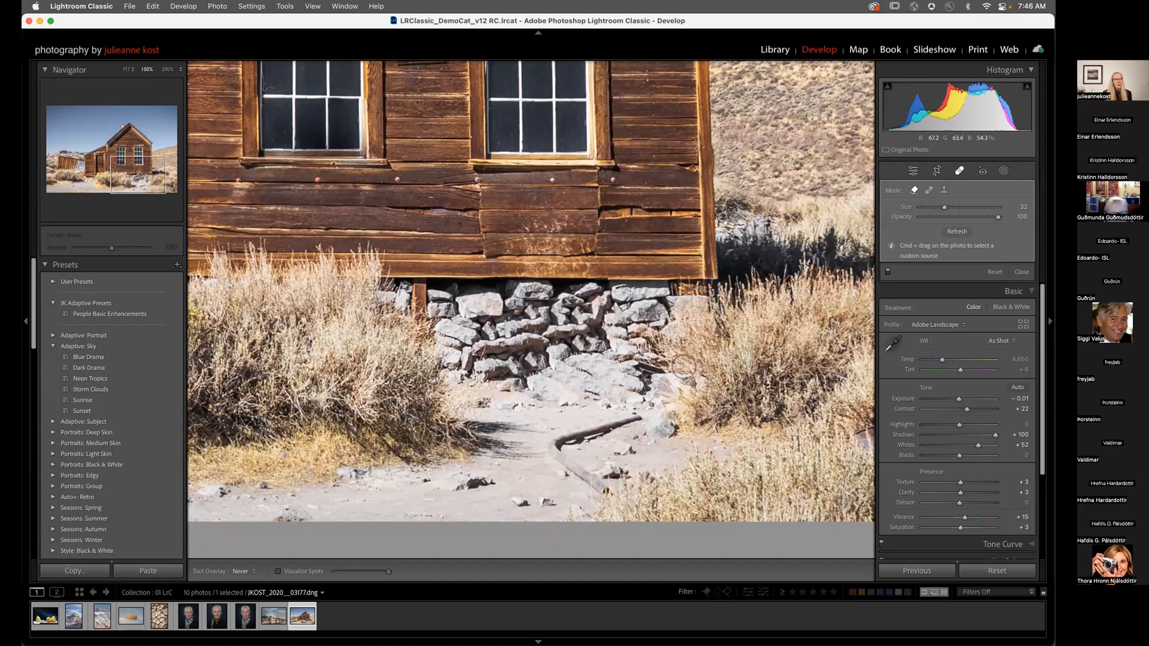
{"action": "mouse_move", "coordinate": [640, 417]}
{"action": "left_mouse_down"}
{"action": "mouse_move", "coordinate": [563, 446]}
{"action": "mouse_move", "coordinate": [553, 461]}
{"action": "mouse_move", "coordinate": [610, 494]}
{"action": "left_mouse_up"}
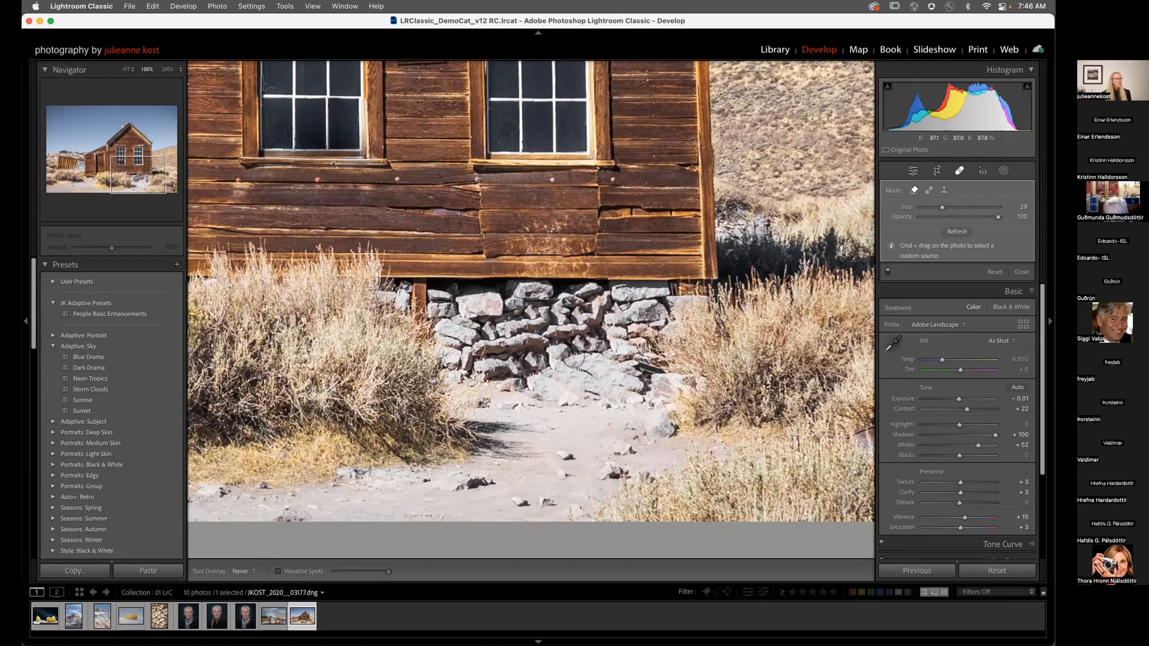
Step: Fit the cabin photo, compare spot removals off and on, and check for specks with Visualize Spots
{"action": "key", "text": "z"}
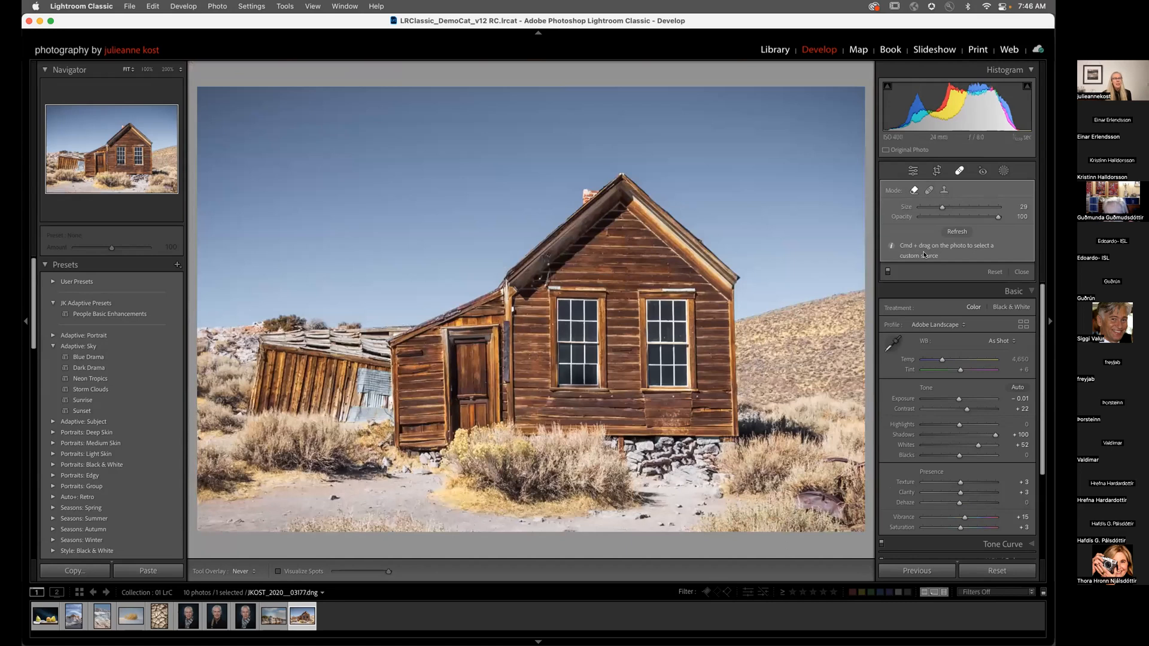
{"action": "left_click", "coordinate": [888, 272]}
{"action": "left_click", "coordinate": [888, 272]}
{"action": "key", "text": "a"}
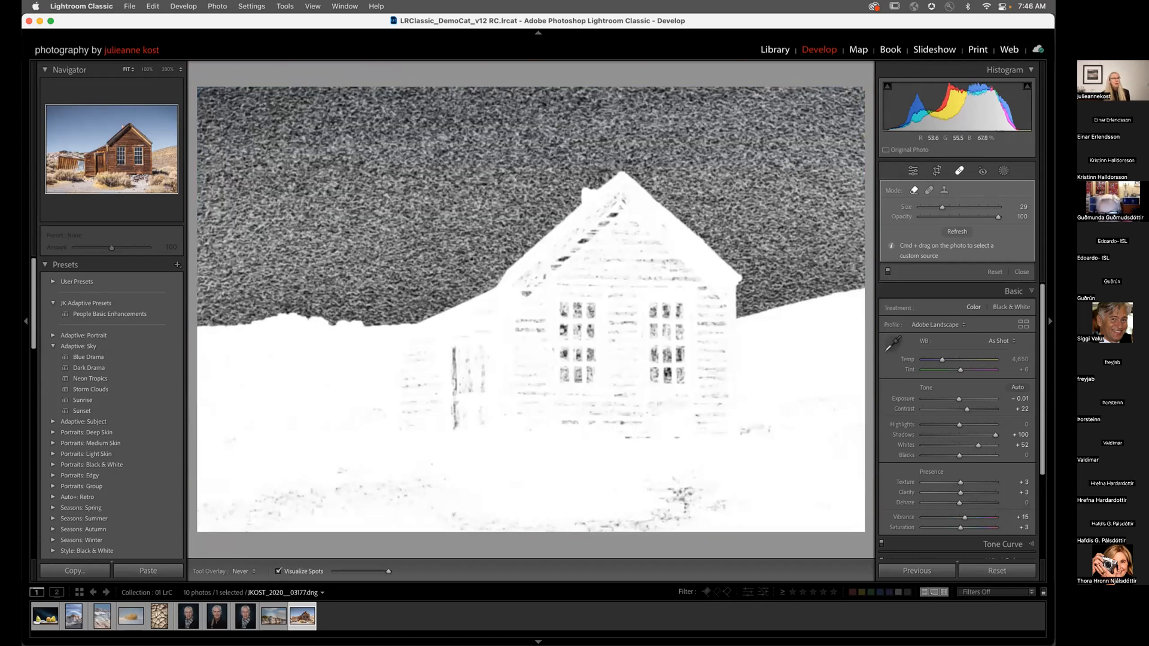
{"action": "left_click_drag", "start_coordinate": [389, 571], "coordinate": [375, 573]}
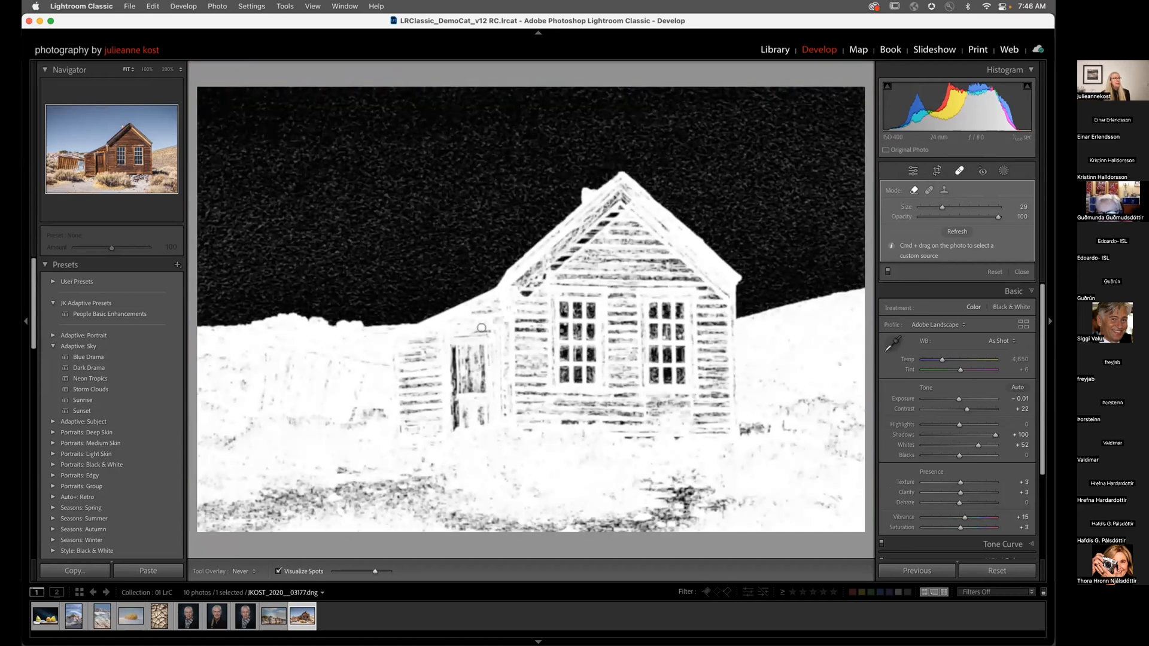
{"action": "key", "text": "a"}
{"action": "key", "text": "a"}
{"action": "key", "text": "a"}
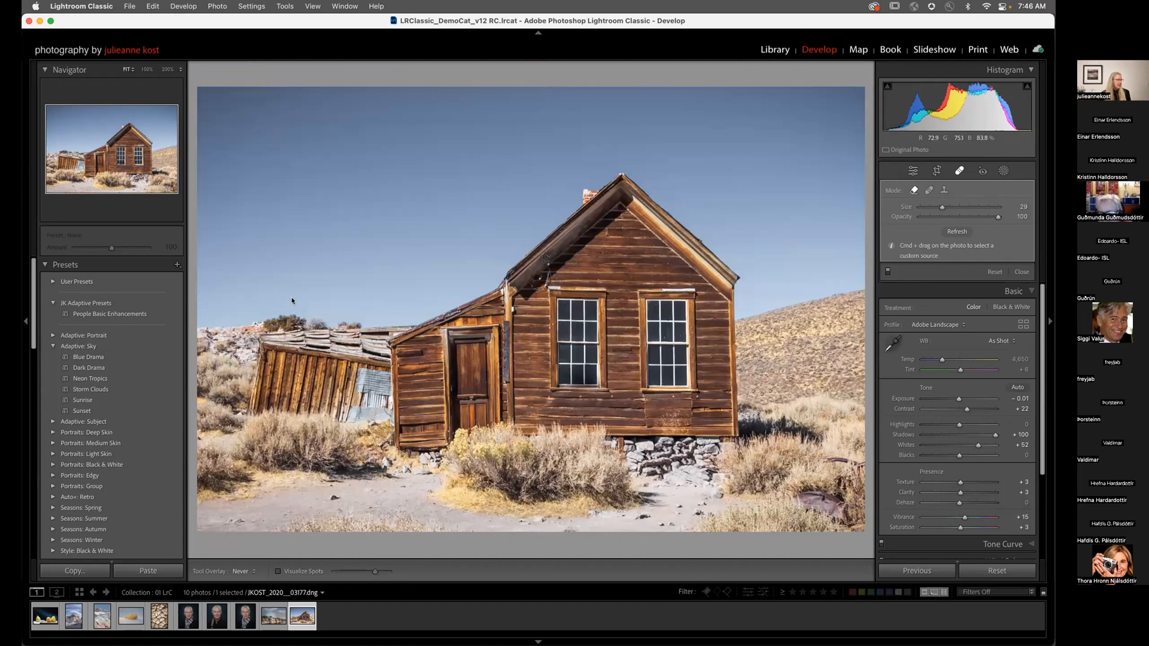
Step: Open the original limes TIF from the 02 Ps collection in Photoshop with Edit Original
{"action": "key", "text": "g"}
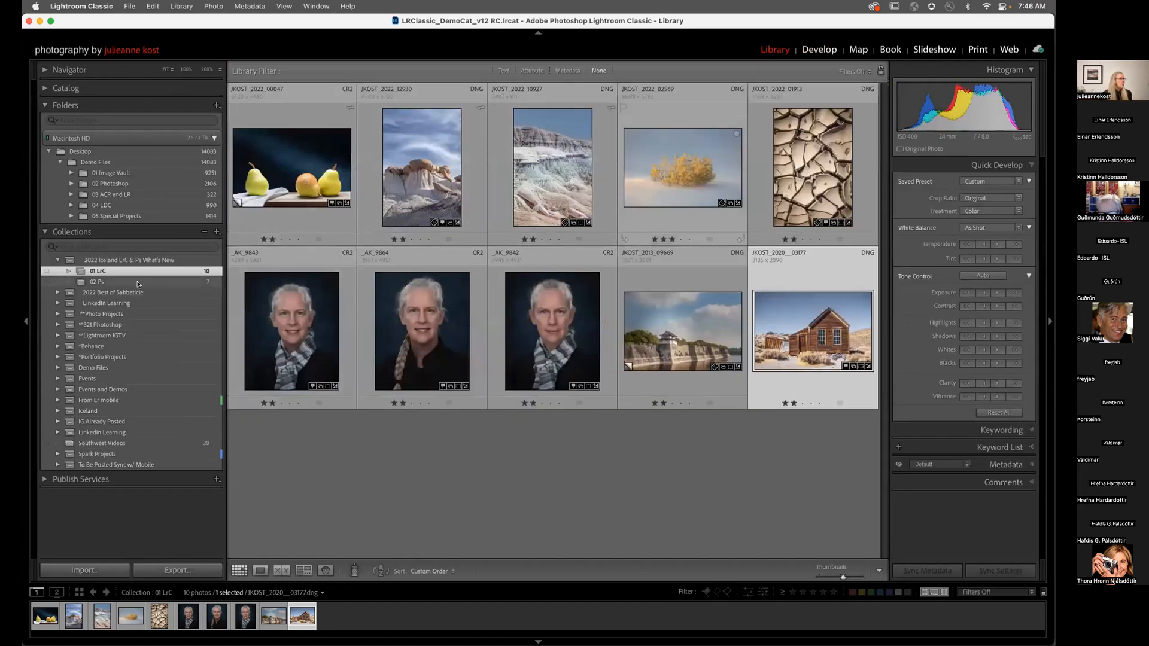
{"action": "left_click", "coordinate": [140, 282]}
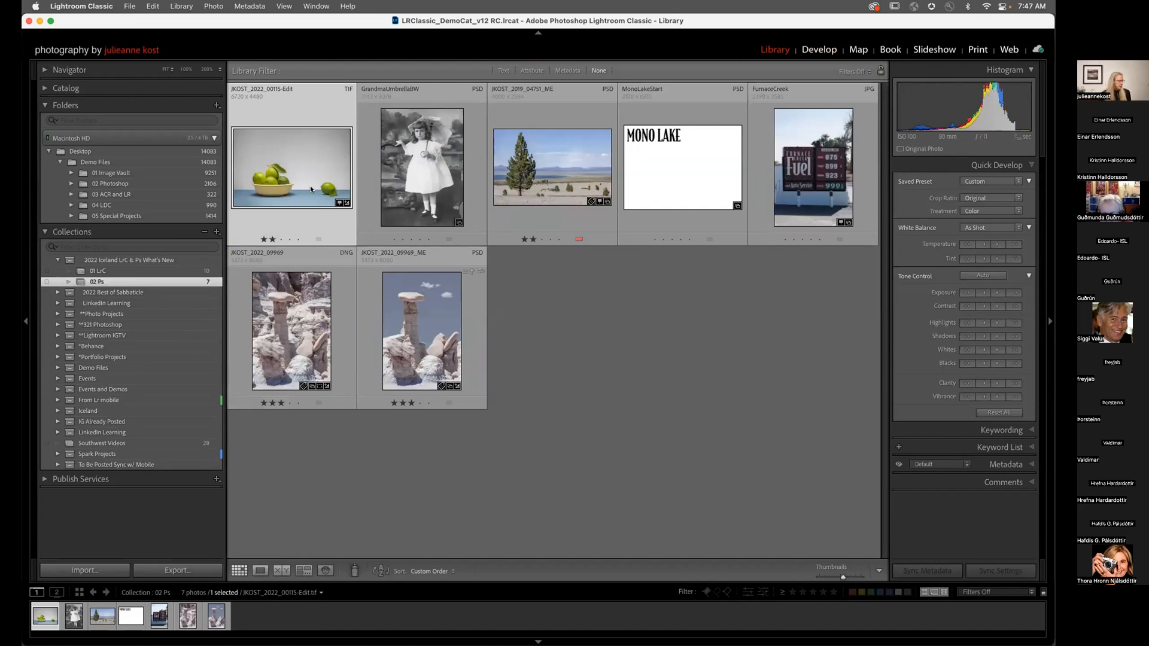
{"action": "key", "text": "super+e"}
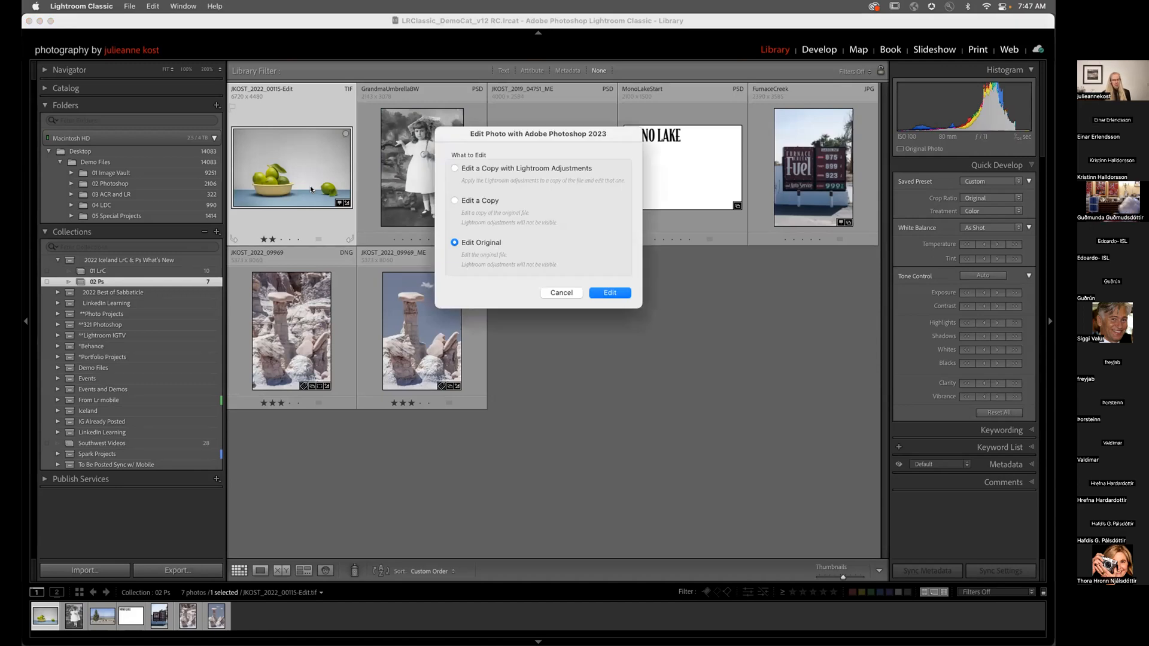
{"action": "key", "text": "Return"}
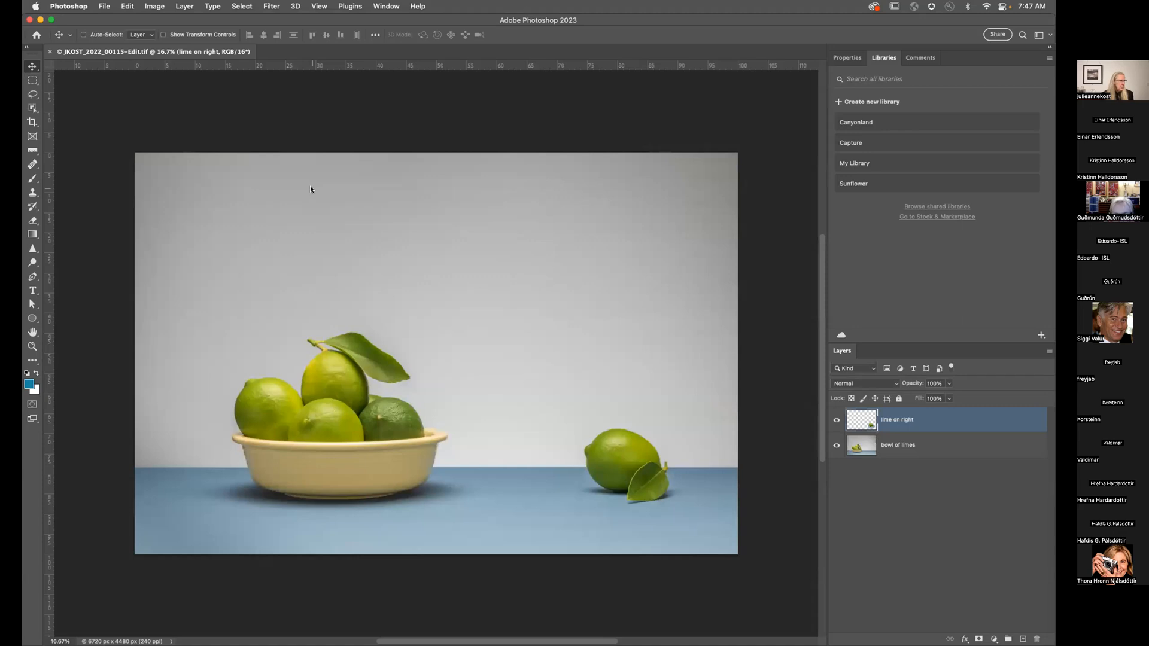
Step: Hide the rulers, check the right lime's distance guides, and zoom the still-life to fill the window width
{"action": "key", "text": "super+r"}
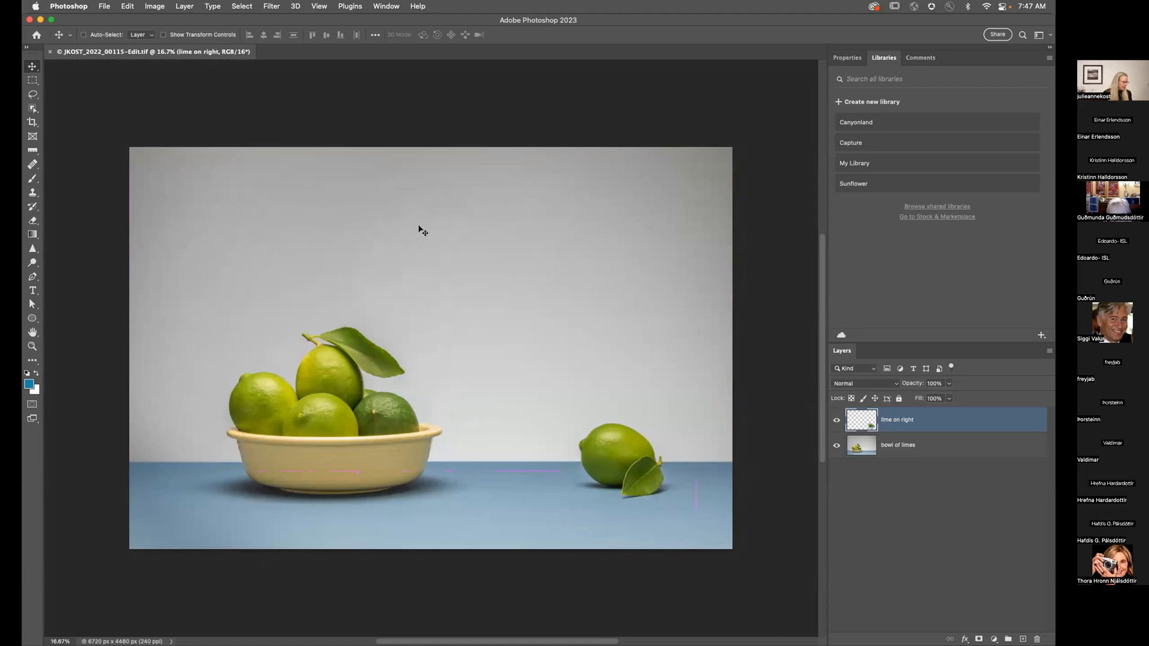
{"action": "key", "text": "super"}
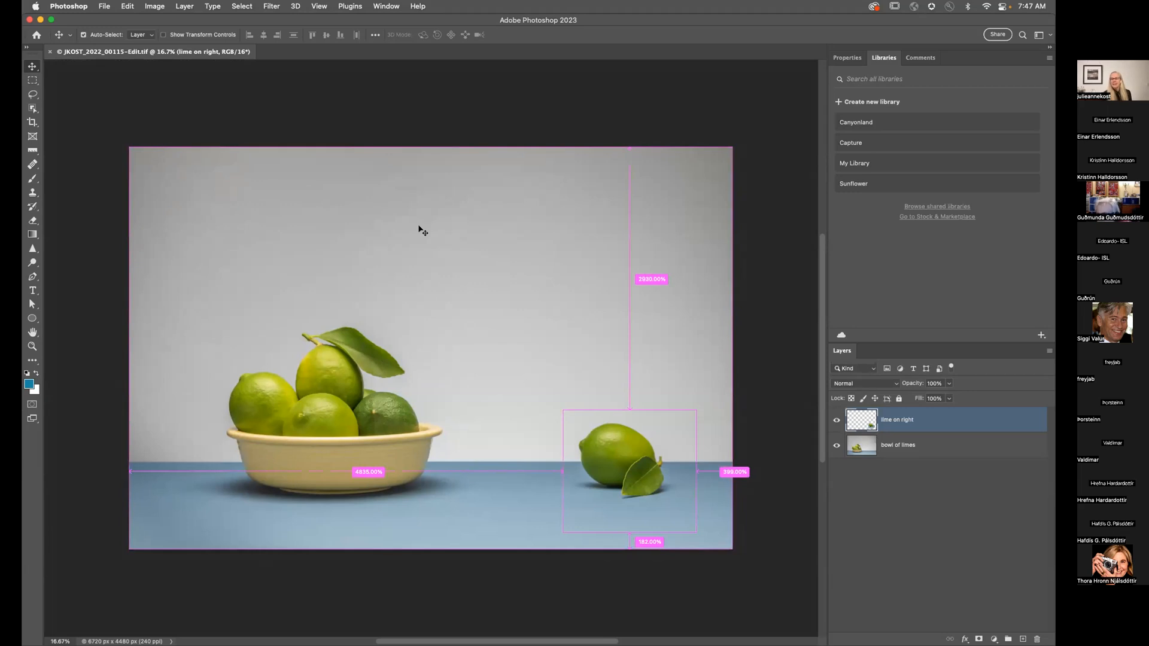
{"action": "key", "text": "super+0"}
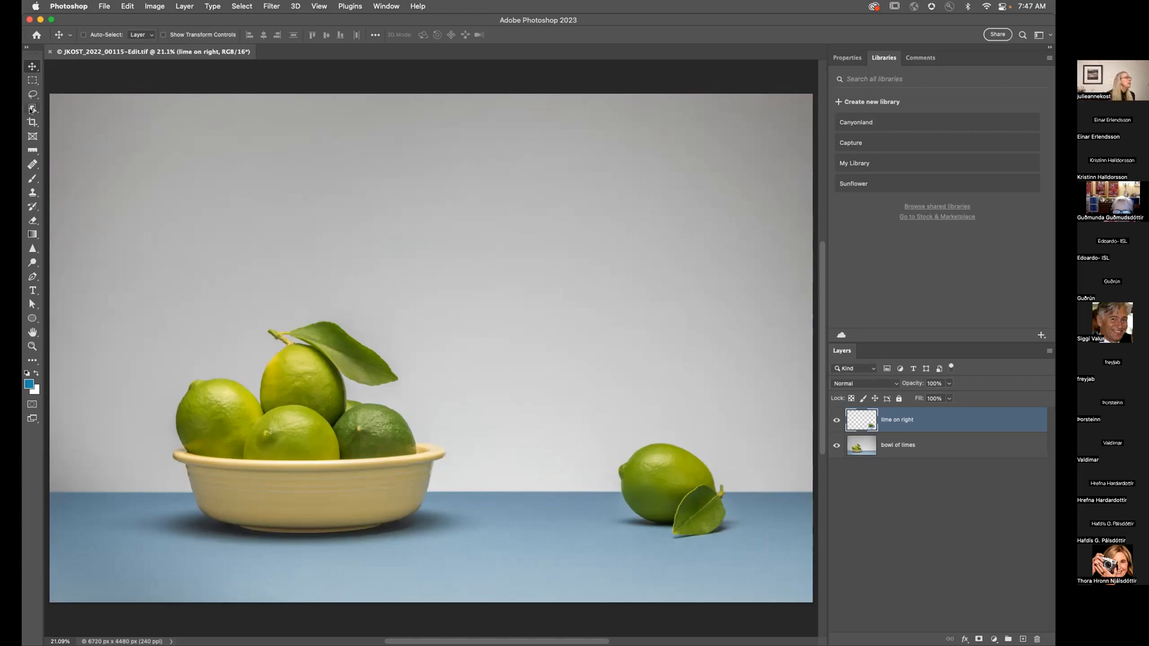
{"action": "left_click", "coordinate": [242, 6]}
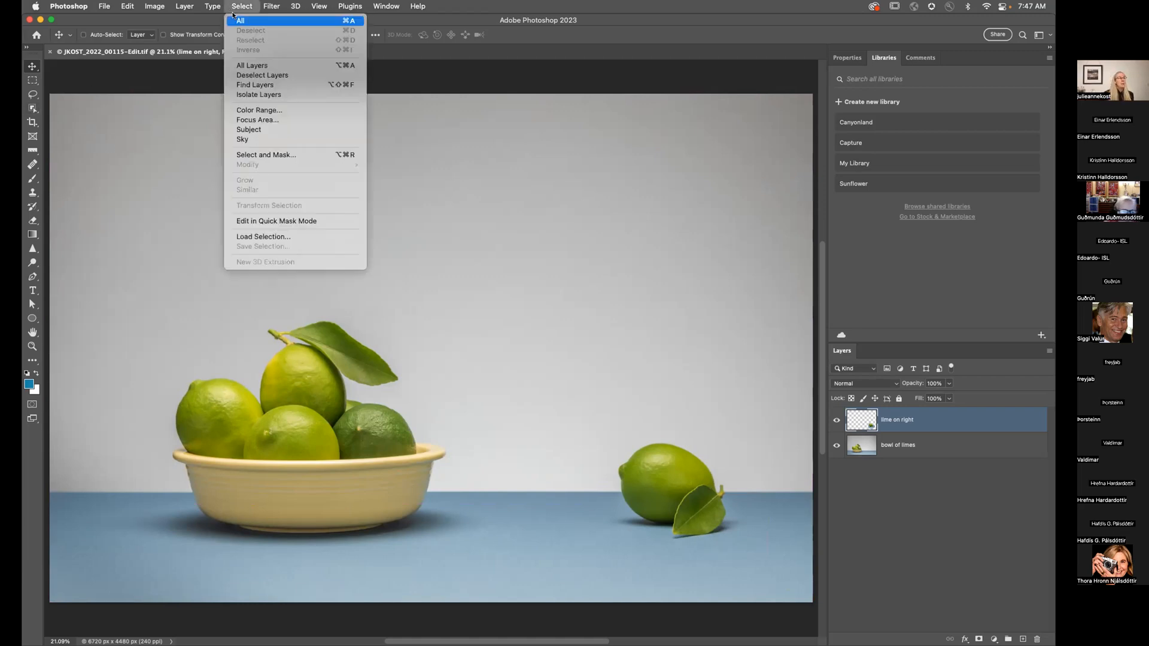
Step: Close the Select menu without choosing anything and return focus to Photoshop
{"action": "left_click", "coordinate": [257, 131]}
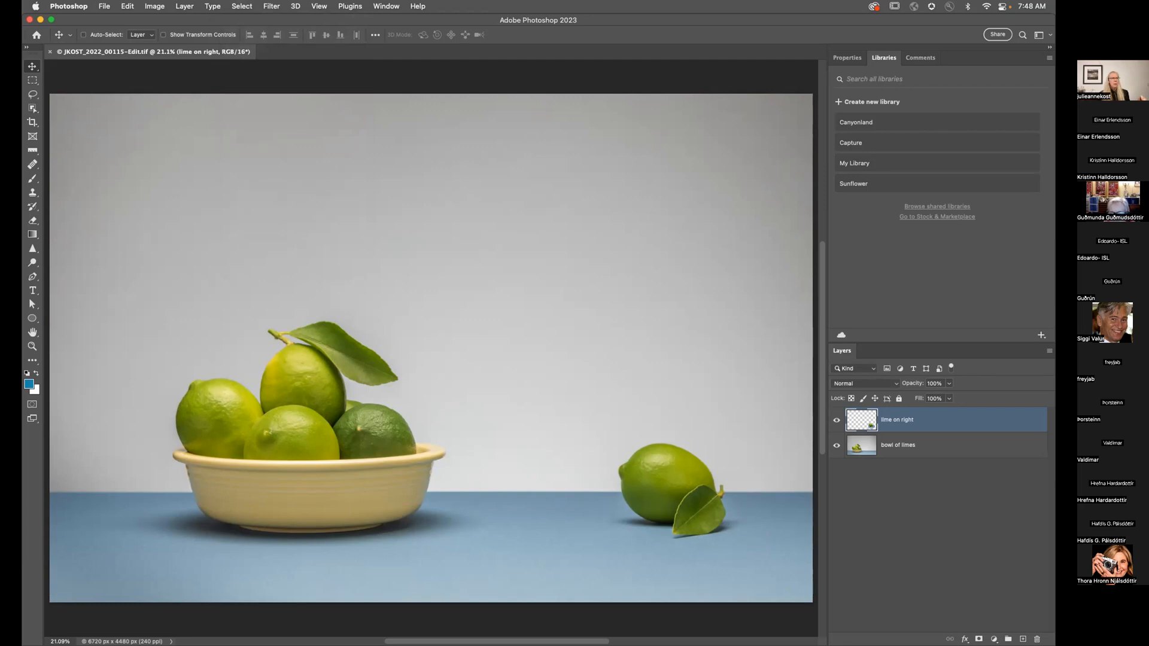
{"action": "left_click", "coordinate": [647, 142]}
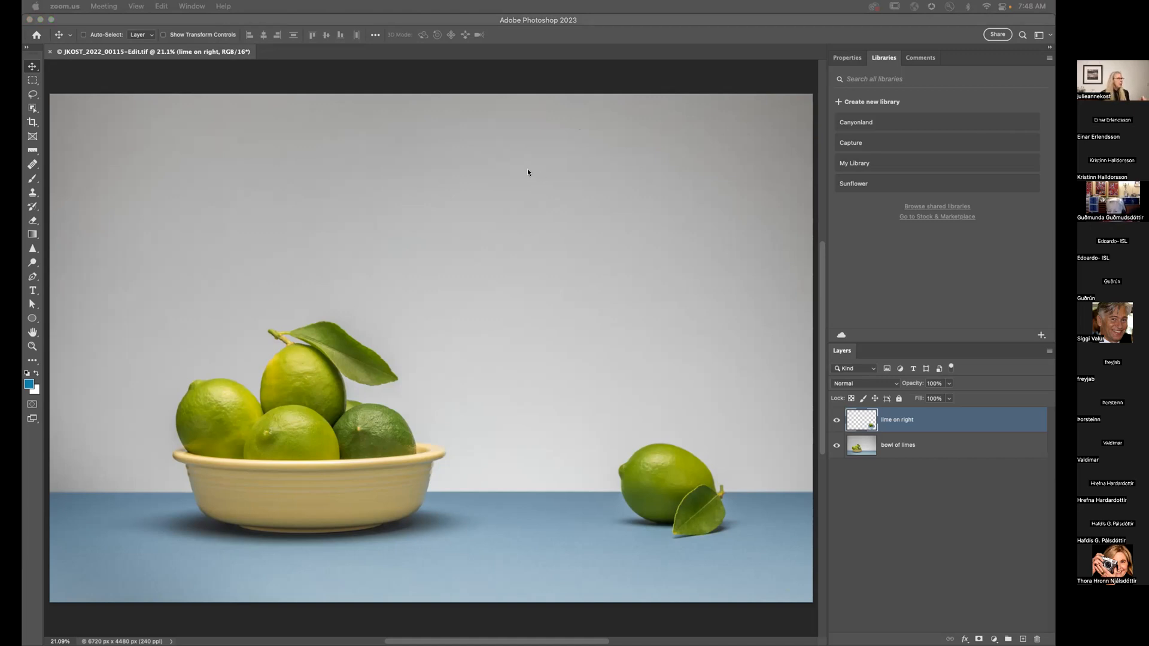
{"action": "left_click", "coordinate": [31, 108]}
Step: Choose the Object Selection Tool on the bowl of limes layer and open its Object Finder settings
{"action": "left_click", "coordinate": [31, 108]}
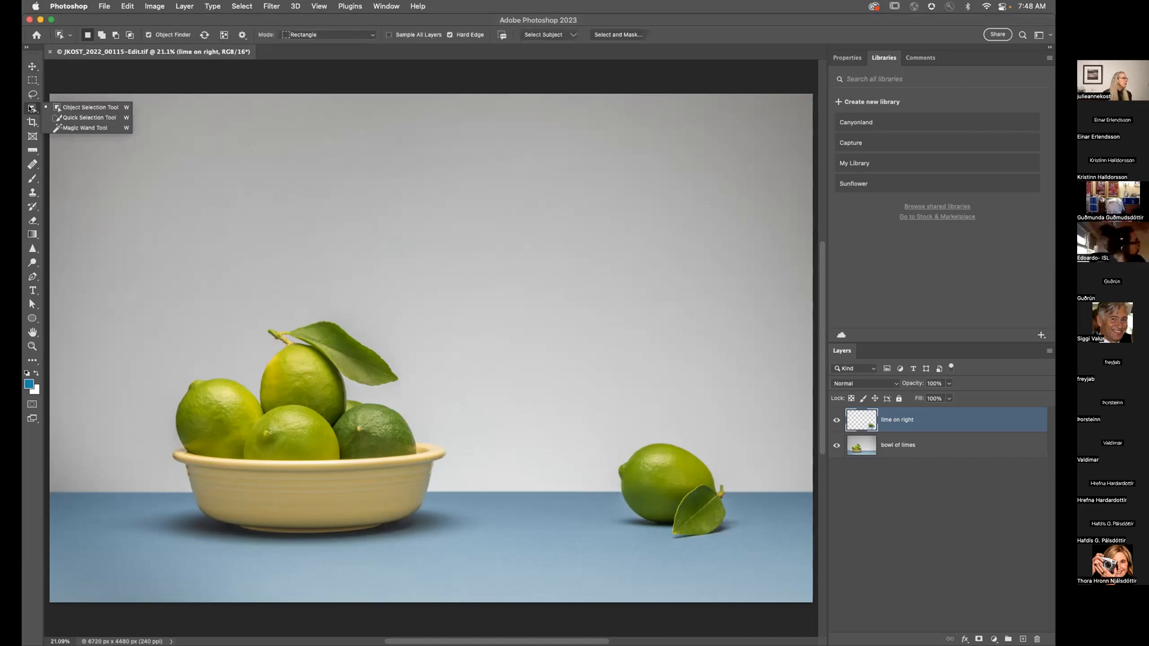
{"action": "left_click", "coordinate": [78, 107]}
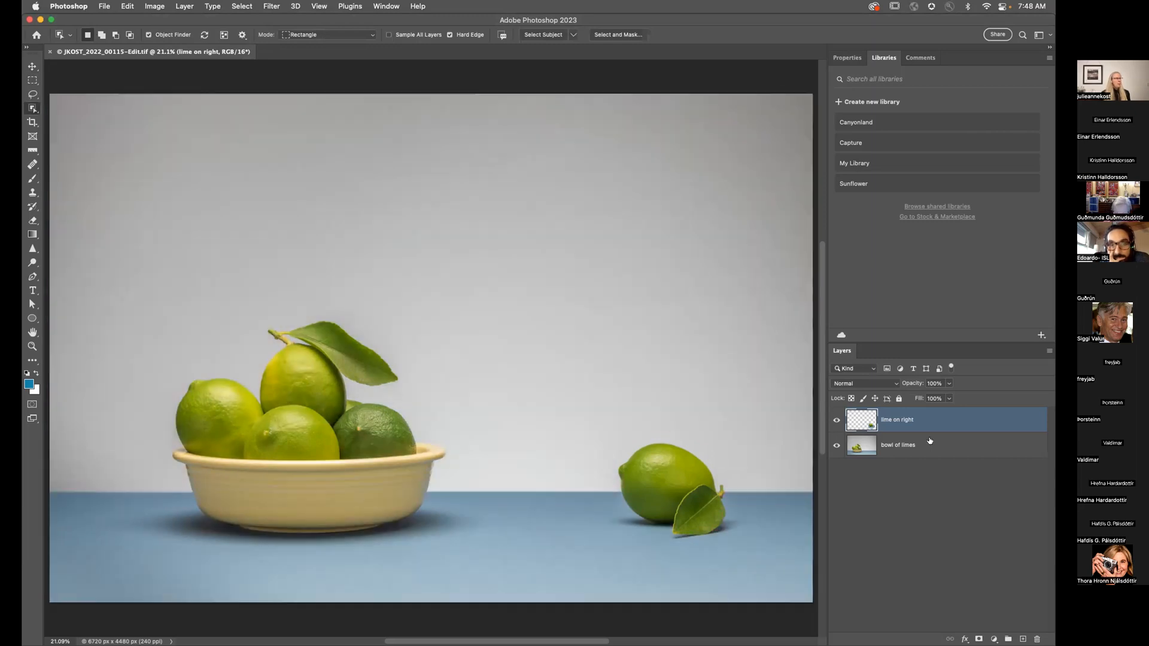
{"action": "left_click", "coordinate": [914, 442]}
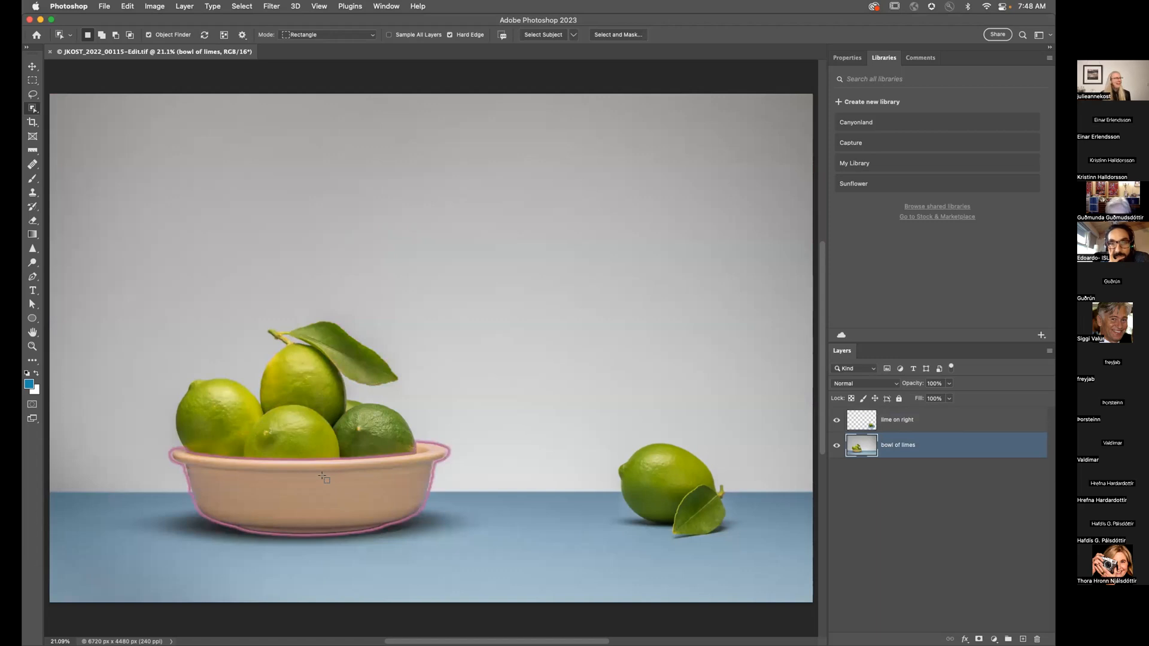
{"action": "left_click", "coordinate": [242, 35]}
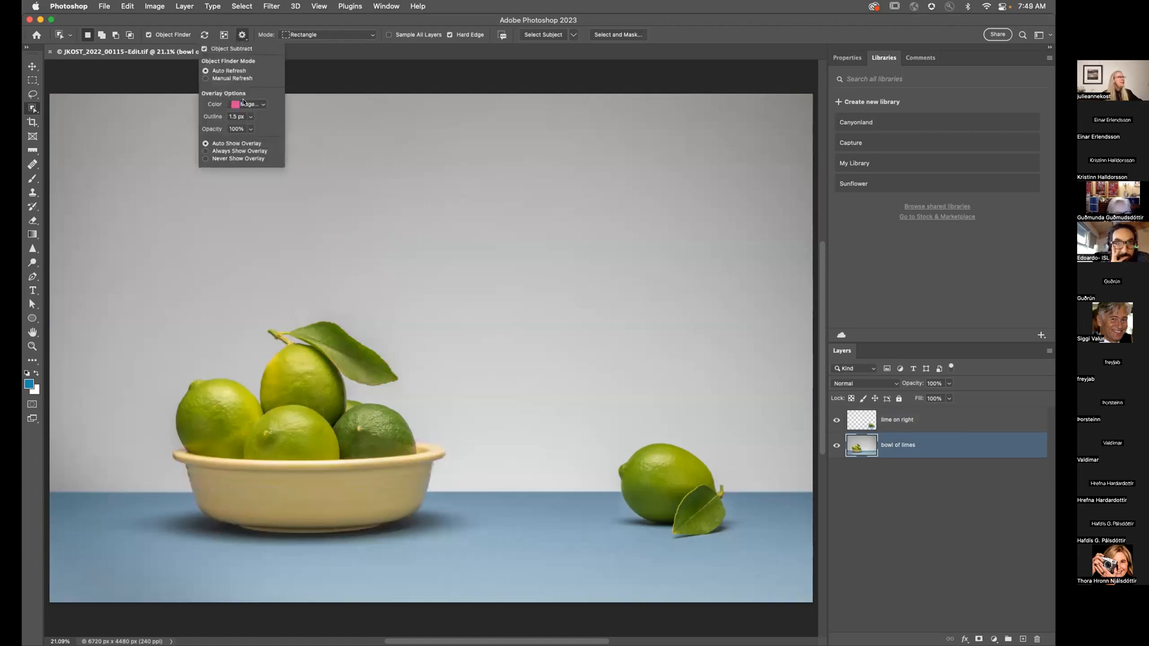
Step: Set the Object Finder overlay colour to Fuchsia and close the settings
{"action": "left_click", "coordinate": [248, 104]}
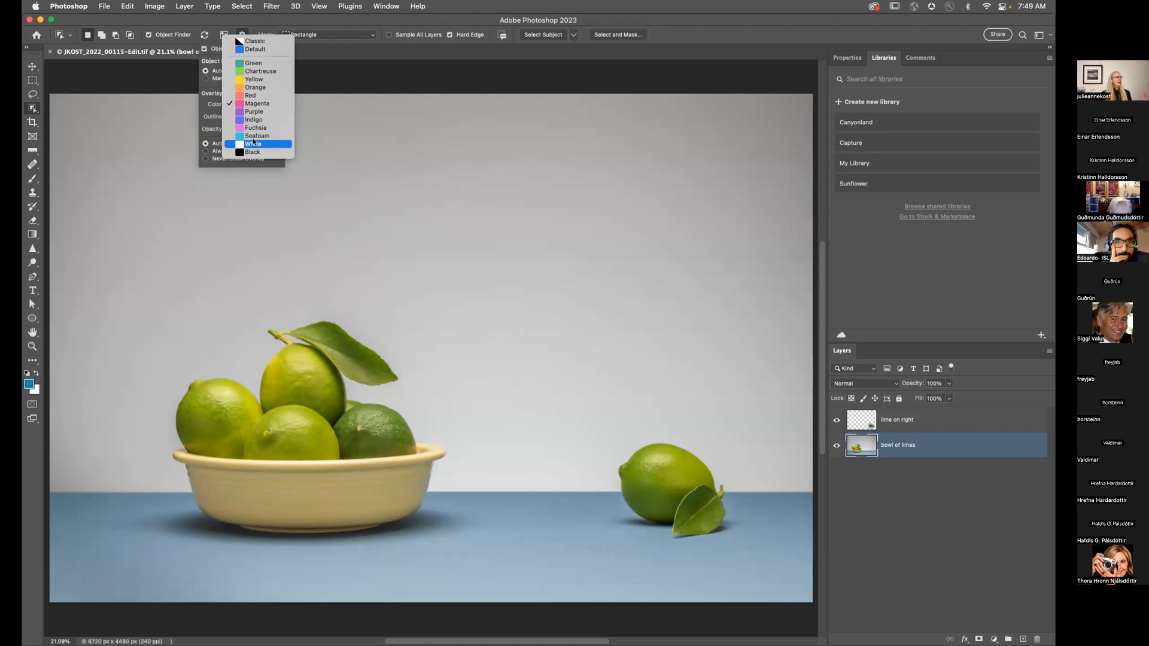
{"action": "left_click", "coordinate": [251, 41]}
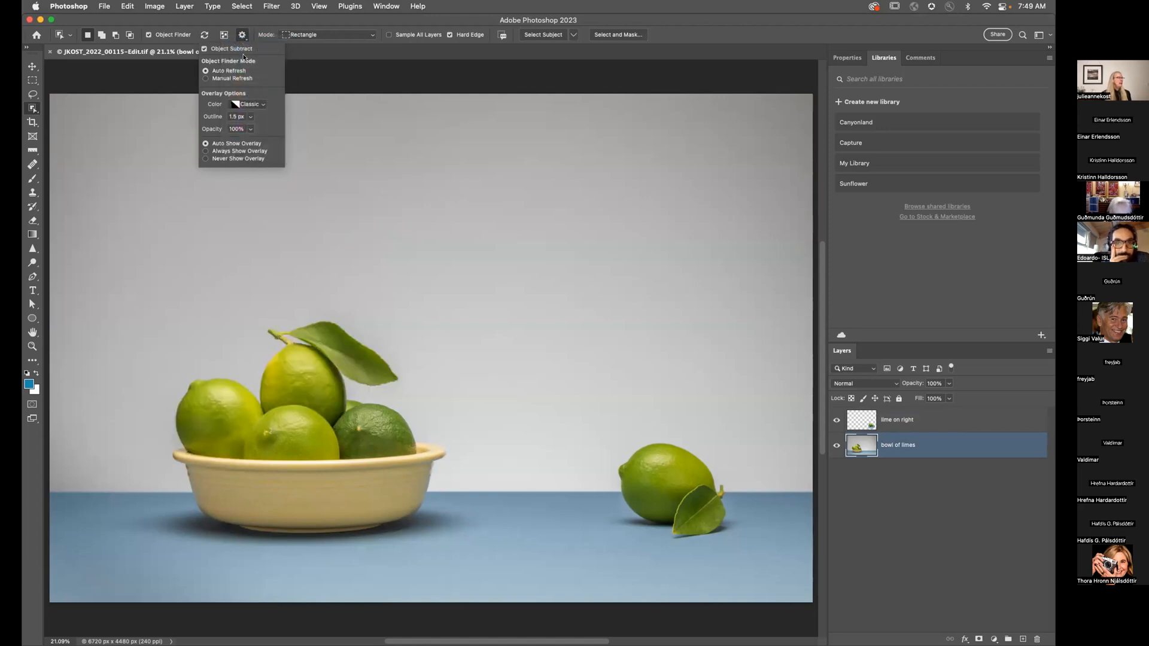
{"action": "left_click", "coordinate": [253, 101]}
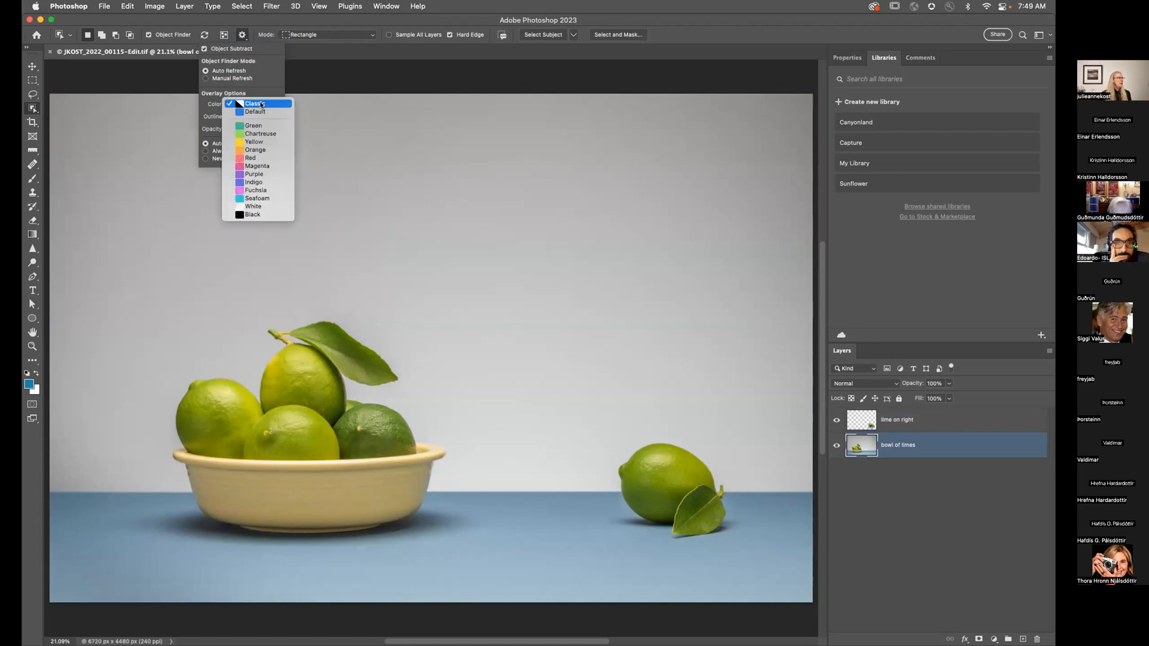
{"action": "left_click", "coordinate": [258, 190]}
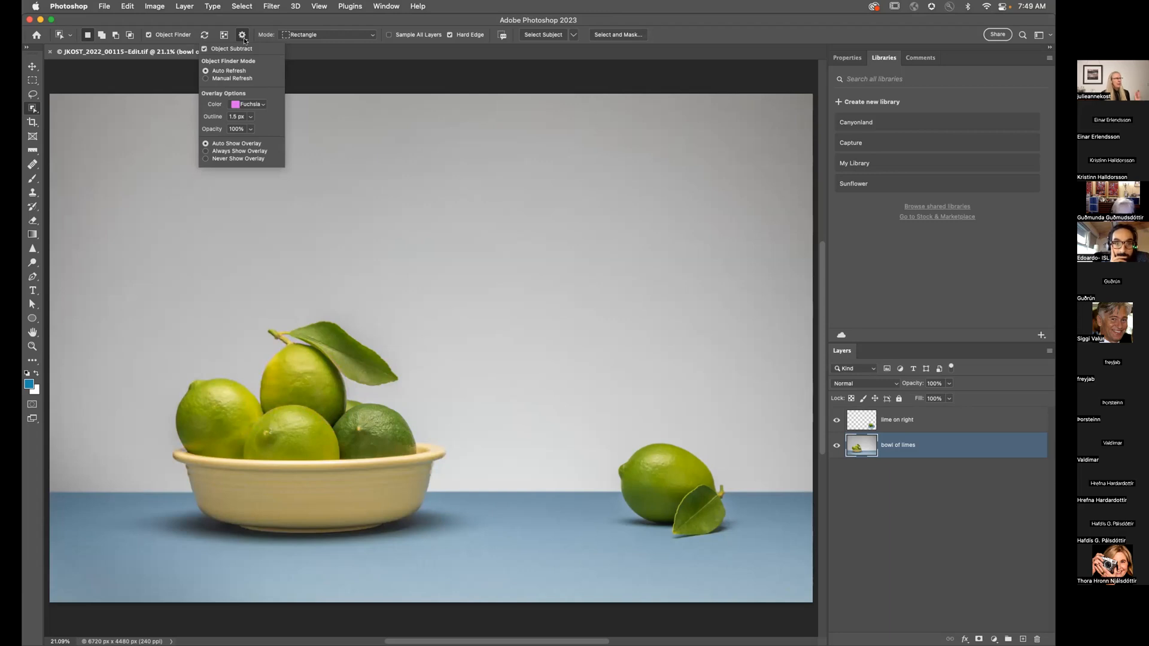
{"action": "left_click", "coordinate": [253, 19]}
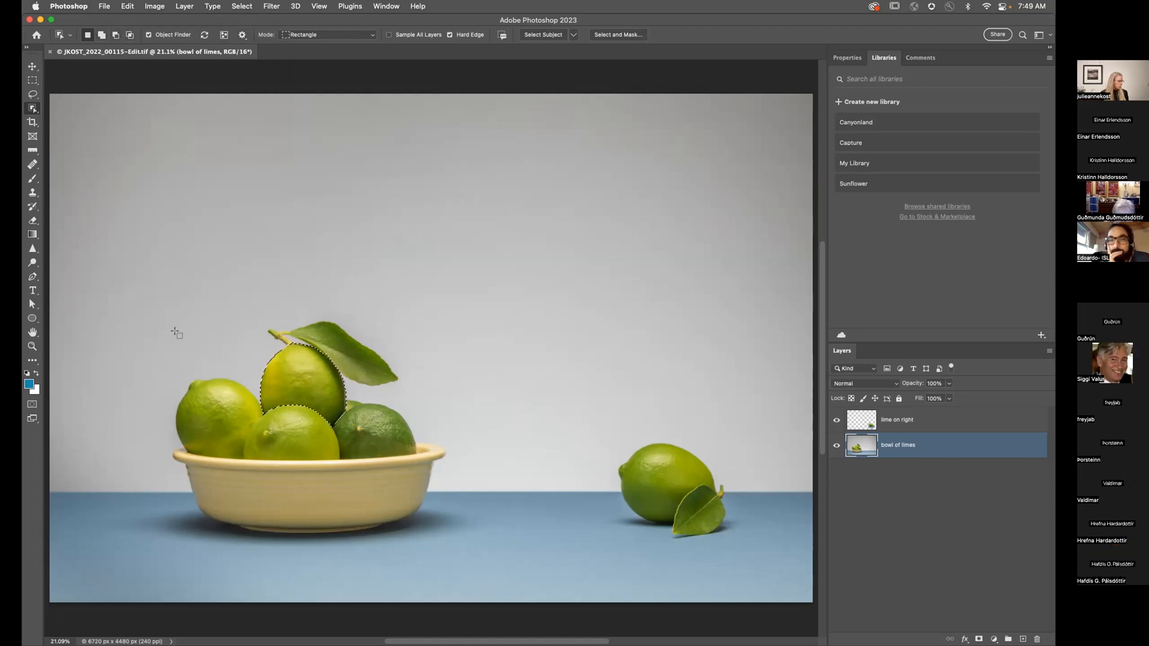
Step: Add the left and right limes to the selection, then switch Object Finder off
{"action": "left_click", "coordinate": [211, 426], "text": "shift"}
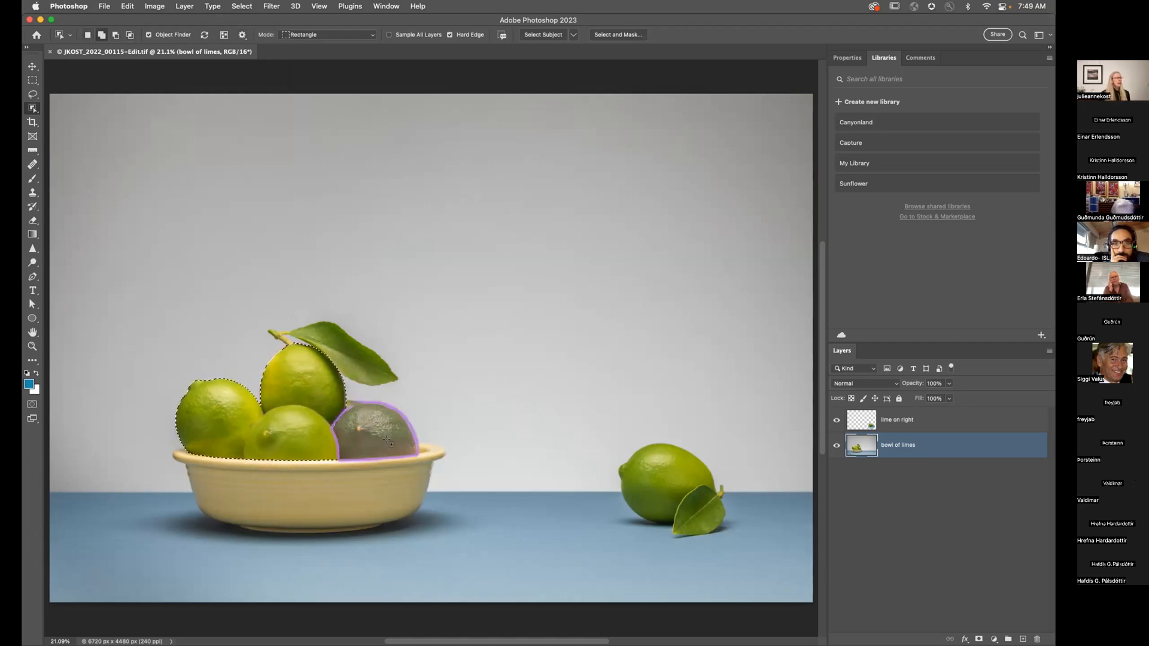
{"action": "left_click", "coordinate": [388, 441], "text": "shift"}
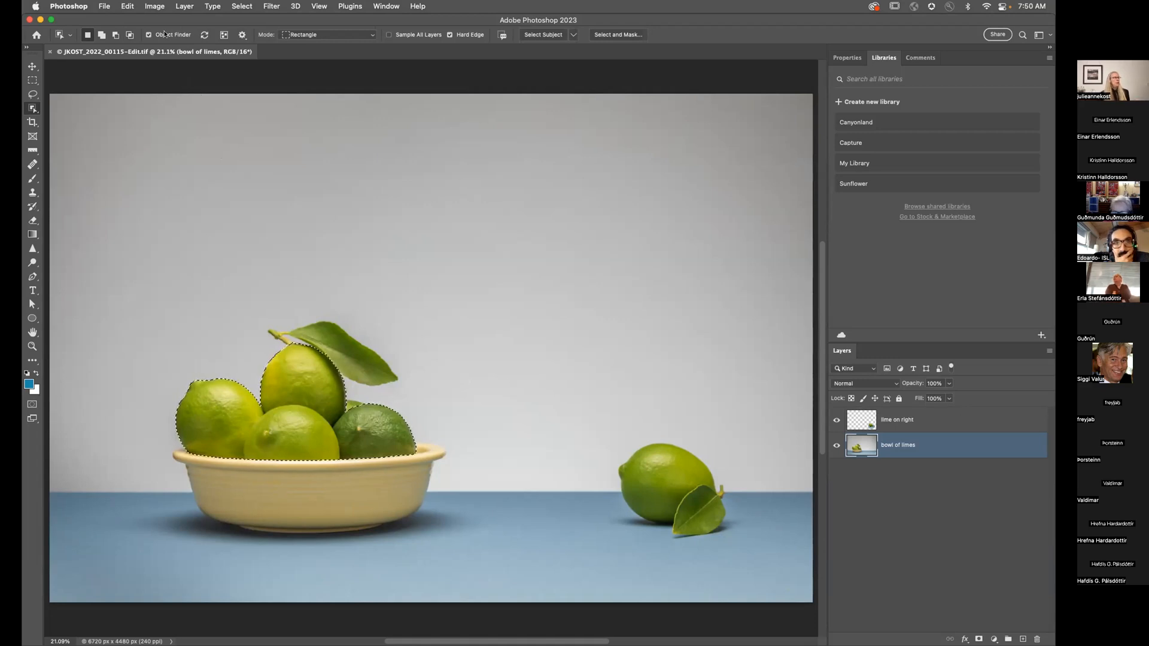
{"action": "left_click", "coordinate": [163, 34]}
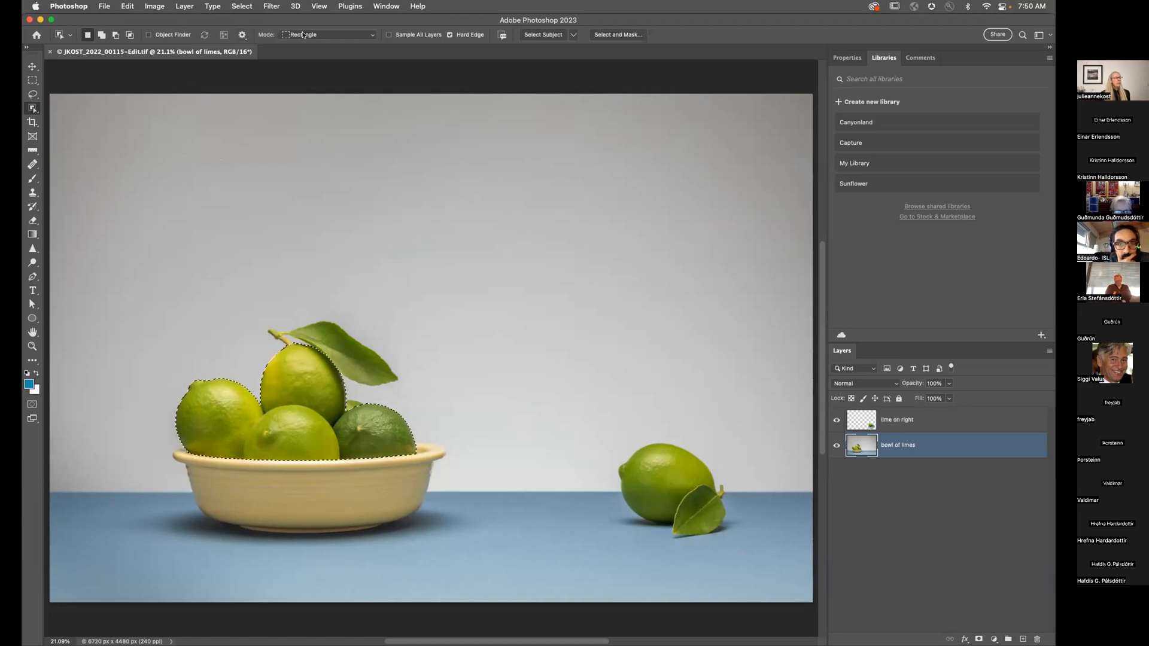
Step: Clear the selection and reselect the limes in the bowl with a Rectangle-mode drag
{"action": "key", "text": "super+d"}
{"action": "left_click", "coordinate": [304, 34]}
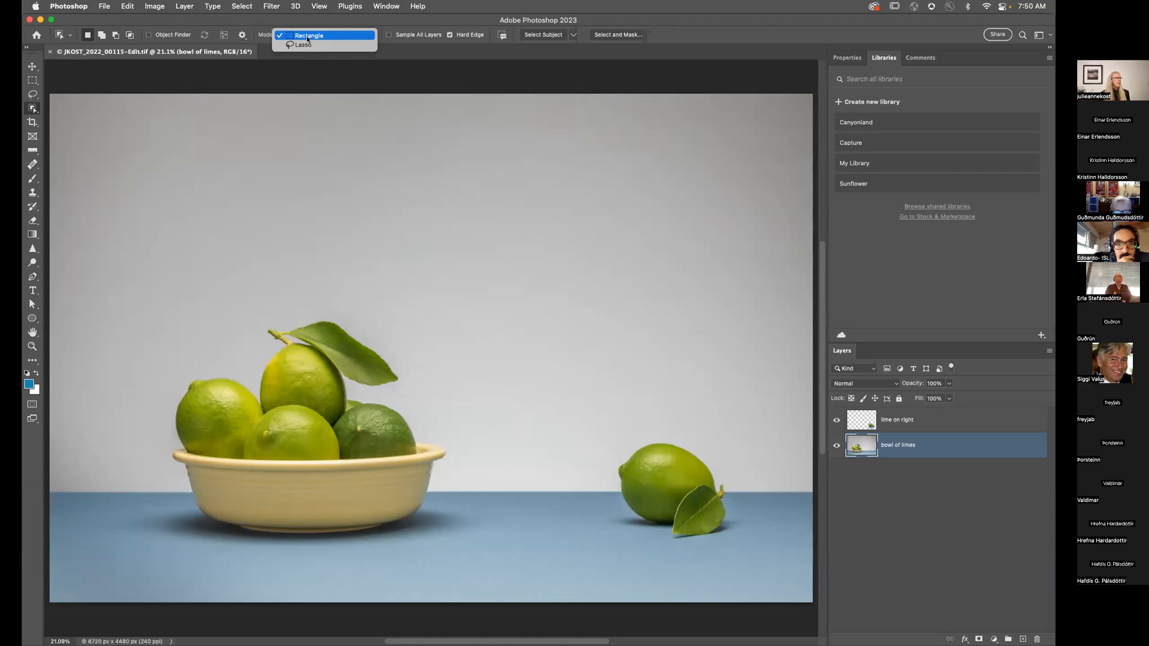
{"action": "left_click", "coordinate": [307, 36]}
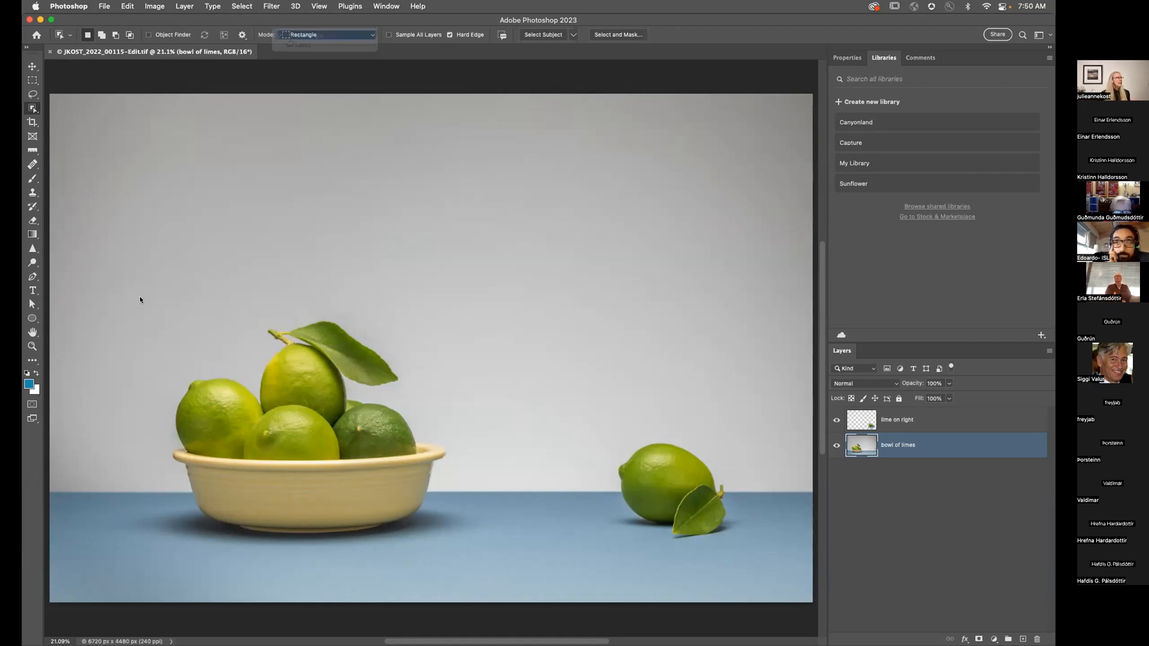
{"action": "left_click_drag", "start_coordinate": [144, 304], "coordinate": [420, 448]}
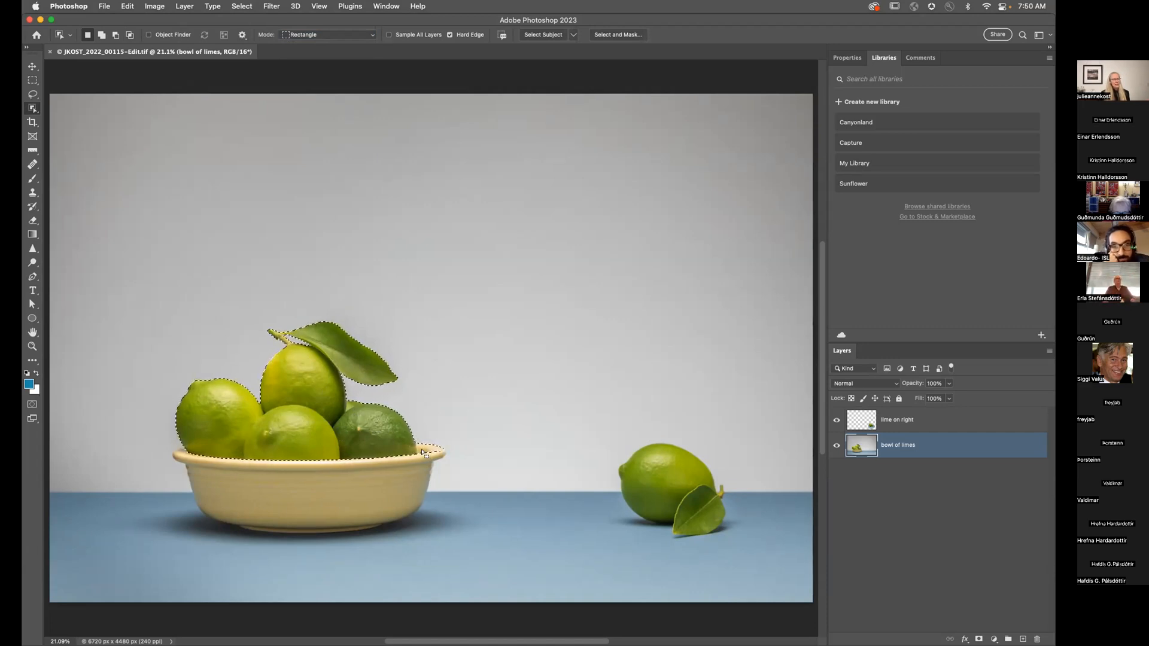
Step: Subtract the bowl's right rim from the selection using the Lasso tool
{"action": "key", "text": "l"}
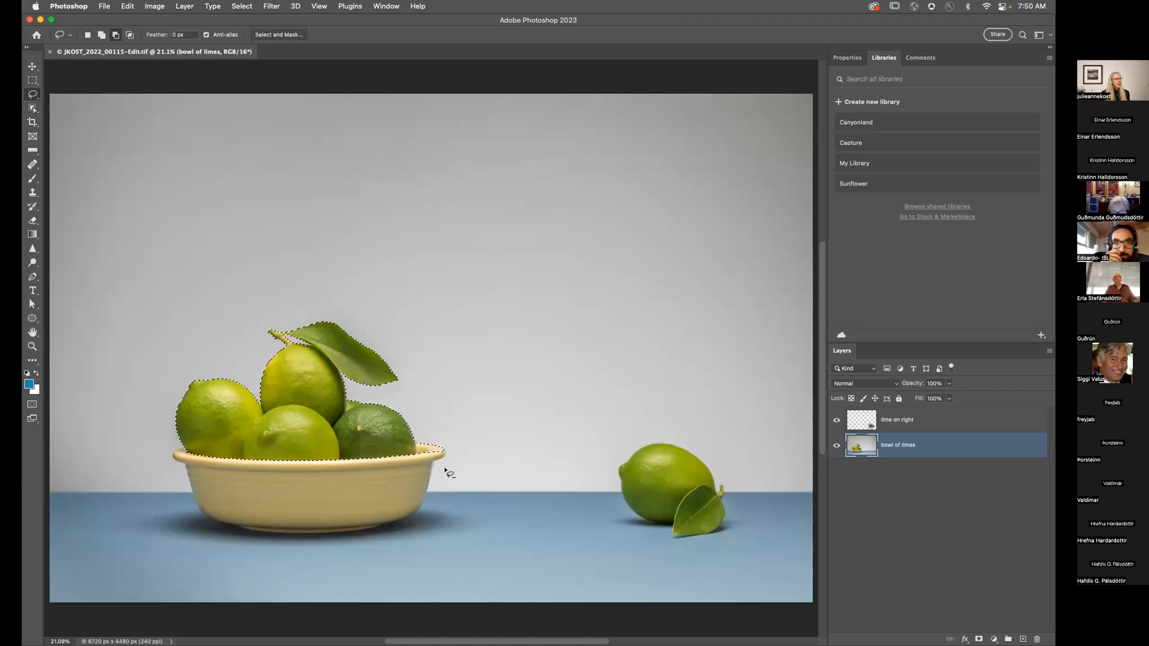
{"action": "mouse_move", "coordinate": [449, 470]}
{"action": "left_mouse_down"}
{"action": "mouse_move", "coordinate": [475, 451]}
{"action": "mouse_move", "coordinate": [470, 398]}
{"action": "mouse_move", "coordinate": [441, 387]}
{"action": "mouse_move", "coordinate": [446, 418]}
{"action": "mouse_move", "coordinate": [421, 435]}
{"action": "left_mouse_up"}
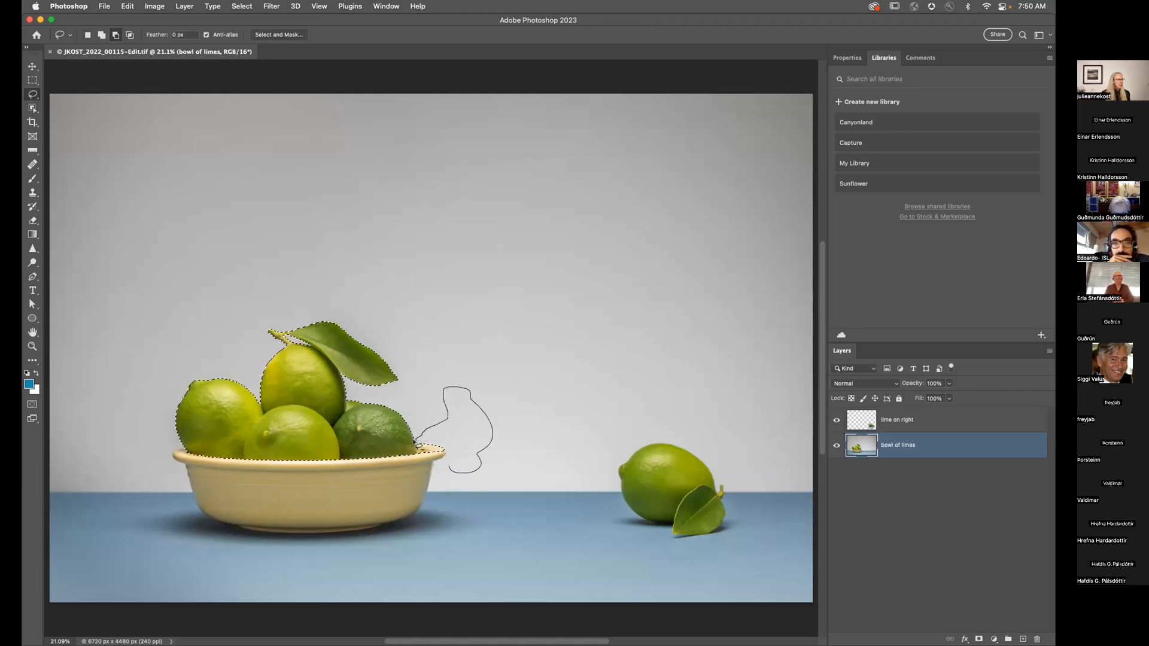
{"action": "left_click_drag", "start_coordinate": [442, 472], "coordinate": [443, 473]}
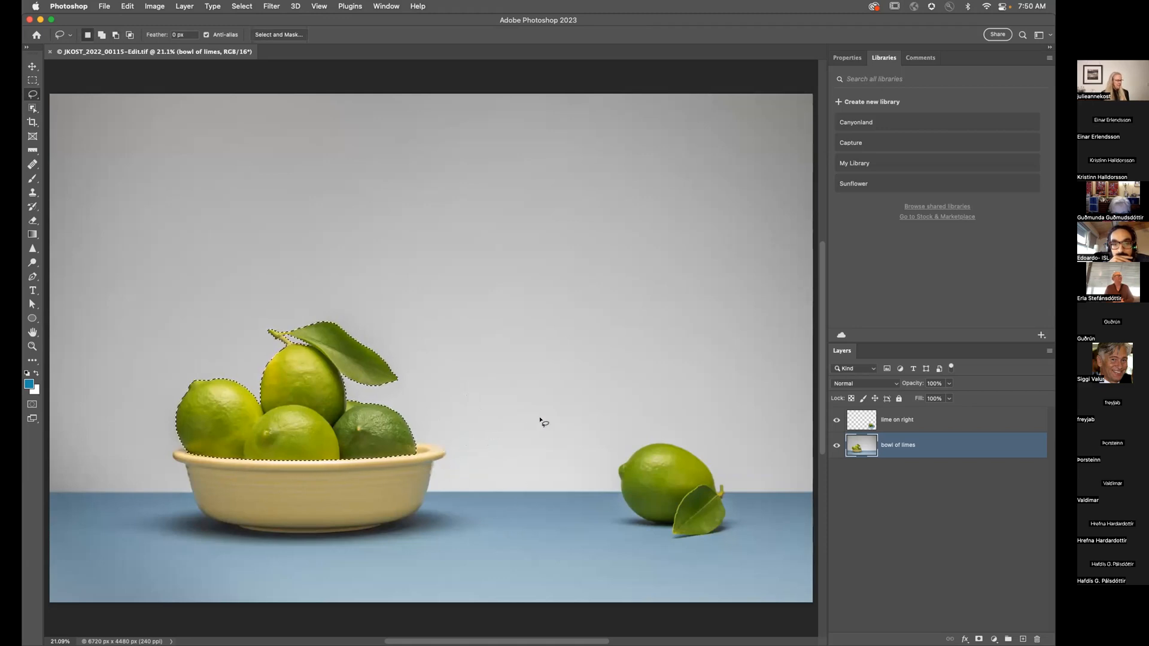
Step: Return to the Object Selection Tool and set its mode to Lasso
{"action": "key", "text": "w"}
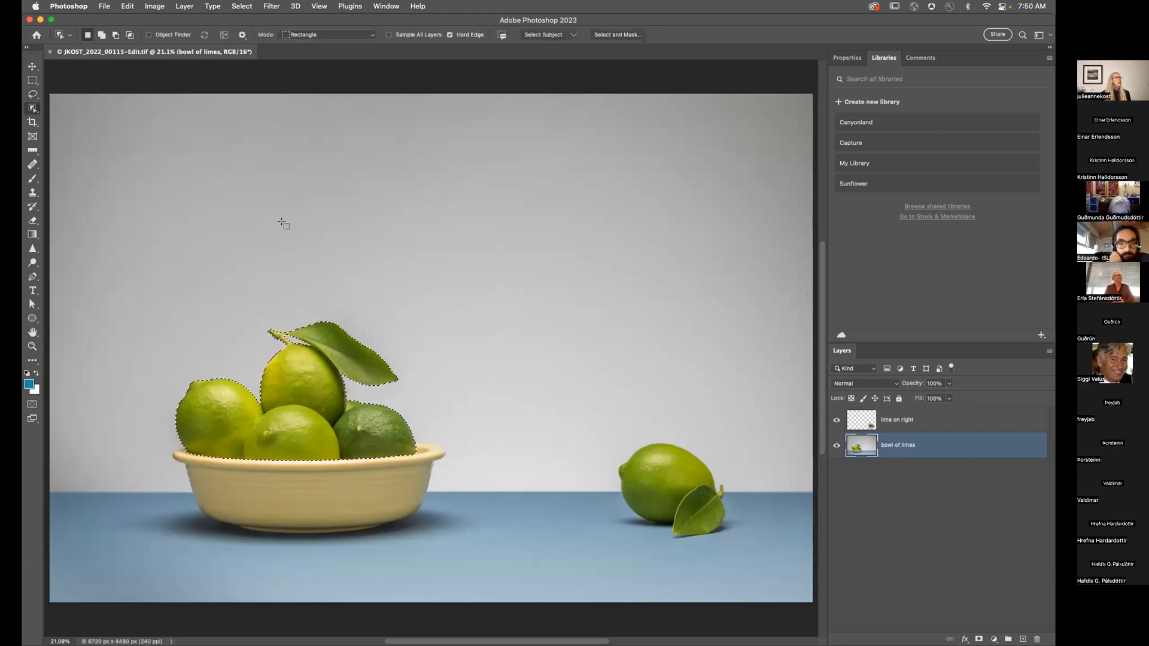
{"action": "left_click", "coordinate": [302, 34]}
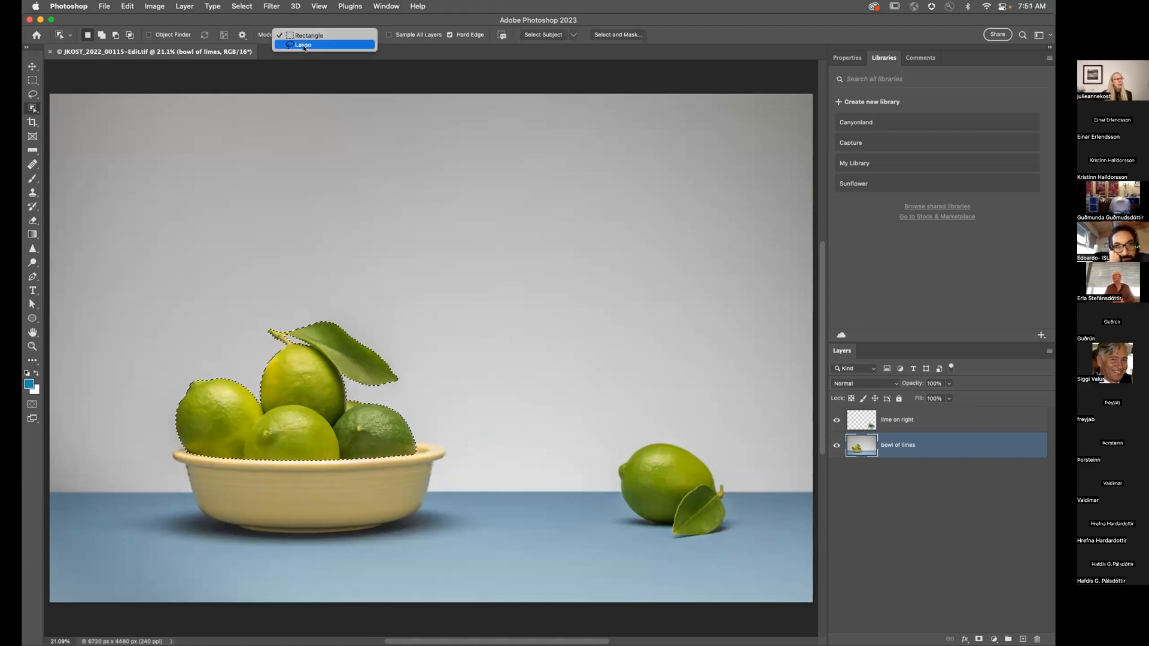
{"action": "left_click", "coordinate": [304, 45]}
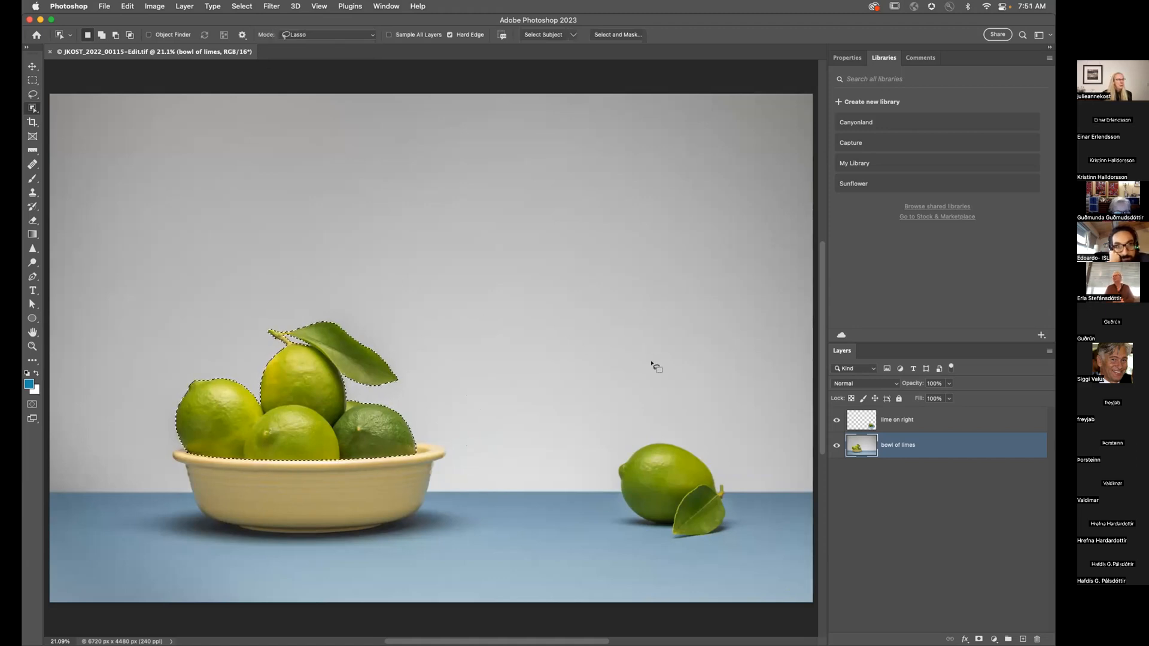
Step: Turn on Sample All Layers and select the right lime and leaf with Object Selection in Rectangle mode
{"action": "left_click", "coordinate": [835, 419]}
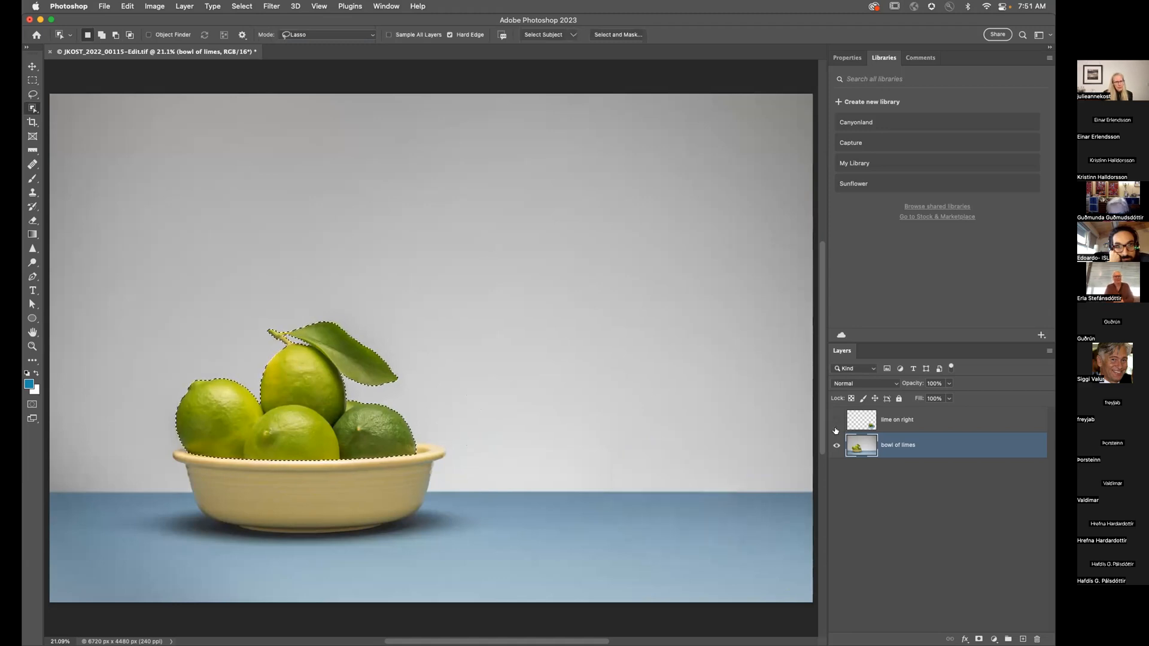
{"action": "left_click", "coordinate": [835, 419]}
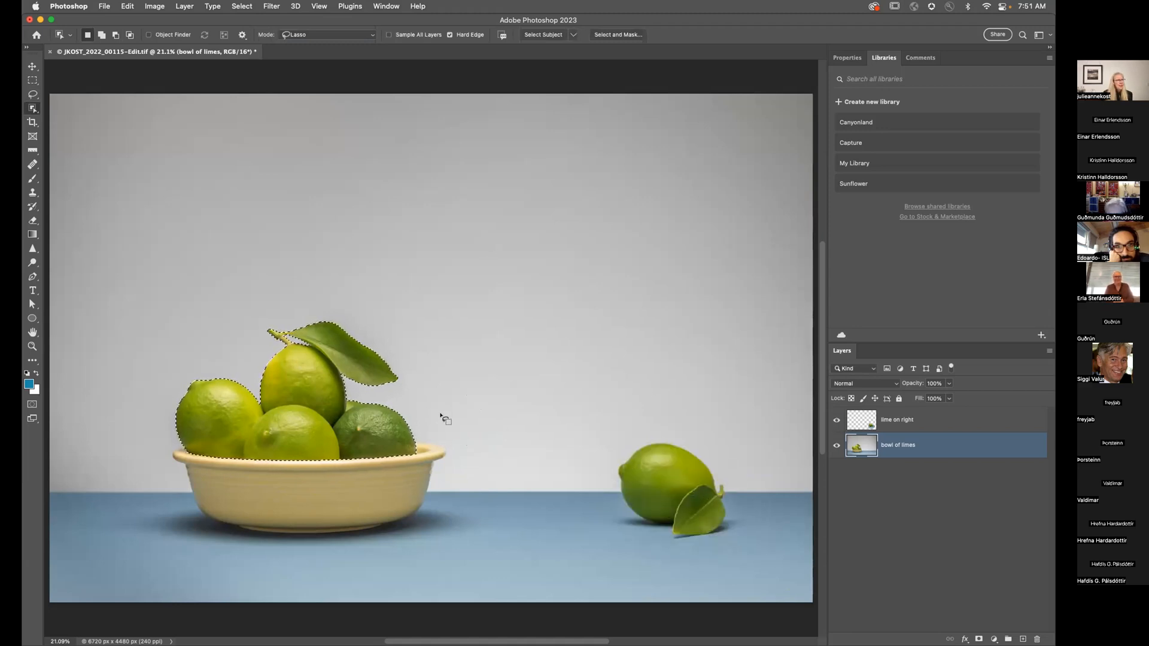
{"action": "left_click", "coordinate": [389, 34]}
{"action": "mouse_move", "coordinate": [686, 431]}
{"action": "left_mouse_down"}
{"action": "mouse_move", "coordinate": [600, 512]}
{"action": "mouse_move", "coordinate": [668, 562]}
{"action": "mouse_move", "coordinate": [769, 496]}
{"action": "mouse_move", "coordinate": [694, 426]}
{"action": "left_mouse_up"}
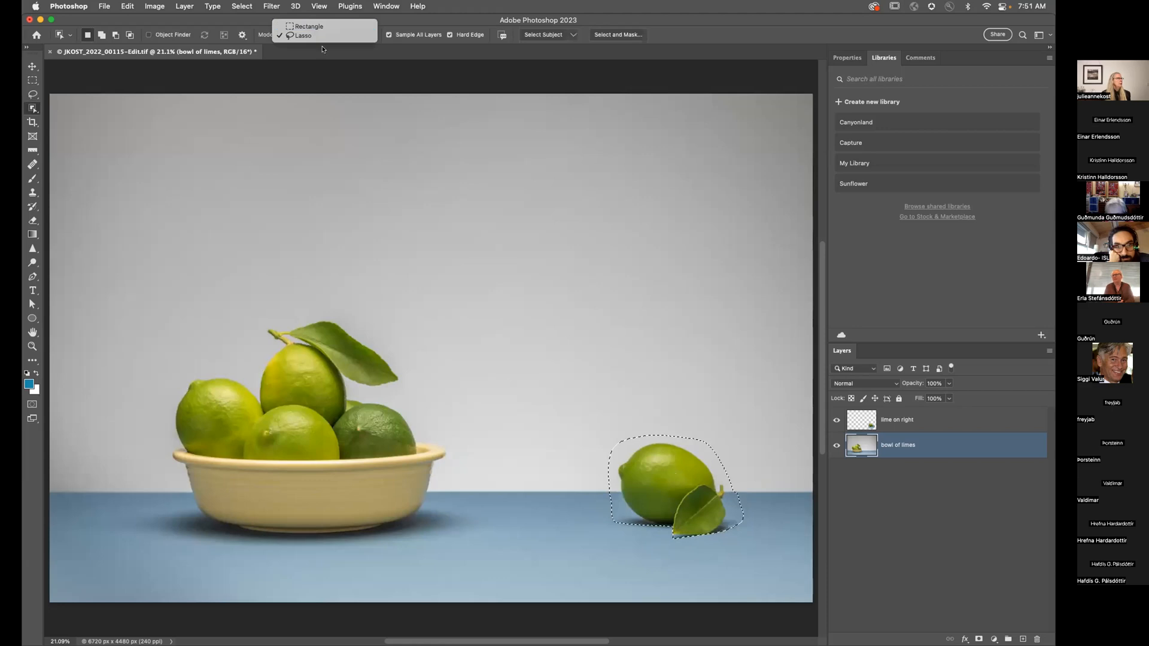
{"action": "left_click", "coordinate": [309, 26]}
{"action": "left_click", "coordinate": [605, 415]}
{"action": "left_click_drag", "start_coordinate": [686, 512], "coordinate": [750, 547]}
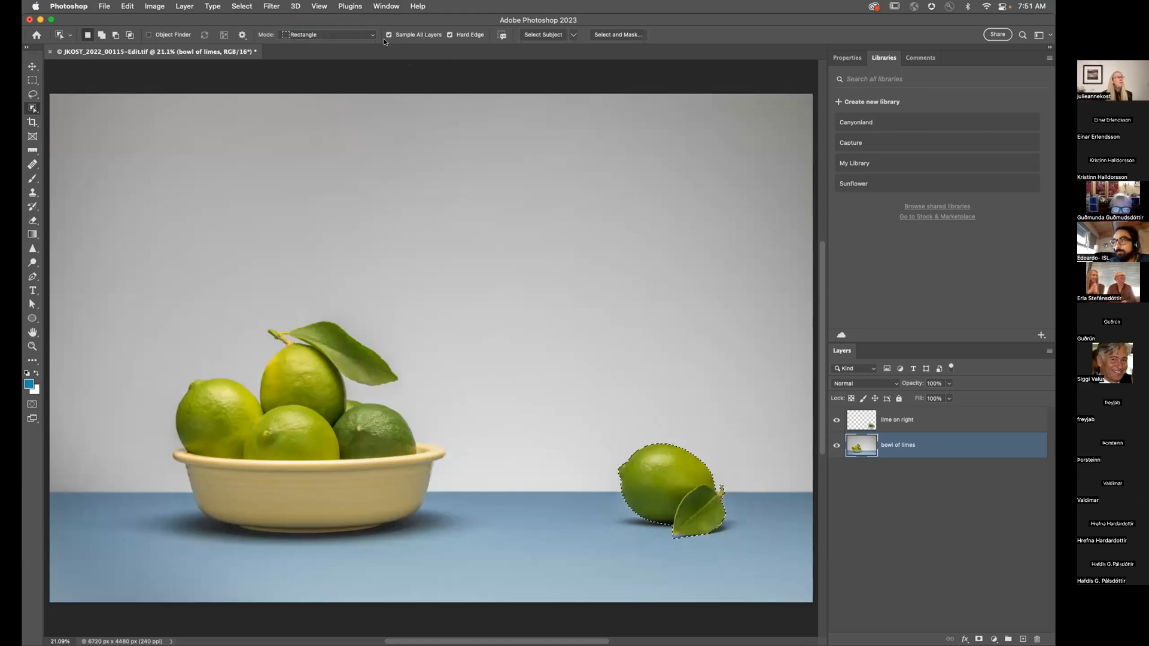
Step: Enable Object Finder, try Show All Objects and a test selection on the wall shape, then deselect
{"action": "key", "text": "super+d"}
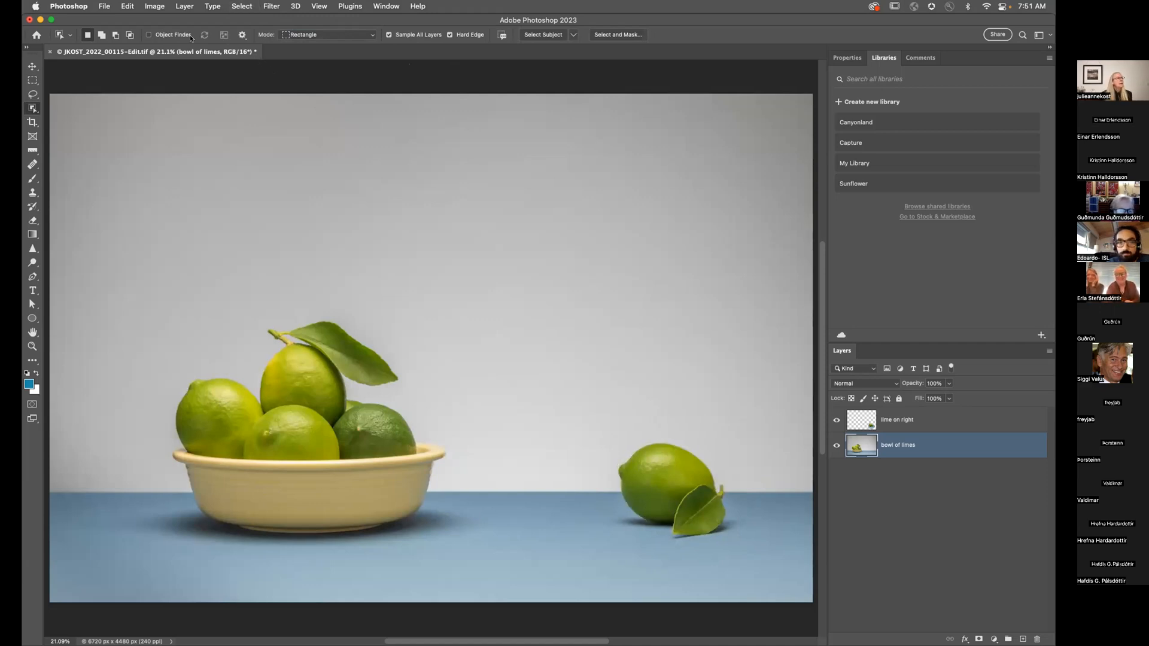
{"action": "left_click", "coordinate": [159, 33]}
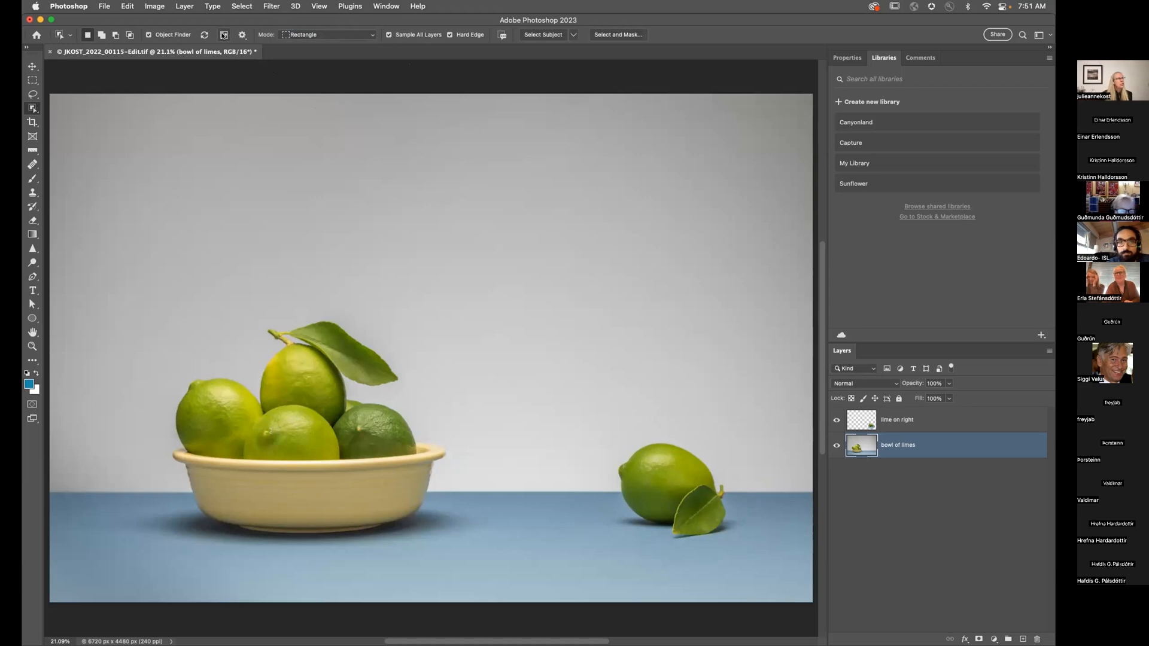
{"action": "left_click", "coordinate": [223, 35]}
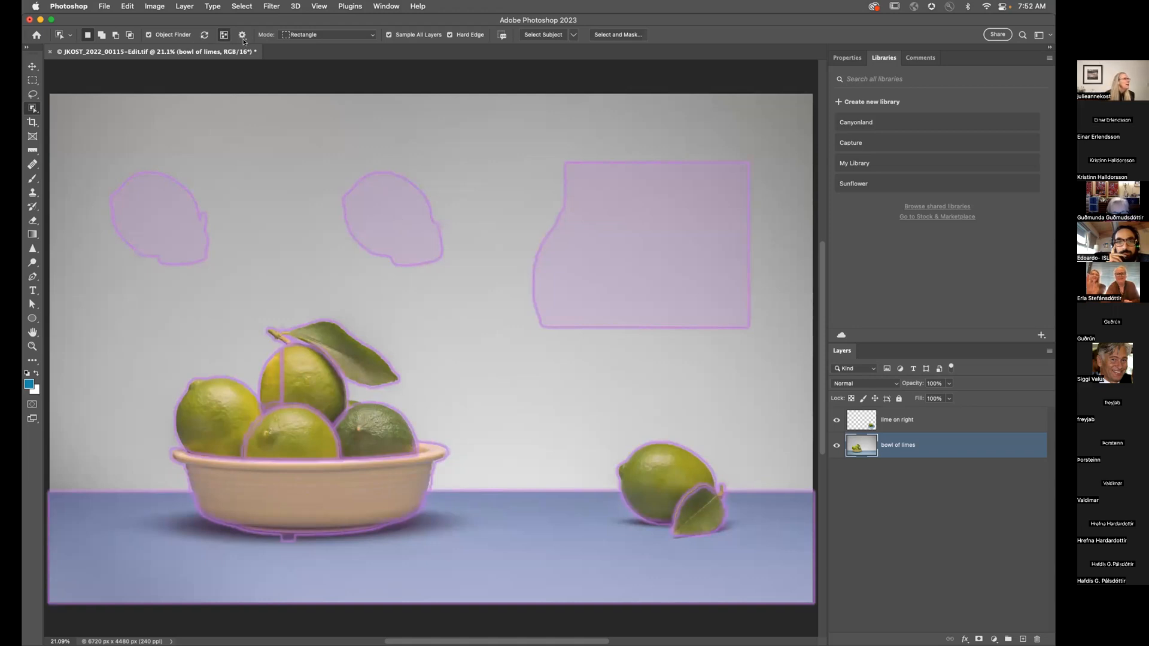
{"action": "left_click", "coordinate": [224, 35]}
{"action": "left_click", "coordinate": [223, 35]}
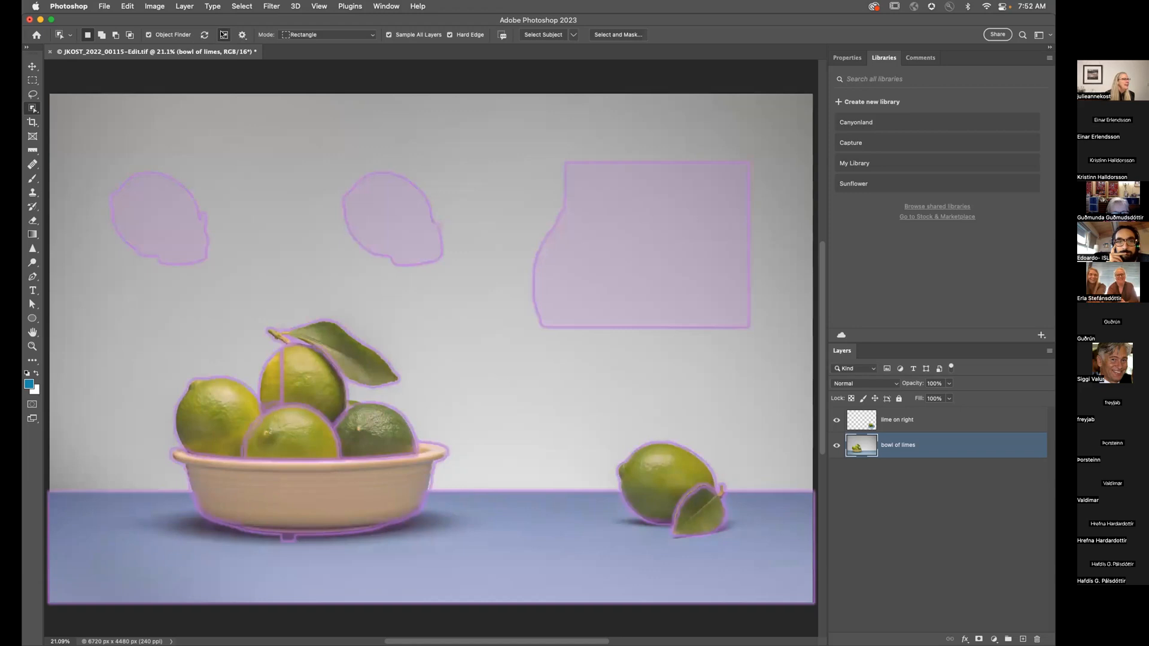
{"action": "left_click", "coordinate": [158, 192]}
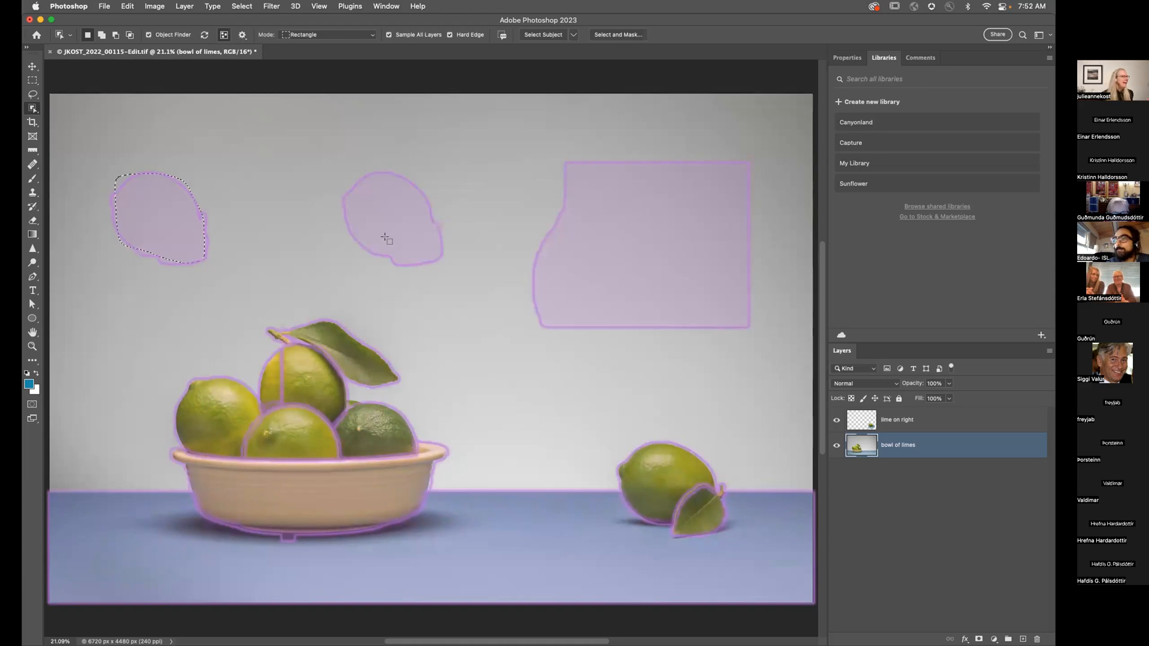
{"action": "left_click", "coordinate": [223, 36]}
{"action": "key", "text": "super+d"}
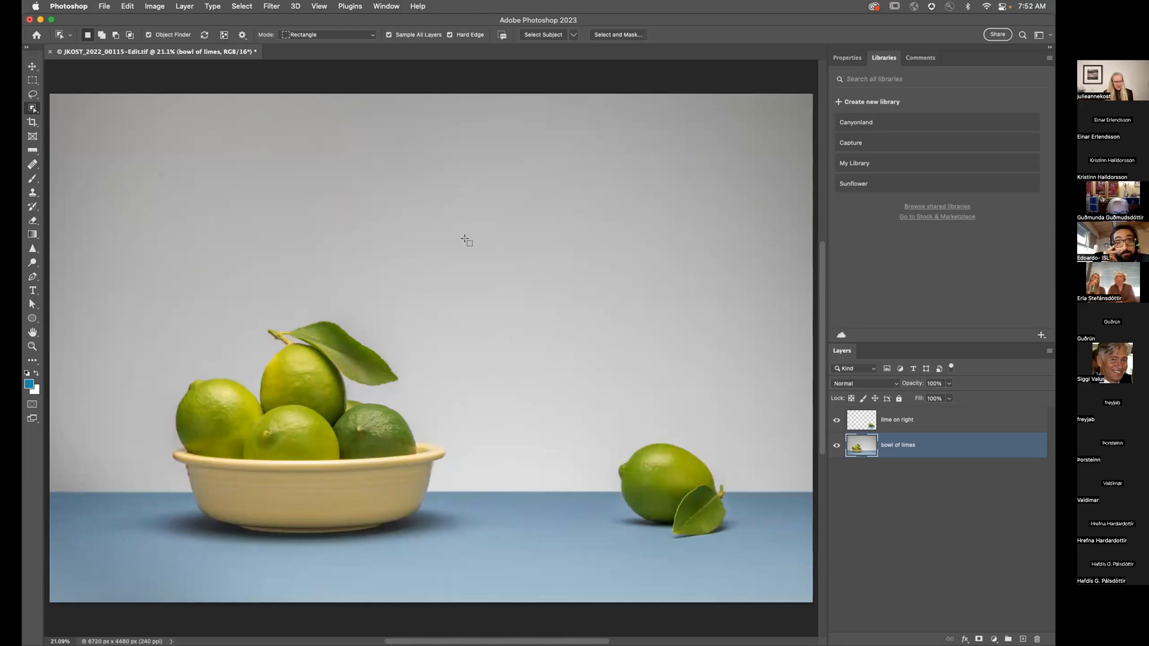
Step: Close the limes document without saving and reopen JKOST_2022_00115-Edit.tif from Recent
{"action": "left_click", "coordinate": [974, 420]}
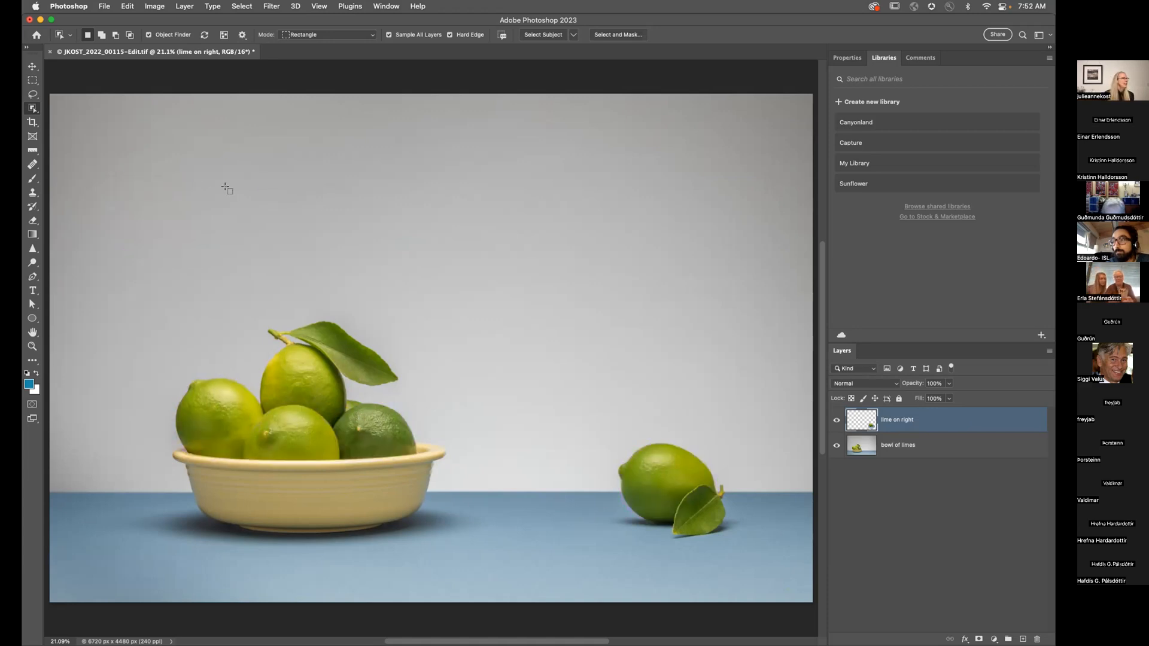
{"action": "key", "text": "super+w"}
{"action": "left_click", "coordinate": [538, 257]}
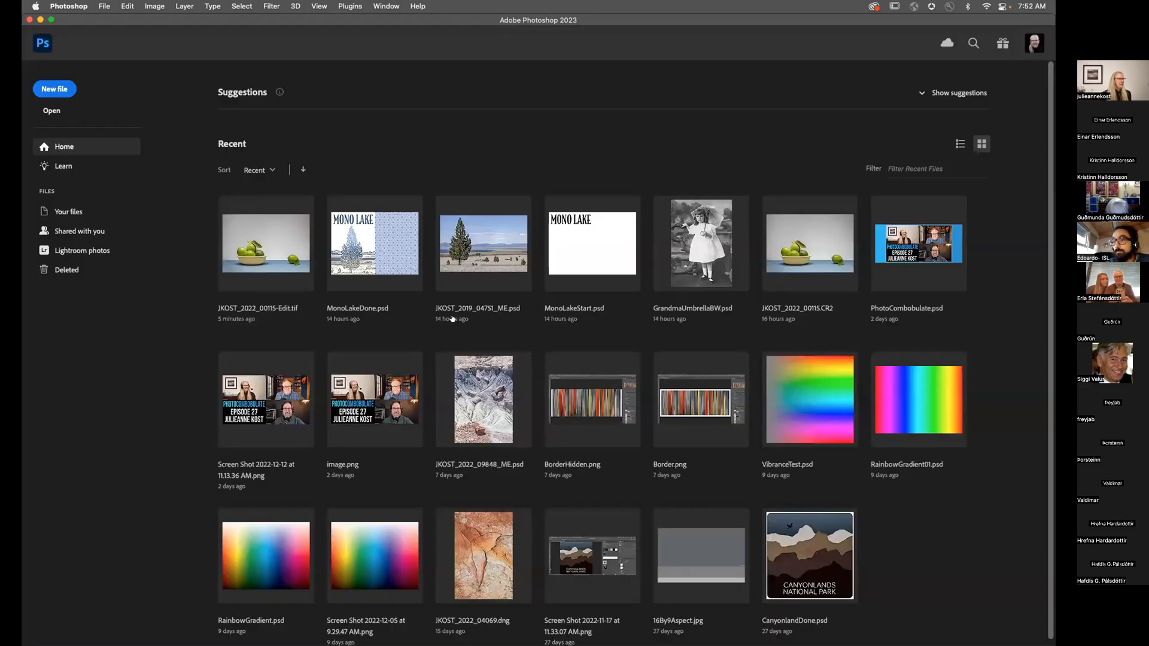
{"action": "left_click", "coordinate": [277, 255]}
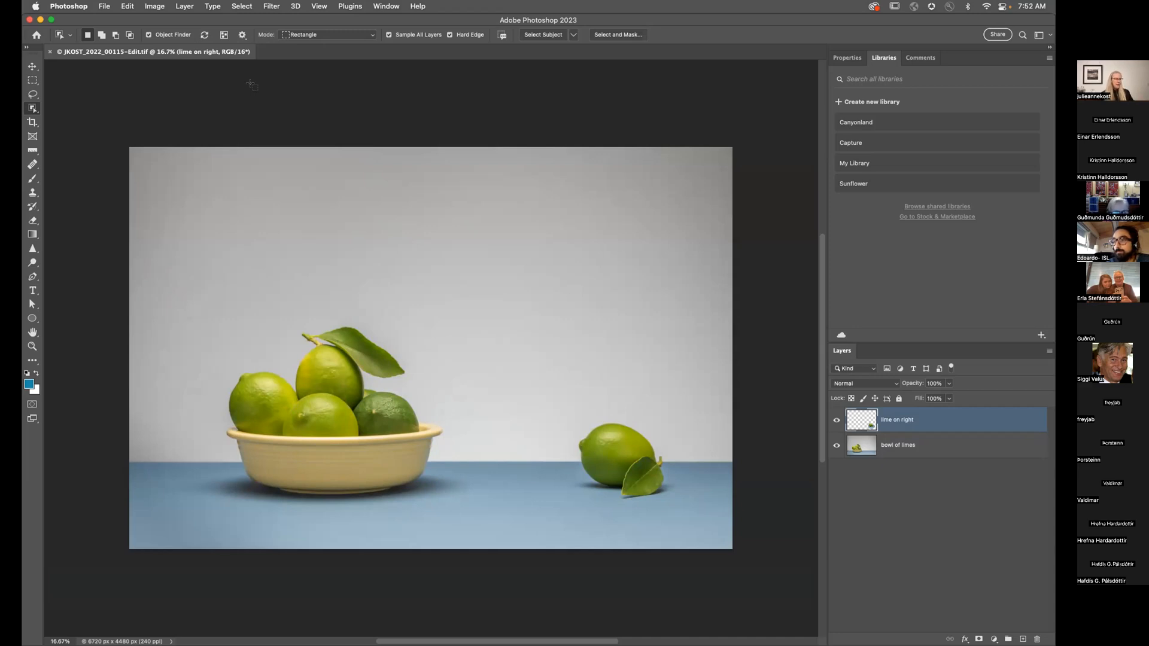
Step: Apply Layer > Mask All Objects to the lime on right layer and inspect the Object 1–3 masks
{"action": "left_click", "coordinate": [184, 7]}
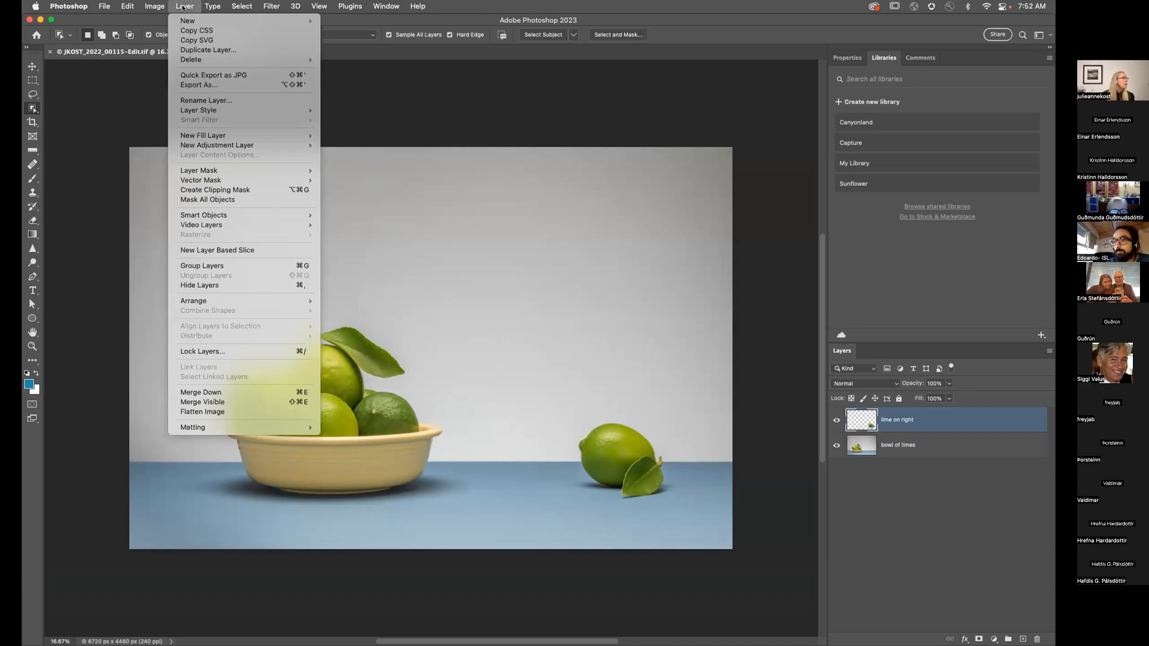
{"action": "left_click", "coordinate": [234, 200]}
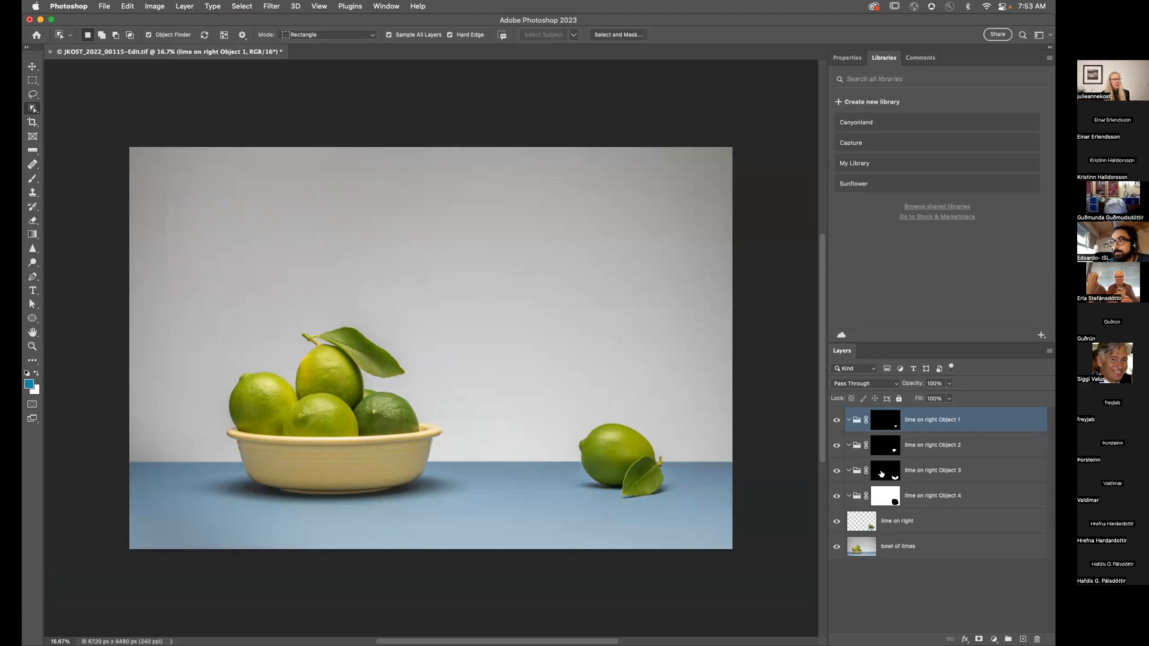
{"action": "left_click", "coordinate": [881, 474], "text": "alt"}
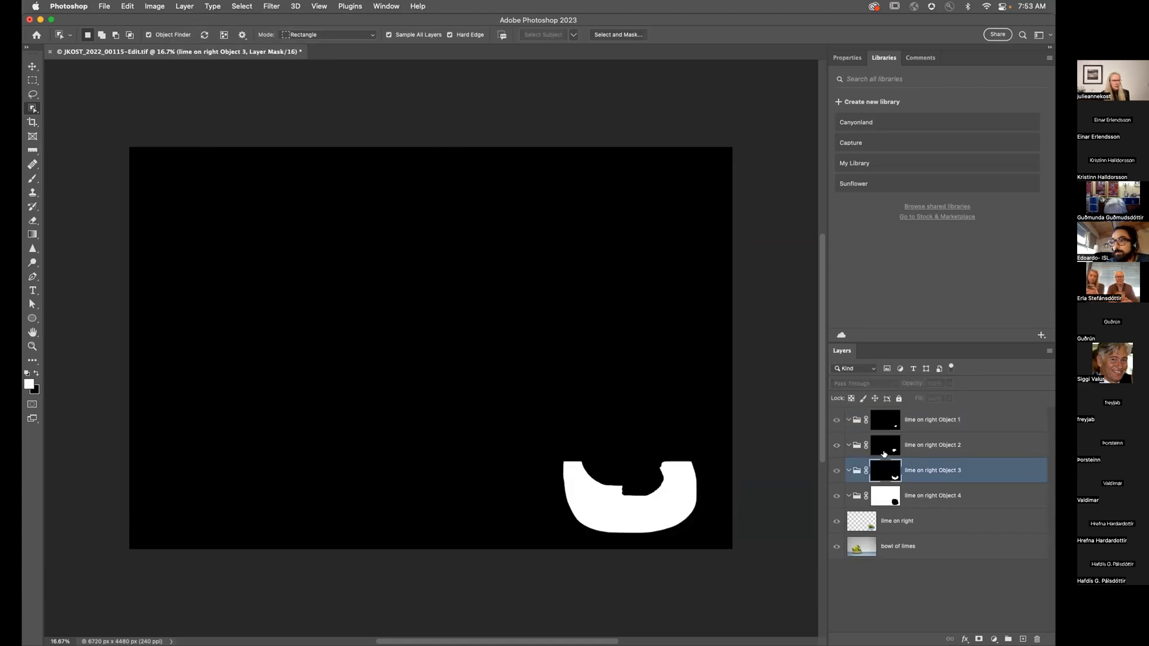
{"action": "left_click", "coordinate": [883, 449]}
{"action": "left_click", "coordinate": [883, 448], "text": "alt"}
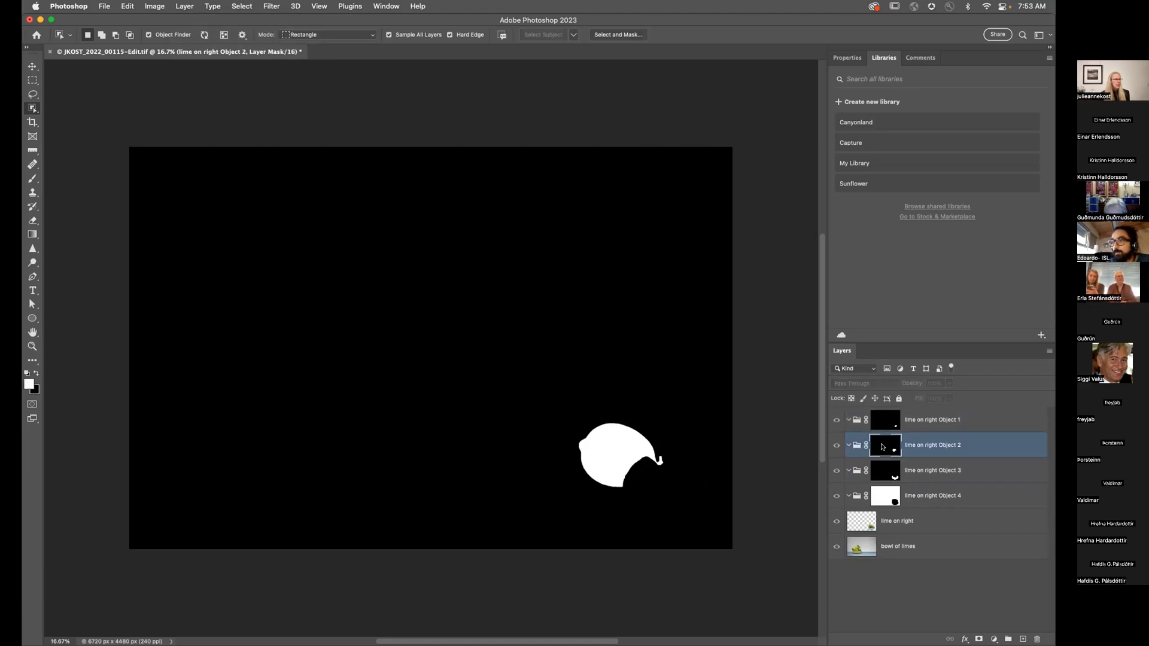
{"action": "left_click", "coordinate": [882, 447], "text": "alt"}
{"action": "left_click", "coordinate": [887, 422], "text": "alt"}
{"action": "left_click", "coordinate": [887, 422], "text": "alt"}
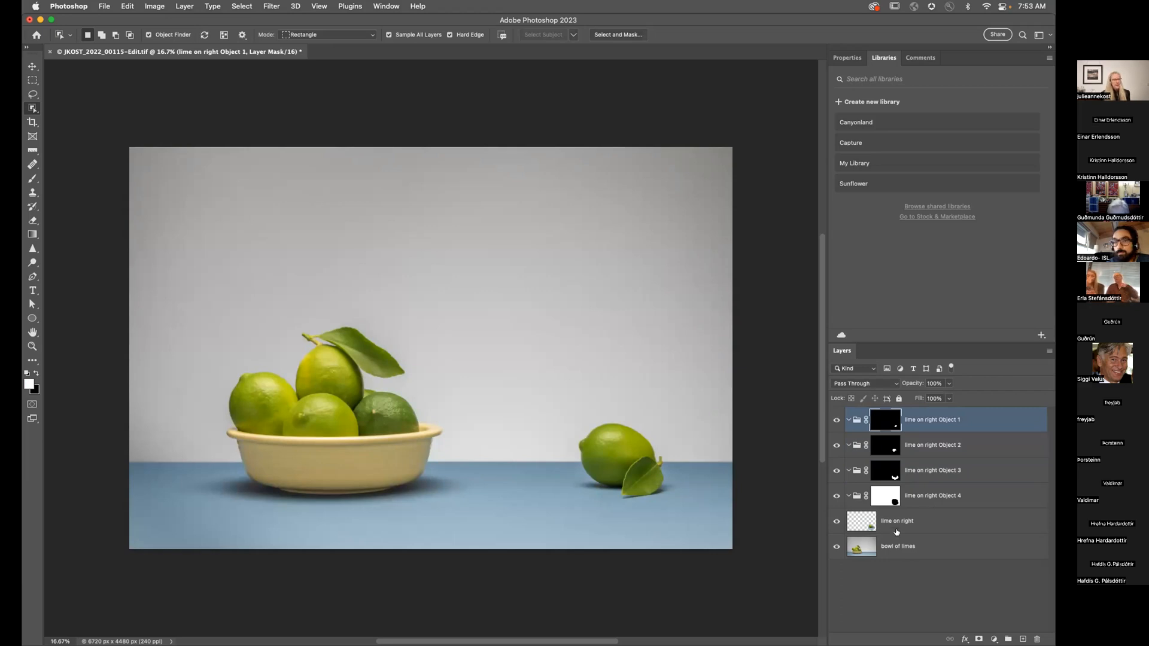
{"action": "left_click", "coordinate": [914, 547]}
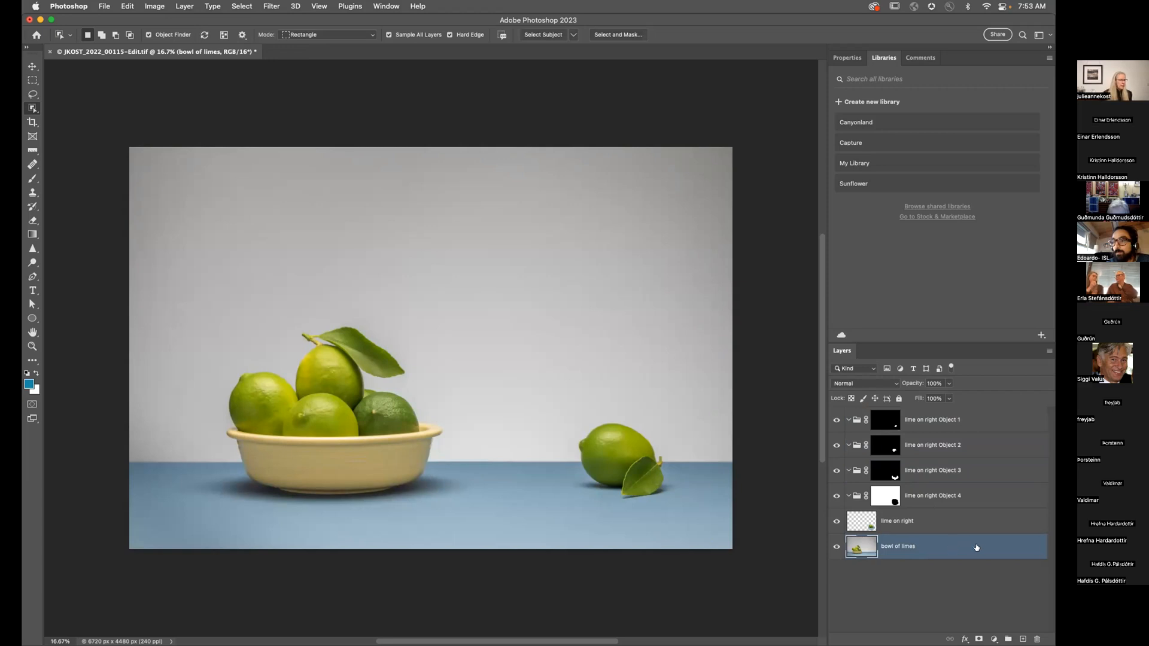
Step: Apply Mask All Objects to the bowl of limes layer, check the Object 5 mask, and target Object 6
{"action": "left_click", "coordinate": [184, 6]}
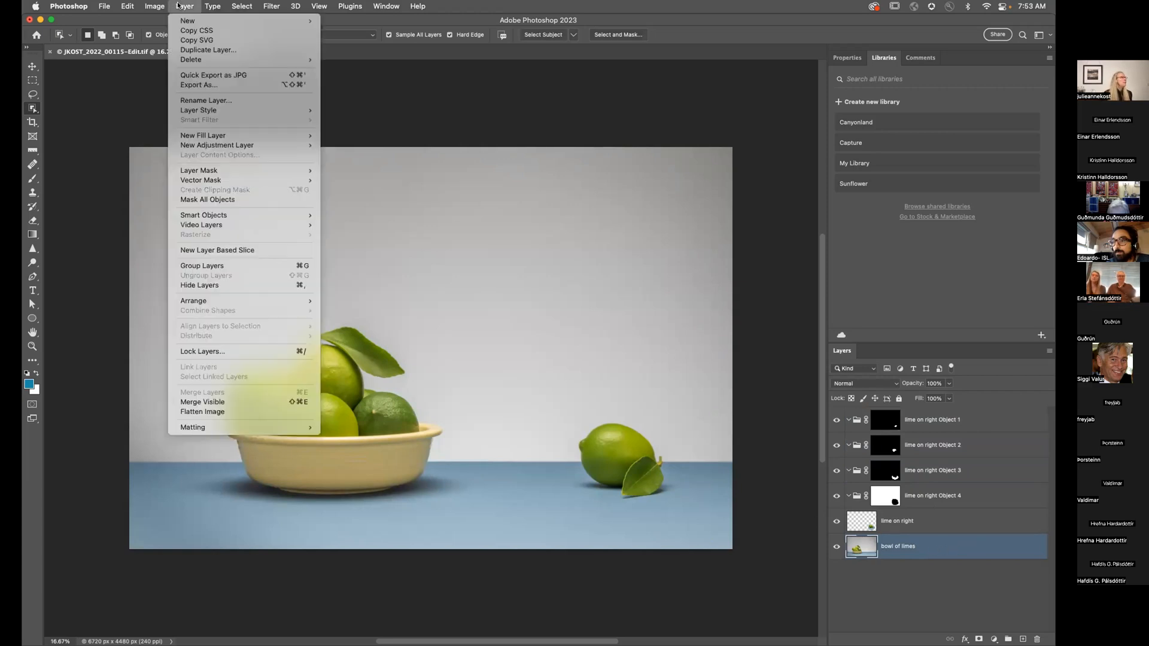
{"action": "left_click", "coordinate": [206, 200]}
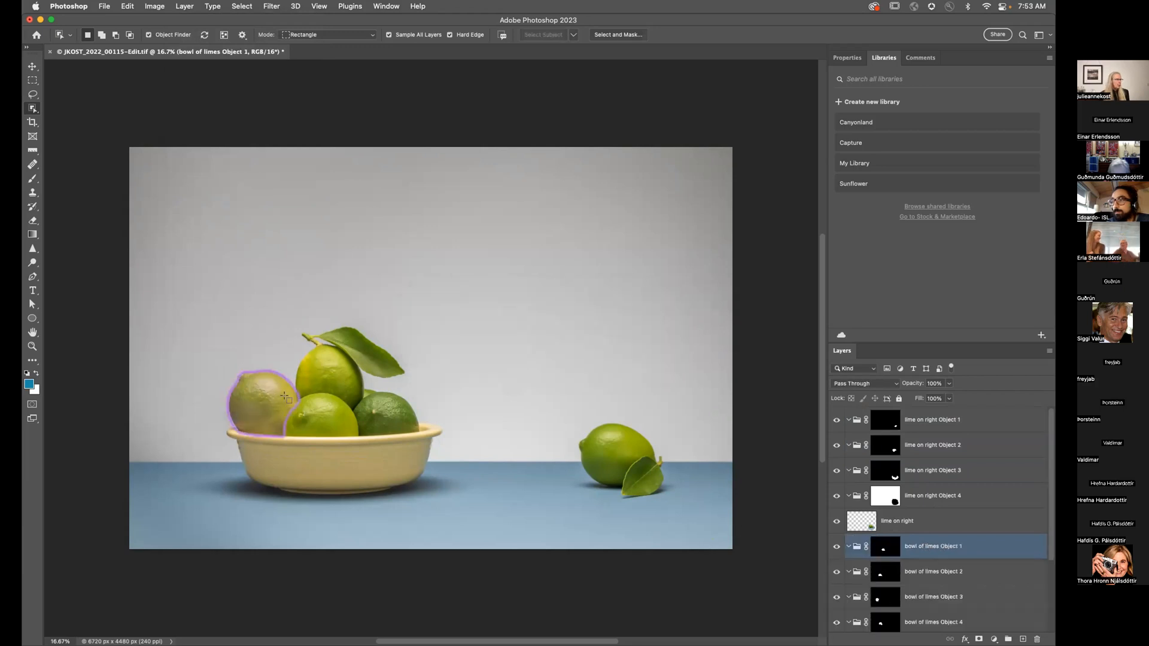
{"action": "scroll", "coordinate": [883, 467], "scroll_direction": "down", "scroll_amount": 3}
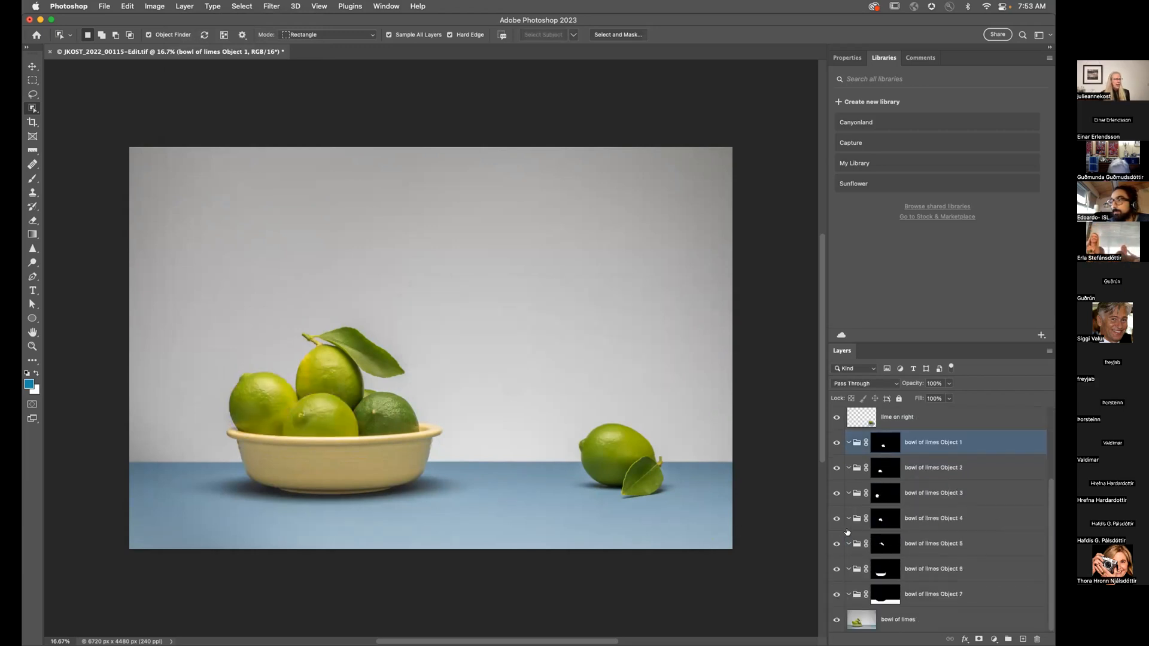
{"action": "left_click", "coordinate": [884, 544], "text": "alt"}
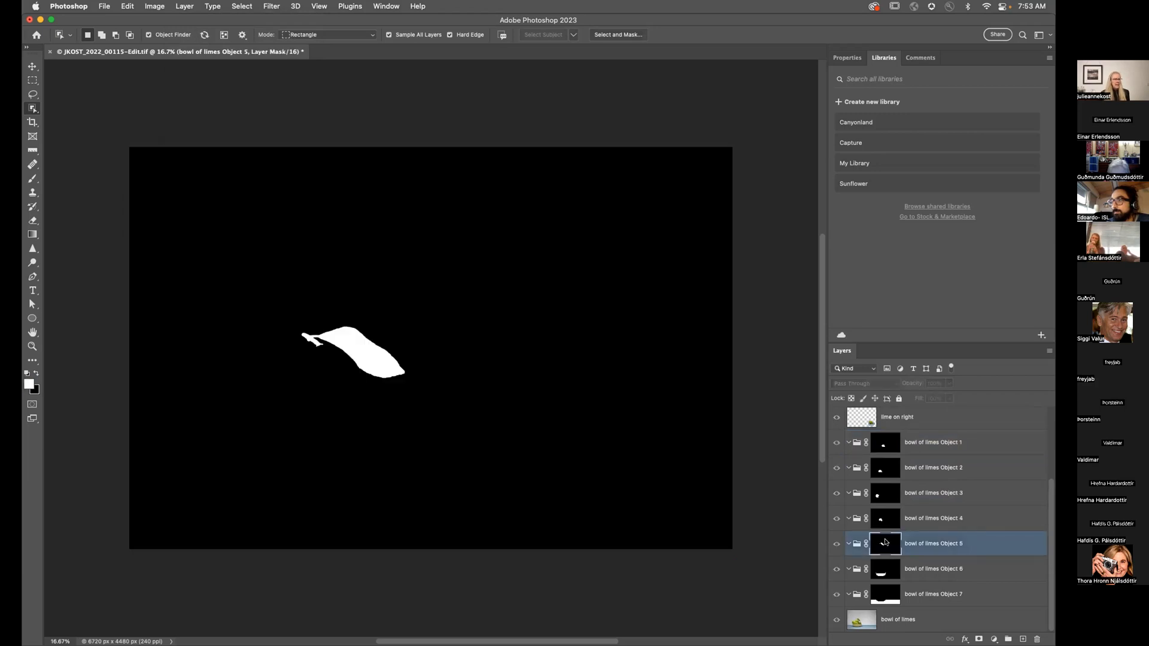
{"action": "left_click", "coordinate": [881, 567]}
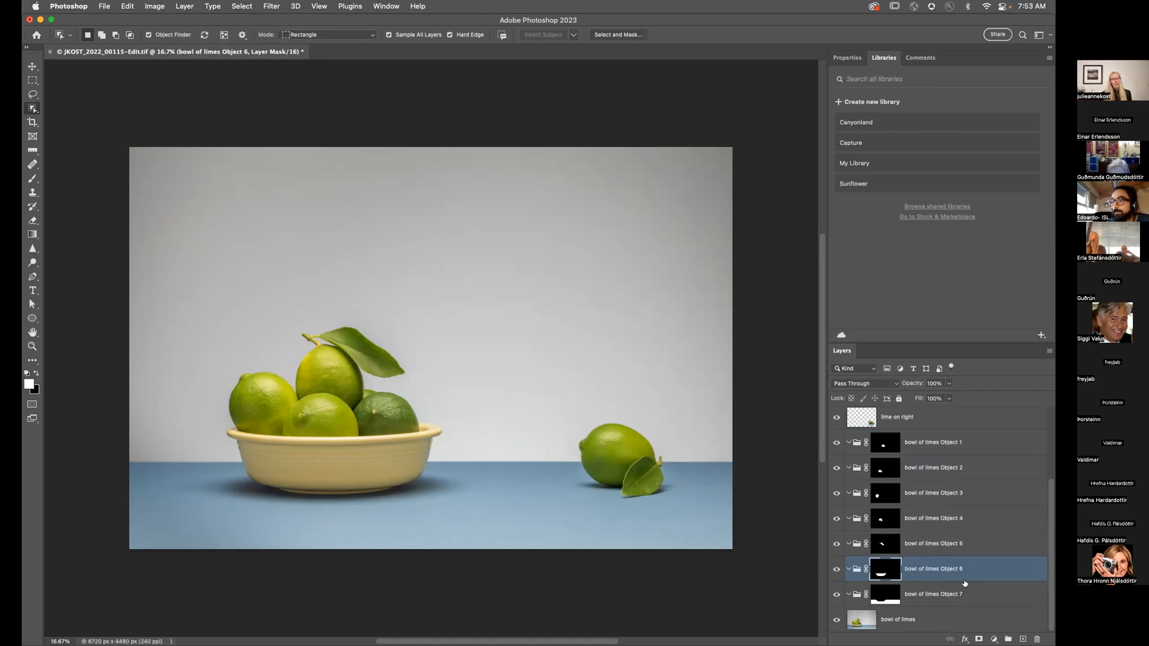
{"action": "left_click", "coordinate": [994, 640]}
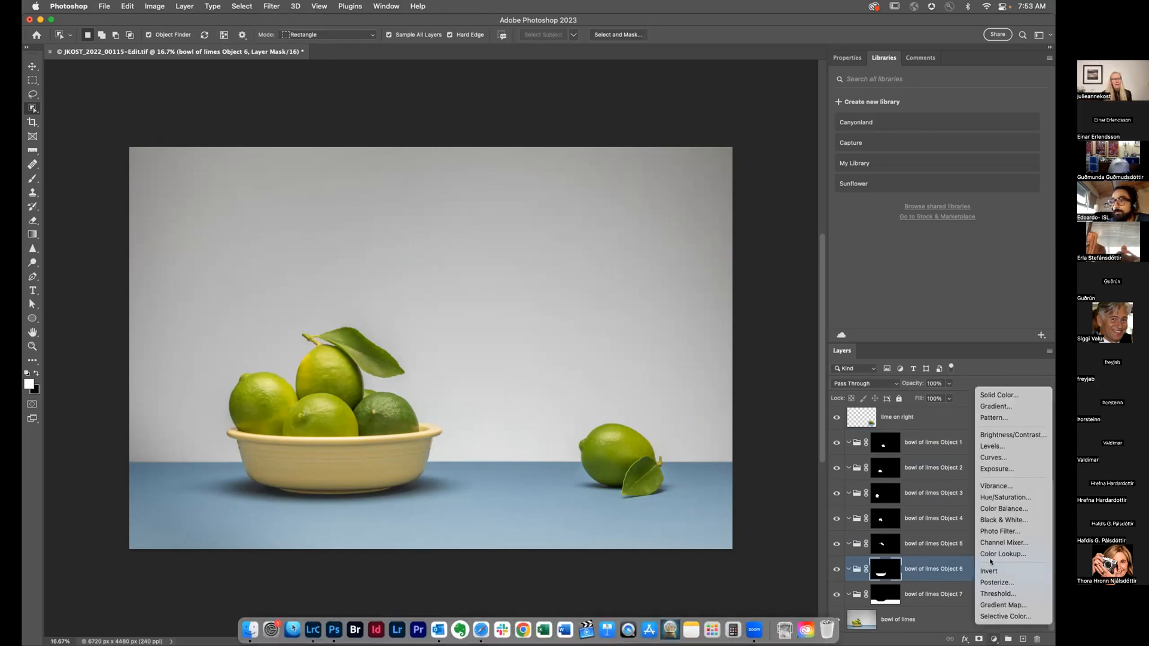
Step: Add a Hue/Saturation adjustment to Object 6 with Hue -49 and Saturation -36, viewing the bowl at 100%
{"action": "left_click", "coordinate": [991, 498]}
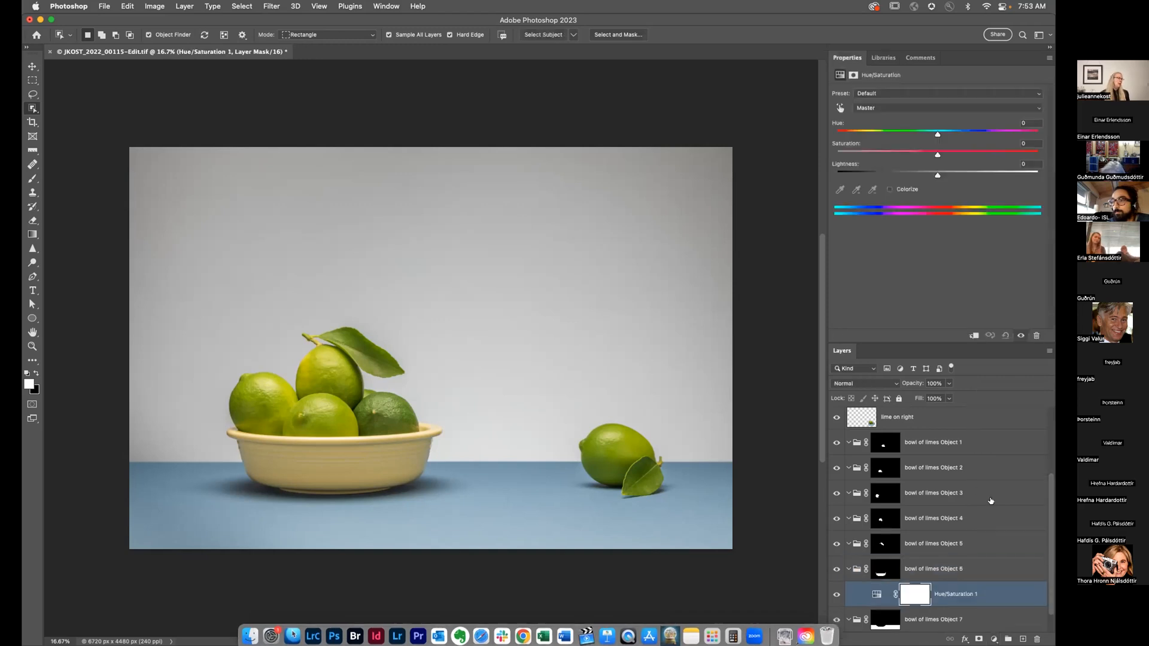
{"action": "left_click_drag", "start_coordinate": [938, 154], "coordinate": [889, 136]}
{"action": "key", "text": "super+1"}
{"action": "left_click_drag", "start_coordinate": [362, 531], "coordinate": [510, 163]}
{"action": "left_click_drag", "start_coordinate": [521, 316], "coordinate": [502, 197]}
{"action": "key", "text": "l"}
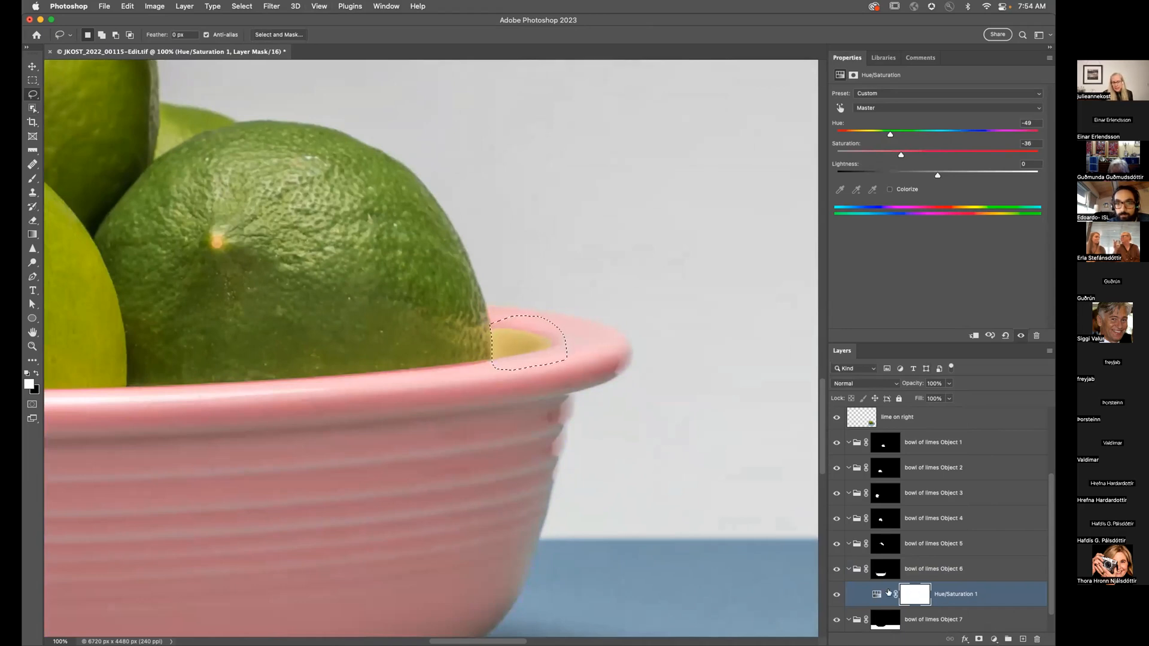
{"action": "left_click", "coordinate": [885, 573]}
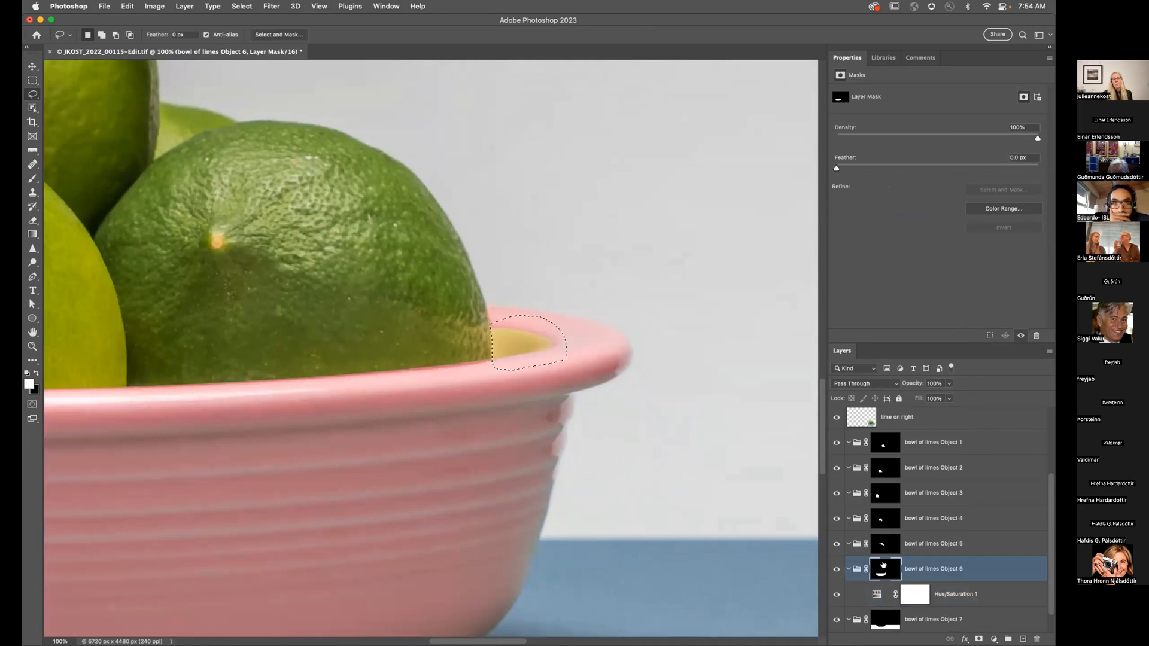
Step: Fill the lassoed yellow rim patch into the Object 6 mask so it turns pink
{"action": "left_click", "coordinate": [877, 568], "text": "alt"}
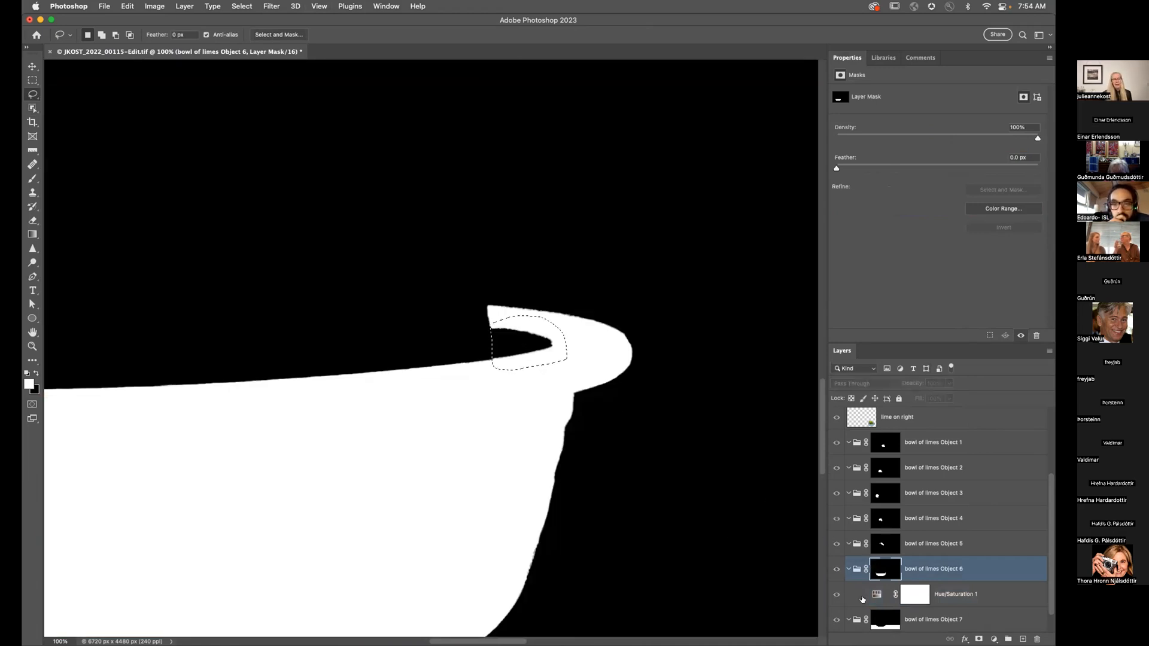
{"action": "left_click", "coordinate": [835, 570]}
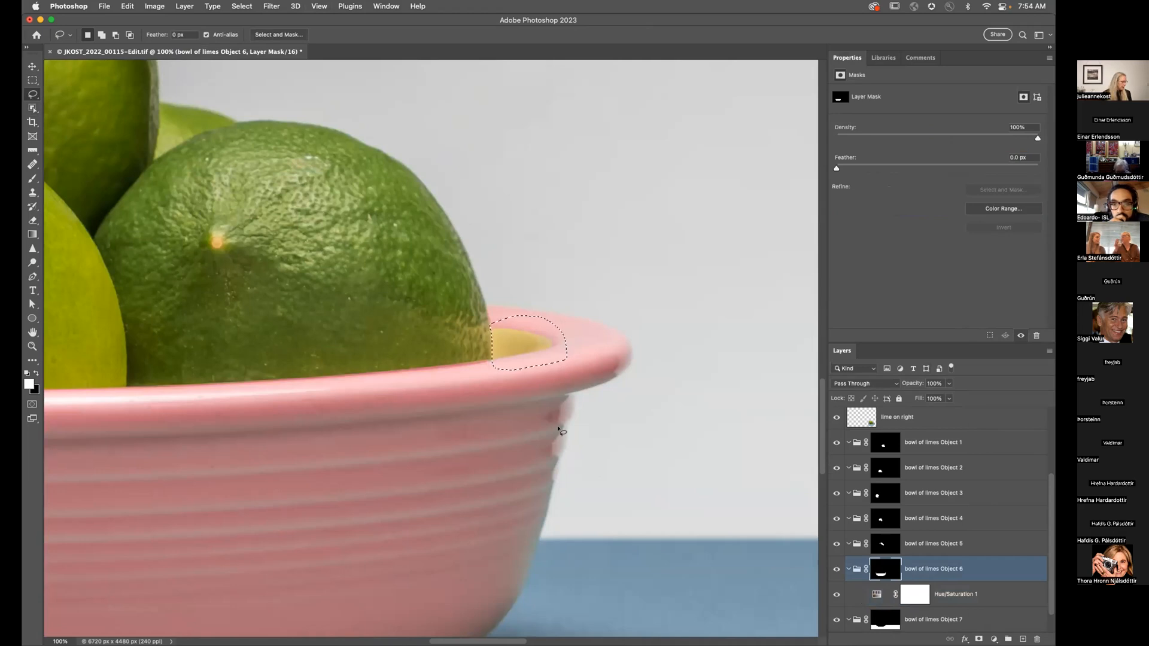
{"action": "key", "text": "alt+BackSpace"}
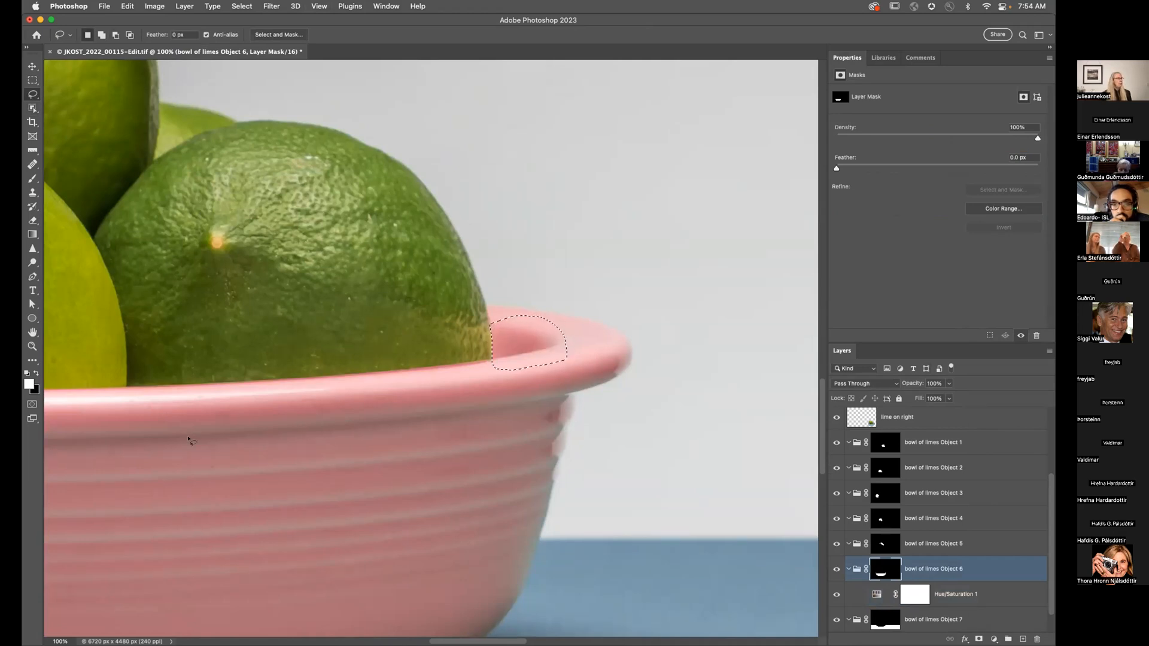
{"action": "key", "text": "super+d"}
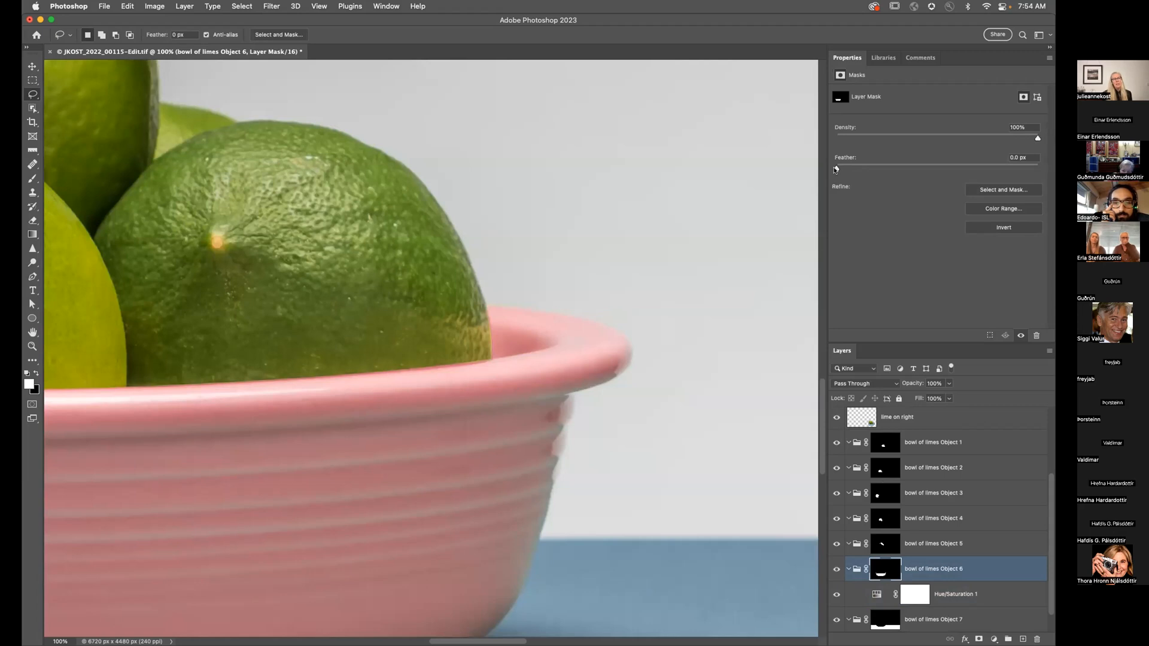
Step: Set the Object 6 mask Feather to 1.0 px and fit the image on screen
{"action": "left_click_drag", "start_coordinate": [844, 169], "coordinate": [847, 169]}
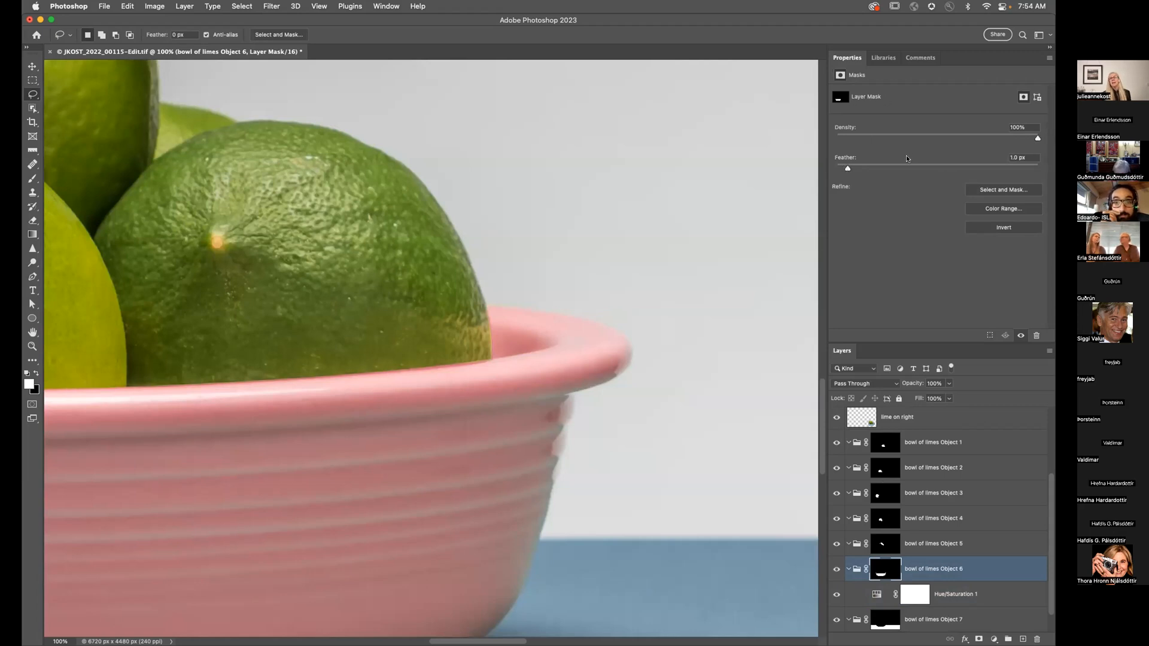
{"action": "key", "text": "super+0"}
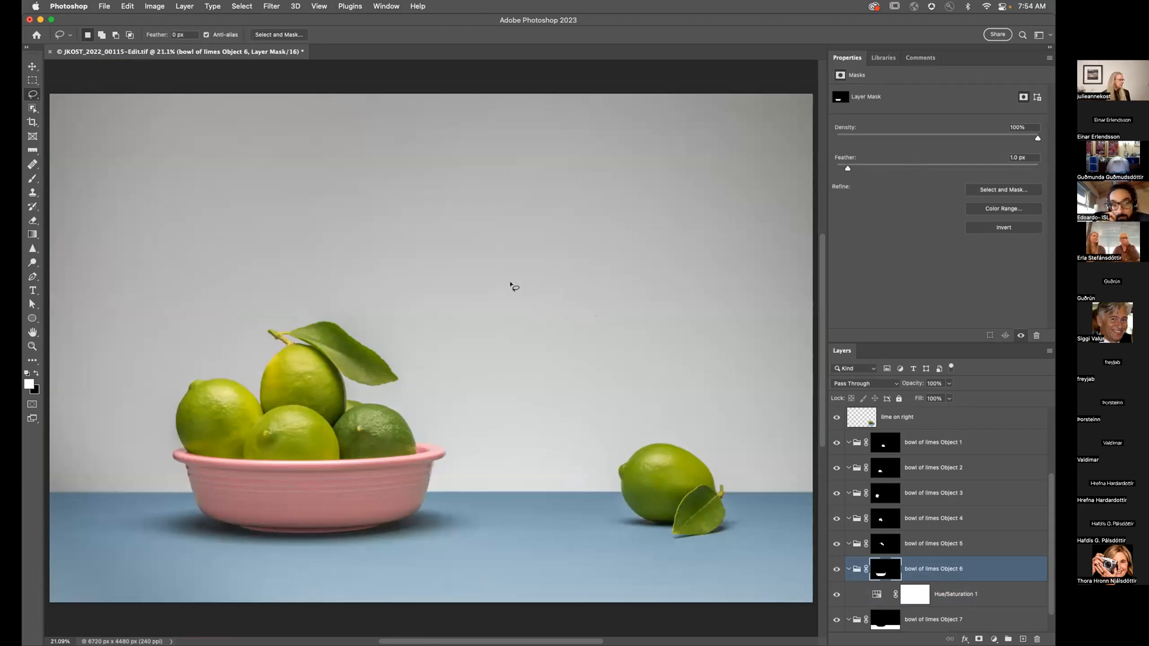
{"action": "key", "text": "super+Tab"}
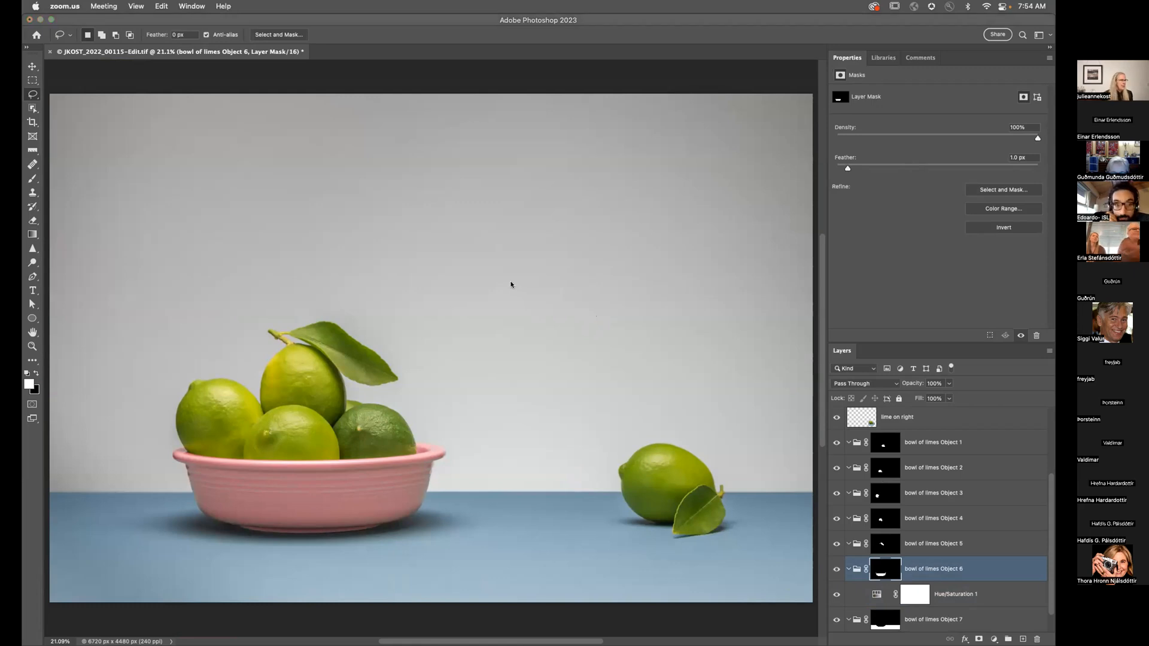
Step: In Lightroom Classic, send GrandmaUmbrellaBW to Photoshop via Edit Photo with the Edit option
{"action": "key", "text": "super+Tab"}
{"action": "key", "text": "super+Tab"}
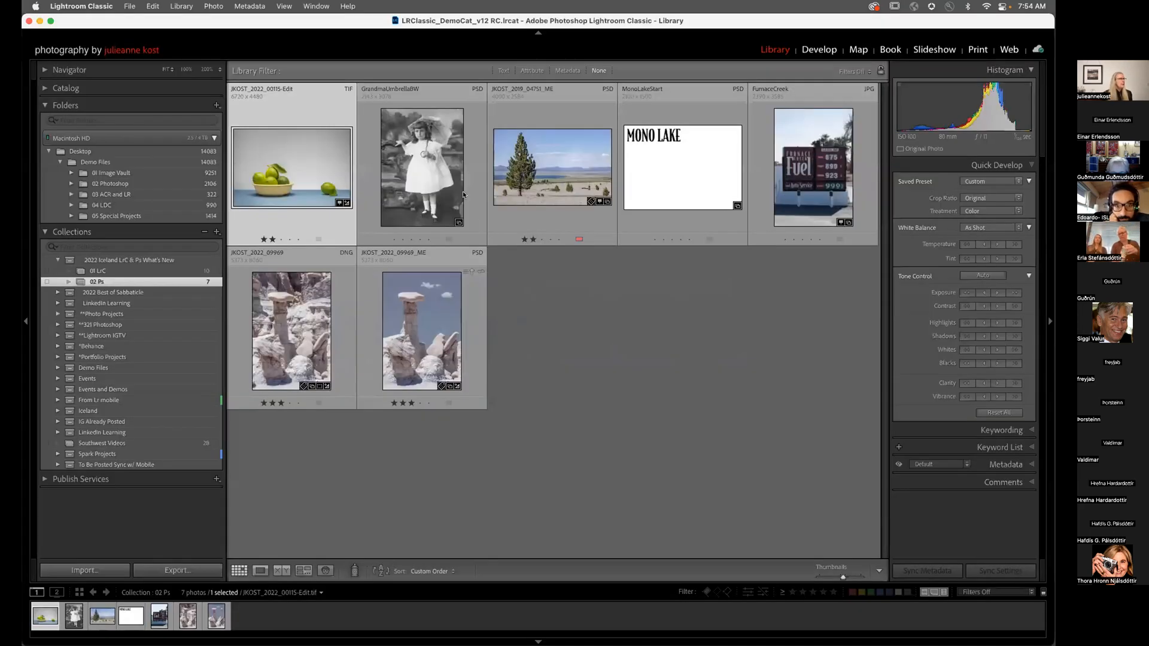
{"action": "left_click", "coordinate": [464, 195]}
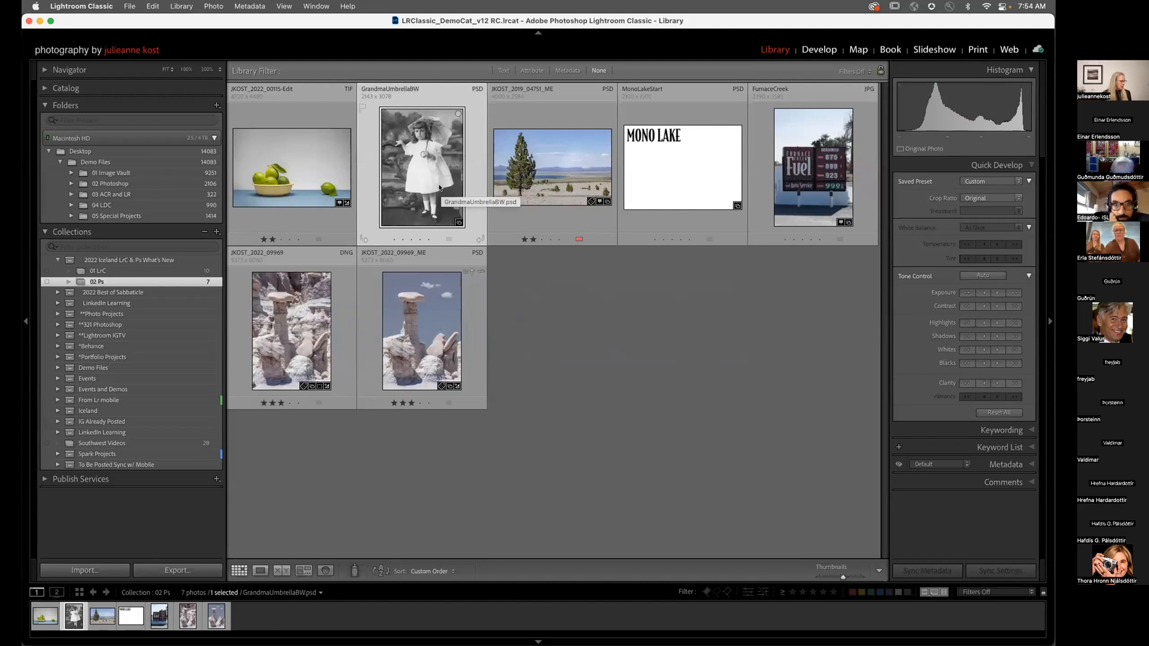
{"action": "key", "text": "super+e"}
{"action": "left_click", "coordinate": [627, 294]}
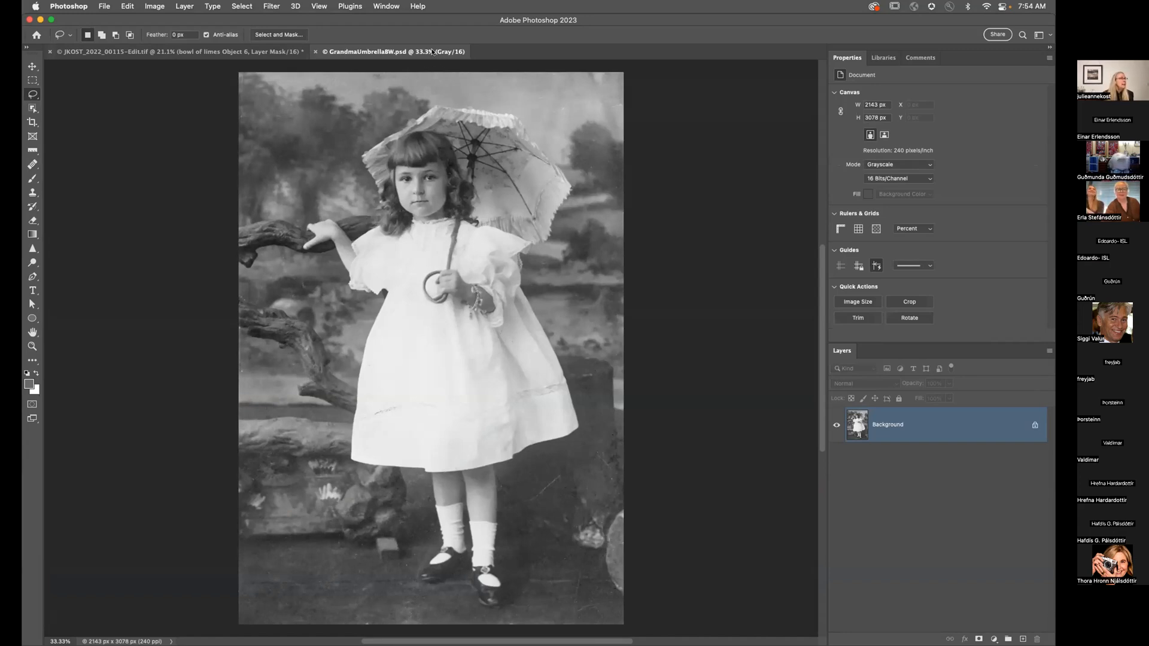
Step: Convert the umbrella portrait via Image > Mode > RGB Color, then launch Filter > Neural Filters
{"action": "left_click", "coordinate": [185, 6]}
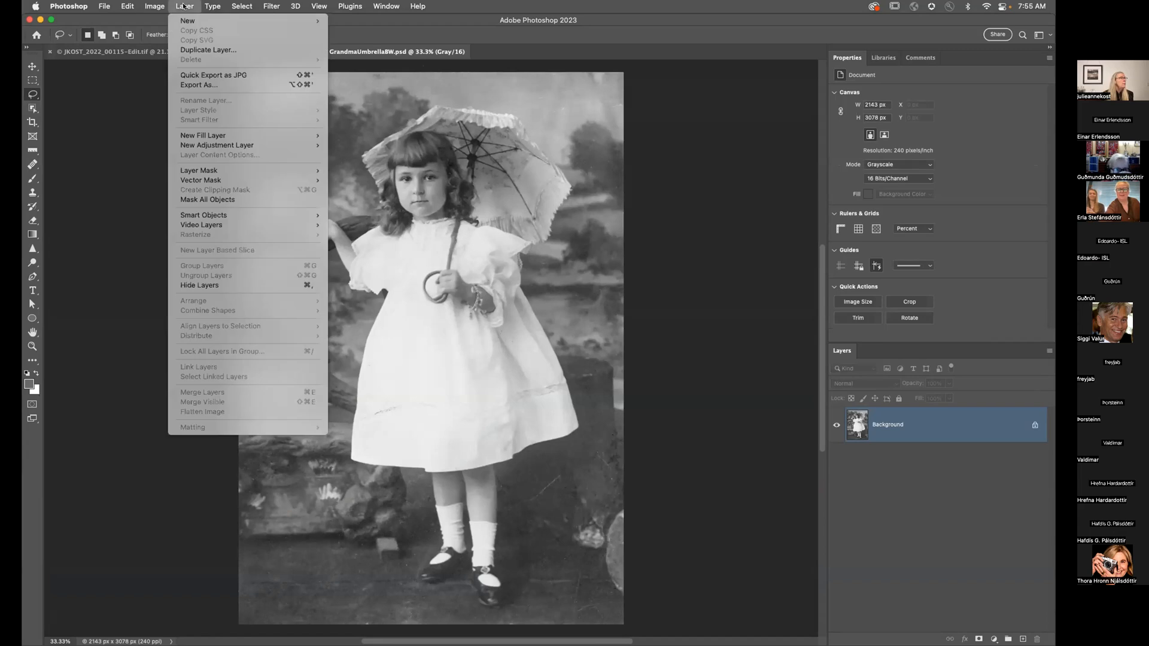
{"action": "mouse_move", "coordinate": [271, 6]}
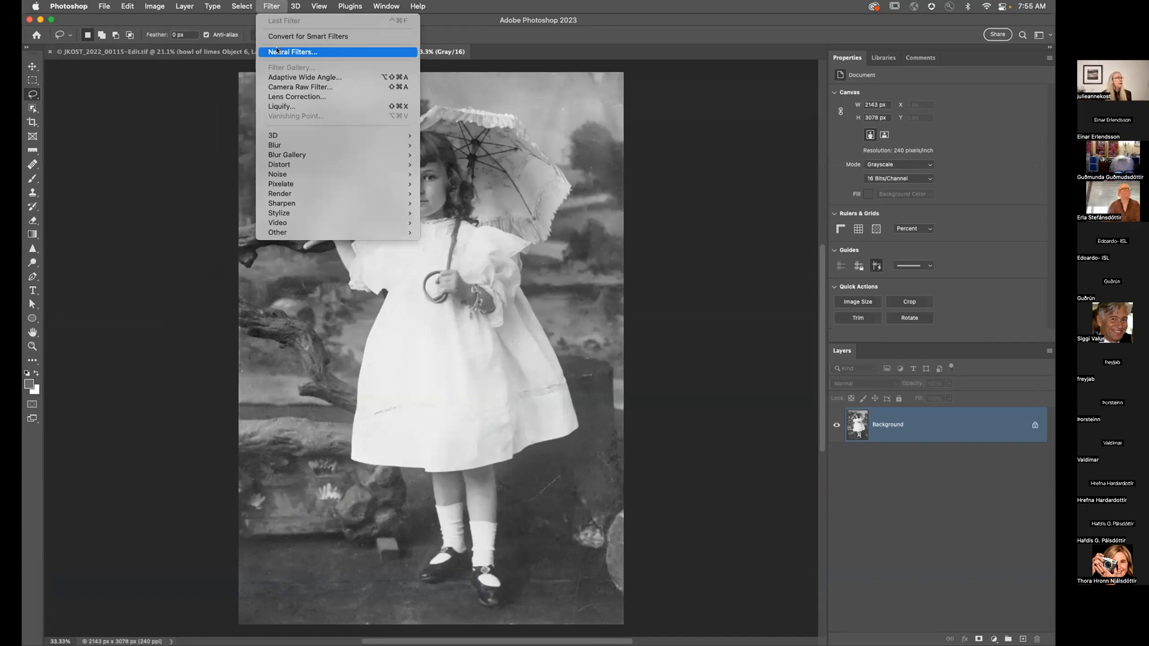
{"action": "mouse_move", "coordinate": [155, 6]}
{"action": "mouse_move", "coordinate": [179, 21]}
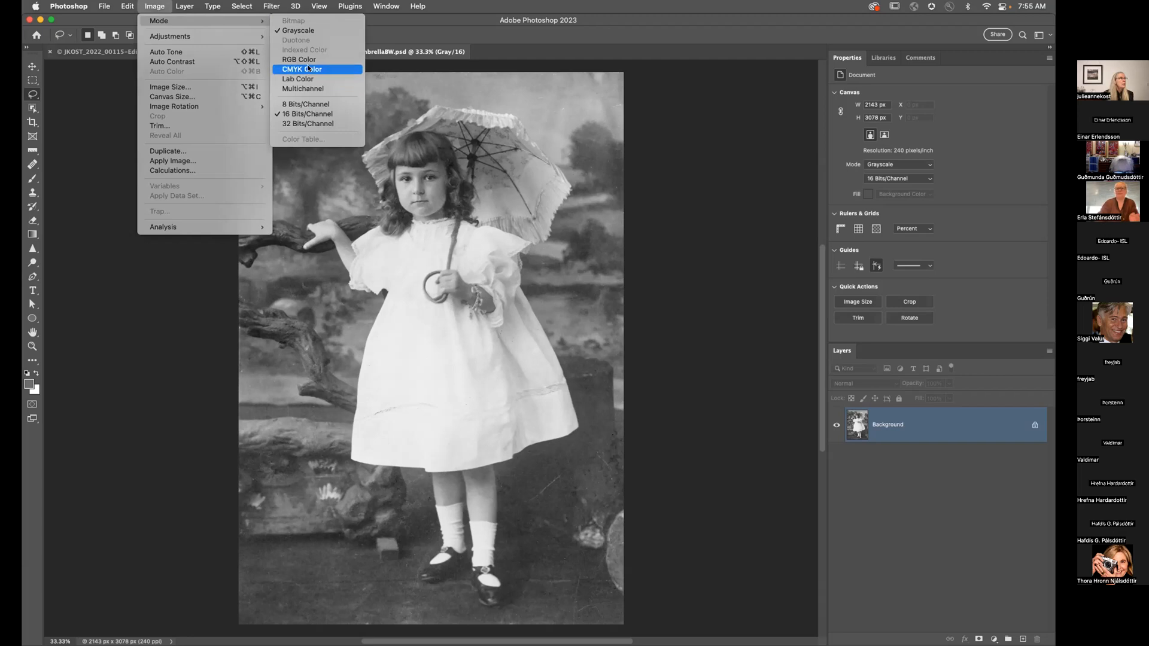
{"action": "left_click", "coordinate": [310, 60]}
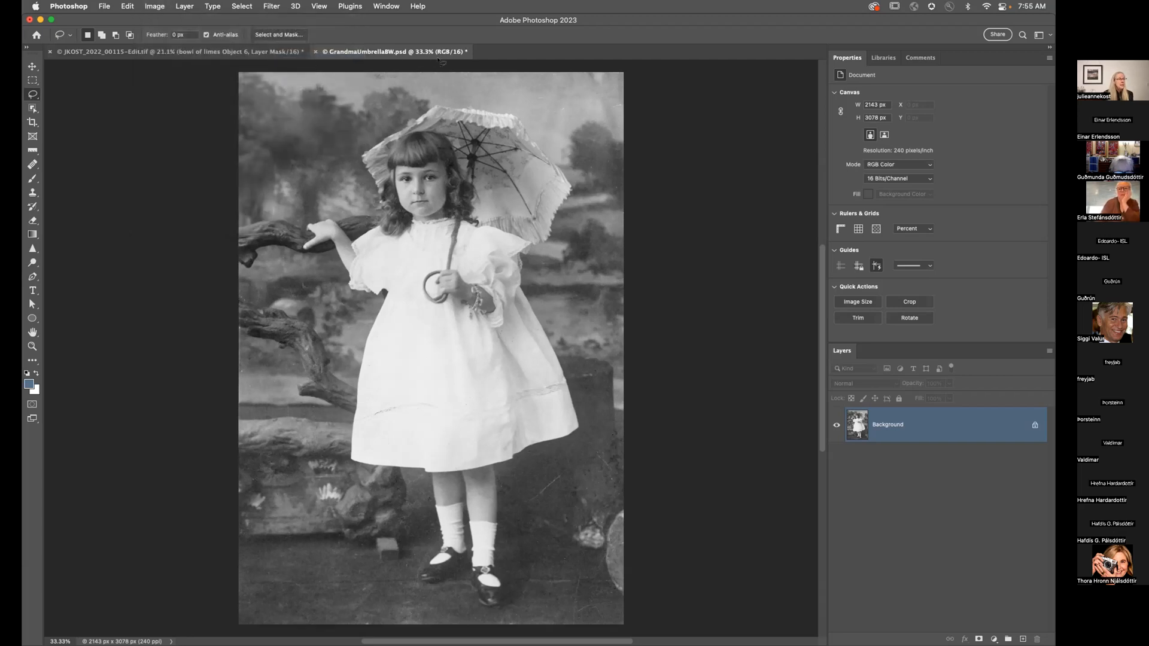
{"action": "left_click", "coordinate": [276, 7]}
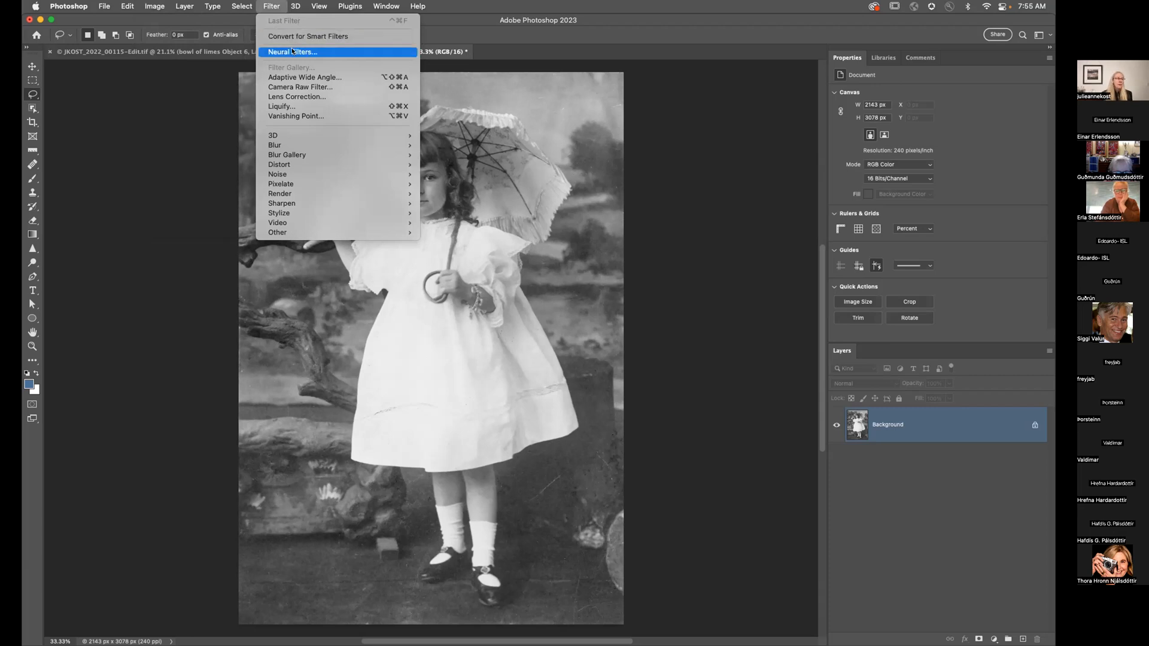
{"action": "left_click", "coordinate": [293, 52]}
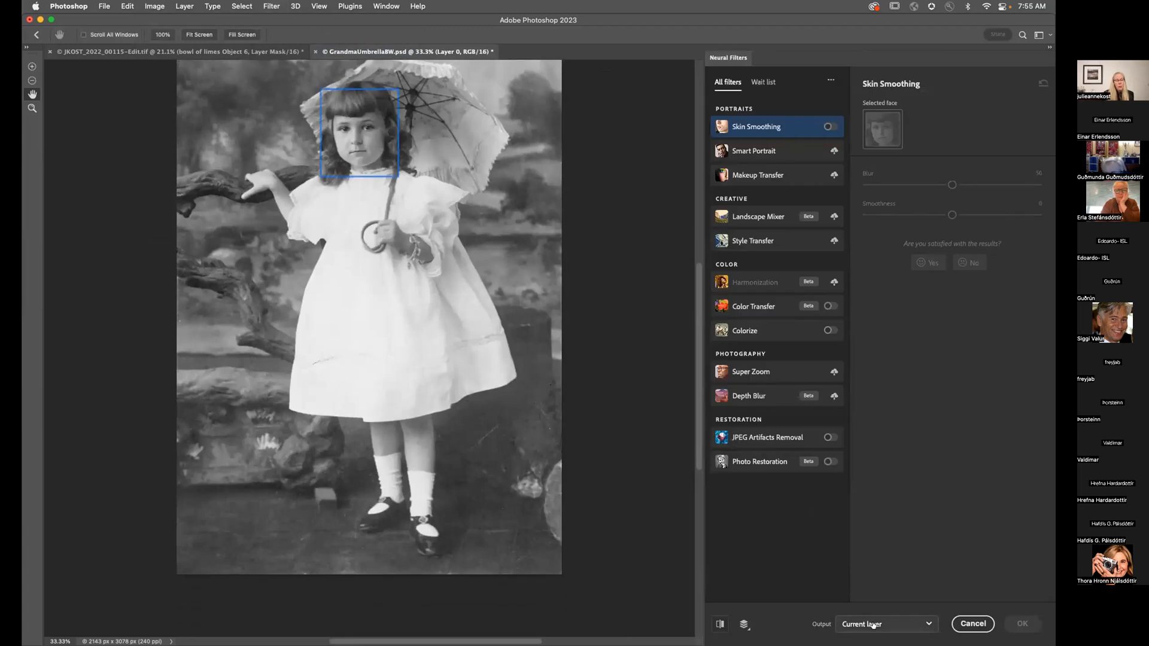
Step: Set Neural Filters output to Smart filter and switch on Photo Restoration for the portrait
{"action": "left_click", "coordinate": [871, 625]}
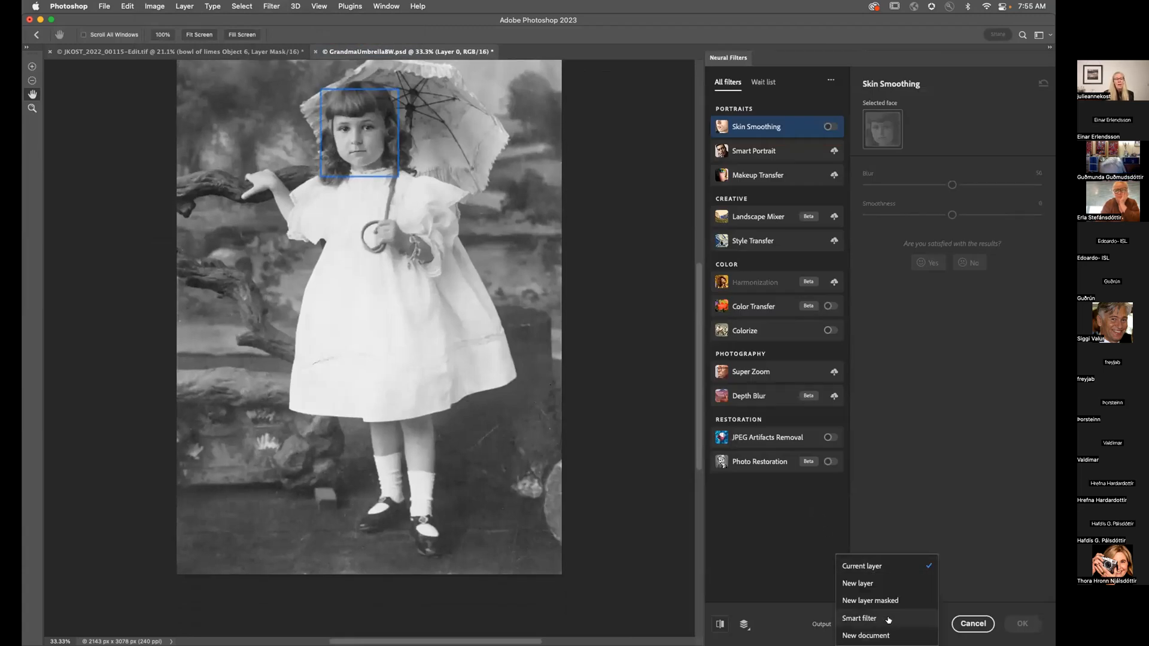
{"action": "left_click", "coordinate": [885, 621]}
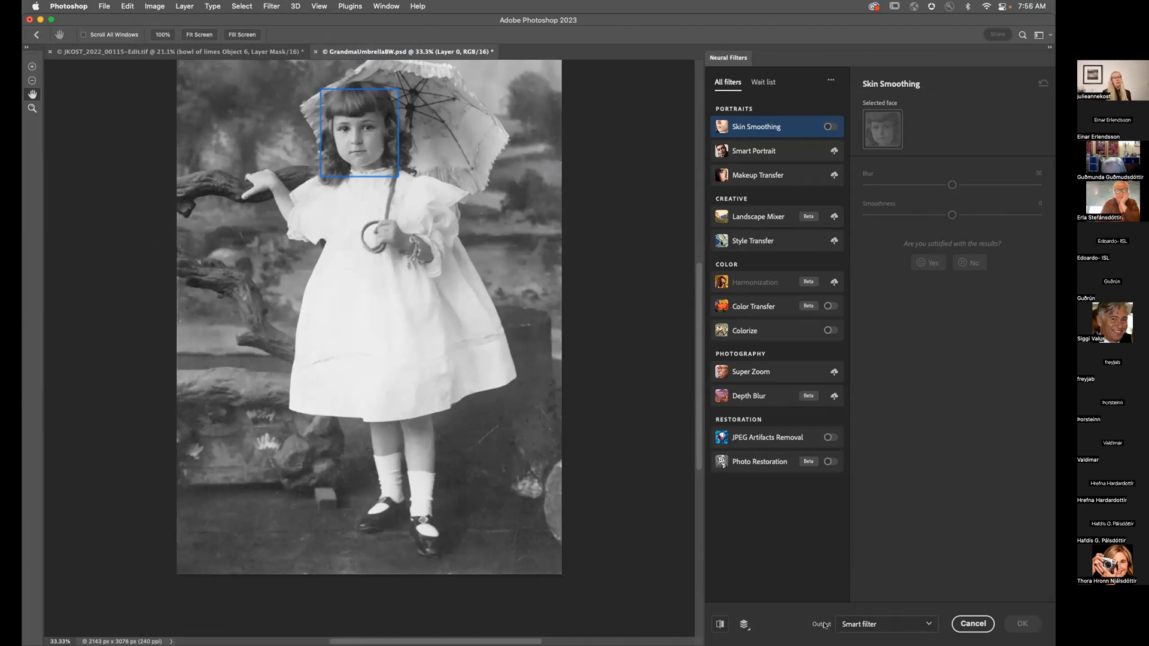
{"action": "left_click", "coordinate": [752, 465]}
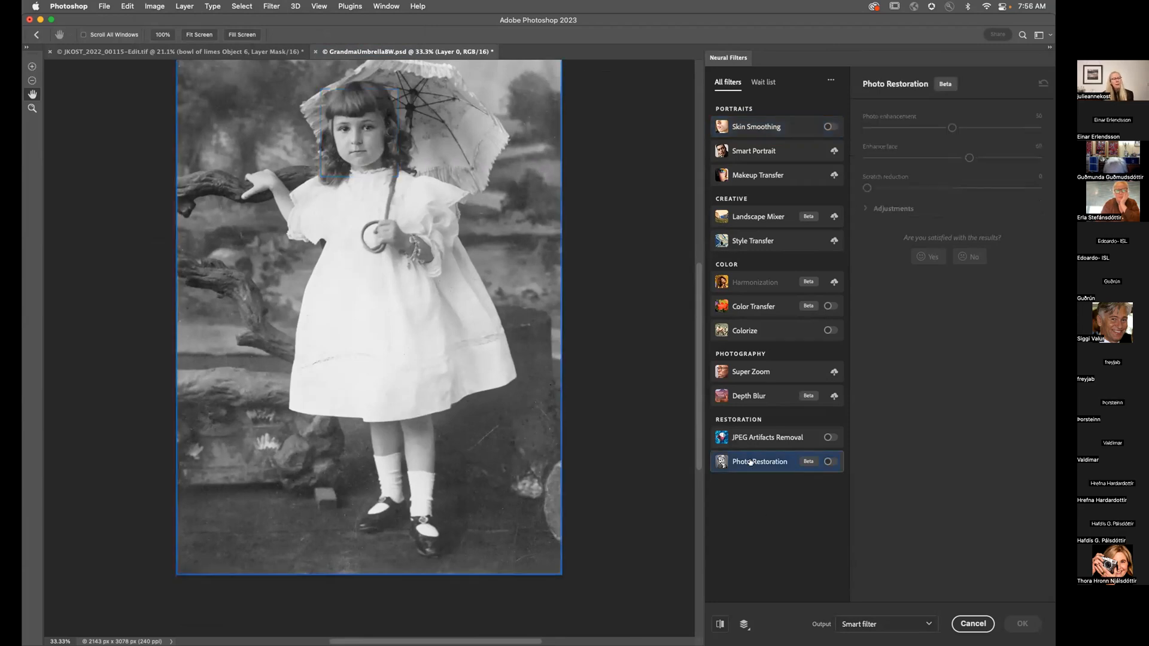
{"action": "mouse_move", "coordinate": [786, 464]}
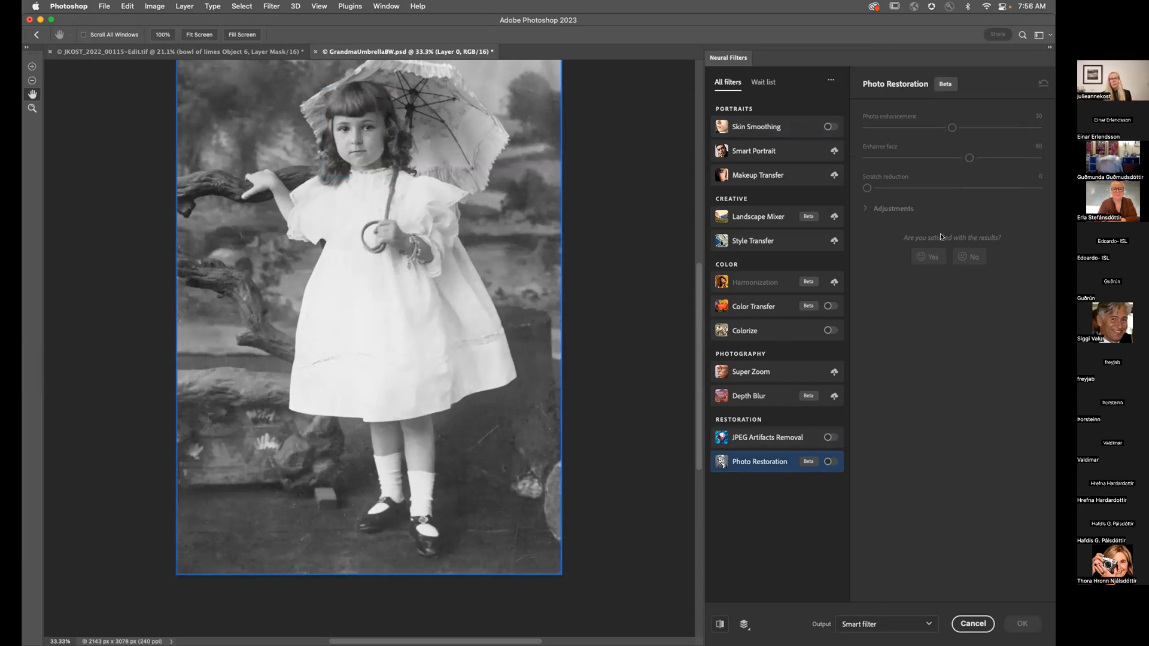
{"action": "left_click", "coordinate": [830, 462]}
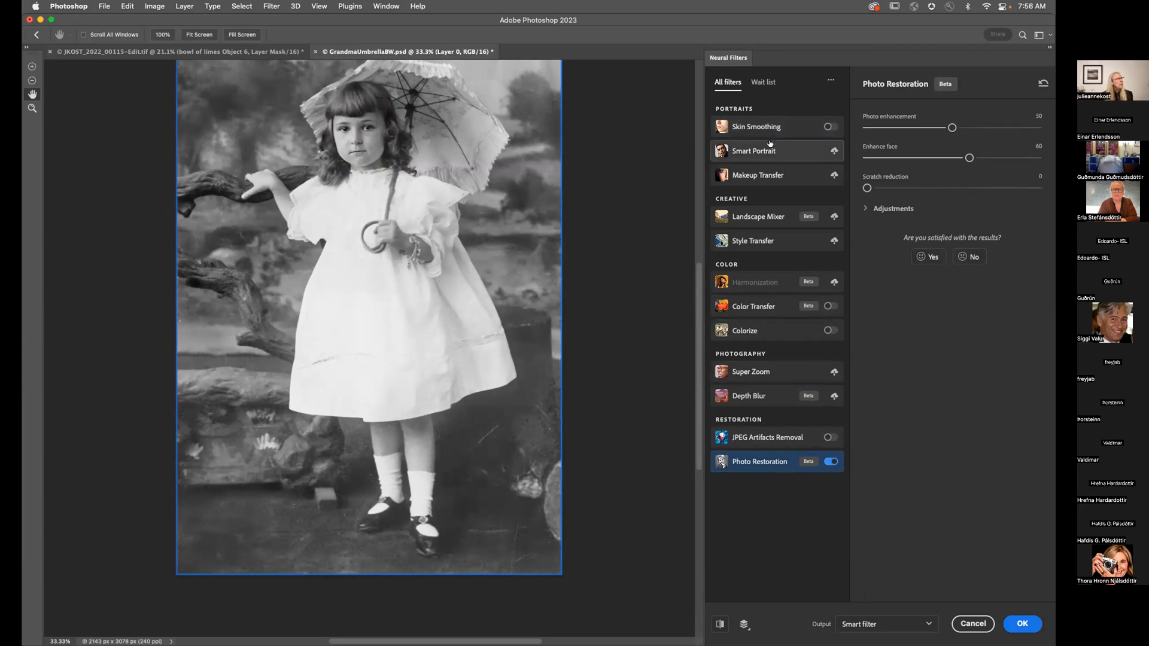
{"action": "mouse_move", "coordinate": [768, 152]}
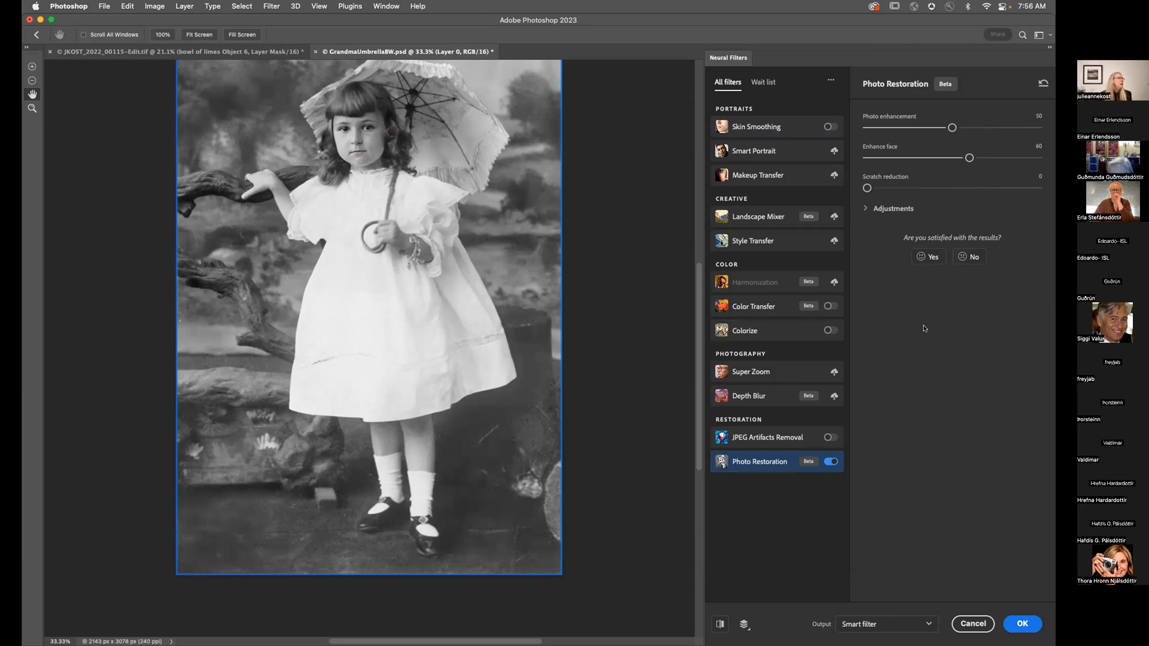
Step: Compare the Photo Restoration result with the original at 100% on the girl's face, briefly checking the Adjustments settings
{"action": "scroll", "coordinate": [535, 342], "scroll_direction": "up", "scroll_amount": 3}
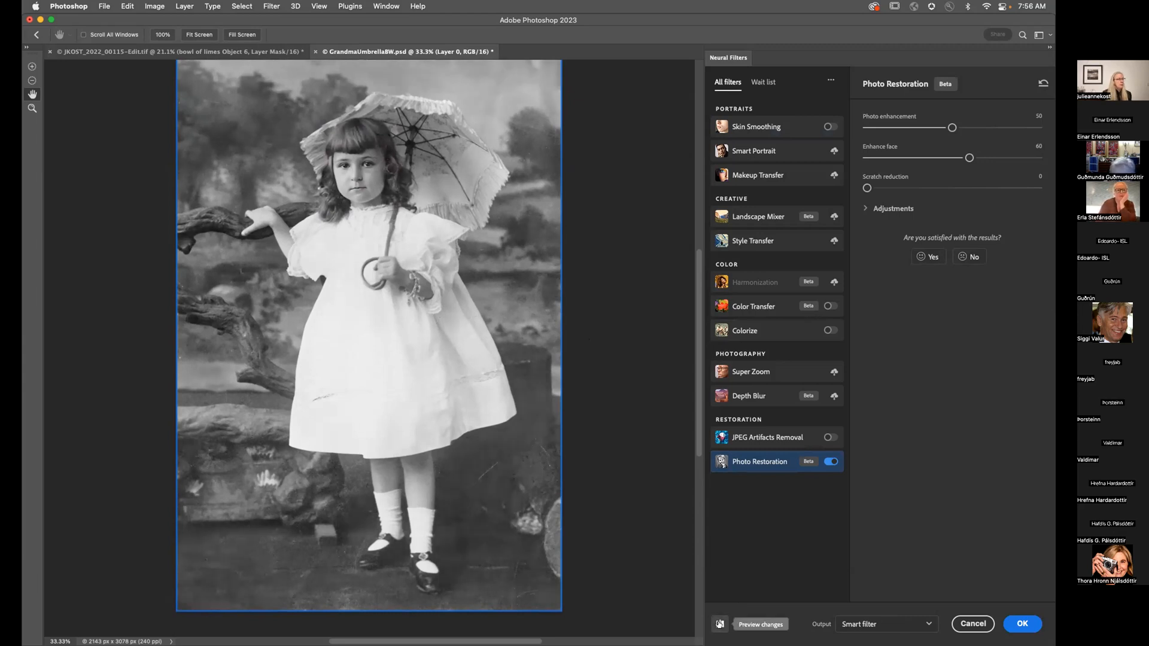
{"action": "left_click", "coordinate": [720, 625]}
{"action": "key", "text": "super+1"}
{"action": "scroll", "coordinate": [572, 401], "scroll_direction": "up", "scroll_amount": 10}
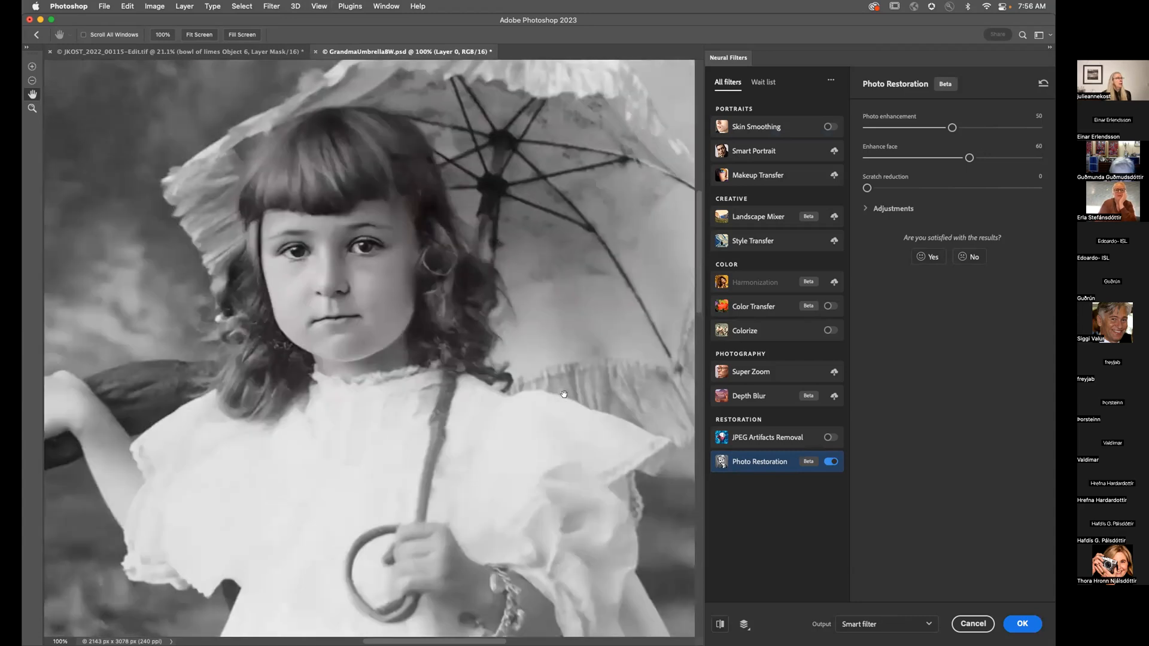
{"action": "scroll", "coordinate": [564, 395], "scroll_direction": "up", "scroll_amount": 2}
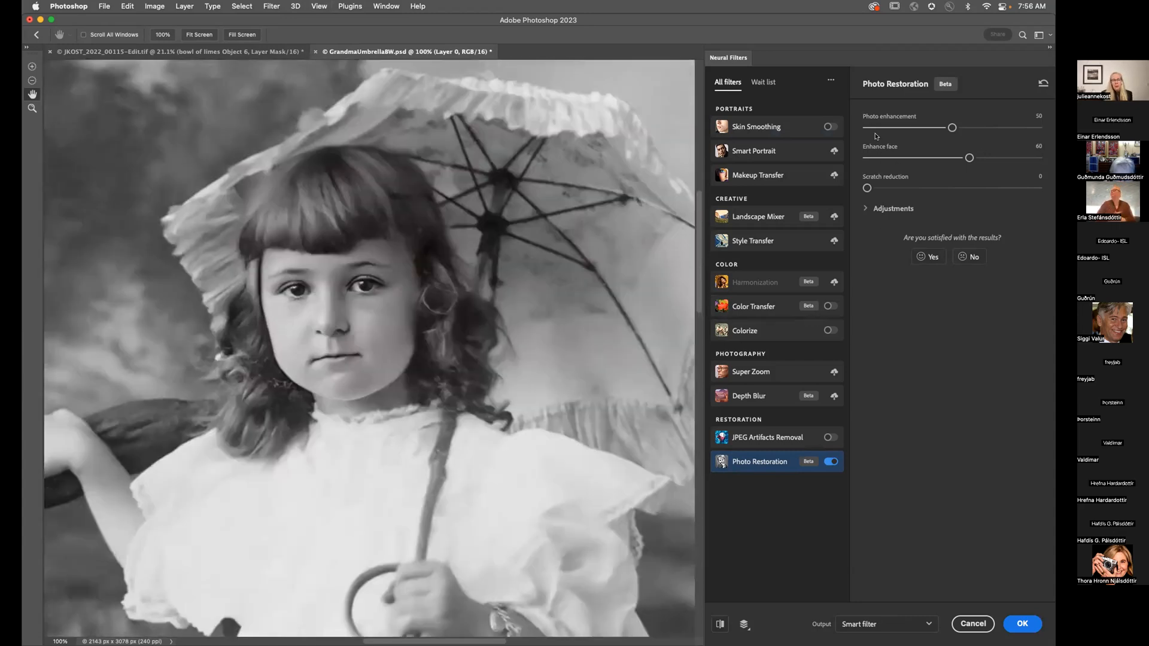
{"action": "left_click", "coordinate": [892, 209]}
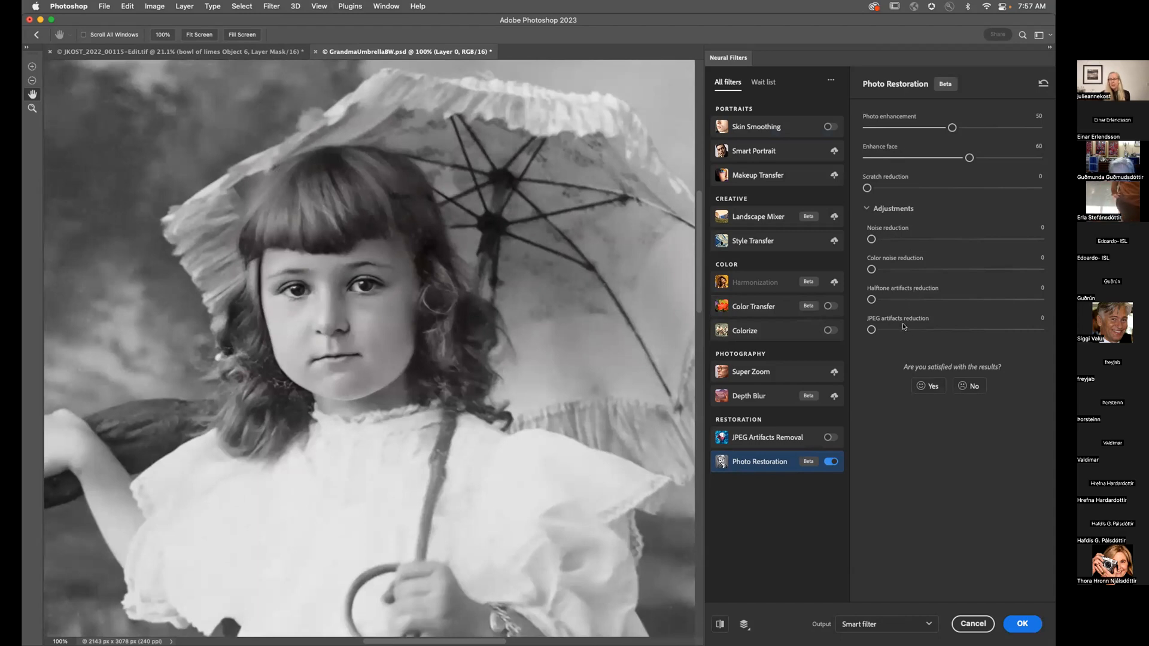
{"action": "left_click", "coordinate": [867, 209]}
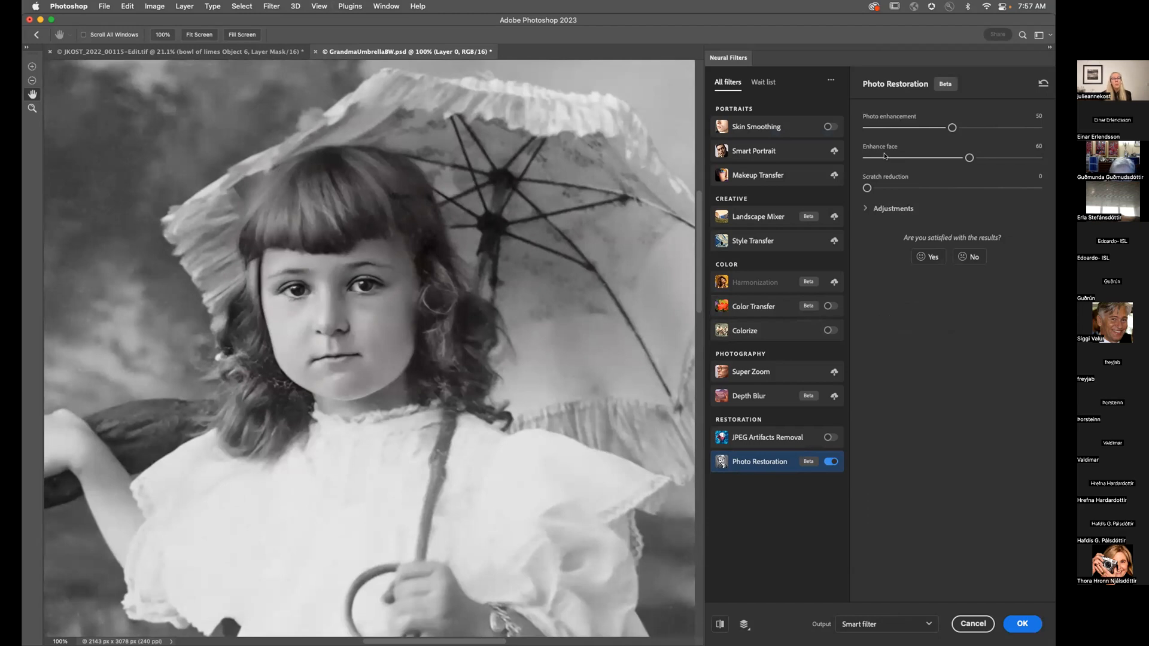
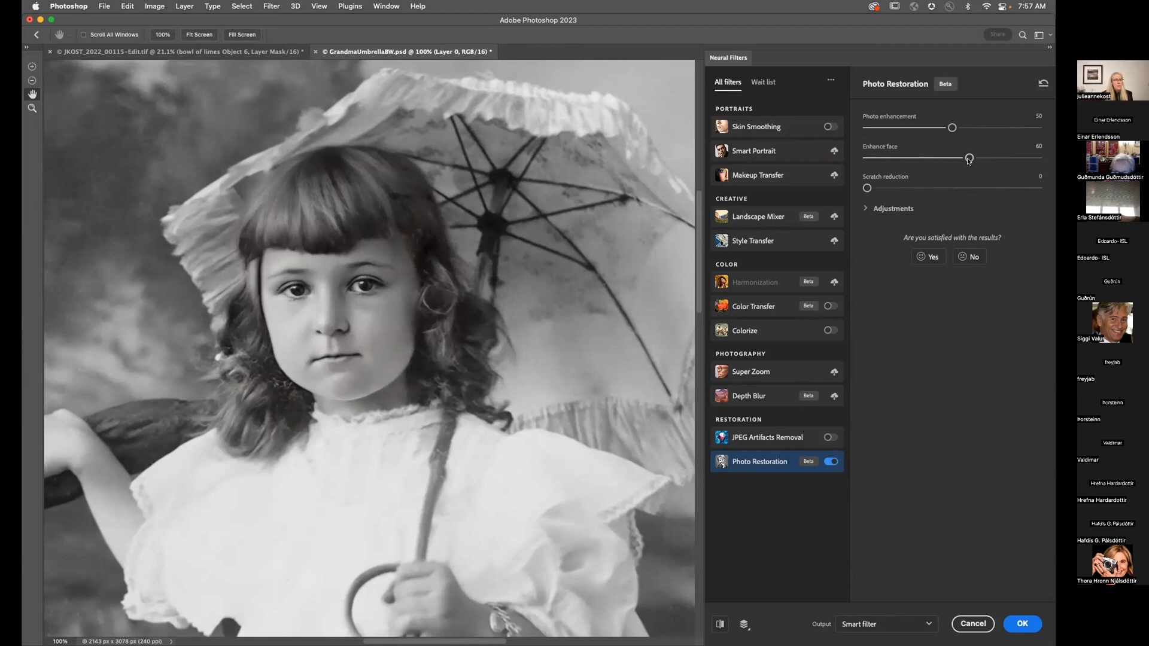
Step: Set Photo Restoration to Enhance face 0, Photo enhancement 50 and Scratch reduction 50
{"action": "left_click_drag", "start_coordinate": [970, 158], "coordinate": [855, 157]}
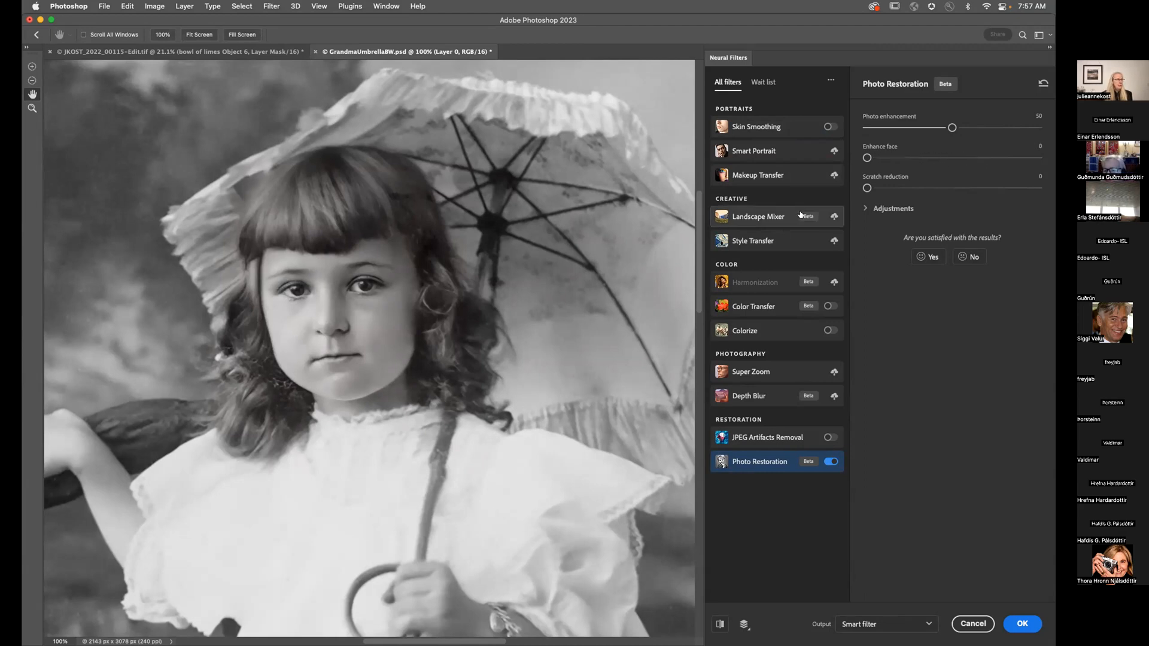
{"action": "left_click", "coordinate": [956, 127]}
{"action": "left_click_drag", "start_coordinate": [973, 129], "coordinate": [1046, 133]}
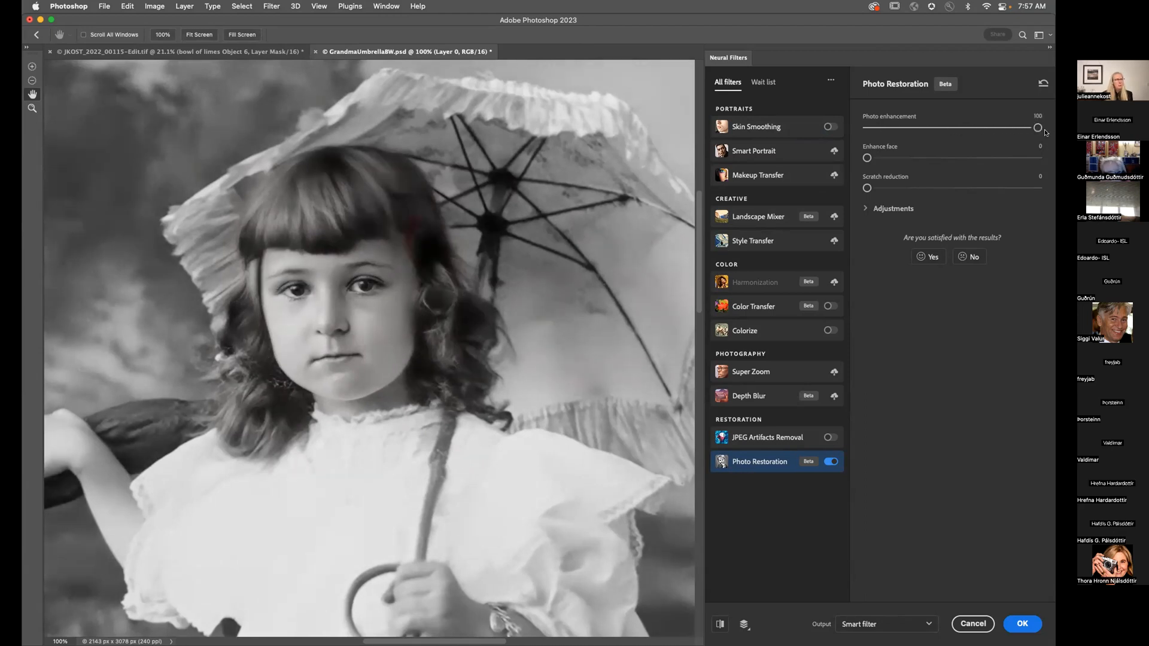
{"action": "left_click", "coordinate": [950, 128]}
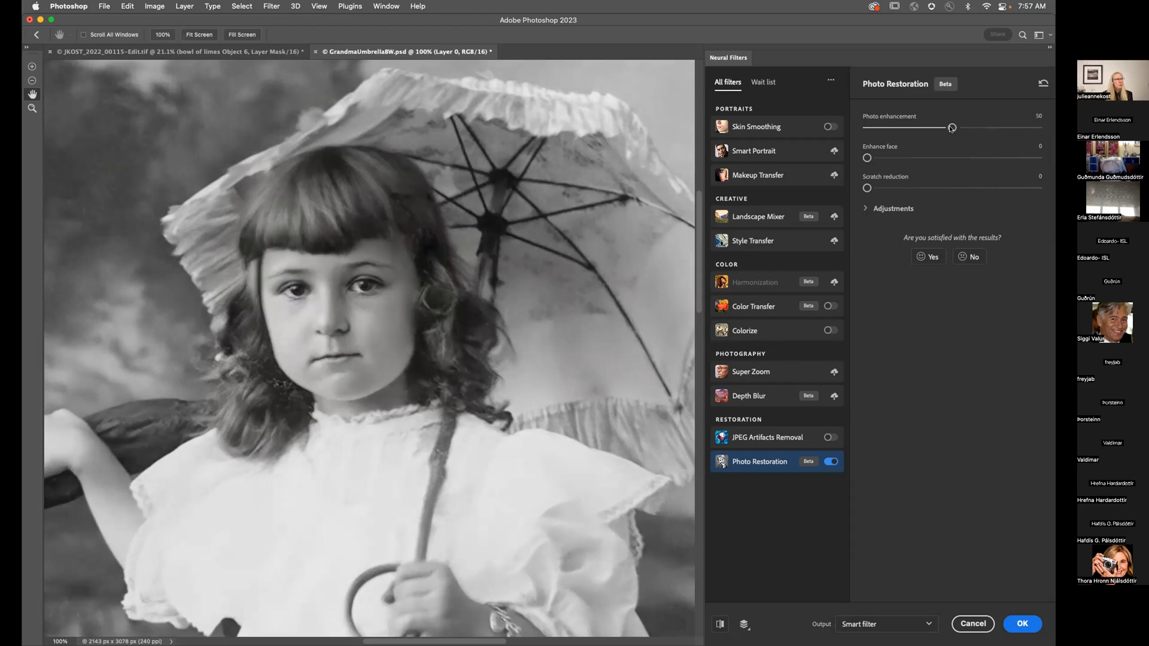
{"action": "left_click_drag", "start_coordinate": [867, 188], "coordinate": [952, 189]}
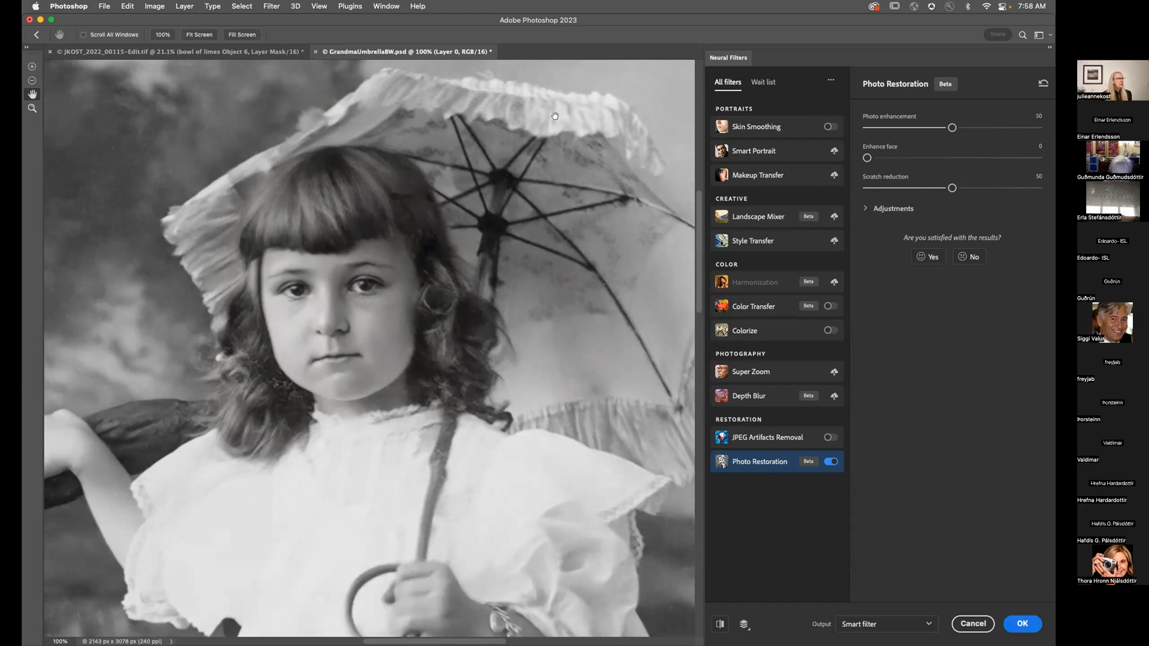
Step: Inspect the umbrella and the full restored photo, then apply the filter
{"action": "left_click_drag", "start_coordinate": [577, 259], "coordinate": [489, 298]}
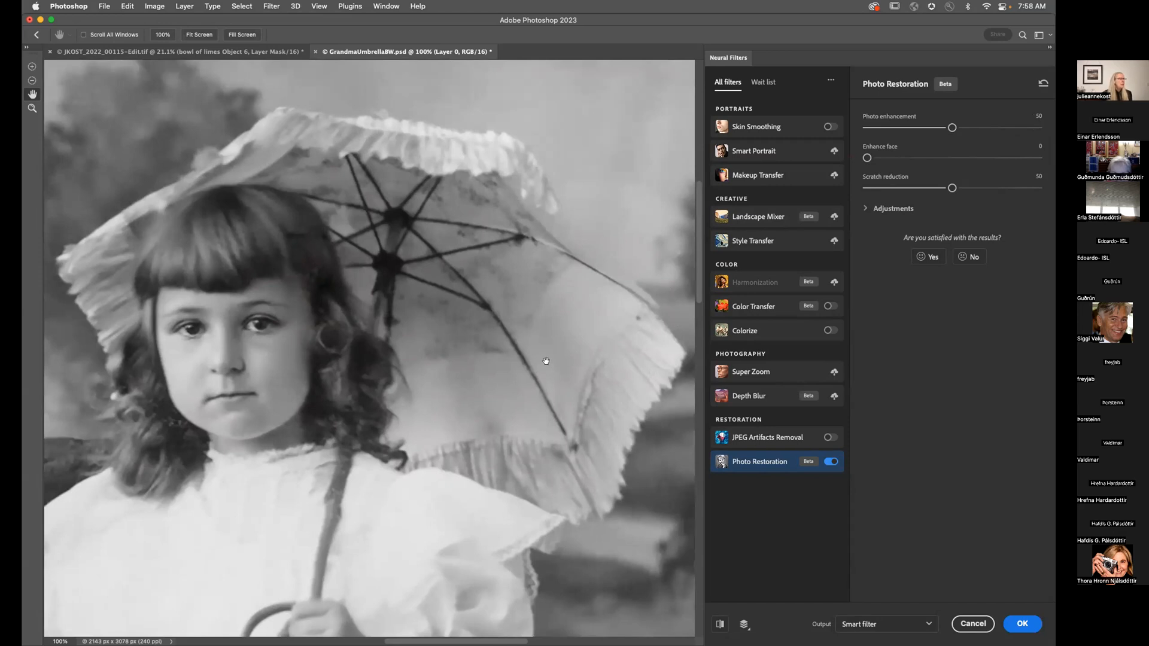
{"action": "key", "text": "super+0"}
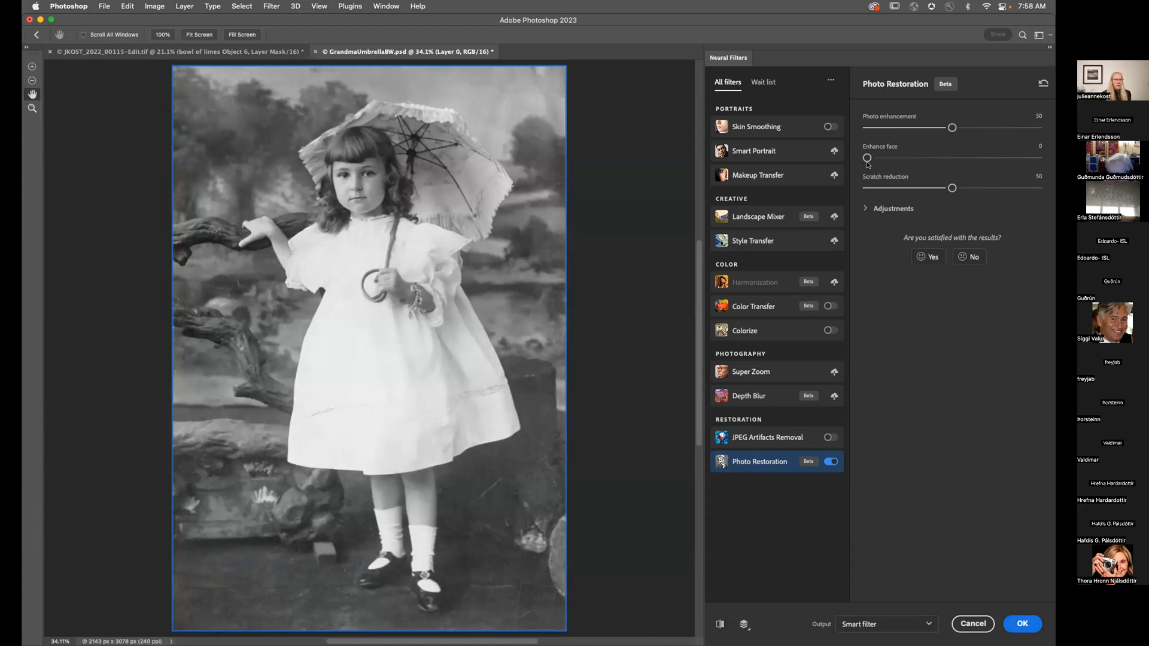
{"action": "left_click", "coordinate": [1012, 621]}
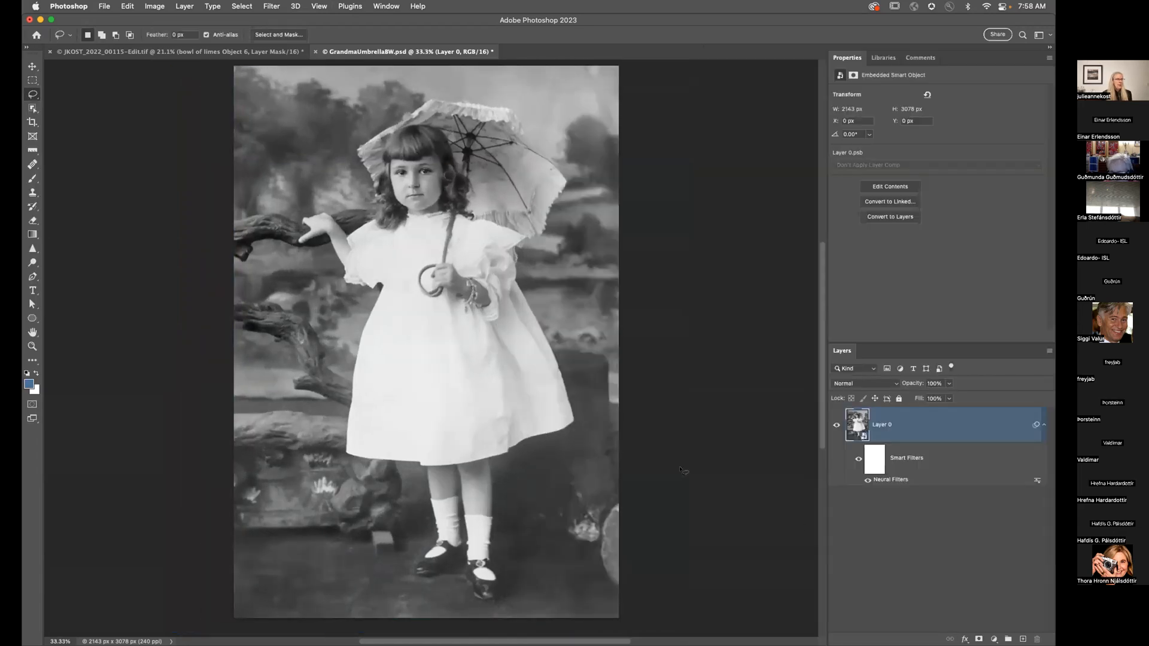
Step: Paint black on the smart filter mask over the dress, then duplicate the layer as Layer 0 copy
{"action": "left_click", "coordinate": [877, 456]}
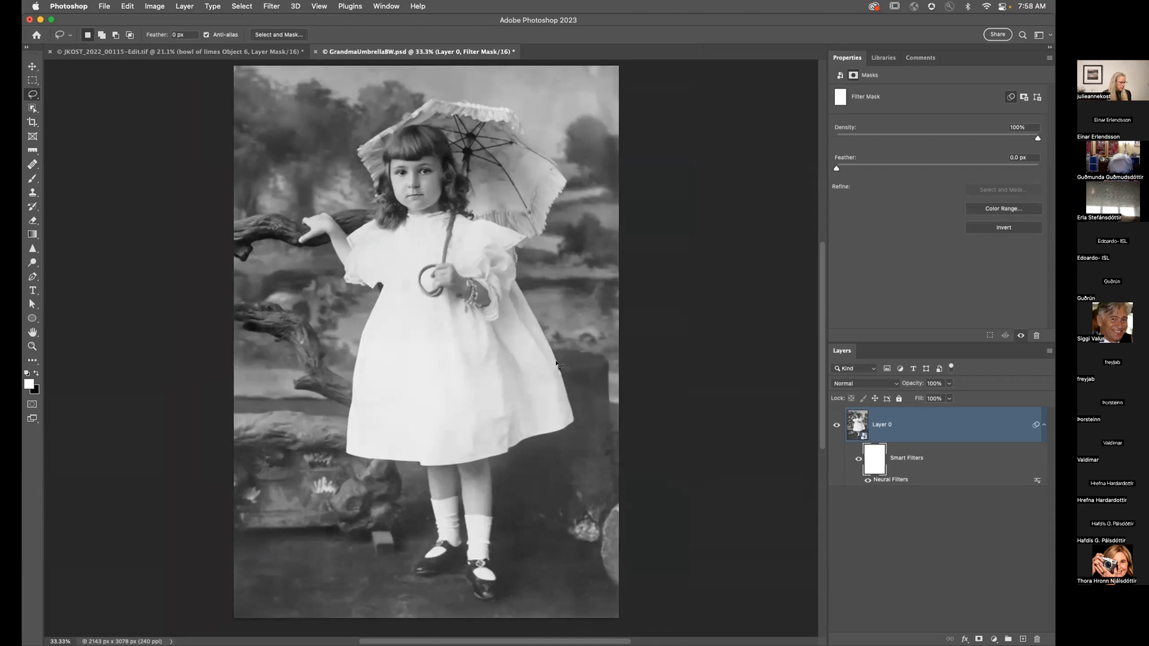
{"action": "key", "text": "b"}
{"action": "key", "text": "x"}
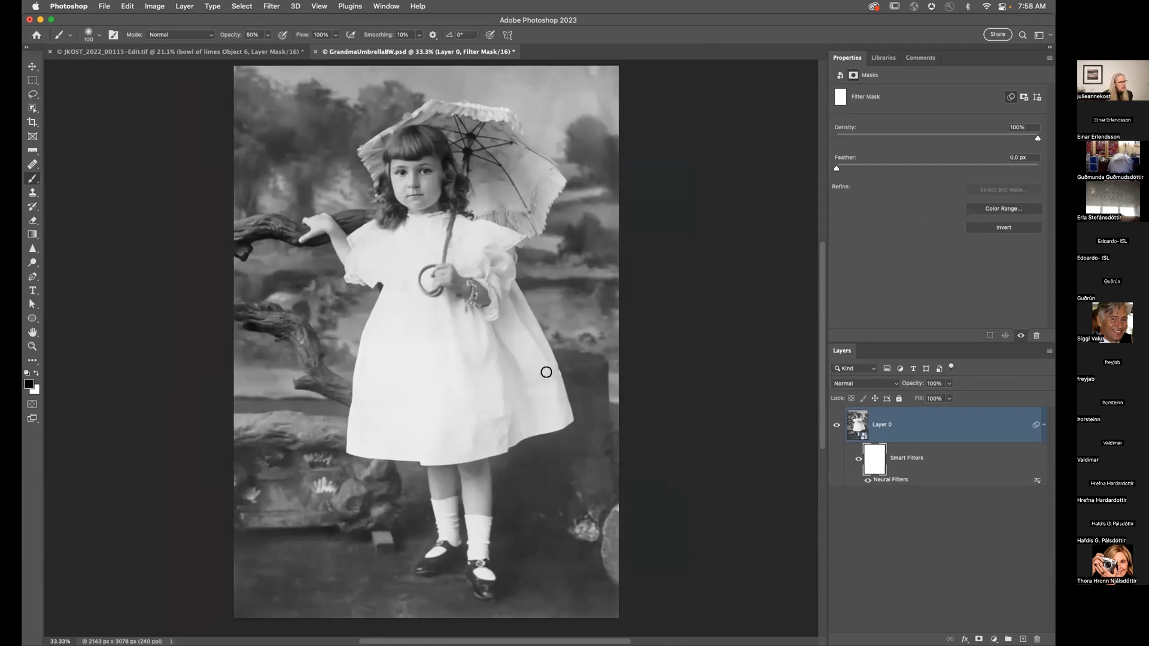
{"action": "mouse_move", "coordinate": [547, 379]}
{"action": "left_mouse_down"}
{"action": "mouse_move", "coordinate": [486, 394]}
{"action": "mouse_move", "coordinate": [497, 394]}
{"action": "left_mouse_up"}
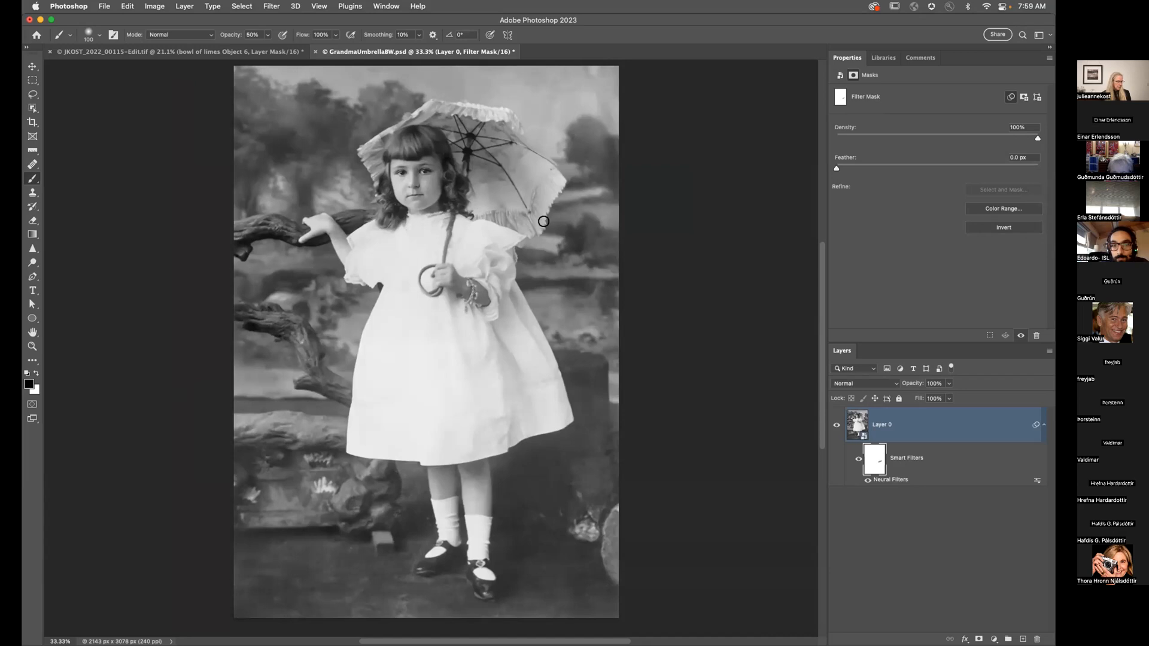
{"action": "key", "text": "super+j"}
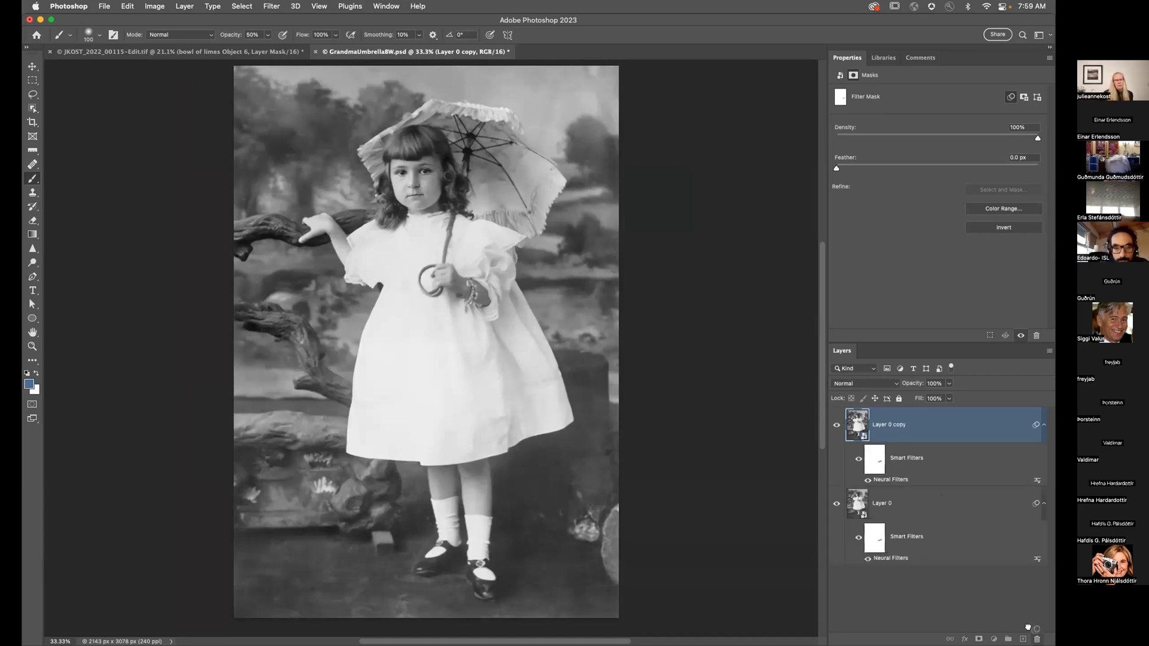
Step: Delete the copy's smart filters and enable Photo Restoration in Neural Filters
{"action": "left_click", "coordinate": [1038, 638]}
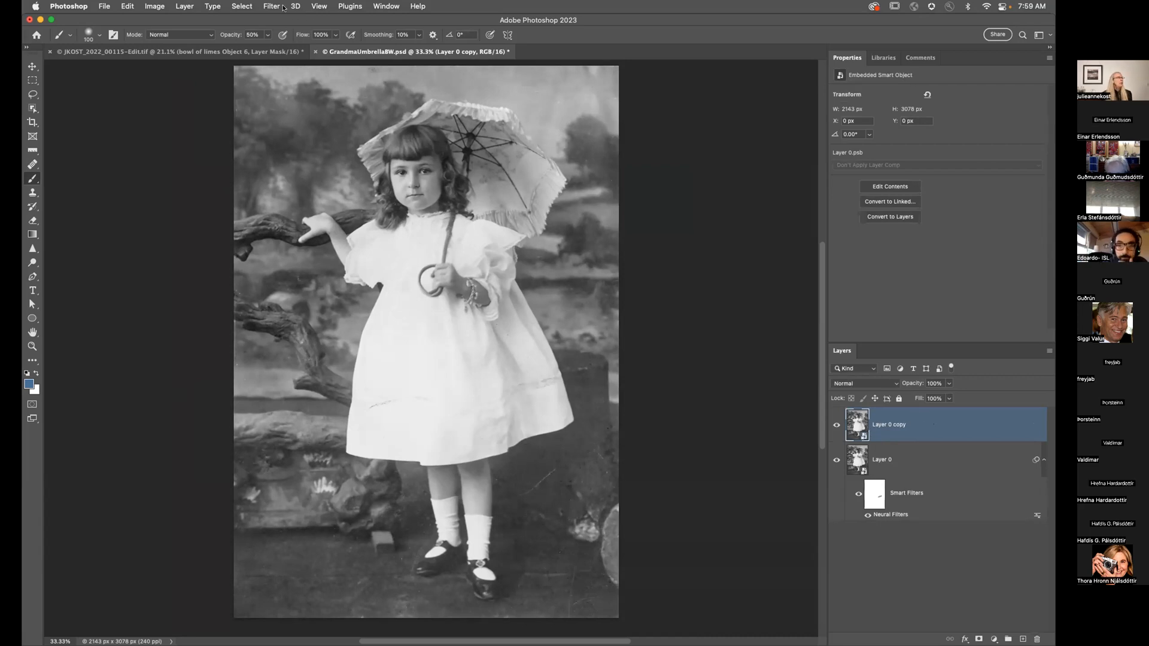
{"action": "left_click", "coordinate": [276, 7]}
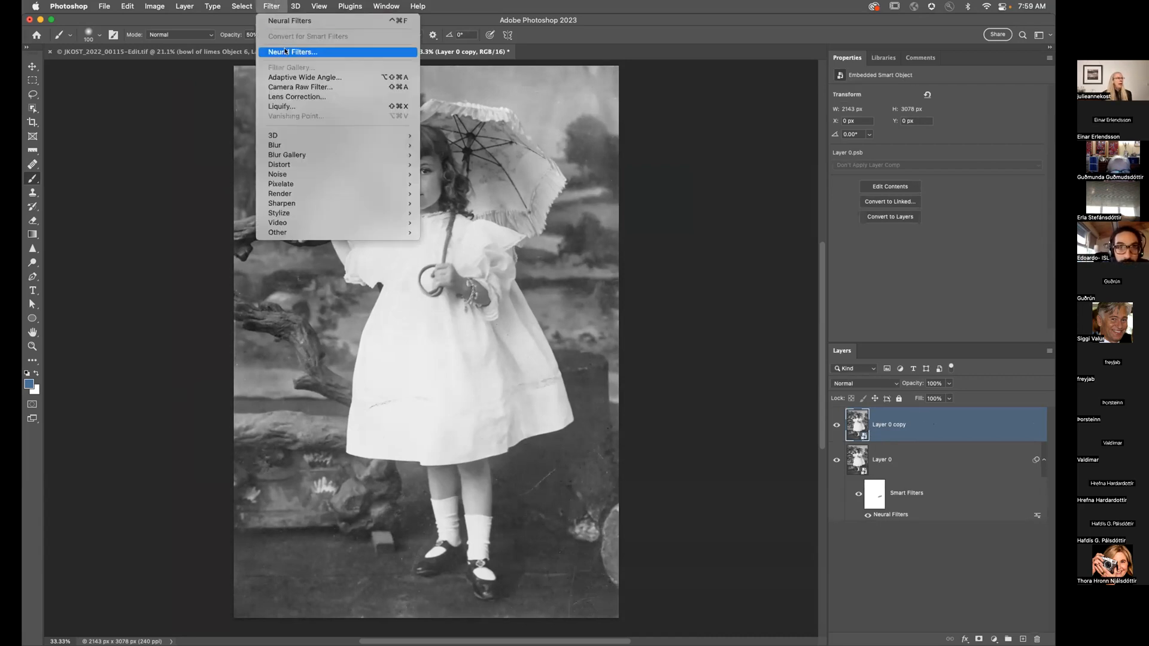
{"action": "left_click", "coordinate": [290, 20]}
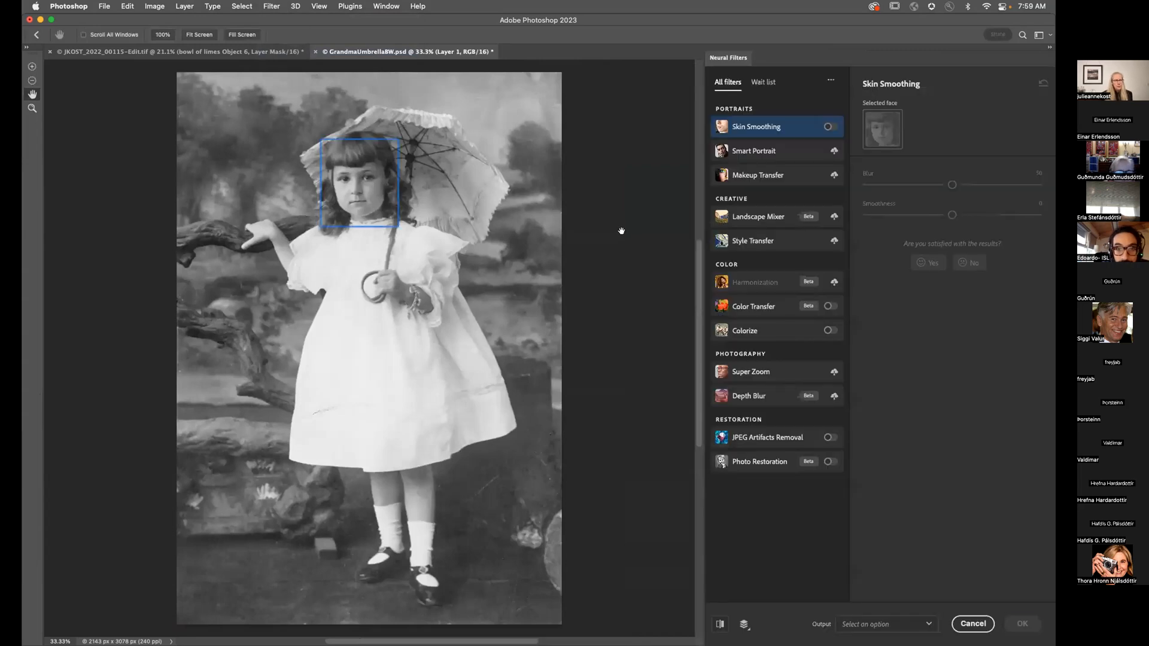
{"action": "left_click", "coordinate": [780, 462]}
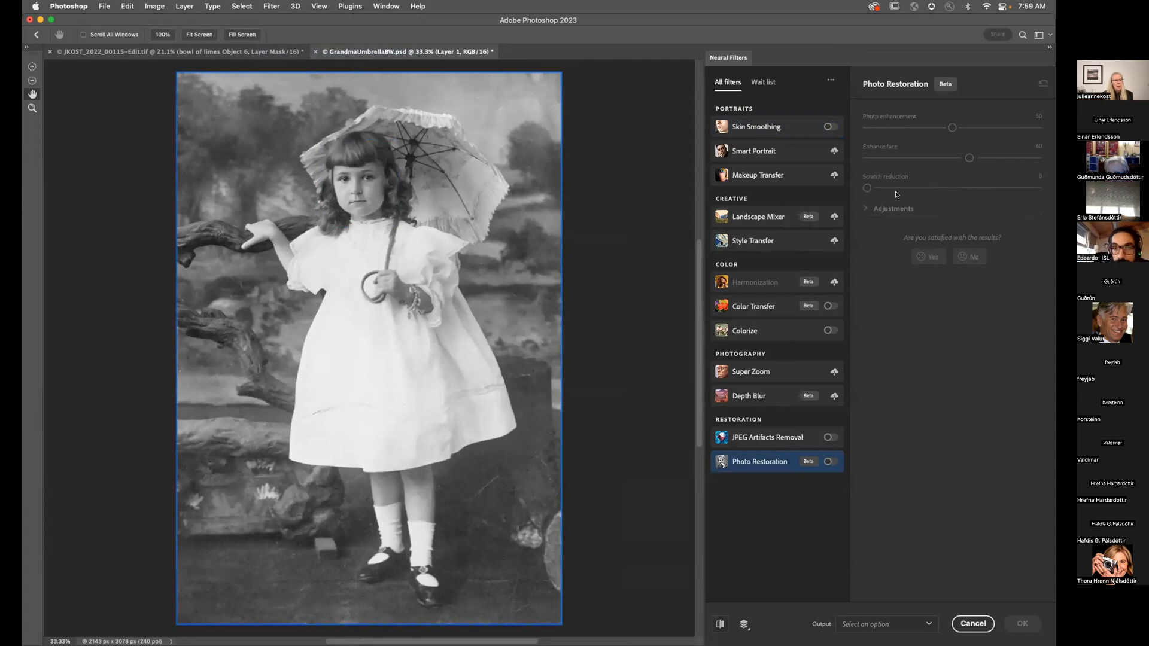
{"action": "left_click", "coordinate": [829, 461]}
Step: Set Scratch reduction 51 and Enhance face 100 at 100% zoom, then apply
{"action": "left_click", "coordinate": [954, 188]}
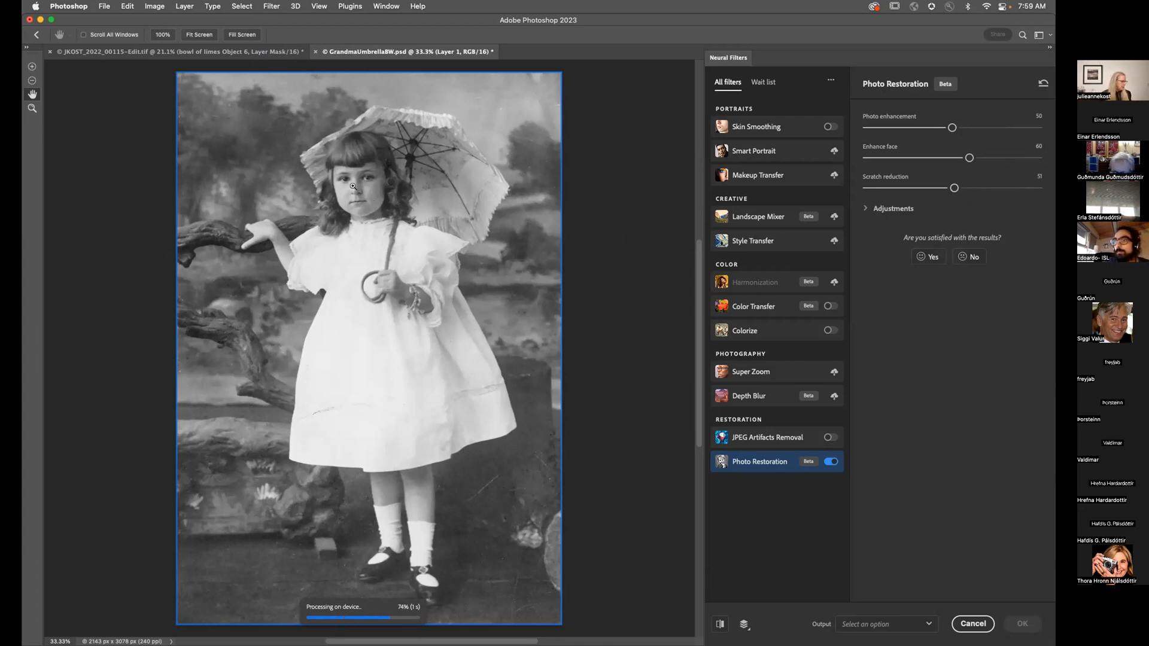
{"action": "key", "text": "super+1"}
{"action": "scroll", "coordinate": [344, 186], "scroll_direction": "up", "scroll_amount": 10}
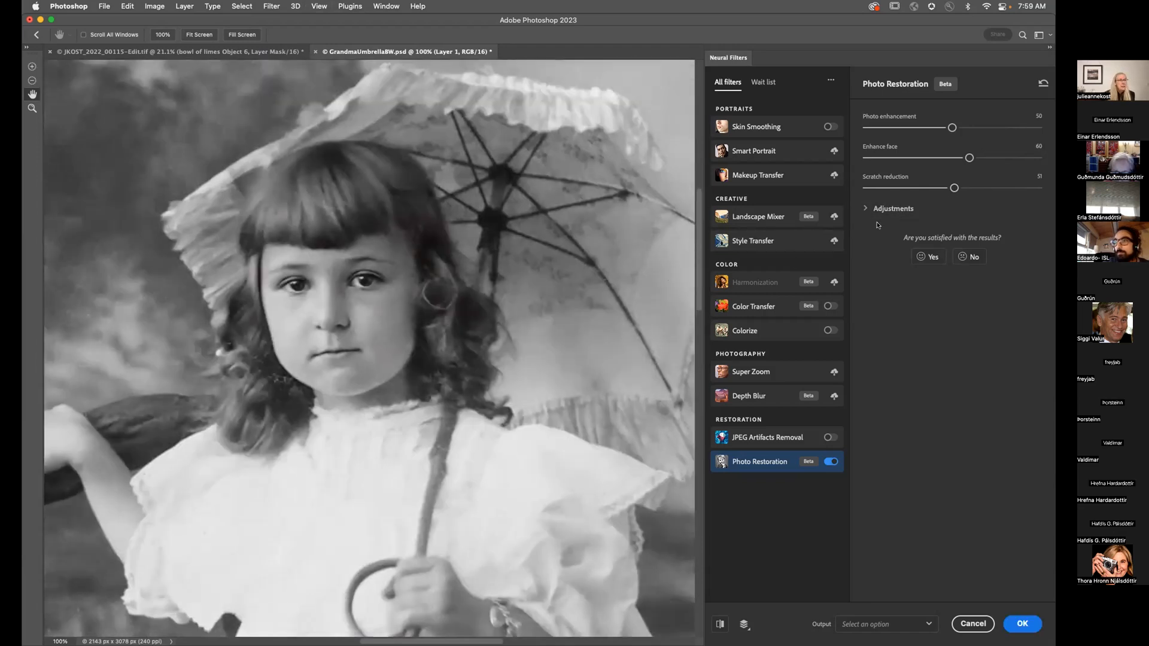
{"action": "left_click_drag", "start_coordinate": [969, 158], "coordinate": [1037, 158]}
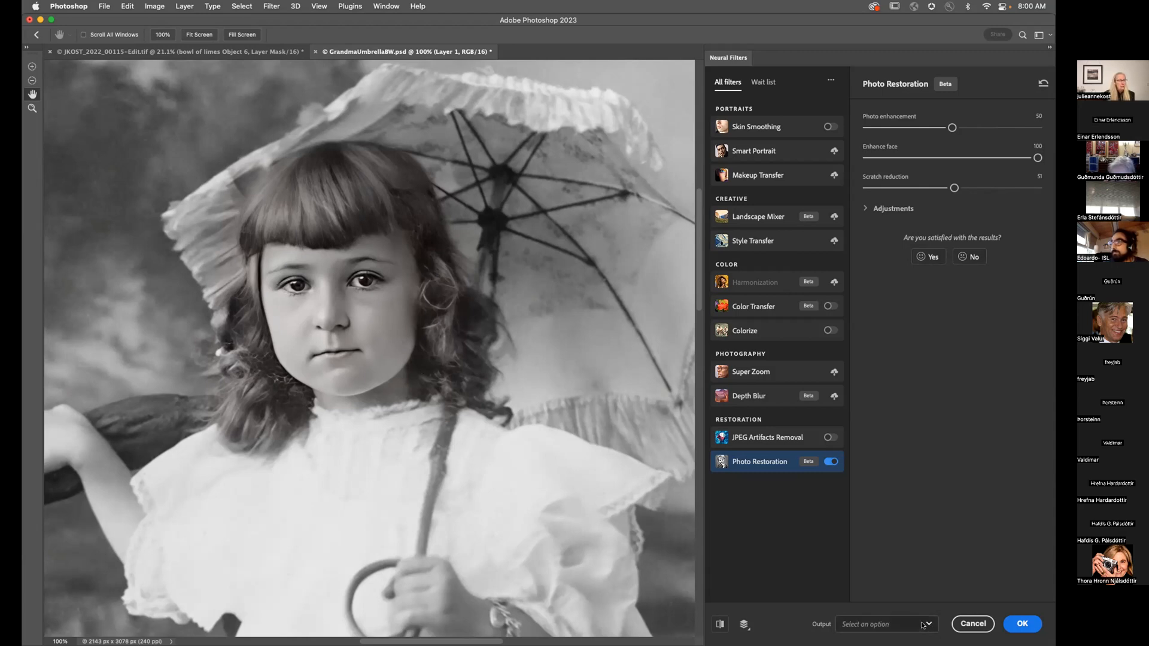
{"action": "left_click", "coordinate": [1021, 624]}
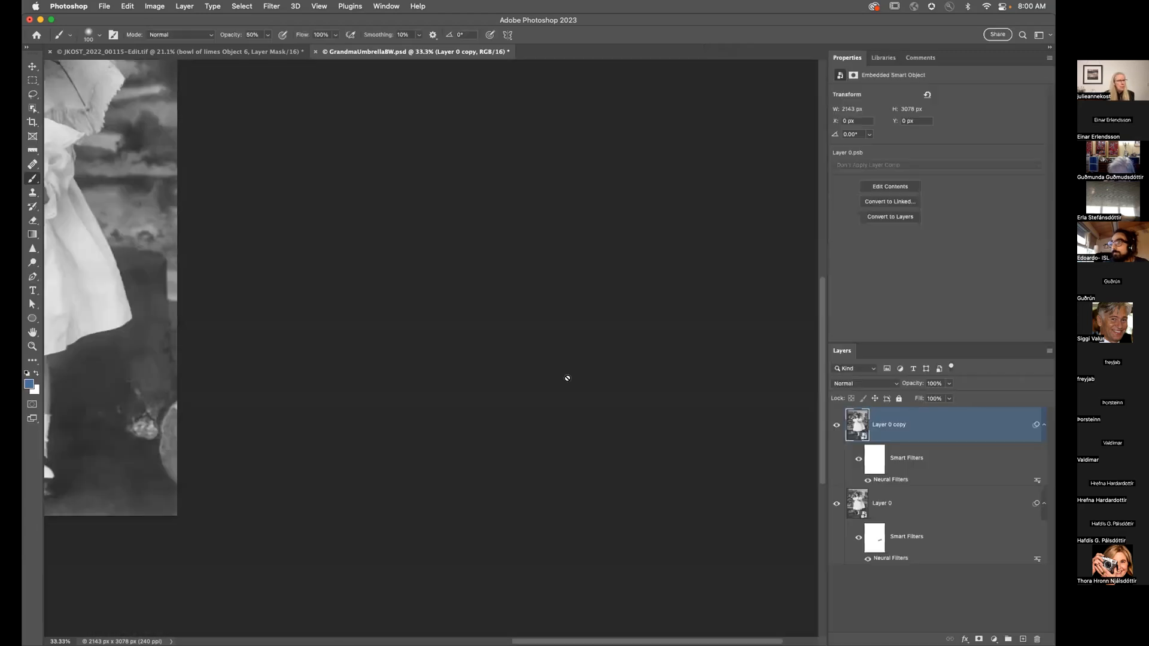
Step: Compare the copy's restoration by inverting its filter mask and toggling the layer, then invert back
{"action": "key", "text": "super+1"}
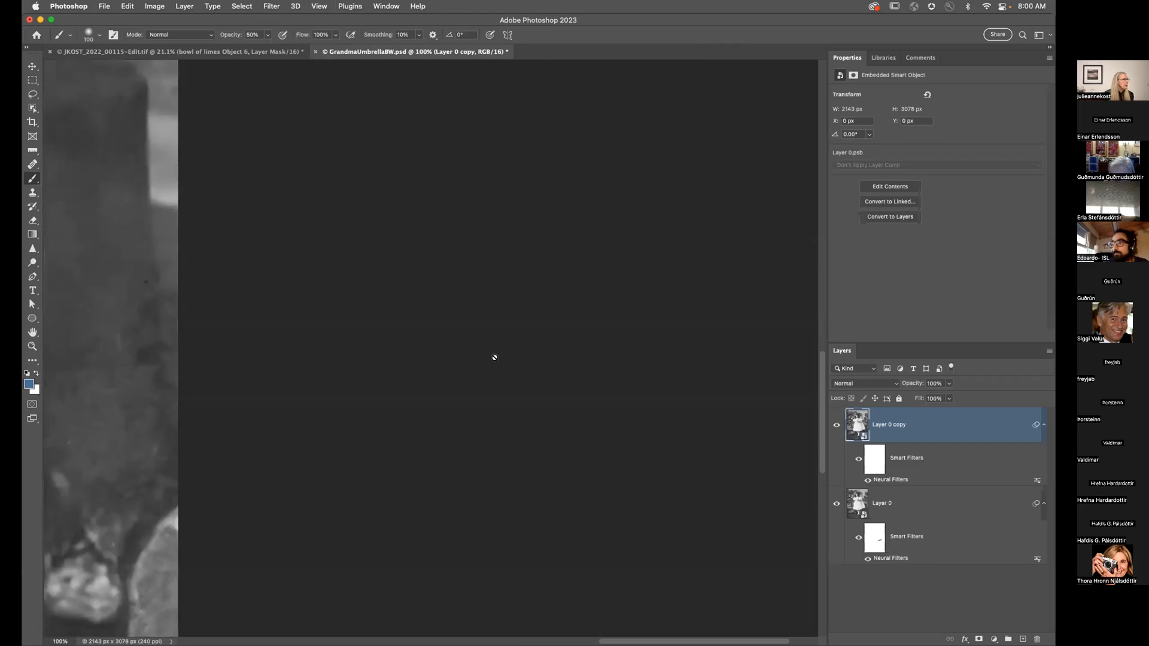
{"action": "key", "text": "super+0"}
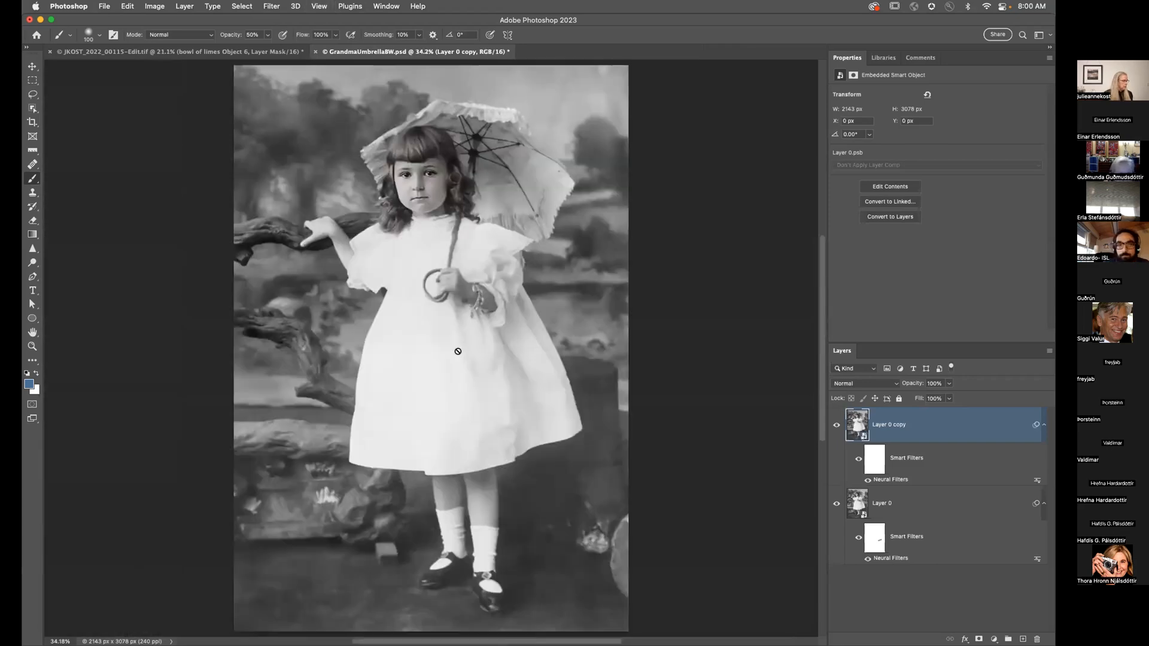
{"action": "key", "text": "super+1"}
{"action": "scroll", "coordinate": [440, 294], "scroll_direction": "up", "scroll_amount": 10}
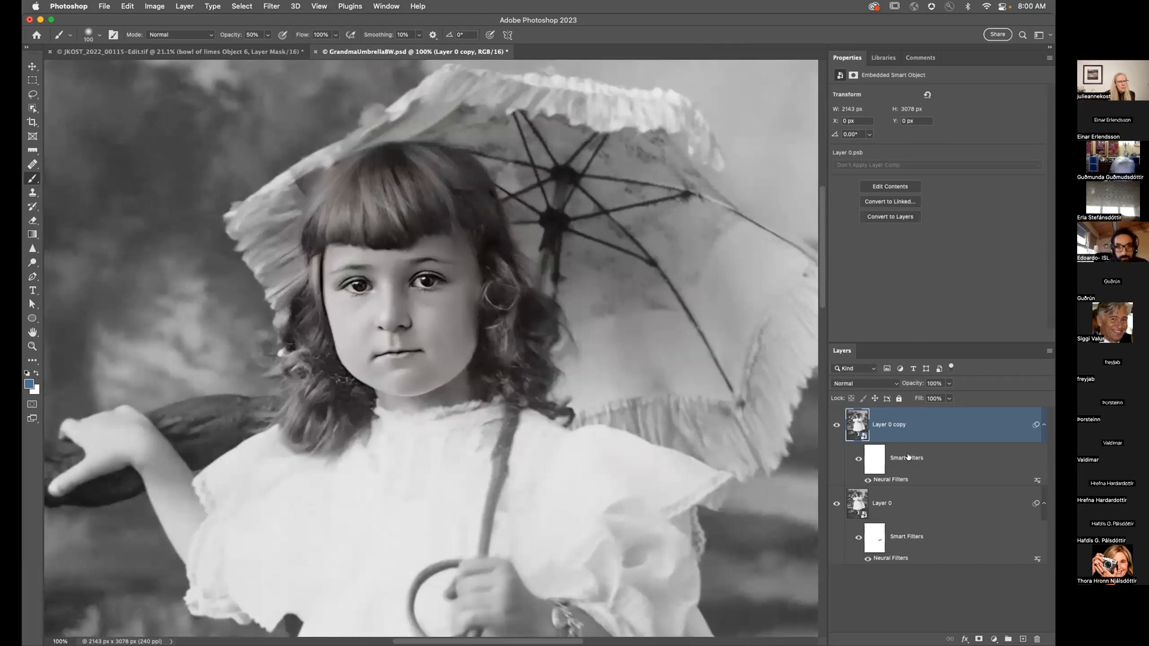
{"action": "left_click", "coordinate": [867, 456]}
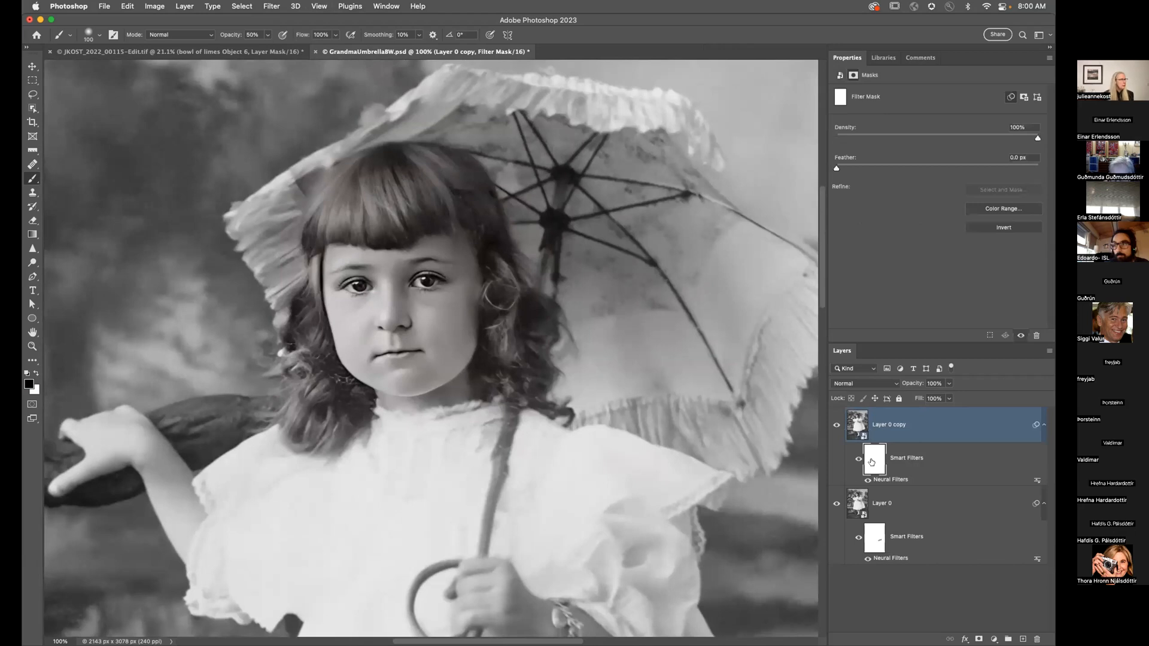
{"action": "key", "text": "super+i"}
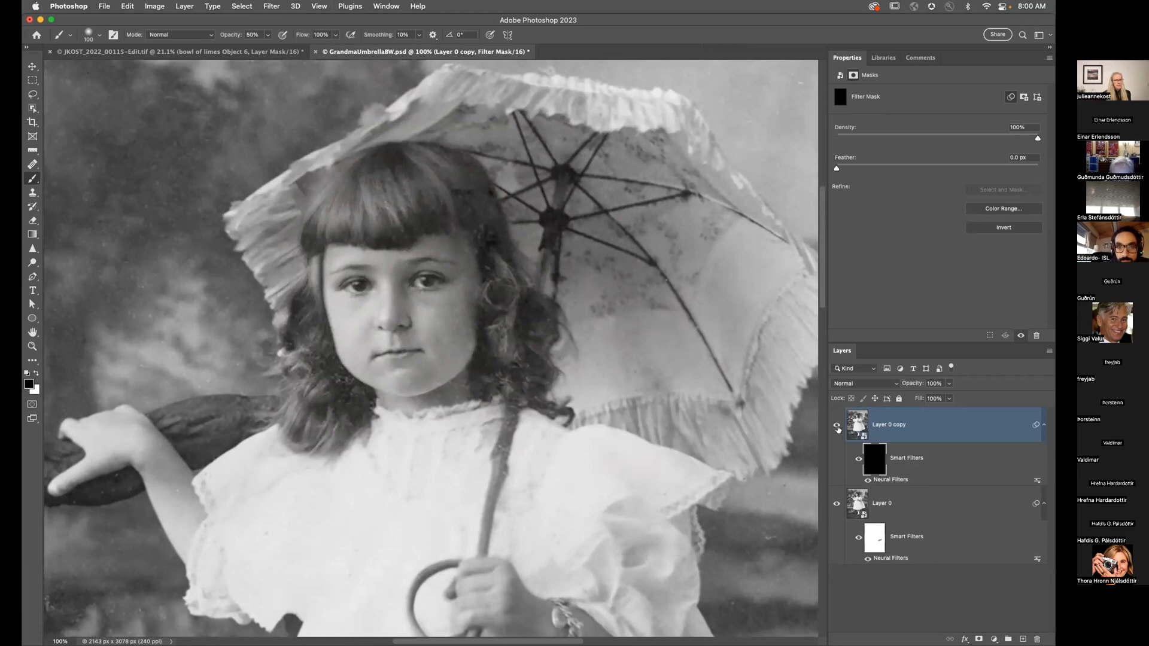
{"action": "left_click", "coordinate": [836, 426]}
{"action": "left_click", "coordinate": [836, 423]}
{"action": "key", "text": "super+i"}
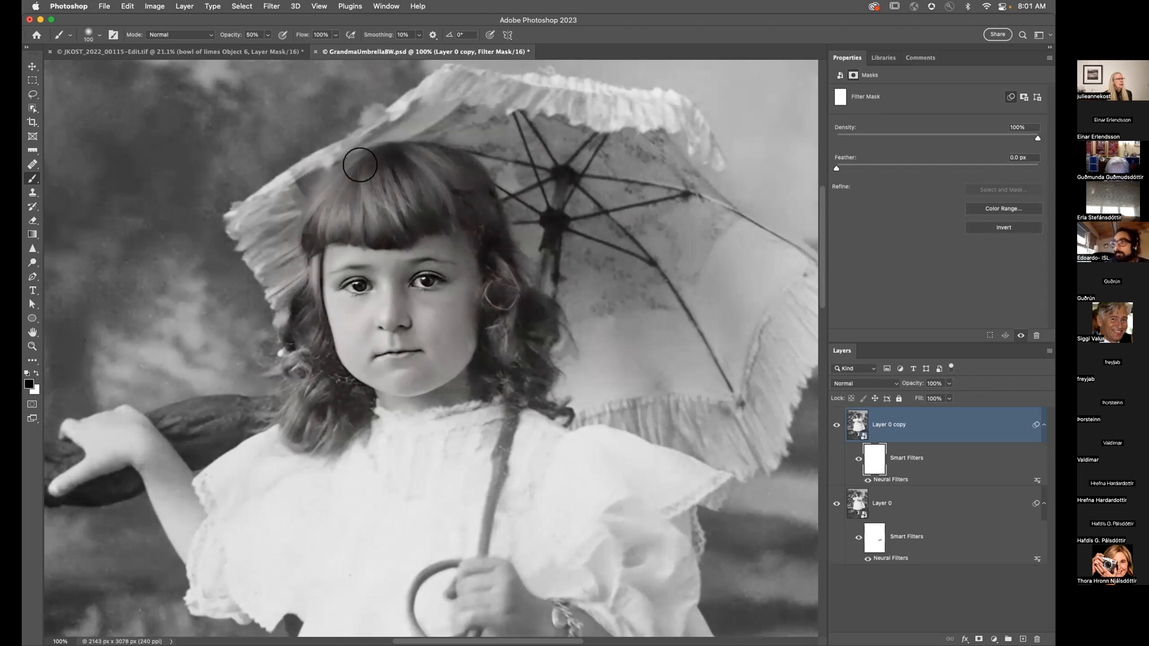
Step: Mask the new restoration on the bangs, then switch to white with brush sizes 70 and 30
{"action": "left_click_drag", "start_coordinate": [423, 203], "coordinate": [474, 213]}
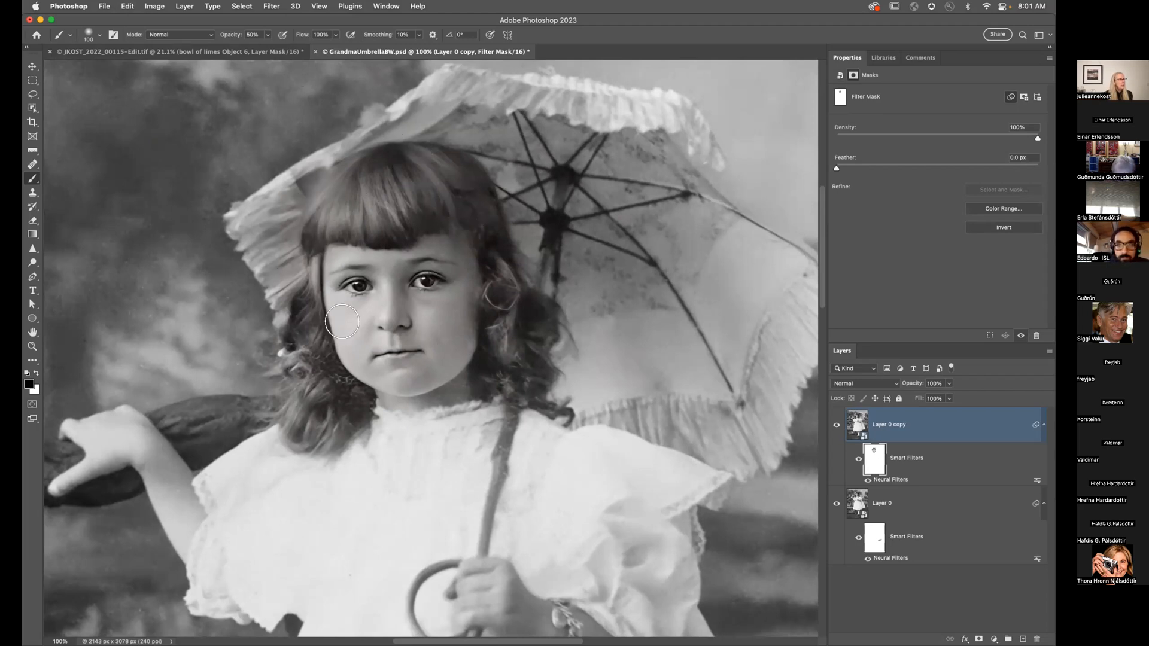
{"action": "key", "text": "bracketleft"}
{"action": "key", "text": "bracketleft"}
{"action": "key", "text": "bracketleft"}
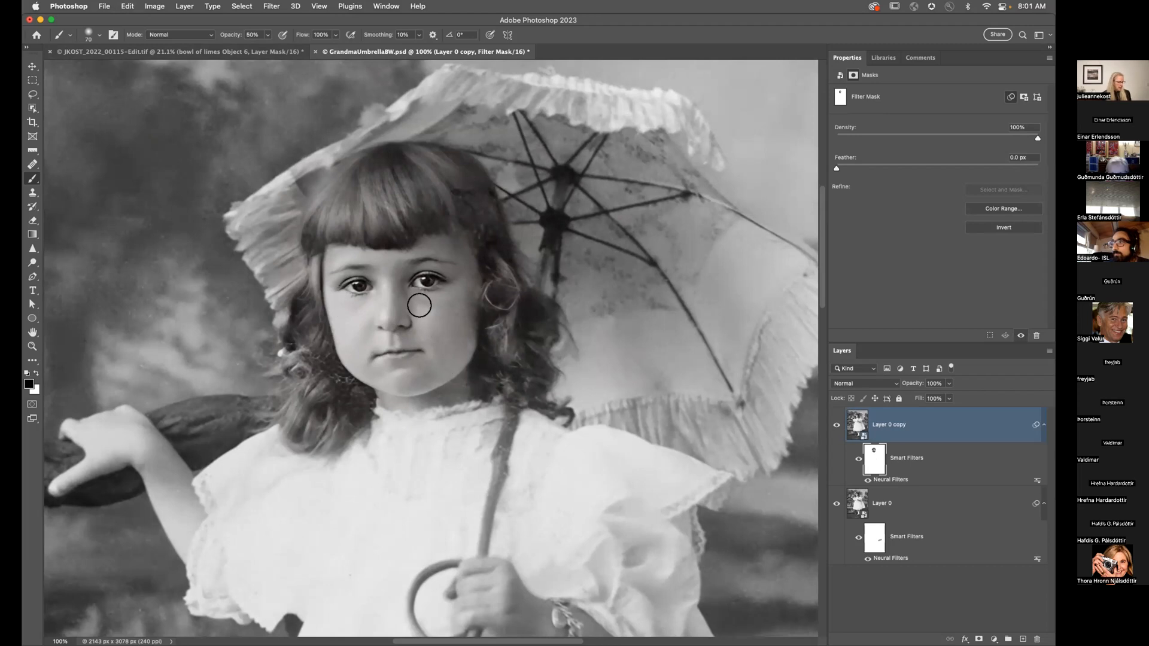
{"action": "key", "text": "x"}
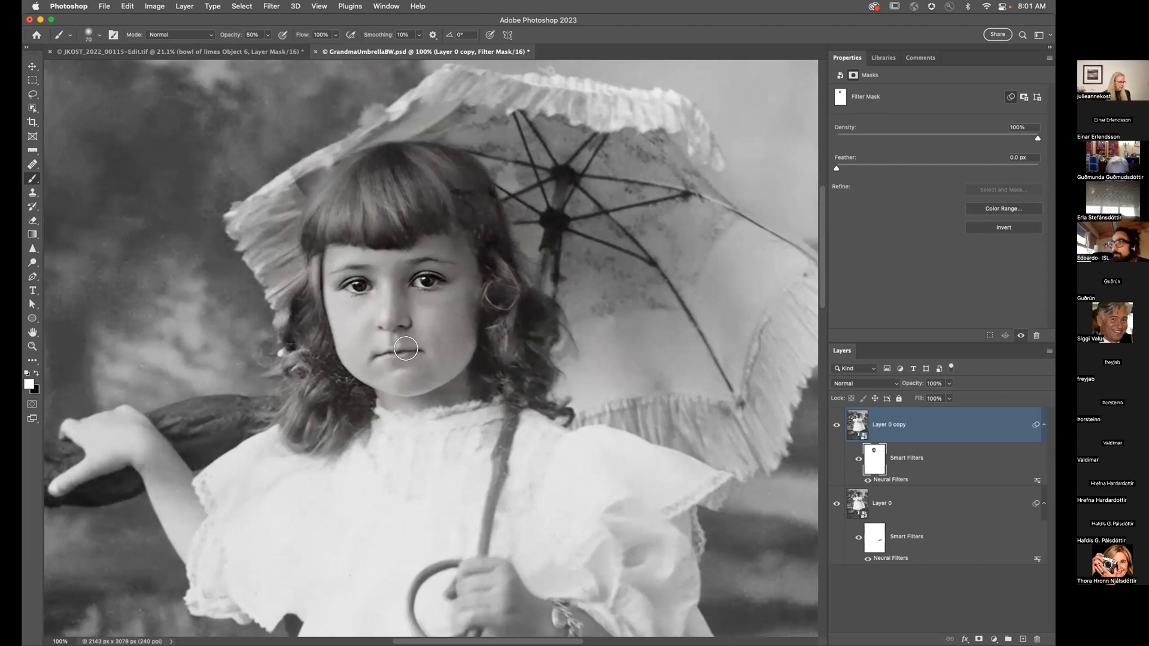
{"action": "key", "text": "bracketleft"}
{"action": "key", "text": "bracketleft"}
{"action": "key", "text": "bracketleft"}
{"action": "key", "text": "bracketleft"}
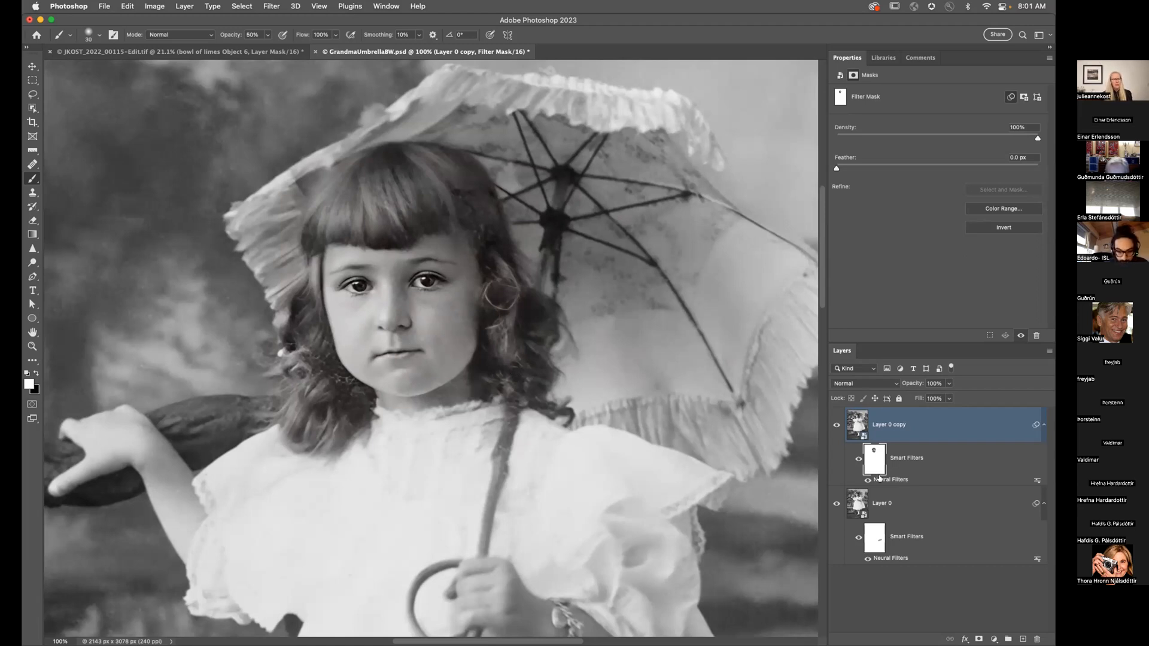
Step: Reopen Layer 0 copy's Neural Filters and re-apply with Enhance face lowered to 72
{"action": "double_click", "coordinate": [884, 480]}
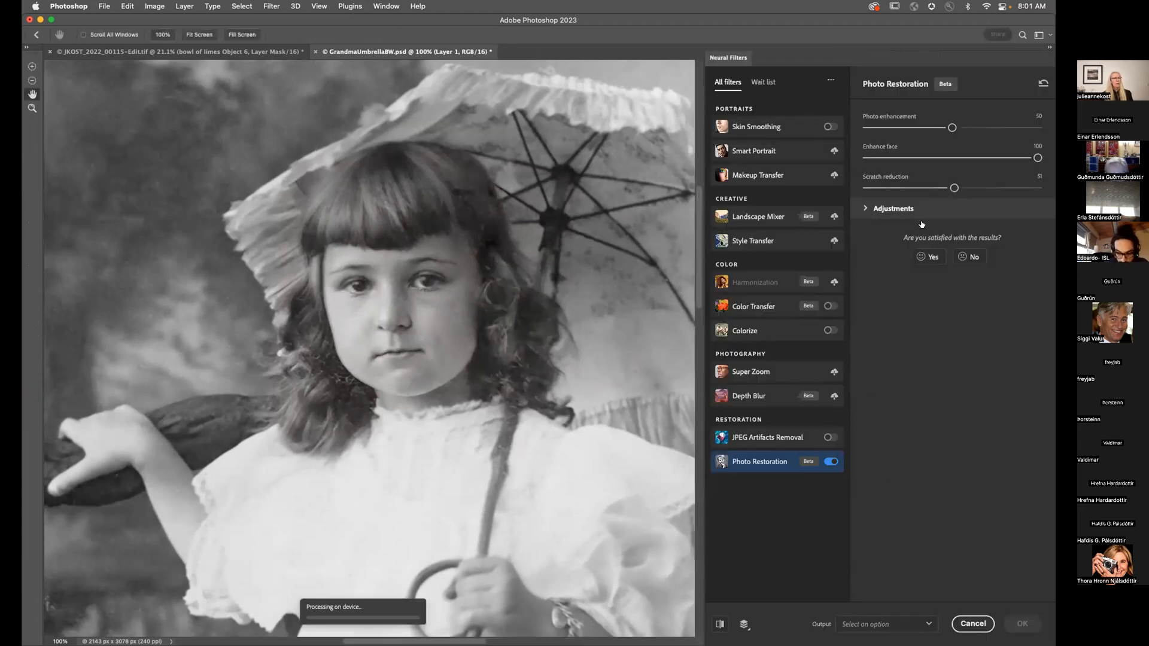
{"action": "left_click_drag", "start_coordinate": [1037, 158], "coordinate": [990, 160]}
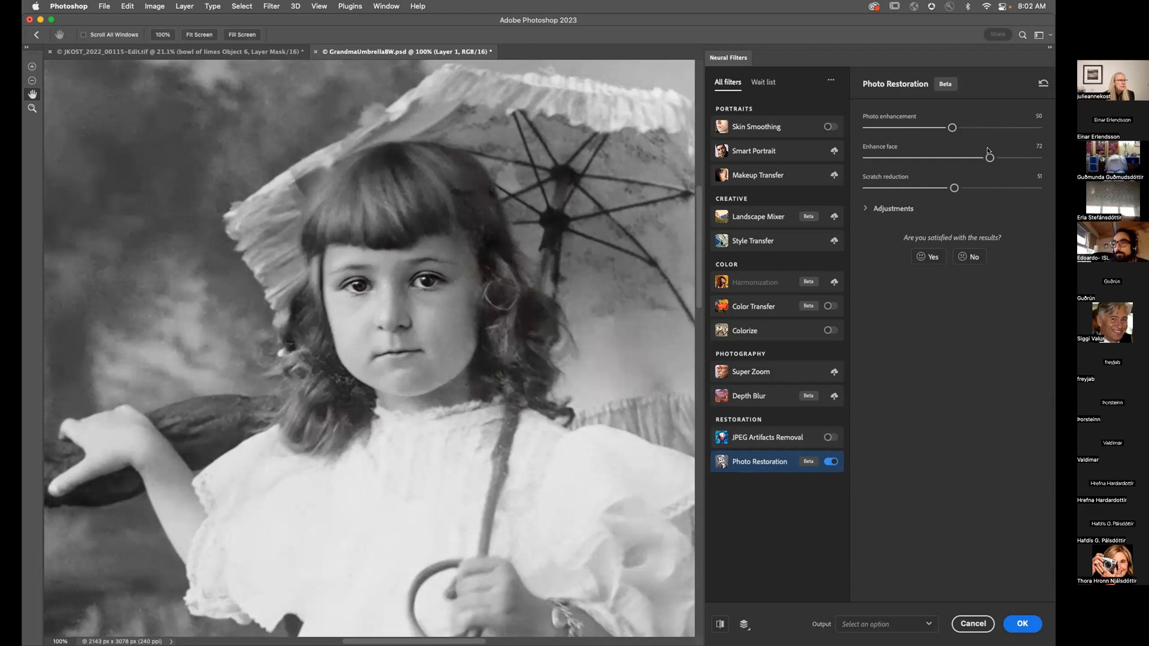
{"action": "left_click", "coordinate": [1023, 625]}
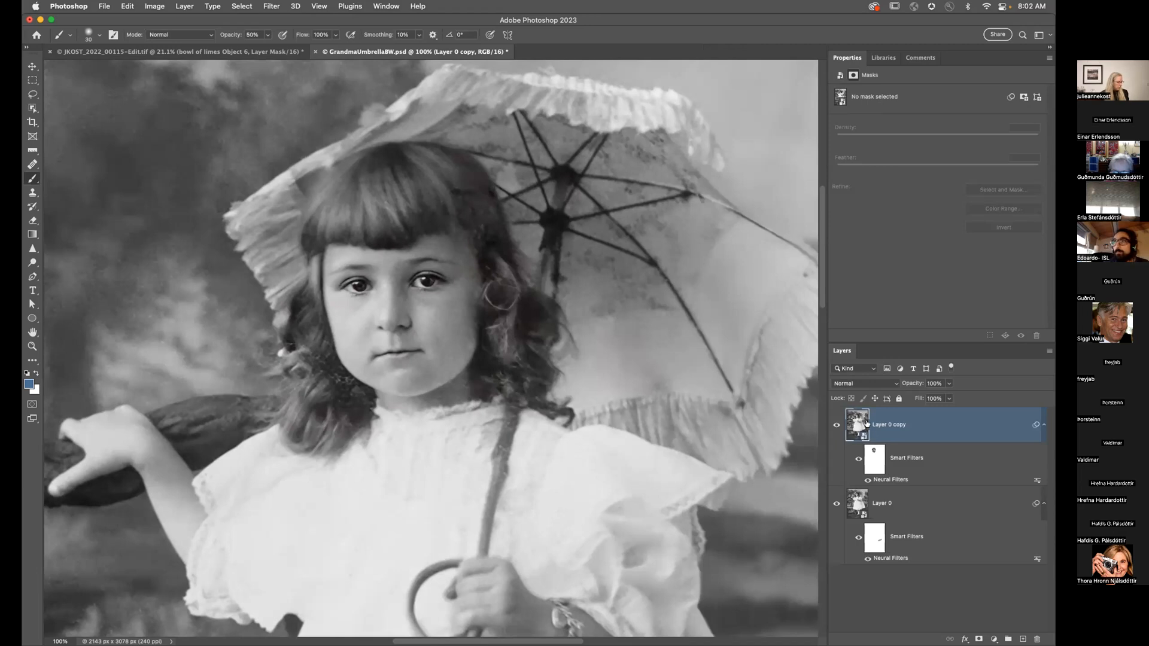
Step: Duplicate the portrait layer, delete its smart filters, and enable Colorize in Neural Filters
{"action": "key", "text": "super+j"}
{"action": "left_click_drag", "start_coordinate": [906, 458], "coordinate": [1037, 640]}
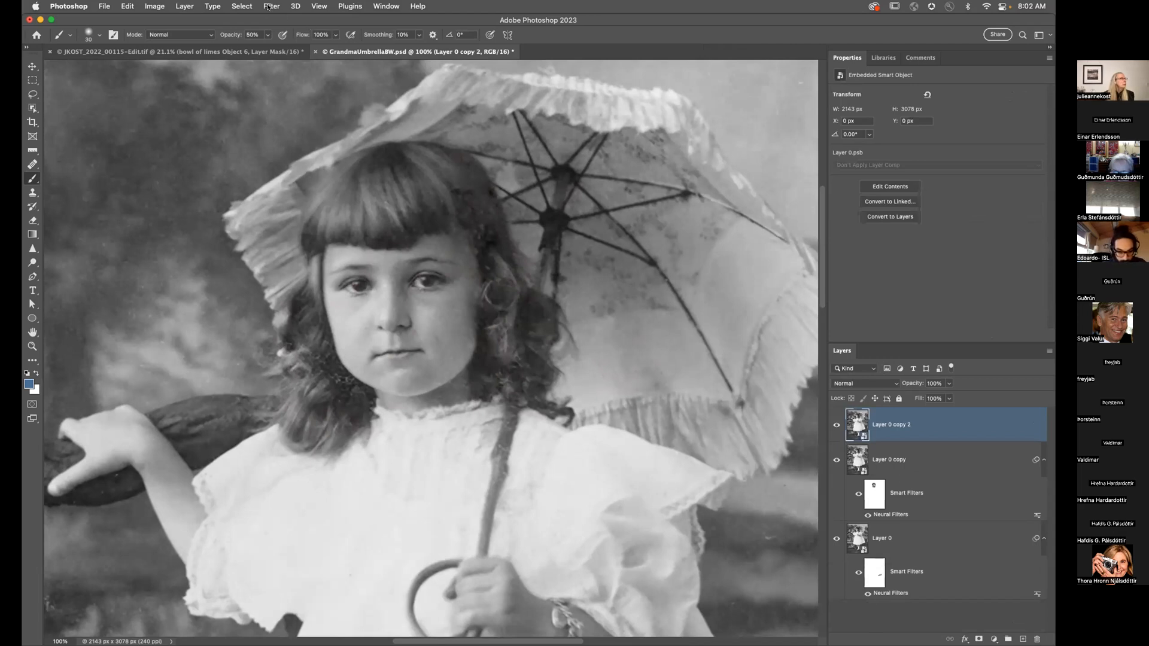
{"action": "left_click", "coordinate": [271, 6]}
{"action": "left_click", "coordinate": [281, 52]}
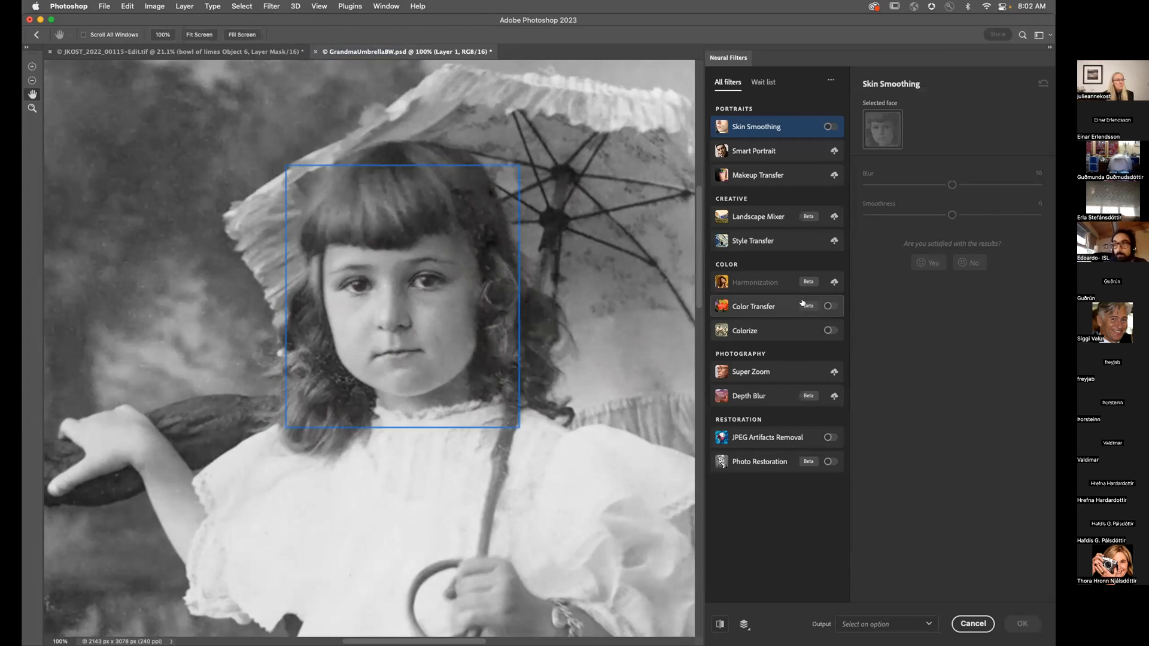
{"action": "left_click", "coordinate": [829, 330]}
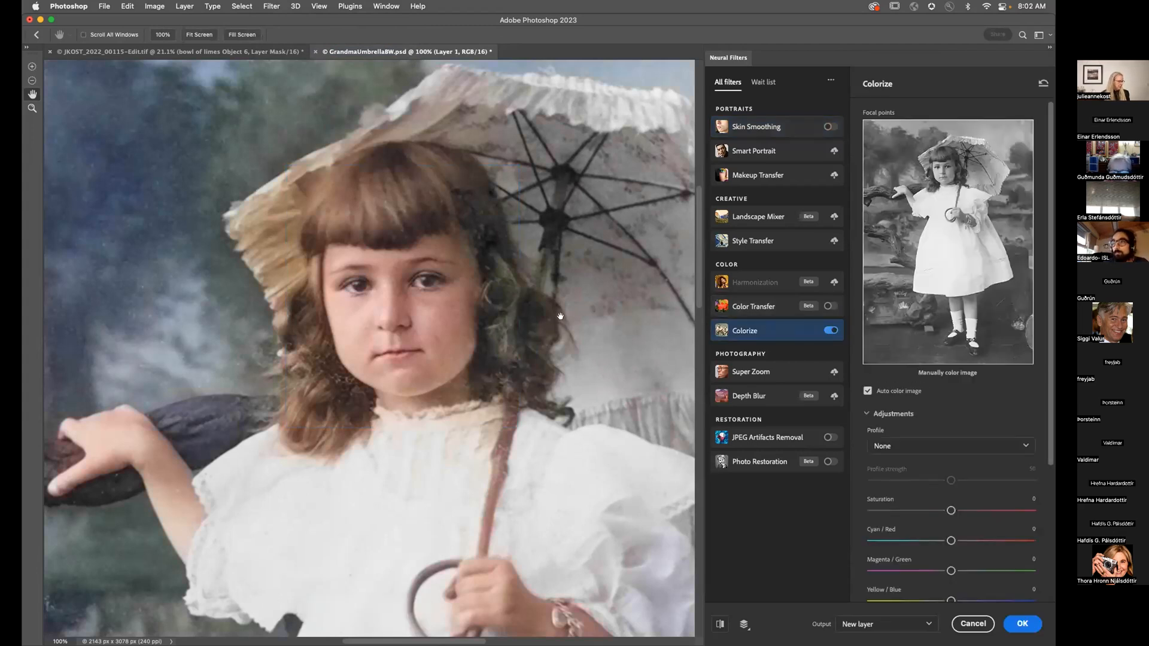
{"action": "key", "text": "super+0"}
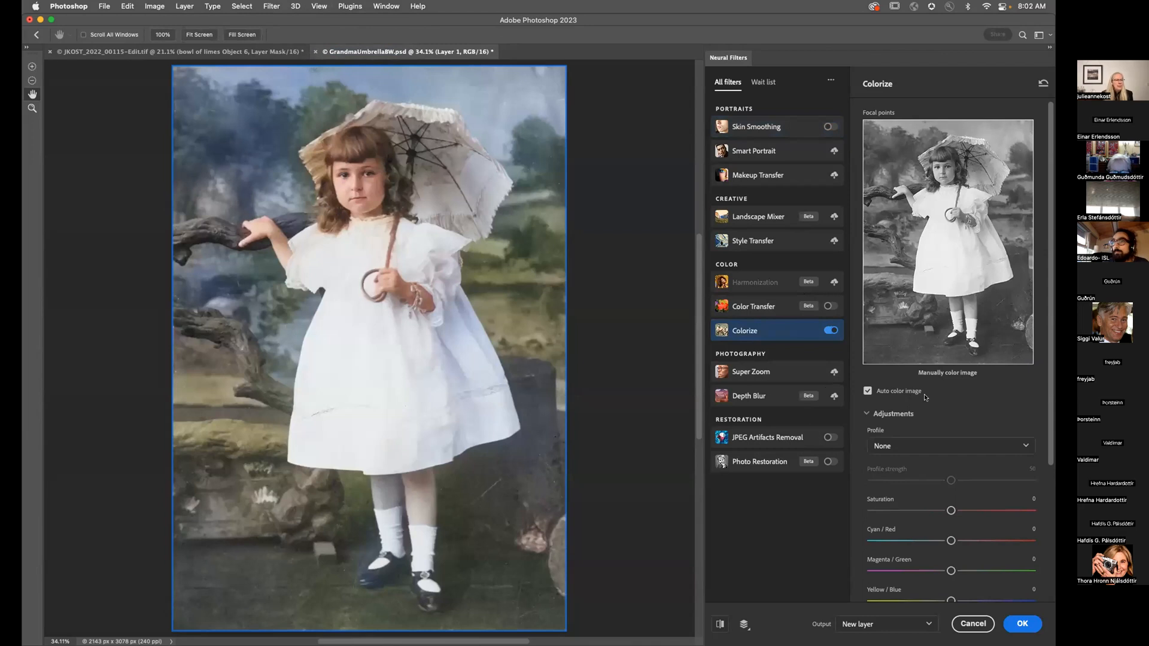
Step: Try the Retro denim profile, set Profile to None, and output as a new color layer
{"action": "scroll", "coordinate": [888, 375], "scroll_direction": "down", "scroll_amount": 2}
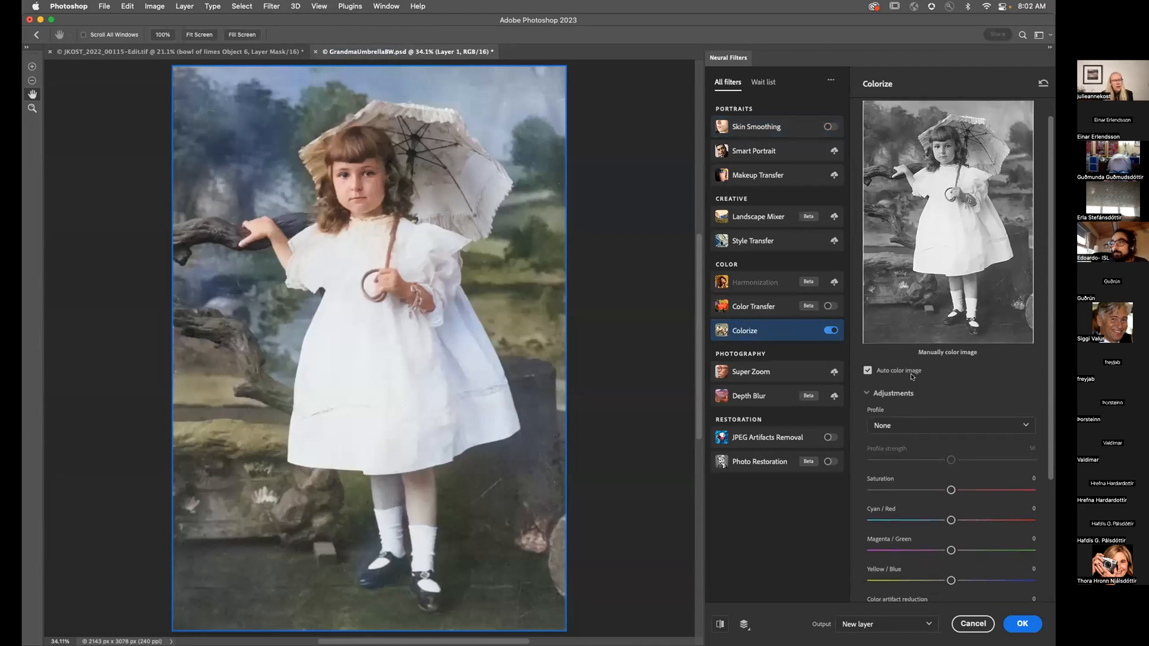
{"action": "scroll", "coordinate": [912, 376], "scroll_direction": "down", "scroll_amount": 5}
{"action": "left_click", "coordinate": [901, 315]}
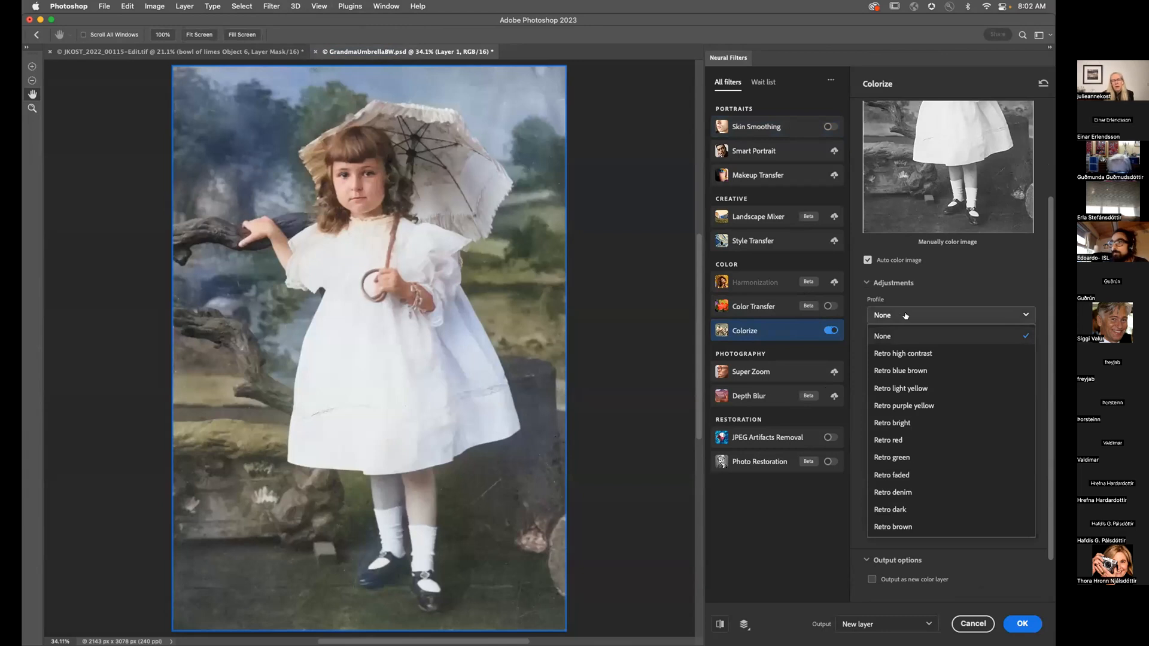
{"action": "left_click", "coordinate": [919, 491]}
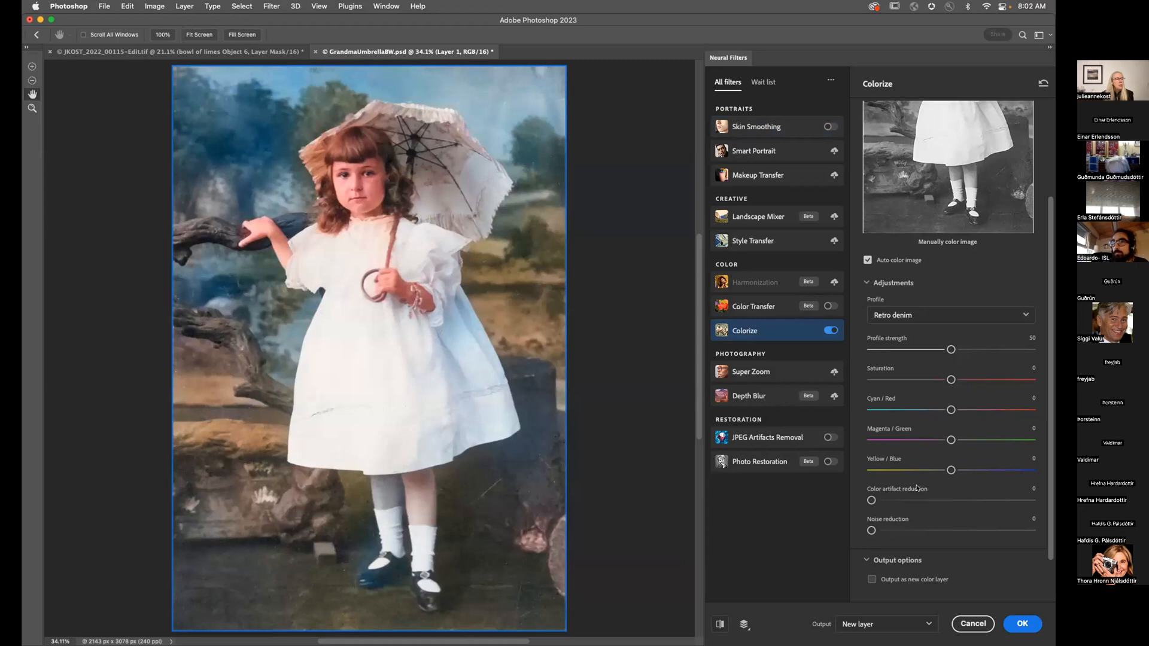
{"action": "left_click", "coordinate": [914, 324]}
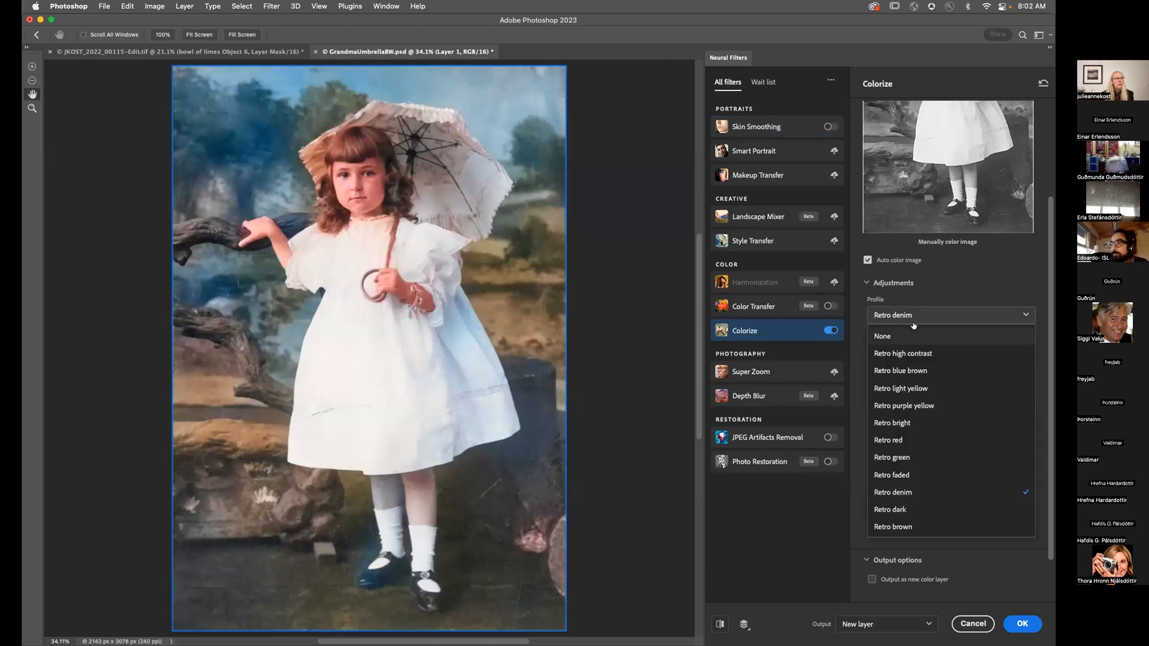
{"action": "left_click", "coordinate": [911, 339]}
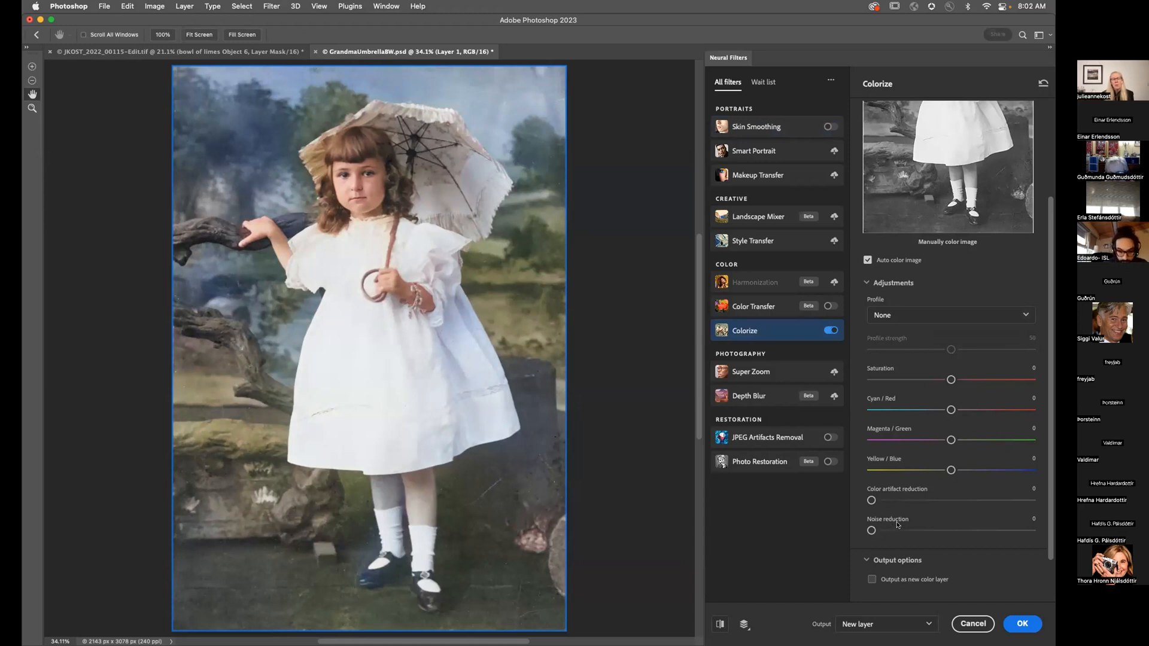
{"action": "scroll", "coordinate": [912, 513], "scroll_direction": "down", "scroll_amount": 3}
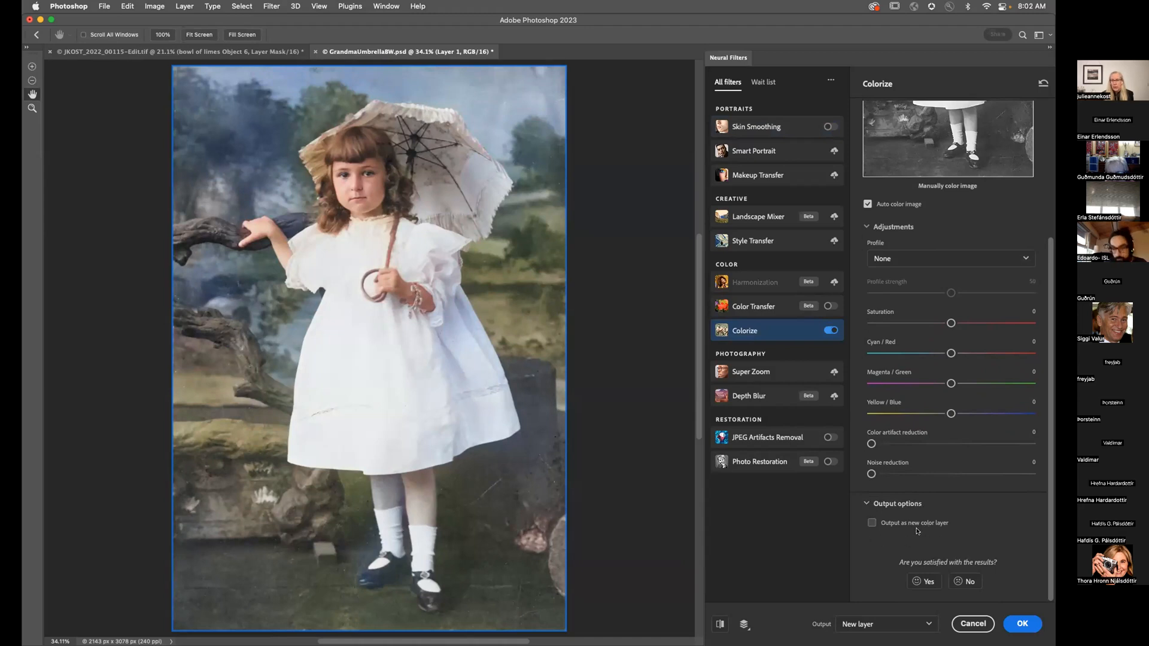
{"action": "left_click", "coordinate": [871, 523]}
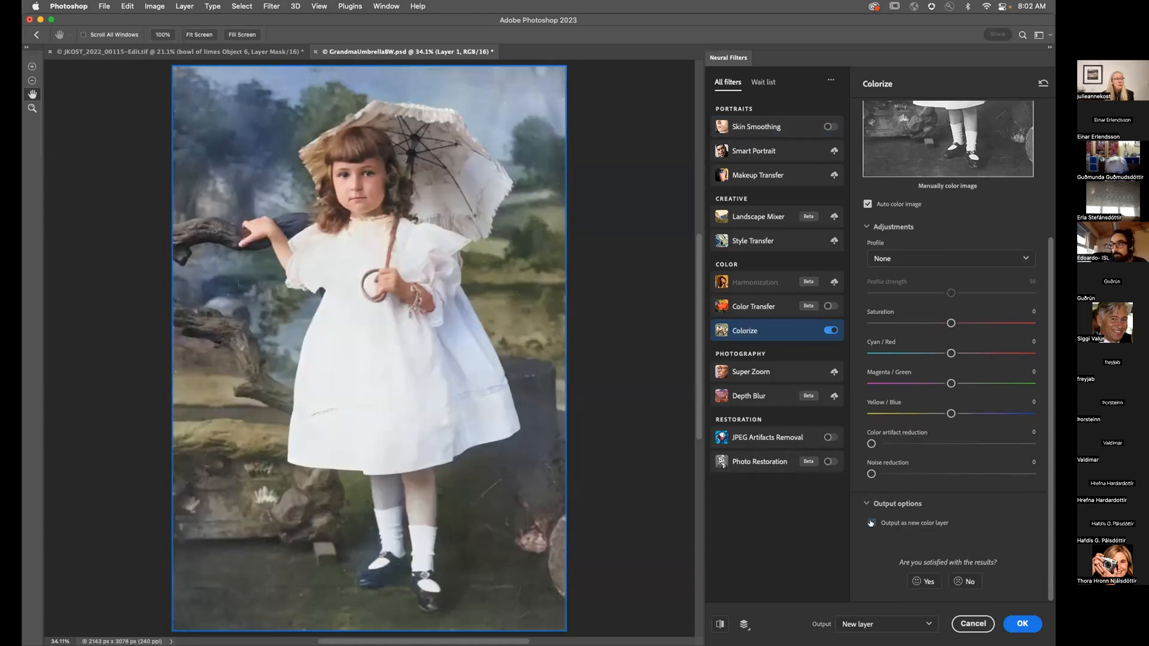
{"action": "scroll", "coordinate": [931, 256], "scroll_direction": "up", "scroll_amount": 5}
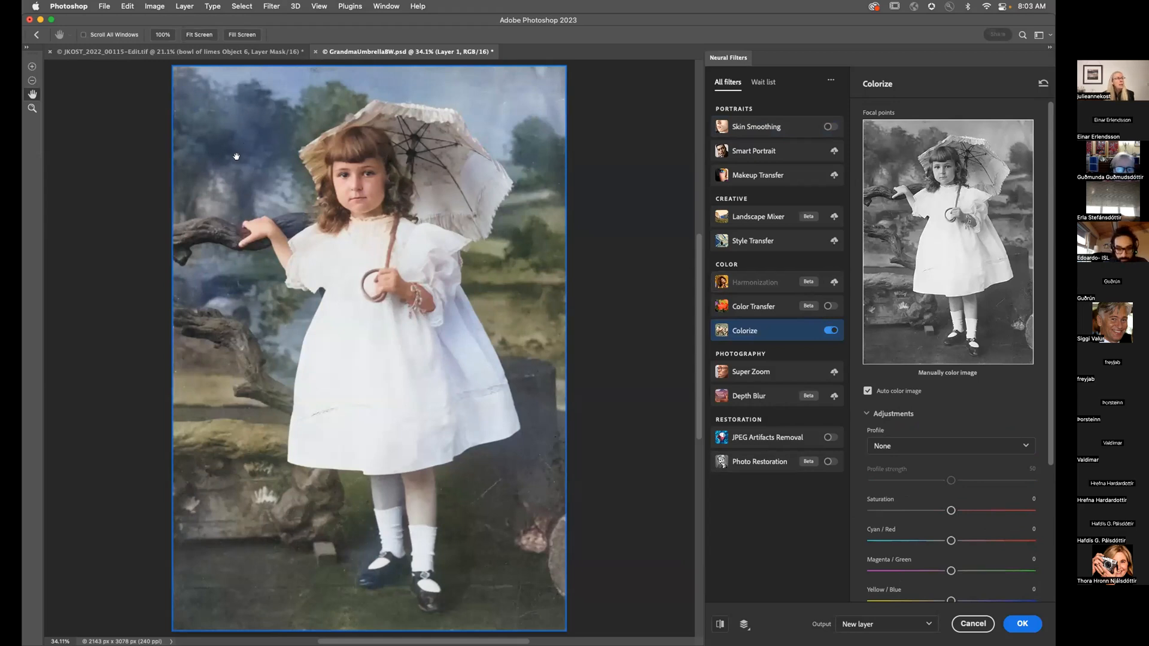
Step: Add a dark green focal point on the upper-left trees
{"action": "left_click", "coordinate": [893, 148]}
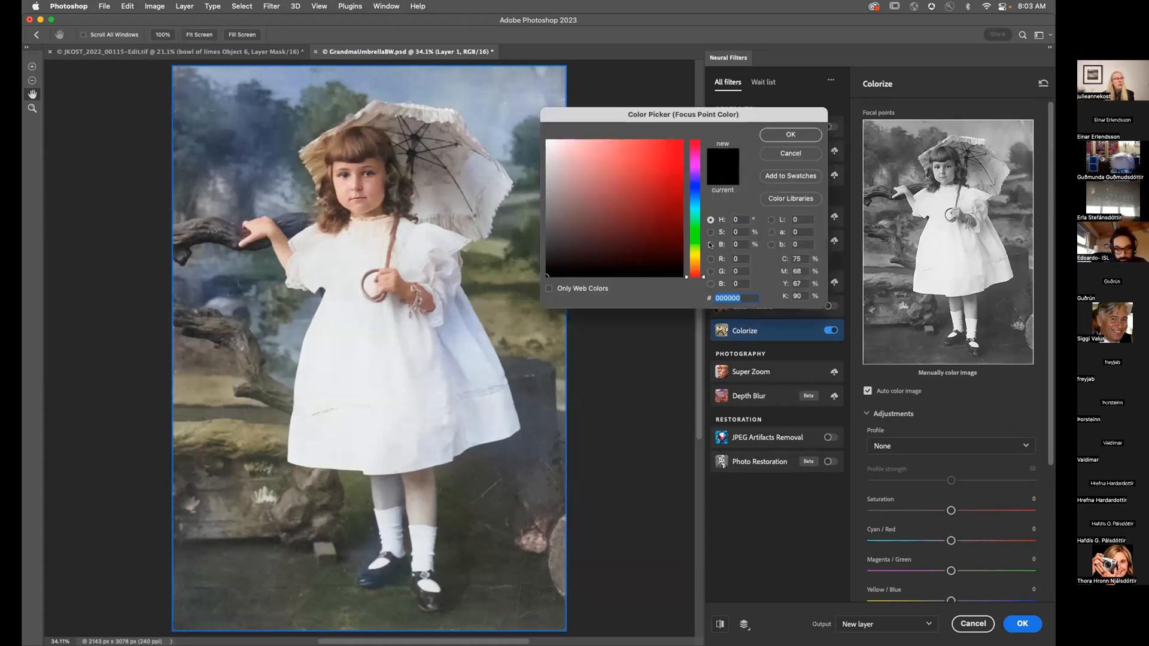
{"action": "left_click_drag", "start_coordinate": [694, 199], "coordinate": [692, 241]}
{"action": "left_click_drag", "start_coordinate": [606, 250], "coordinate": [590, 247]}
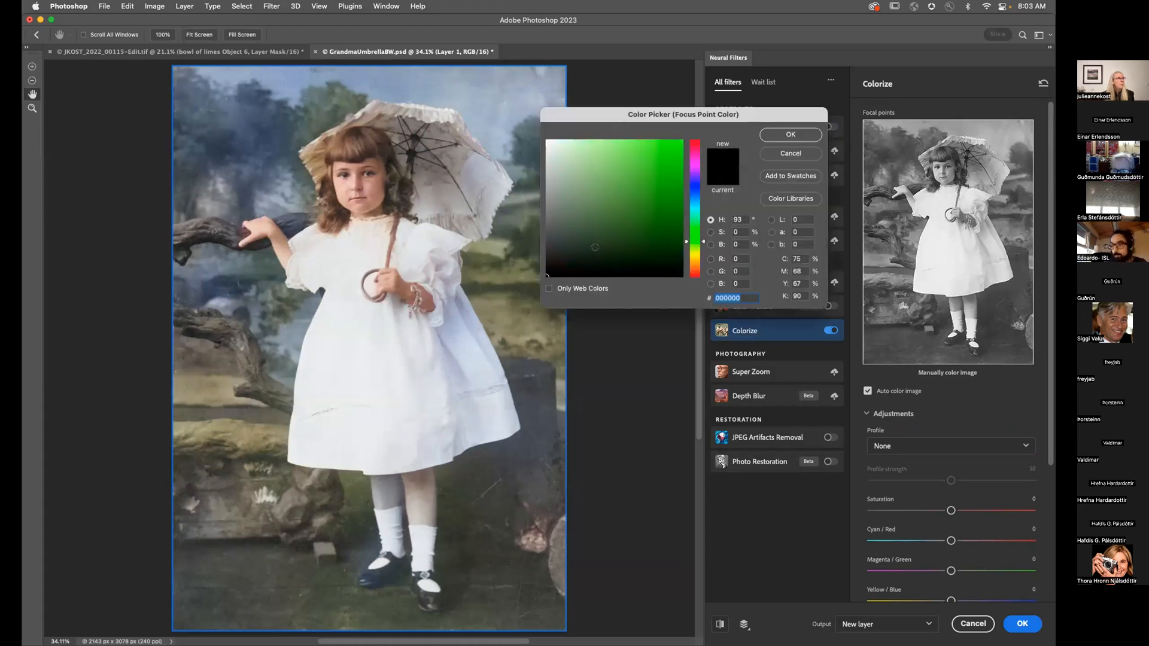
{"action": "left_click", "coordinate": [791, 134]}
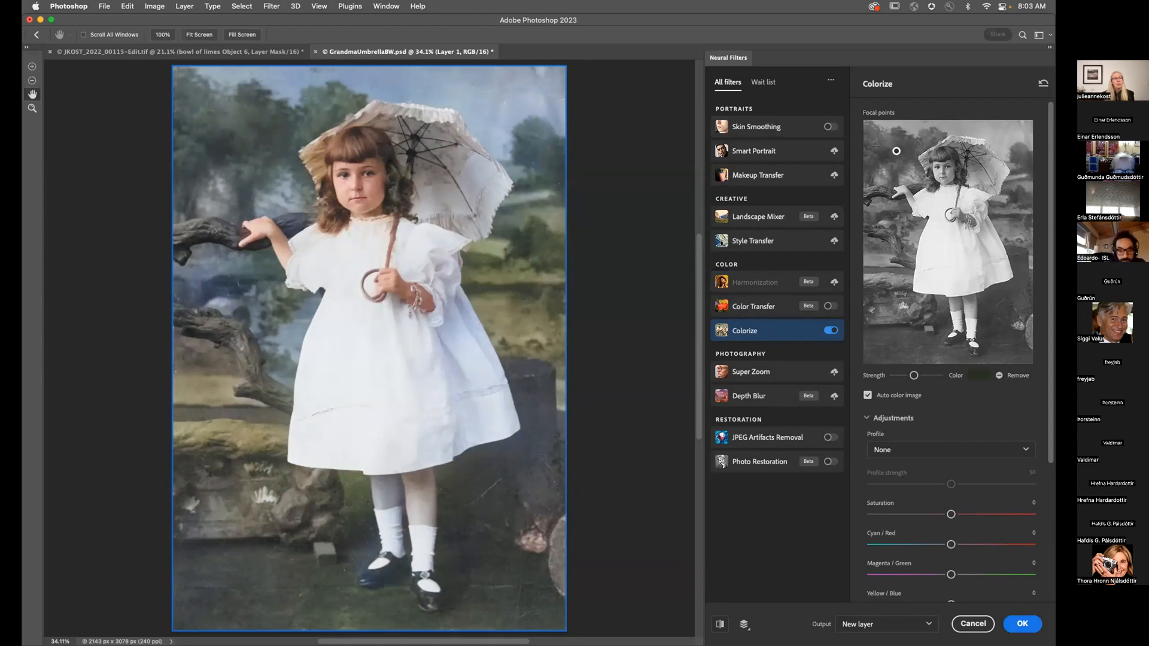
Step: Add a brownish-orange focal point on the ground near her feet
{"action": "left_click", "coordinate": [926, 344]}
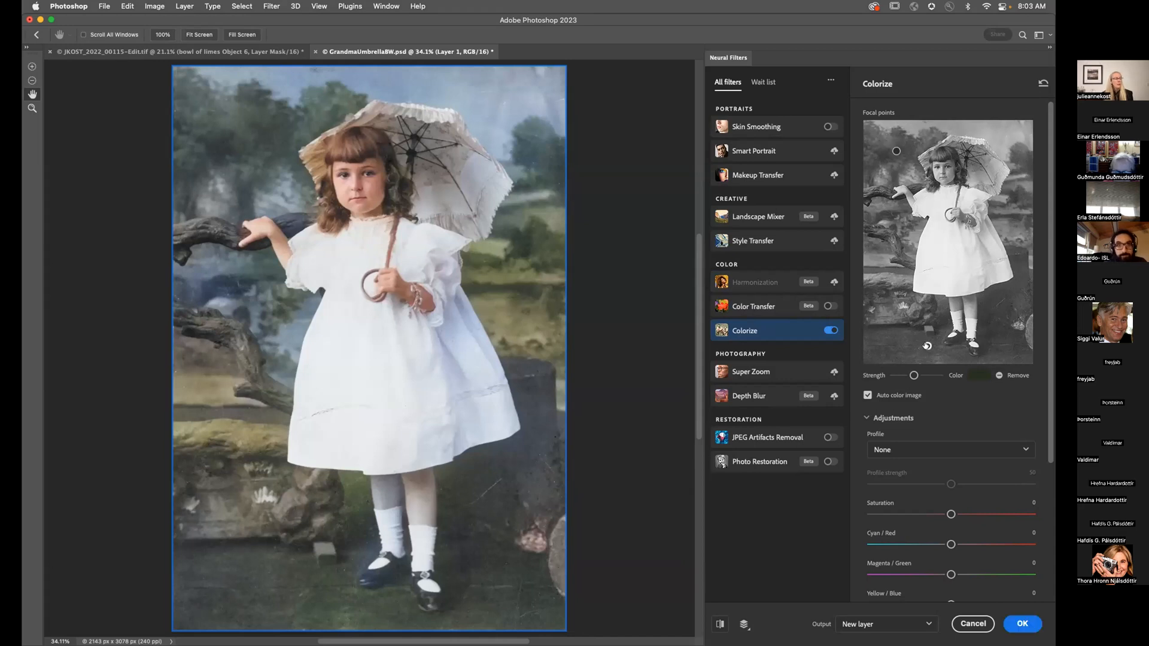
{"action": "left_click", "coordinate": [978, 376]}
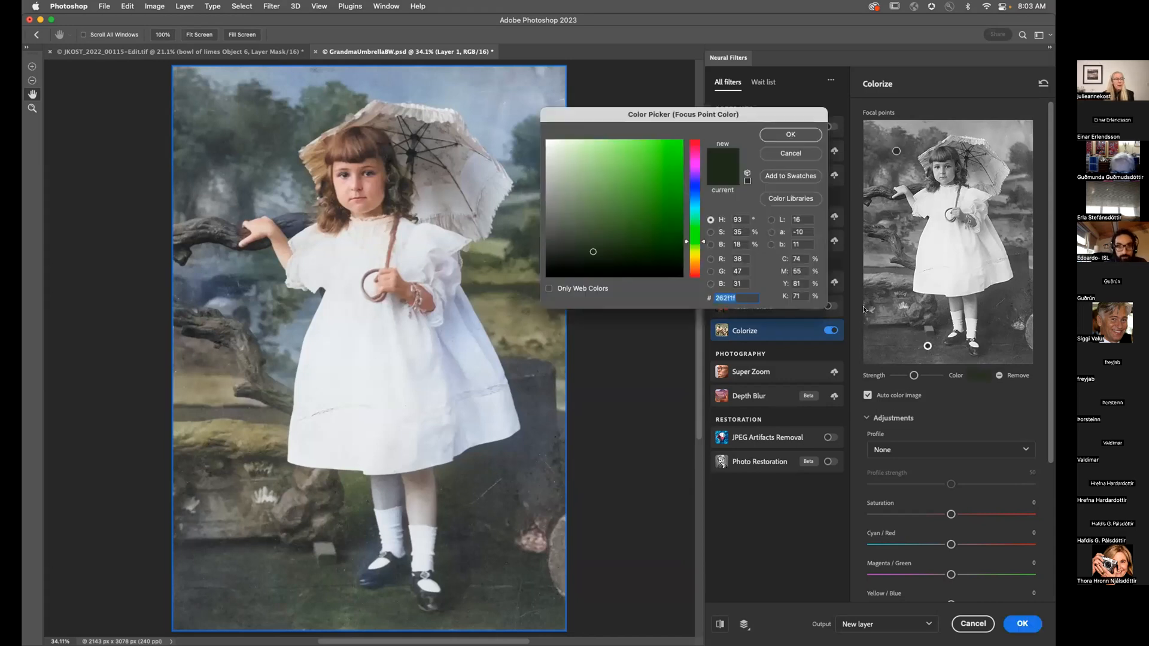
{"action": "left_click_drag", "start_coordinate": [687, 243], "coordinate": [687, 260]}
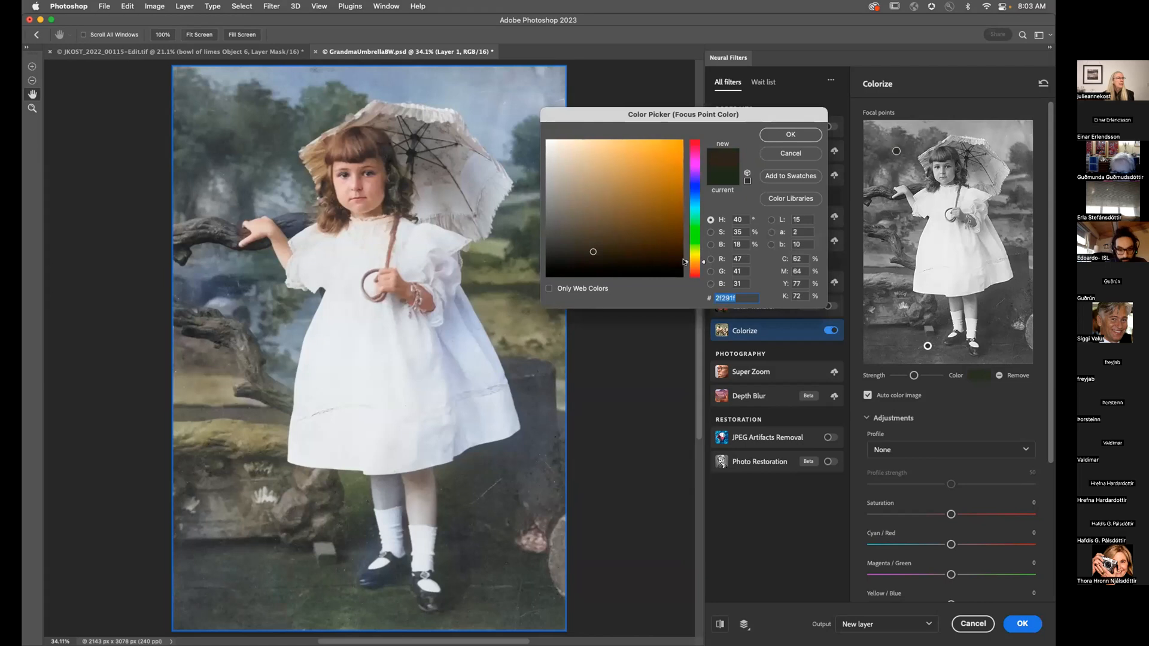
{"action": "left_click", "coordinate": [642, 241]}
{"action": "left_click", "coordinate": [791, 134]}
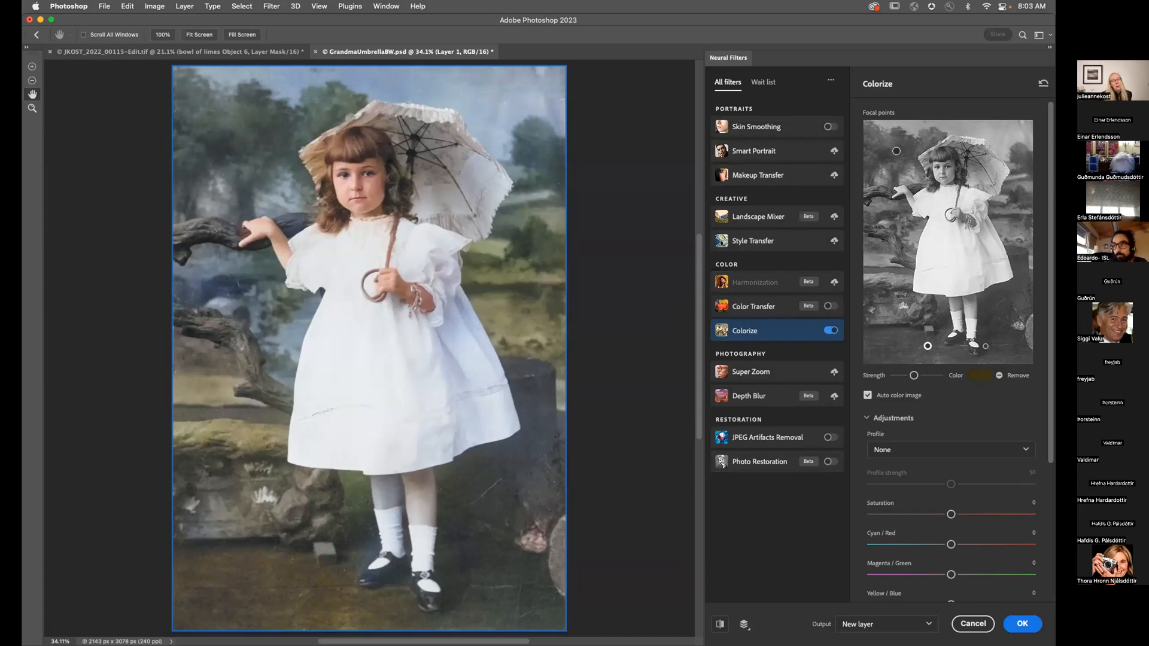
Step: Add a second, warmer brown focal point on the lower-right ground
{"action": "left_click", "coordinate": [1003, 347]}
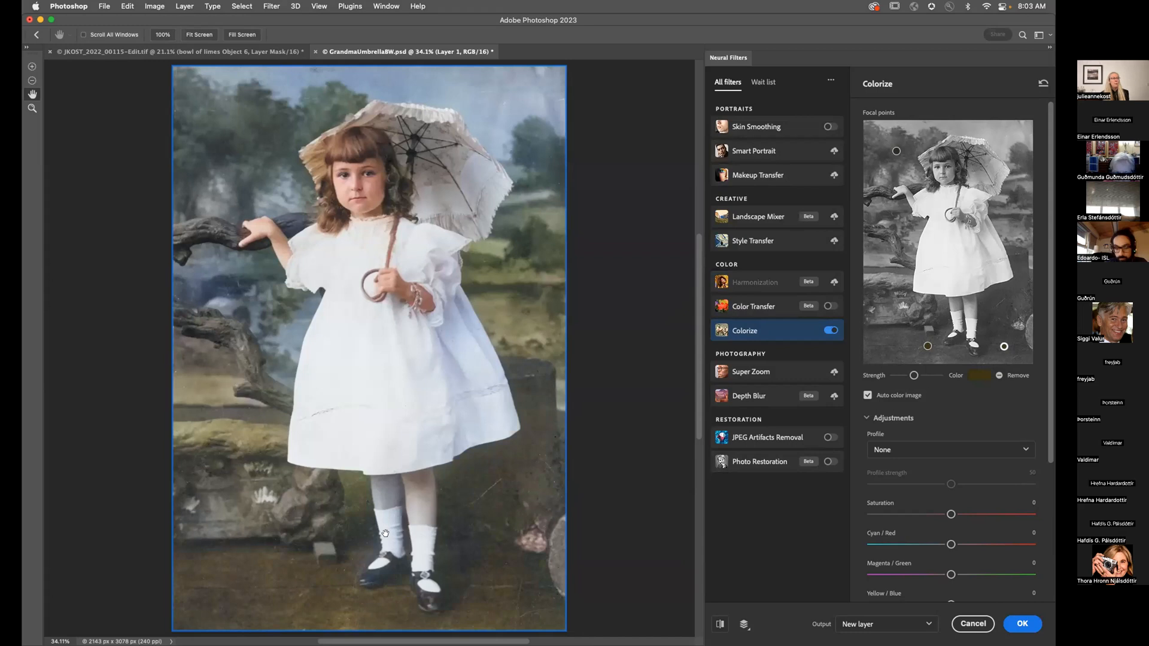
{"action": "left_click", "coordinate": [968, 305]}
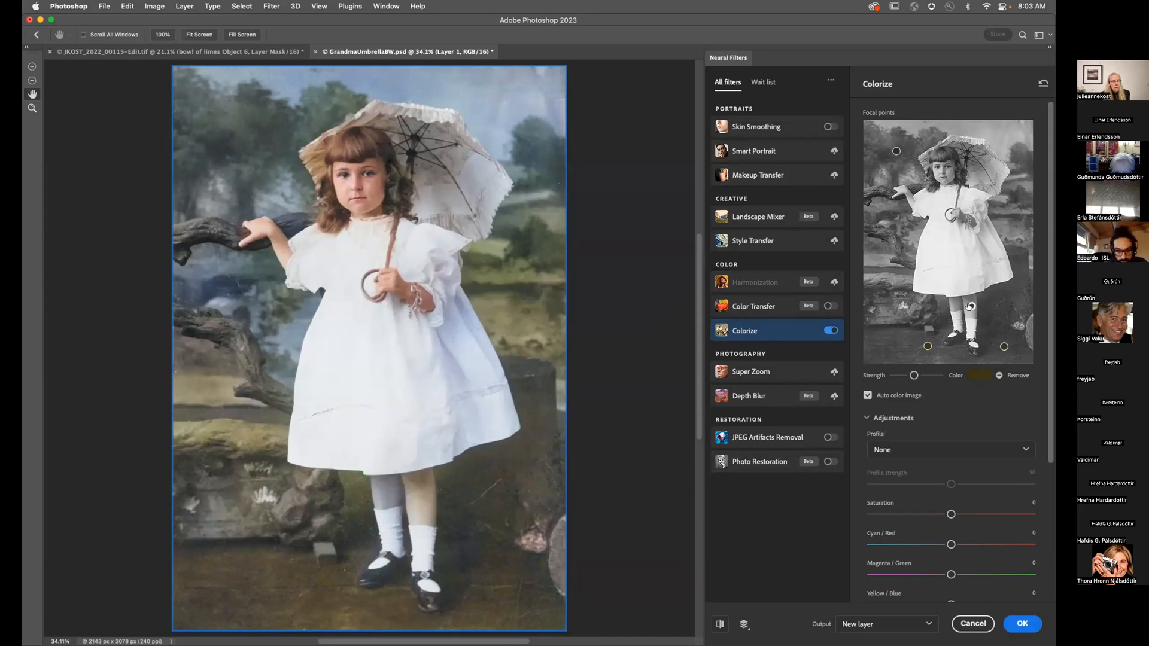
{"action": "left_click", "coordinate": [973, 375]}
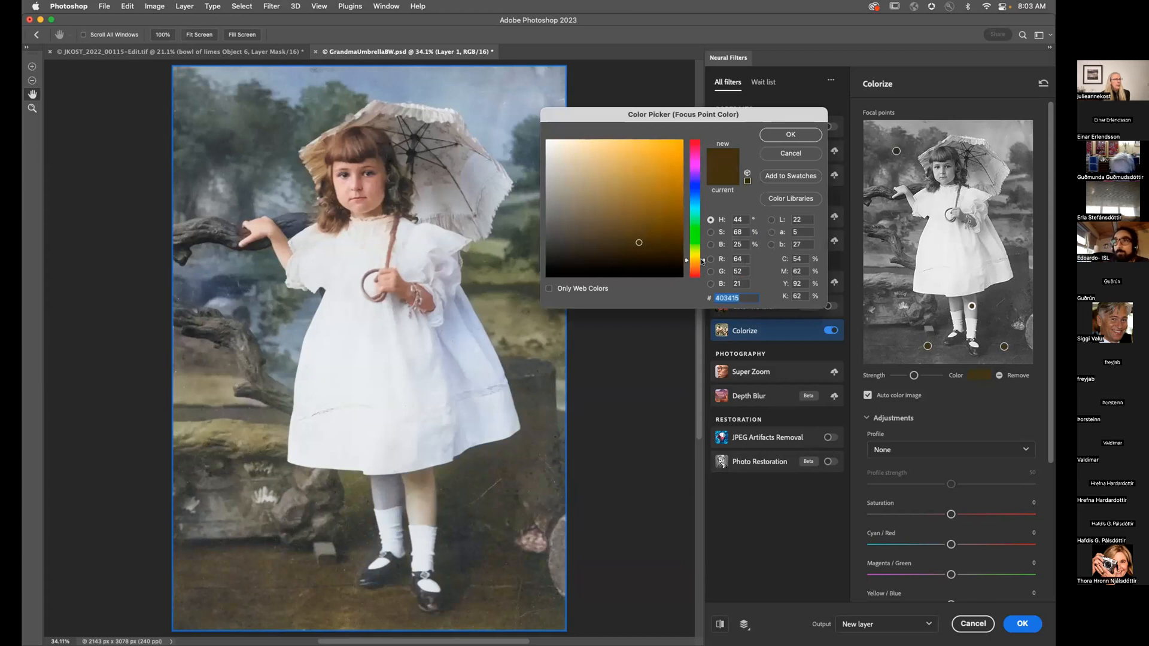
{"action": "left_click_drag", "start_coordinate": [703, 261], "coordinate": [702, 265]}
{"action": "left_click", "coordinate": [604, 239]}
{"action": "left_click", "coordinate": [775, 137]}
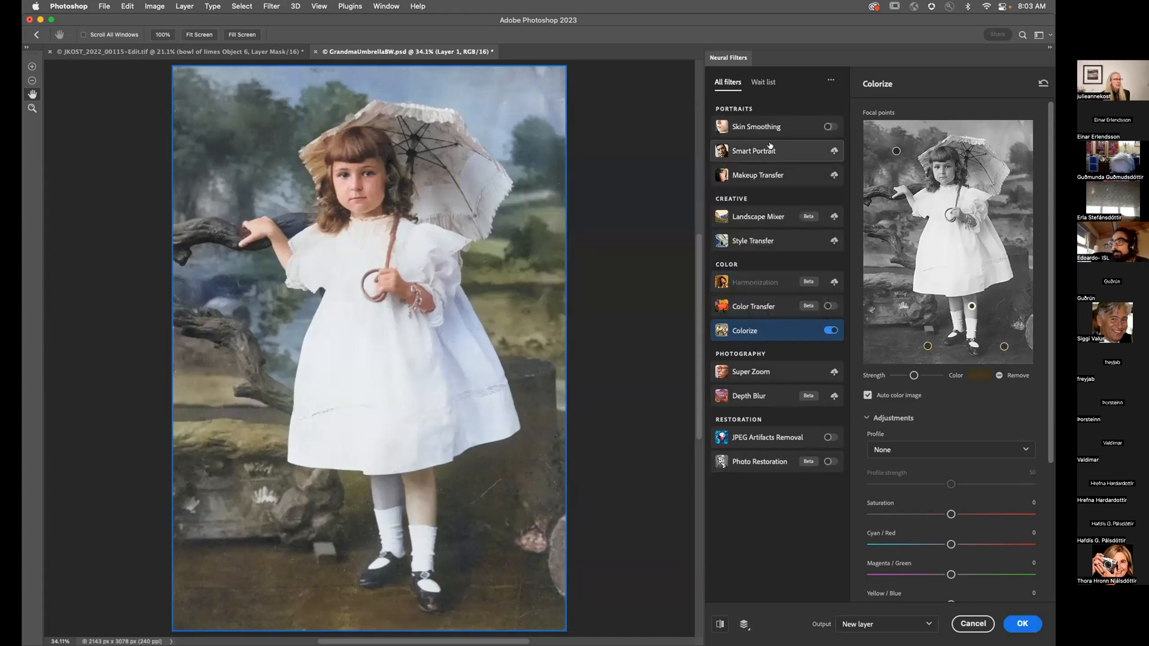
Step: Add a focal point on the girl's legs and output as a new color layer
{"action": "left_click", "coordinate": [956, 304]}
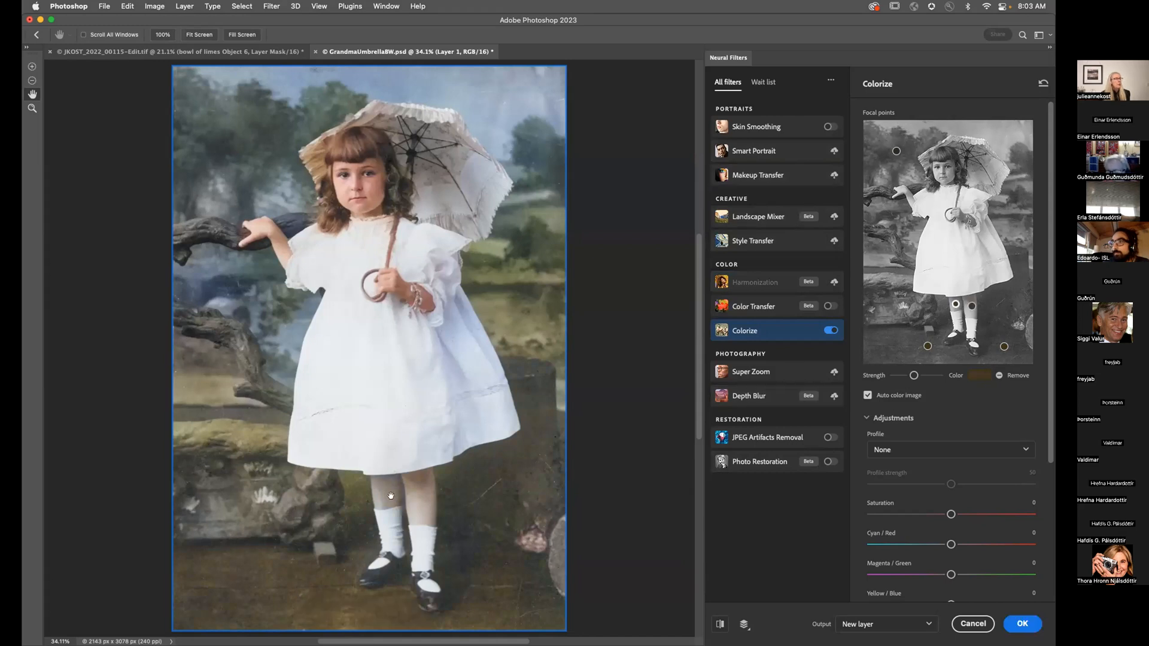
{"action": "scroll", "coordinate": [525, 525], "scroll_direction": "down", "scroll_amount": 2}
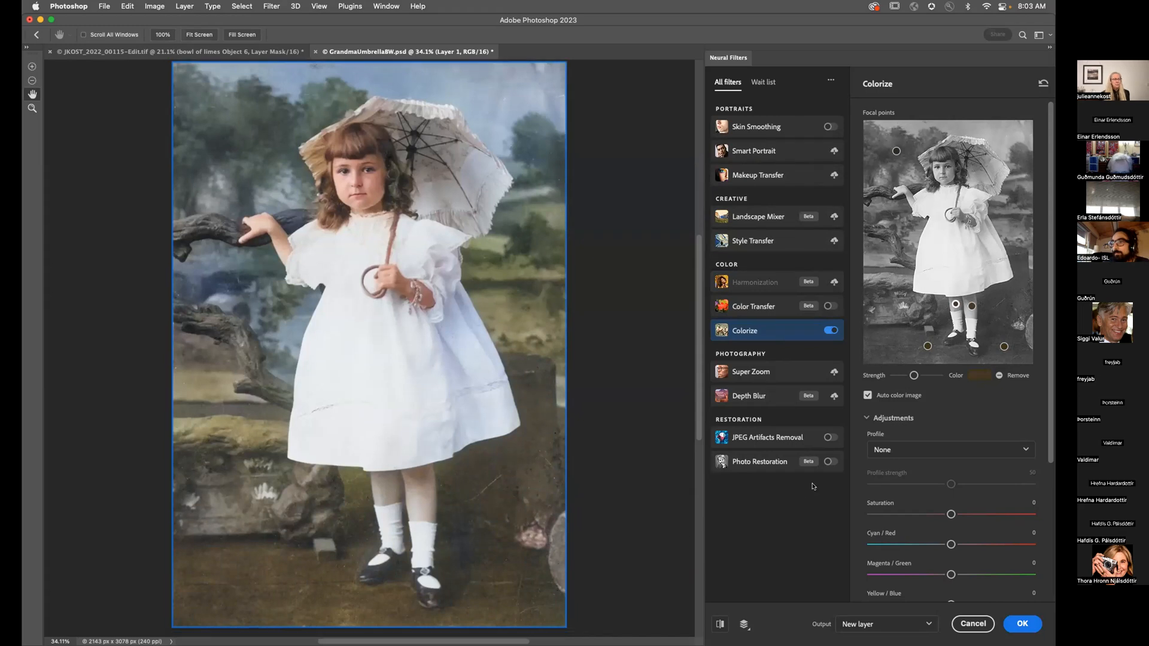
{"action": "scroll", "coordinate": [930, 509], "scroll_direction": "down", "scroll_amount": 5}
{"action": "scroll", "coordinate": [930, 508], "scroll_direction": "down", "scroll_amount": 1}
{"action": "left_click", "coordinate": [872, 523]}
Step: Apply Colorize, delete Layer 0 copy 2, and select the Color-mode Layer 1
{"action": "left_click", "coordinate": [1023, 624]}
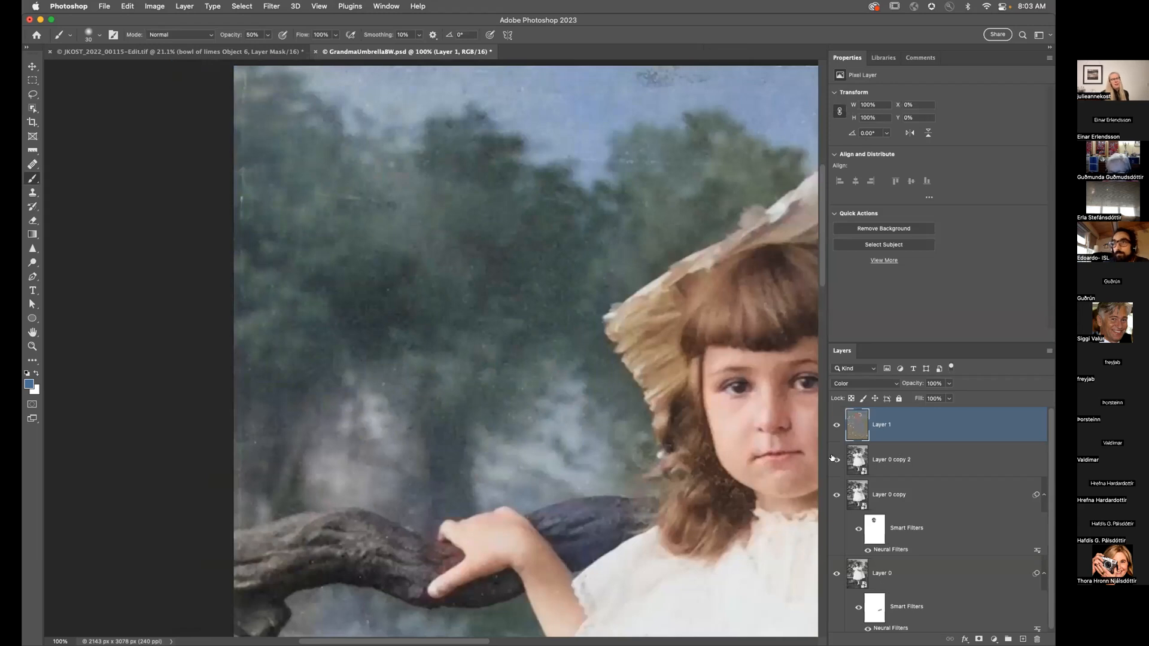
{"action": "left_click", "coordinate": [898, 455]}
{"action": "key", "text": "Delete"}
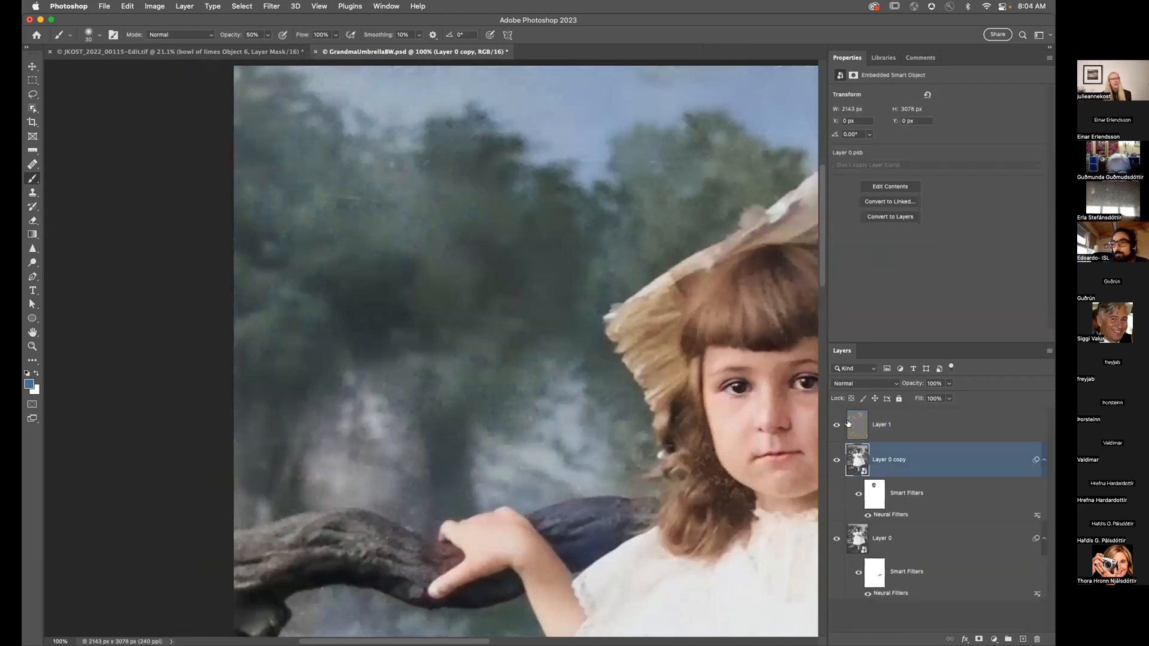
{"action": "scroll", "coordinate": [596, 439], "scroll_direction": "down", "scroll_amount": 10}
{"action": "scroll", "coordinate": [597, 439], "scroll_direction": "right", "scroll_amount": 10}
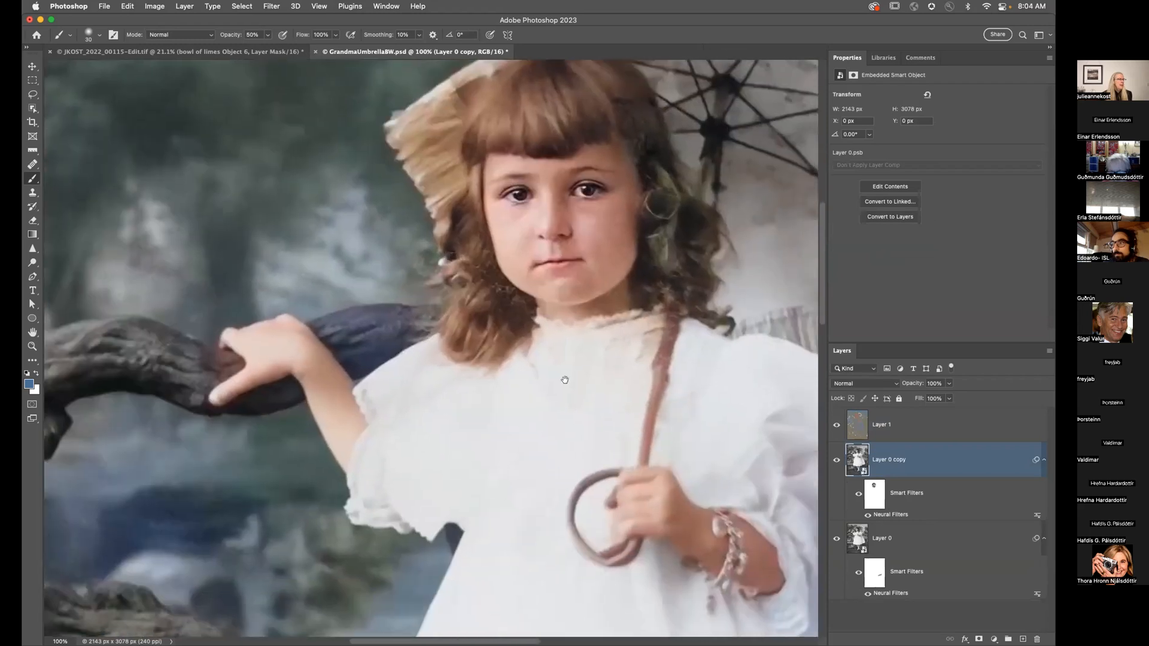
{"action": "scroll", "coordinate": [597, 438], "scroll_direction": "down", "scroll_amount": 10}
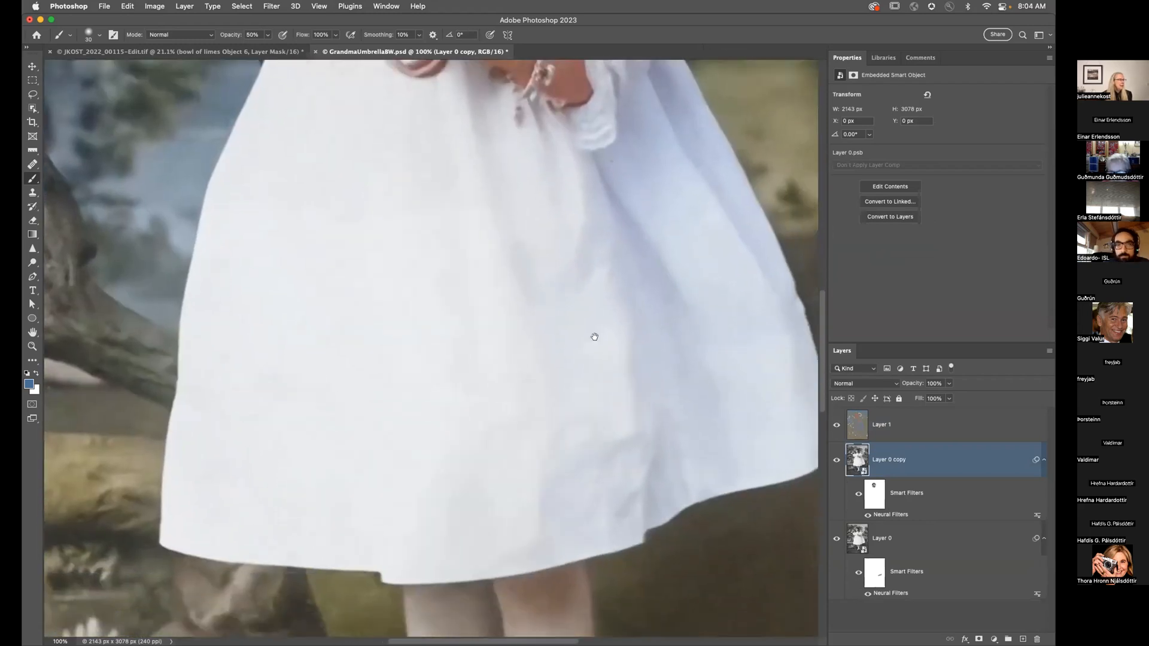
{"action": "scroll", "coordinate": [605, 389], "scroll_direction": "down", "scroll_amount": 10}
{"action": "scroll", "coordinate": [605, 390], "scroll_direction": "right", "scroll_amount": 5}
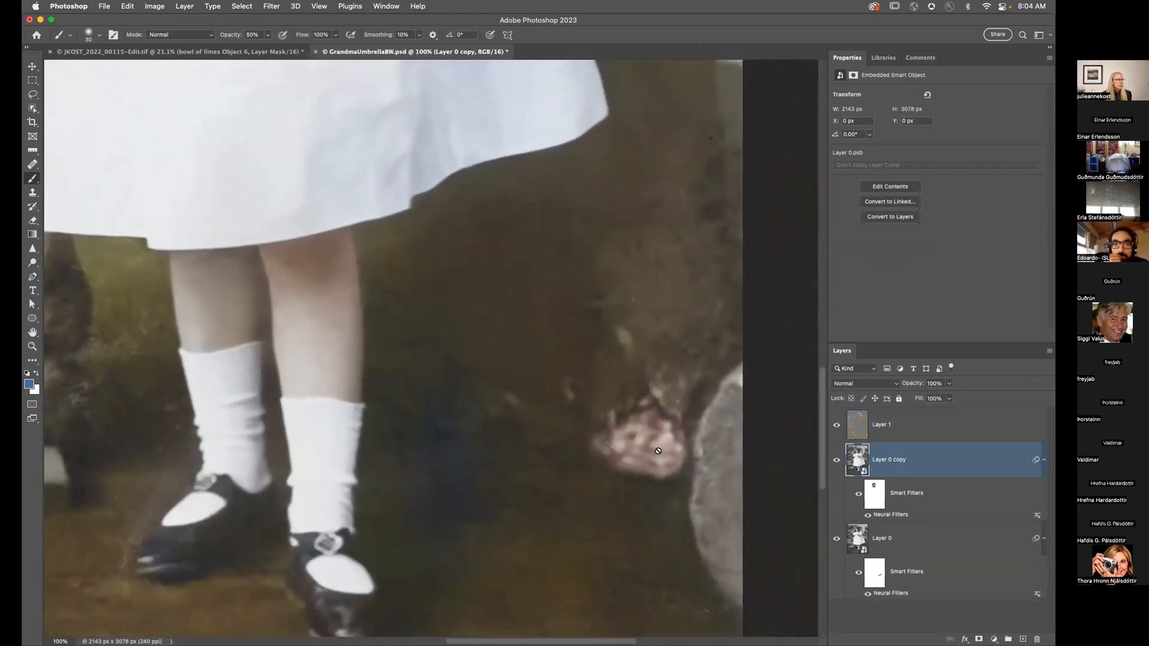
{"action": "left_click", "coordinate": [853, 422]}
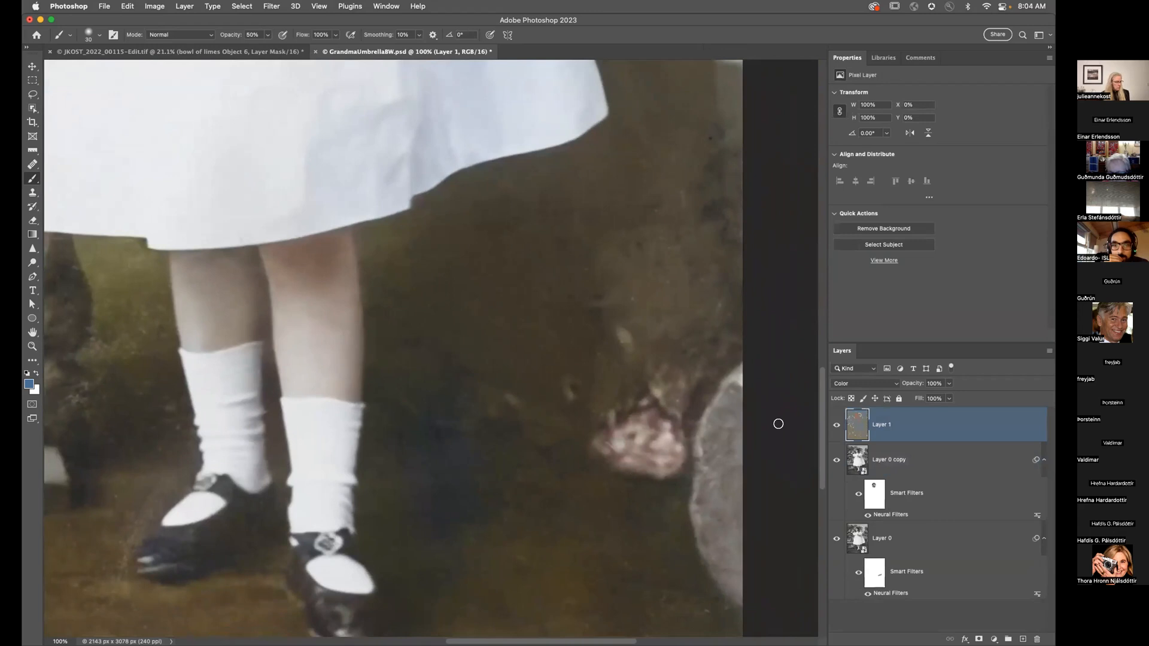
Step: Lasso the pink spot beside the rock and sample a ground brown as the foreground colour
{"action": "key", "text": "l"}
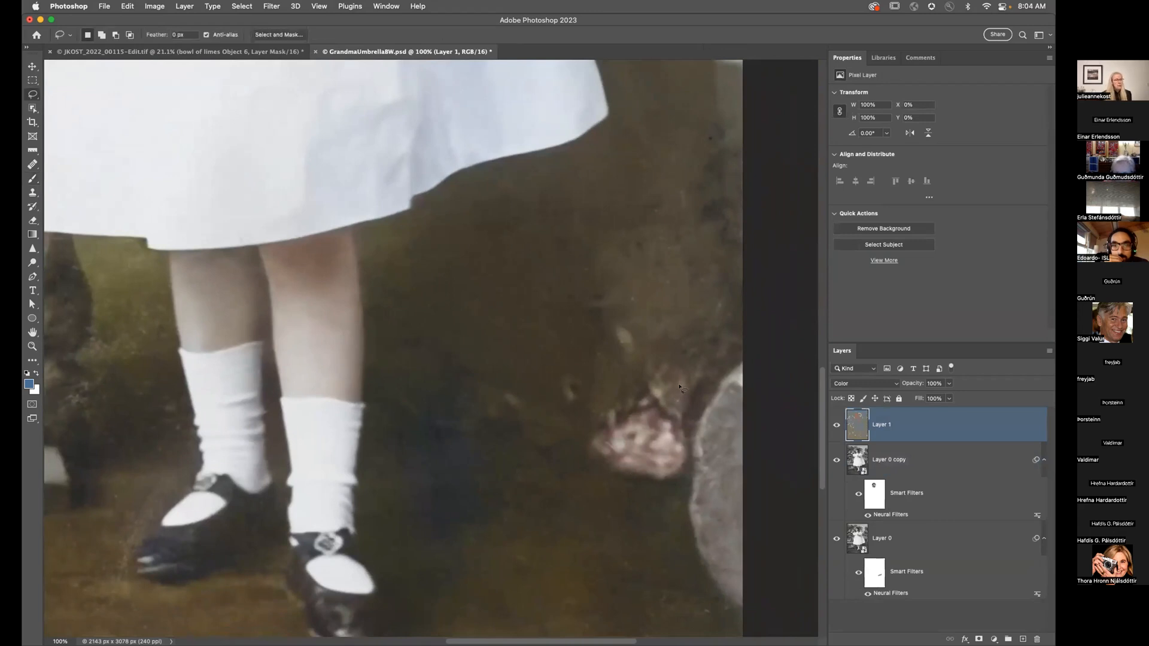
{"action": "mouse_move", "coordinate": [683, 350]}
{"action": "left_mouse_down"}
{"action": "mouse_move", "coordinate": [616, 376]}
{"action": "mouse_move", "coordinate": [558, 440]}
{"action": "mouse_move", "coordinate": [591, 488]}
{"action": "mouse_move", "coordinate": [662, 506]}
{"action": "left_mouse_up"}
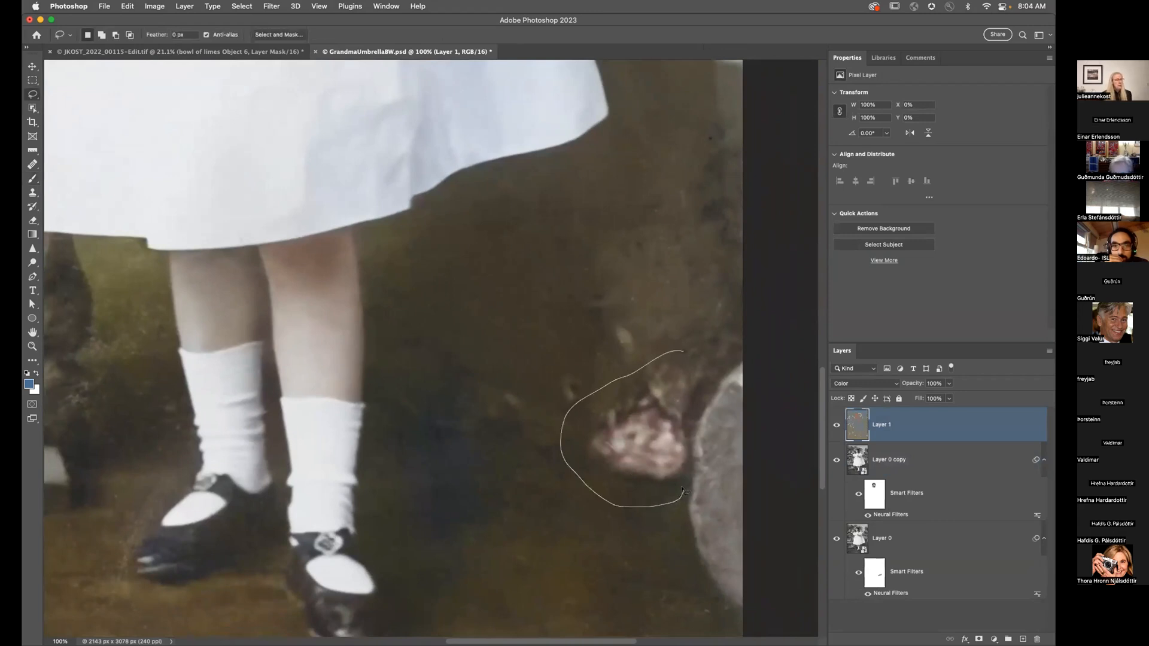
{"action": "left_click_drag", "start_coordinate": [686, 453], "coordinate": [685, 357]}
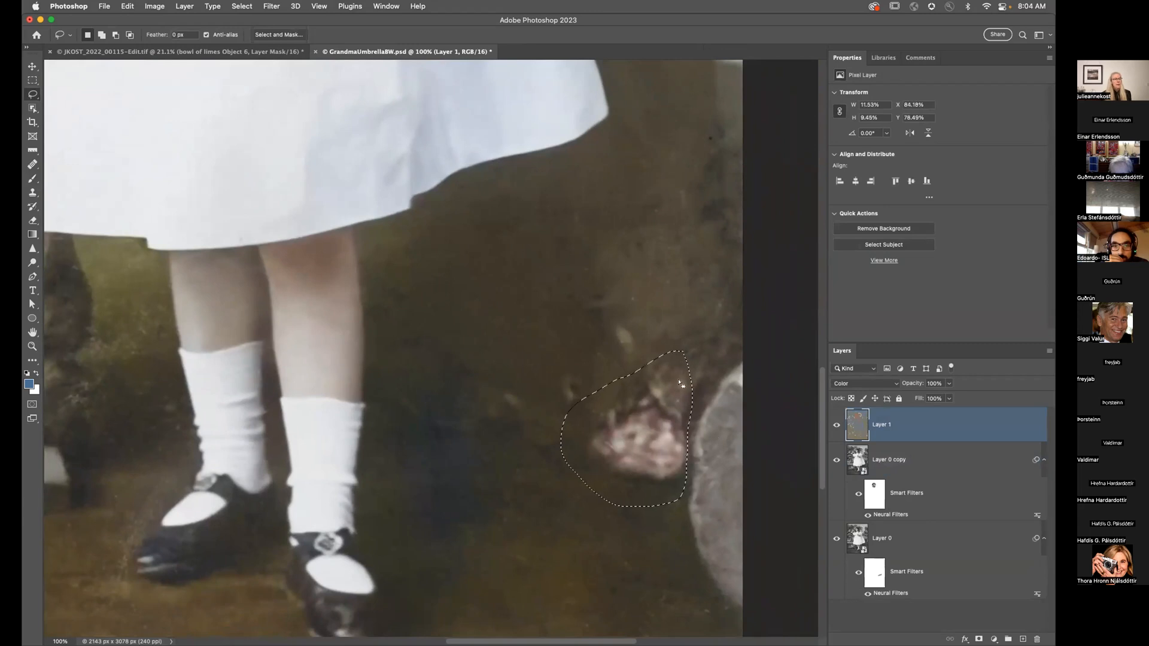
{"action": "left_click", "coordinate": [29, 385]}
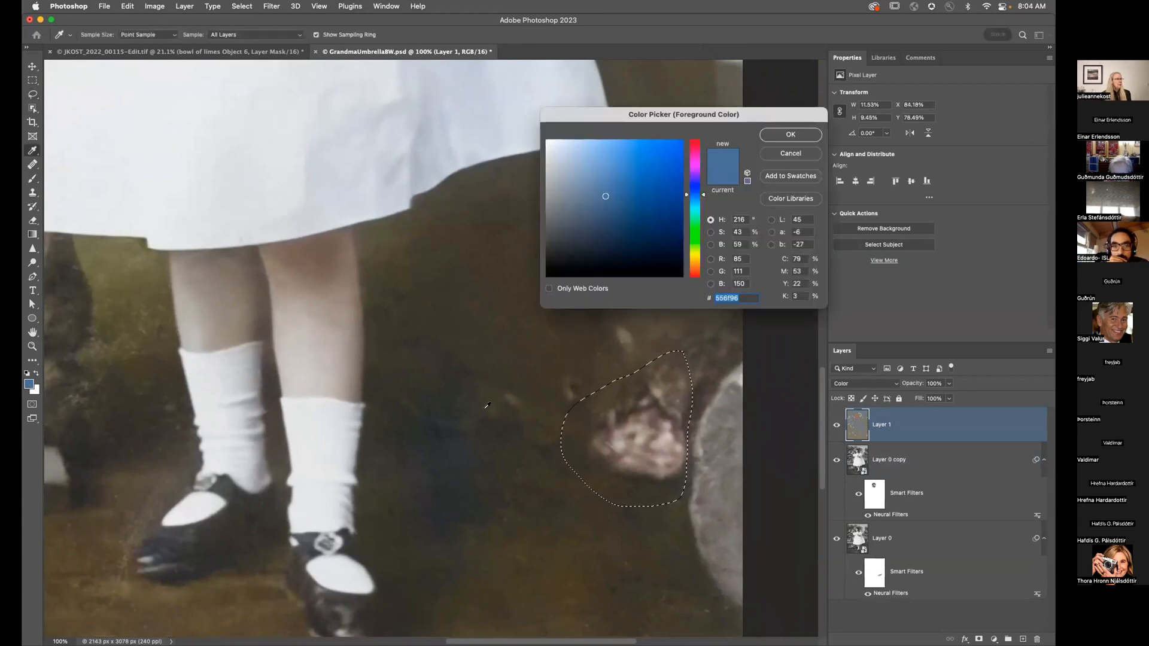
{"action": "left_click", "coordinate": [543, 538]}
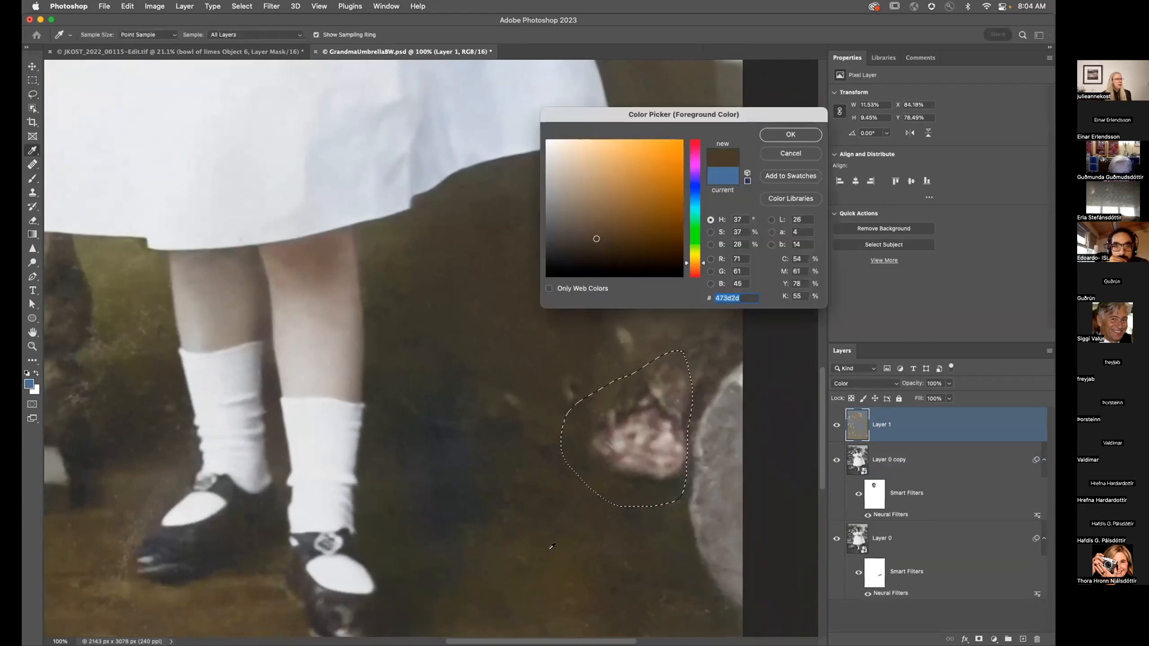
{"action": "left_click", "coordinate": [782, 134]}
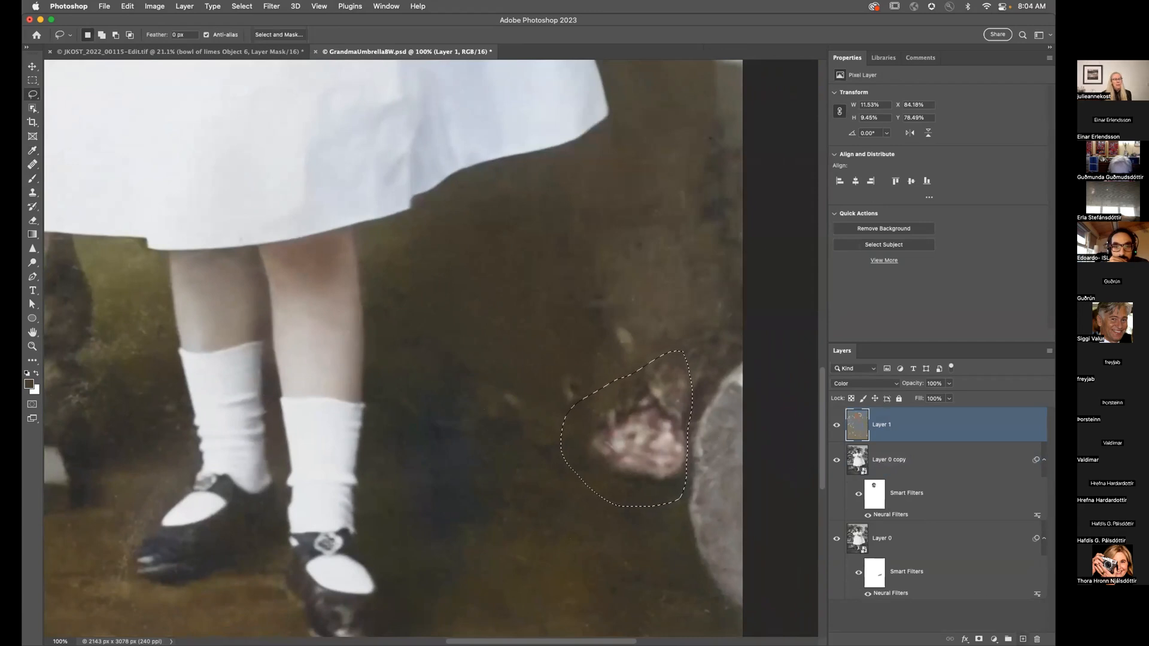
Step: Add a Color-mode brown Solid Color fill over the spot, darken it slightly, then switch to Lightroom
{"action": "left_click", "coordinate": [993, 639]}
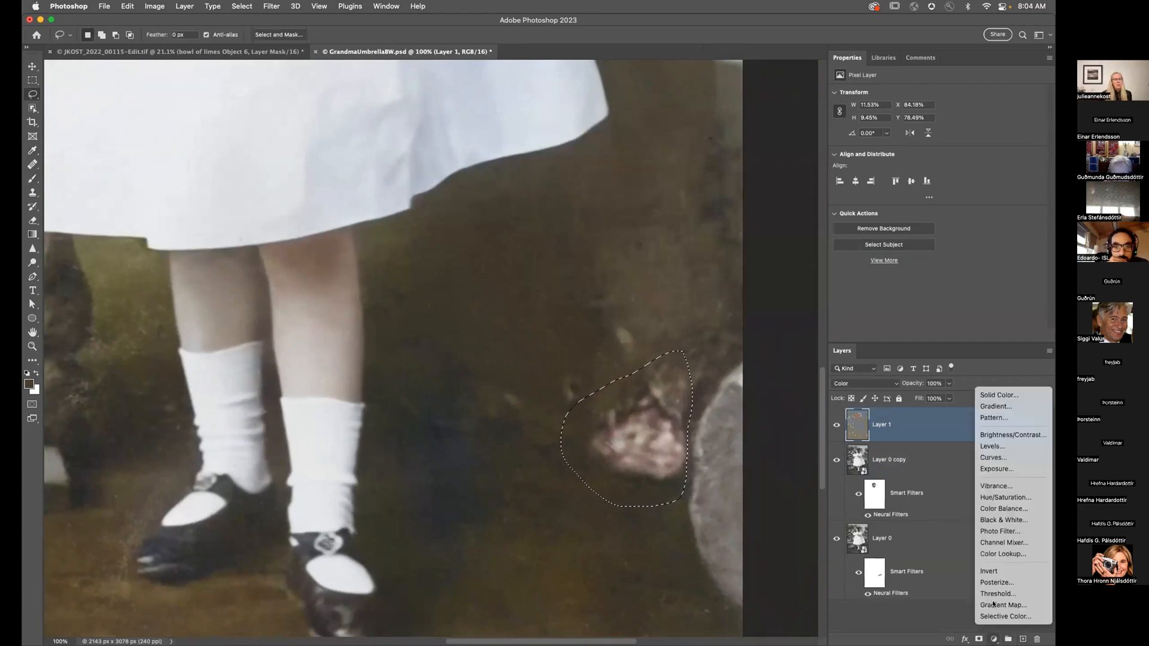
{"action": "left_click", "coordinate": [997, 391]}
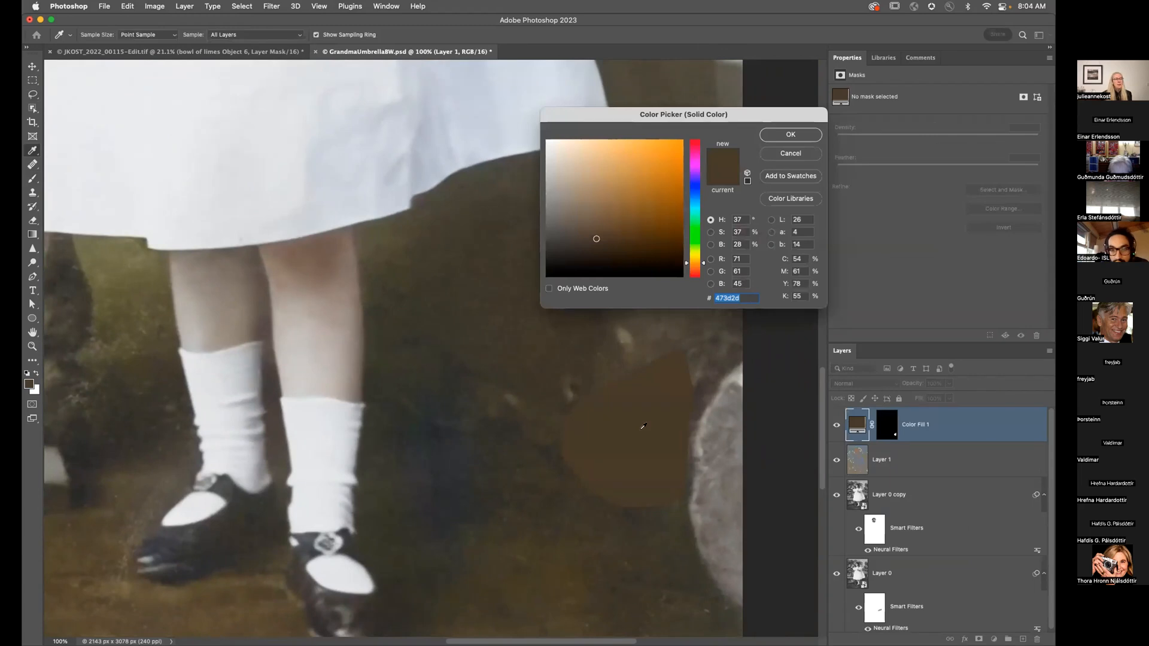
{"action": "left_click", "coordinate": [803, 133]}
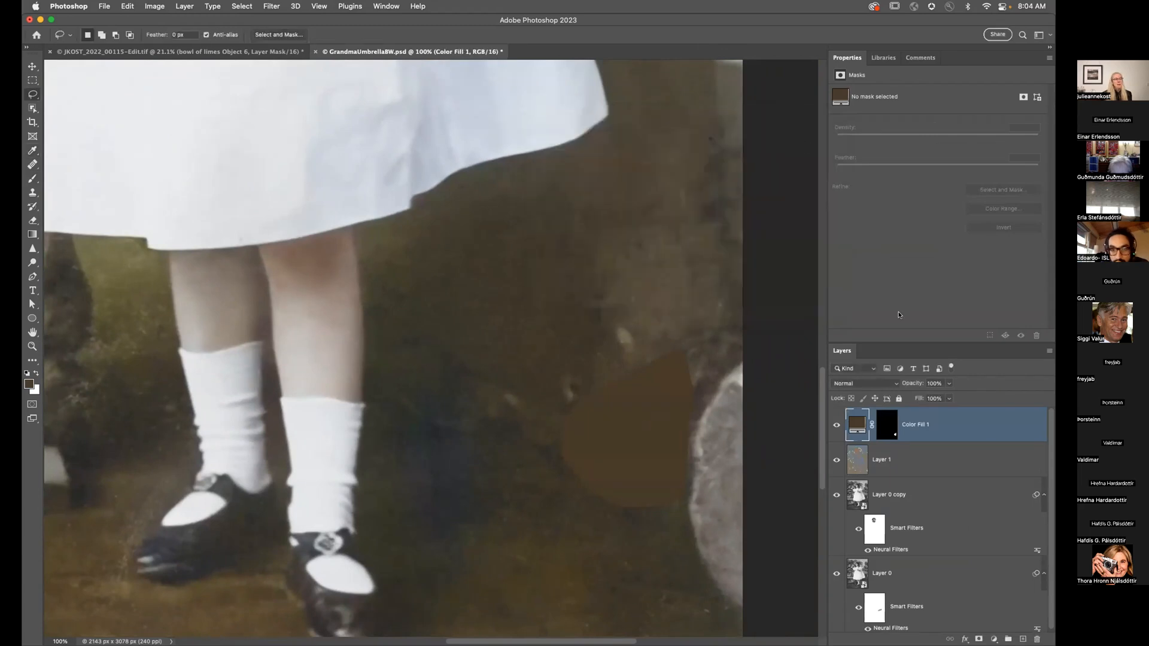
{"action": "left_click", "coordinate": [879, 386]}
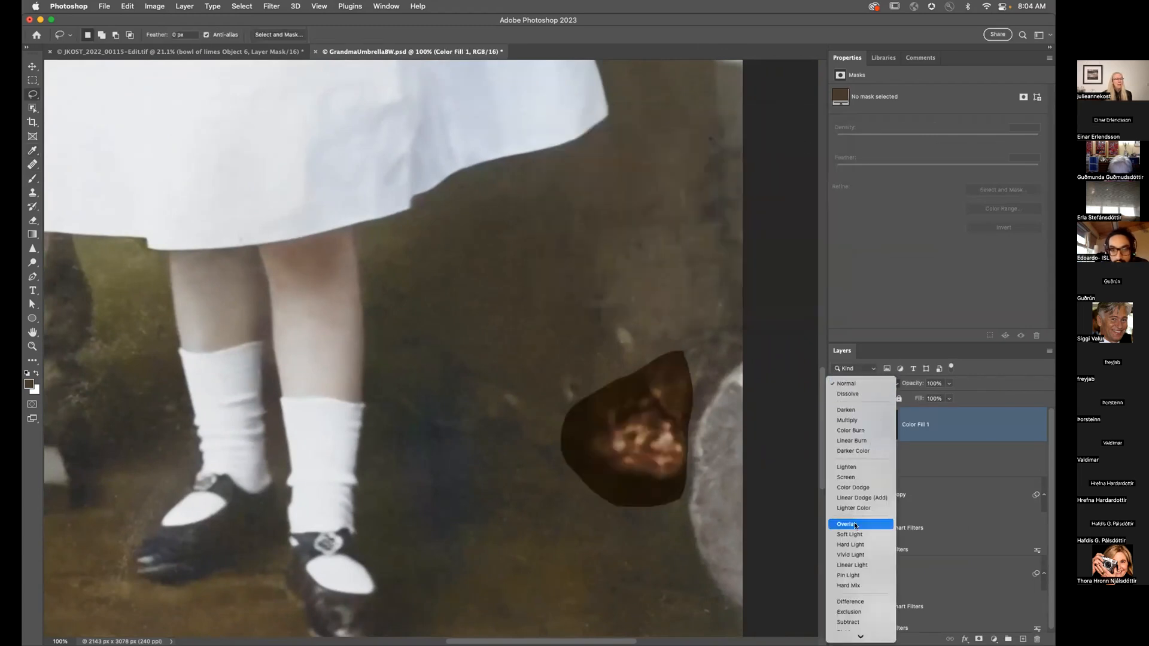
{"action": "left_click", "coordinate": [850, 623]}
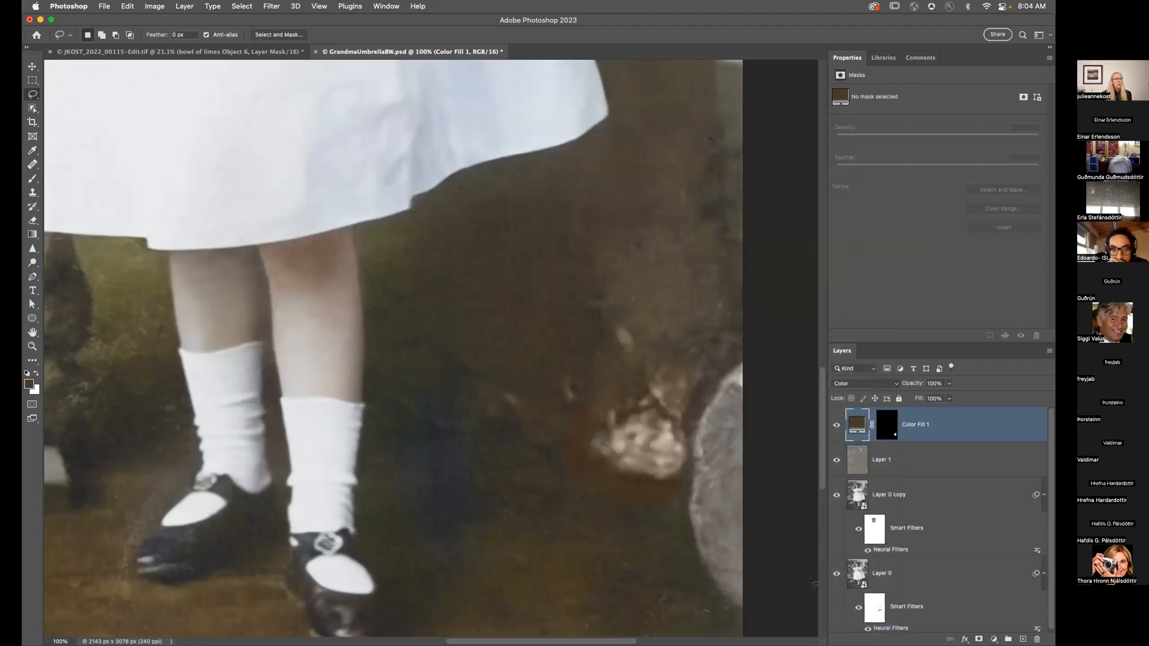
{"action": "double_click", "coordinate": [857, 425]}
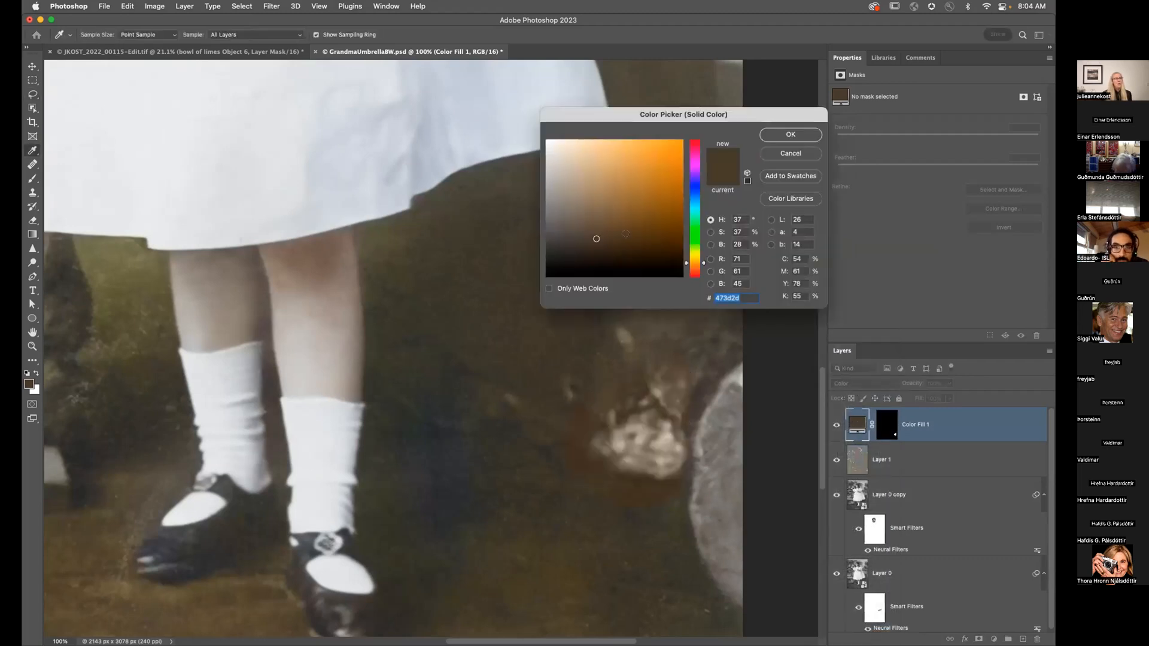
{"action": "left_click_drag", "start_coordinate": [626, 233], "coordinate": [578, 241]}
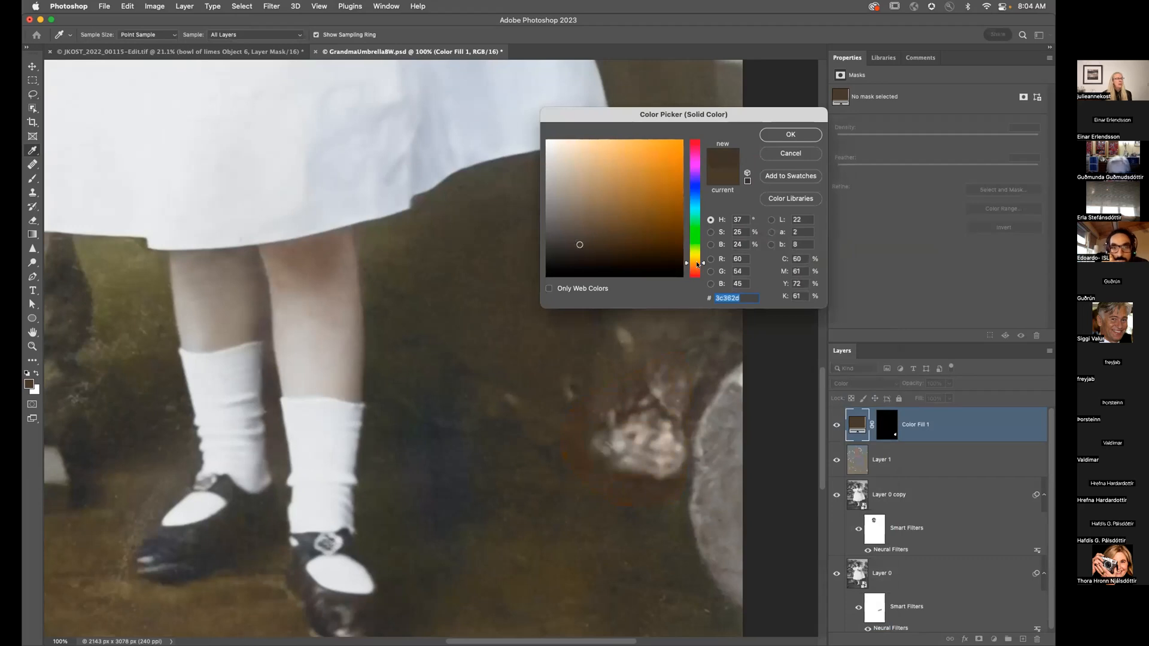
{"action": "left_click_drag", "start_coordinate": [704, 264], "coordinate": [705, 260]}
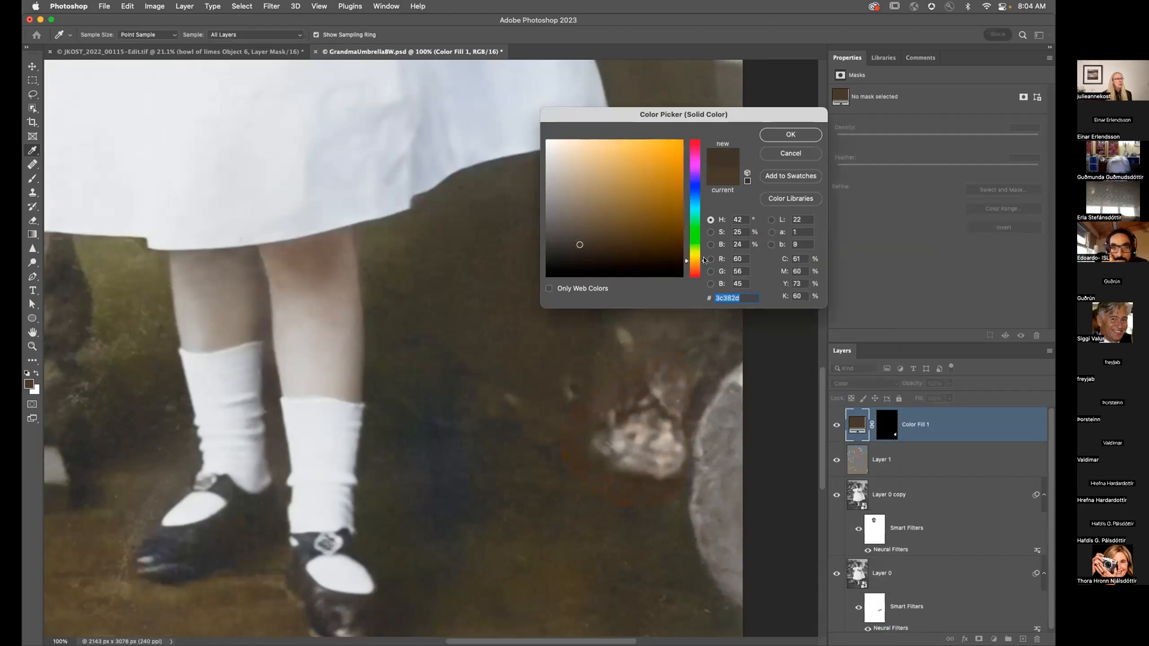
{"action": "left_click", "coordinate": [785, 136]}
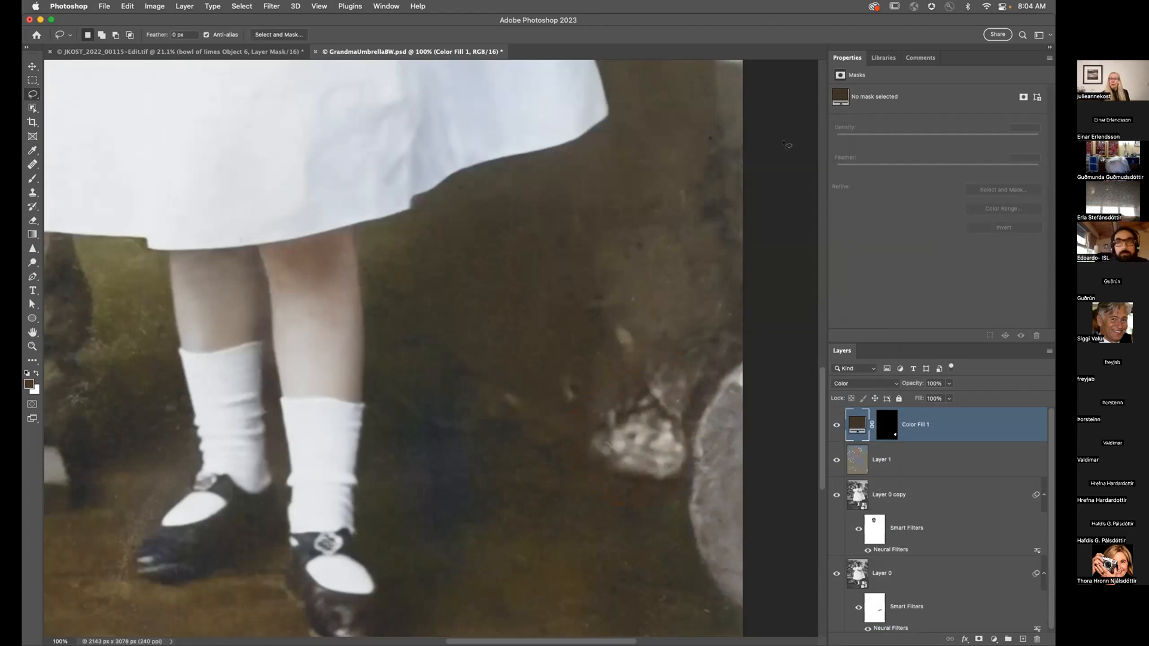
{"action": "key", "text": "super+0"}
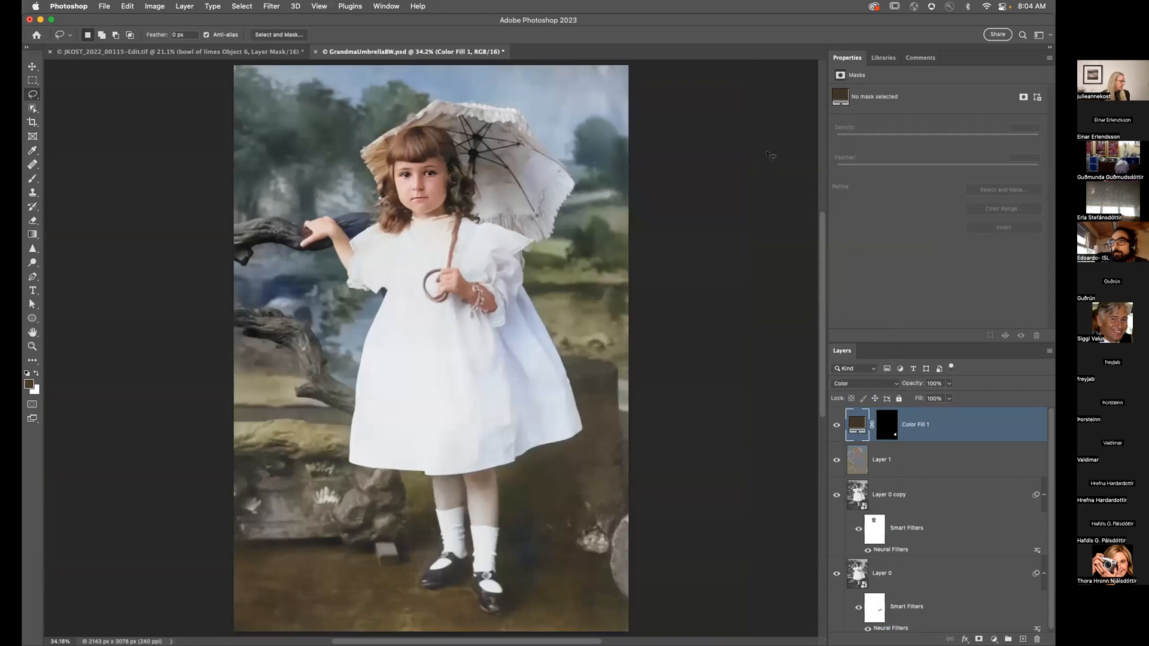
{"action": "key", "text": "super+Tab"}
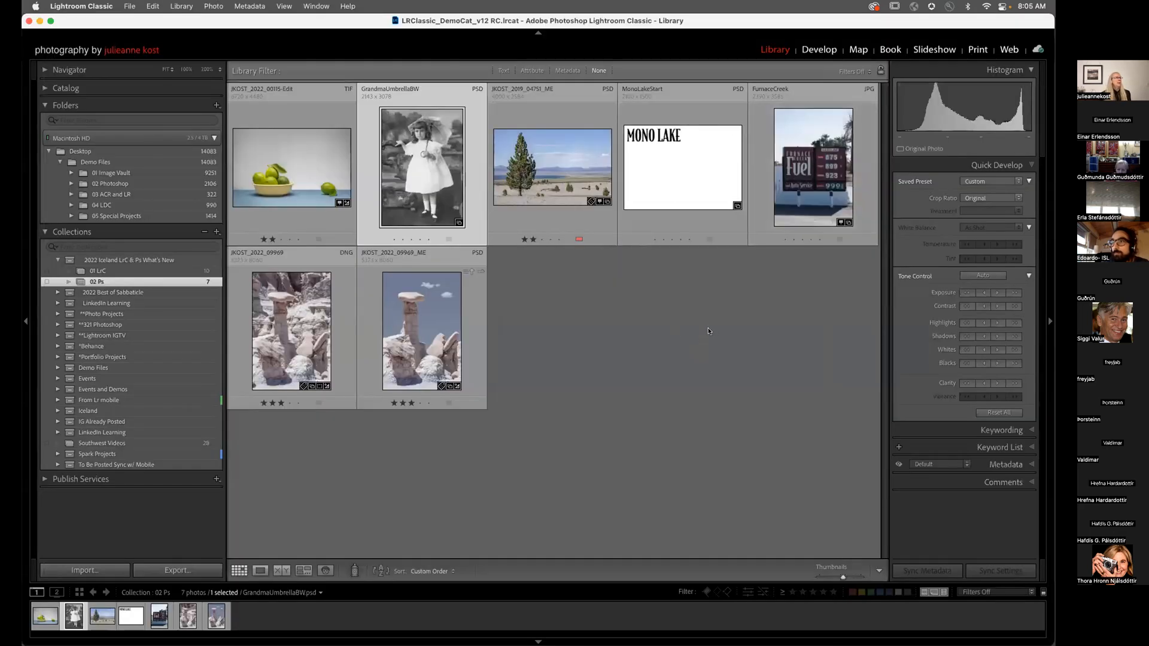
Step: Edit the originals of JKOST_2019_04751_ME and MonoLakeStart together in Photoshop
{"action": "left_click", "coordinate": [570, 193]}
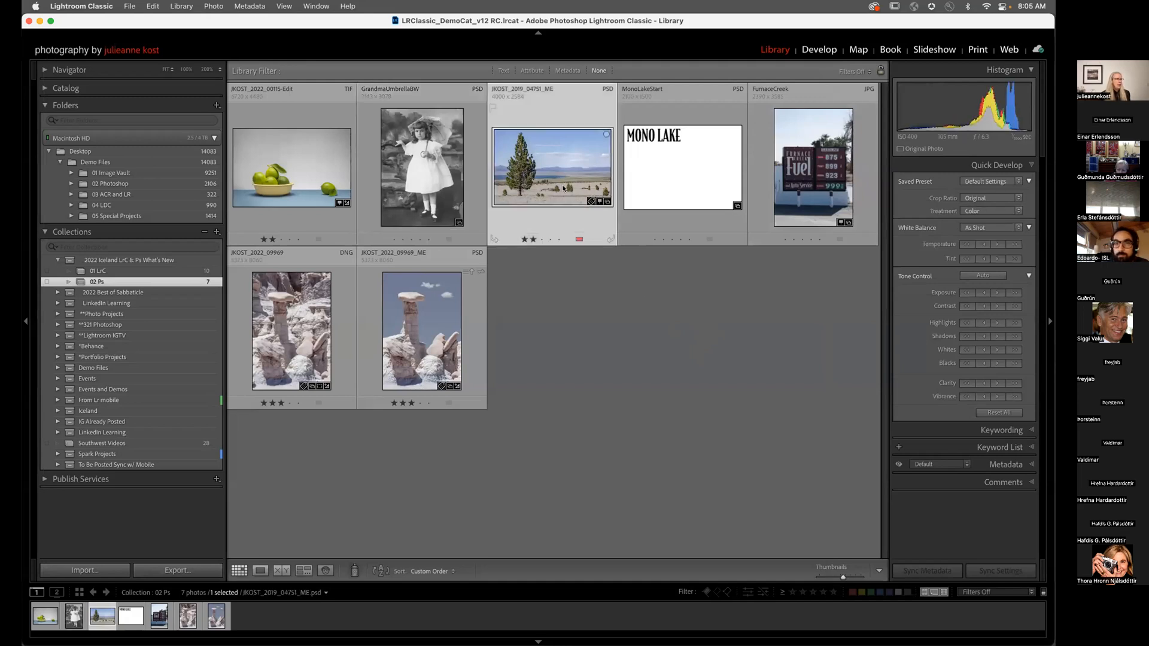
{"action": "left_click", "coordinate": [672, 183], "text": "shift"}
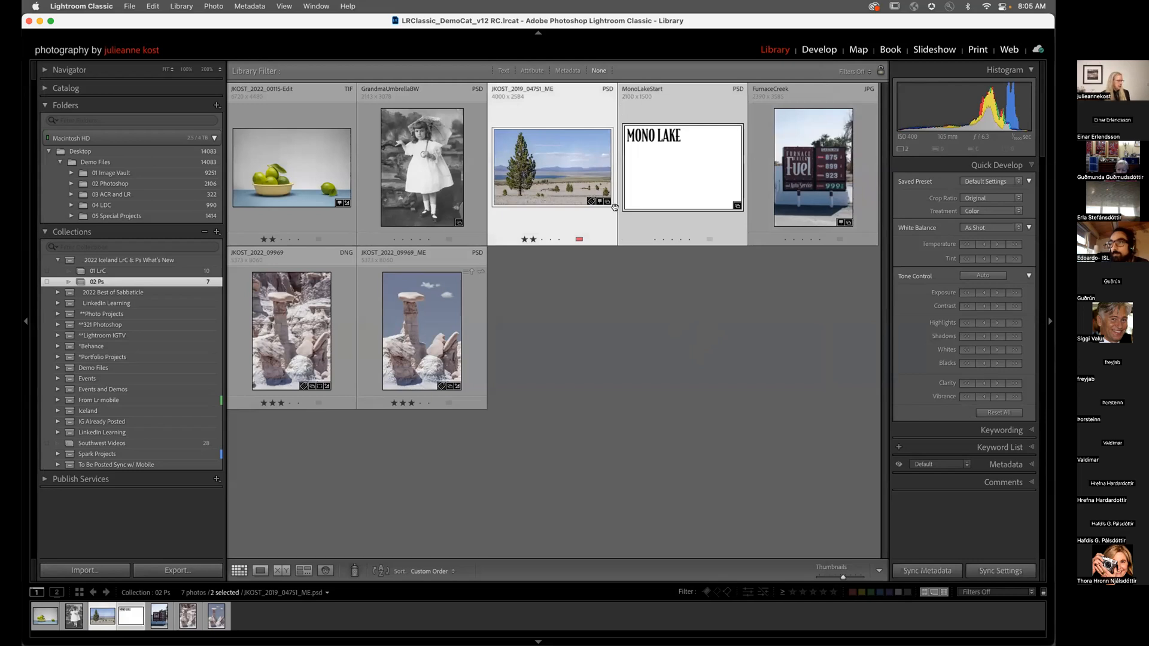
{"action": "key", "text": "super+e"}
{"action": "left_click", "coordinate": [609, 293]}
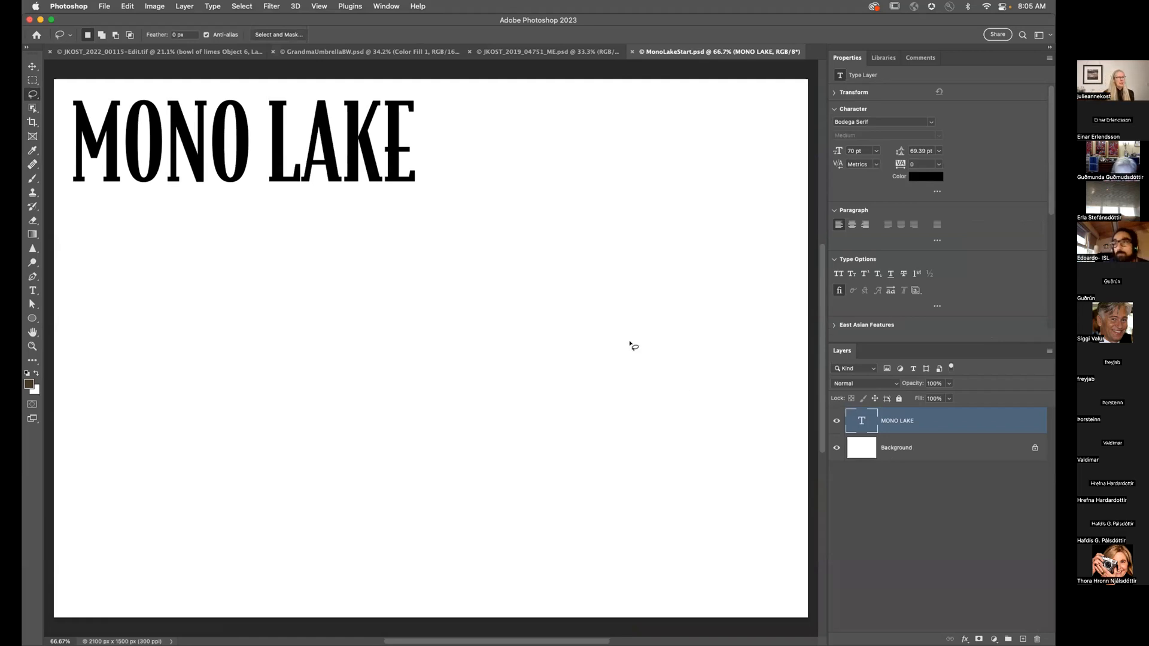
Step: Bring up the JKOST_2019_04751_ME.psd landscape with the Libraries panel listing Canyonland, Capture, My Library and Sunflower
{"action": "left_click", "coordinate": [560, 52]}
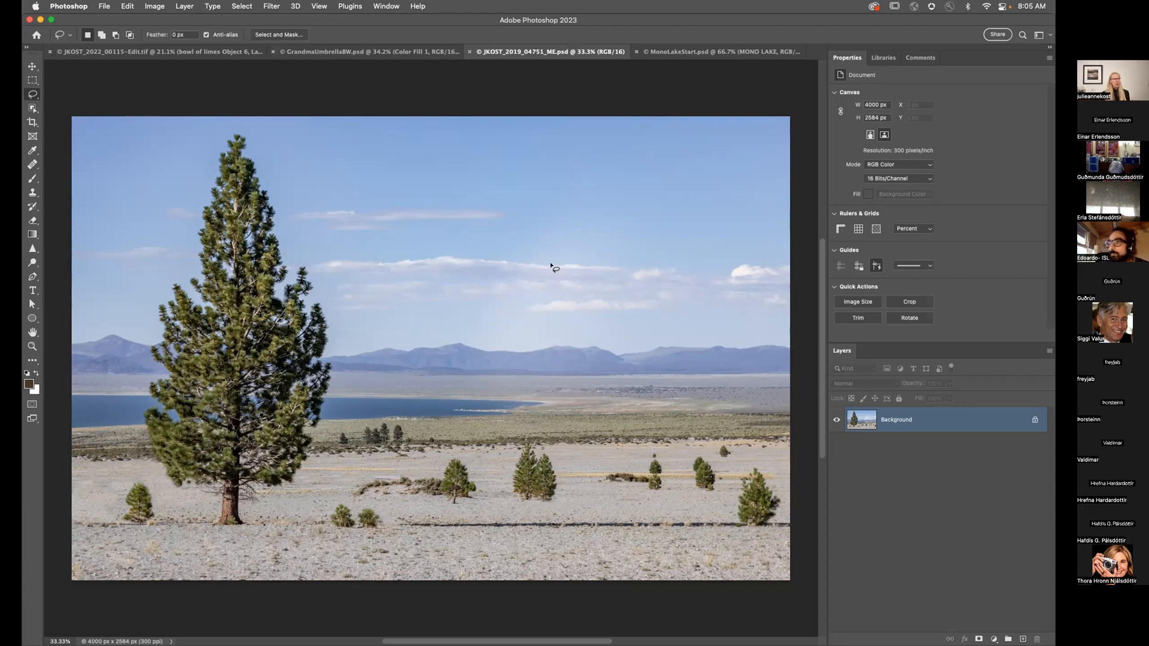
{"action": "left_click", "coordinate": [890, 59]}
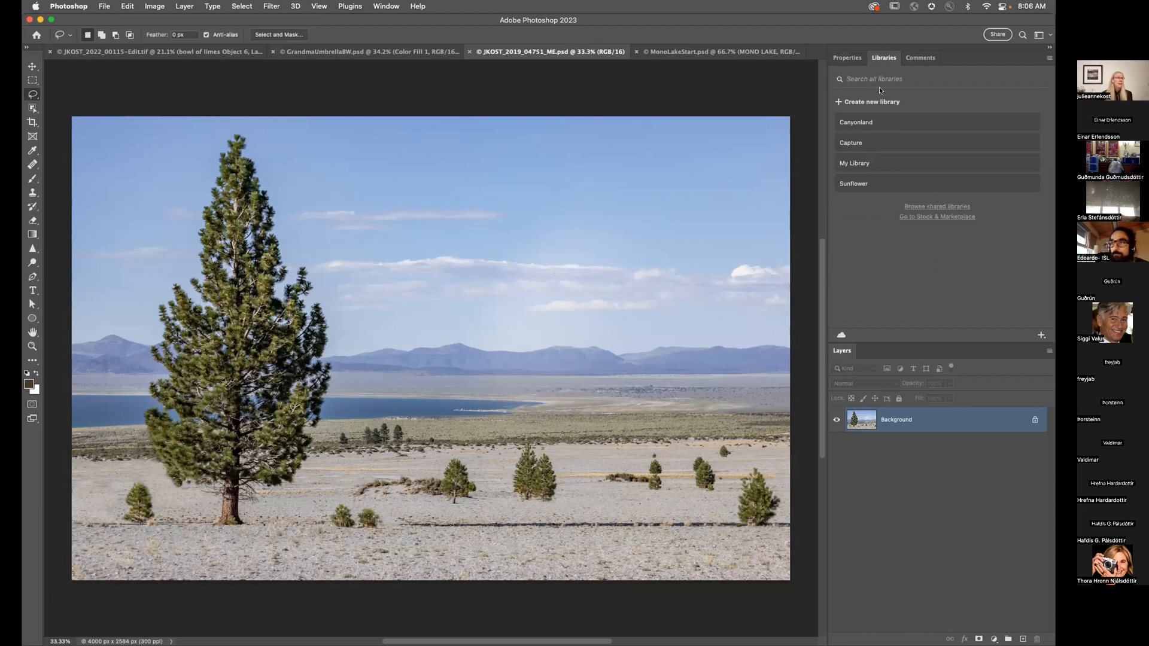
Step: Create a new Creative Cloud library named 'Mono Lake', correcting the mistyped capital O
{"action": "left_click", "coordinate": [873, 102]}
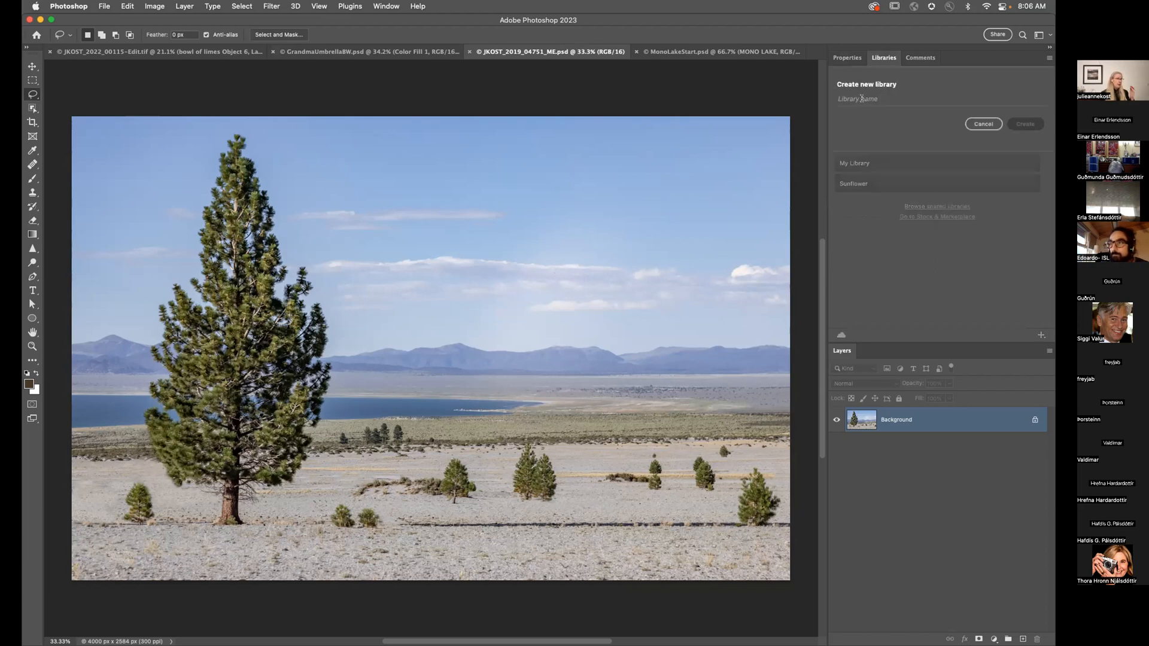
{"action": "type", "text": "MOno Lake"}
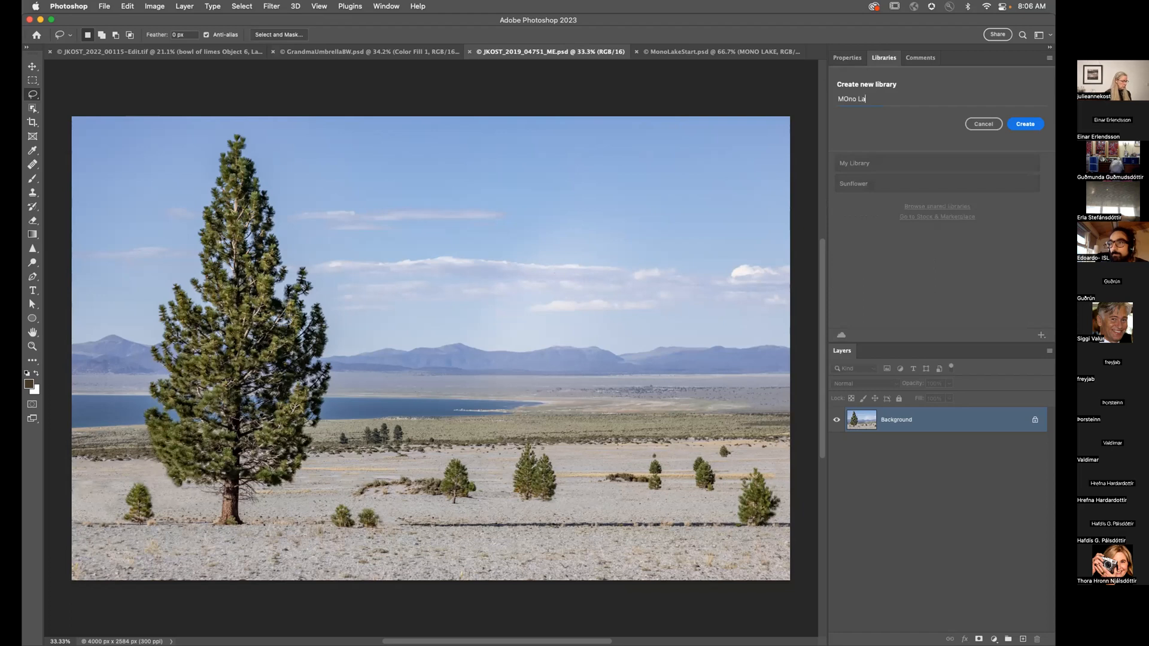
{"action": "left_click", "coordinate": [847, 100]}
{"action": "key", "text": "BackSpace"}
{"action": "type", "text": "o"}
{"action": "left_click", "coordinate": [1029, 126]}
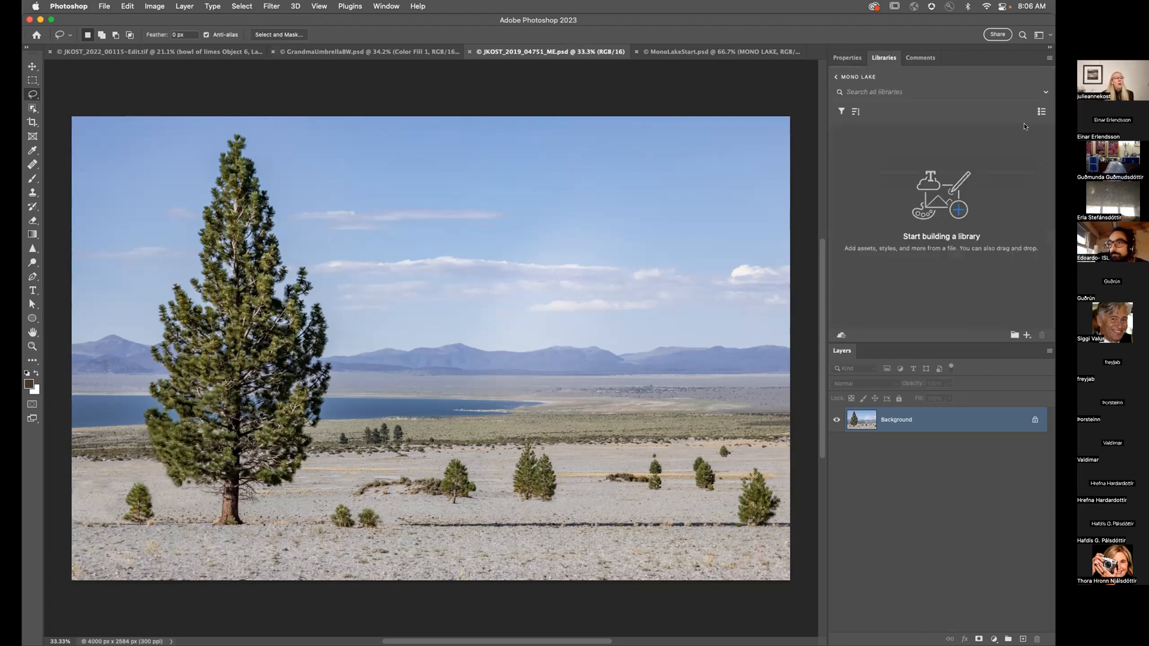
{"action": "left_click", "coordinate": [1027, 335]}
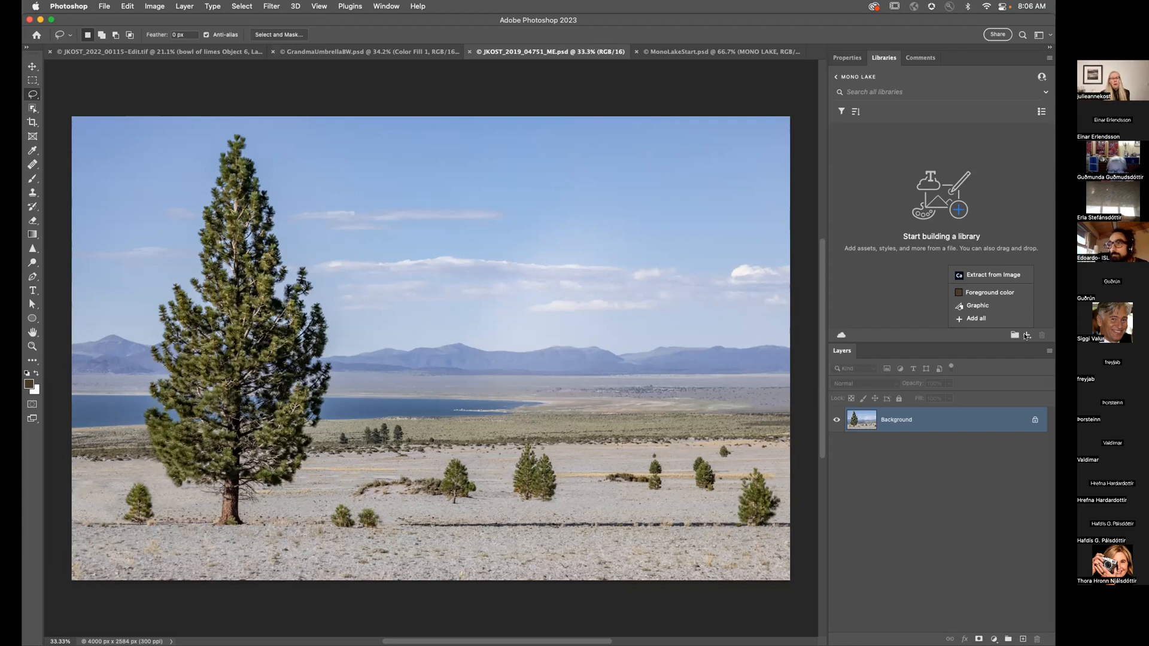
Step: Start Extract from Image on the photo and choose the triangle kaleidoscope pattern type
{"action": "left_click", "coordinate": [995, 276]}
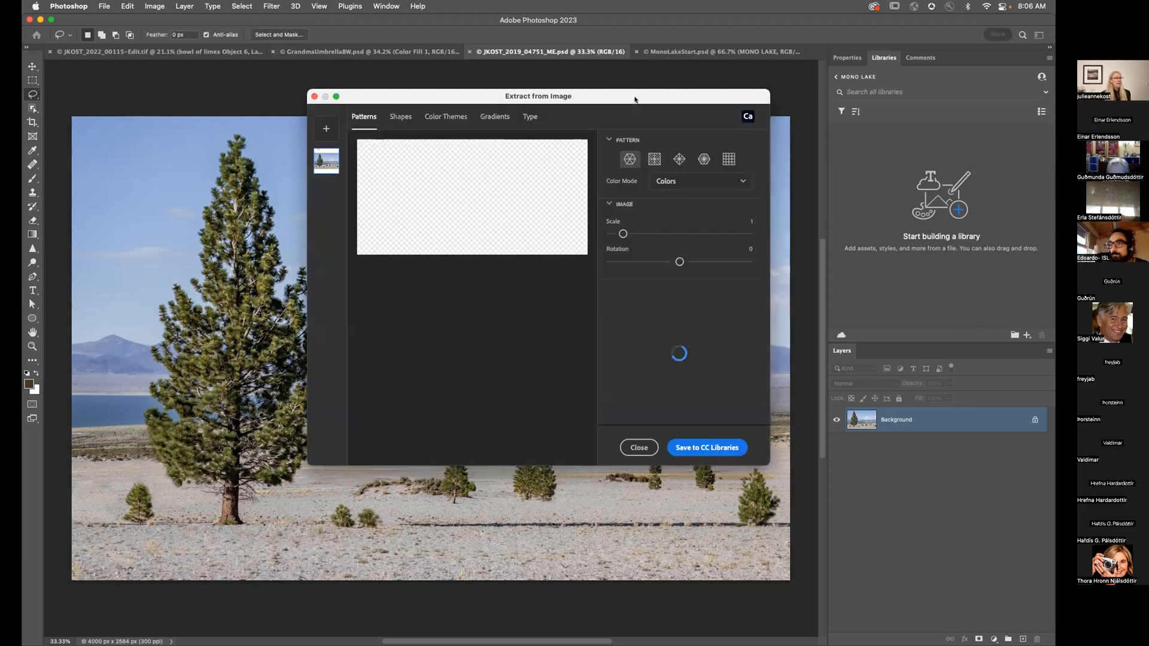
{"action": "left_click_drag", "start_coordinate": [637, 97], "coordinate": [731, 15]}
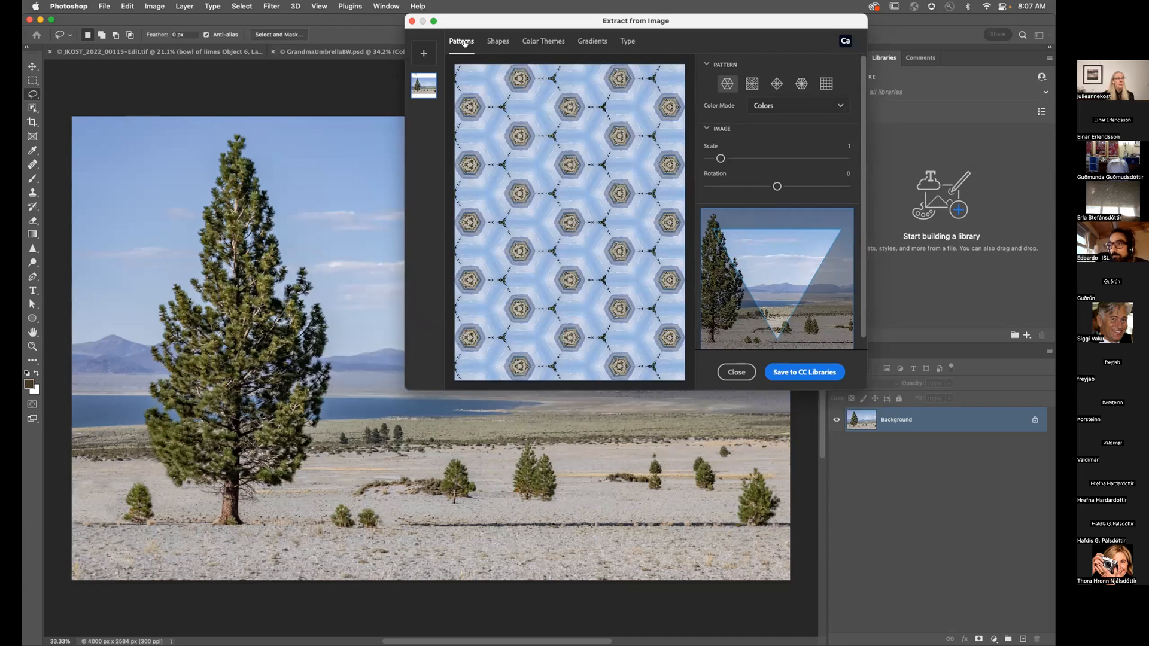
{"action": "left_click", "coordinate": [752, 83]}
{"action": "left_click", "coordinate": [777, 83]}
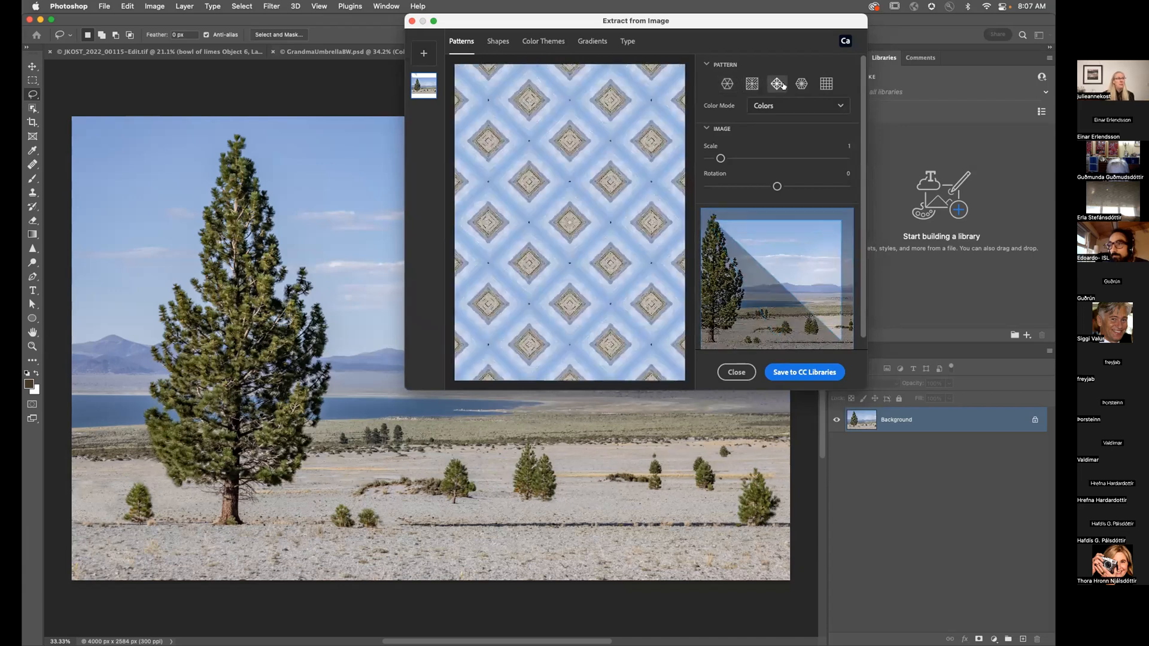
{"action": "left_click", "coordinate": [802, 83]}
{"action": "scroll", "coordinate": [798, 264], "scroll_direction": "down", "scroll_amount": 1}
Step: Set the pattern scale to 1.7, shift the sampled area lower, and save it to the library
{"action": "mouse_move", "coordinate": [798, 272]}
{"action": "left_mouse_down"}
{"action": "mouse_move", "coordinate": [802, 244]}
{"action": "mouse_move", "coordinate": [786, 281]}
{"action": "mouse_move", "coordinate": [822, 249]}
{"action": "mouse_move", "coordinate": [761, 304]}
{"action": "mouse_move", "coordinate": [802, 272]}
{"action": "left_mouse_up"}
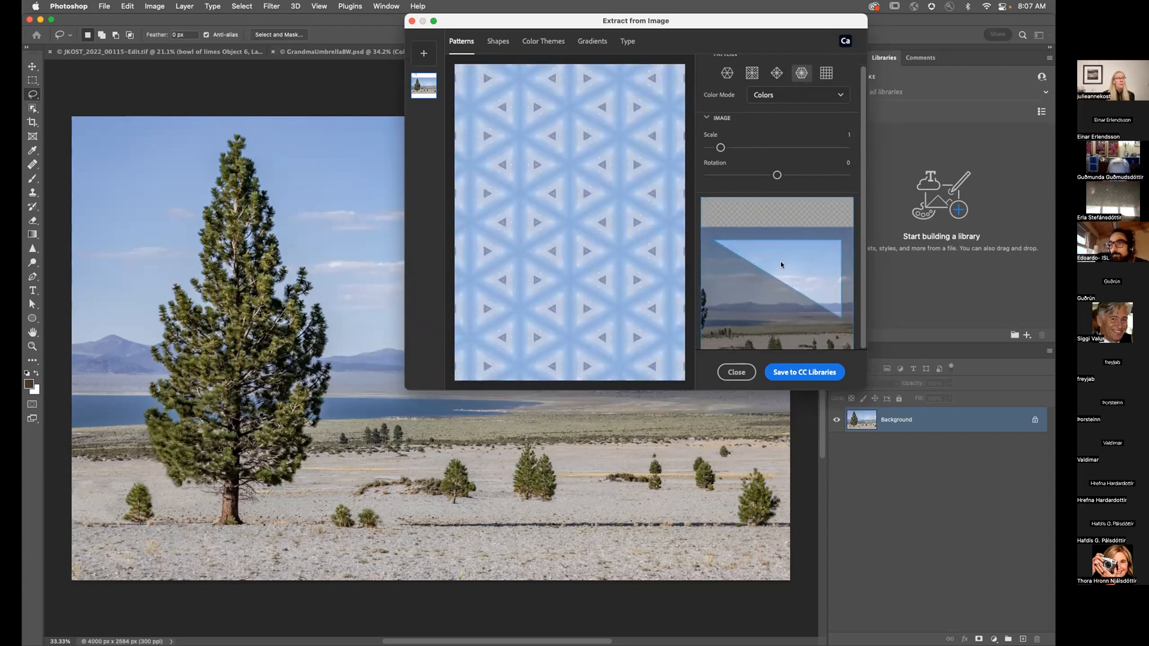
{"action": "left_click_drag", "start_coordinate": [720, 148], "coordinate": [730, 147]}
{"action": "mouse_move", "coordinate": [795, 264]}
{"action": "left_mouse_down"}
{"action": "mouse_move", "coordinate": [811, 287]}
{"action": "mouse_move", "coordinate": [781, 260]}
{"action": "mouse_move", "coordinate": [795, 272]}
{"action": "left_mouse_up"}
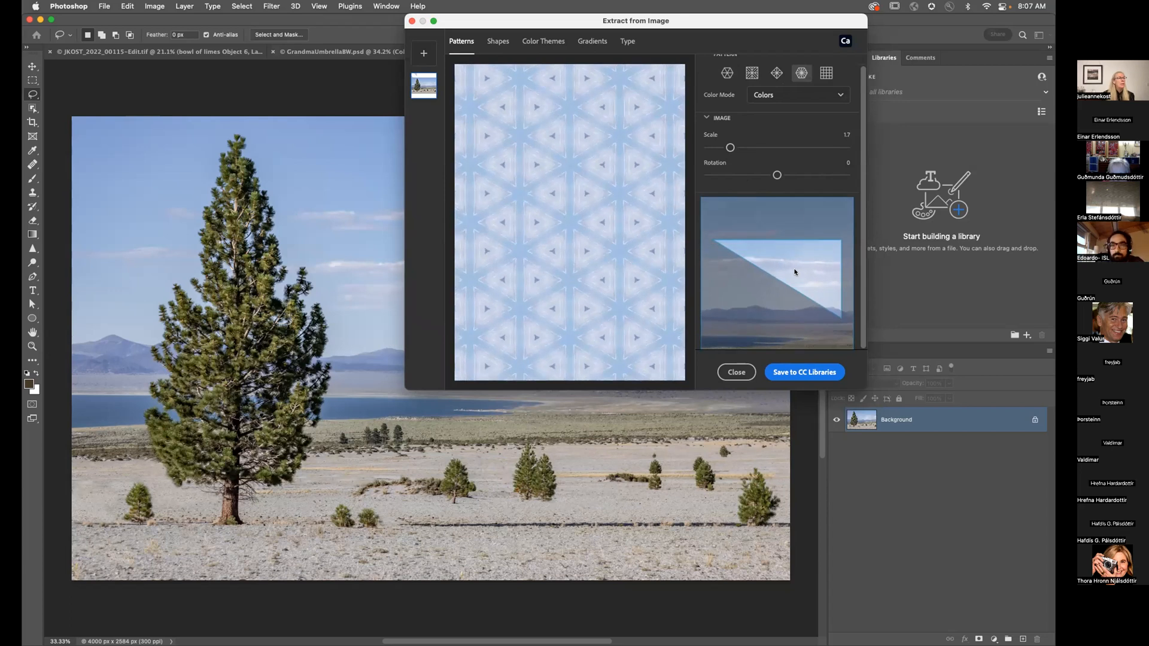
{"action": "left_click_drag", "start_coordinate": [777, 175], "coordinate": [776, 175]}
{"action": "left_click_drag", "start_coordinate": [816, 256], "coordinate": [815, 277]}
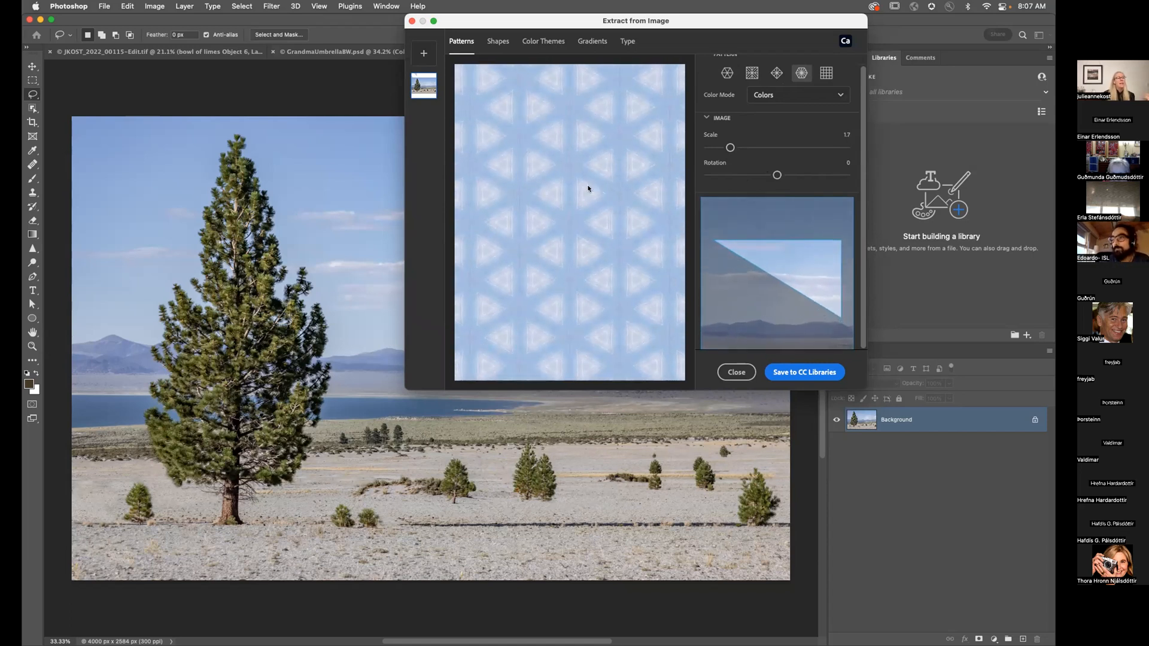
{"action": "left_click", "coordinate": [794, 371]}
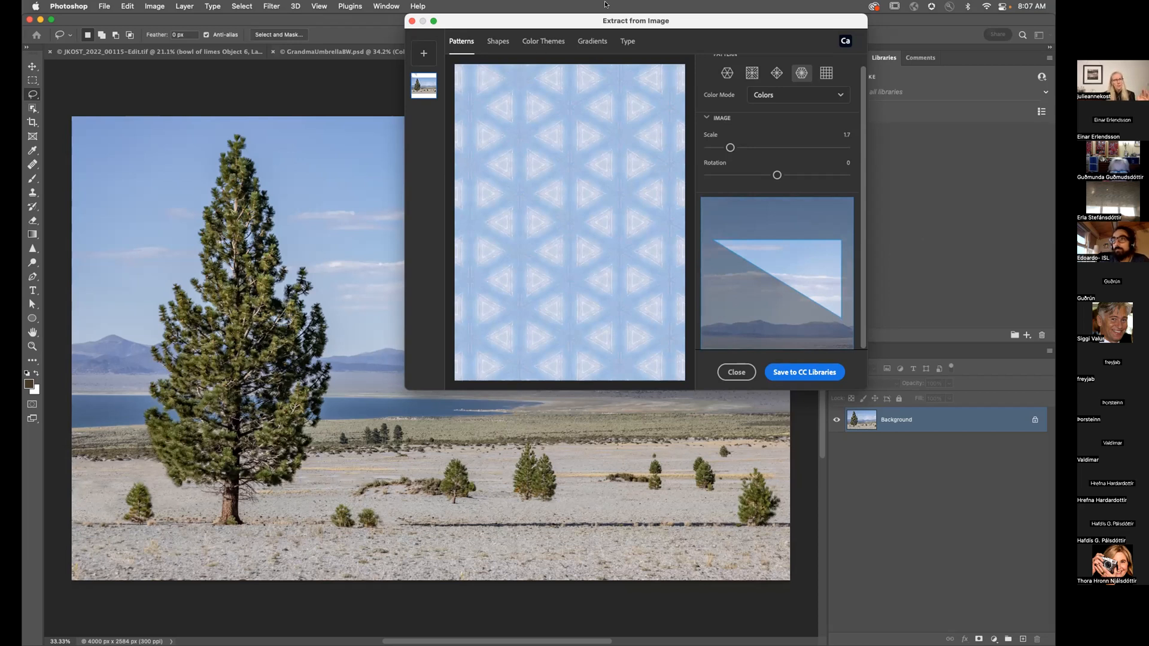
{"action": "left_click_drag", "start_coordinate": [688, 19], "coordinate": [662, 15]}
{"action": "left_click", "coordinate": [471, 42]}
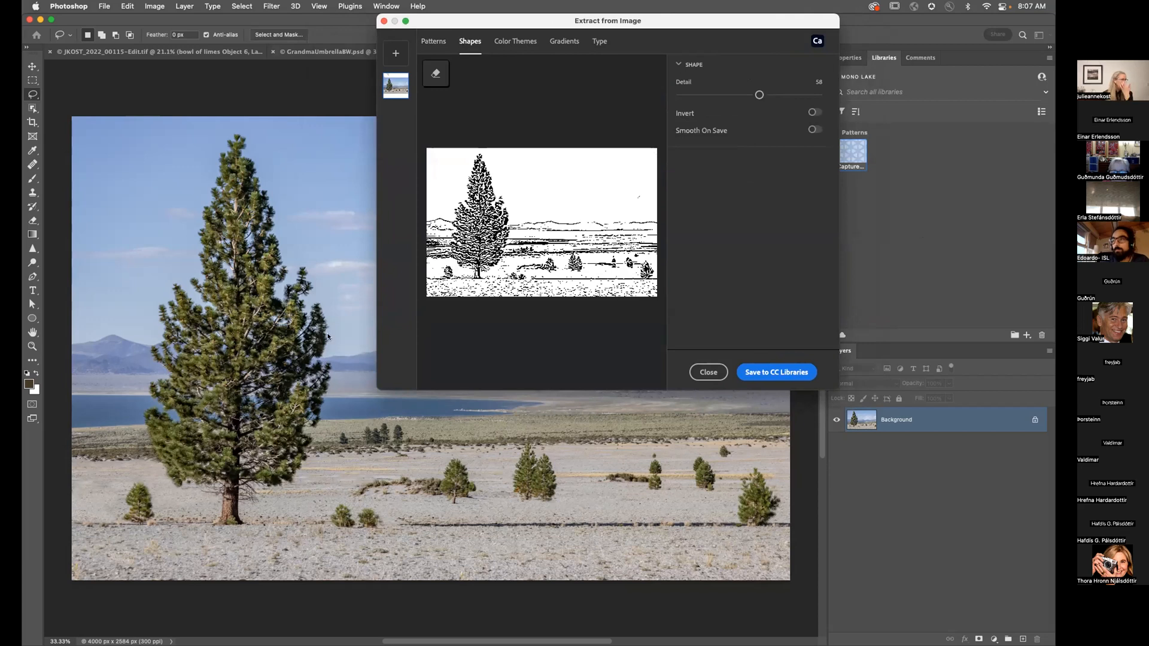
Step: Raise the extracted shape's detail to 73 and erase the bird specks in the sky
{"action": "left_click_drag", "start_coordinate": [748, 100], "coordinate": [780, 95]}
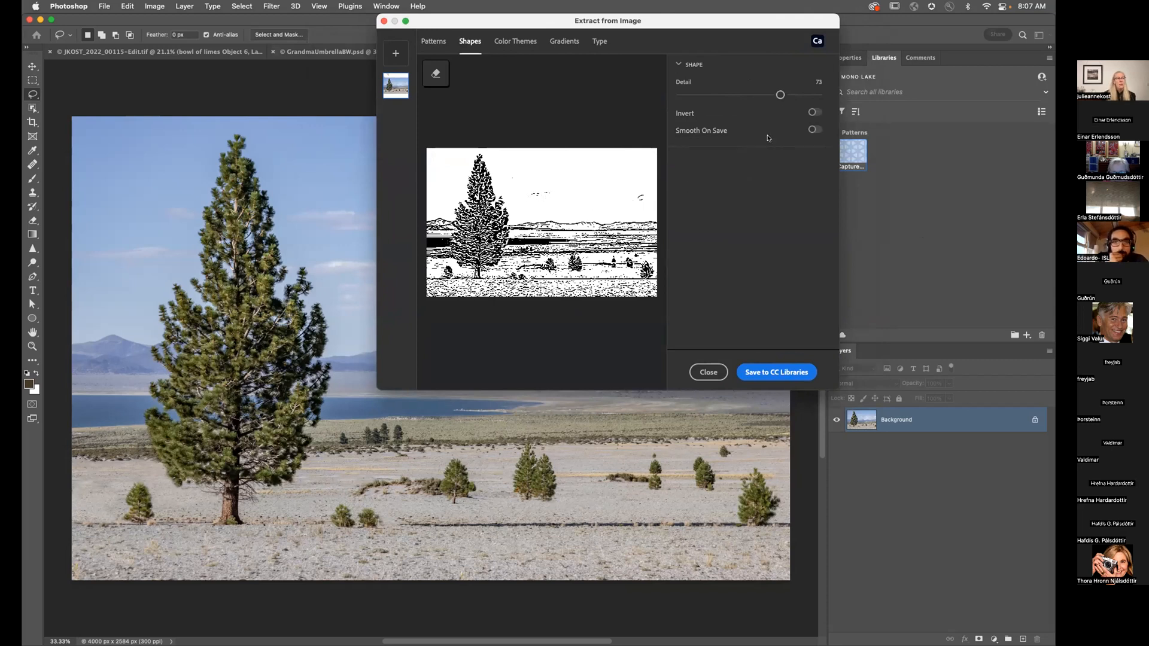
{"action": "left_click", "coordinate": [435, 73]}
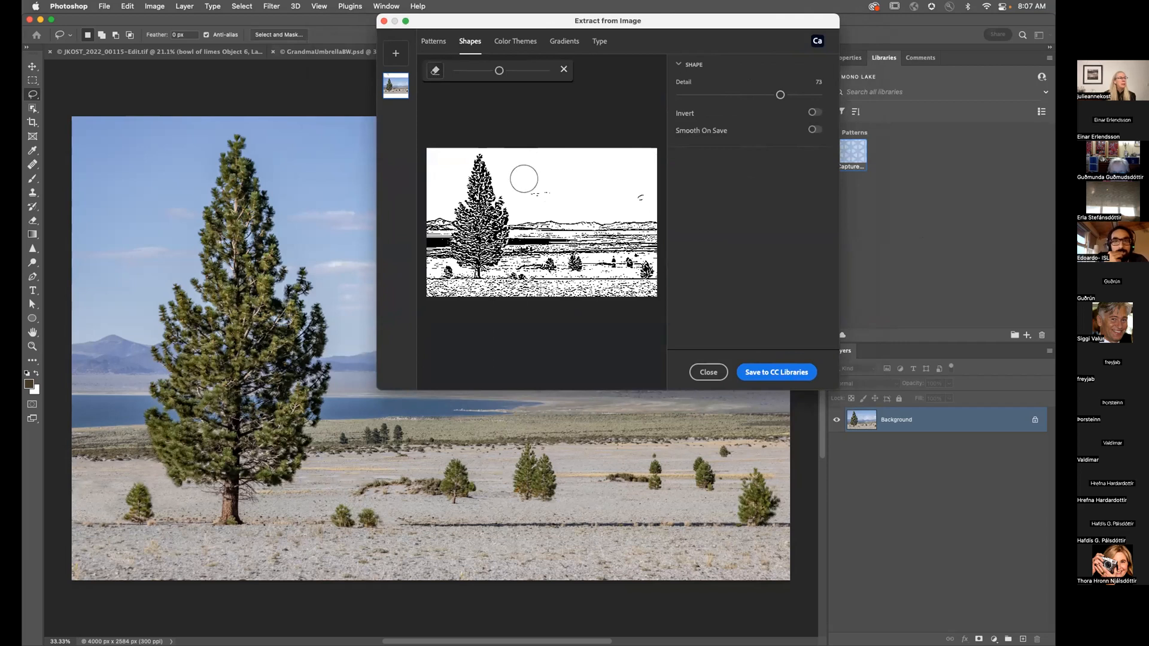
{"action": "left_click_drag", "start_coordinate": [522, 178], "coordinate": [639, 192]}
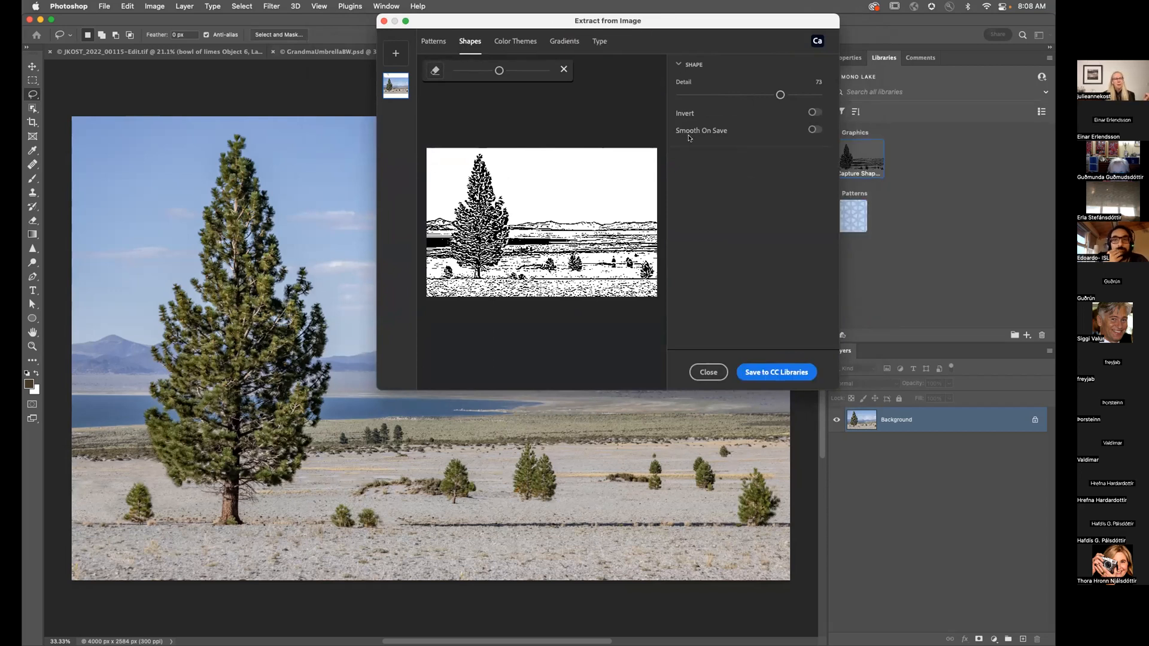
Step: Resample the colour theme with deeper lake blue, sky blue and sand, then save it
{"action": "left_click", "coordinate": [526, 43]}
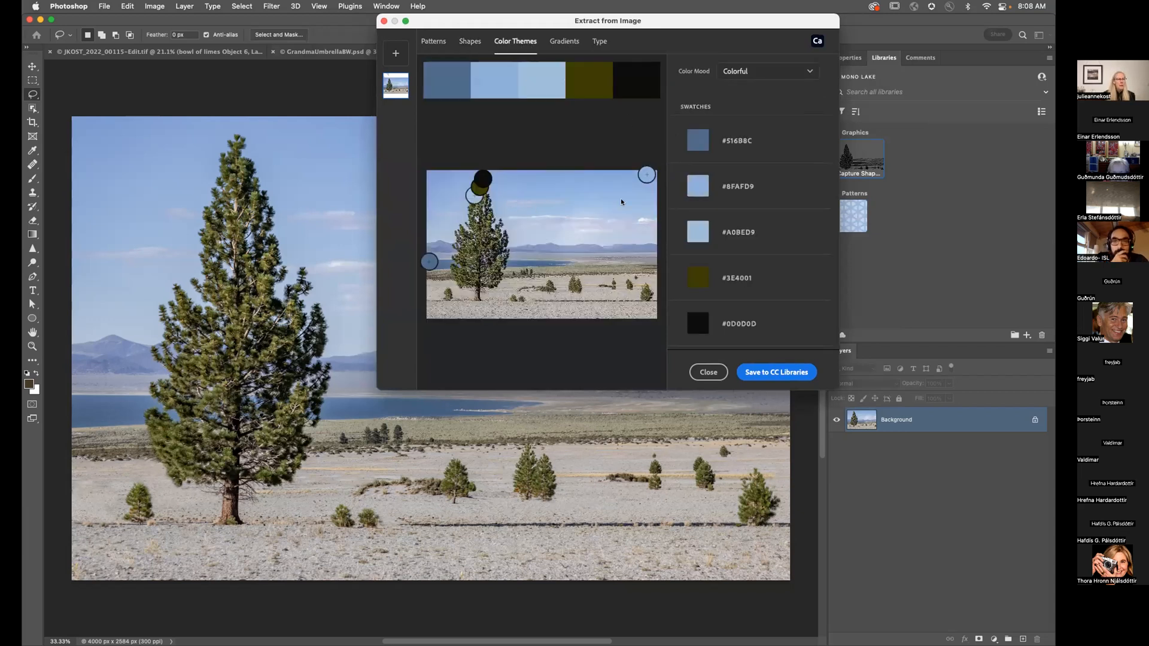
{"action": "mouse_move", "coordinate": [428, 263]}
{"action": "left_mouse_down"}
{"action": "mouse_move", "coordinate": [436, 230]}
{"action": "mouse_move", "coordinate": [439, 265]}
{"action": "left_mouse_up"}
{"action": "mouse_move", "coordinate": [639, 177]}
{"action": "left_mouse_down"}
{"action": "mouse_move", "coordinate": [636, 143]}
{"action": "mouse_move", "coordinate": [640, 179]}
{"action": "left_mouse_up"}
{"action": "left_click_drag", "start_coordinate": [484, 175], "coordinate": [590, 284]}
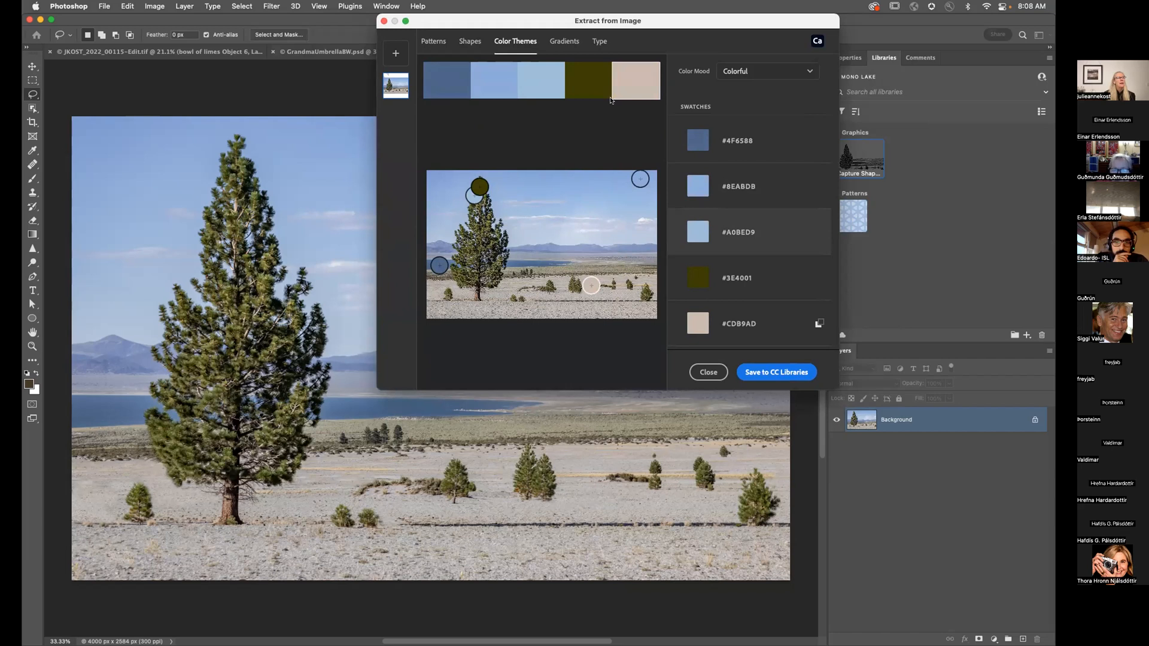
{"action": "left_click", "coordinate": [800, 370]}
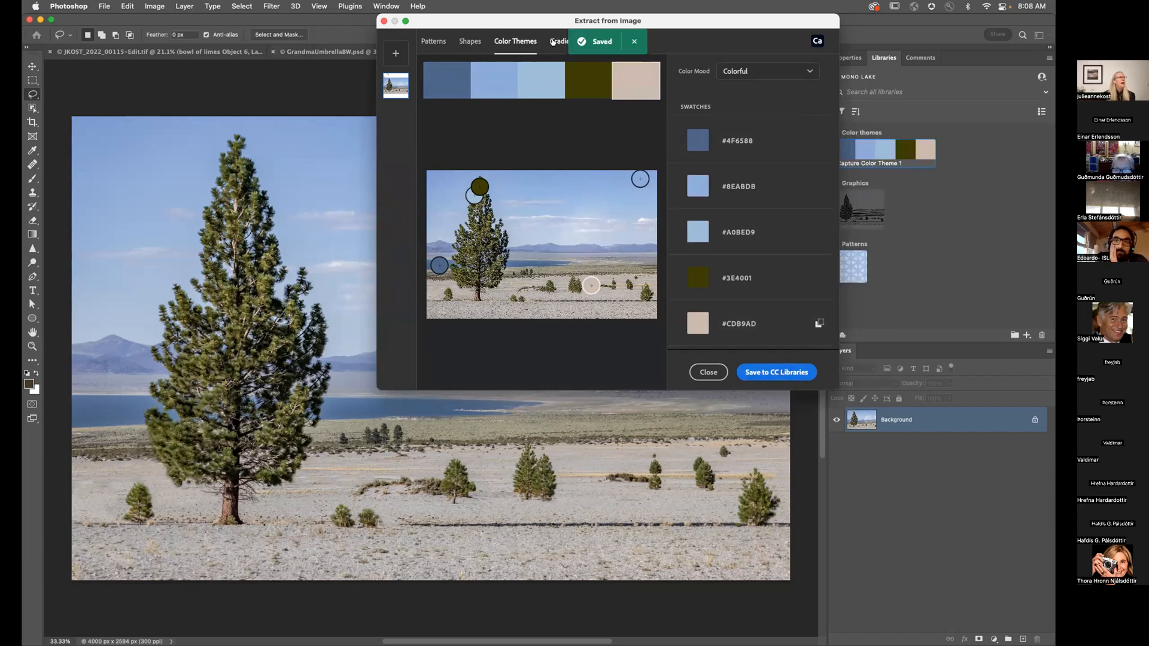
{"action": "left_click", "coordinate": [562, 42]}
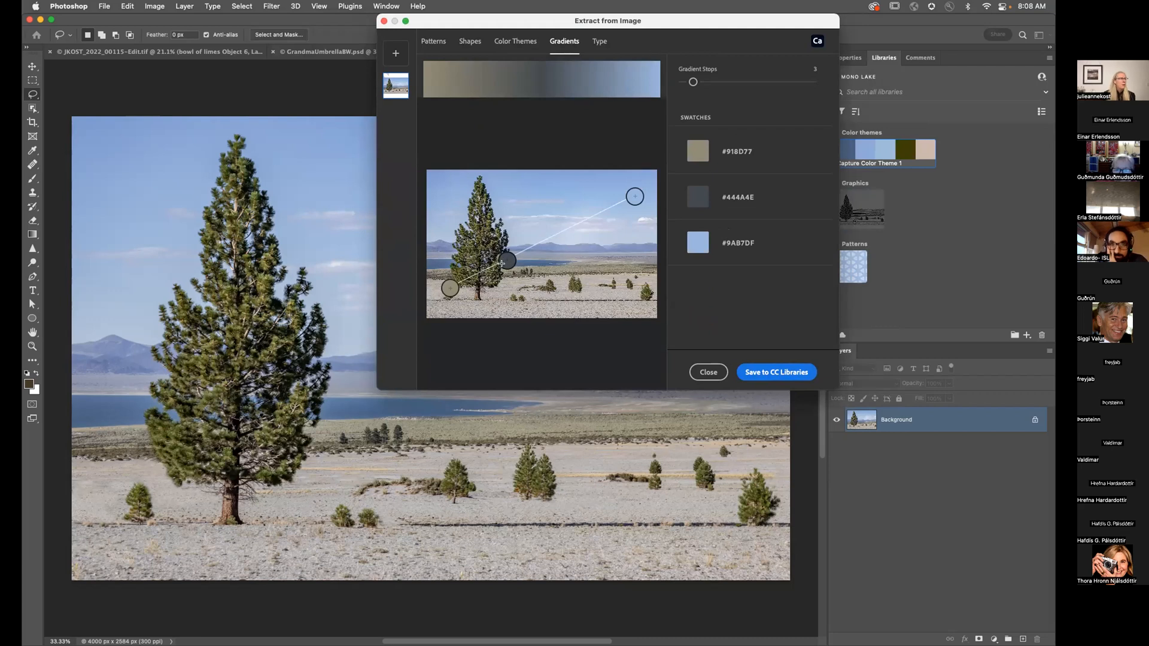
Step: Build a five-stop gradient from dark tree through lake blue to pale clouds and save it
{"action": "left_click_drag", "start_coordinate": [694, 82], "coordinate": [713, 82]}
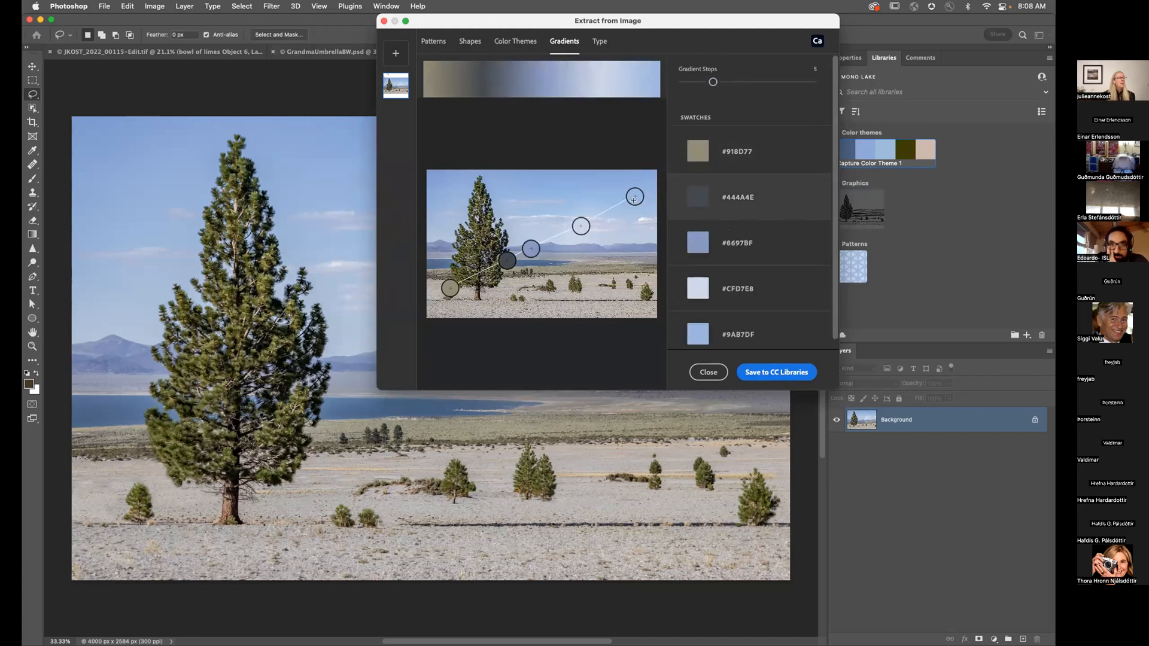
{"action": "left_click_drag", "start_coordinate": [625, 195], "coordinate": [568, 190]}
{"action": "left_click_drag", "start_coordinate": [530, 247], "coordinate": [484, 233]}
{"action": "left_click_drag", "start_coordinate": [448, 286], "coordinate": [481, 273]}
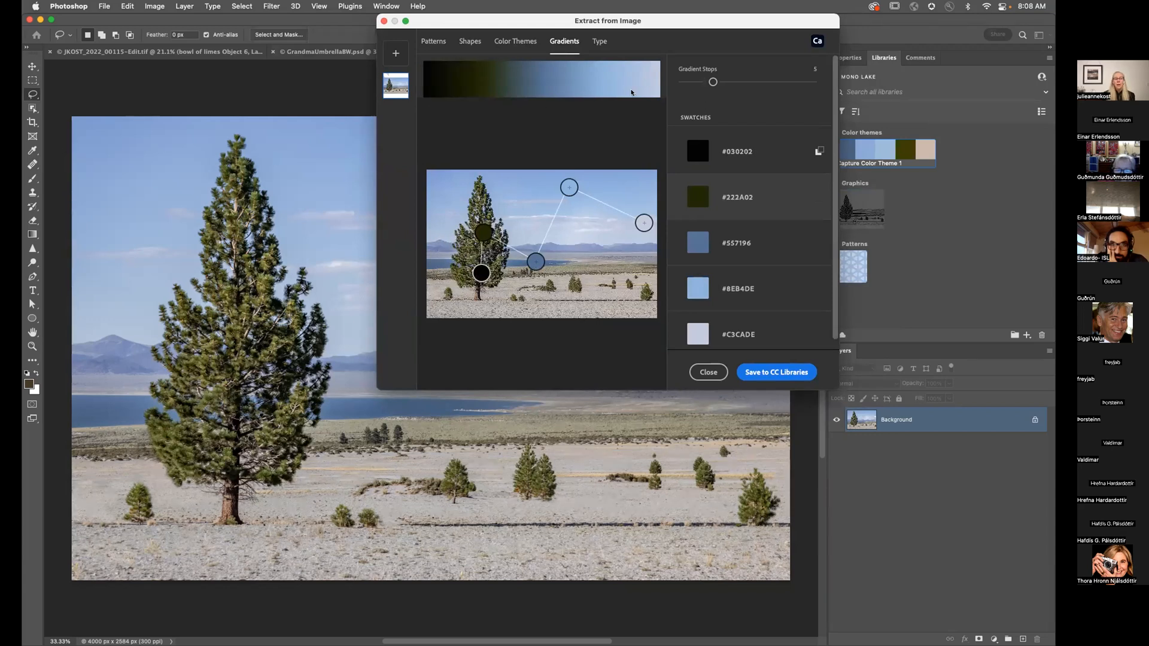
{"action": "left_click", "coordinate": [776, 373]}
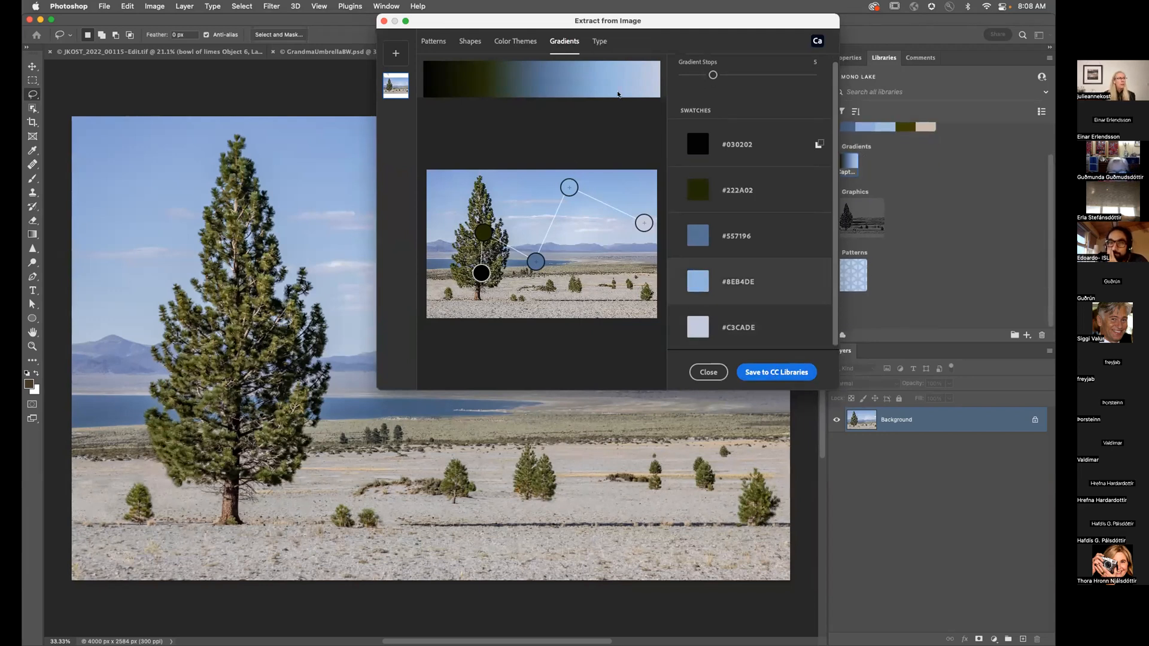
{"action": "left_click", "coordinate": [598, 42]}
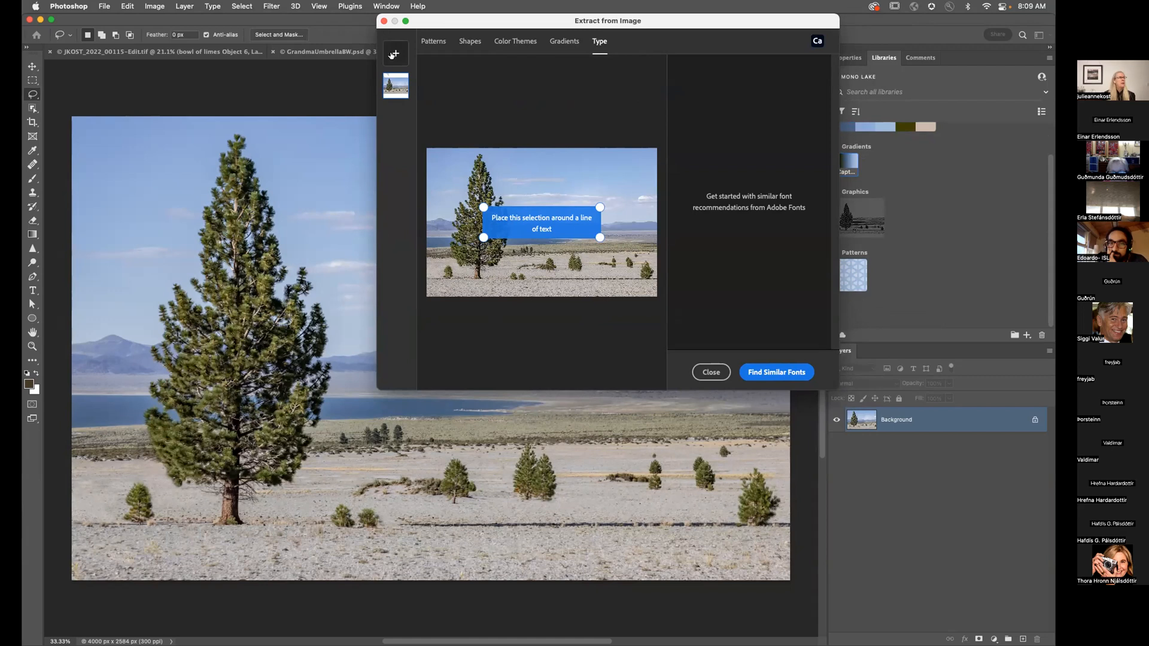
Step: Add FurnaceCreek.jpg and fit the text box tightly around the Auto Service sign line
{"action": "left_click", "coordinate": [393, 54]}
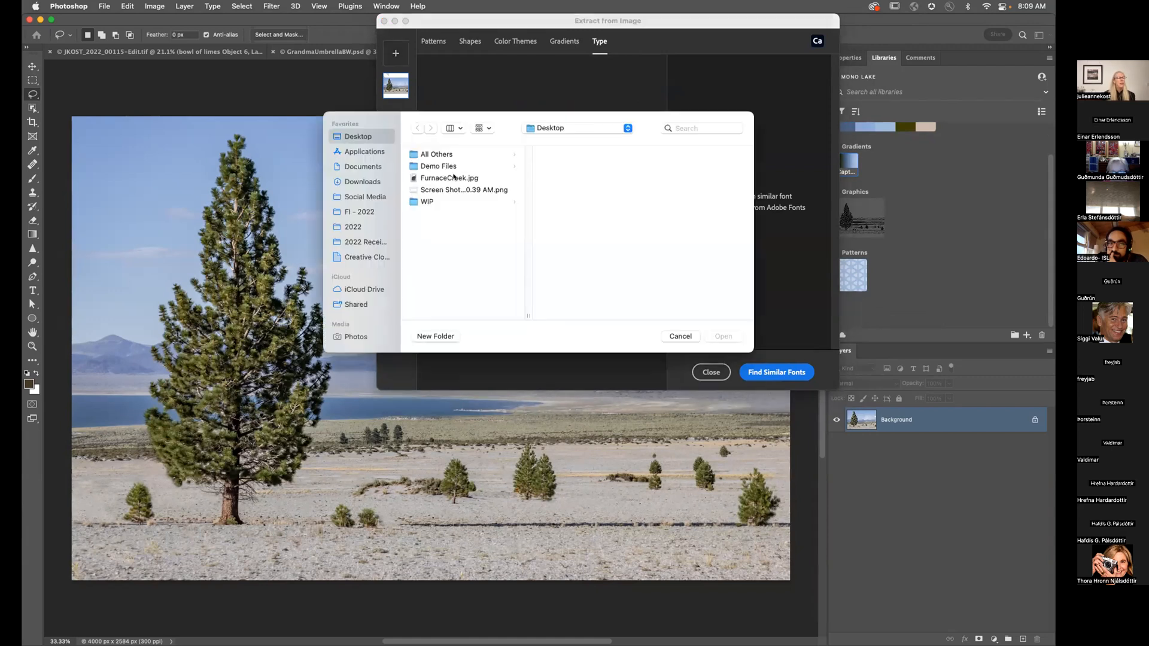
{"action": "left_click", "coordinate": [453, 178]}
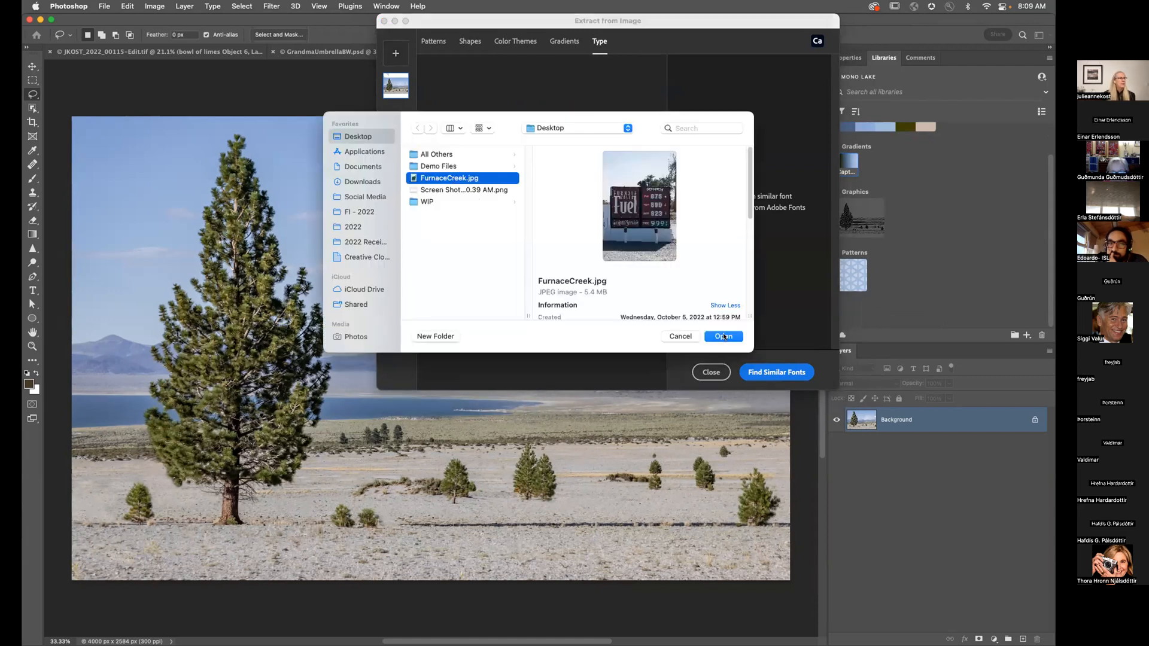
{"action": "key", "text": "Return"}
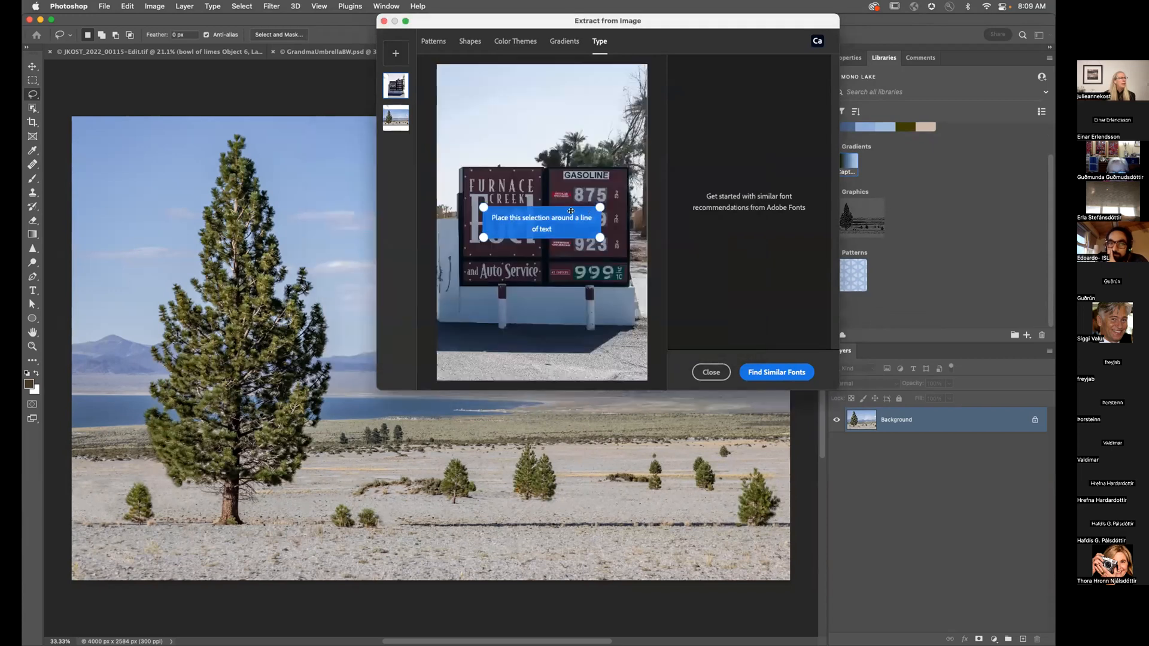
{"action": "left_click_drag", "start_coordinate": [518, 221], "coordinate": [516, 265]}
{"action": "left_click_drag", "start_coordinate": [596, 248], "coordinate": [539, 263]}
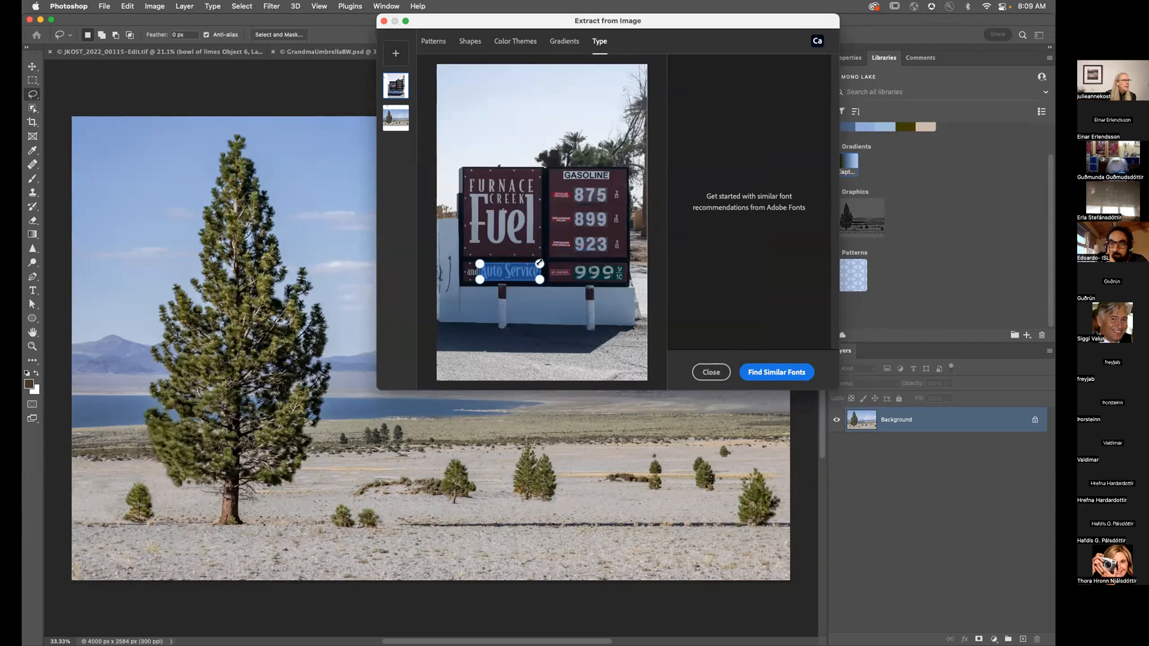
Step: Save the Baltica ExtraCond Bold font match as a character style and close the extraction window
{"action": "left_click", "coordinate": [779, 373]}
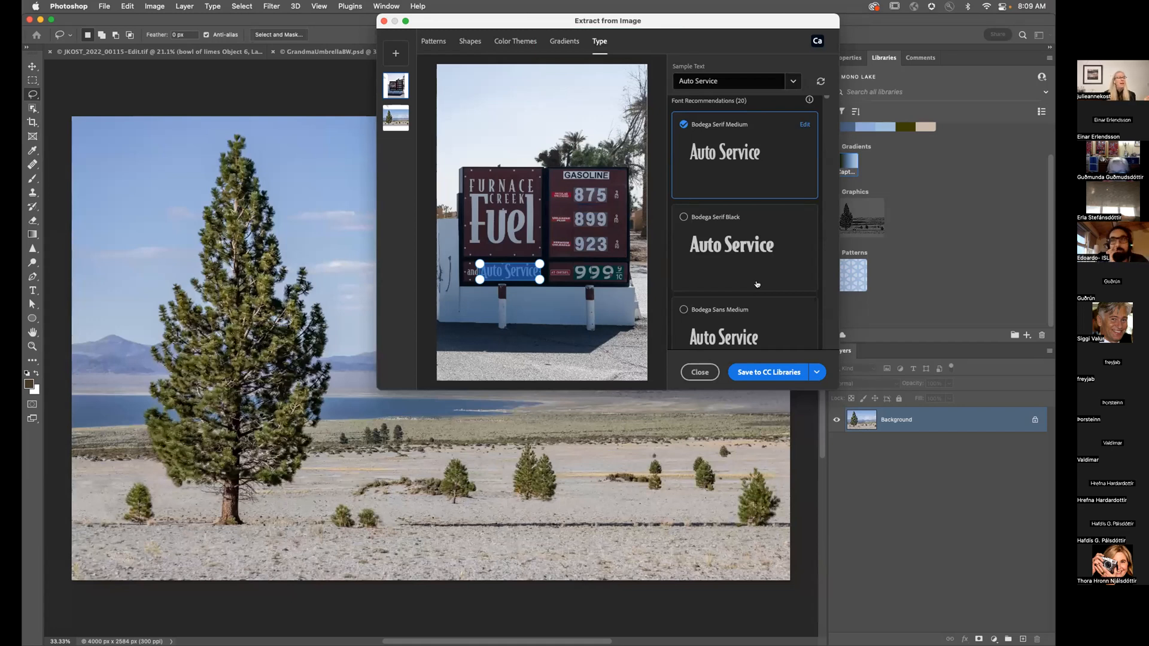
{"action": "scroll", "coordinate": [762, 253], "scroll_direction": "down", "scroll_amount": 5}
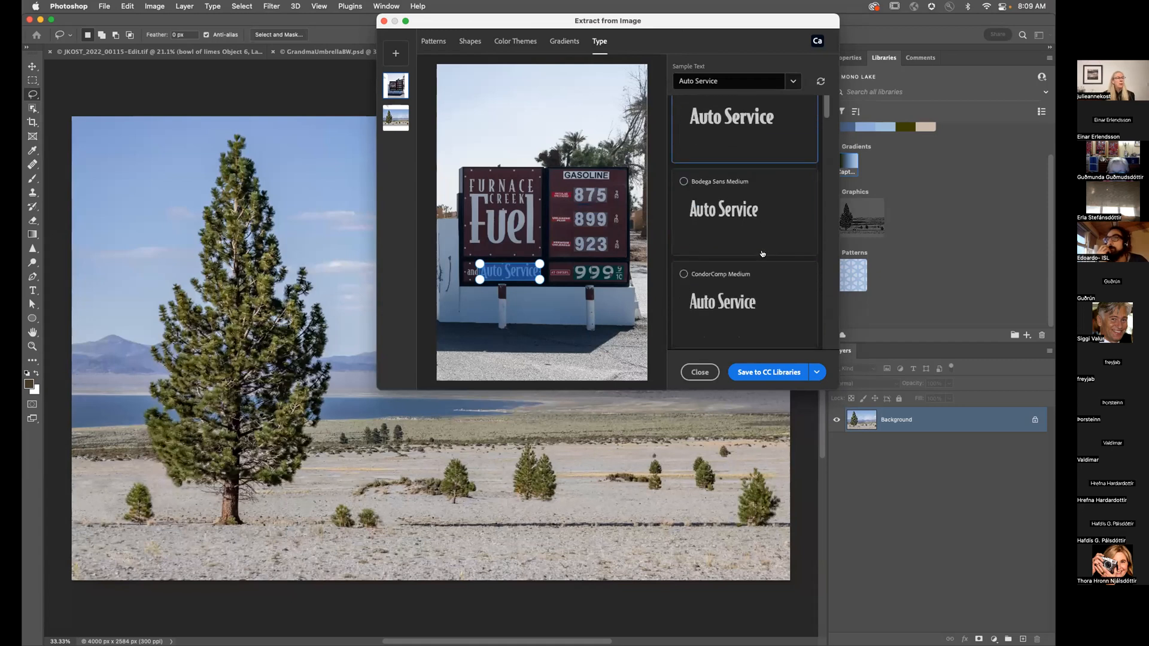
{"action": "left_click", "coordinate": [708, 206]}
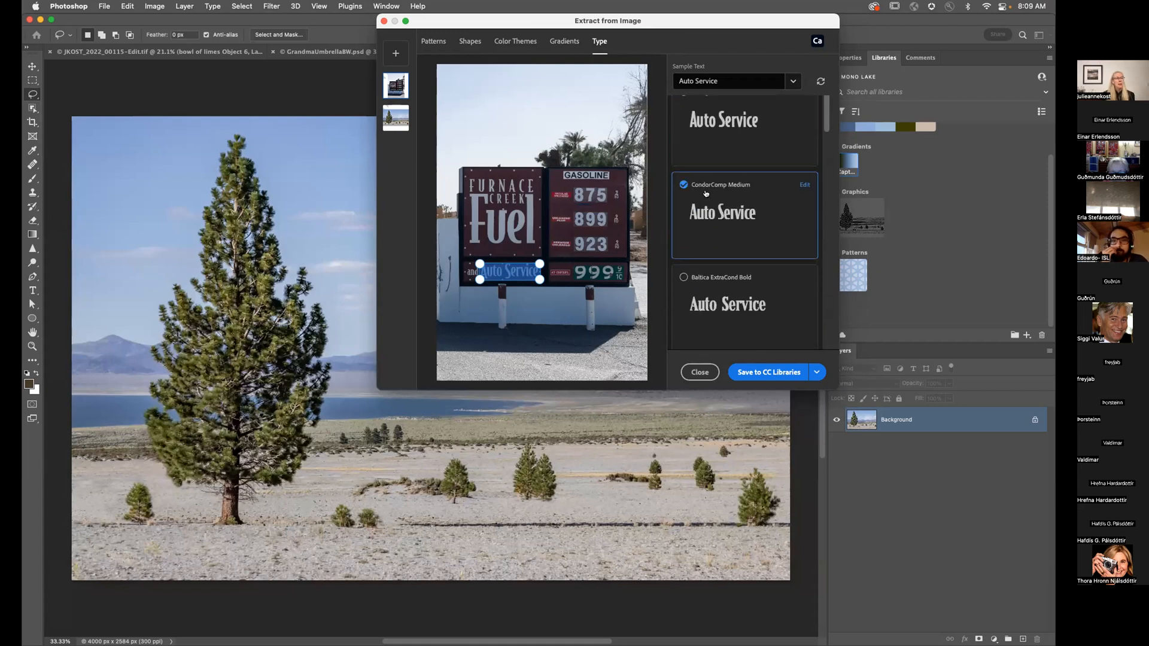
{"action": "scroll", "coordinate": [718, 215], "scroll_direction": "down", "scroll_amount": 3}
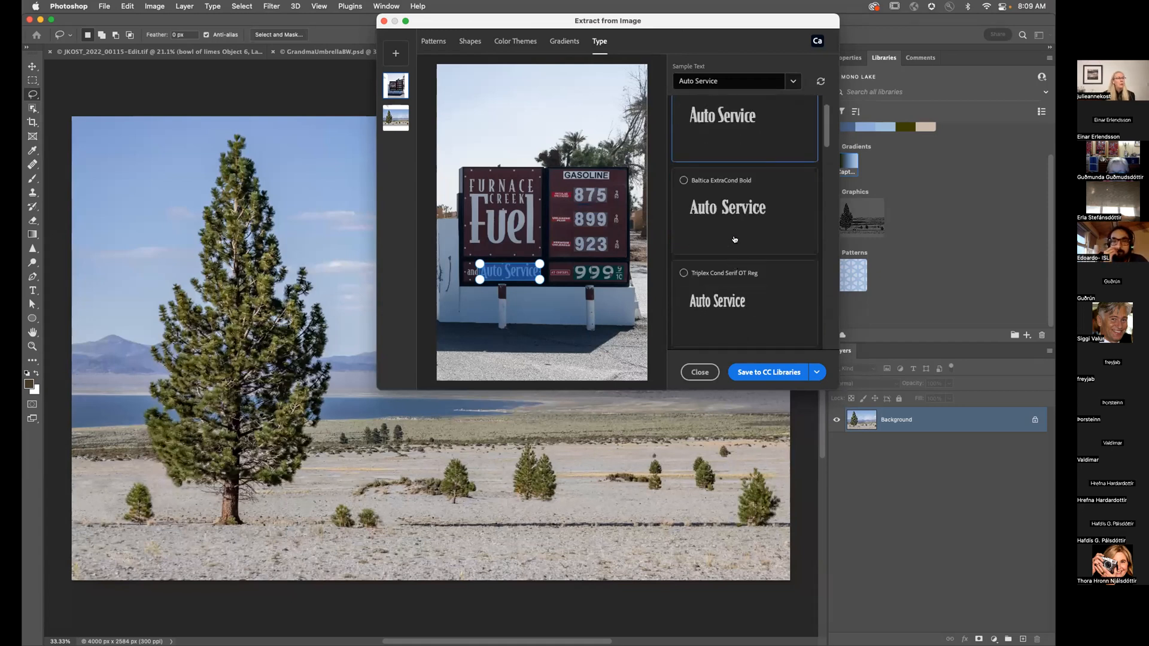
{"action": "left_click", "coordinate": [735, 219]}
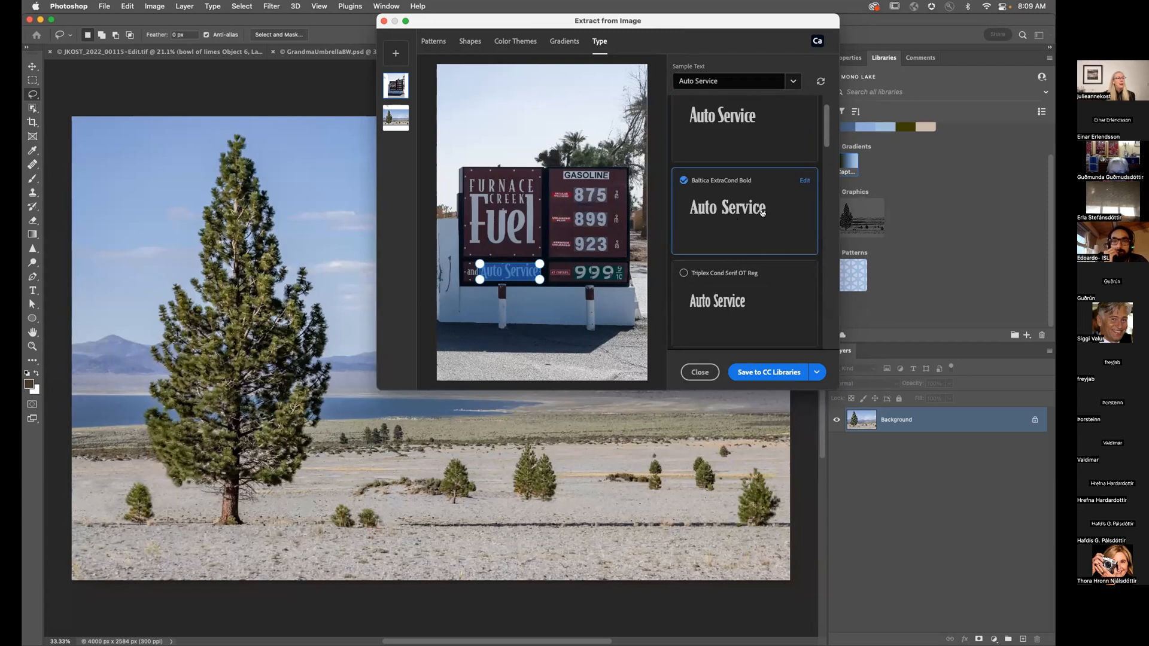
{"action": "left_click", "coordinate": [766, 372]}
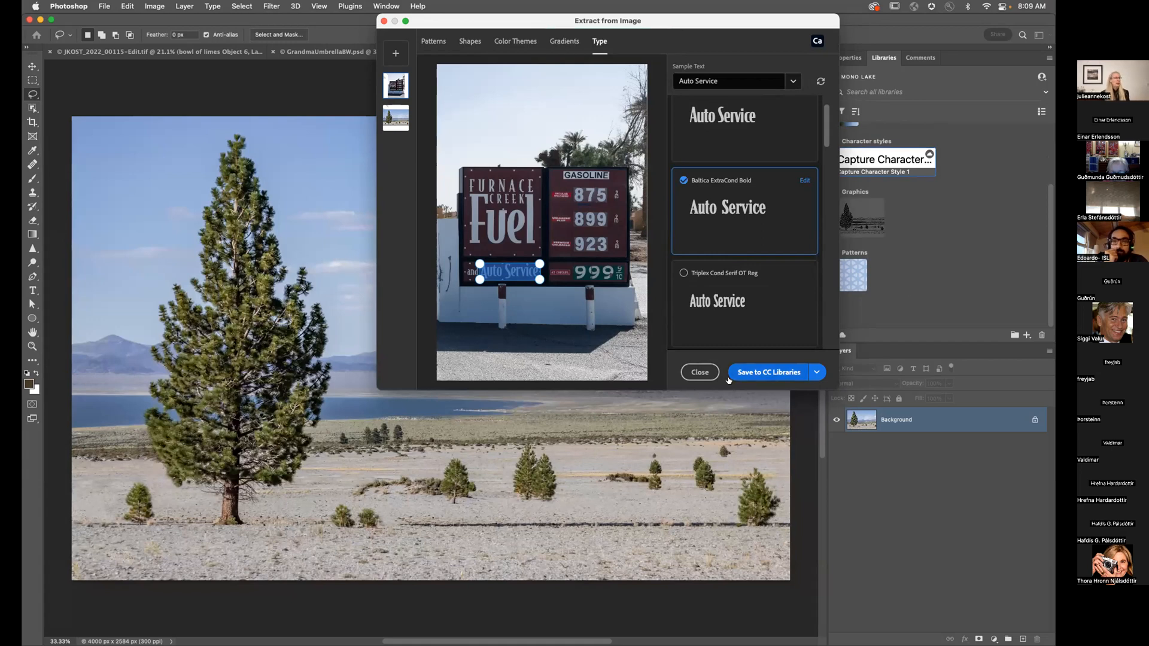
{"action": "left_click", "coordinate": [703, 375]}
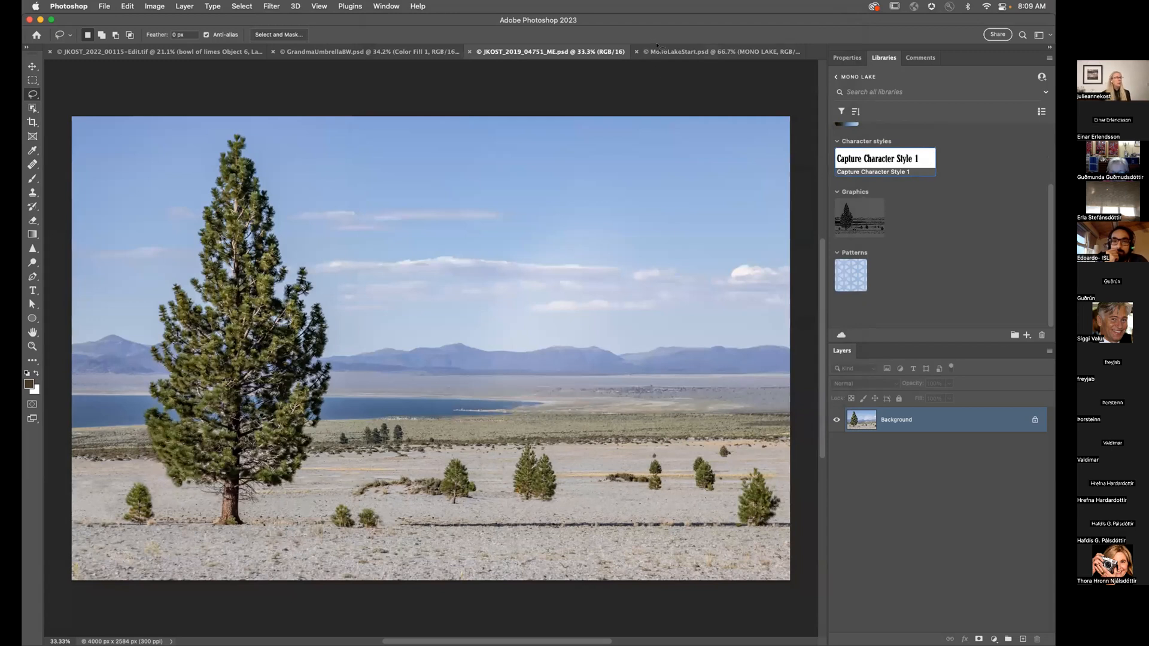
Step: Fill the MonoLakeStart.psd poster with the library's blue kaleidoscope pattern
{"action": "left_click", "coordinate": [658, 52]}
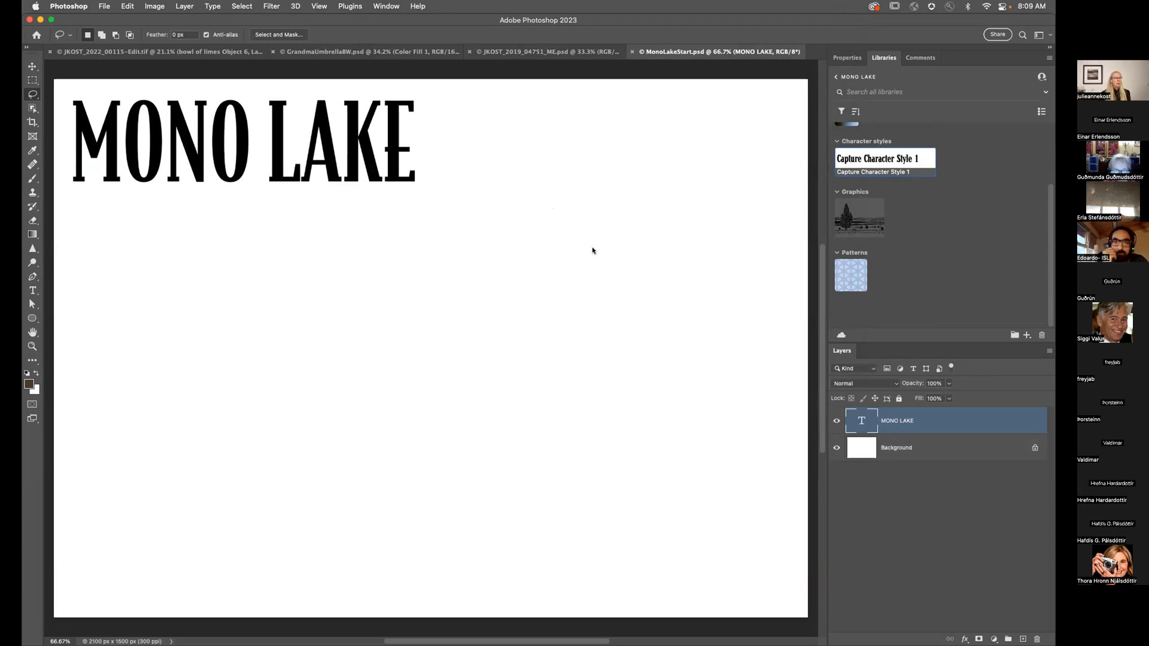
{"action": "left_click_drag", "start_coordinate": [848, 275], "coordinate": [673, 303]}
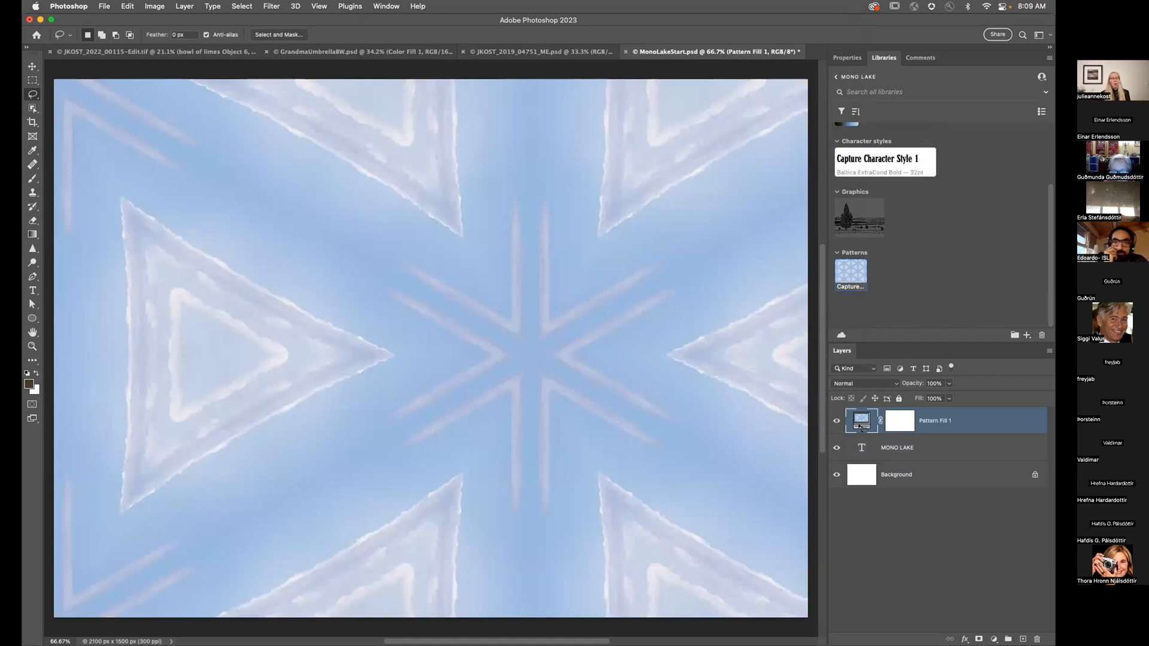
Step: Scale the Pattern Fill 1 pattern to 10% and drag a vertical guide to mid-canvas
{"action": "double_click", "coordinate": [862, 422]}
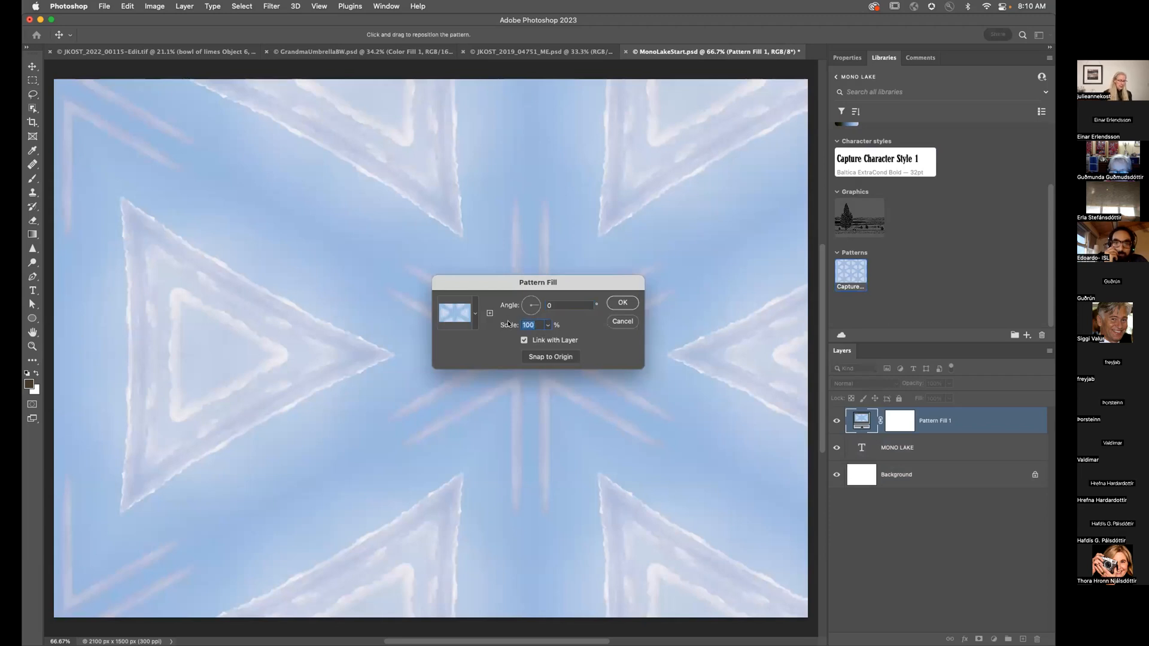
{"action": "type", "text": "10"}
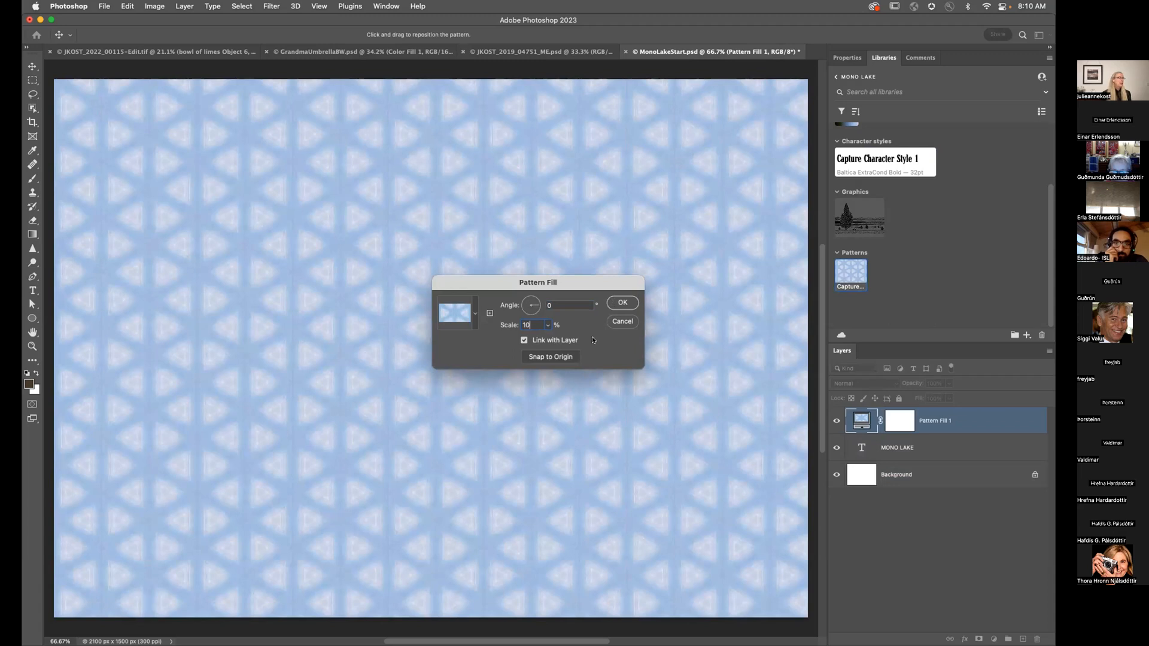
{"action": "left_click_drag", "start_coordinate": [541, 174], "coordinate": [569, 195]}
{"action": "left_click", "coordinate": [622, 302]}
{"action": "key", "text": "super+r"}
{"action": "left_click_drag", "start_coordinate": [52, 215], "coordinate": [436, 160]}
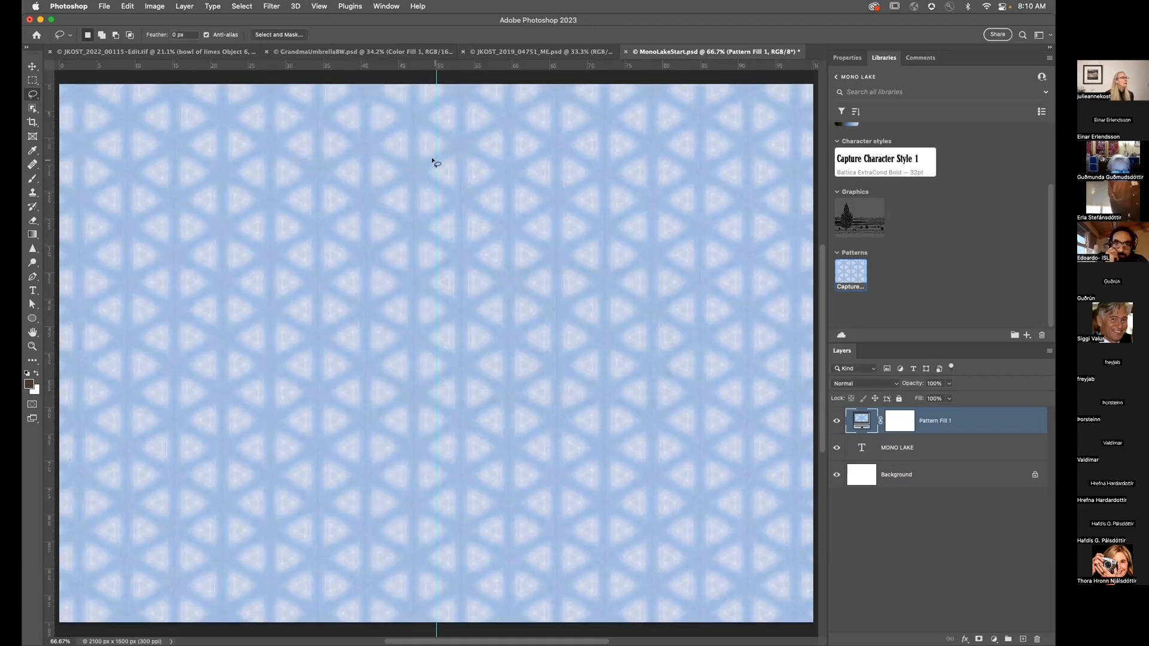
Step: Switch to the Move tool and try to bring up the vertical guide's context options
{"action": "right_click", "coordinate": [434, 163]}
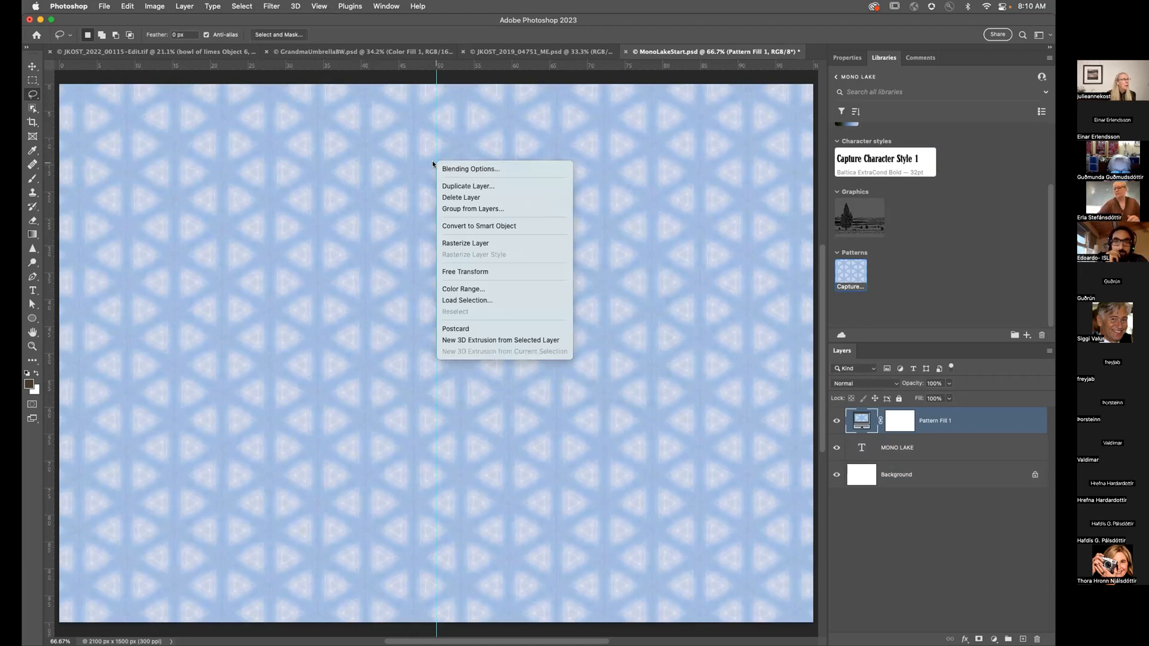
{"action": "left_click", "coordinate": [32, 67]}
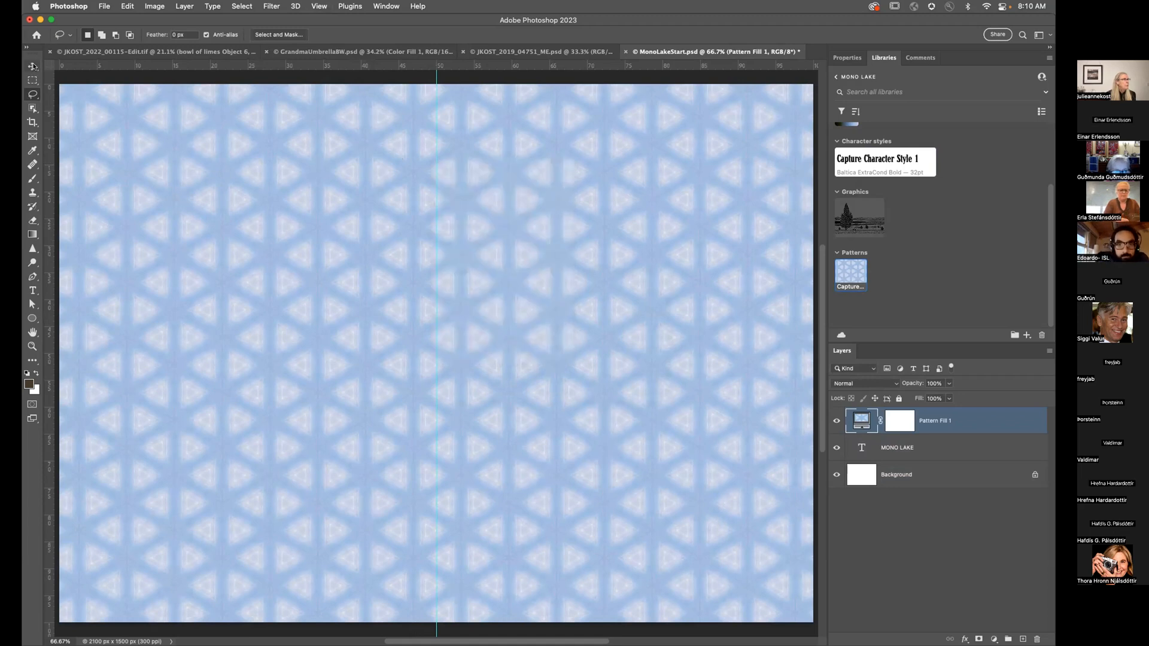
{"action": "left_click", "coordinate": [32, 67]}
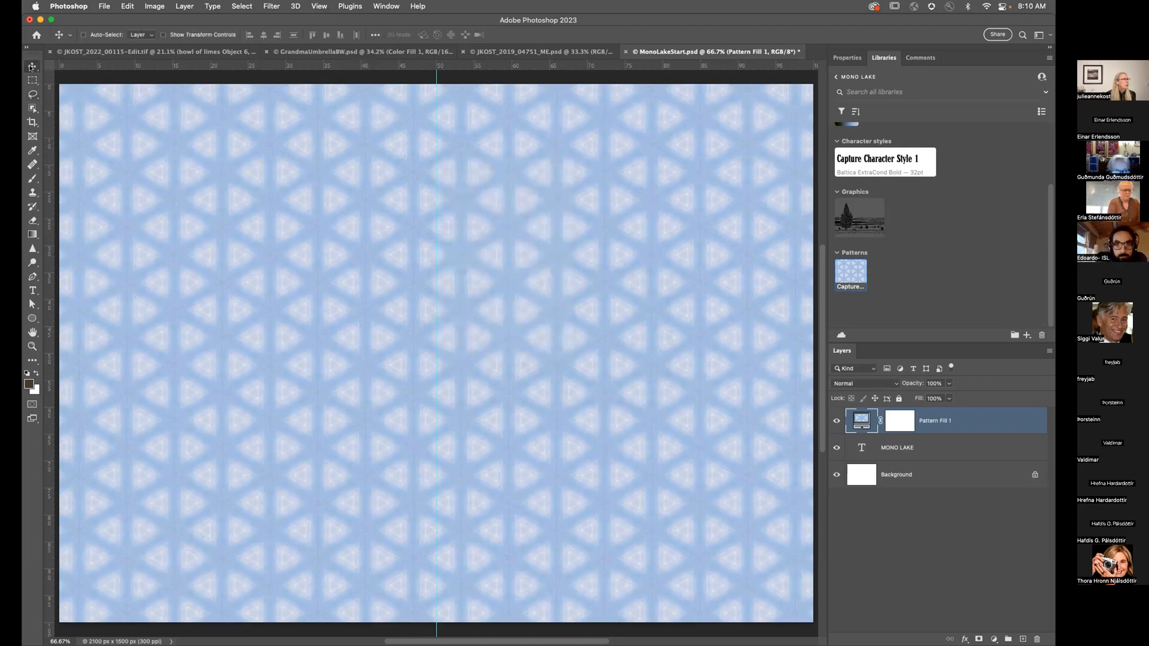
{"action": "right_click", "coordinate": [433, 132]}
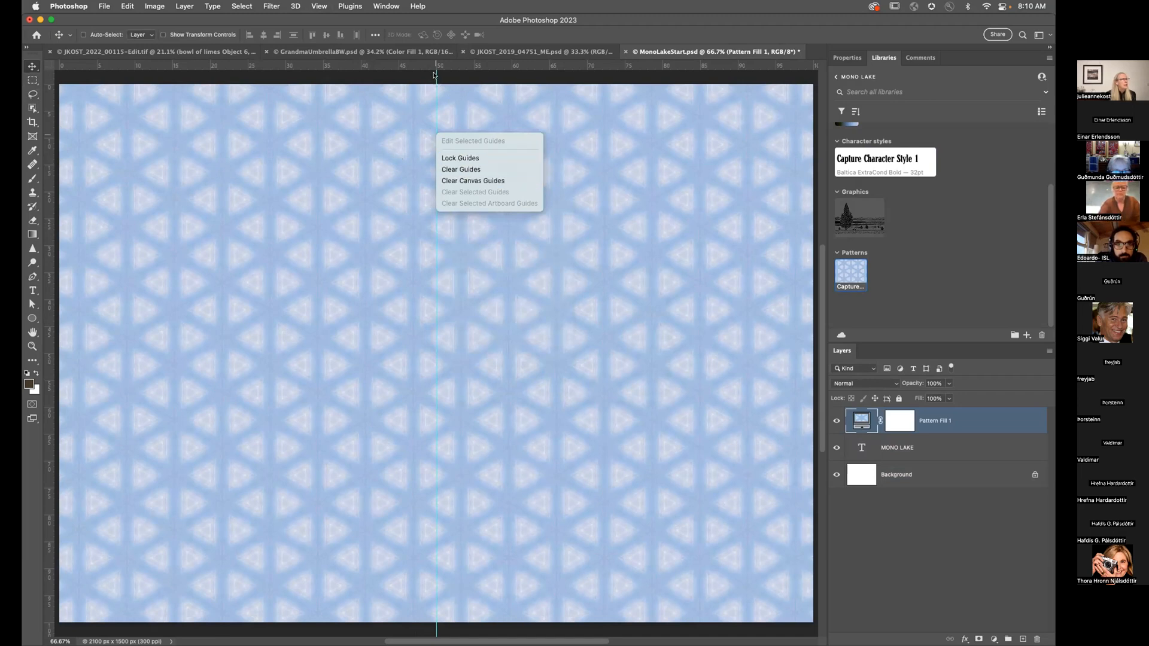
{"action": "left_click", "coordinate": [434, 75]}
{"action": "right_click", "coordinate": [434, 75]}
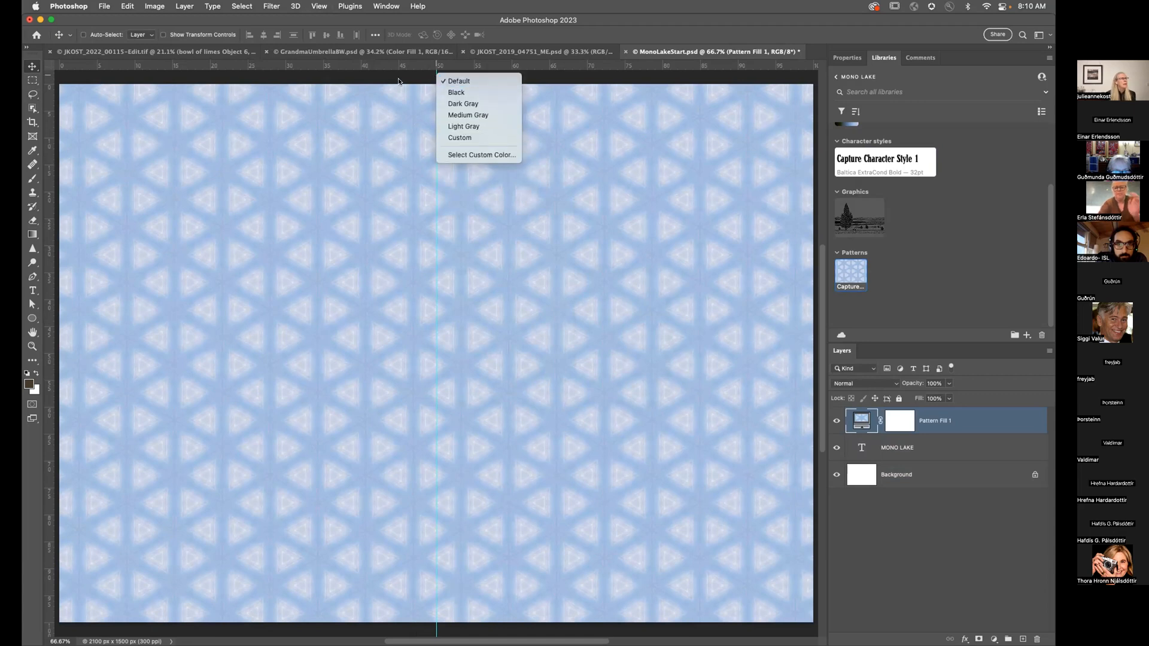
{"action": "left_click", "coordinate": [424, 126]}
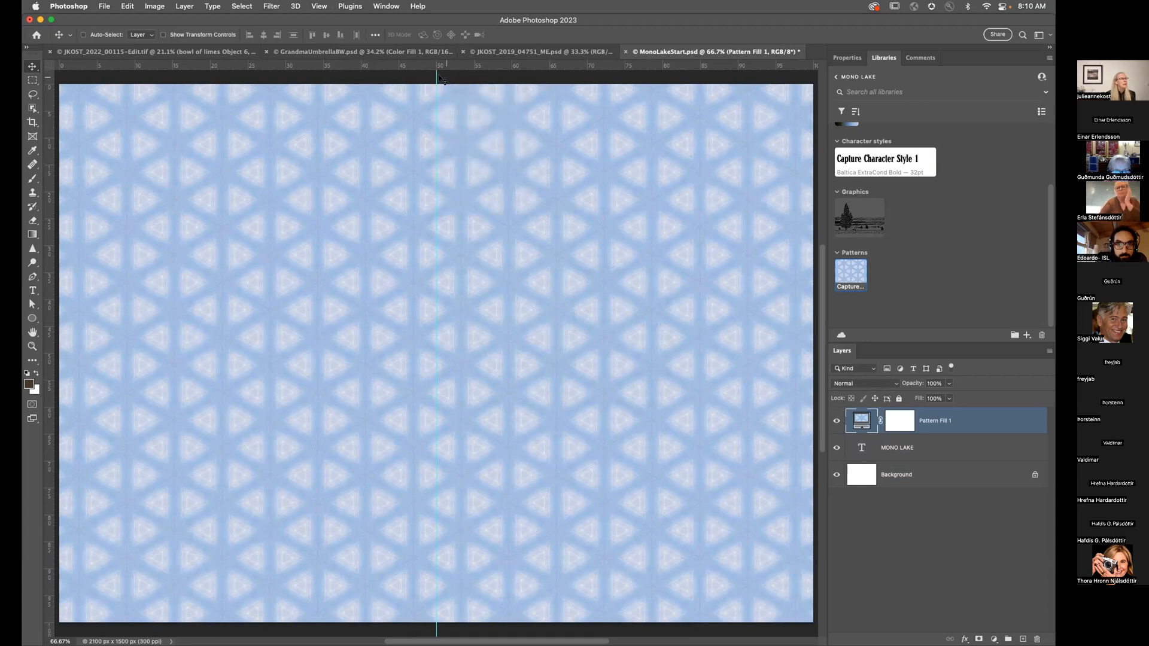
{"action": "right_click", "coordinate": [434, 163]}
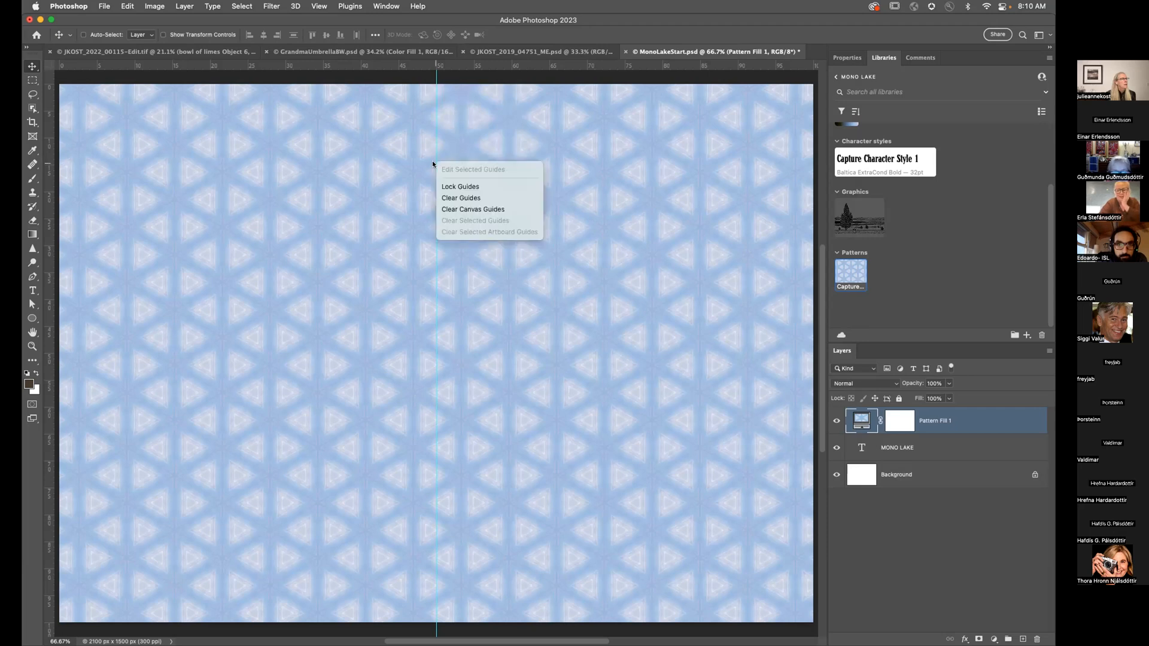
{"action": "left_click", "coordinate": [434, 160]}
Step: Change the selected 1050 px vertical guide's colour to Magenta
{"action": "left_click", "coordinate": [434, 154]}
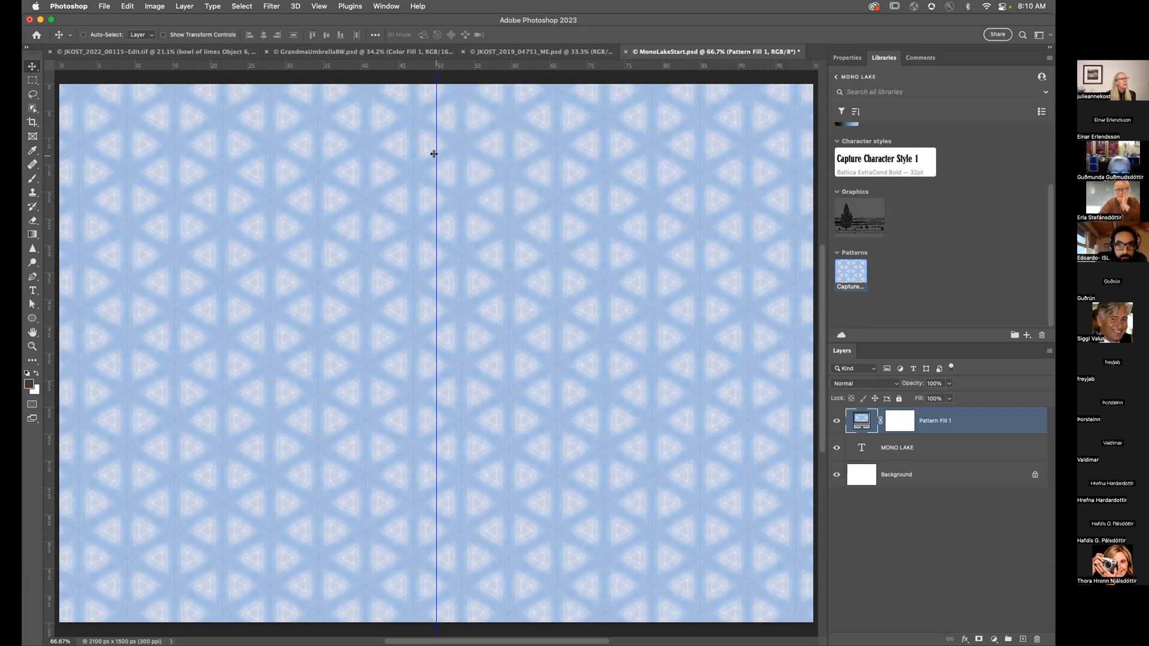
{"action": "right_click", "coordinate": [434, 154]}
{"action": "key", "text": "Return"}
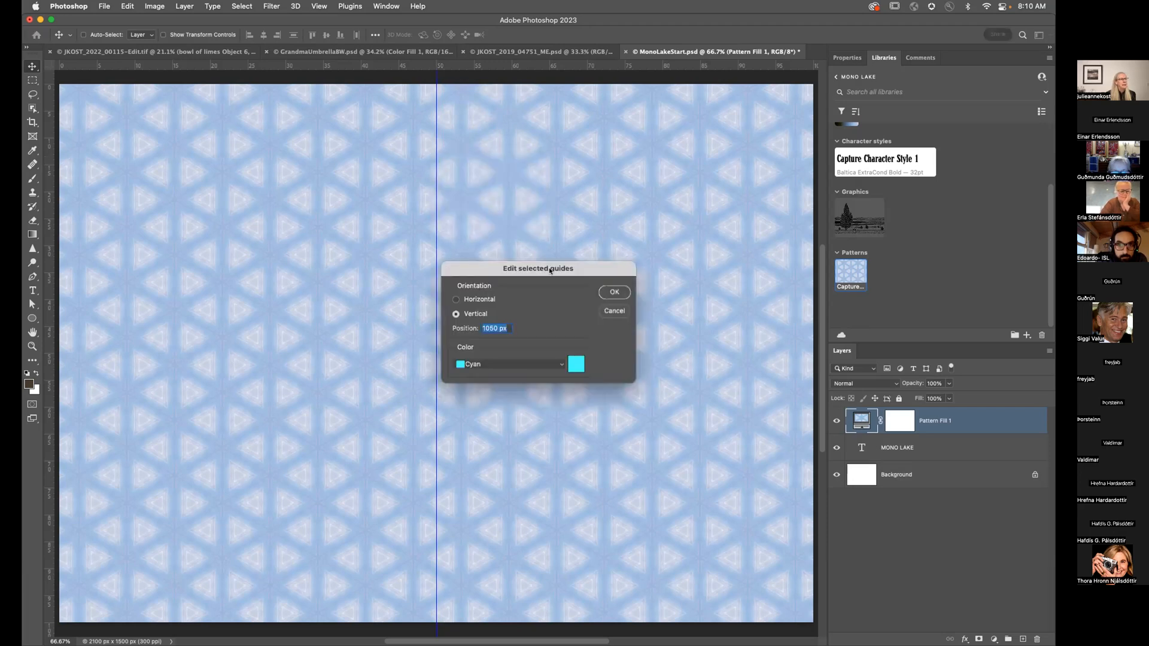
{"action": "left_click", "coordinate": [496, 365]}
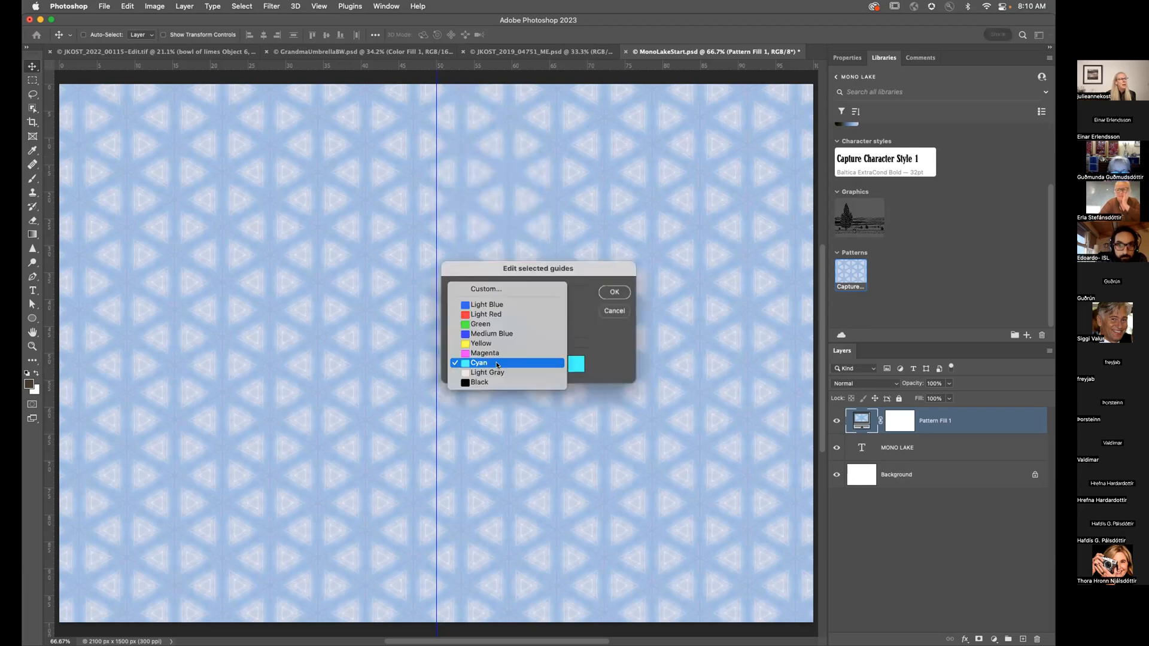
{"action": "left_click", "coordinate": [497, 354]}
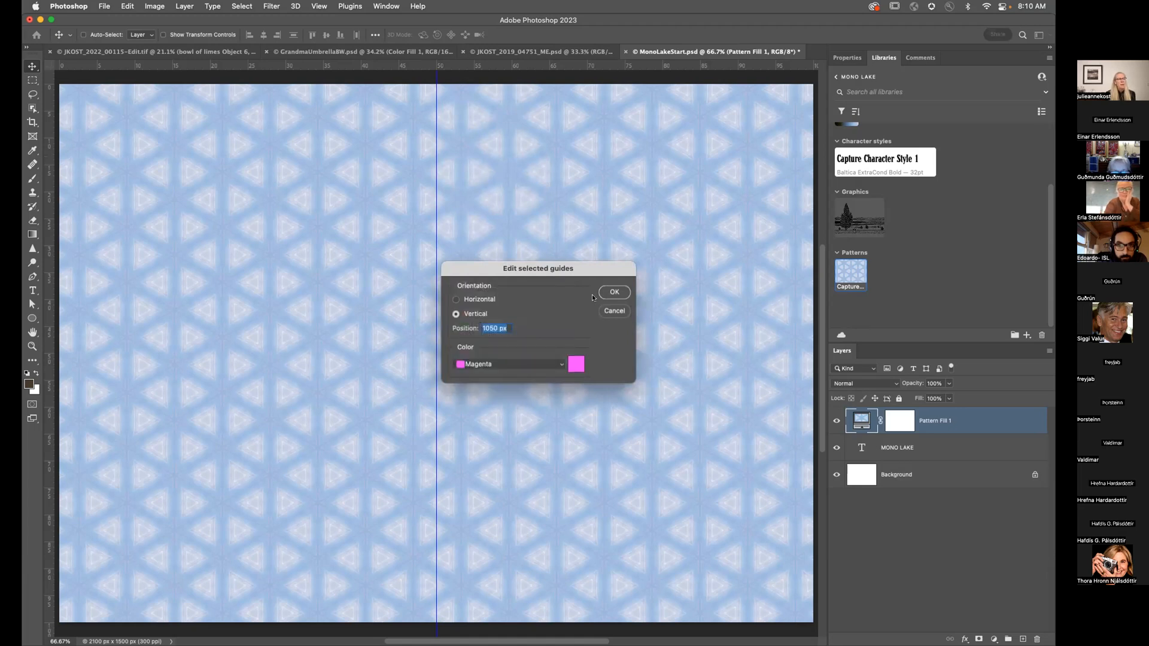
{"action": "left_click", "coordinate": [607, 292]}
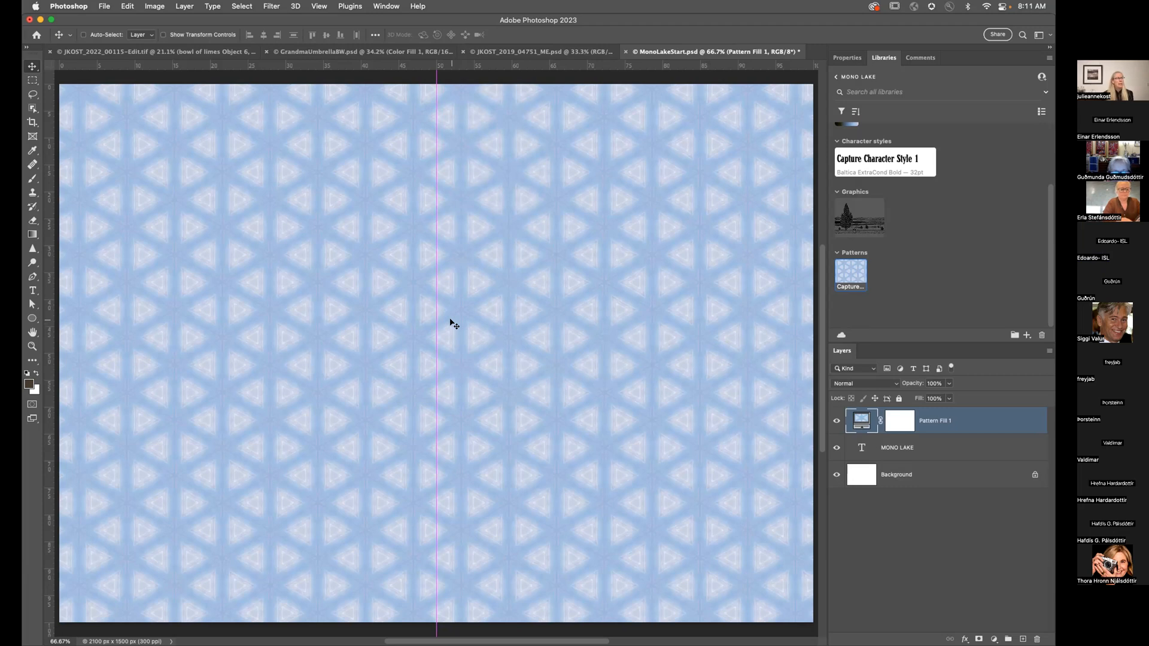
Step: Mask out the Pattern Fill on the canvas's left half, up to the guide
{"action": "key", "text": "m"}
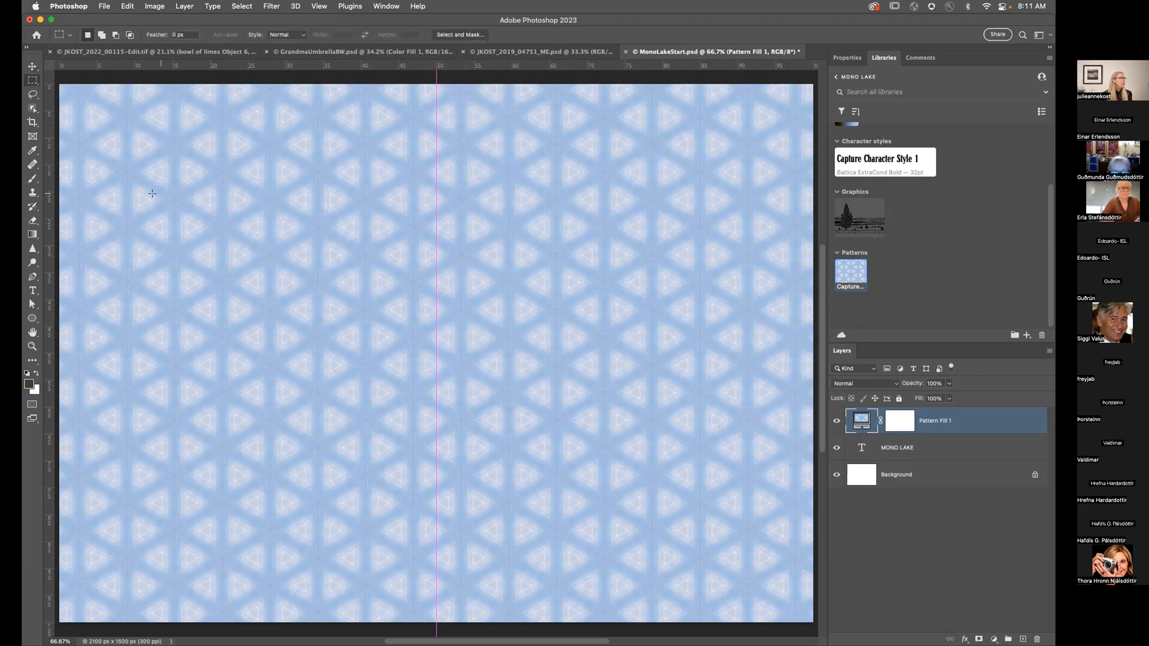
{"action": "left_click_drag", "start_coordinate": [53, 80], "coordinate": [436, 619]}
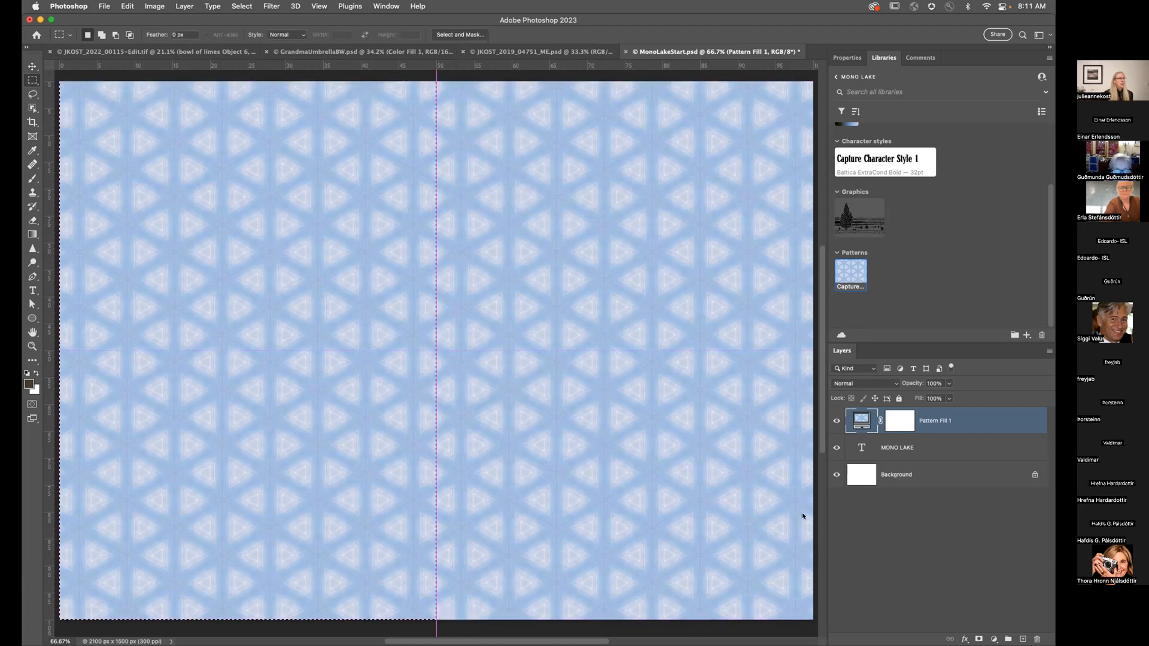
{"action": "left_click", "coordinate": [905, 421]}
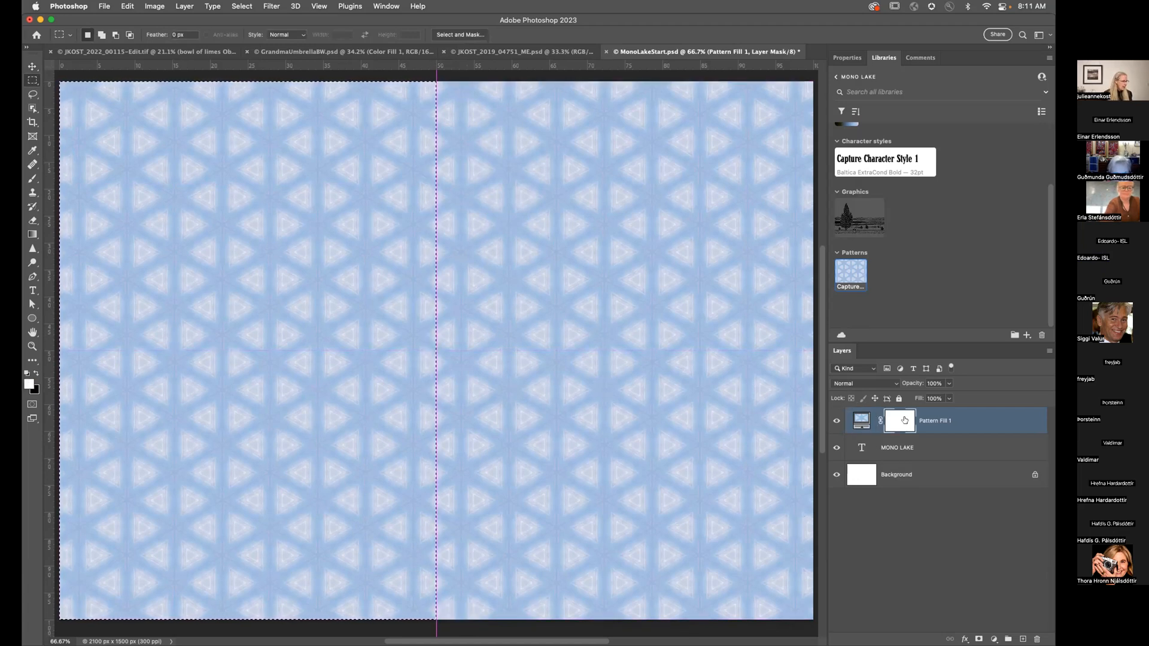
{"action": "key", "text": "BackSpace"}
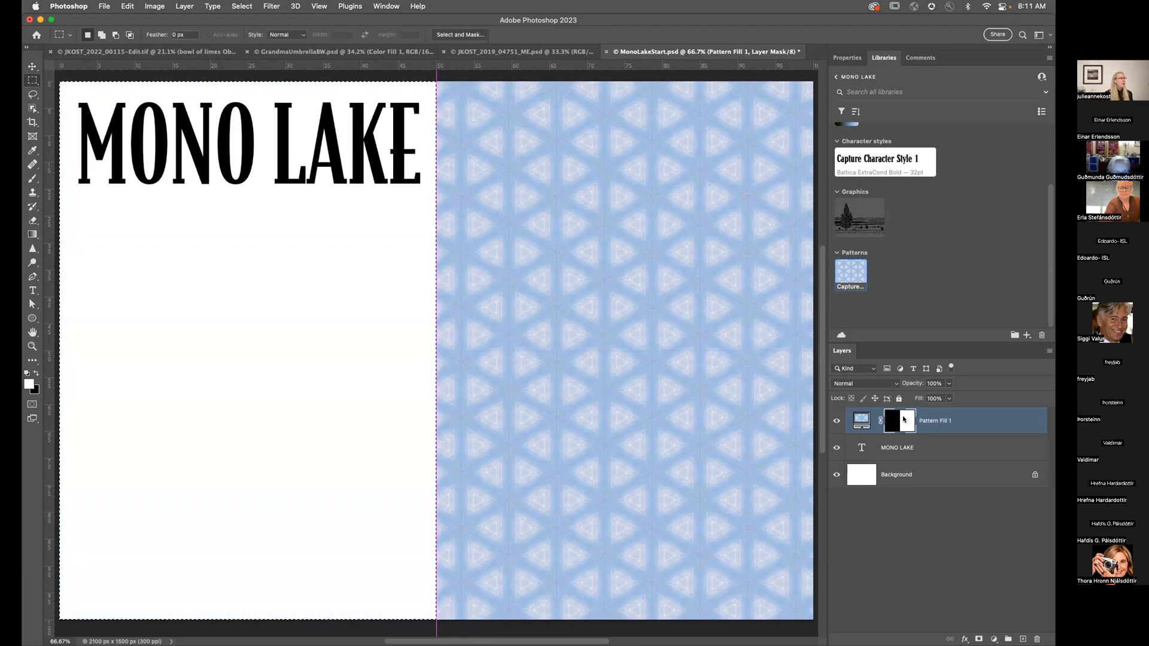
{"action": "key", "text": "super+d"}
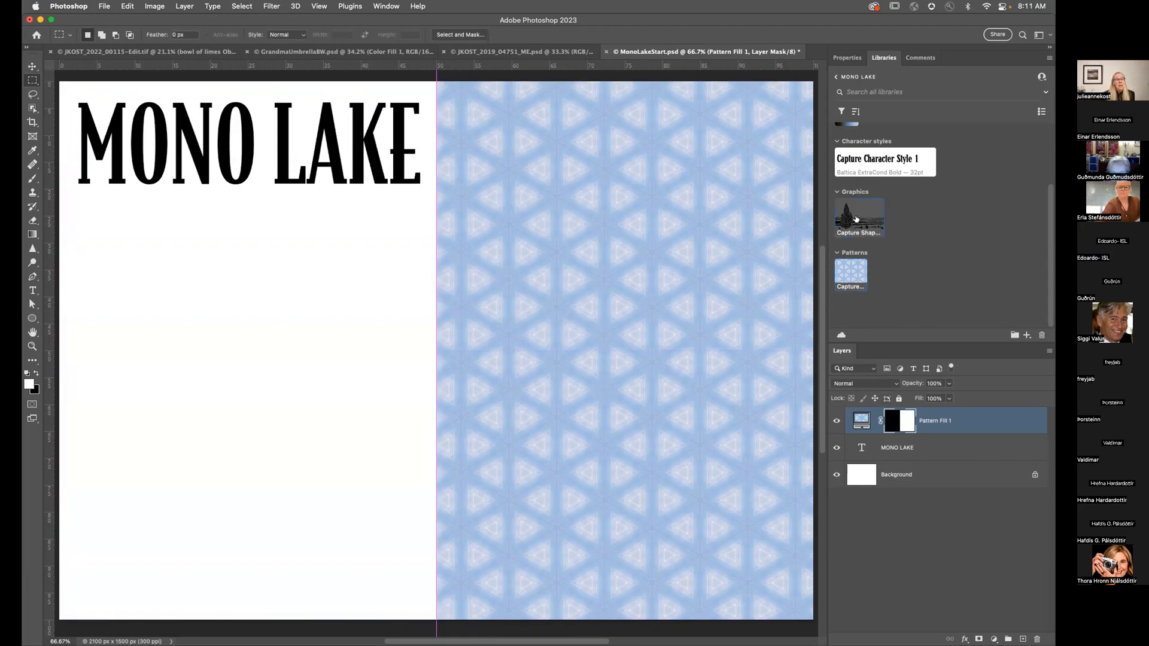
Step: Place the Capture Shape tree graphic, shrink it along the bottom, and put it below Pattern Fill 1
{"action": "left_click_drag", "start_coordinate": [856, 219], "coordinate": [574, 287]}
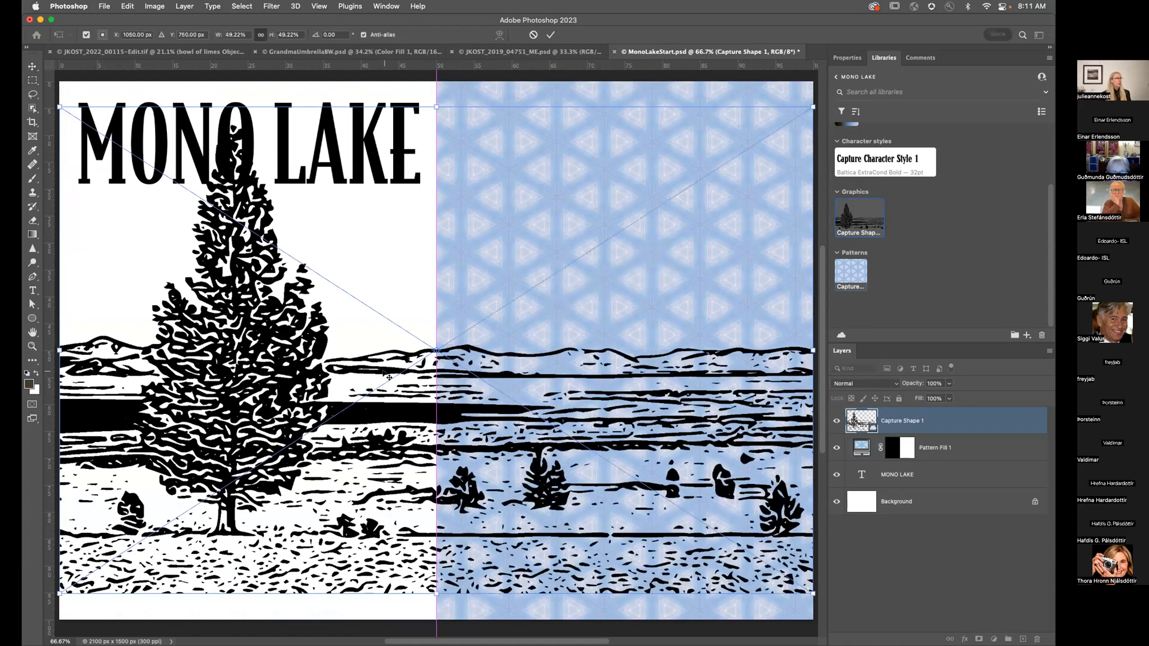
{"action": "left_click_drag", "start_coordinate": [810, 109], "coordinate": [808, 110]}
{"action": "left_click_drag", "start_coordinate": [799, 117], "coordinate": [758, 142]}
{"action": "left_click_drag", "start_coordinate": [311, 370], "coordinate": [315, 398]}
{"action": "key", "text": "Return"}
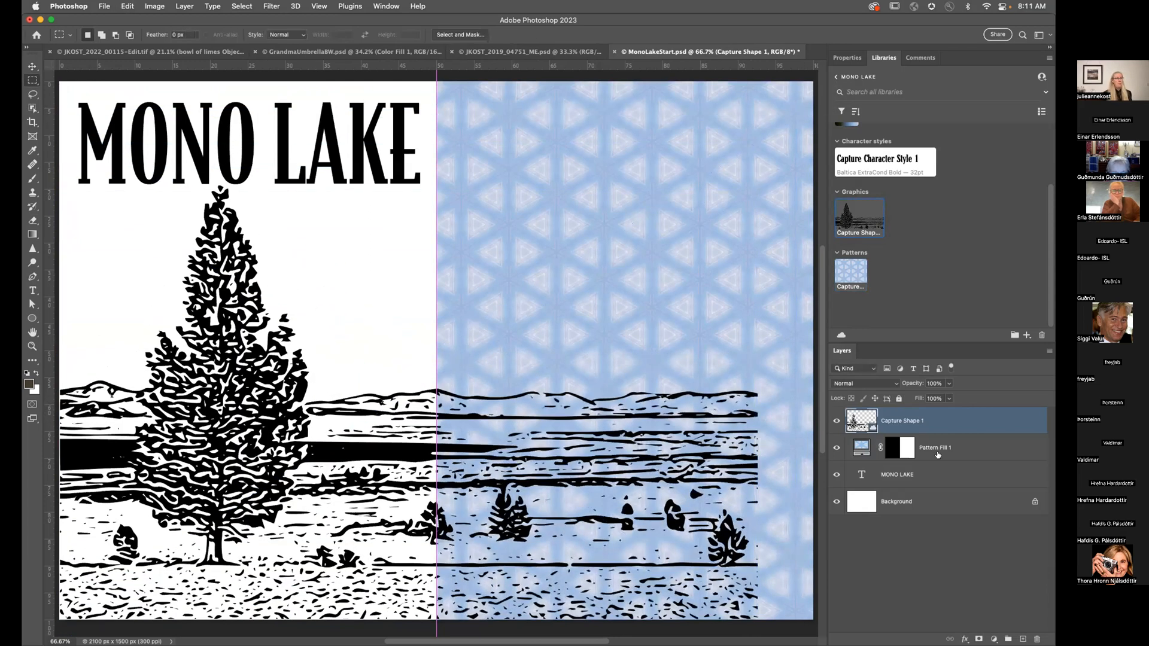
{"action": "left_click_drag", "start_coordinate": [967, 422], "coordinate": [967, 462]}
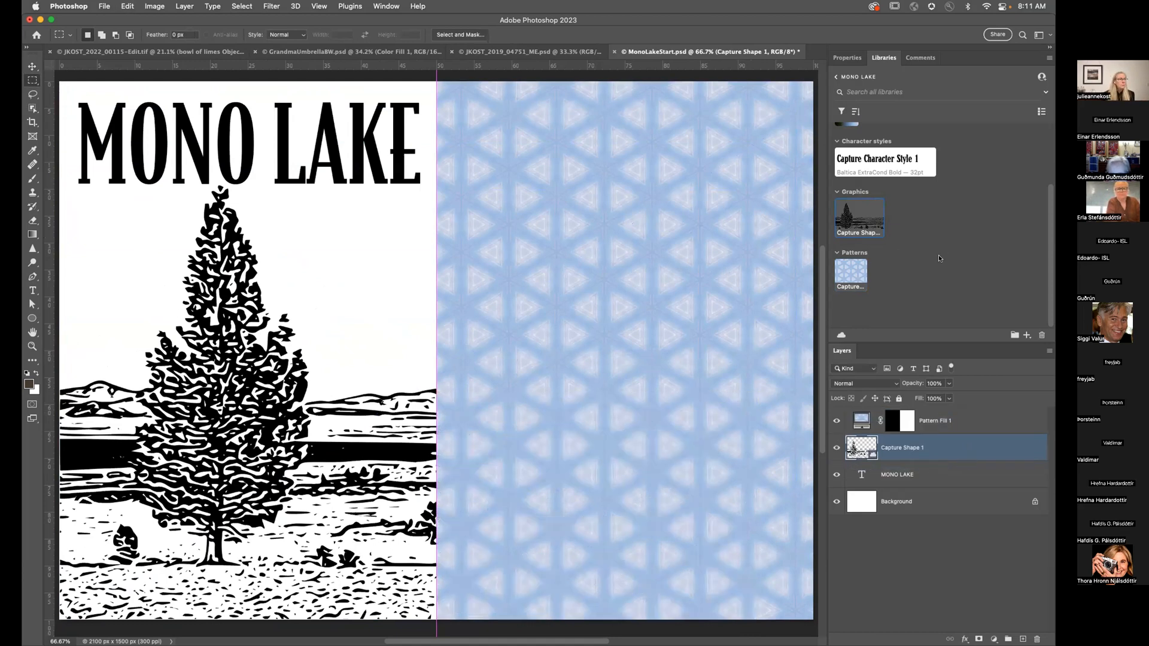
{"action": "scroll", "coordinate": [938, 259], "scroll_direction": "up", "scroll_amount": 3}
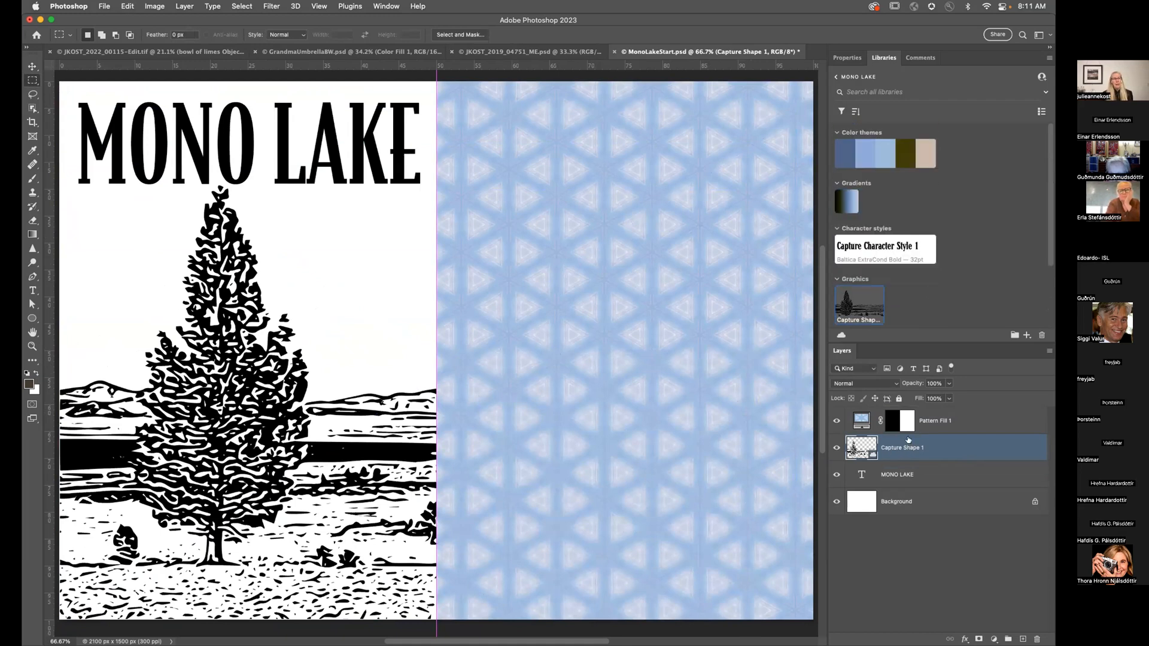
Step: Tint the tree with the library gradient, trying a 25% scale and shifted dark band
{"action": "left_click", "coordinate": [849, 199]}
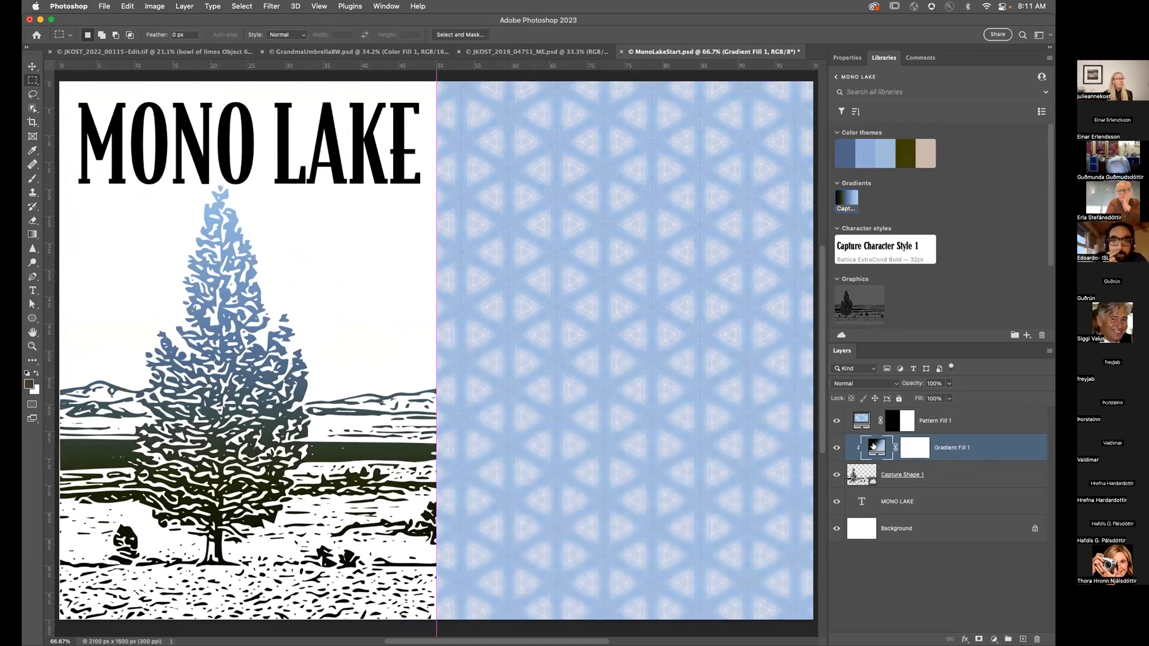
{"action": "double_click", "coordinate": [866, 446]}
{"action": "left_click_drag", "start_coordinate": [425, 289], "coordinate": [421, 290]}
{"action": "key", "text": "Tab"}
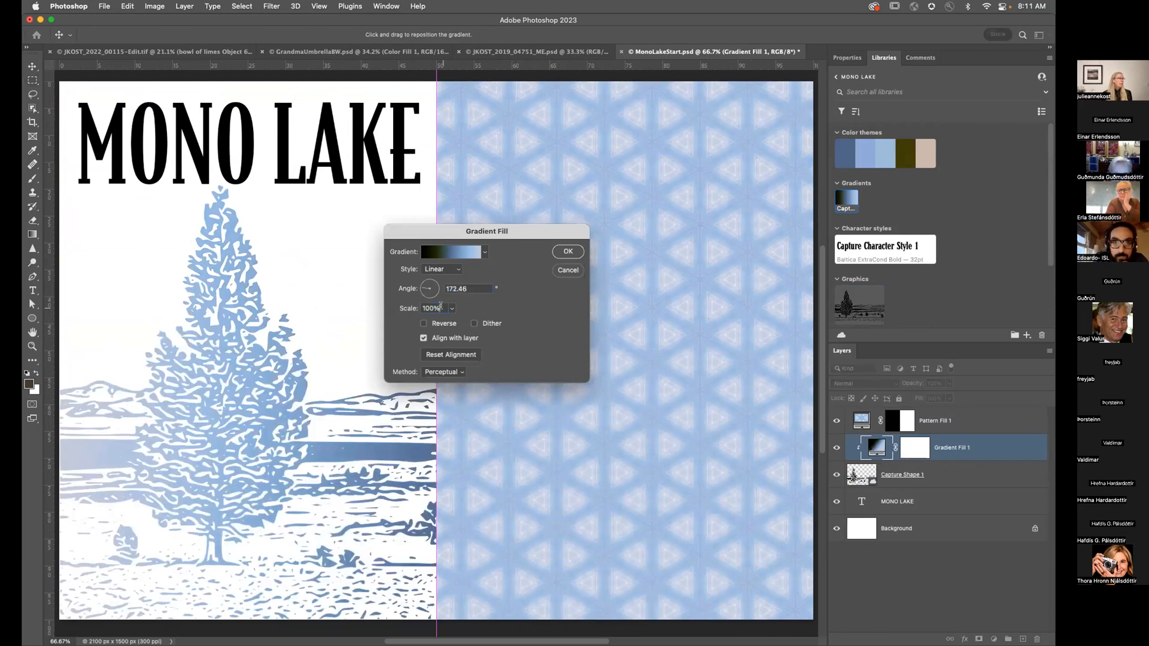
{"action": "type", "text": "25"}
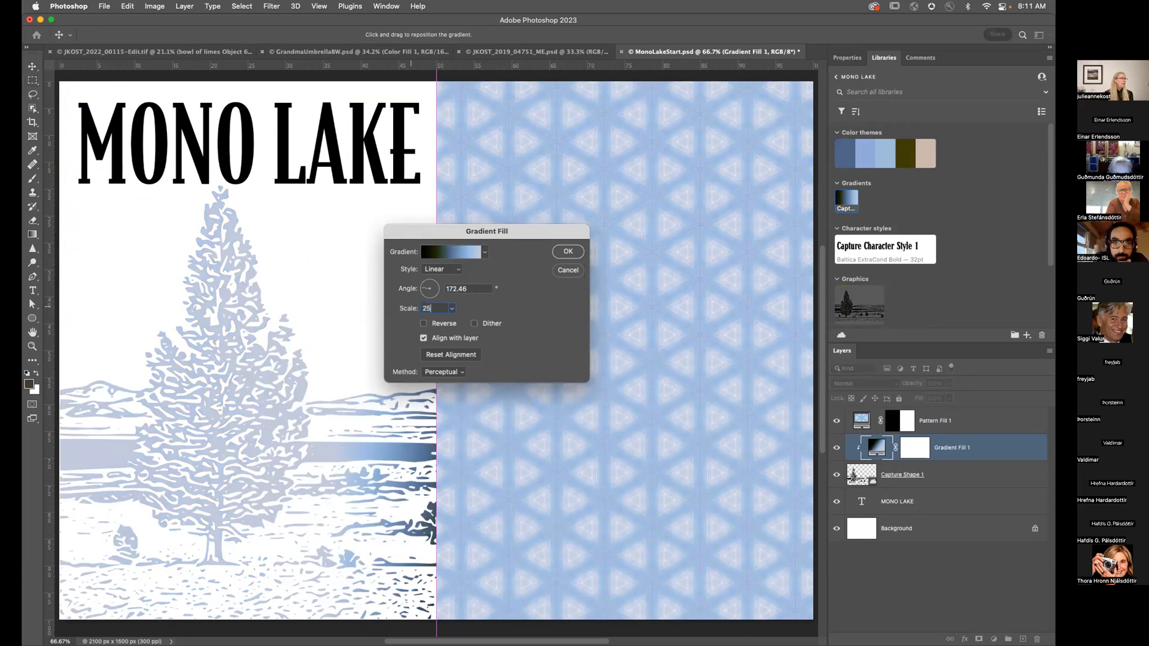
{"action": "left_click_drag", "start_coordinate": [397, 432], "coordinate": [192, 421]}
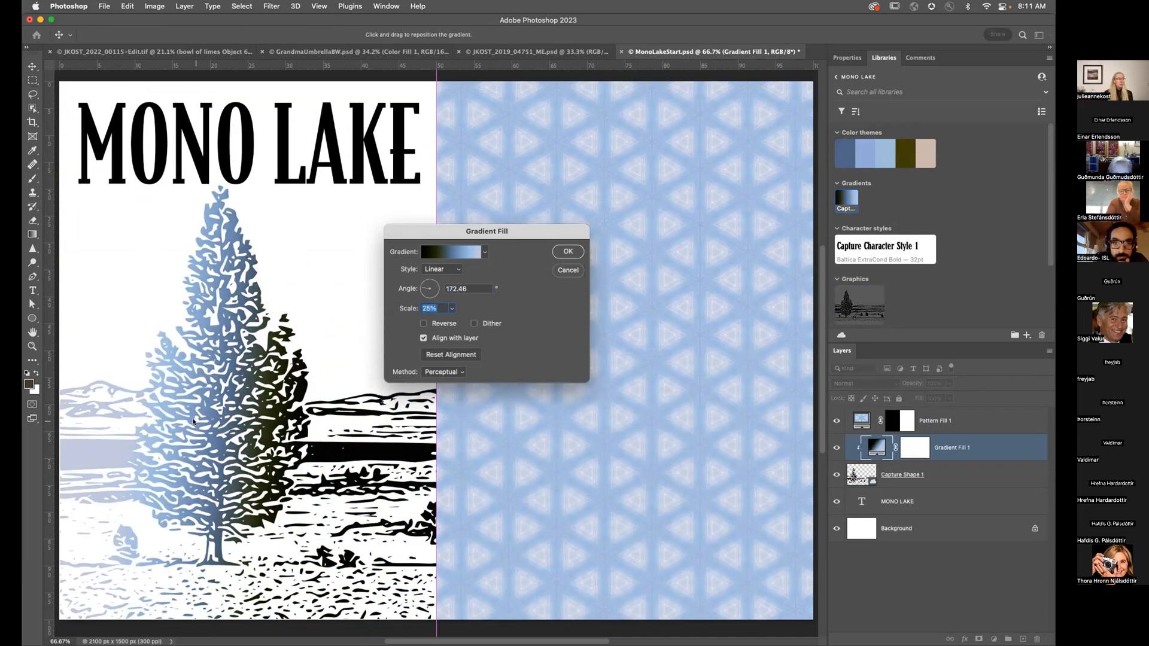
Step: Set the tree's gradient to a 90° angle and 50% scale, lowered over the tree
{"action": "double_click", "coordinate": [474, 289]}
{"action": "type", "text": "0"}
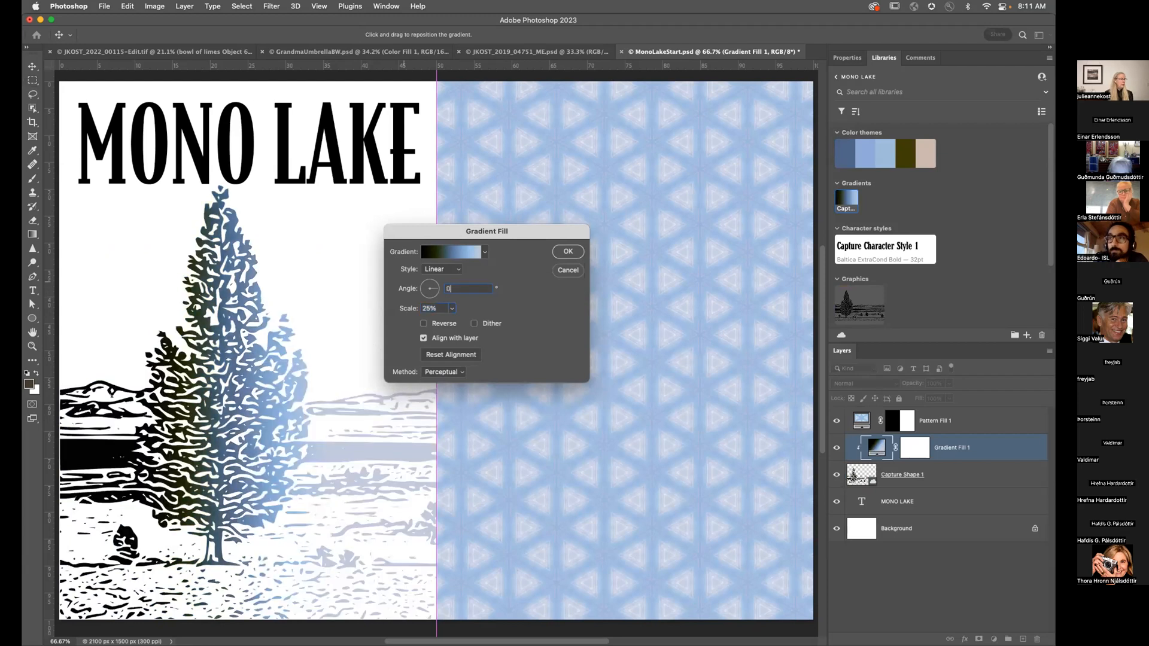
{"action": "left_click", "coordinate": [429, 286]}
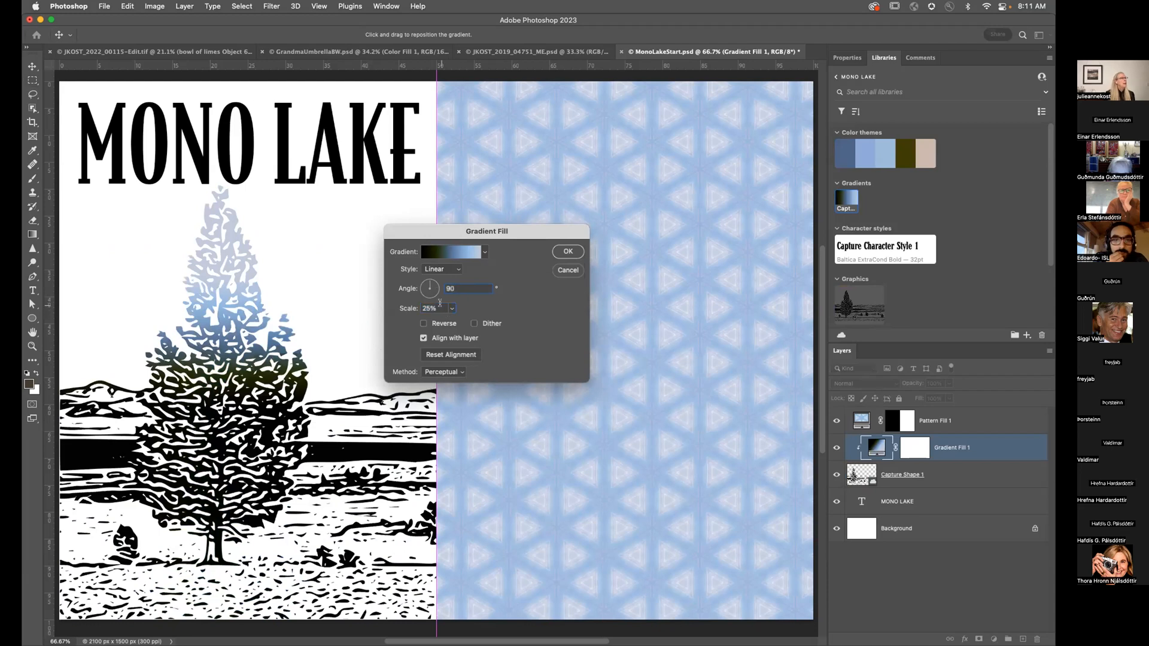
{"action": "key", "text": "Tab"}
{"action": "type", "text": "50"}
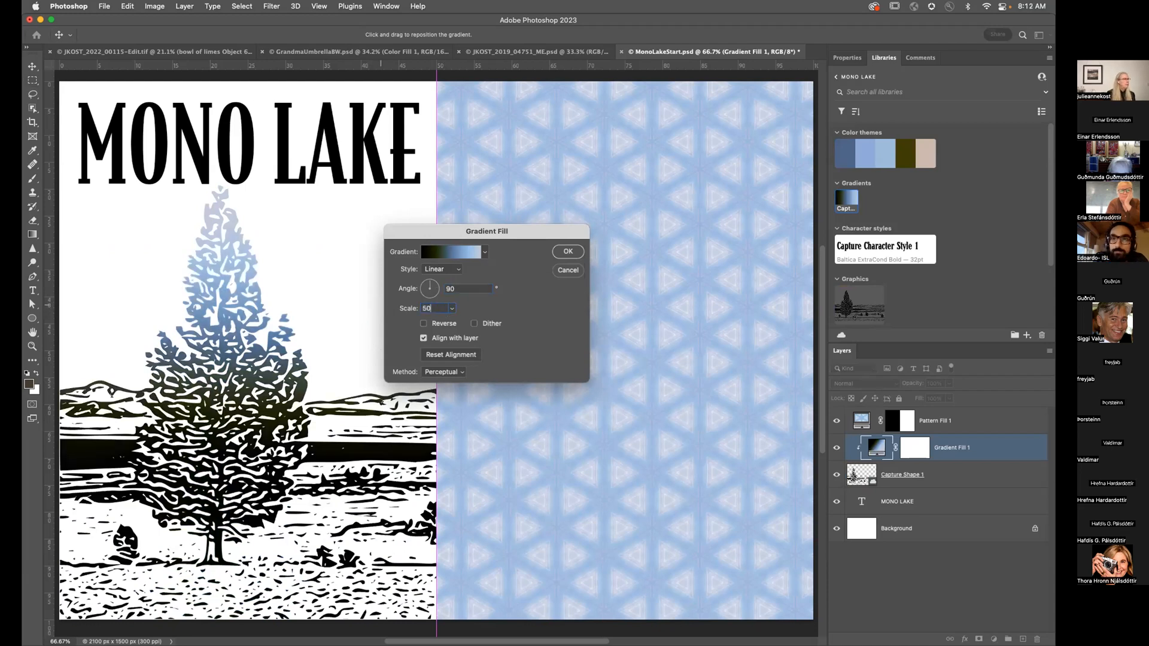
{"action": "left_click_drag", "start_coordinate": [222, 297], "coordinate": [226, 406]}
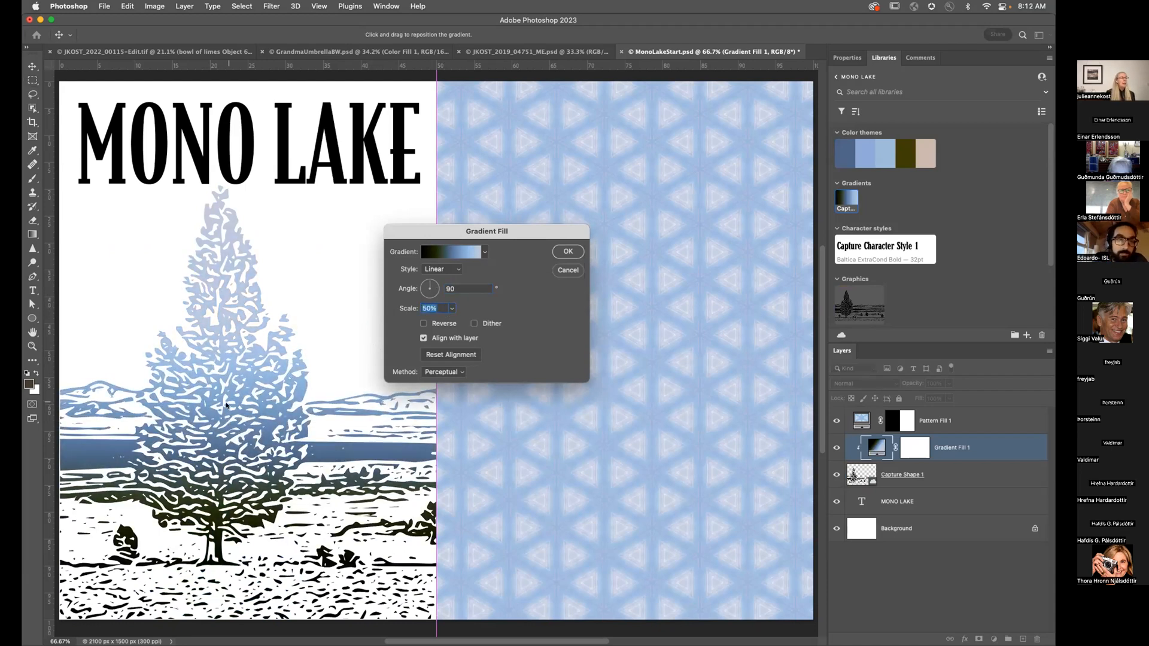
{"action": "left_click", "coordinate": [453, 250]}
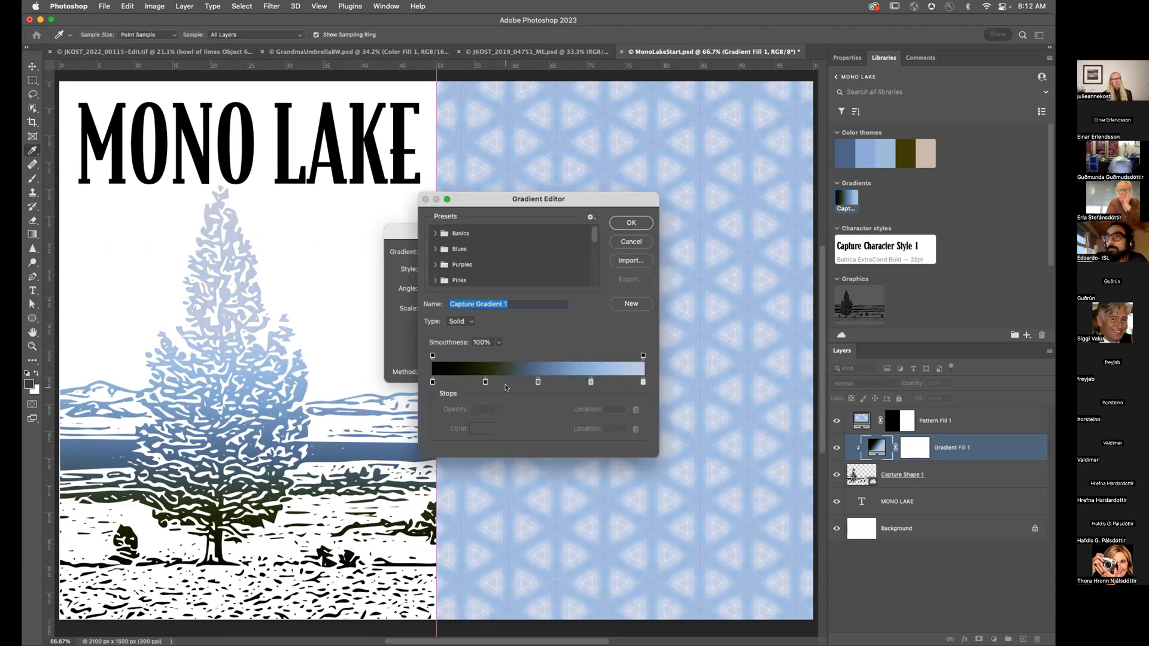
{"action": "left_click", "coordinate": [621, 240]}
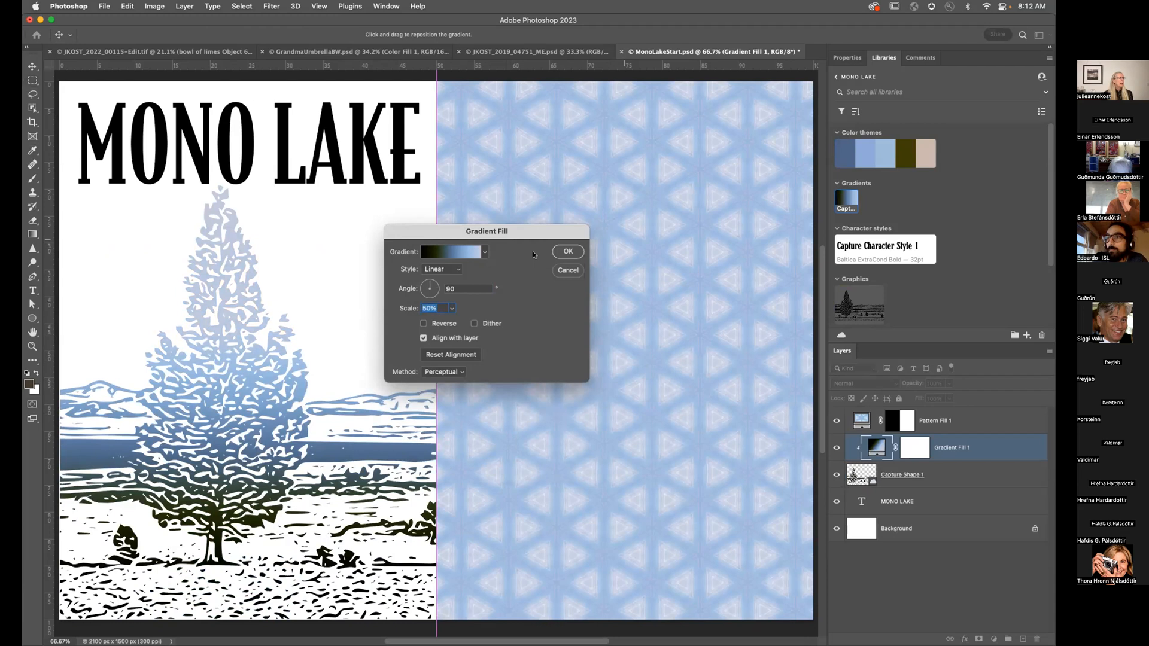
{"action": "left_click", "coordinate": [564, 251]}
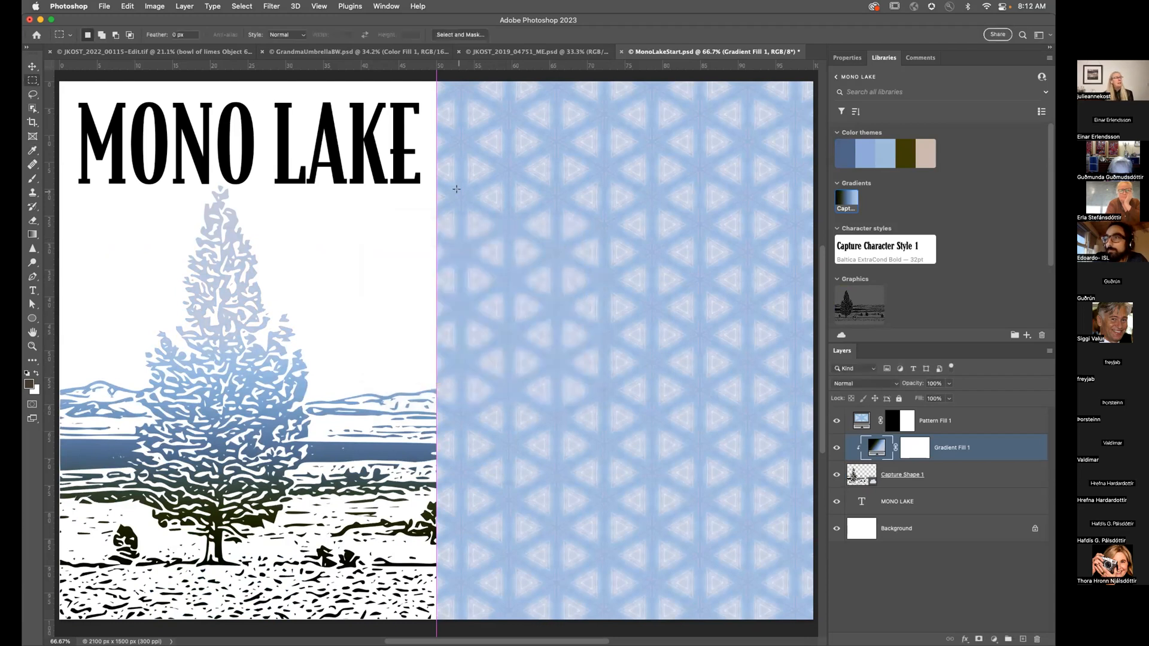
Step: Apply Capture Character Style 1 to the MONO LAKE title and enlarge its text
{"action": "left_click", "coordinate": [877, 503]}
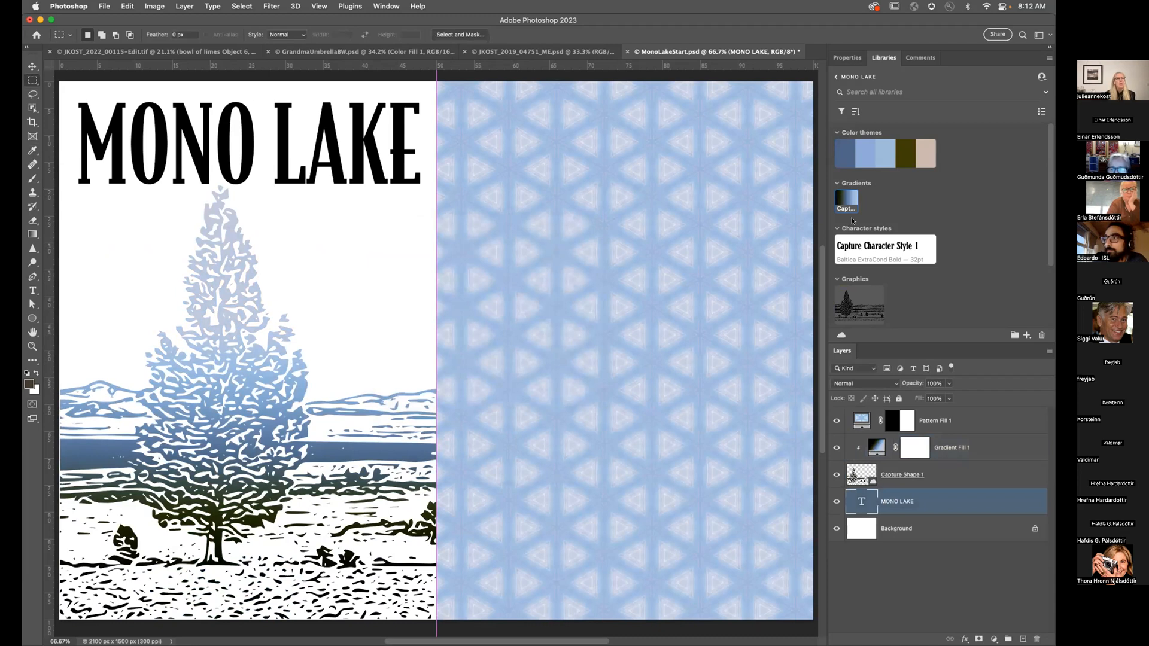
{"action": "left_click", "coordinate": [880, 261]}
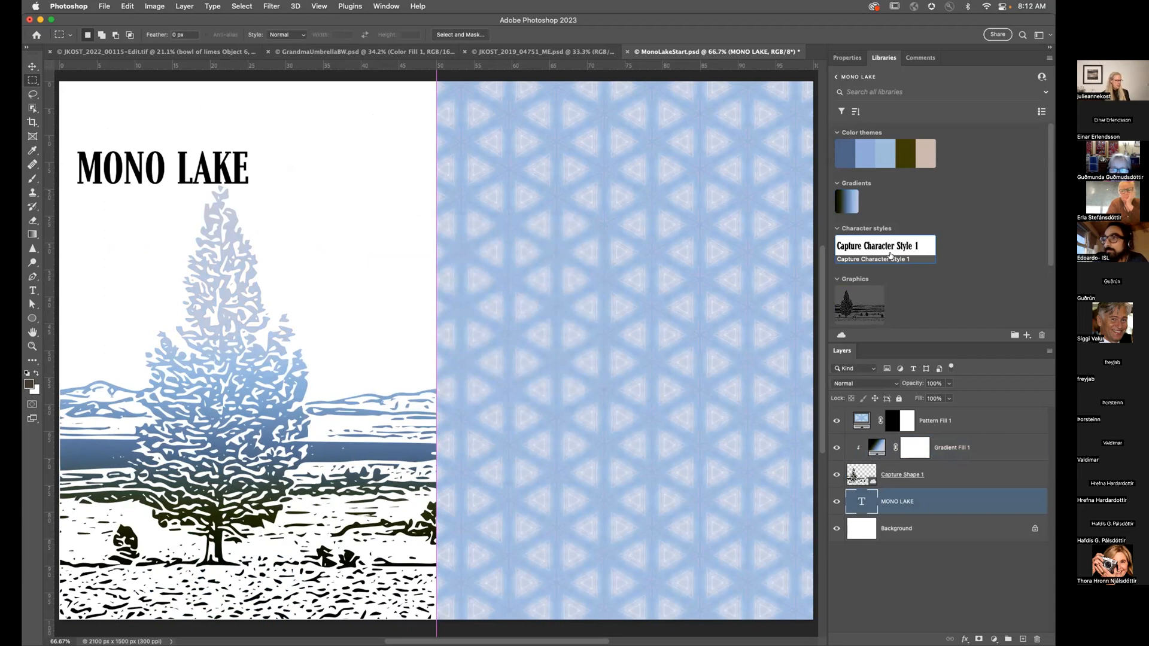
{"action": "key", "text": "t"}
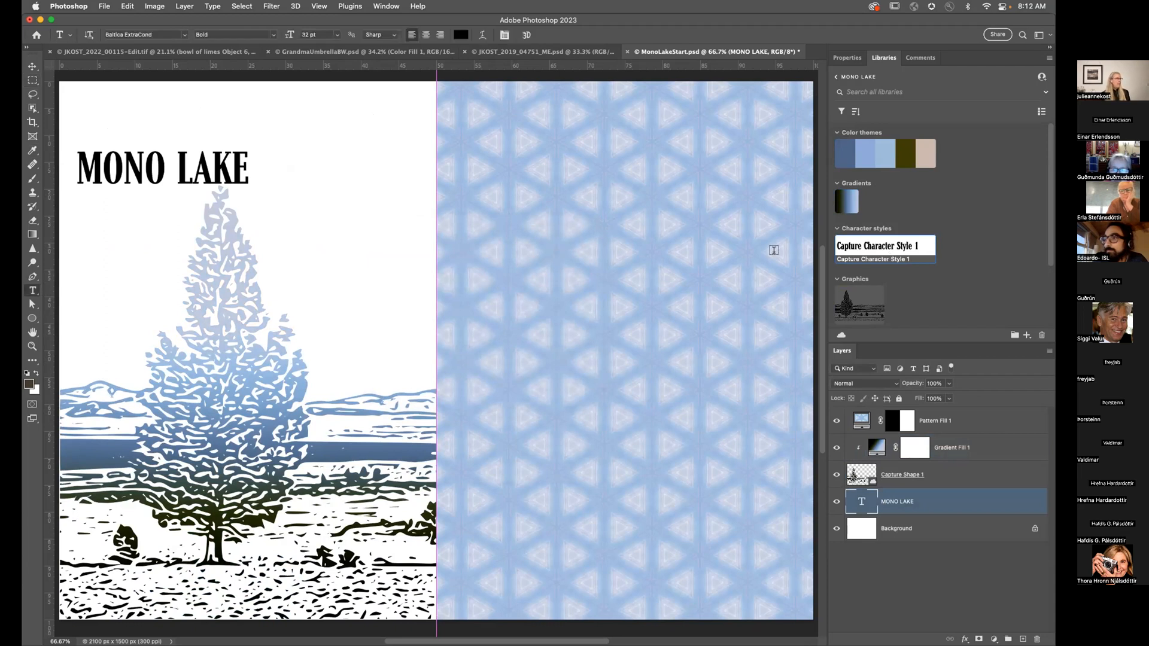
{"action": "double_click", "coordinate": [862, 501]}
{"action": "left_click_drag", "start_coordinate": [248, 144], "coordinate": [422, 105]}
{"action": "key", "text": "Escape"}
Step: Move the MONO LAKE title right and bring its layer to the top of the stack
{"action": "key", "text": "v"}
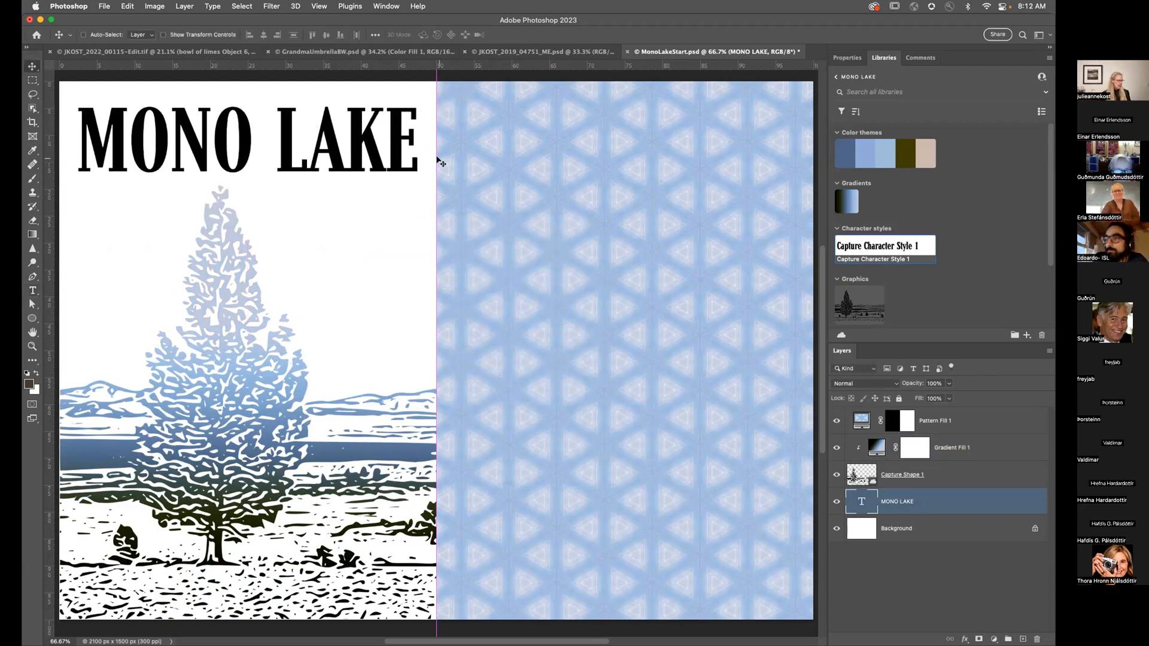
{"action": "left_click_drag", "start_coordinate": [242, 131], "coordinate": [635, 255]}
{"action": "key", "text": "super+shift+bracketright"}
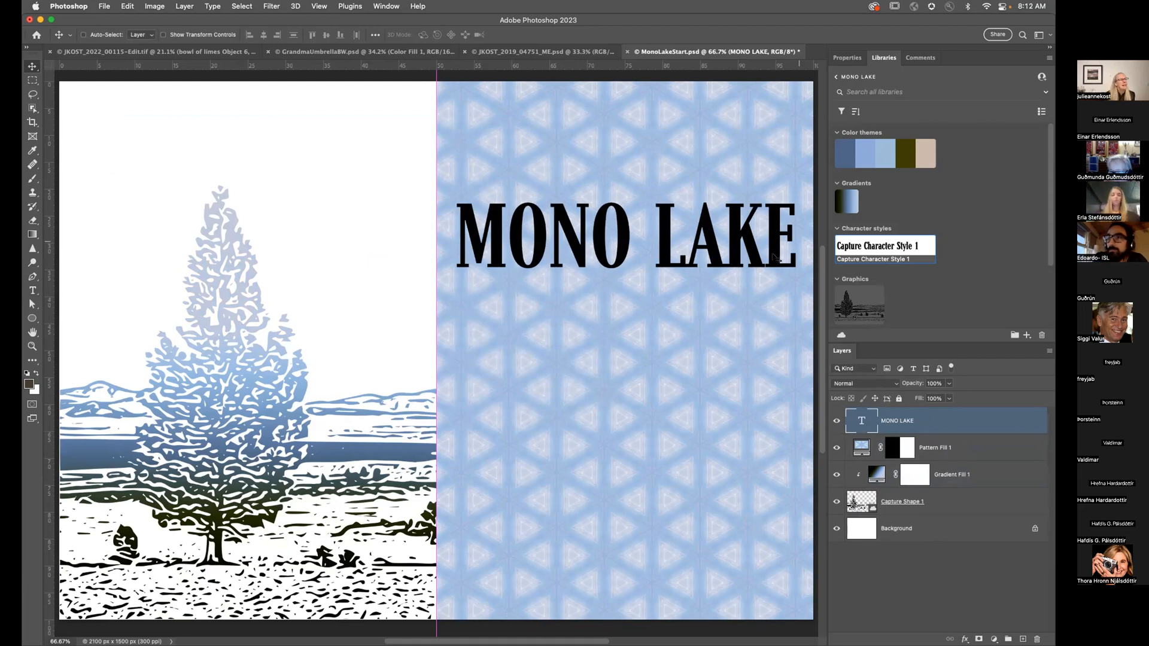
Step: Colour MONO LAKE dark slate blue from the theme and move it top-left above the tree
{"action": "left_click", "coordinate": [845, 154]}
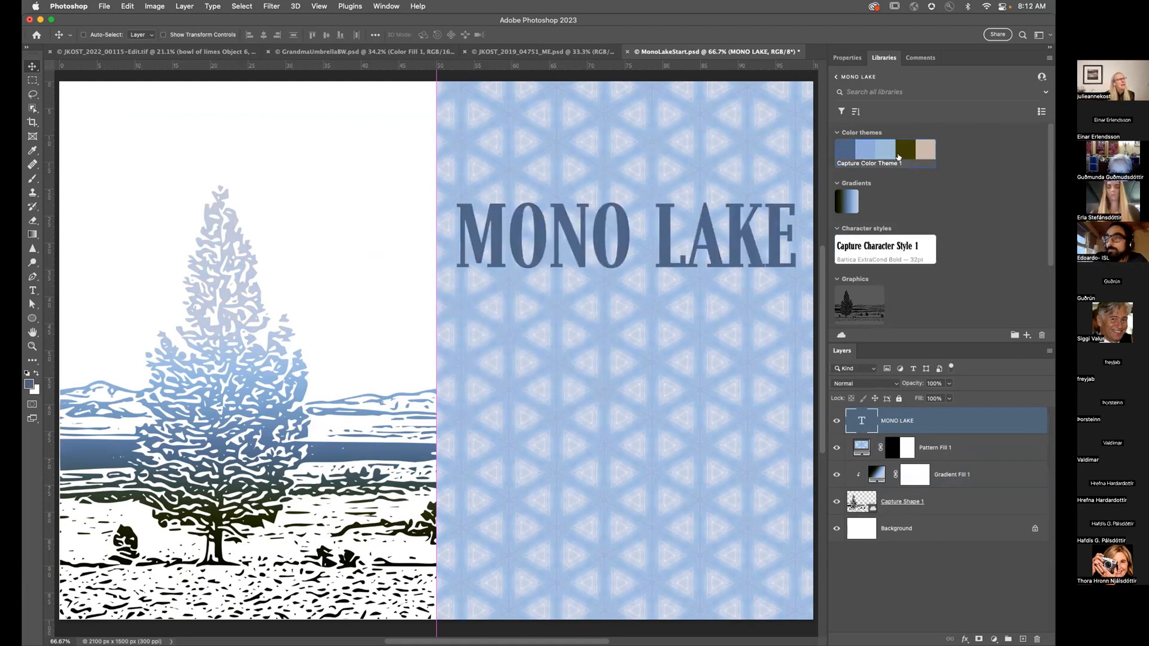
{"action": "left_click", "coordinate": [906, 155]}
{"action": "left_click", "coordinate": [924, 155]}
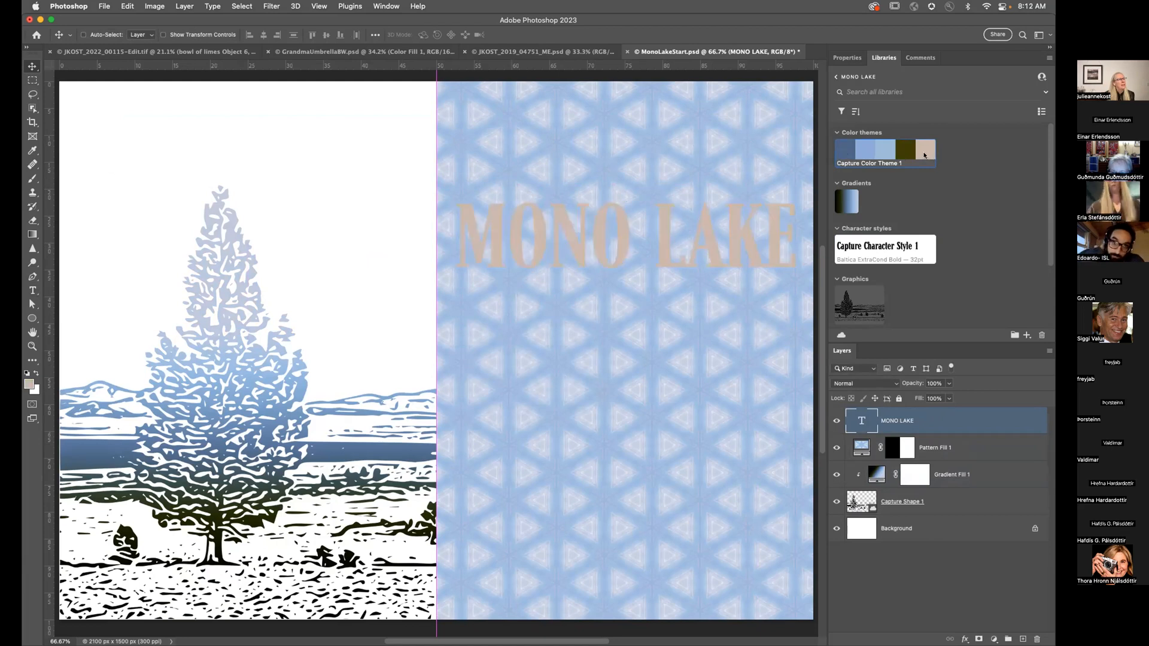
{"action": "left_click", "coordinate": [846, 158]}
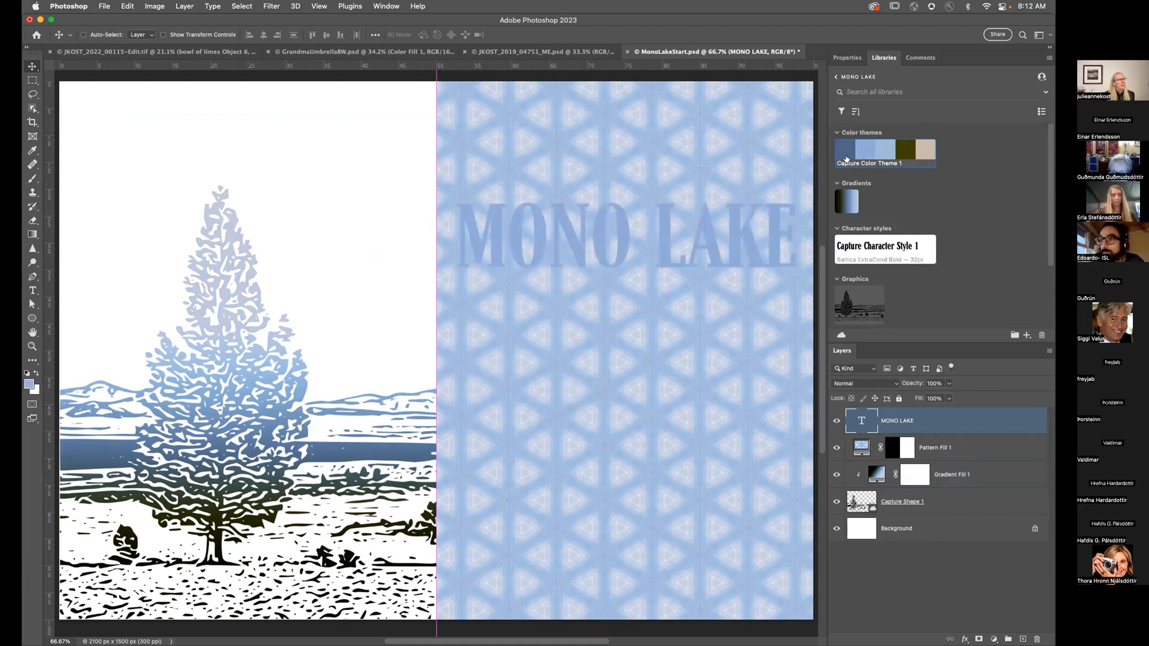
{"action": "left_click_drag", "start_coordinate": [669, 259], "coordinate": [289, 161]}
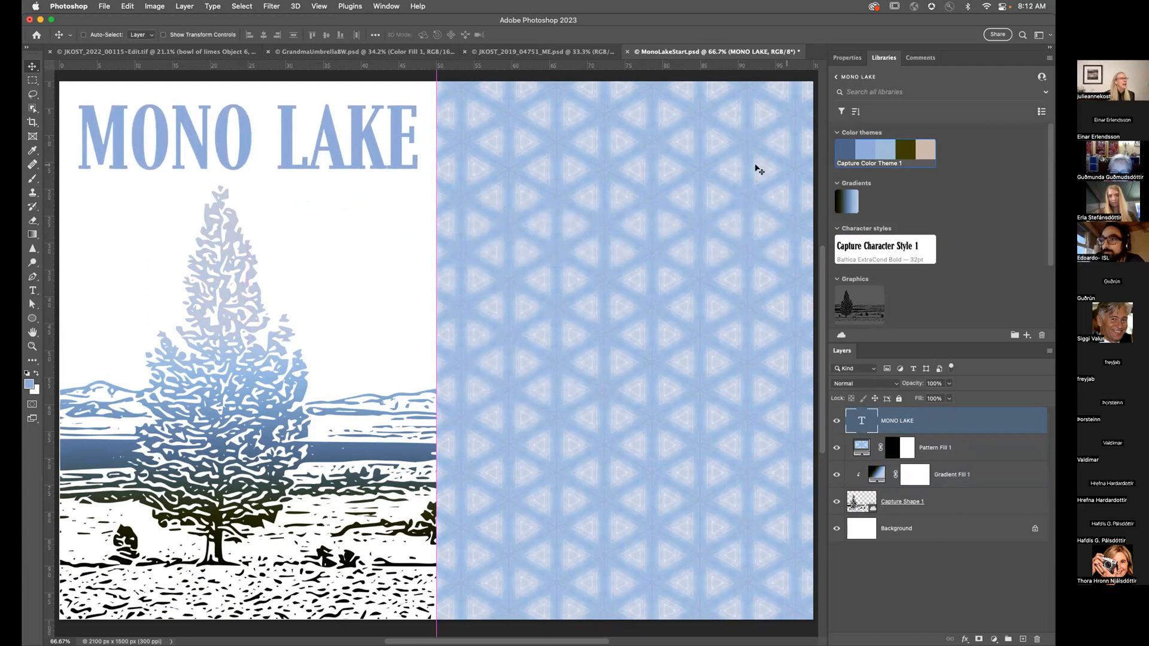
{"action": "left_click", "coordinate": [840, 152]}
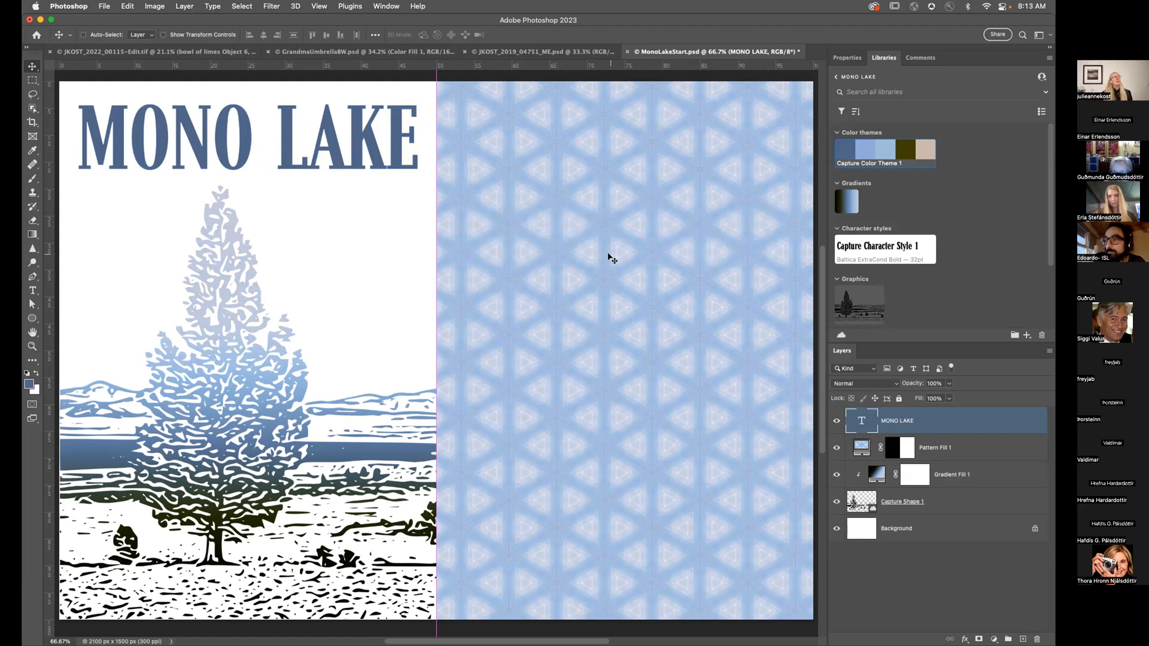
{"action": "left_click", "coordinate": [998, 34]}
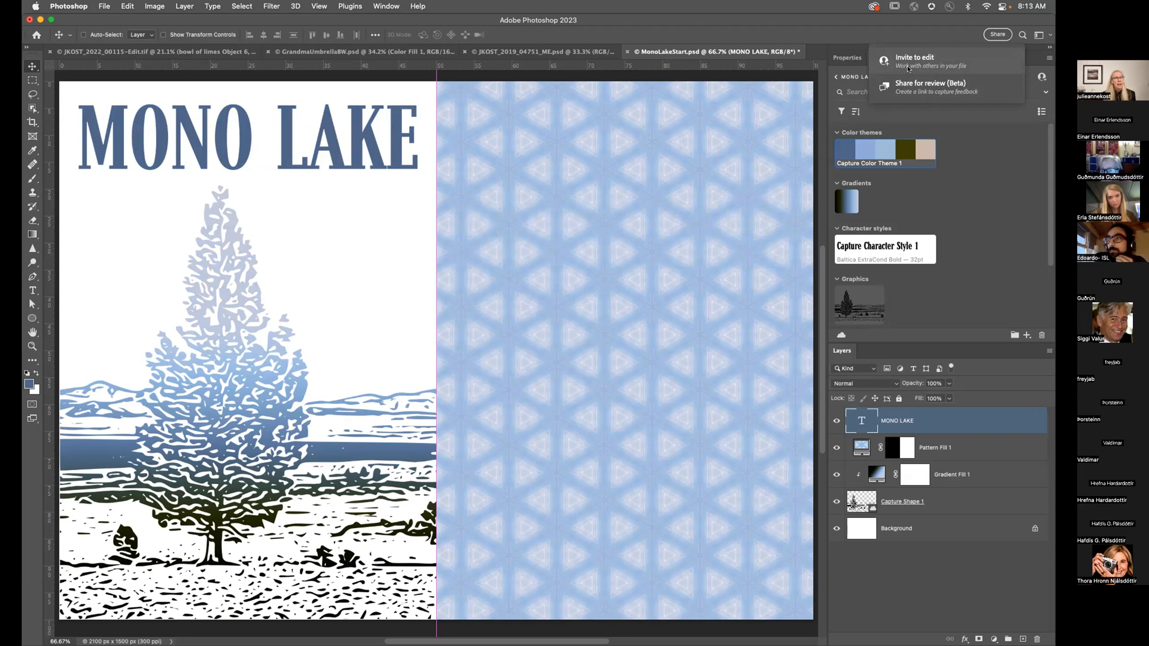
Step: Create a review link for MonoLakeStart, invite a reviewer's e-mail to view, and open it in Safari
{"action": "left_click", "coordinate": [922, 90]}
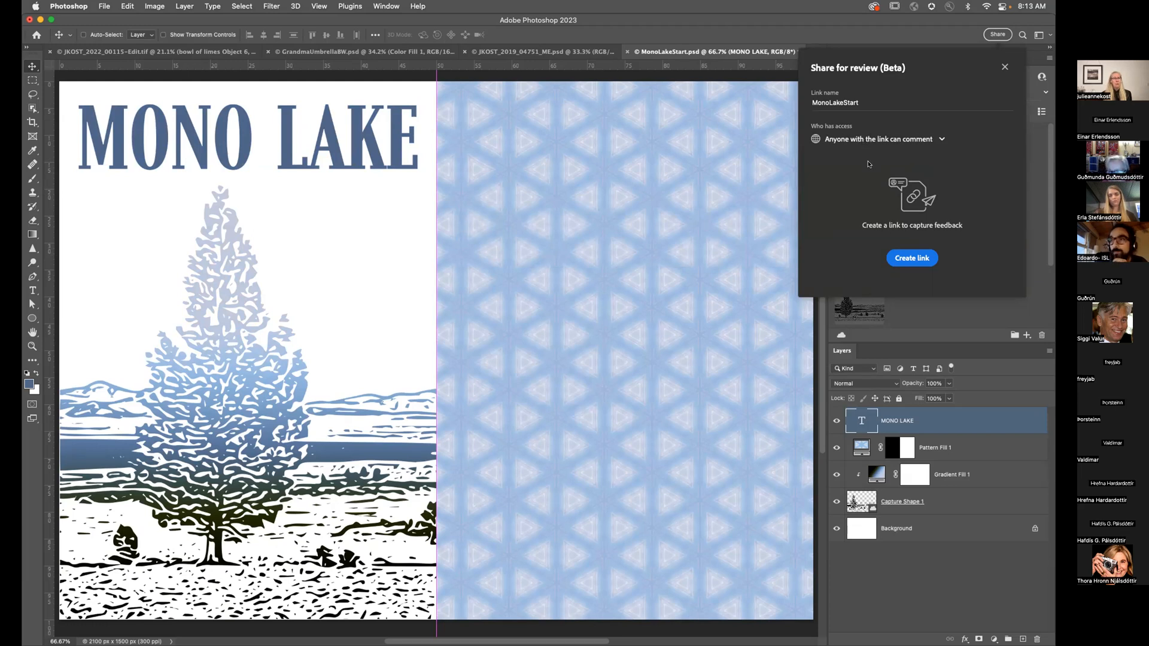
{"action": "left_click", "coordinate": [904, 259]}
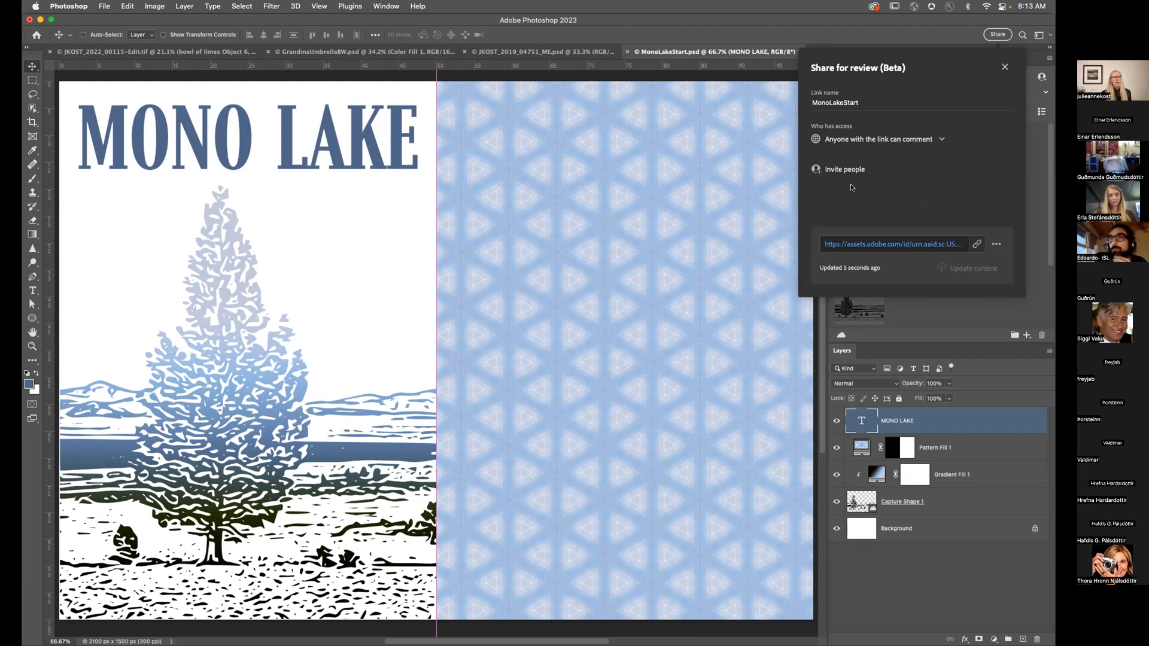
{"action": "left_click", "coordinate": [842, 169]}
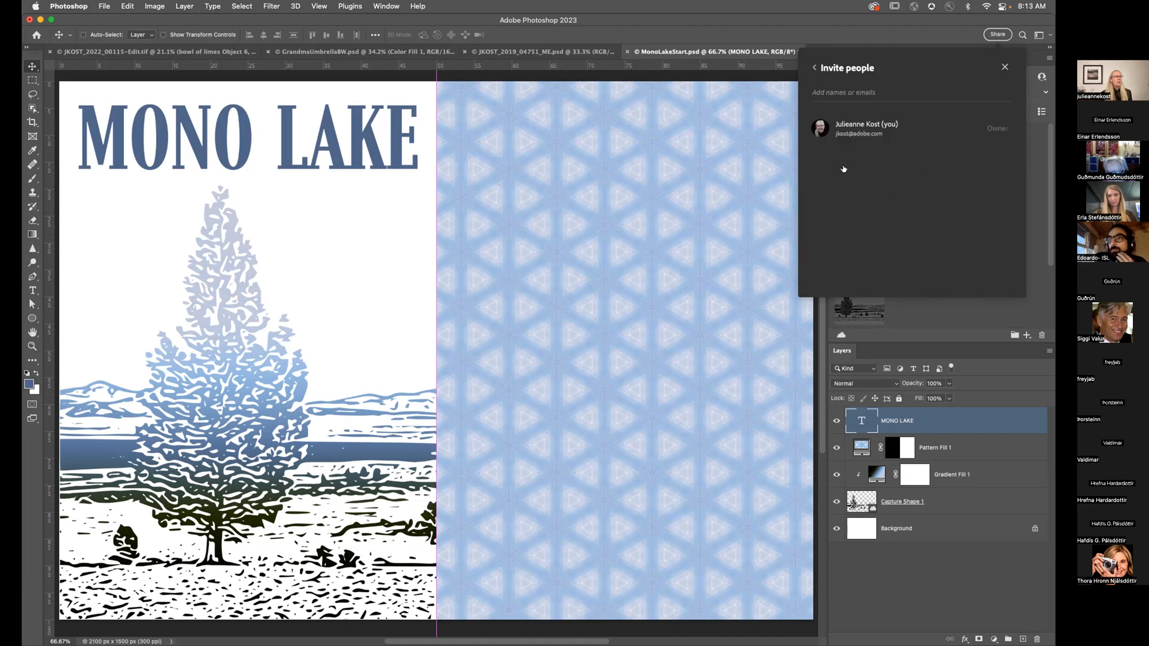
{"action": "left_click", "coordinate": [826, 91]}
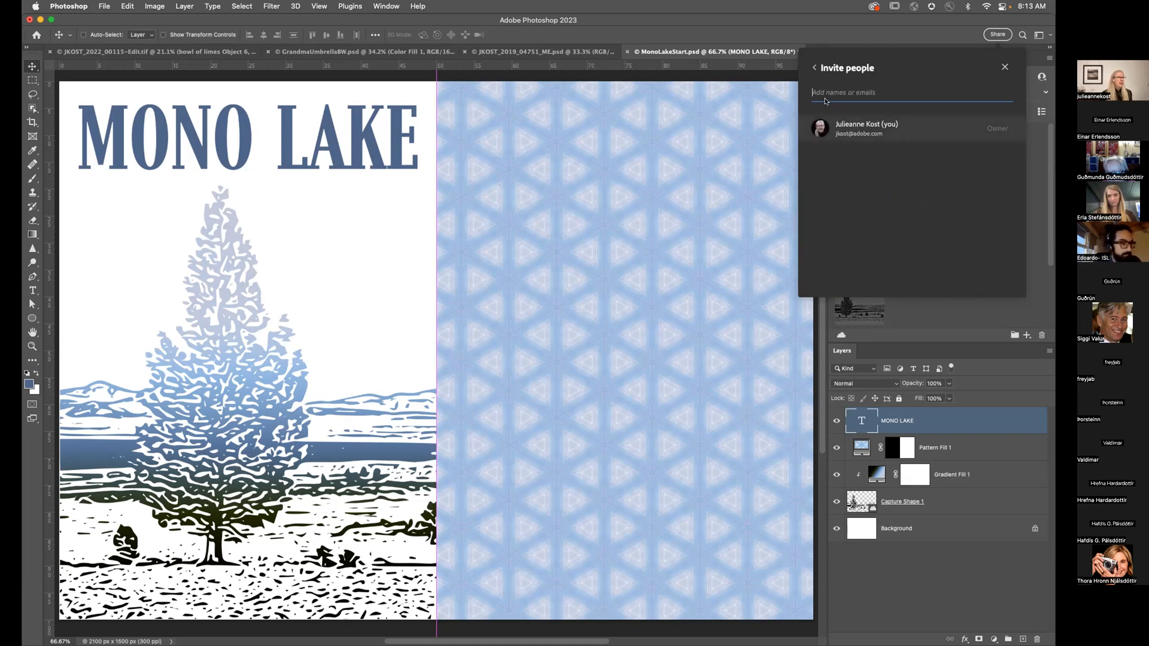
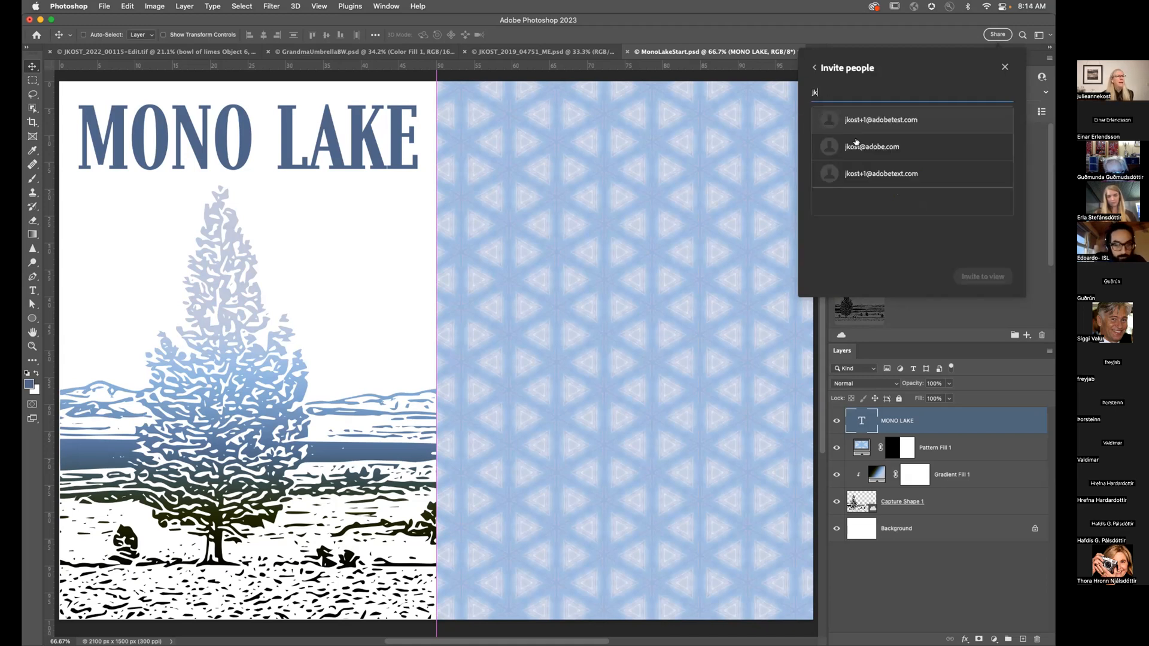
{"action": "left_click", "coordinate": [863, 122]}
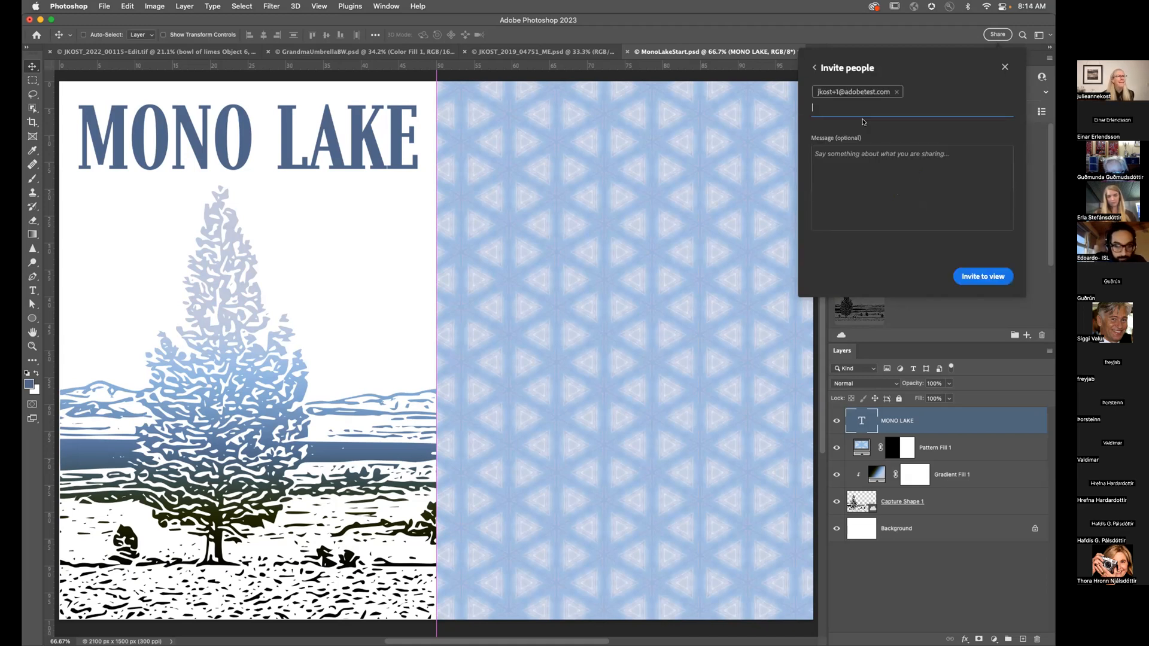
{"action": "left_click", "coordinate": [970, 273]}
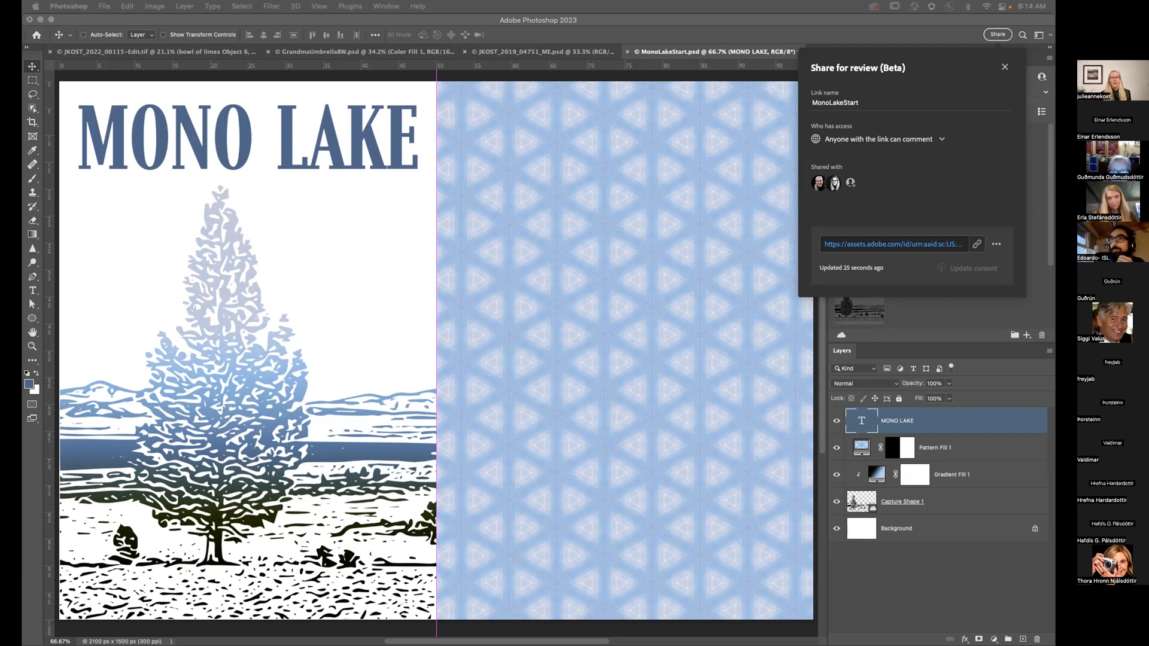
{"action": "left_click", "coordinate": [894, 244]}
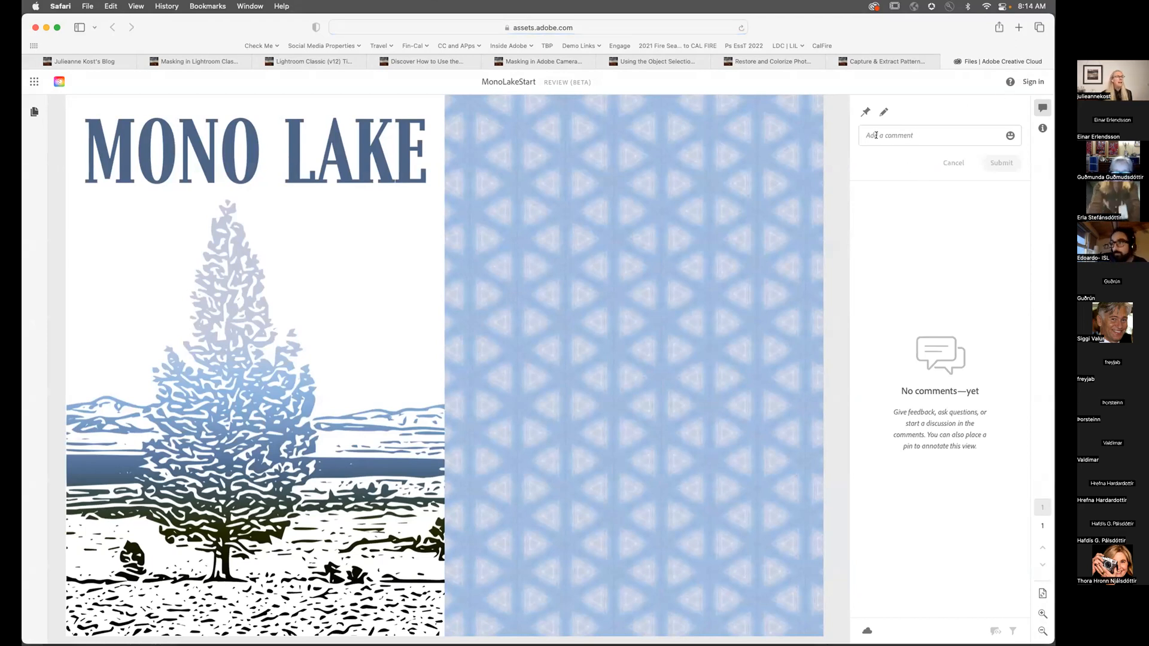
Step: Pin the comment 'Could you change this. Love the font' on the tree and submit it
{"action": "left_click", "coordinate": [866, 111]}
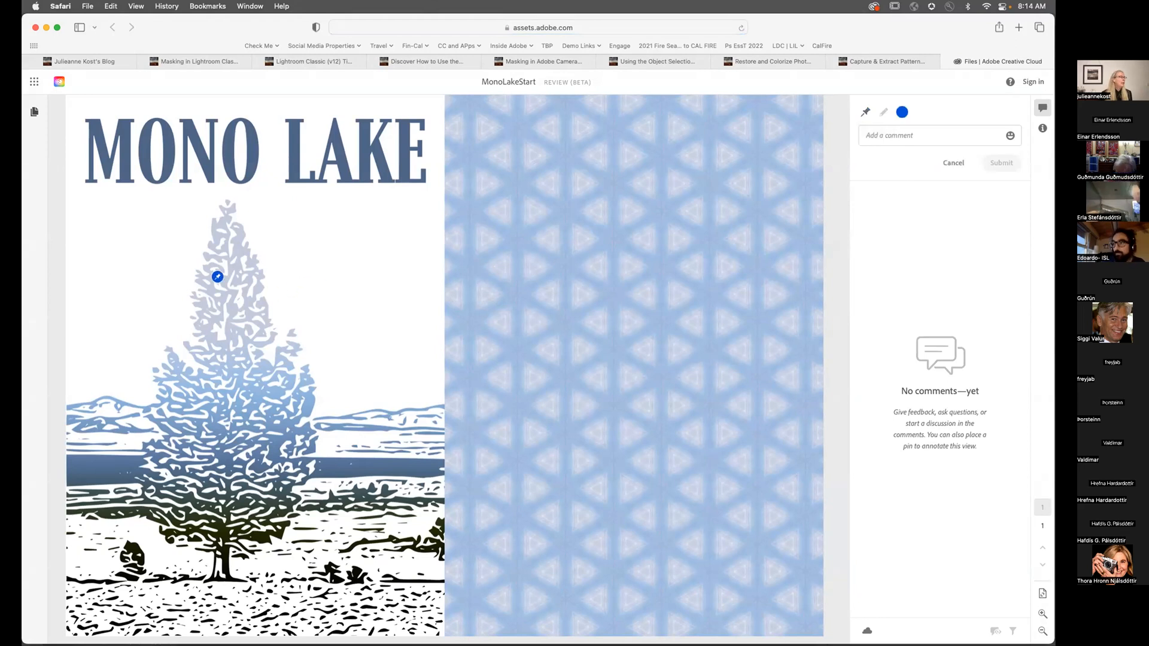
{"action": "left_click", "coordinate": [241, 278]}
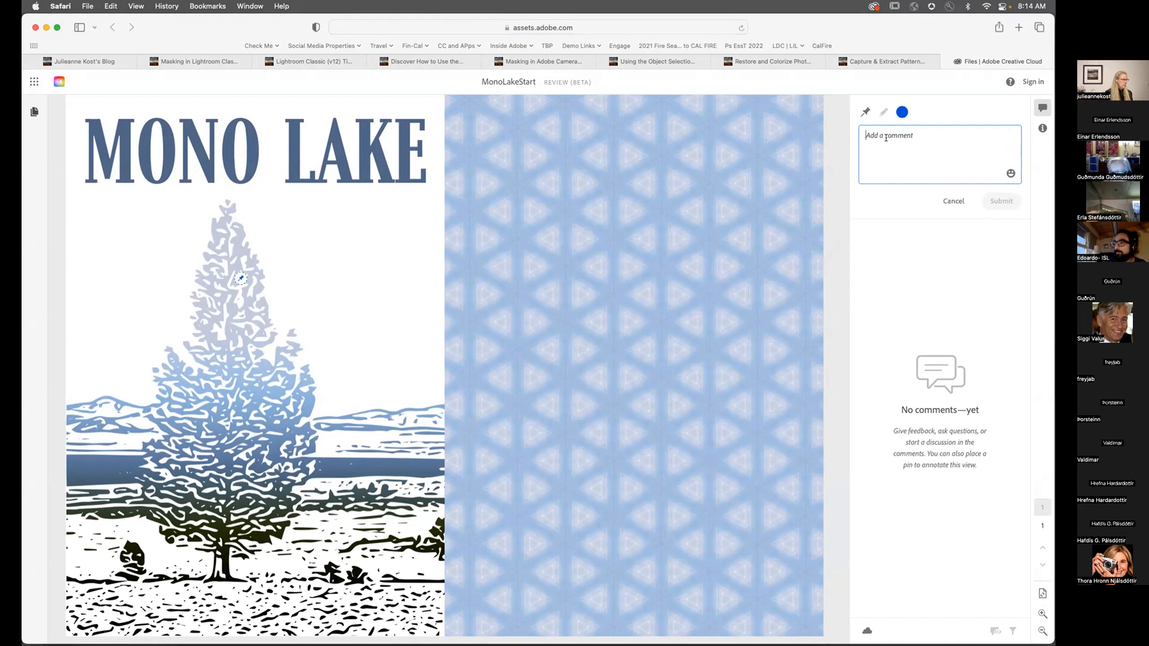
{"action": "type", "text": "Co"}
{"action": "type", "text": "uld "}
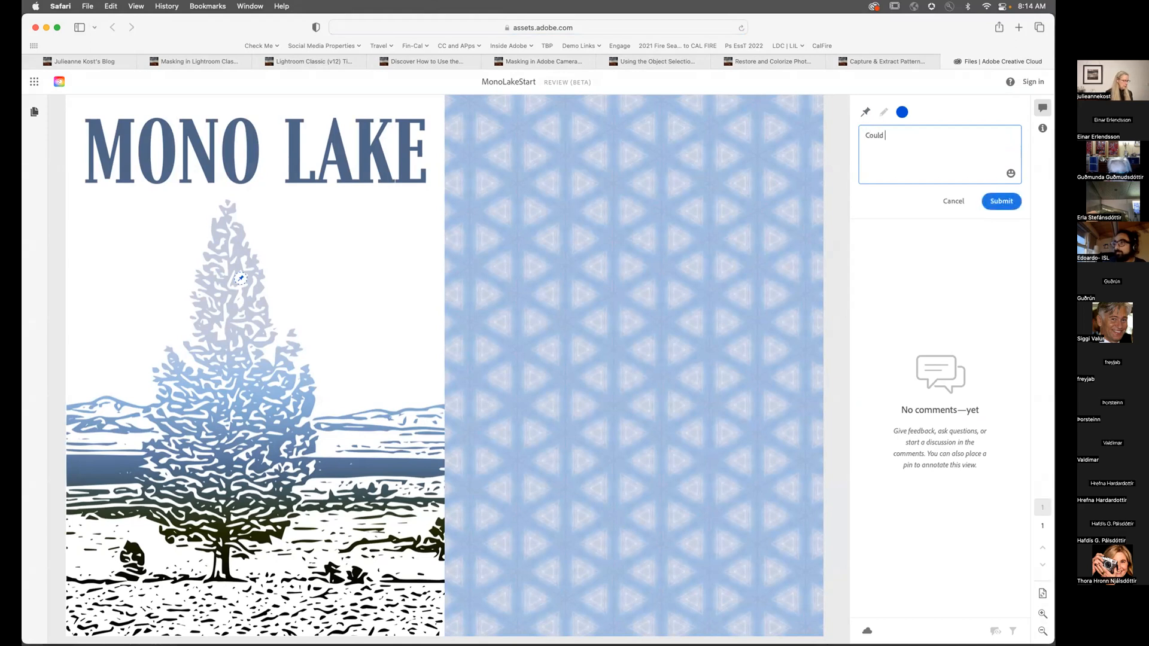
{"action": "type", "text": "you change this. Love the font"}
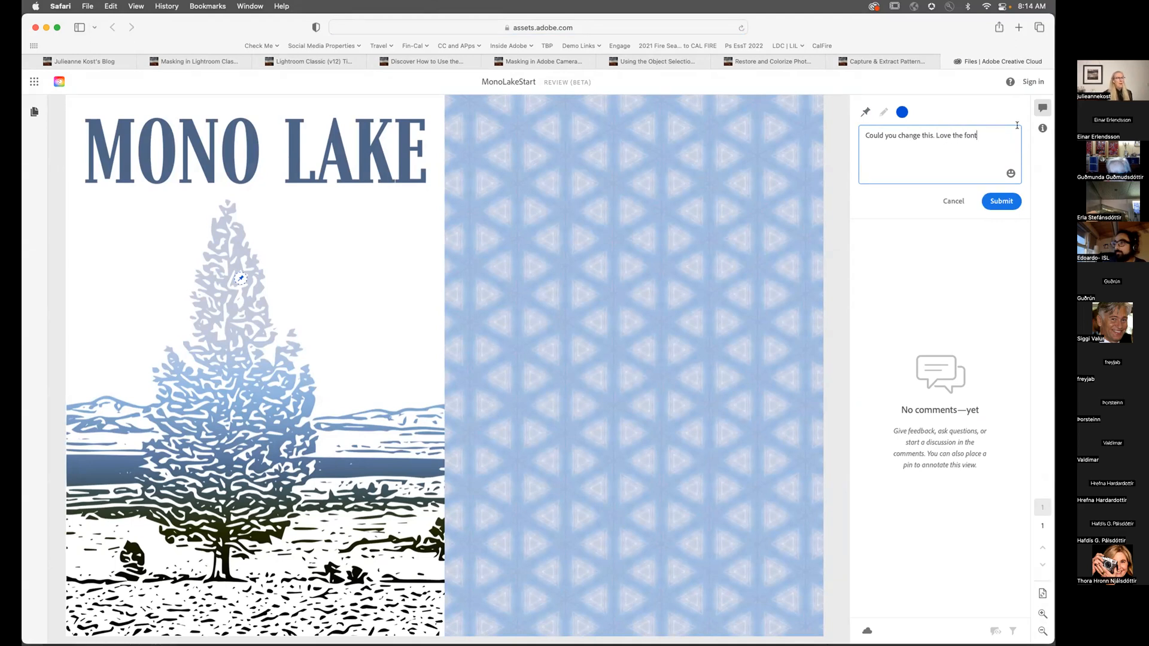
{"action": "left_click", "coordinate": [1001, 202]}
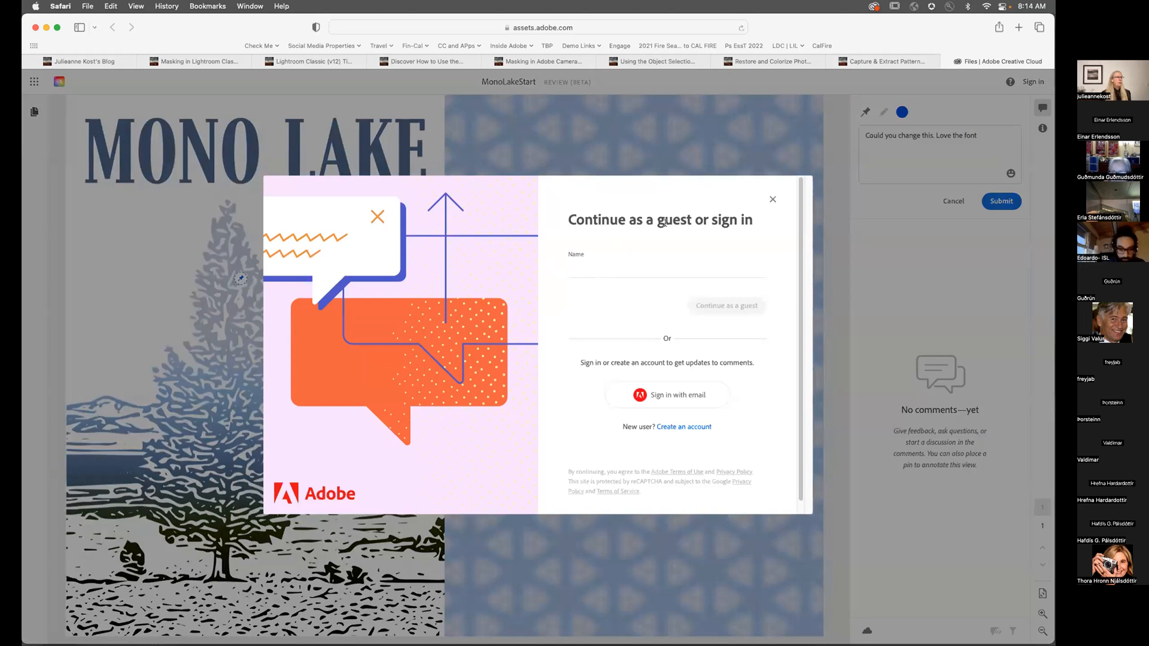
Step: Enter a guest name and post the comment as a guest
{"action": "left_click", "coordinate": [577, 264]}
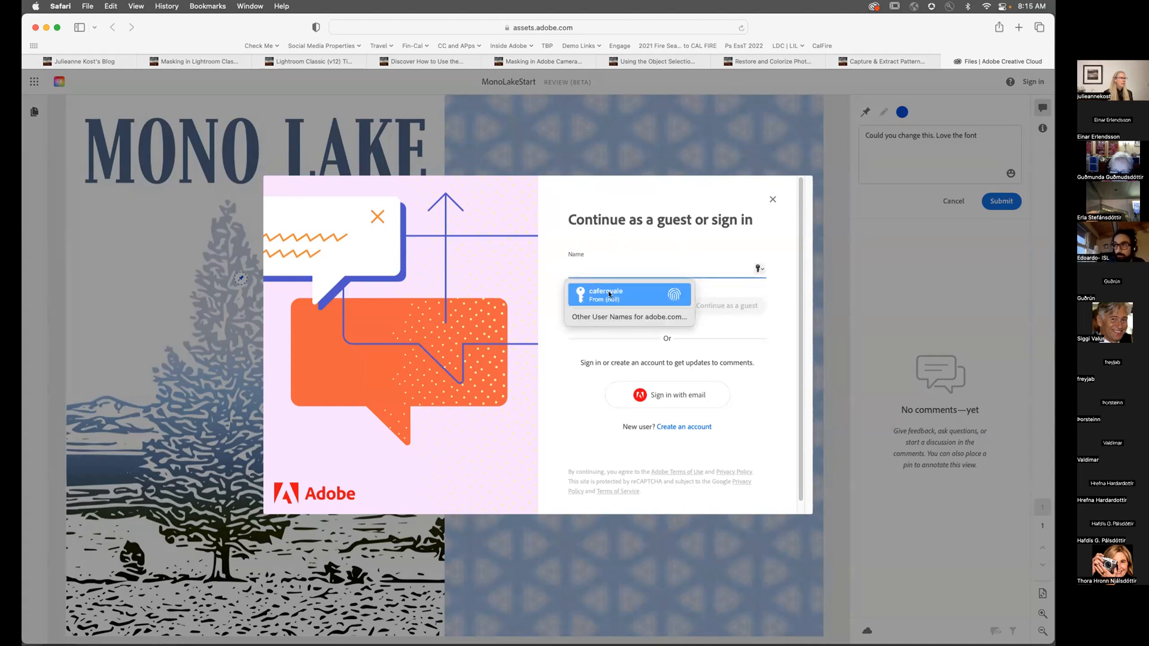
{"action": "type", "text": "j"}
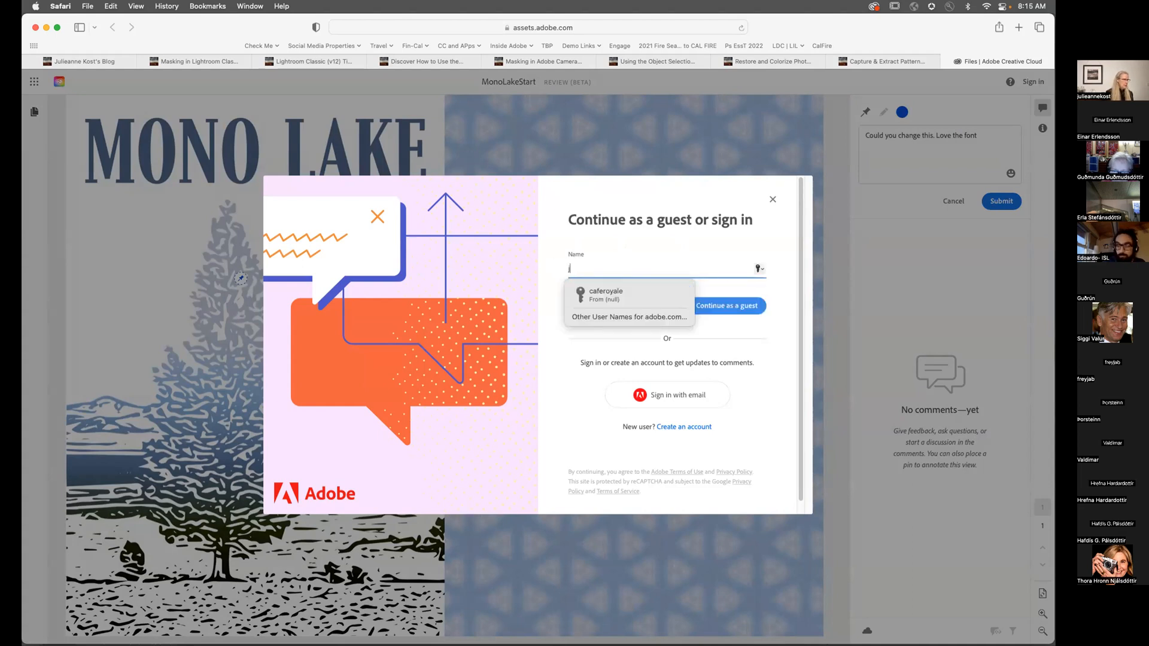
{"action": "type", "text": "ulieanne"}
{"action": "left_click", "coordinate": [711, 306]}
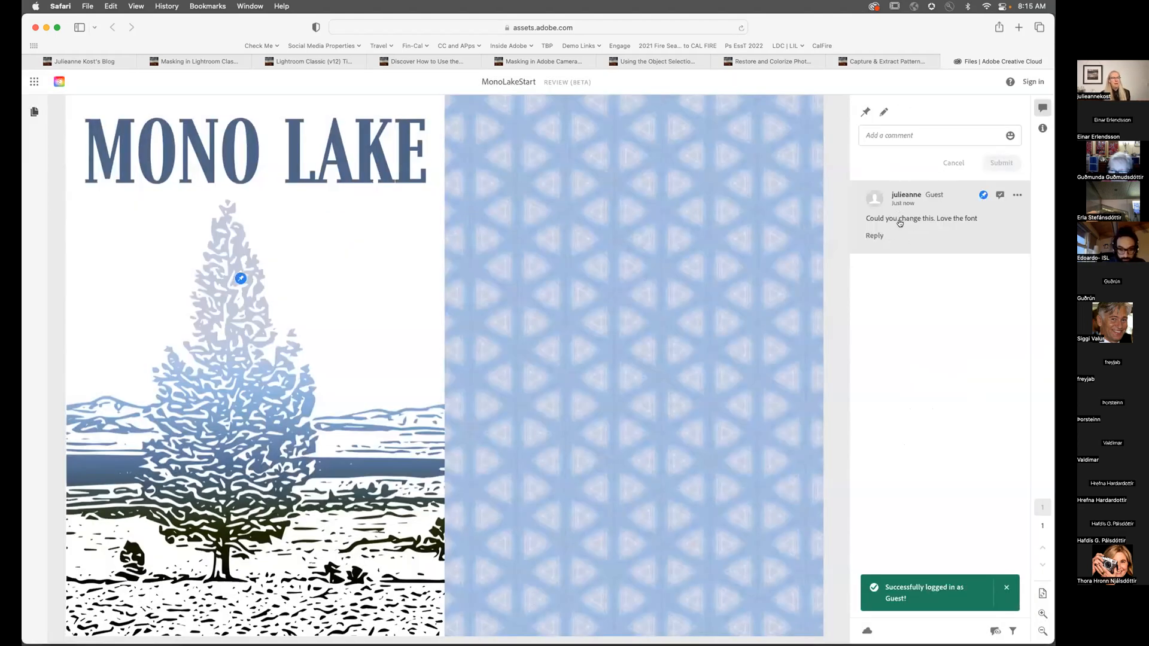
Step: In Photoshop, show the Comments panel and check the guest comment's options menu without deleting
{"action": "key", "text": "super+Tab"}
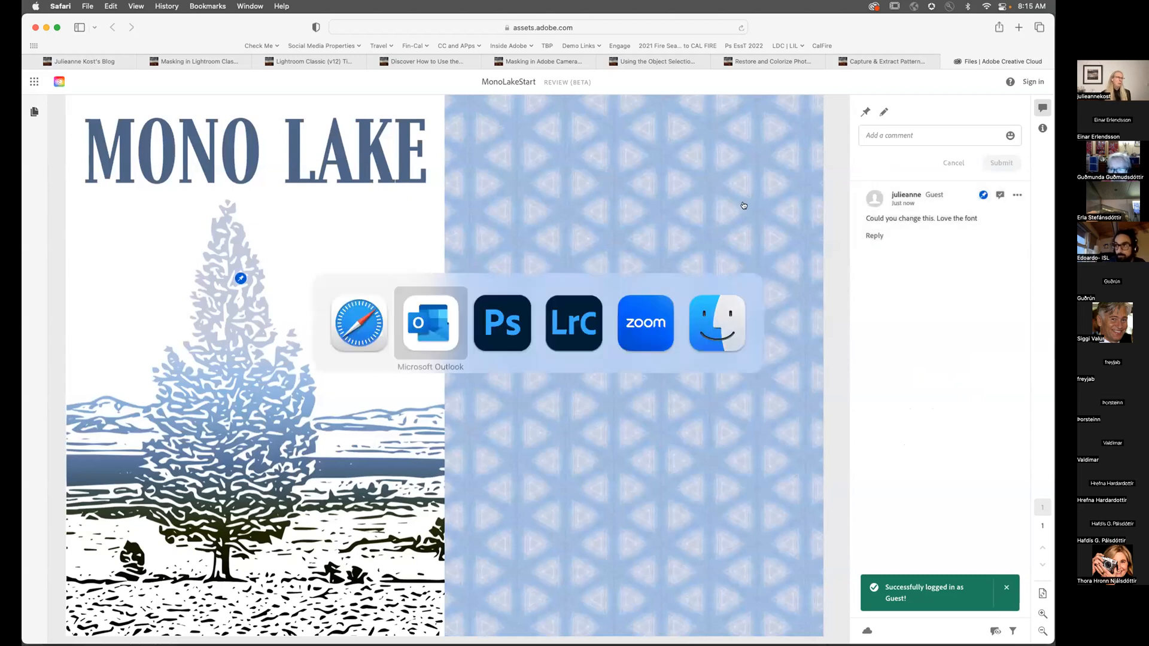
{"action": "key", "text": "super+Tab"}
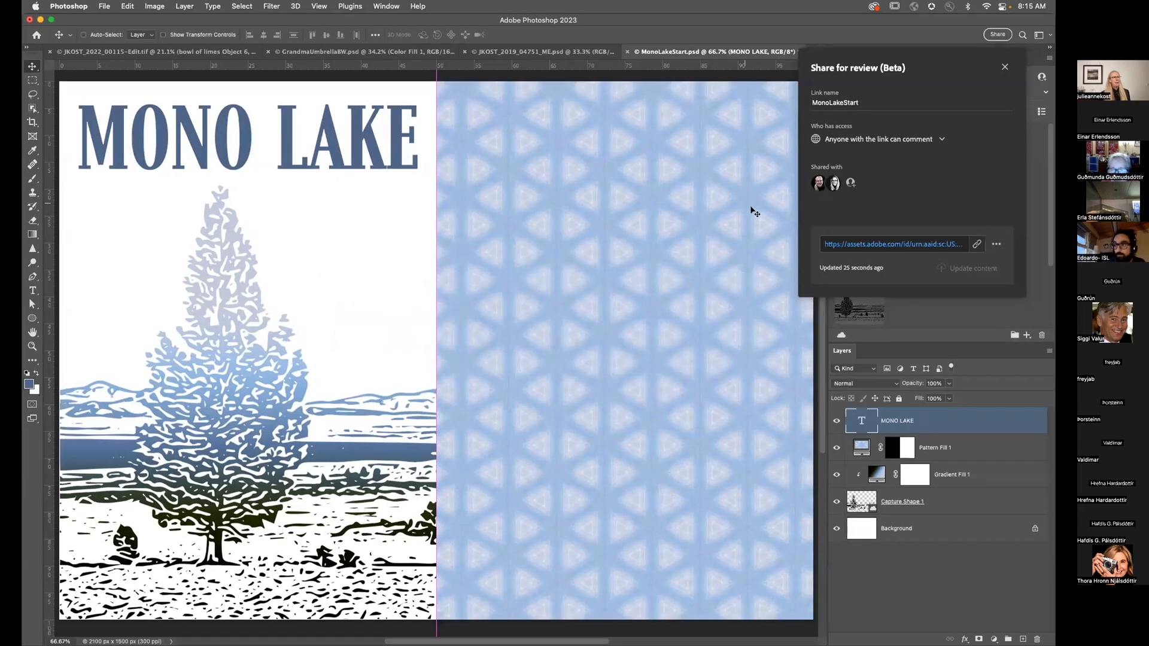
{"action": "left_click", "coordinate": [1004, 67]}
{"action": "left_click", "coordinate": [914, 58]}
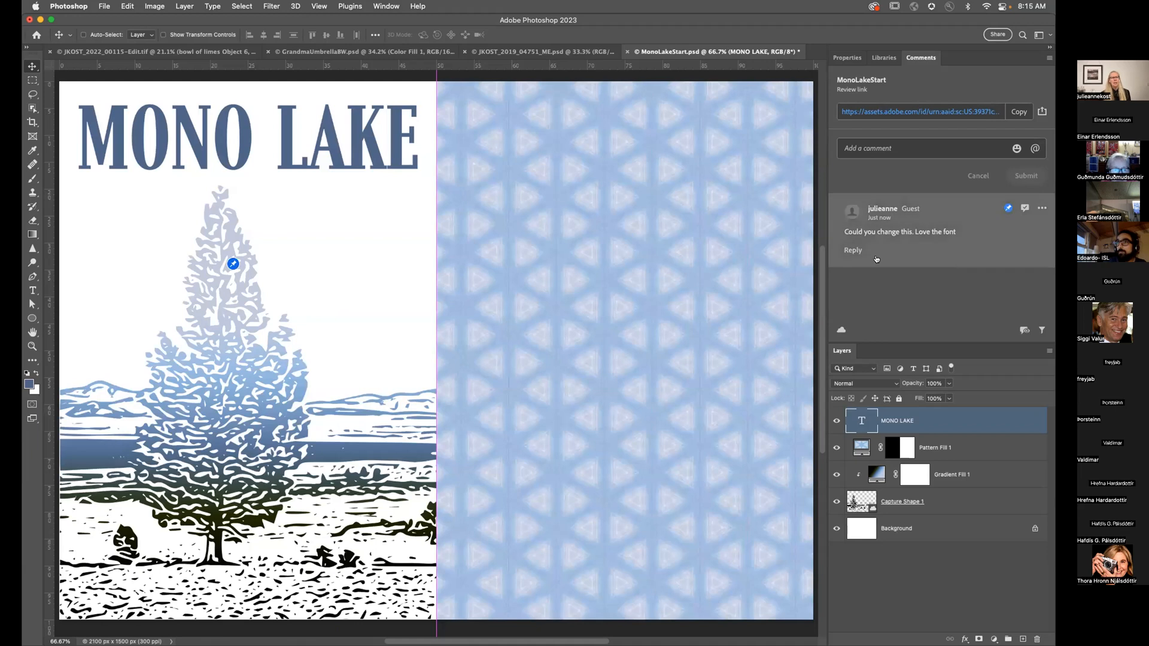
{"action": "left_click", "coordinate": [1042, 209]}
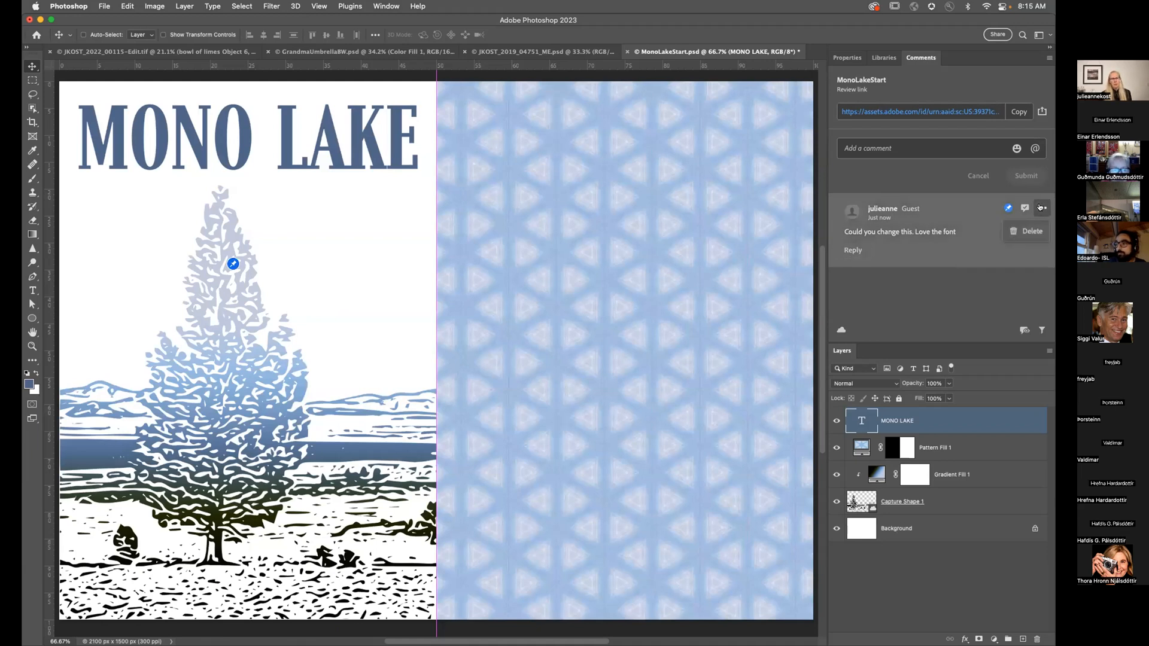
{"action": "left_click", "coordinate": [1027, 233]}
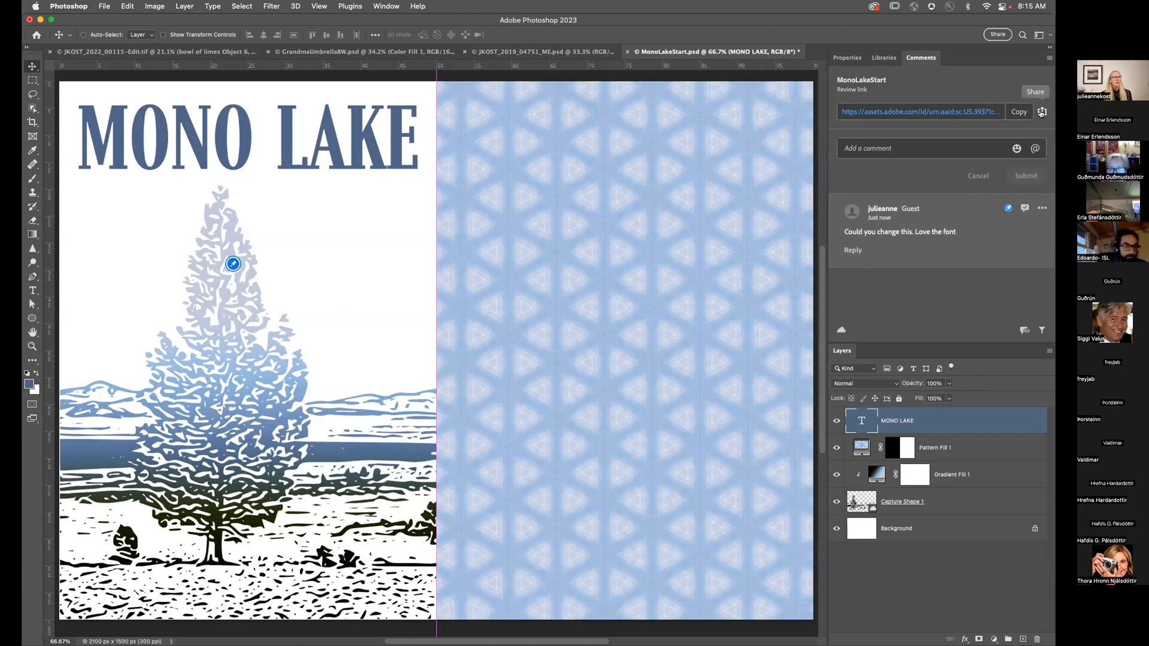
Step: Review the share-for-review details, then return to Safari
{"action": "left_click", "coordinate": [1042, 113]}
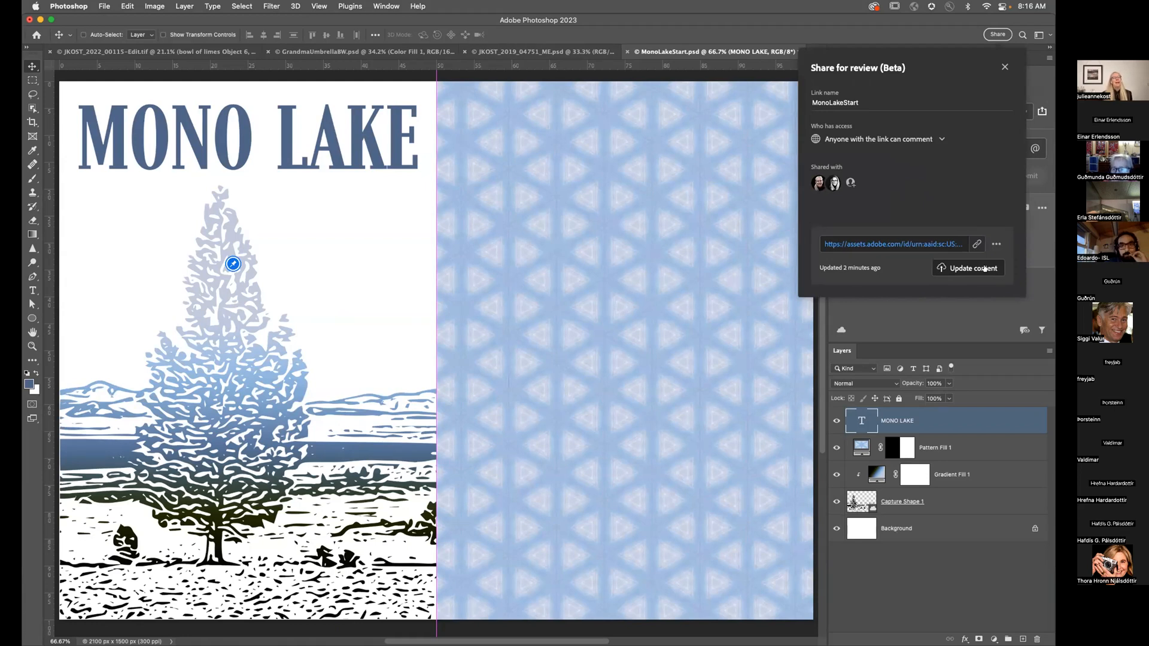
{"action": "left_click", "coordinate": [661, 18]}
{"action": "key", "text": "super+Tab"}
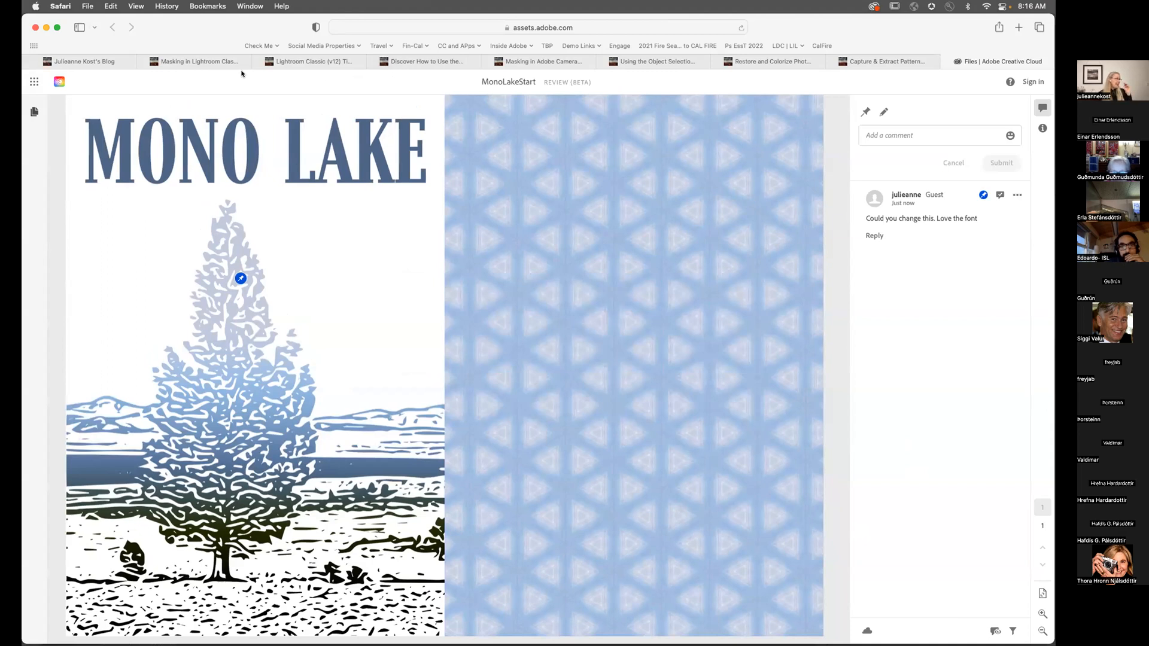
Step: Go to the blog tab, briefly view the Masking in Lightroom Classic article, and return
{"action": "left_click", "coordinate": [119, 63]}
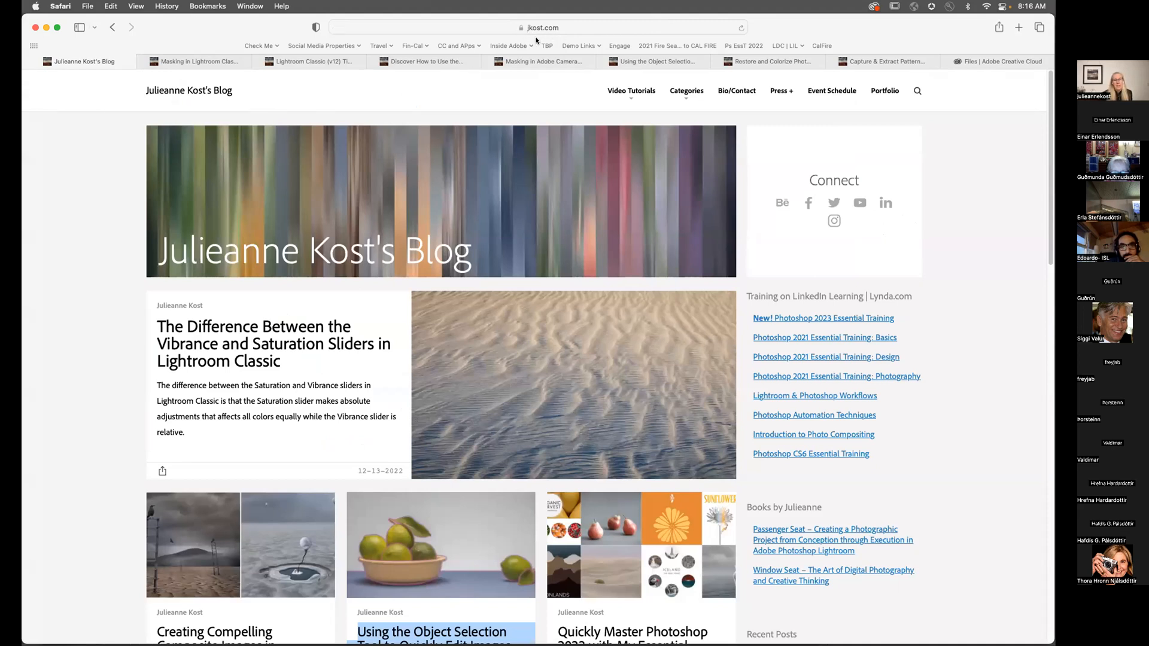
{"action": "mouse_move", "coordinate": [208, 59]}
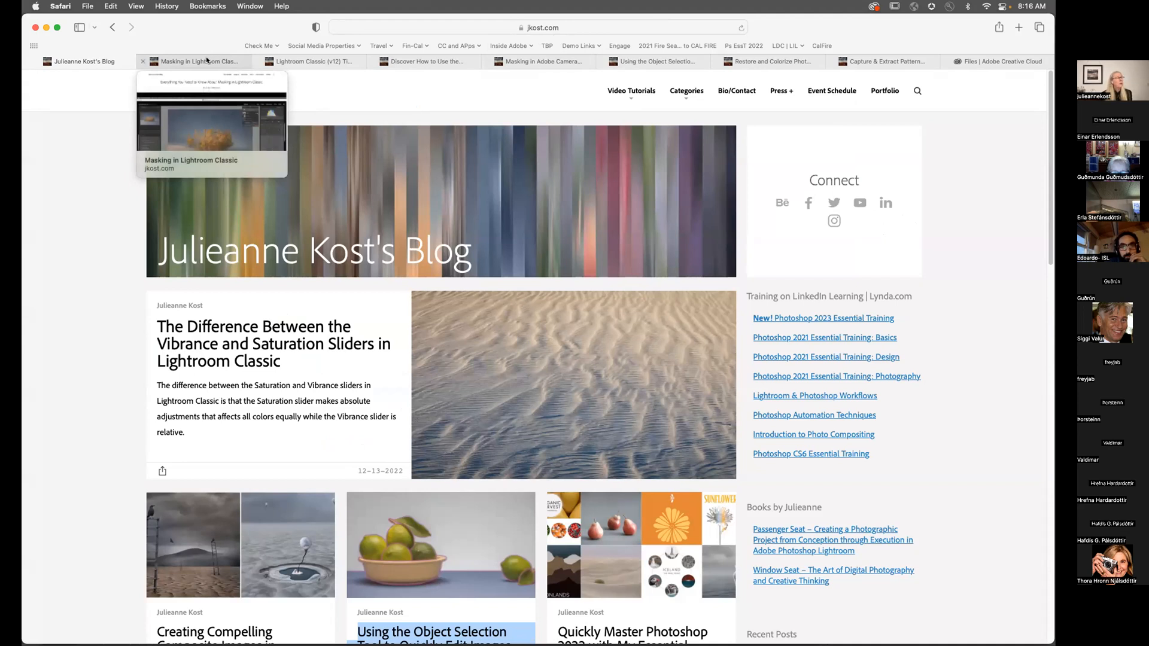
{"action": "left_click", "coordinate": [206, 59]}
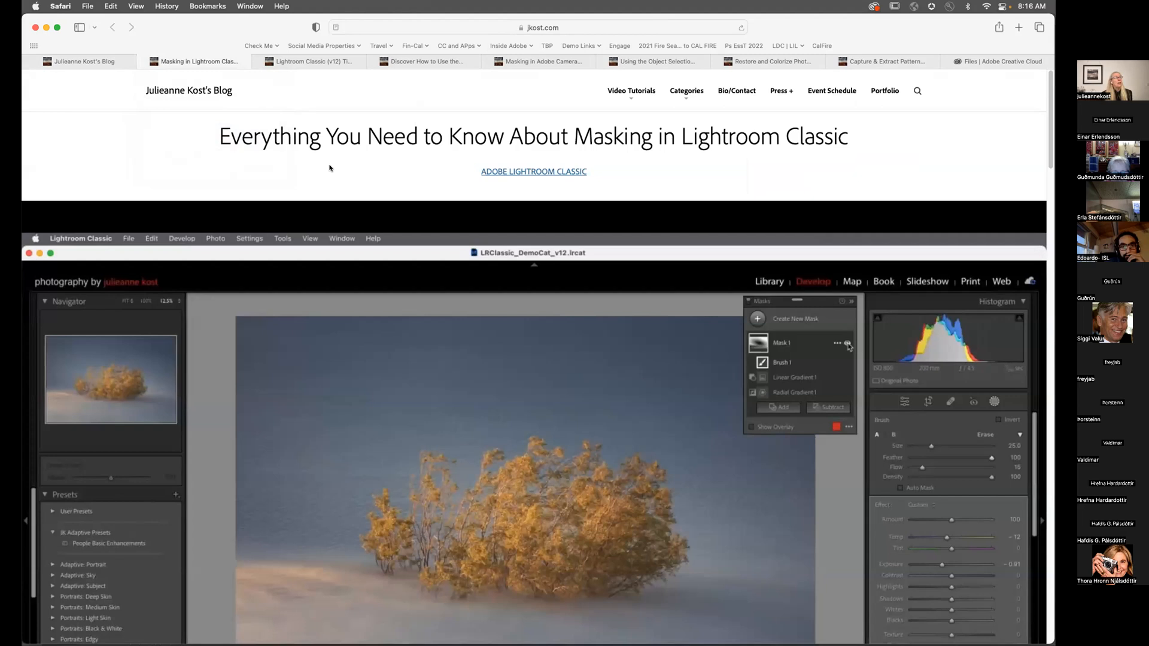
{"action": "left_click", "coordinate": [84, 62]}
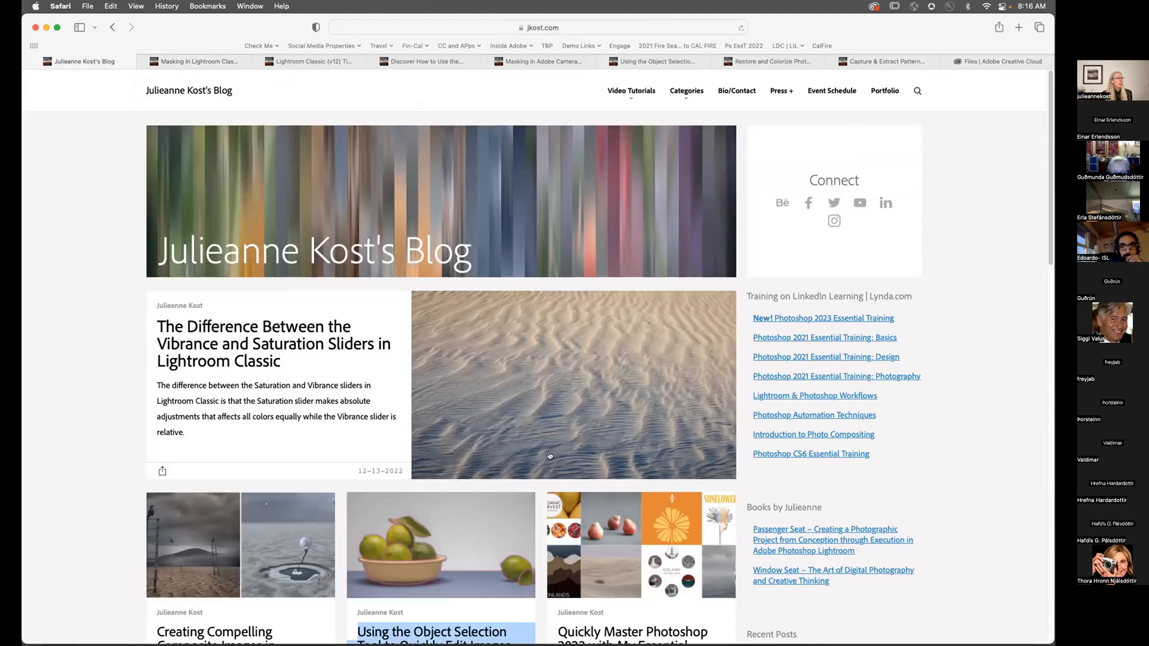
Step: Scroll through the blog homepage's recent posts from October to December 2022
{"action": "scroll", "coordinate": [549, 452], "scroll_direction": "down", "scroll_amount": 2}
{"action": "scroll", "coordinate": [549, 453], "scroll_direction": "down", "scroll_amount": 8}
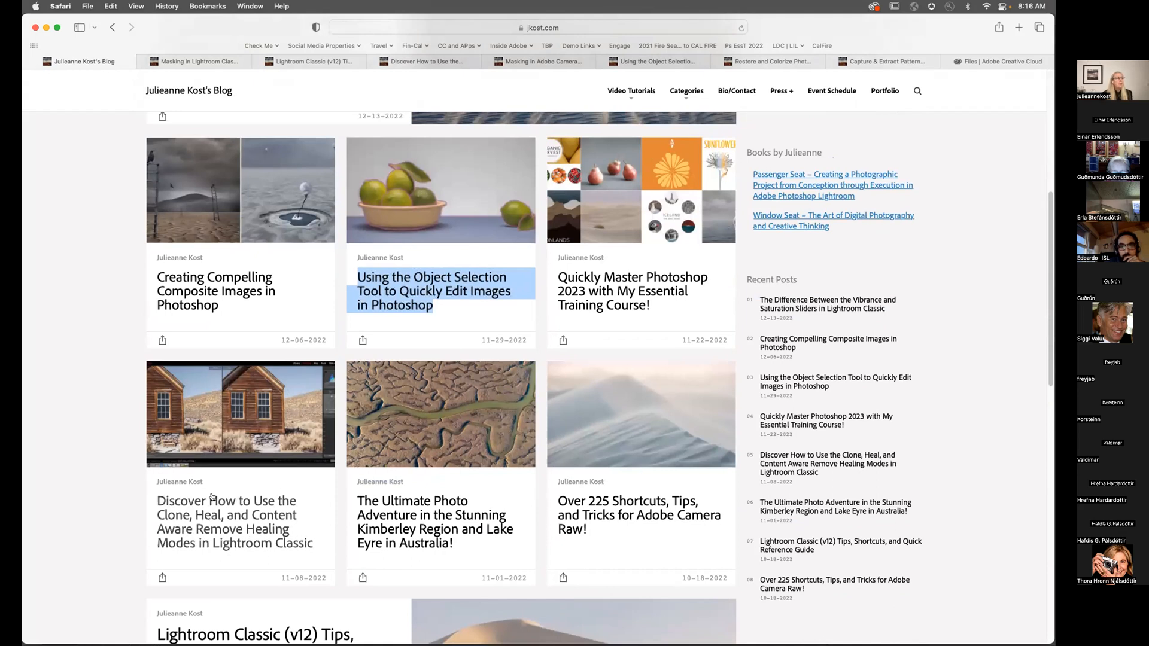
{"action": "scroll", "coordinate": [255, 503], "scroll_direction": "down", "scroll_amount": 7}
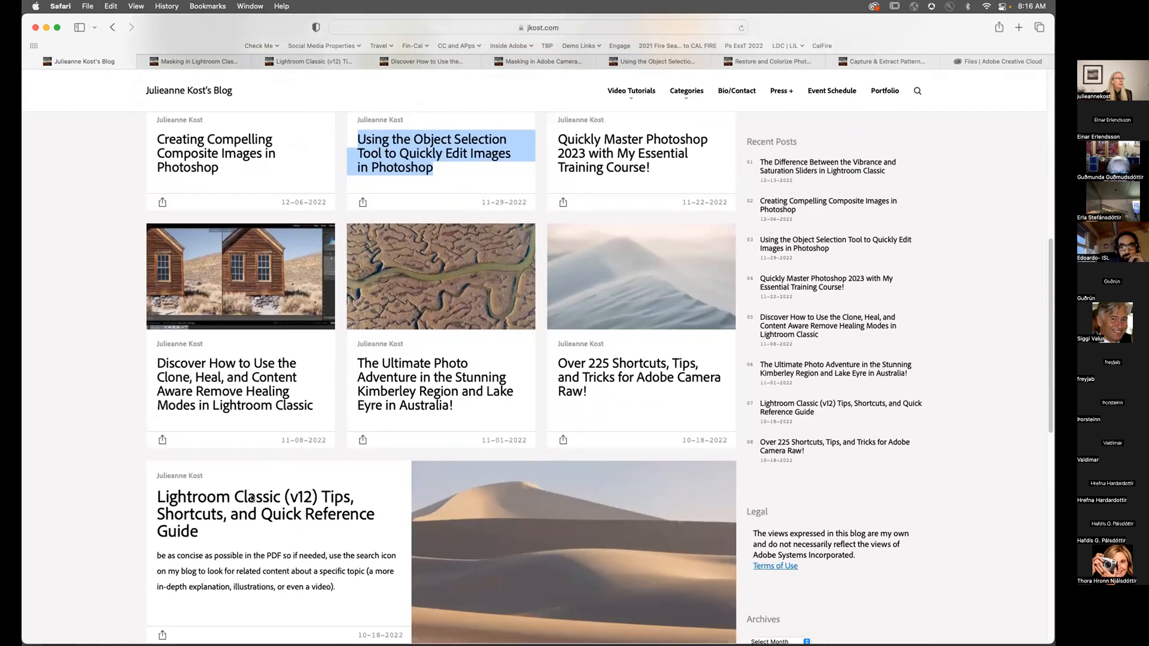
{"action": "scroll", "coordinate": [251, 495], "scroll_direction": "down", "scroll_amount": 3}
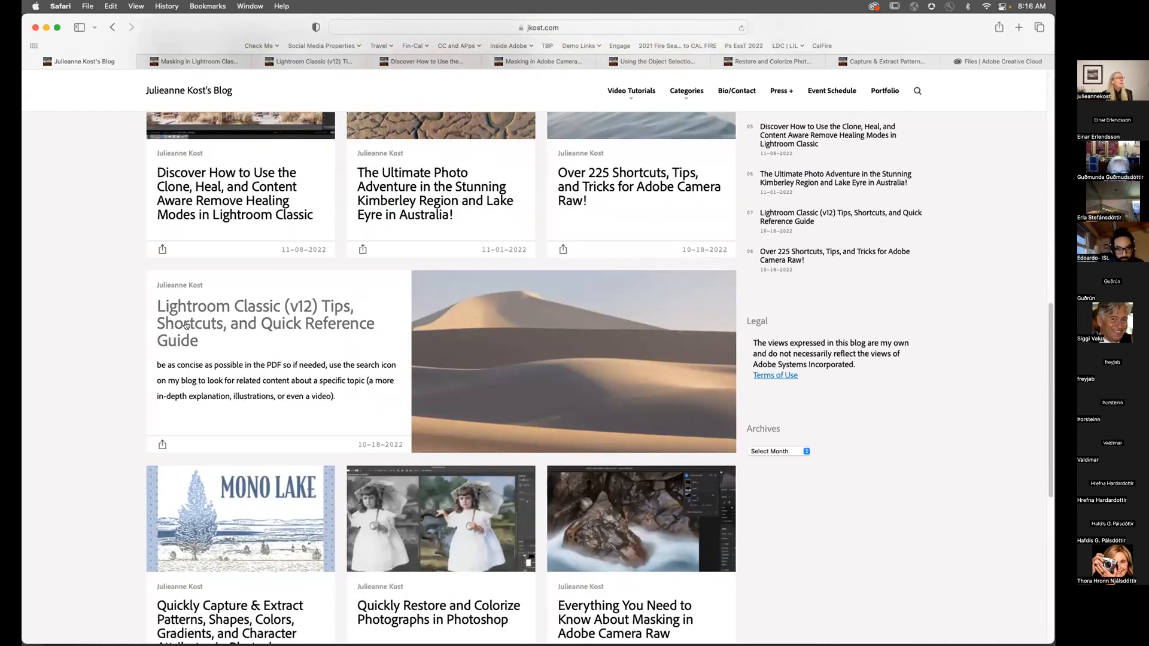
{"action": "scroll", "coordinate": [257, 503], "scroll_direction": "down", "scroll_amount": 2}
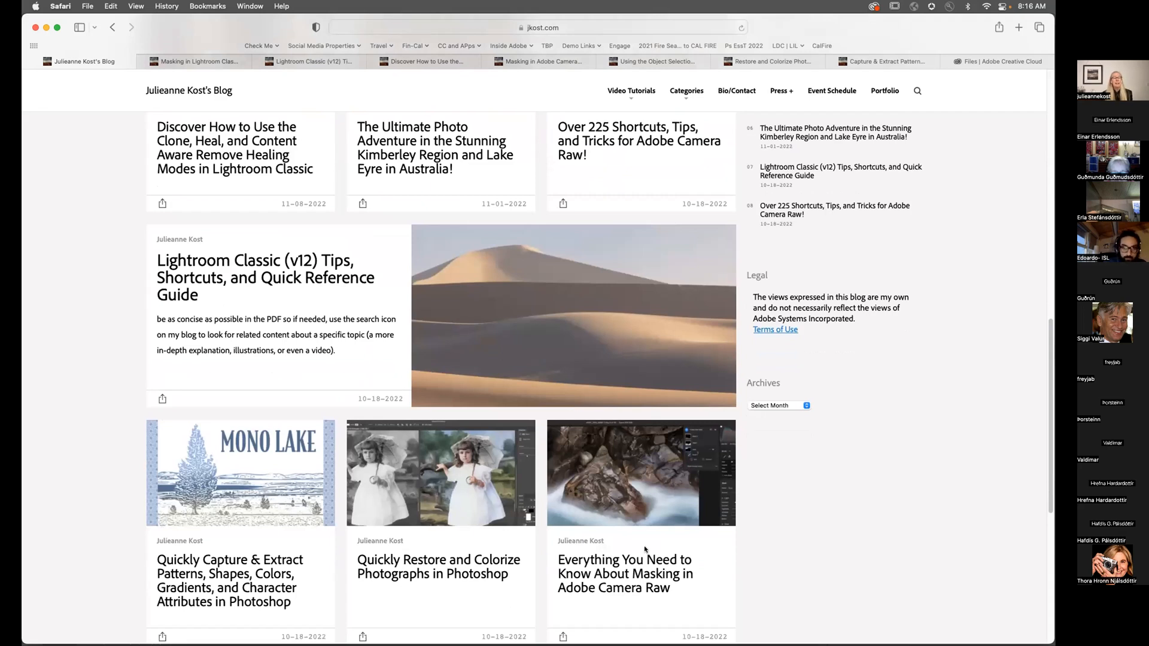
{"action": "scroll", "coordinate": [644, 543], "scroll_direction": "up", "scroll_amount": 10}
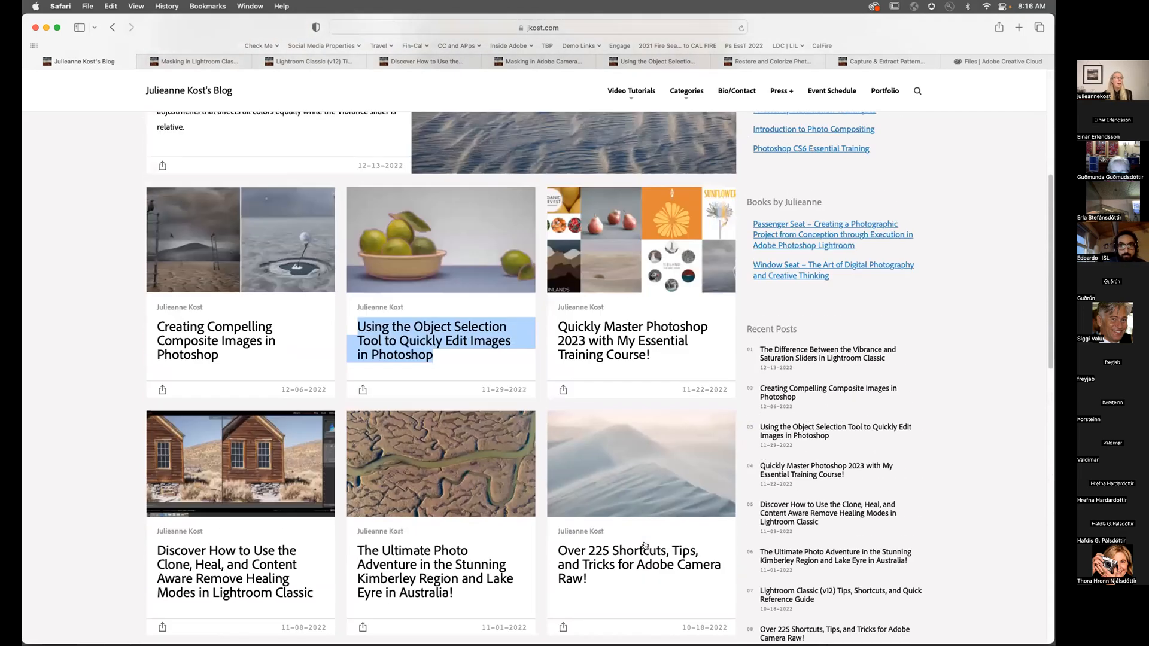